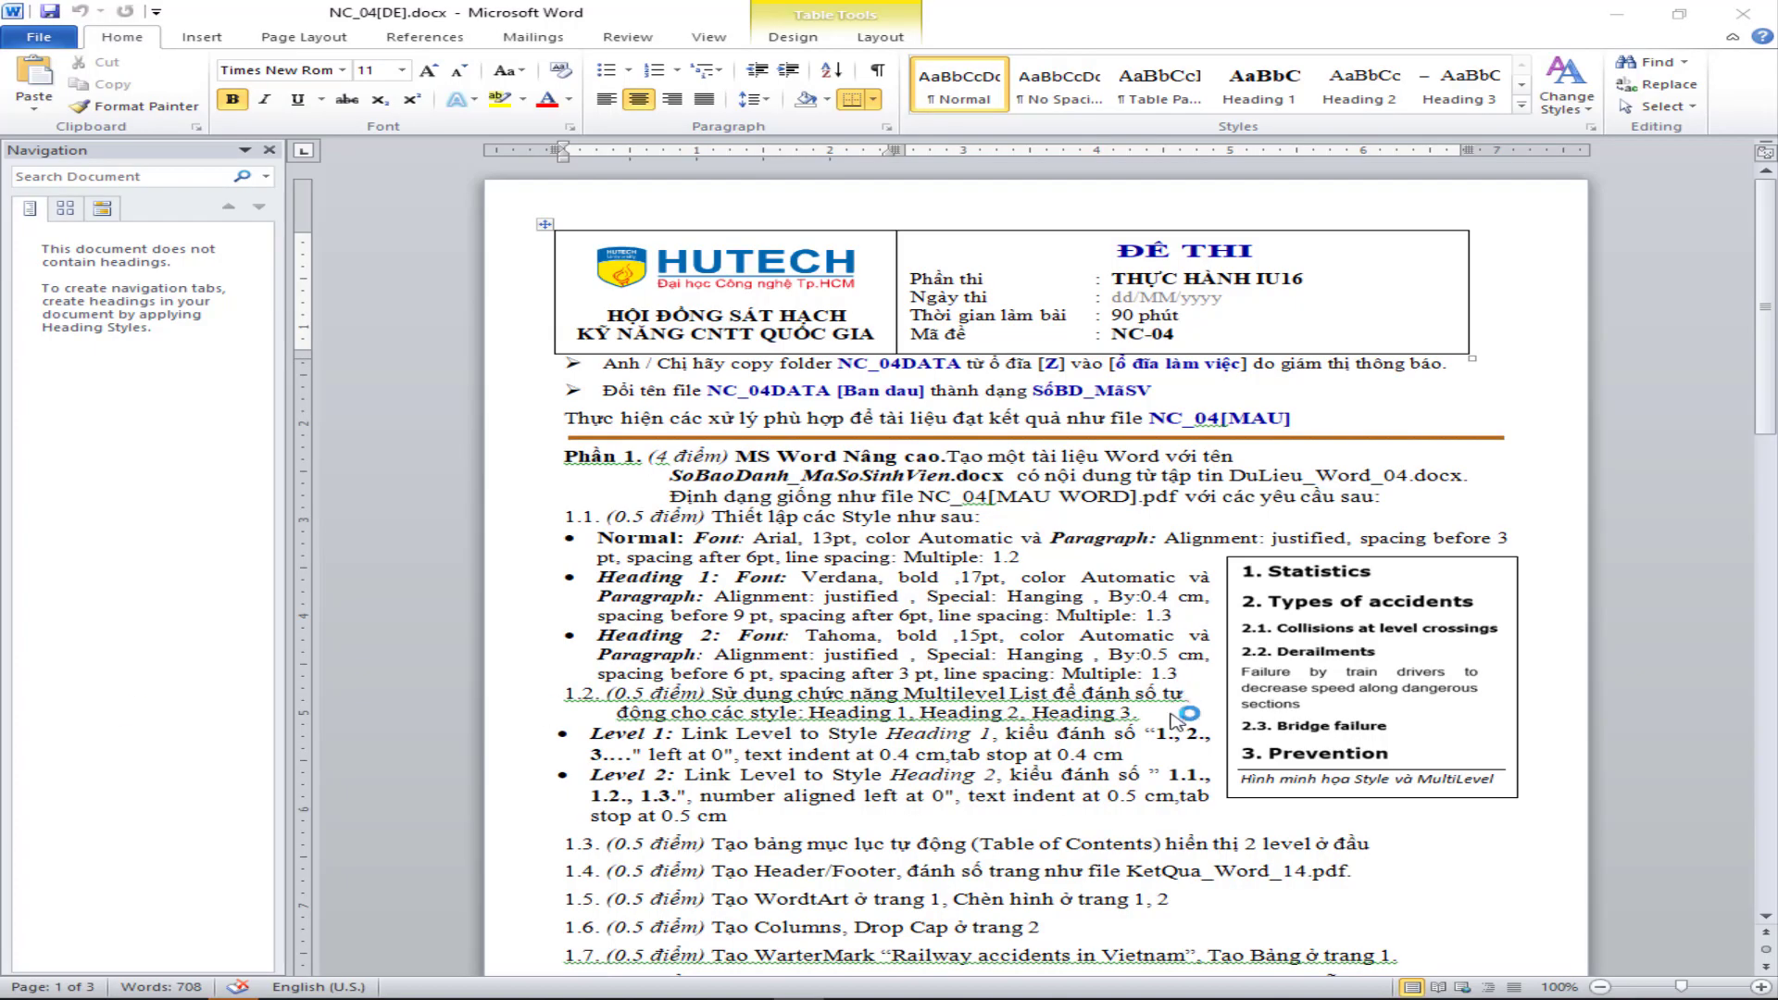
- Scroll to Part 2 of the Word exam brief and highlight 'Format as Table' in item 2.1
{"action": "scroll", "coordinate": [1176, 728], "scroll_direction": "down", "scroll_amount": 10}
{"action": "scroll", "coordinate": [1176, 729], "scroll_direction": "down", "scroll_amount": 5}
{"action": "scroll", "coordinate": [1176, 729], "scroll_direction": "down", "scroll_amount": 5}
{"action": "scroll", "coordinate": [1177, 728], "scroll_direction": "up", "scroll_amount": 2}
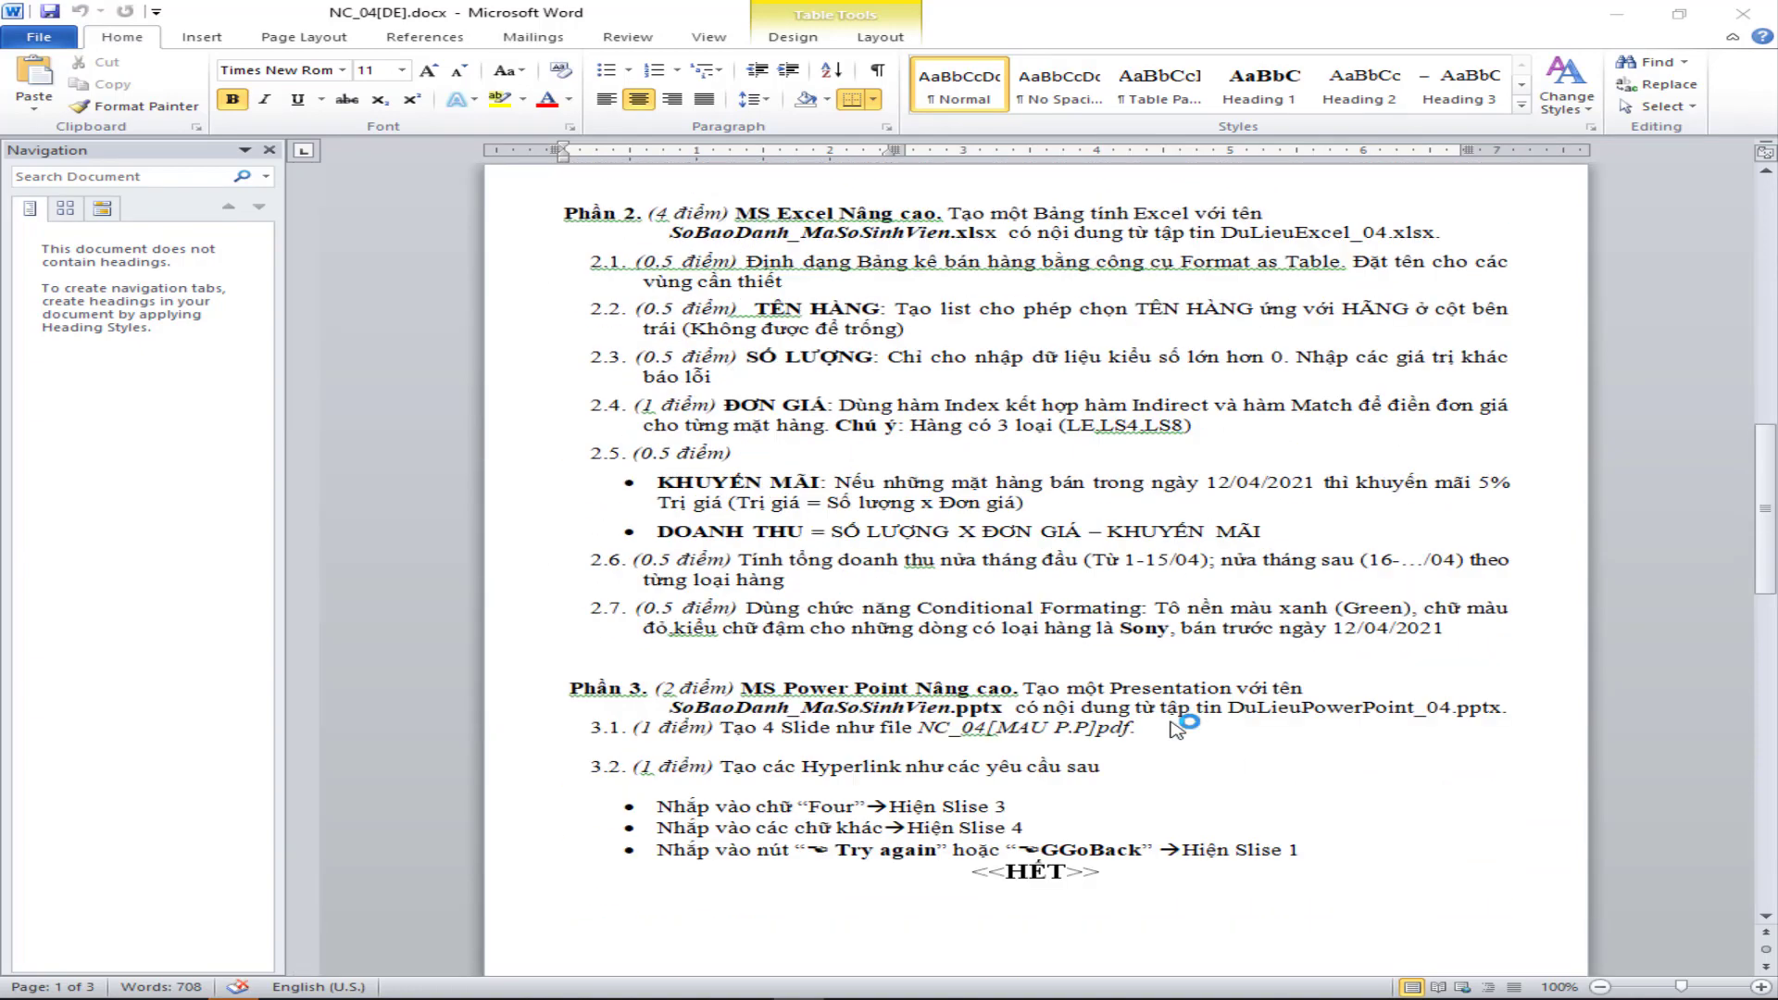
{"action": "scroll", "coordinate": [1177, 729], "scroll_direction": "up", "scroll_amount": 5}
{"action": "scroll", "coordinate": [1176, 729], "scroll_direction": "down", "scroll_amount": 3}
{"action": "scroll", "coordinate": [1176, 728], "scroll_direction": "down", "scroll_amount": 2}
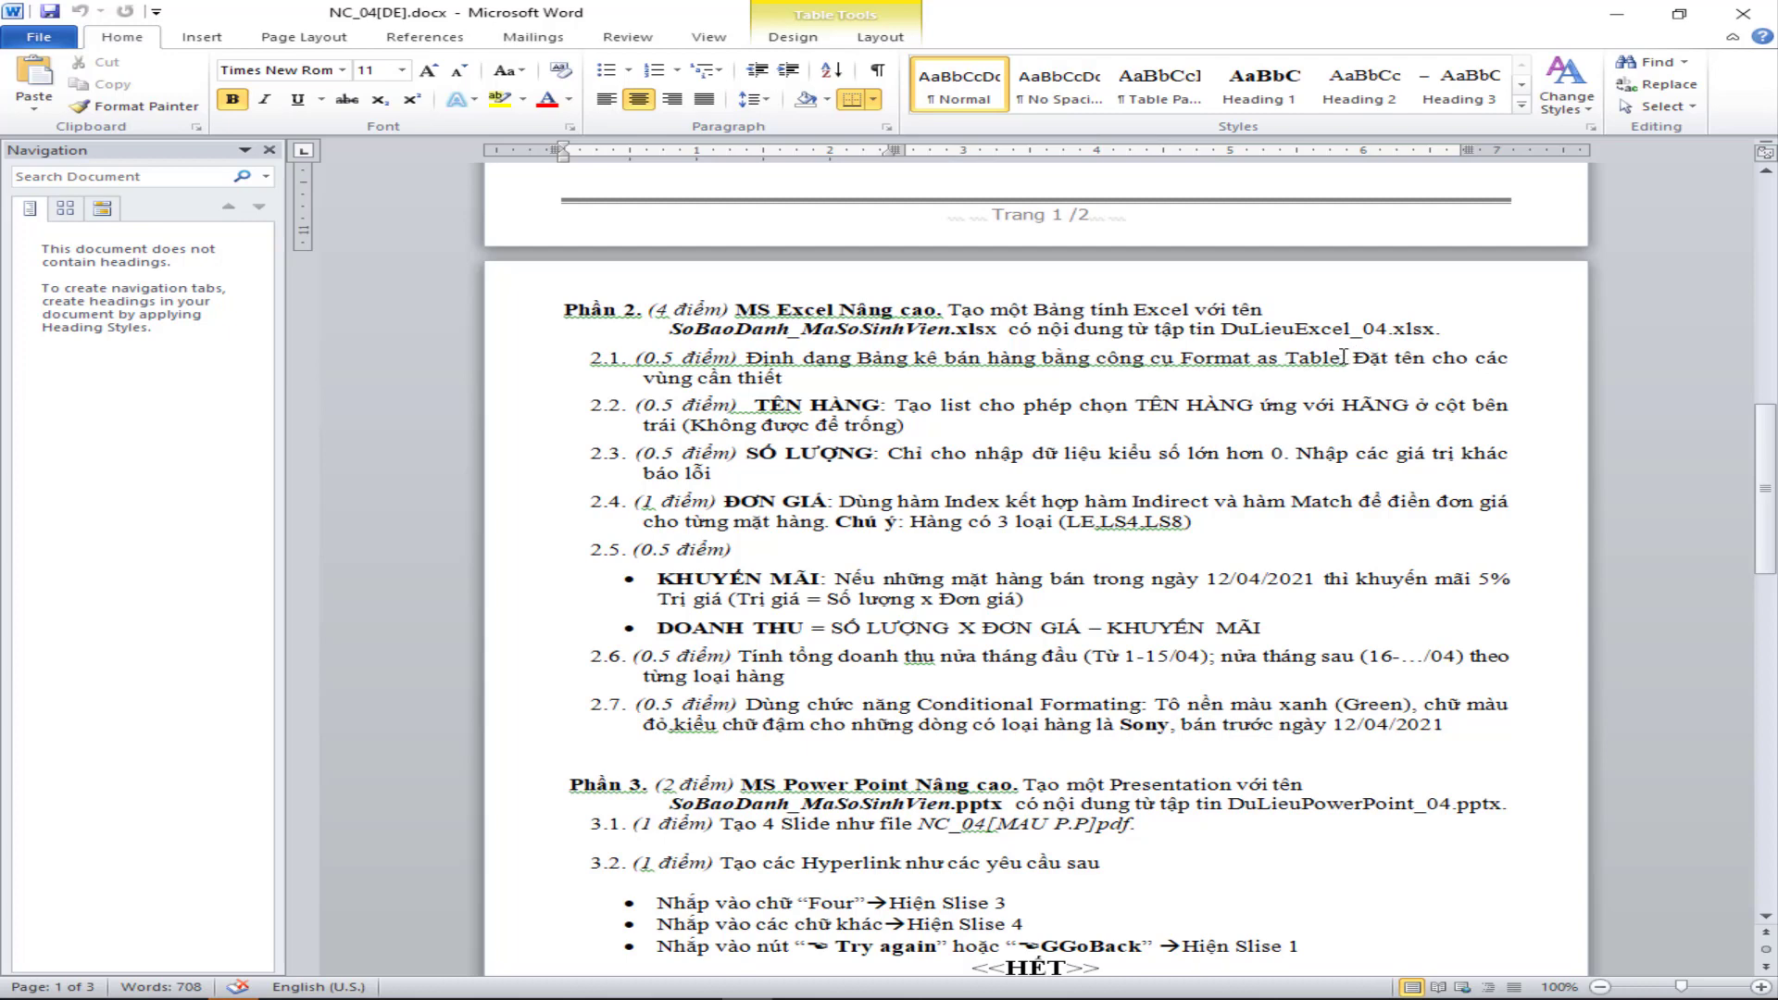
{"action": "left_click_drag", "start_coordinate": [1343, 357], "coordinate": [1182, 359]}
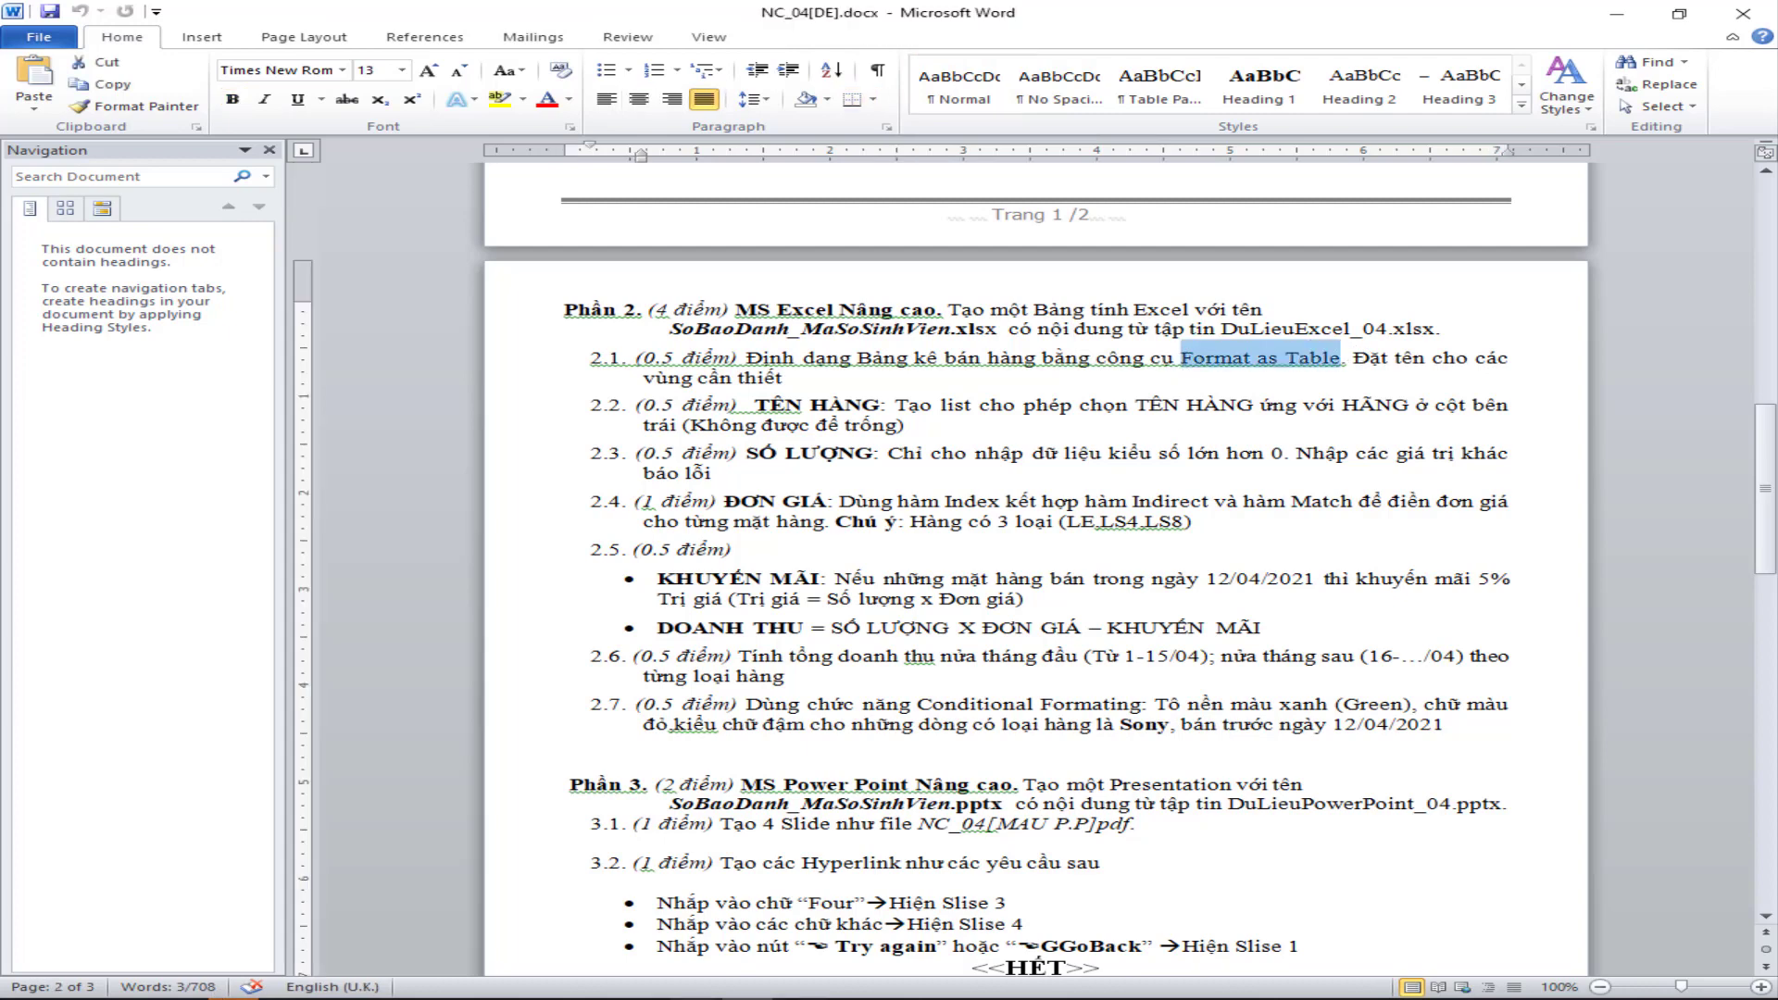
{"action": "left_click", "coordinate": [909, 930]}
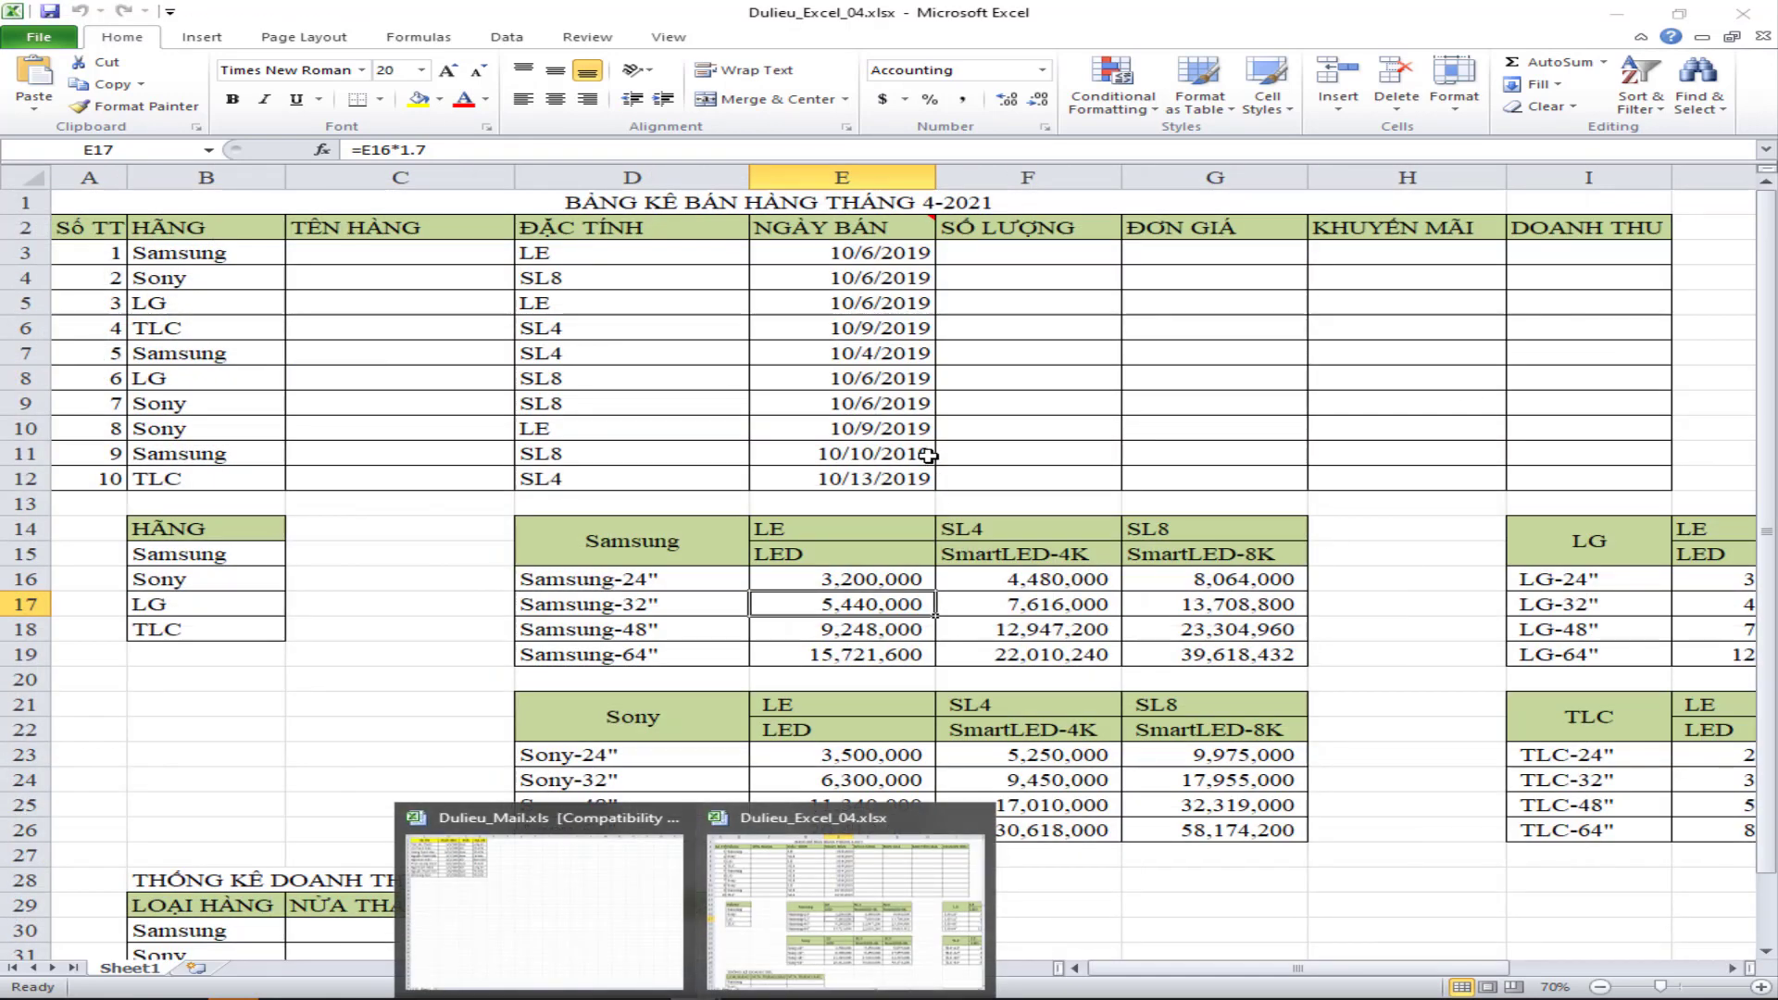
- Format A2:I12 as a table with headers in an orange Medium banded style
{"action": "left_click", "coordinate": [928, 454]}
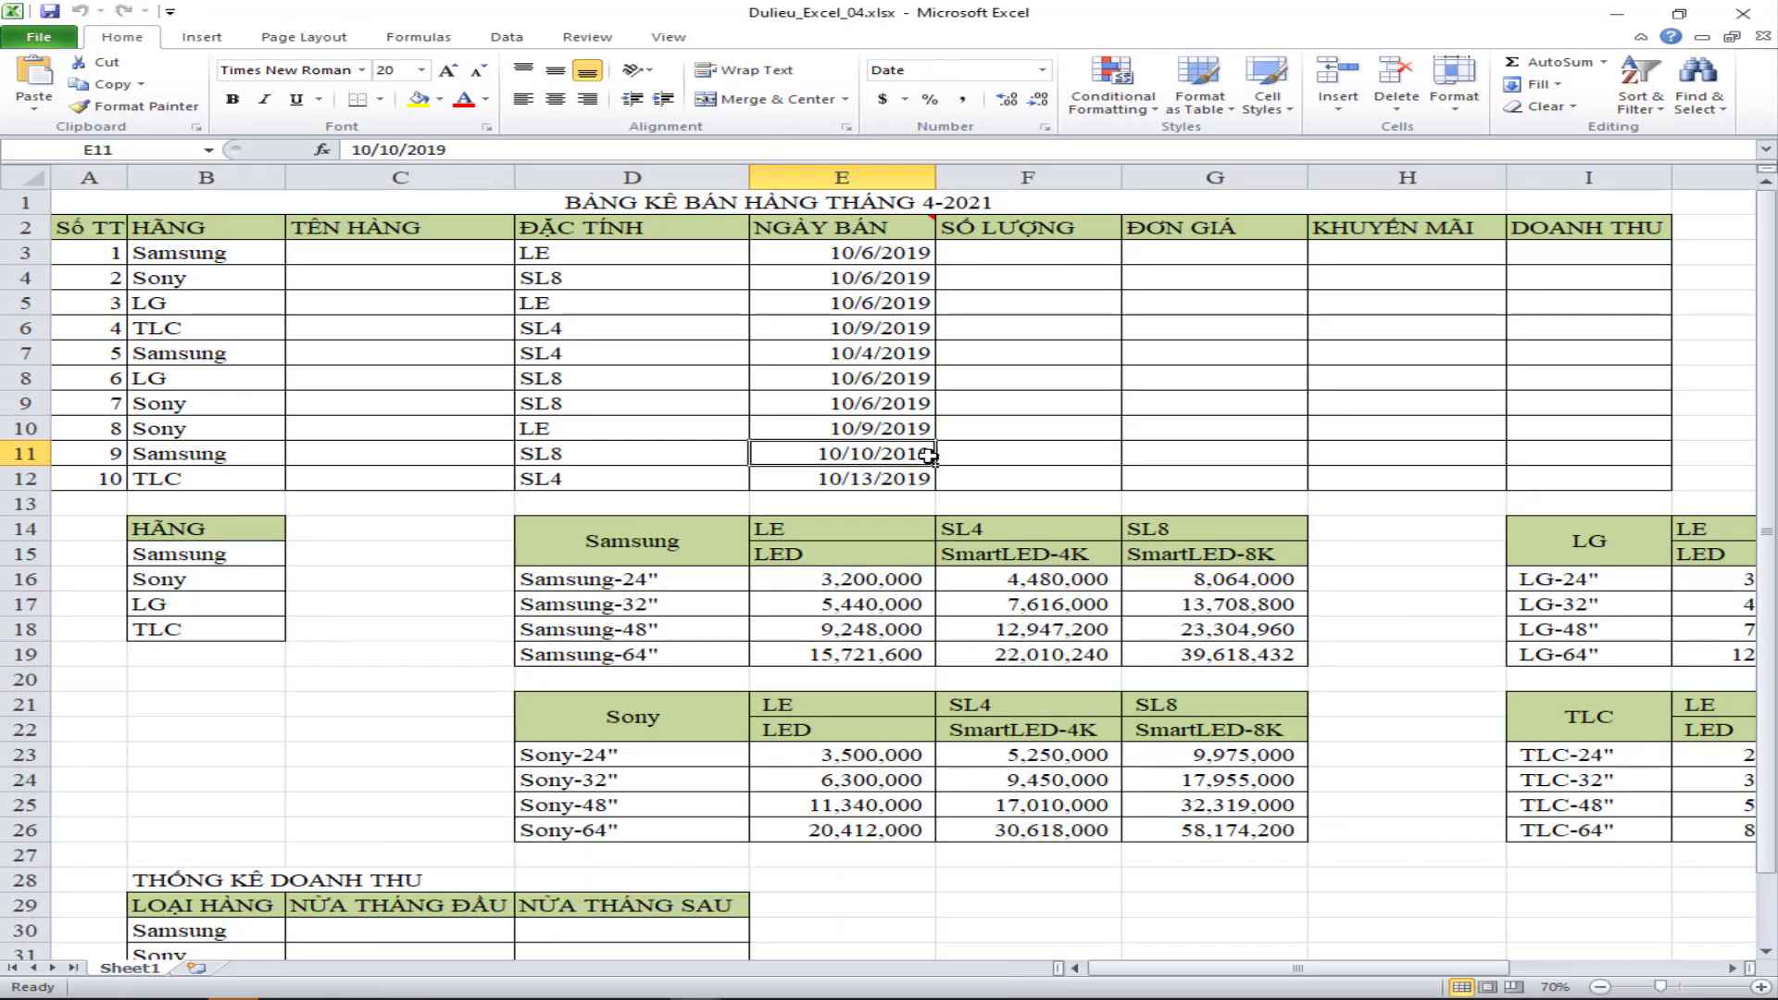
{"action": "left_click", "coordinate": [841, 705]}
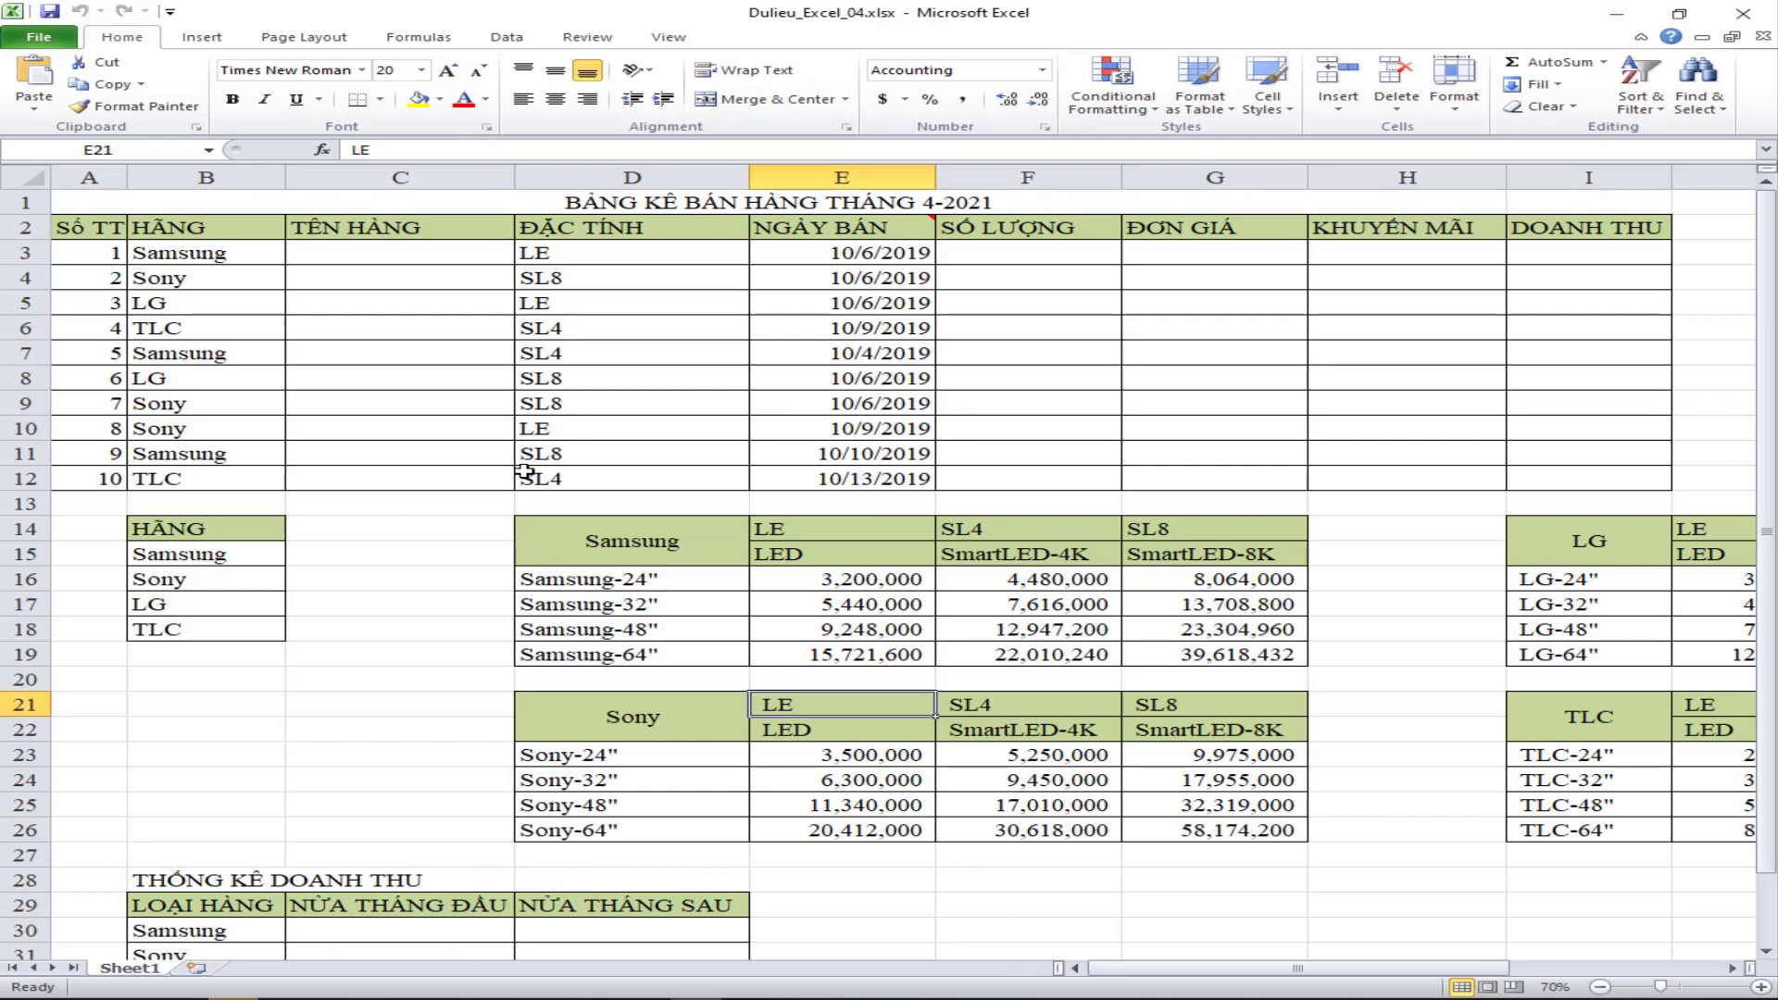
{"action": "left_click_drag", "start_coordinate": [111, 232], "coordinate": [1621, 477]}
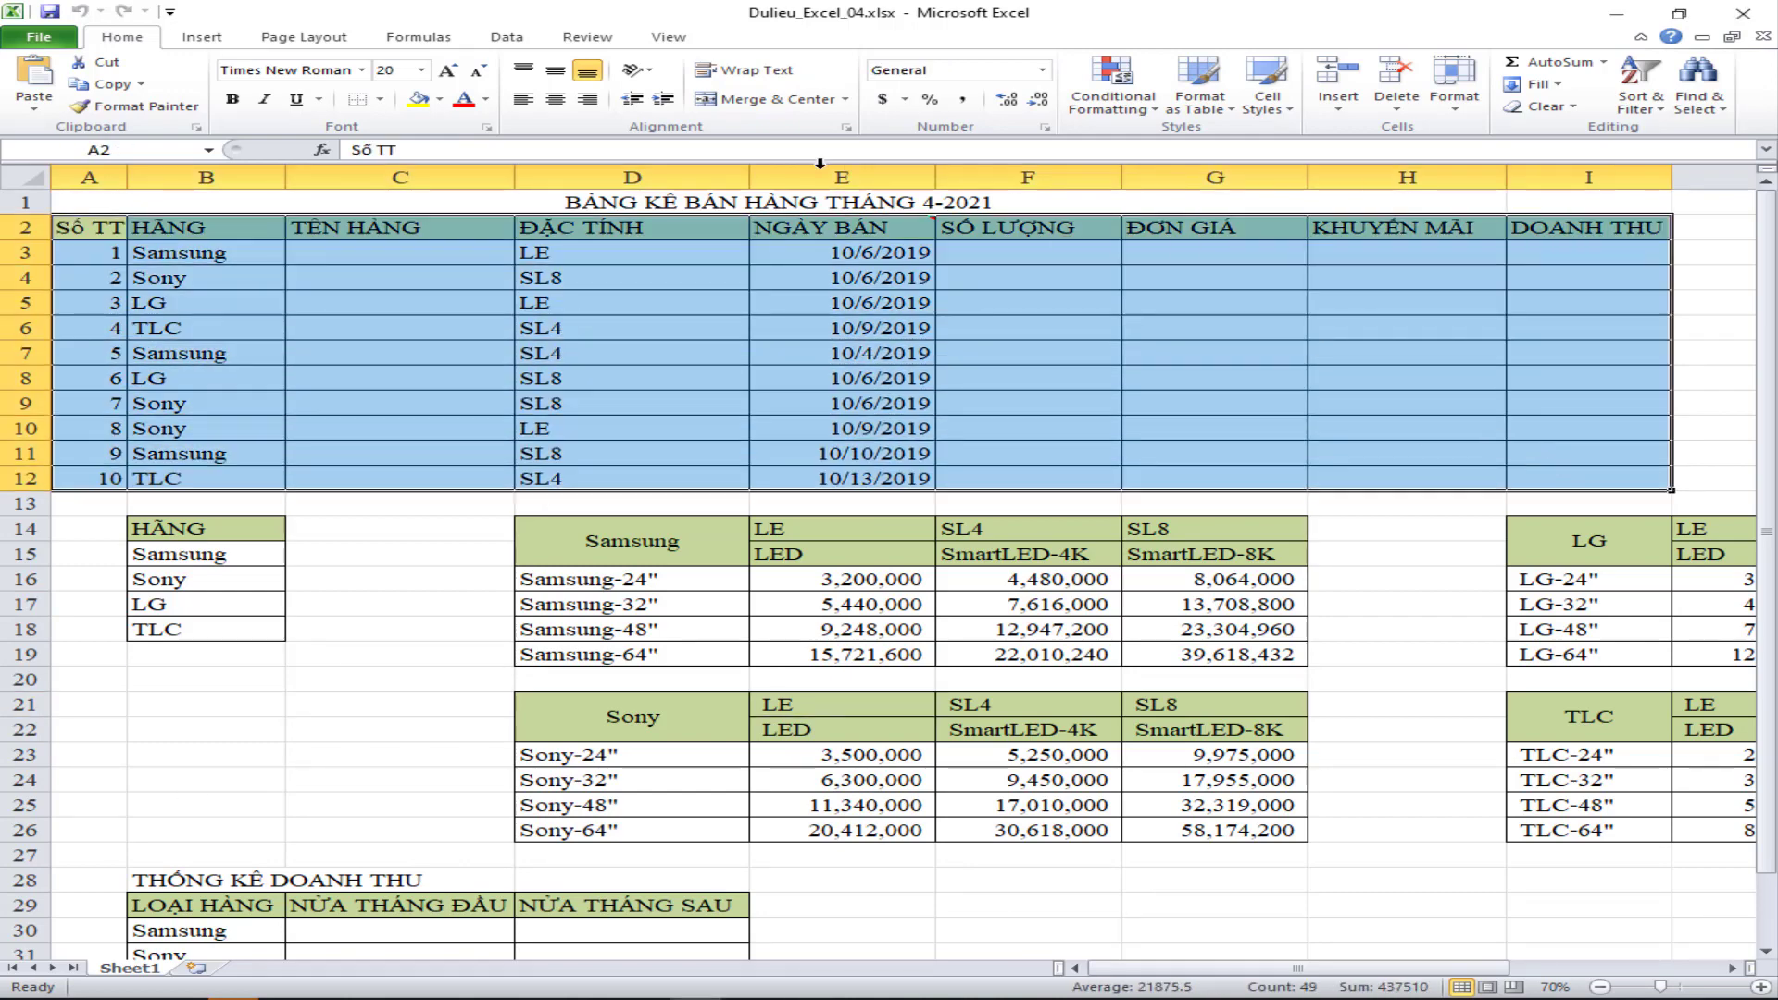
{"action": "left_click", "coordinate": [1200, 85]}
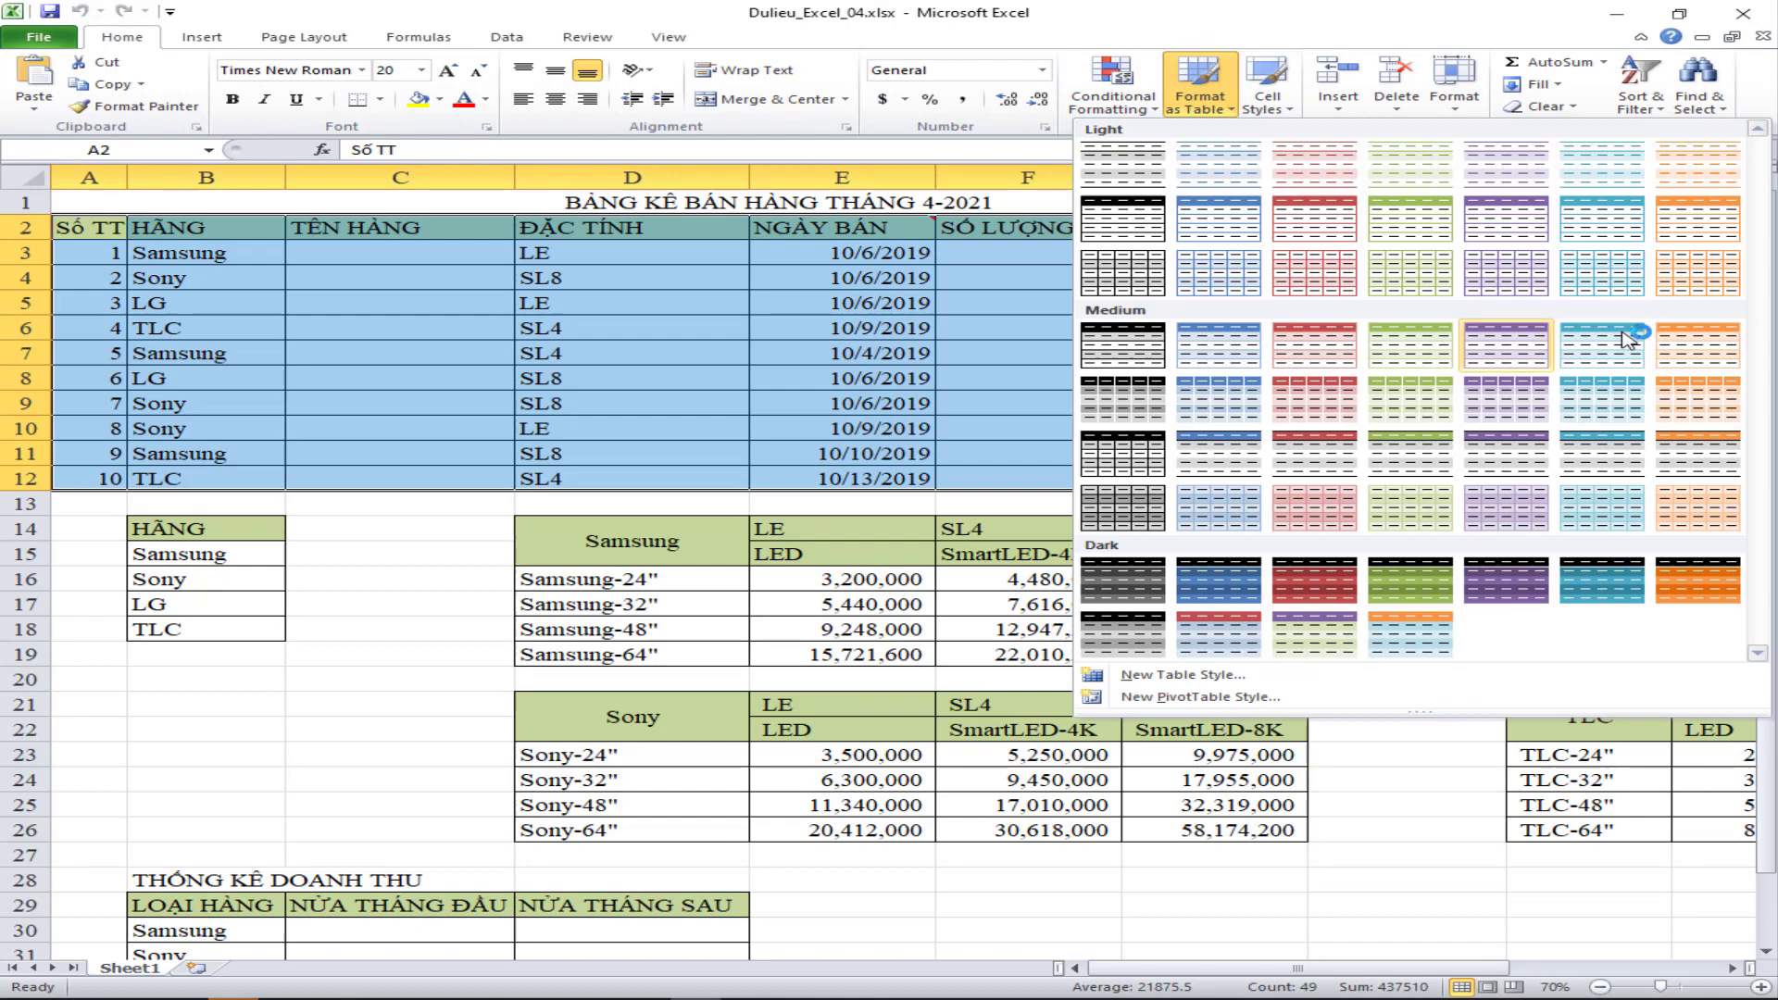
{"action": "left_click", "coordinate": [1698, 400]}
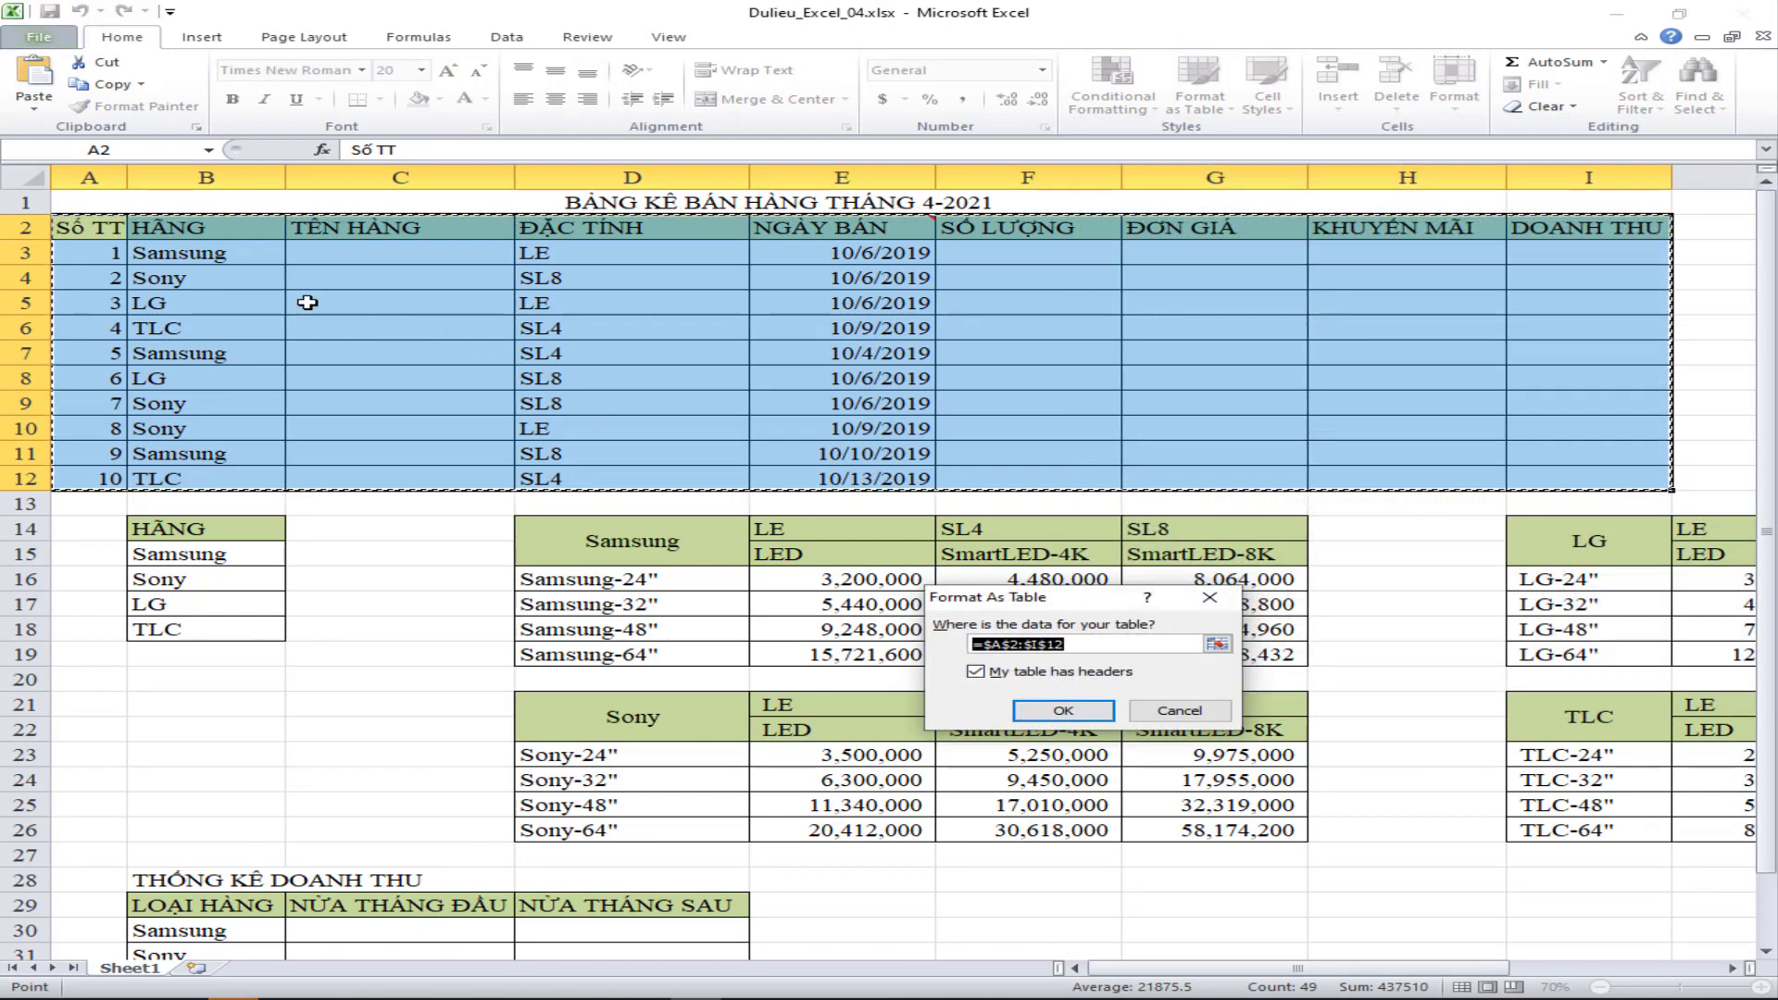
{"action": "left_click", "coordinate": [1056, 711]}
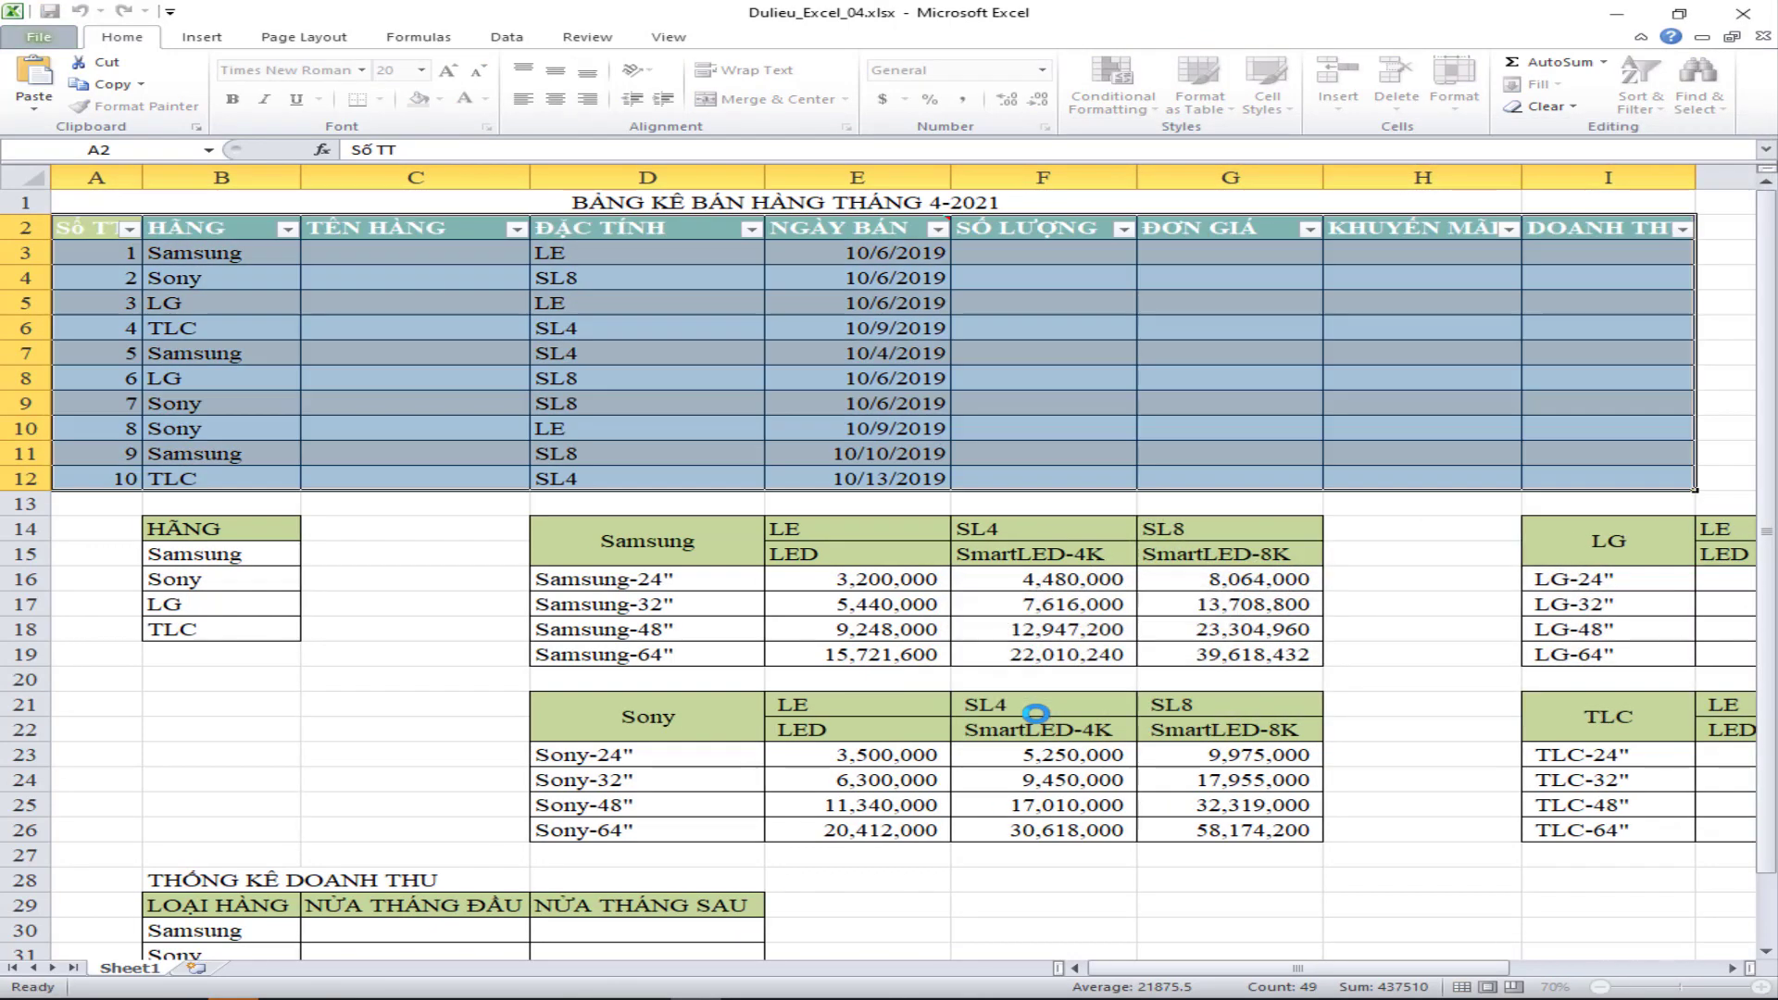
{"action": "left_click", "coordinate": [591, 363]}
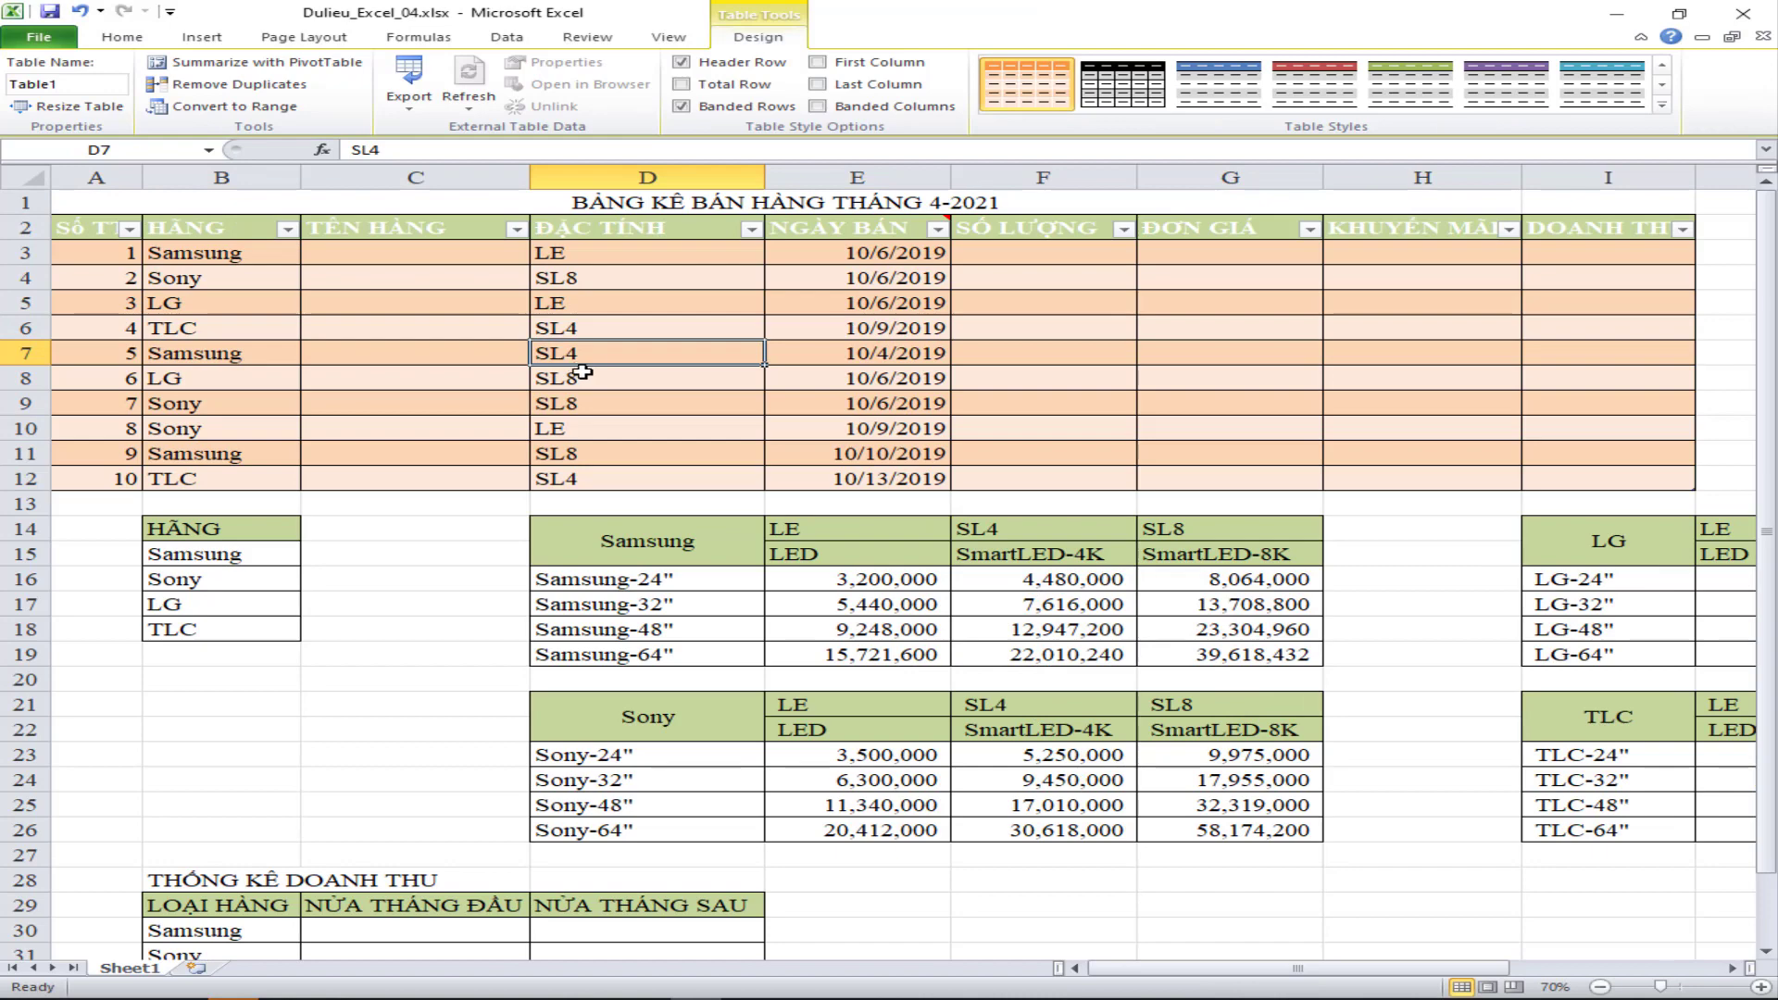
{"action": "left_click", "coordinate": [746, 998]}
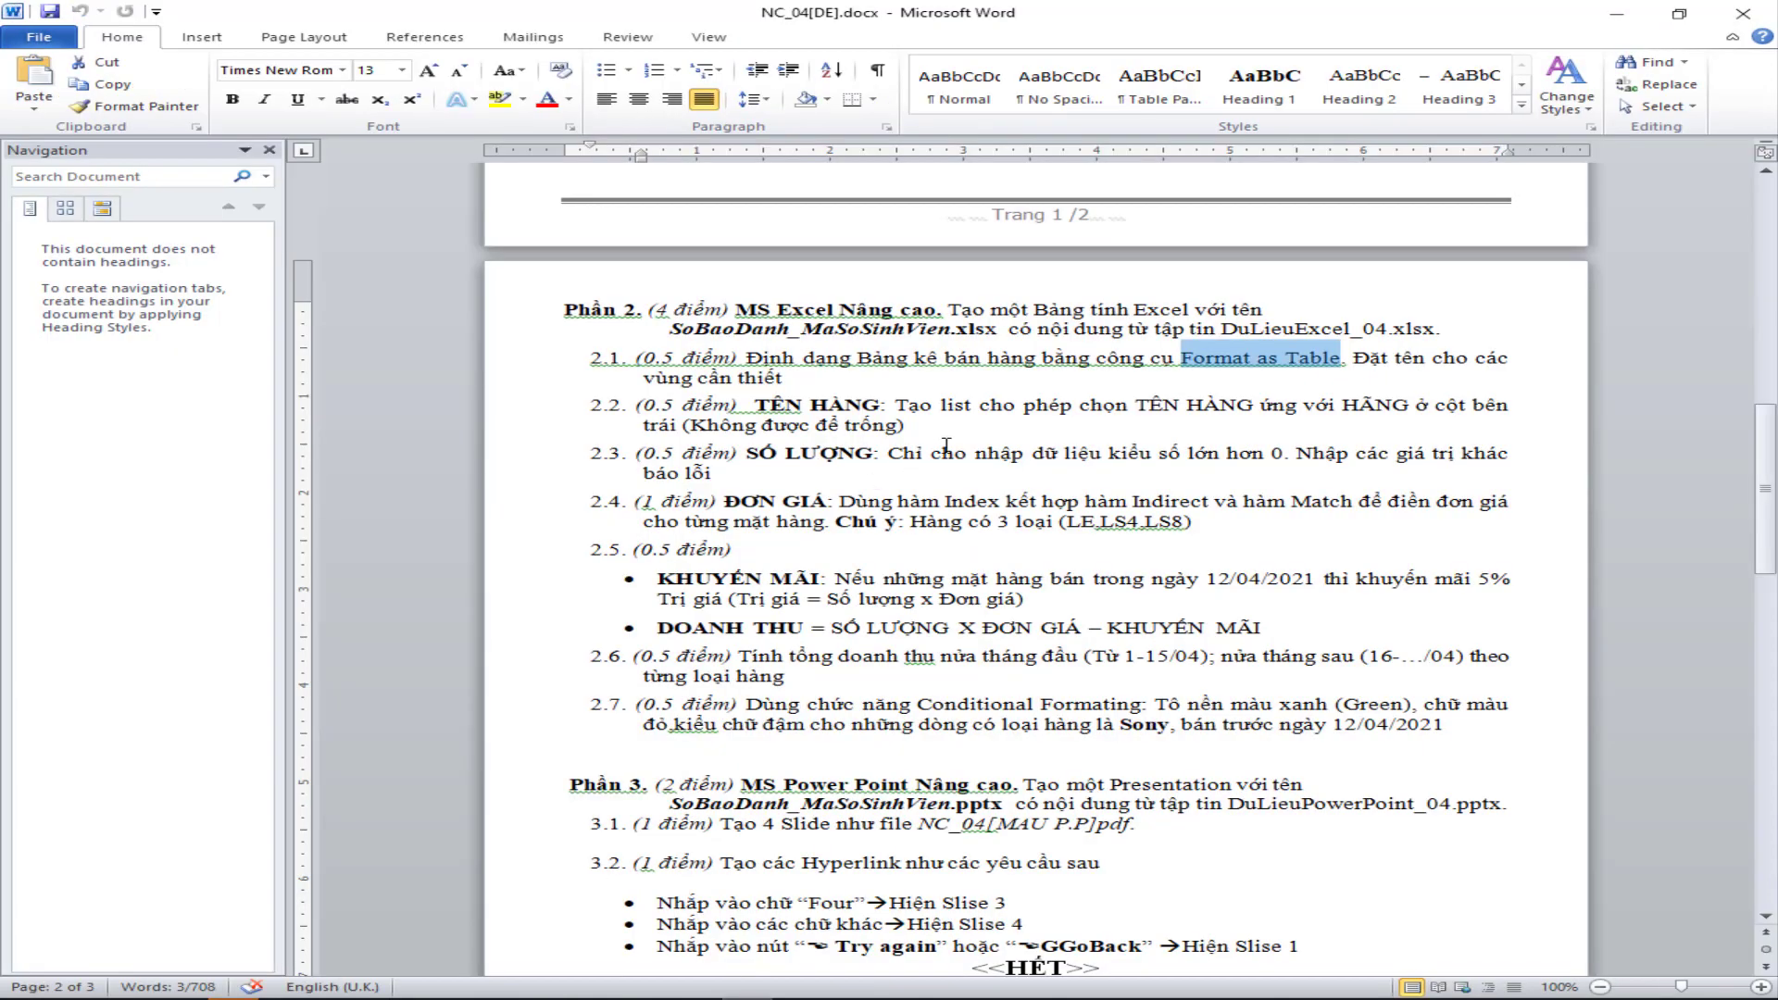
- Highlight the item 2.2 instruction in the Word brief and return to Excel
{"action": "left_click", "coordinate": [1092, 398]}
{"action": "left_click_drag", "start_coordinate": [920, 405], "coordinate": [1394, 427]}
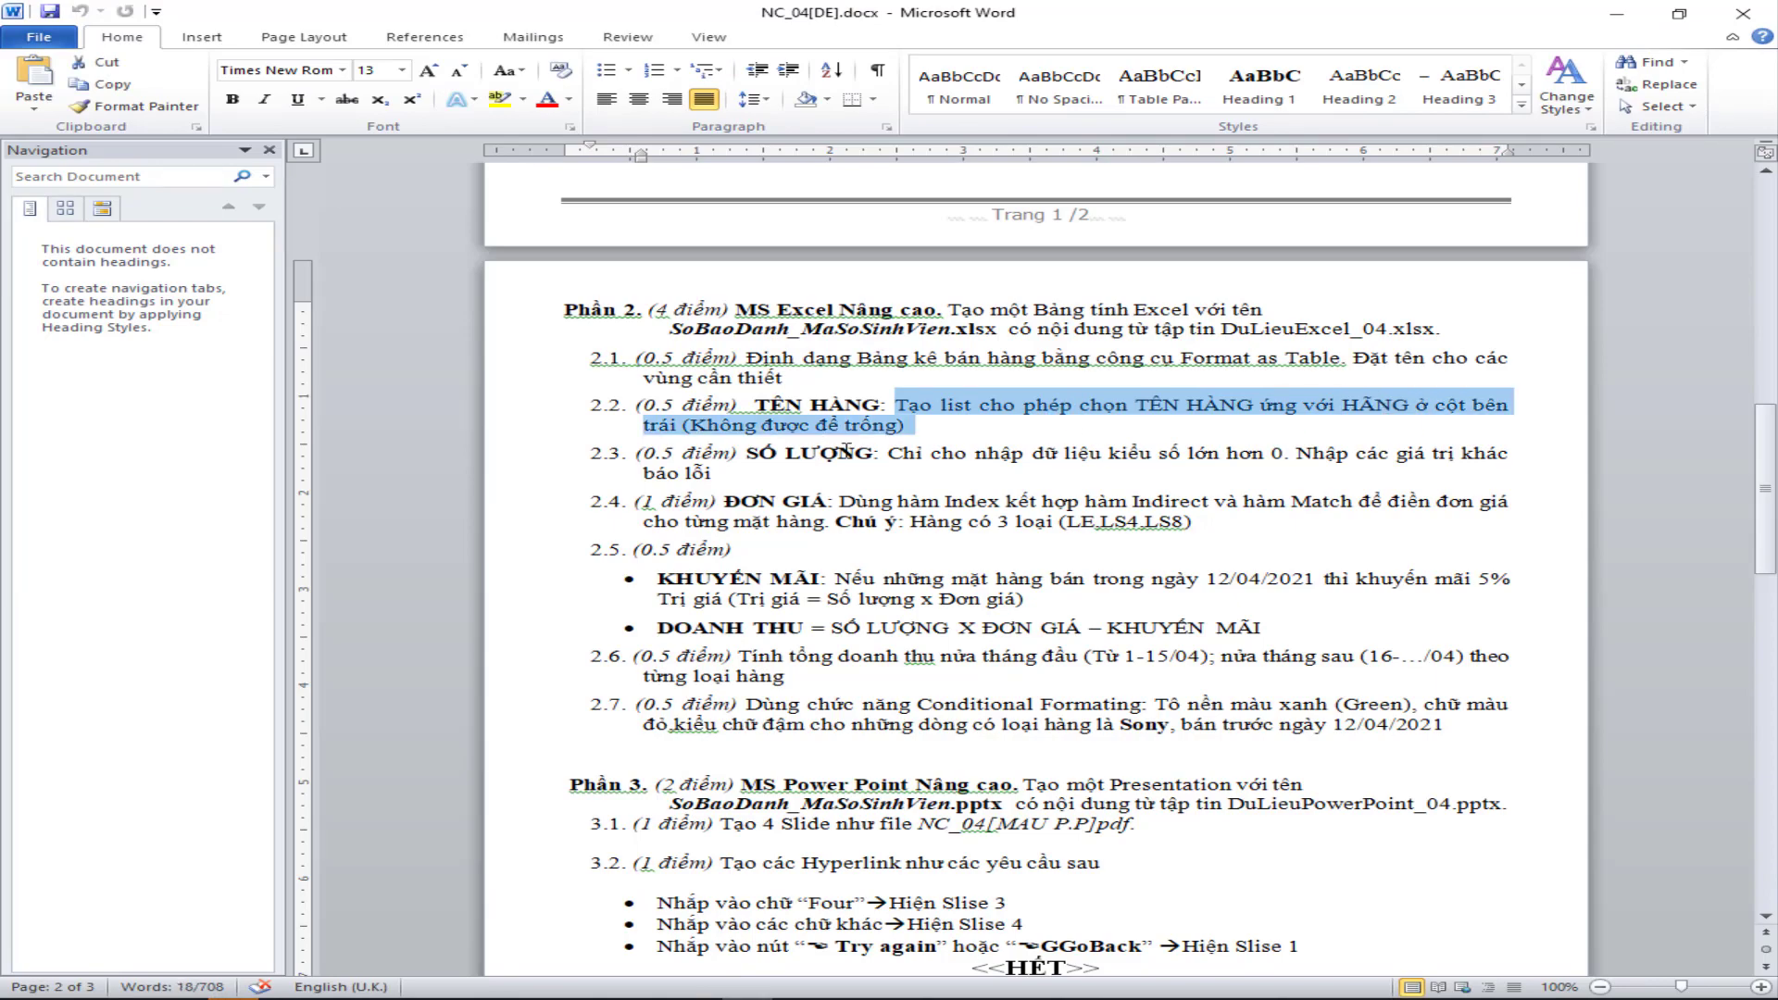
{"action": "key", "text": "alt+Tab"}
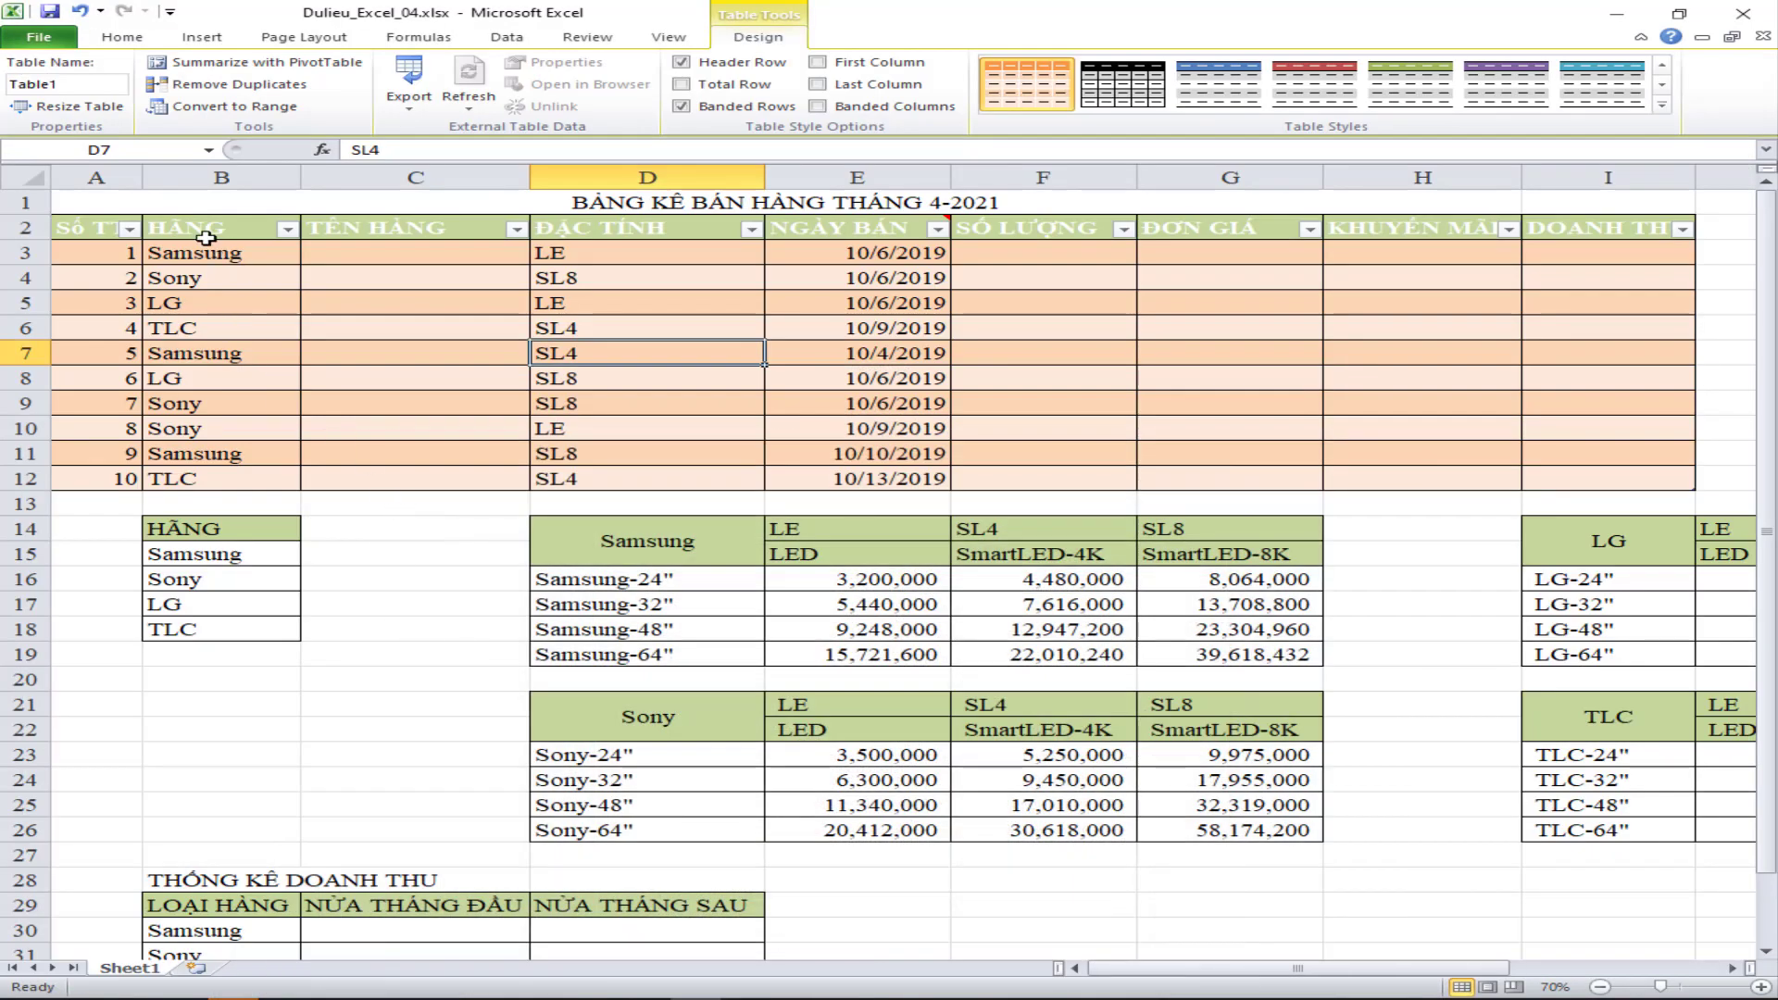
{"action": "left_click", "coordinate": [192, 250]}
- Name the Samsung model cells D16:D19 'Samsung'
{"action": "left_click", "coordinate": [197, 565]}
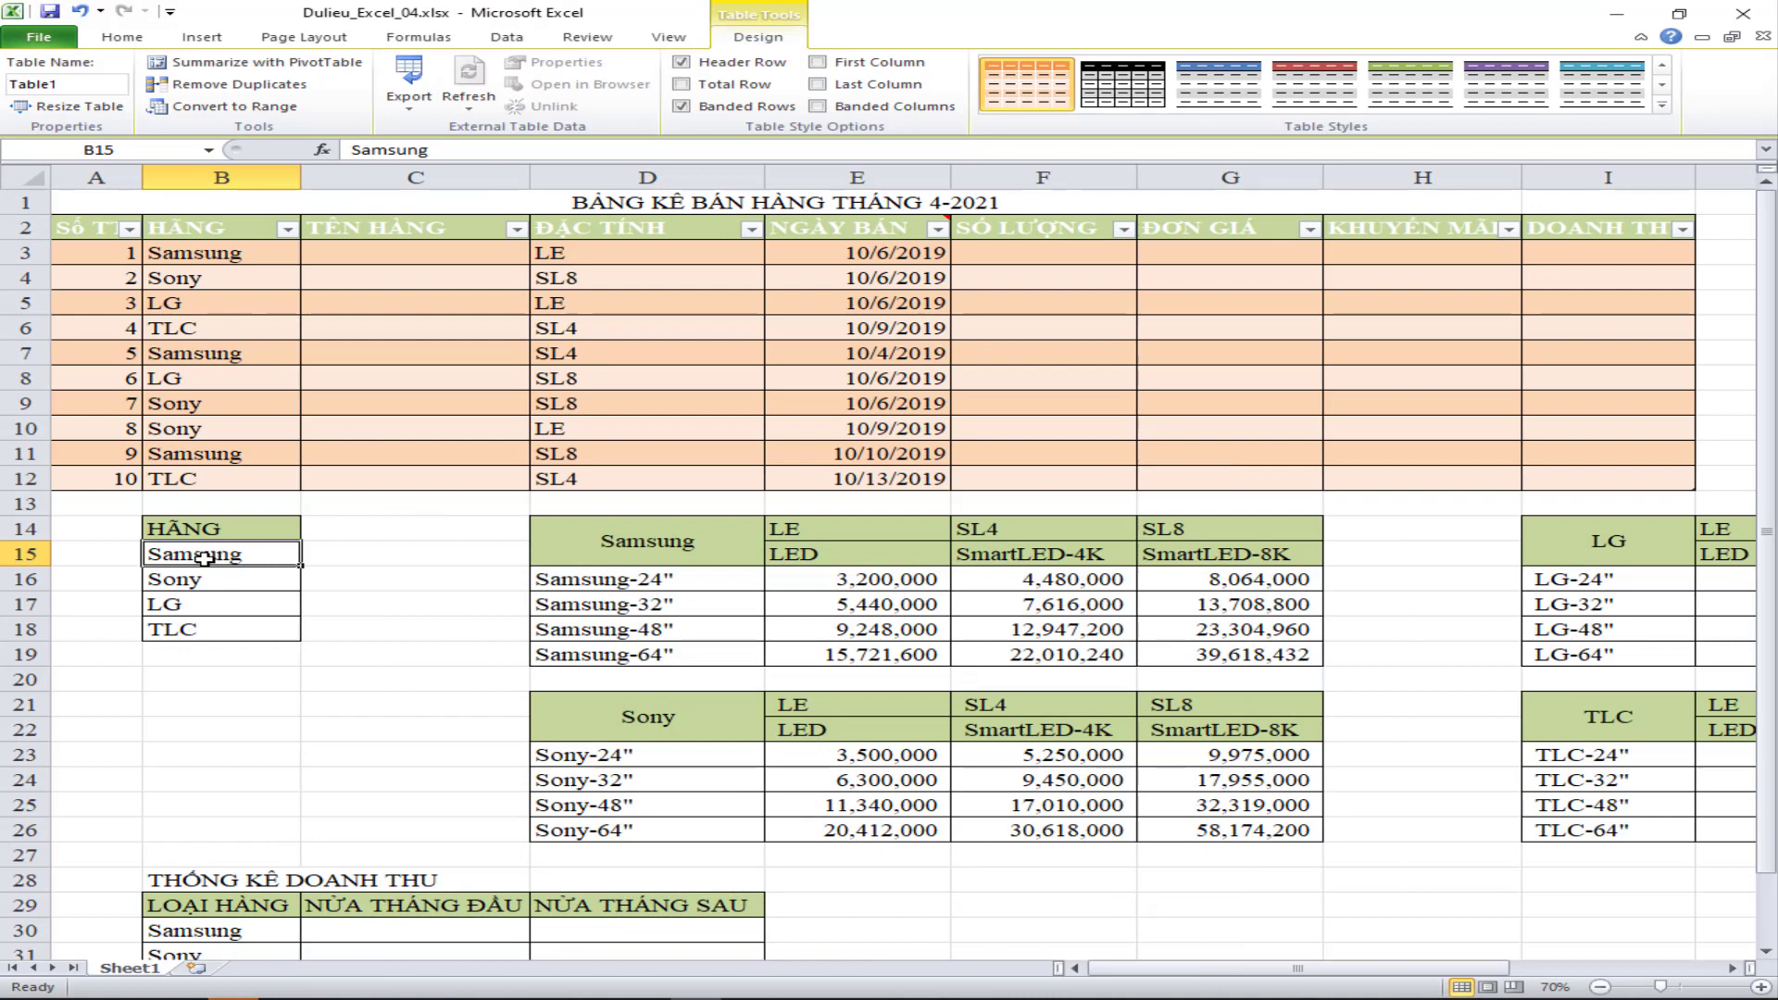
{"action": "left_click", "coordinate": [388, 151]}
{"action": "right_click", "coordinate": [388, 150]}
{"action": "left_click", "coordinate": [435, 187]}
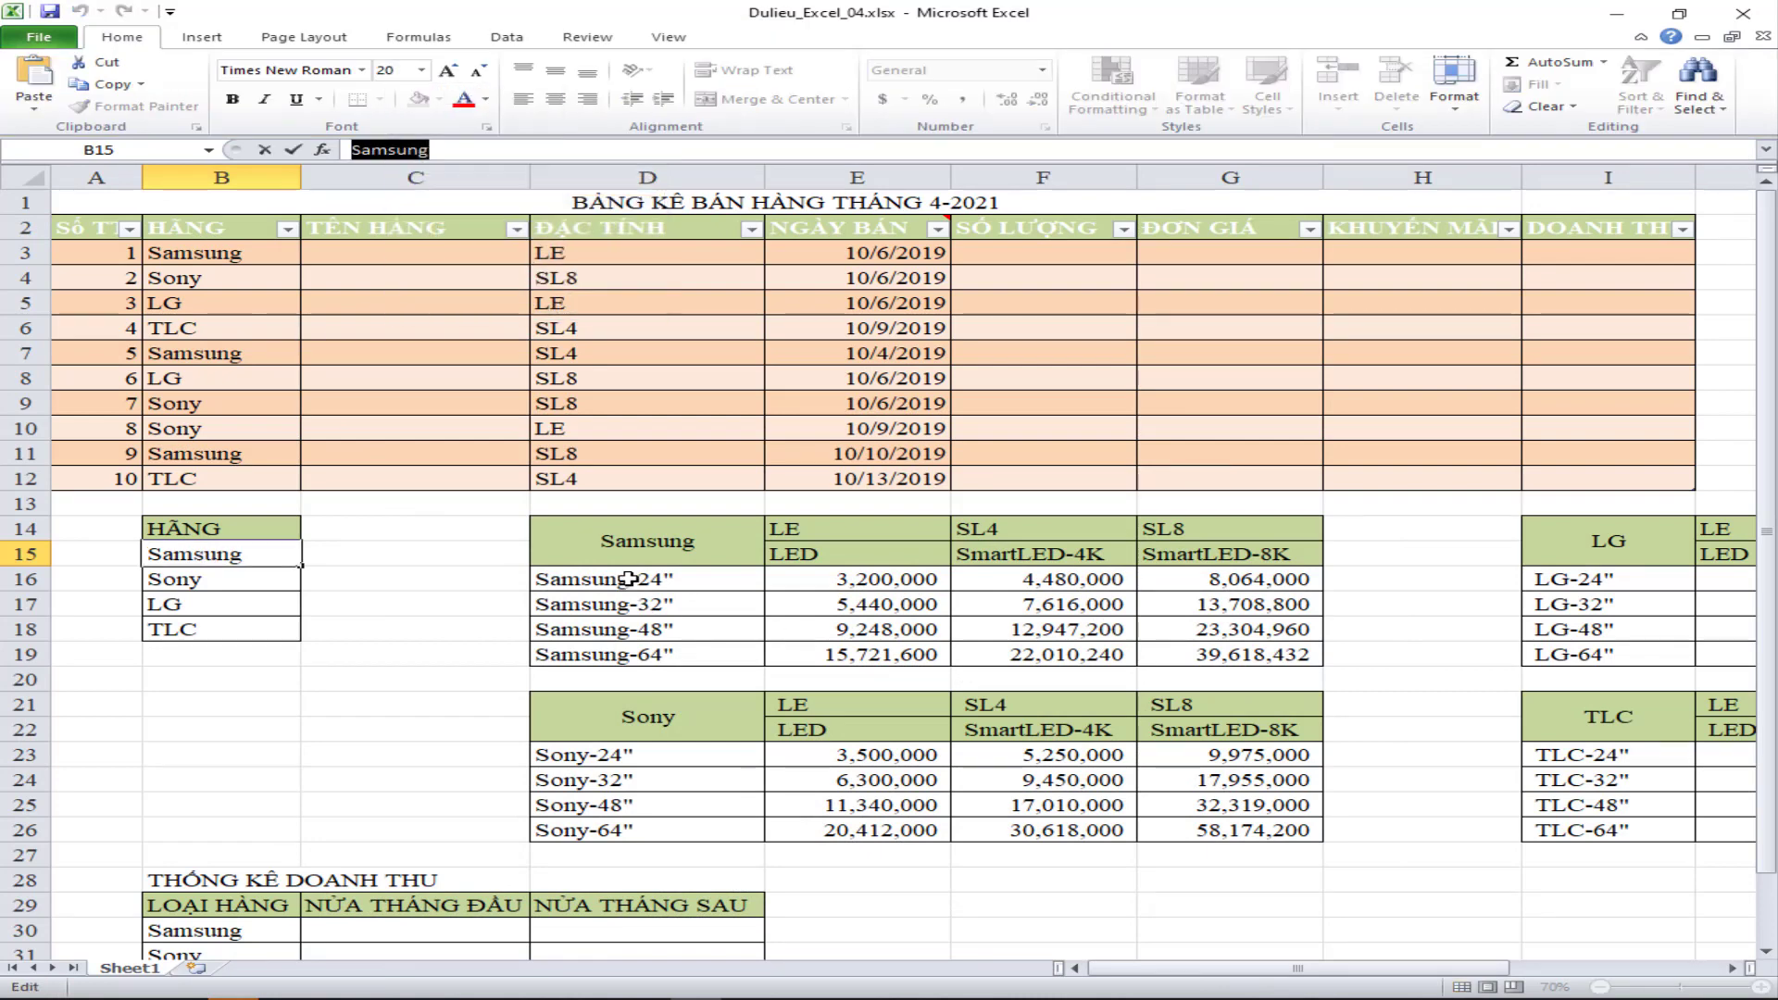
{"action": "left_click_drag", "start_coordinate": [602, 579], "coordinate": [627, 655]}
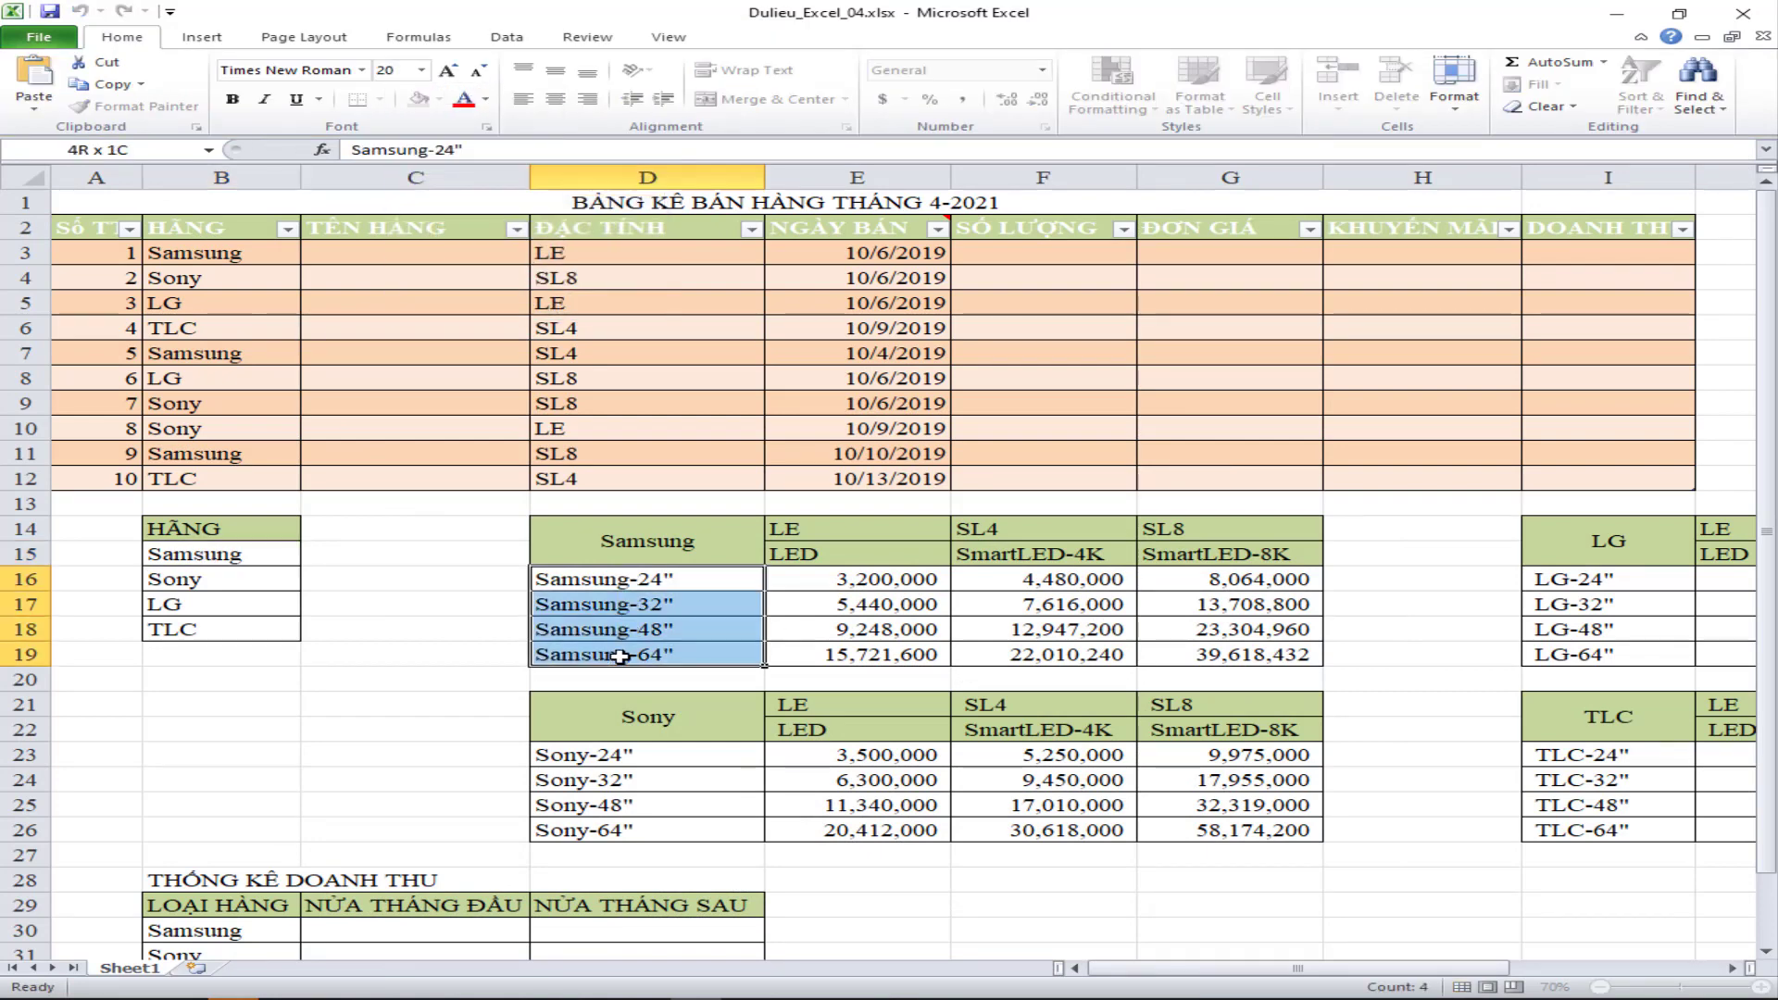
{"action": "left_click", "coordinate": [198, 151]}
{"action": "type", "text": "Samsung"}
{"action": "key", "text": "Return"}
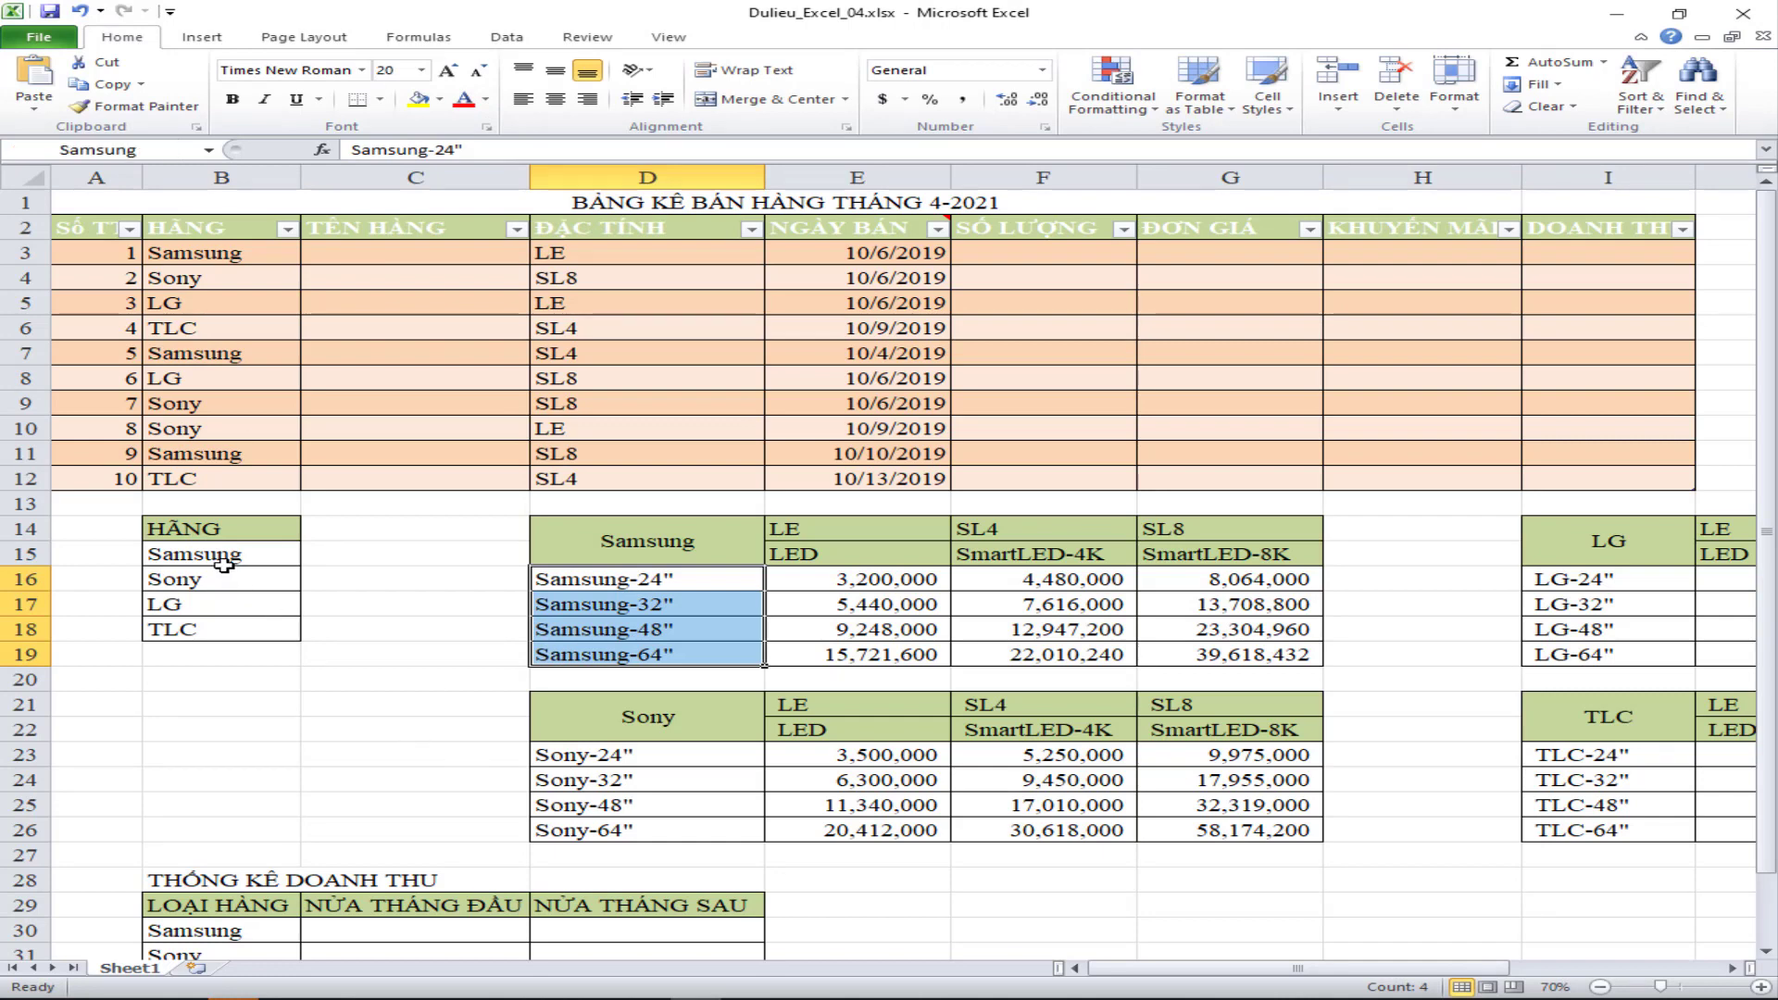
- Name the Sony models D23:D26 'Sony' and the LG models I16:I19 'LG'
{"action": "left_click", "coordinate": [222, 575]}
{"action": "double_click", "coordinate": [375, 150]}
{"action": "right_click", "coordinate": [381, 158]}
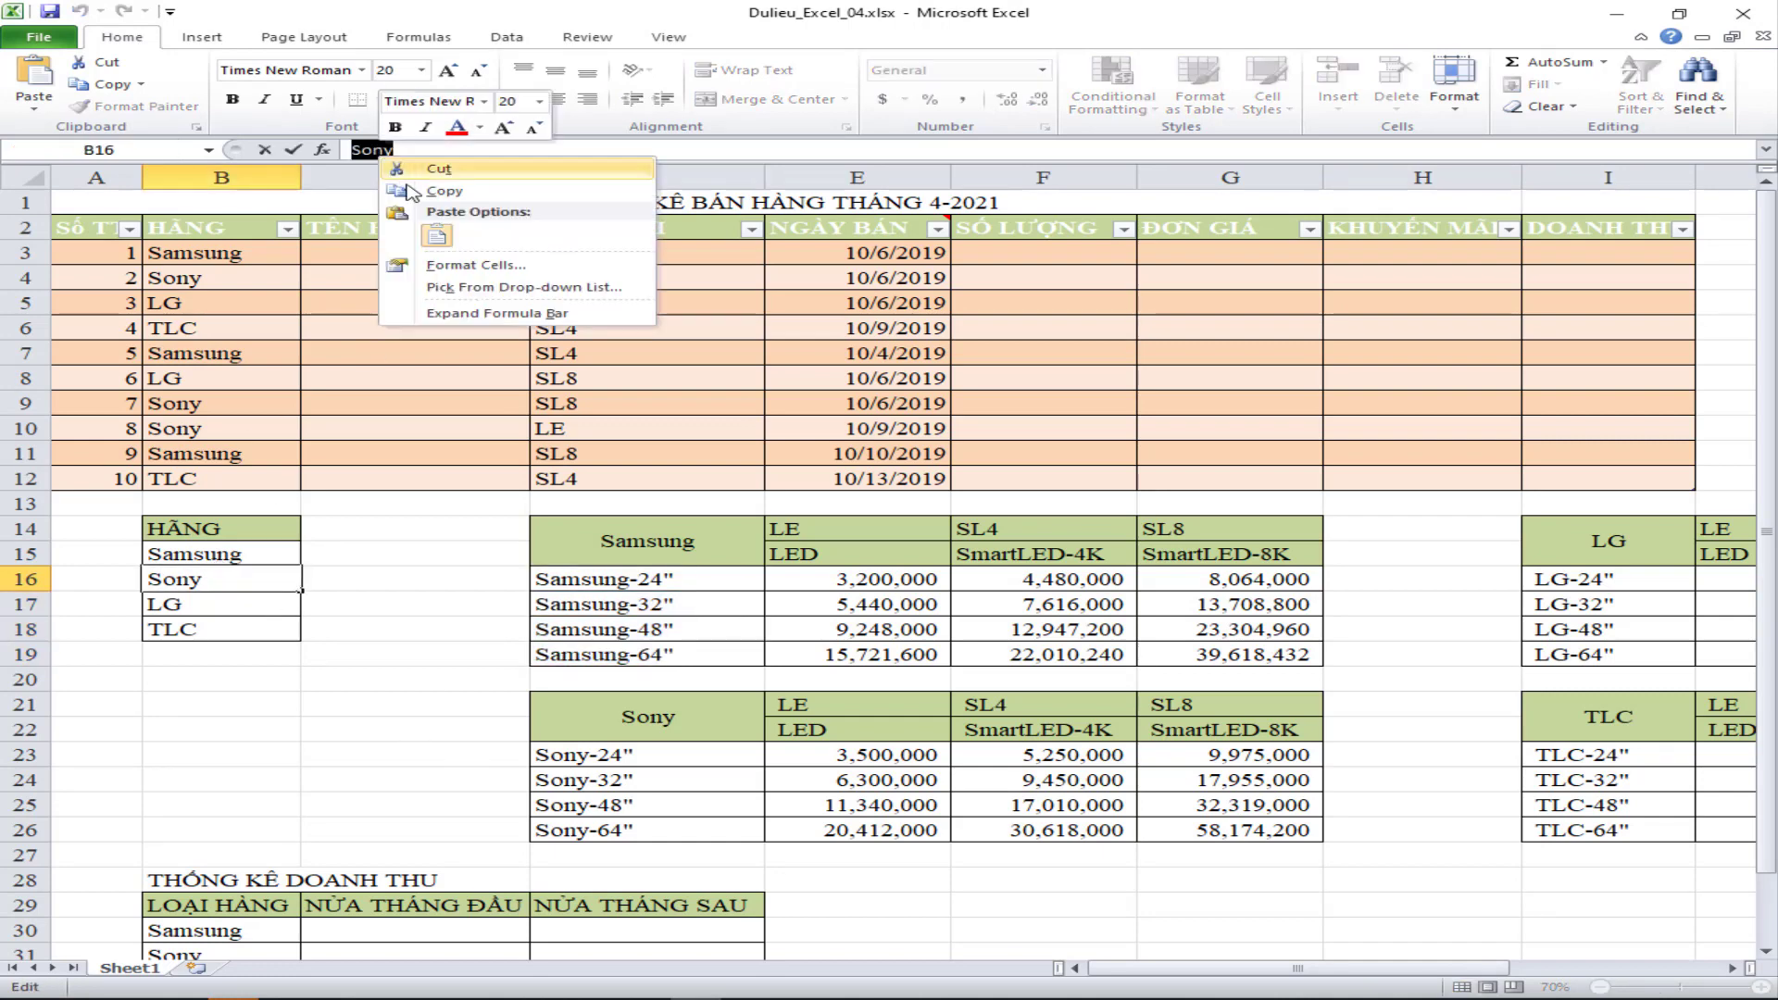
{"action": "left_click", "coordinate": [414, 191]}
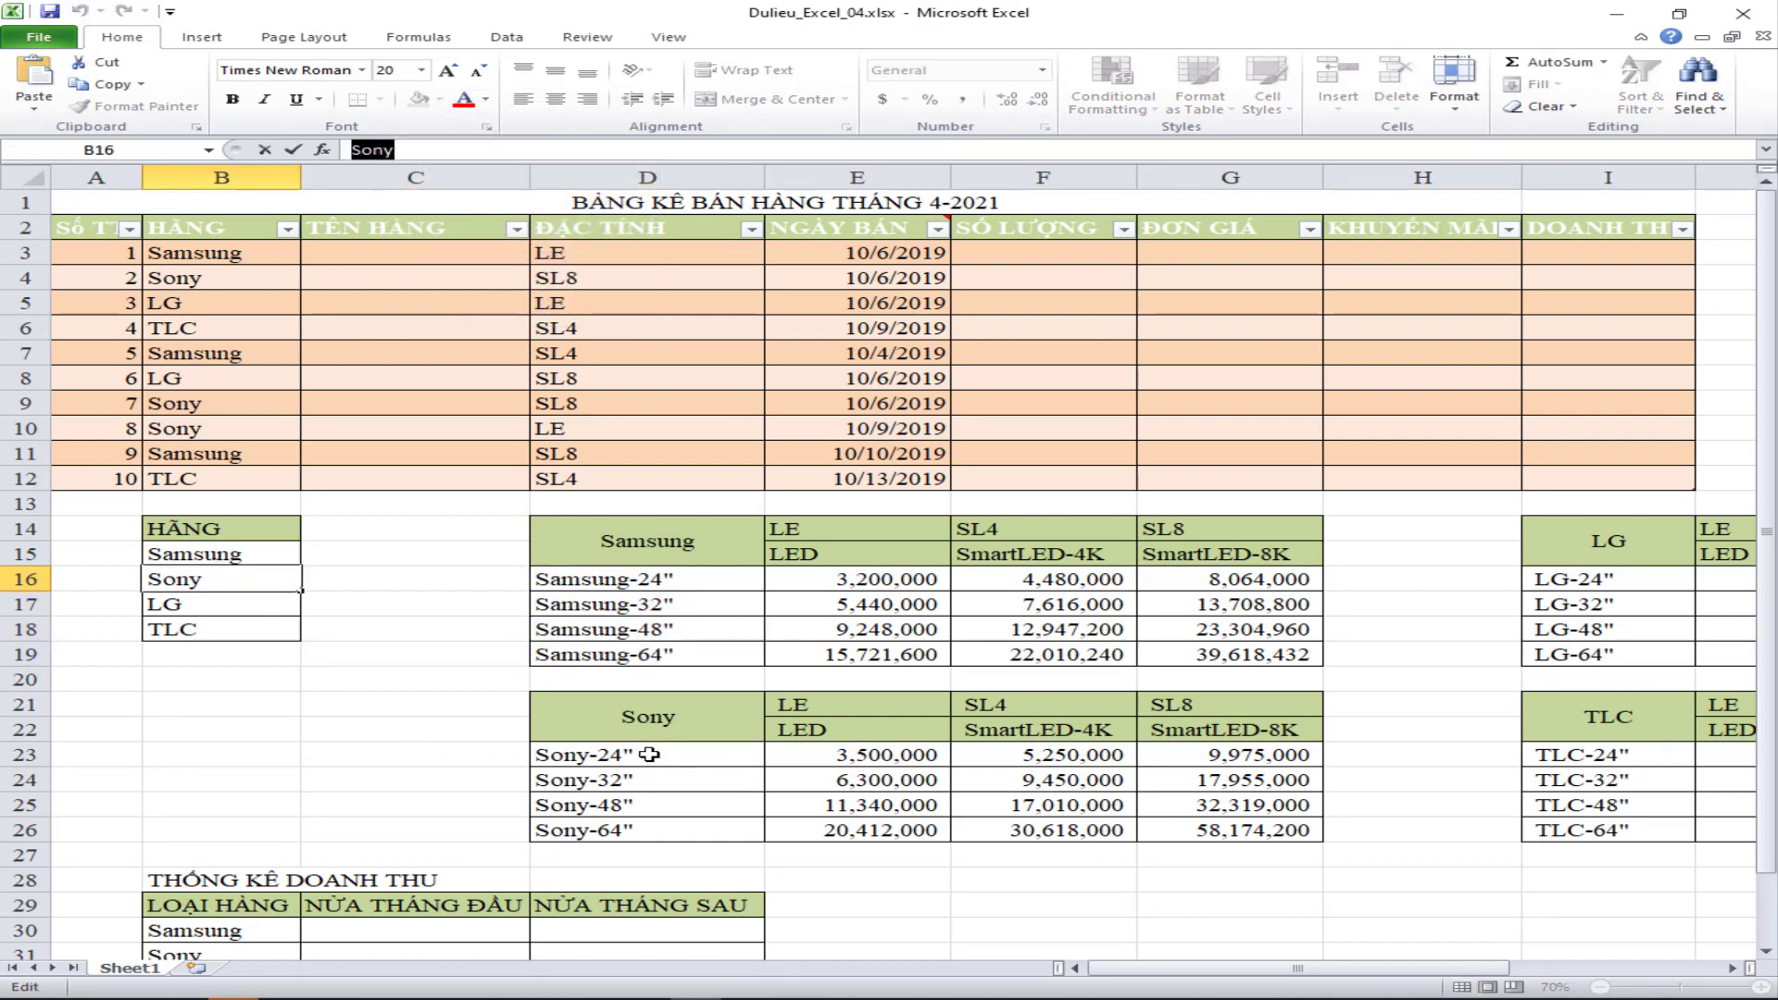
{"action": "left_click_drag", "start_coordinate": [648, 754], "coordinate": [648, 829]}
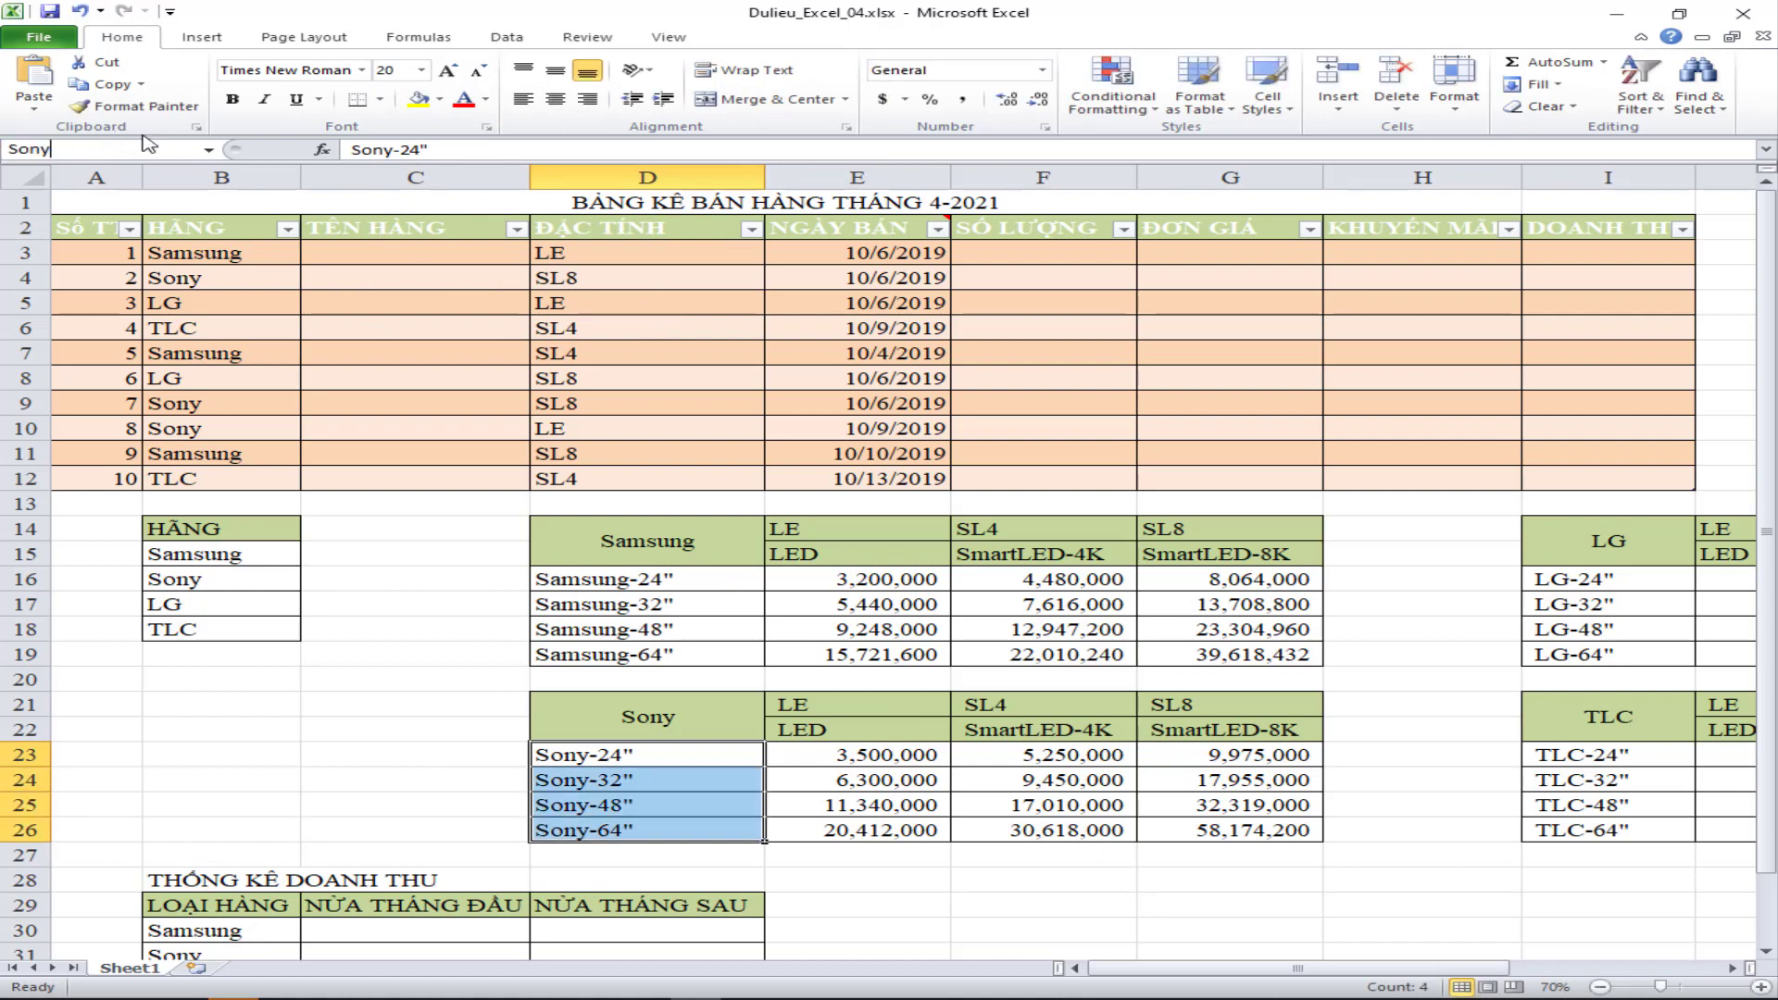
{"action": "left_click", "coordinate": [199, 609]}
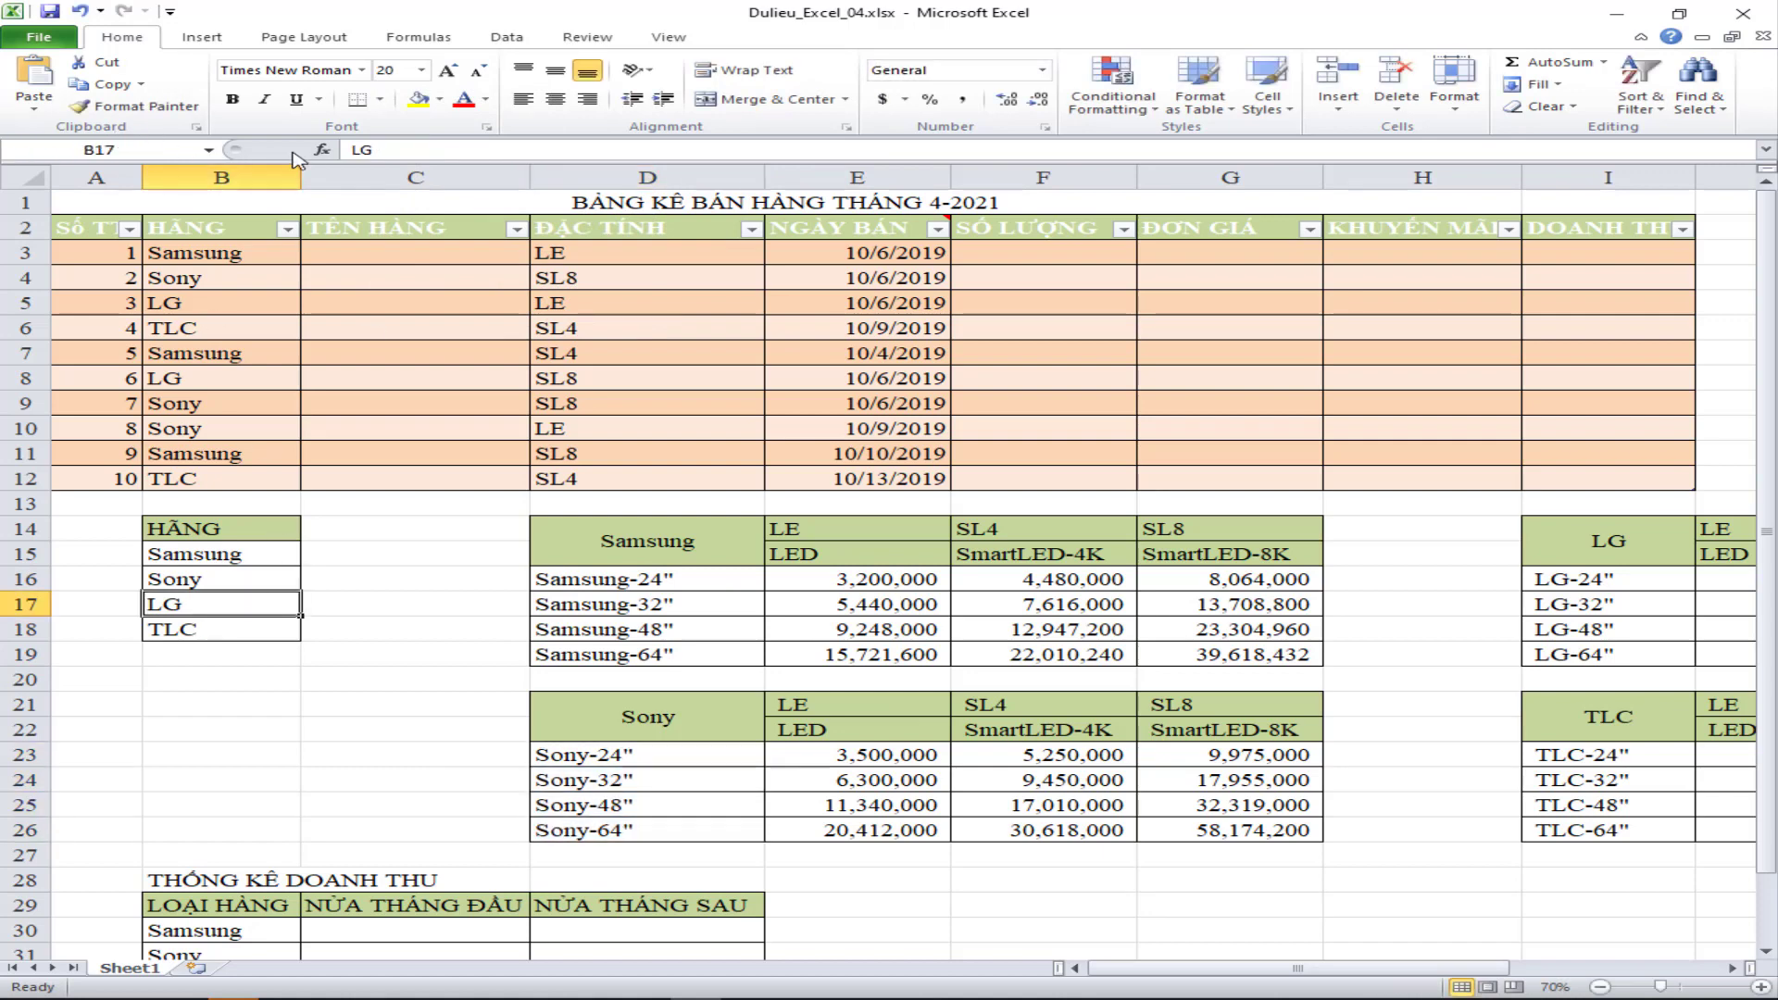
{"action": "double_click", "coordinate": [361, 149]}
{"action": "right_click", "coordinate": [363, 149]}
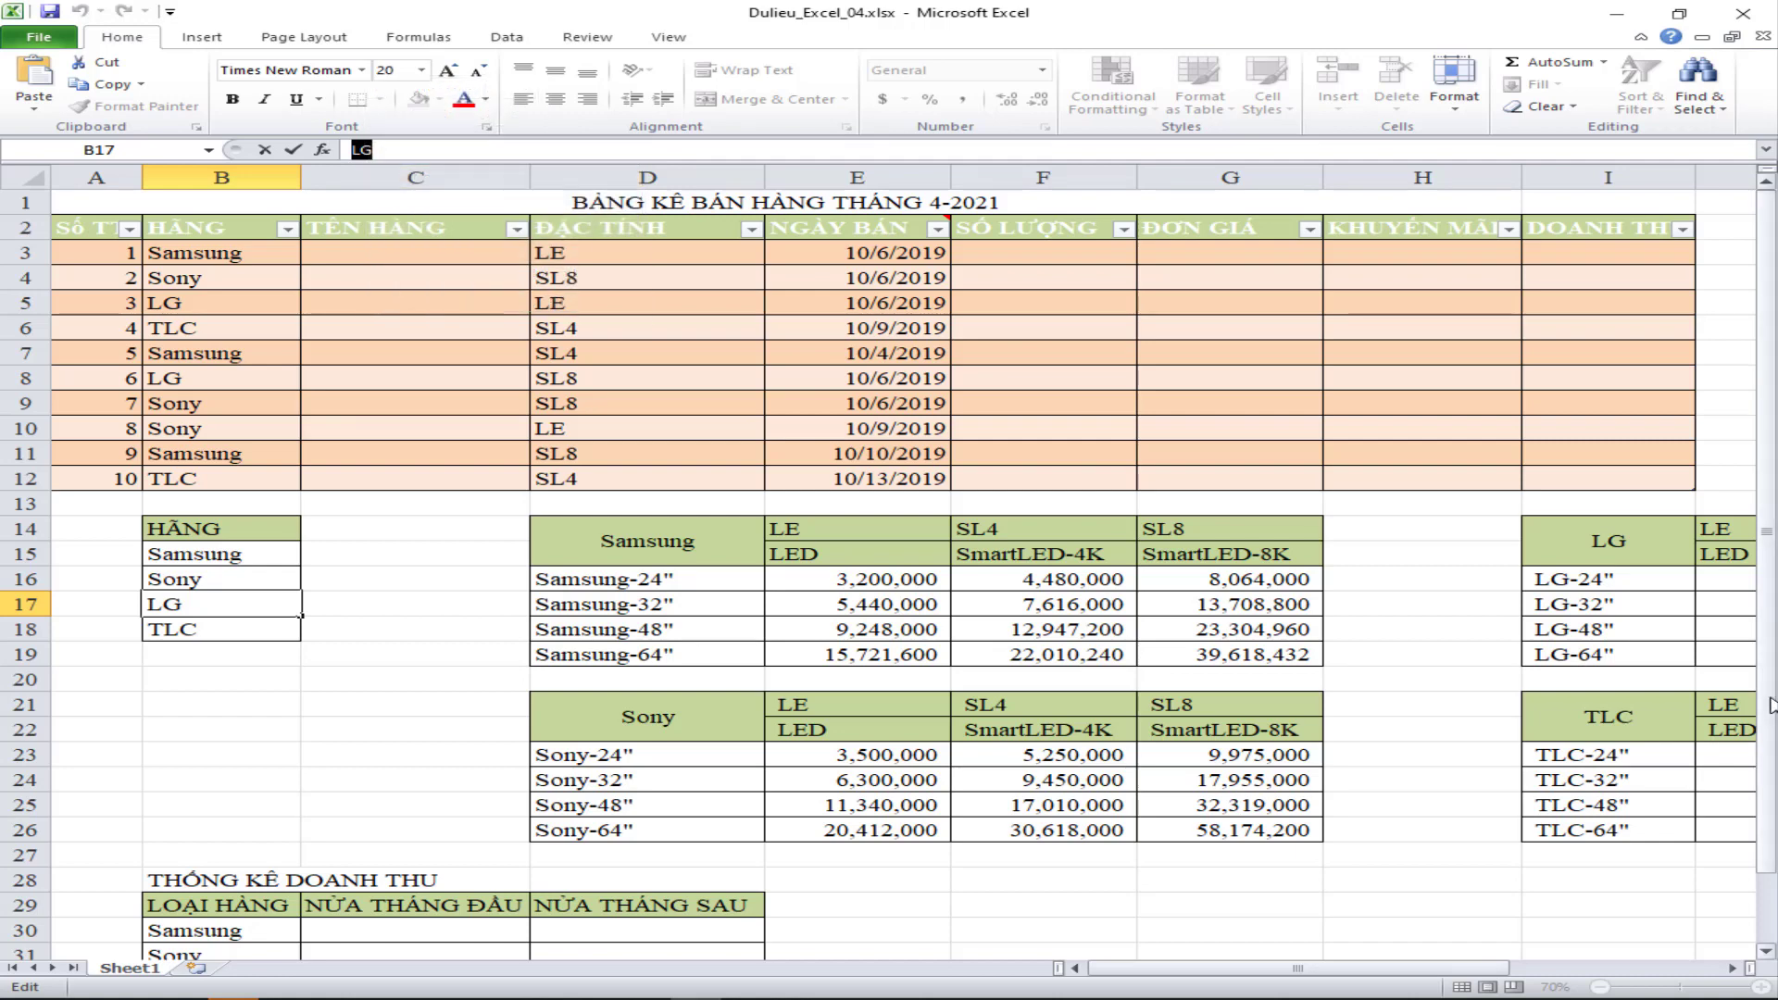
{"action": "left_click_drag", "start_coordinate": [1574, 579], "coordinate": [1575, 653]}
{"action": "left_click", "coordinate": [127, 151]}
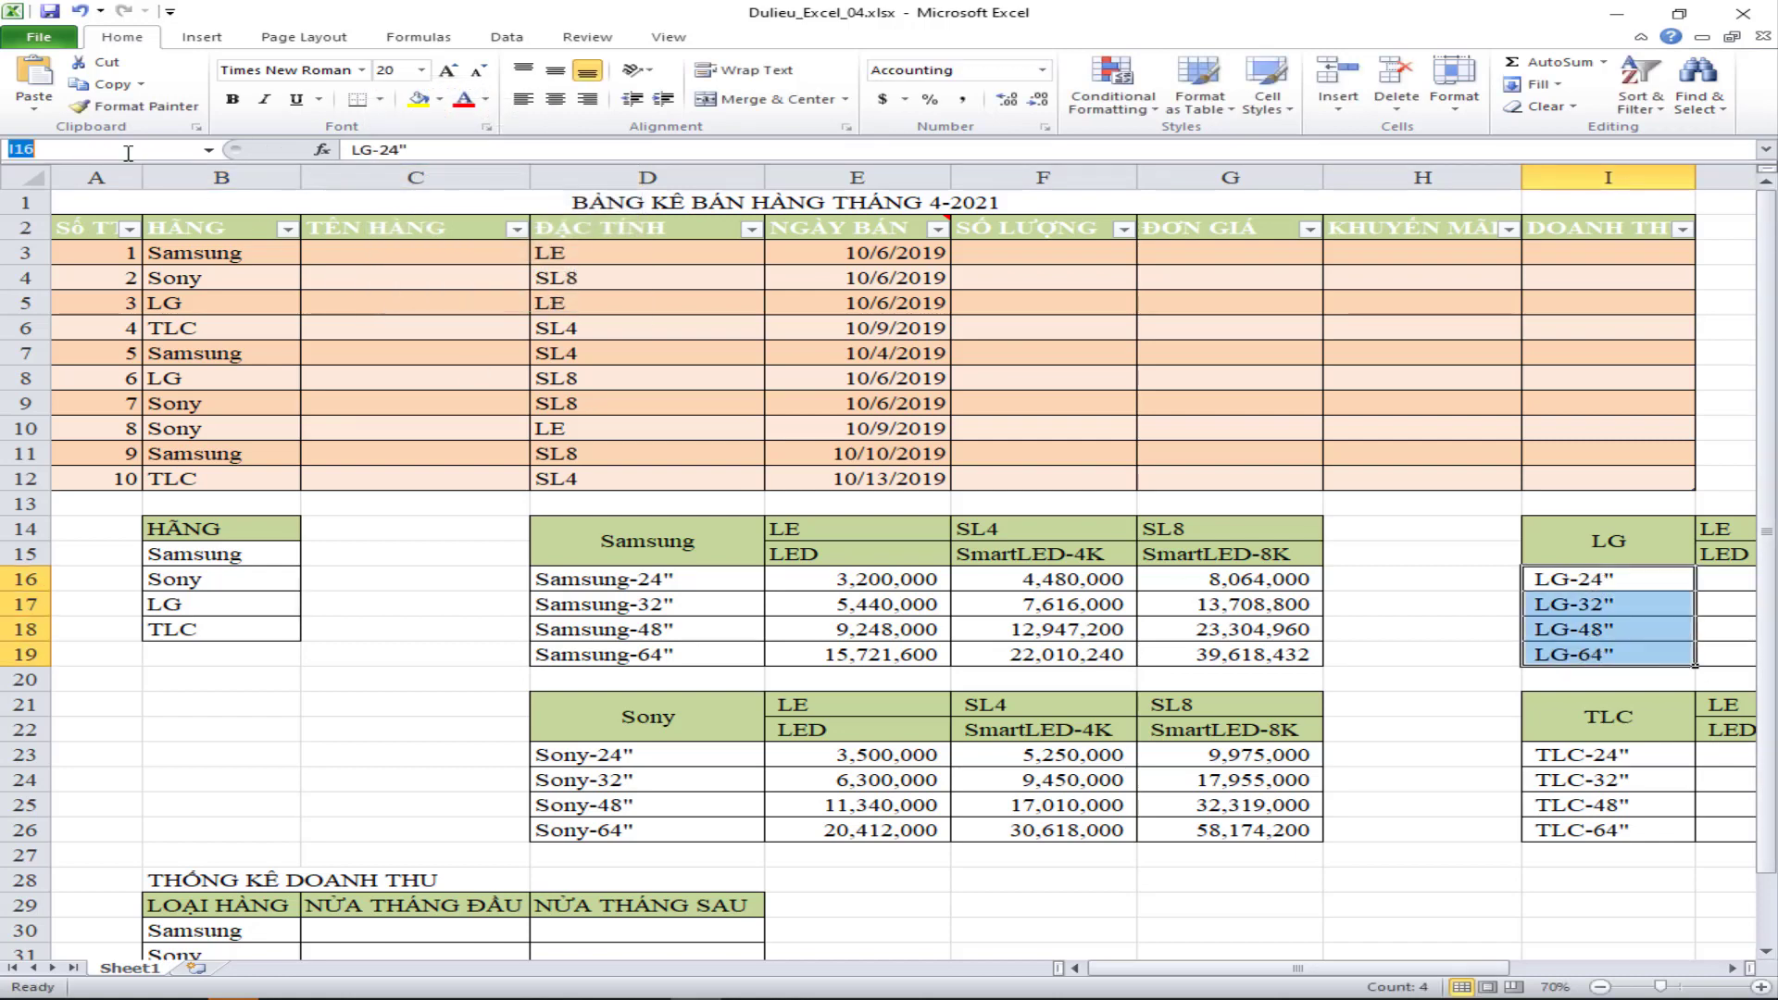
{"action": "key", "text": "Return"}
- Name the TLC model cells I23:I26 'TLC', then select product cells C3:C12
{"action": "left_click", "coordinate": [221, 630]}
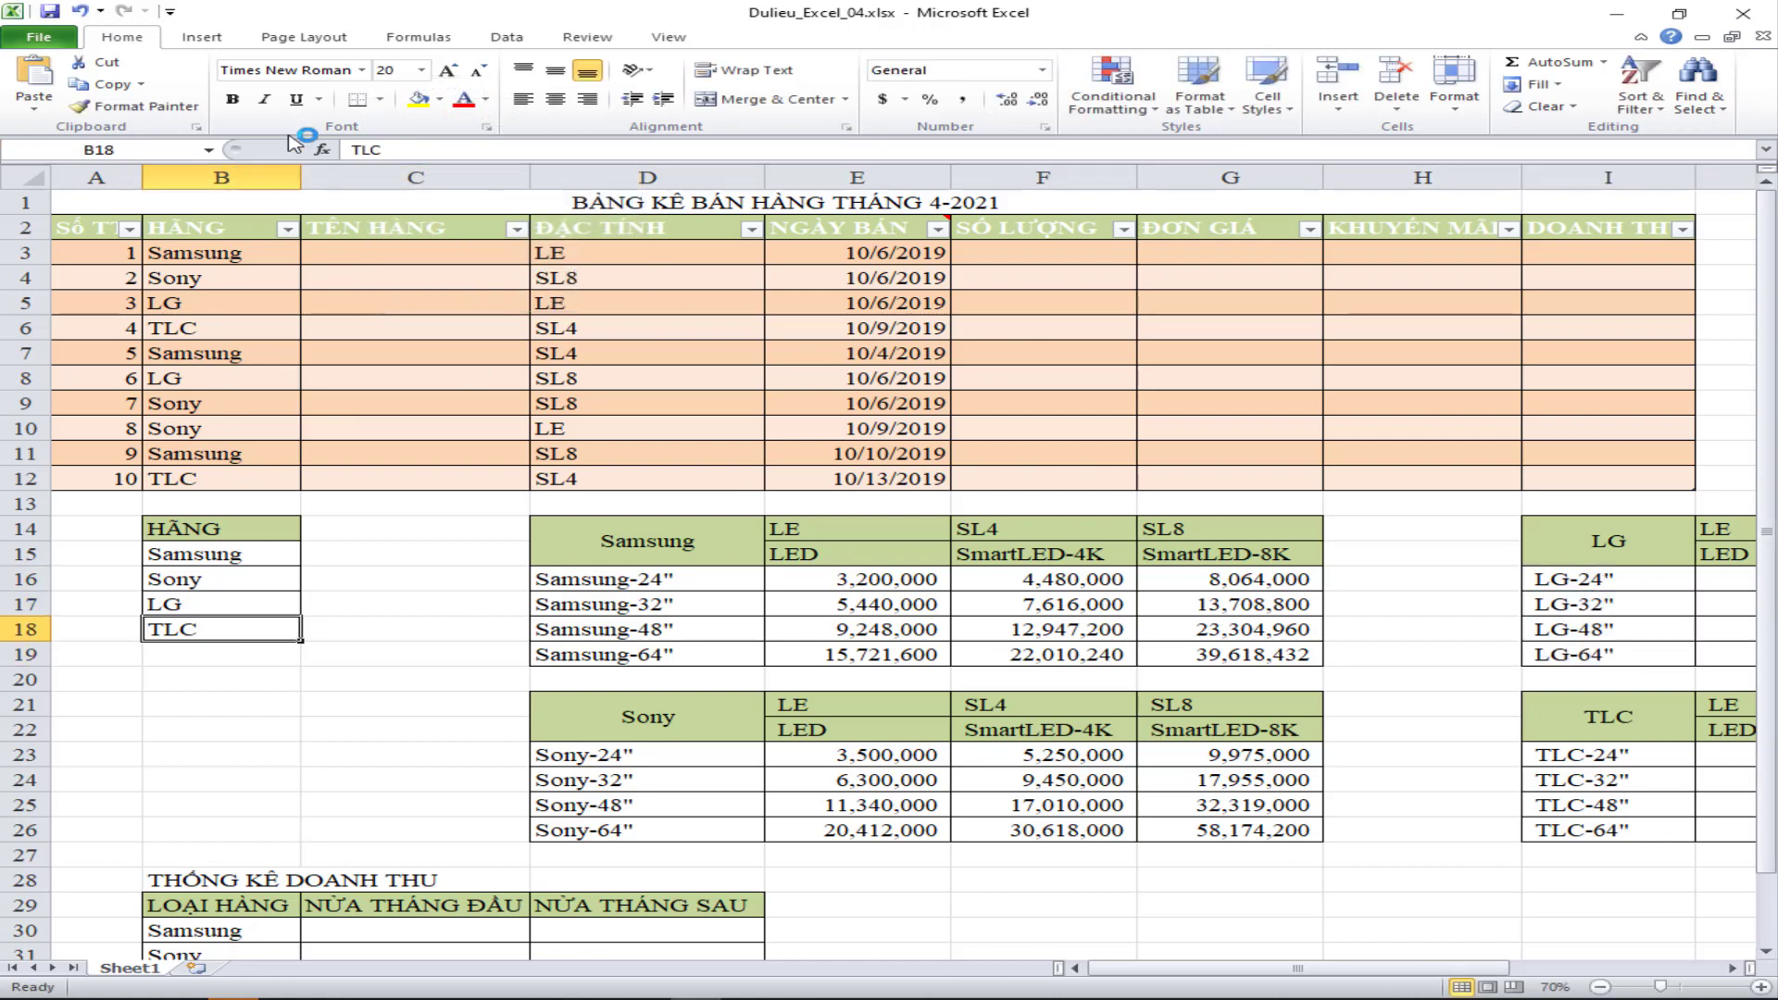
{"action": "double_click", "coordinate": [367, 150]}
{"action": "right_click", "coordinate": [364, 150]}
{"action": "left_click", "coordinate": [426, 179]}
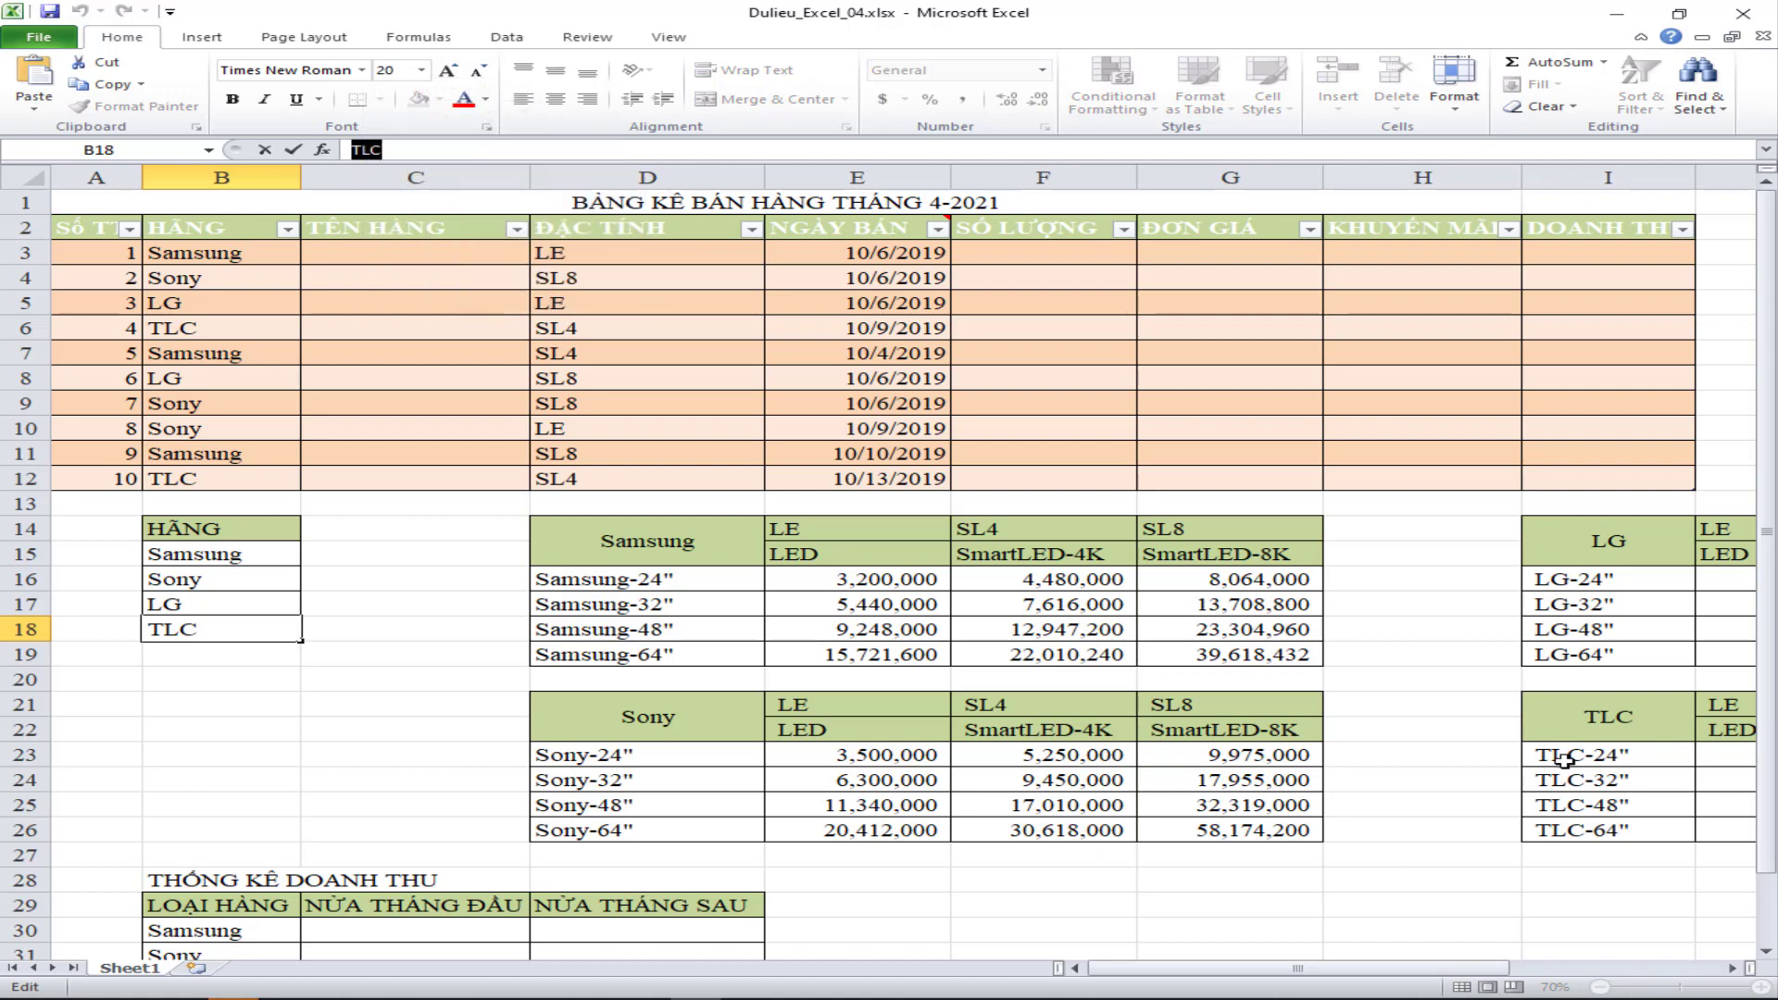
{"action": "left_click_drag", "start_coordinate": [1574, 754], "coordinate": [1574, 829]}
{"action": "left_click", "coordinate": [160, 150]}
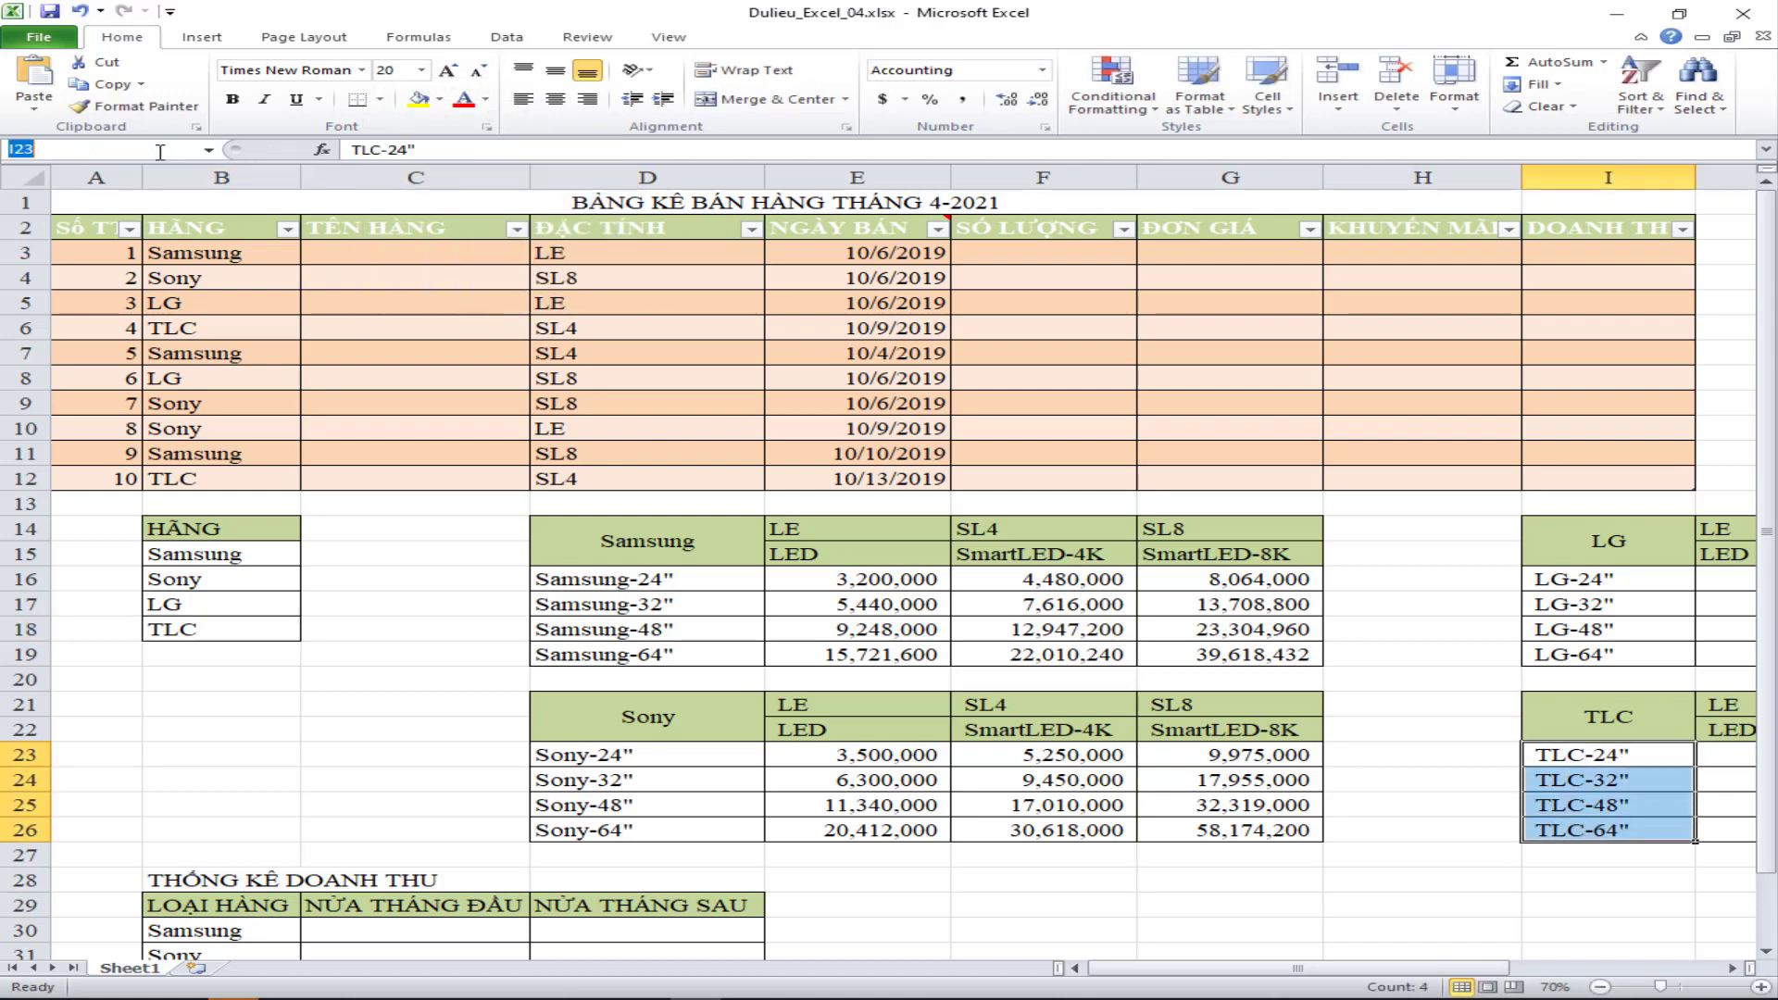
{"action": "key", "text": "ctrl+v"}
{"action": "key", "text": "Return"}
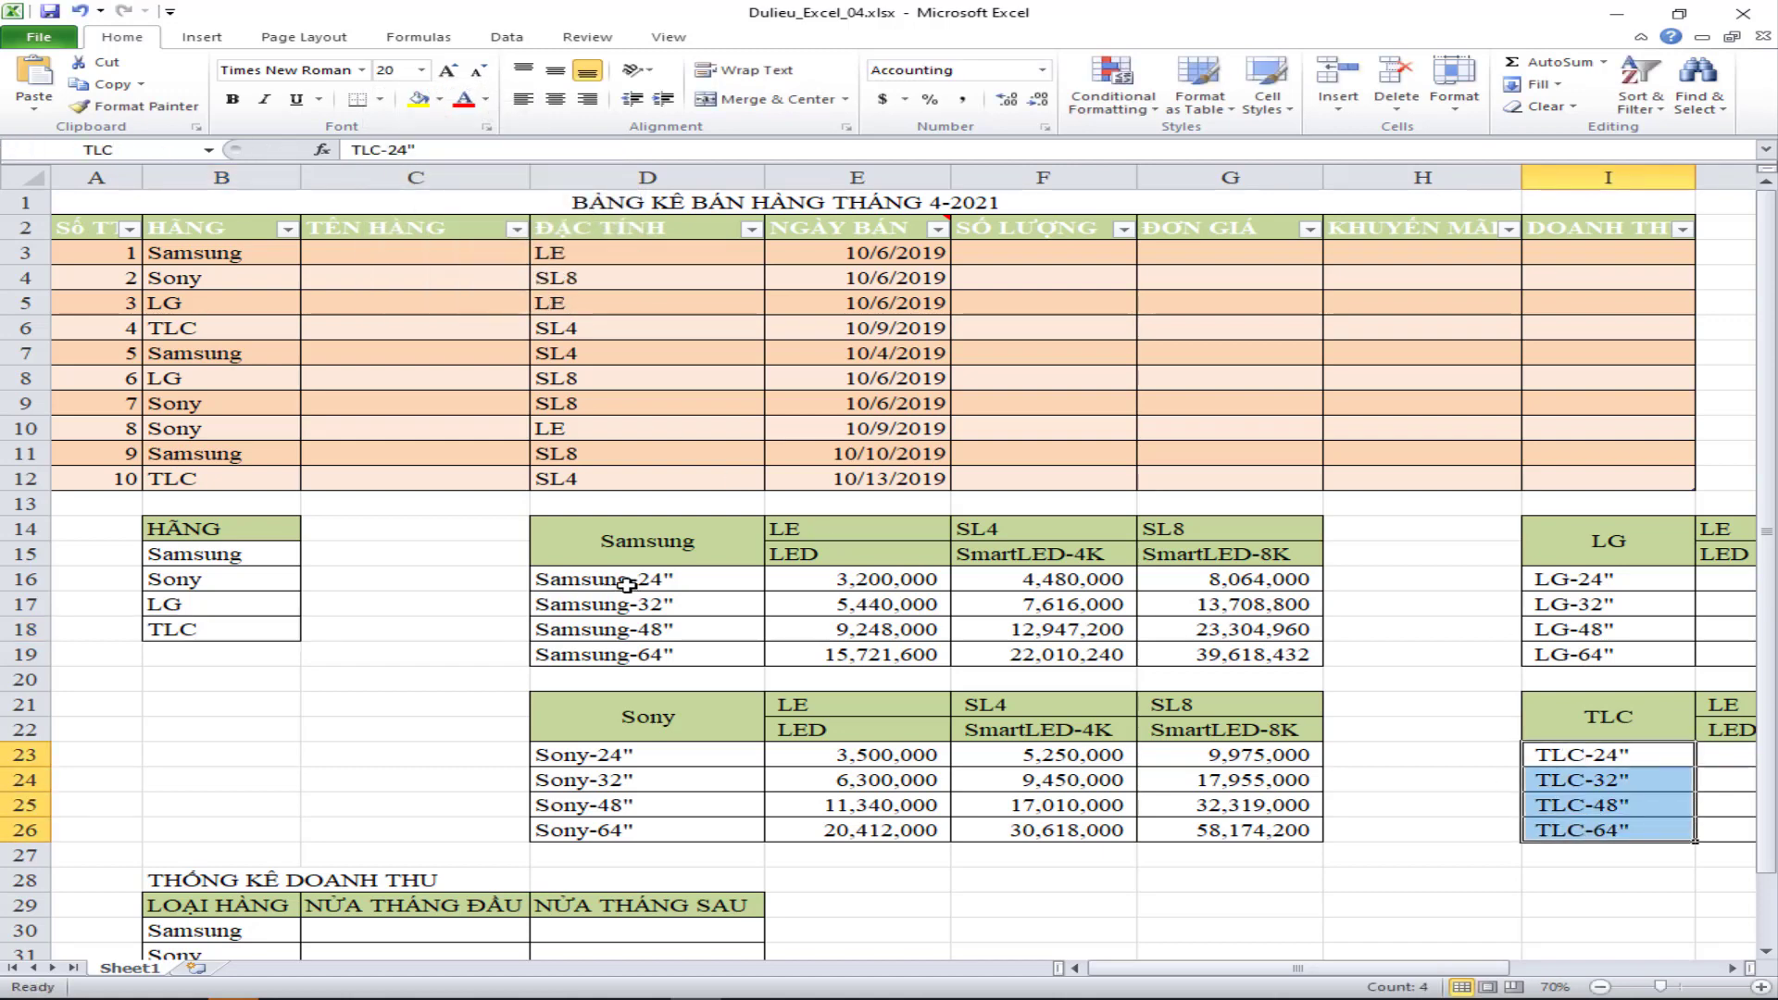
{"action": "left_click", "coordinate": [621, 581]}
{"action": "left_click", "coordinate": [416, 254]}
{"action": "left_click_drag", "start_coordinate": [416, 254], "coordinate": [401, 471]}
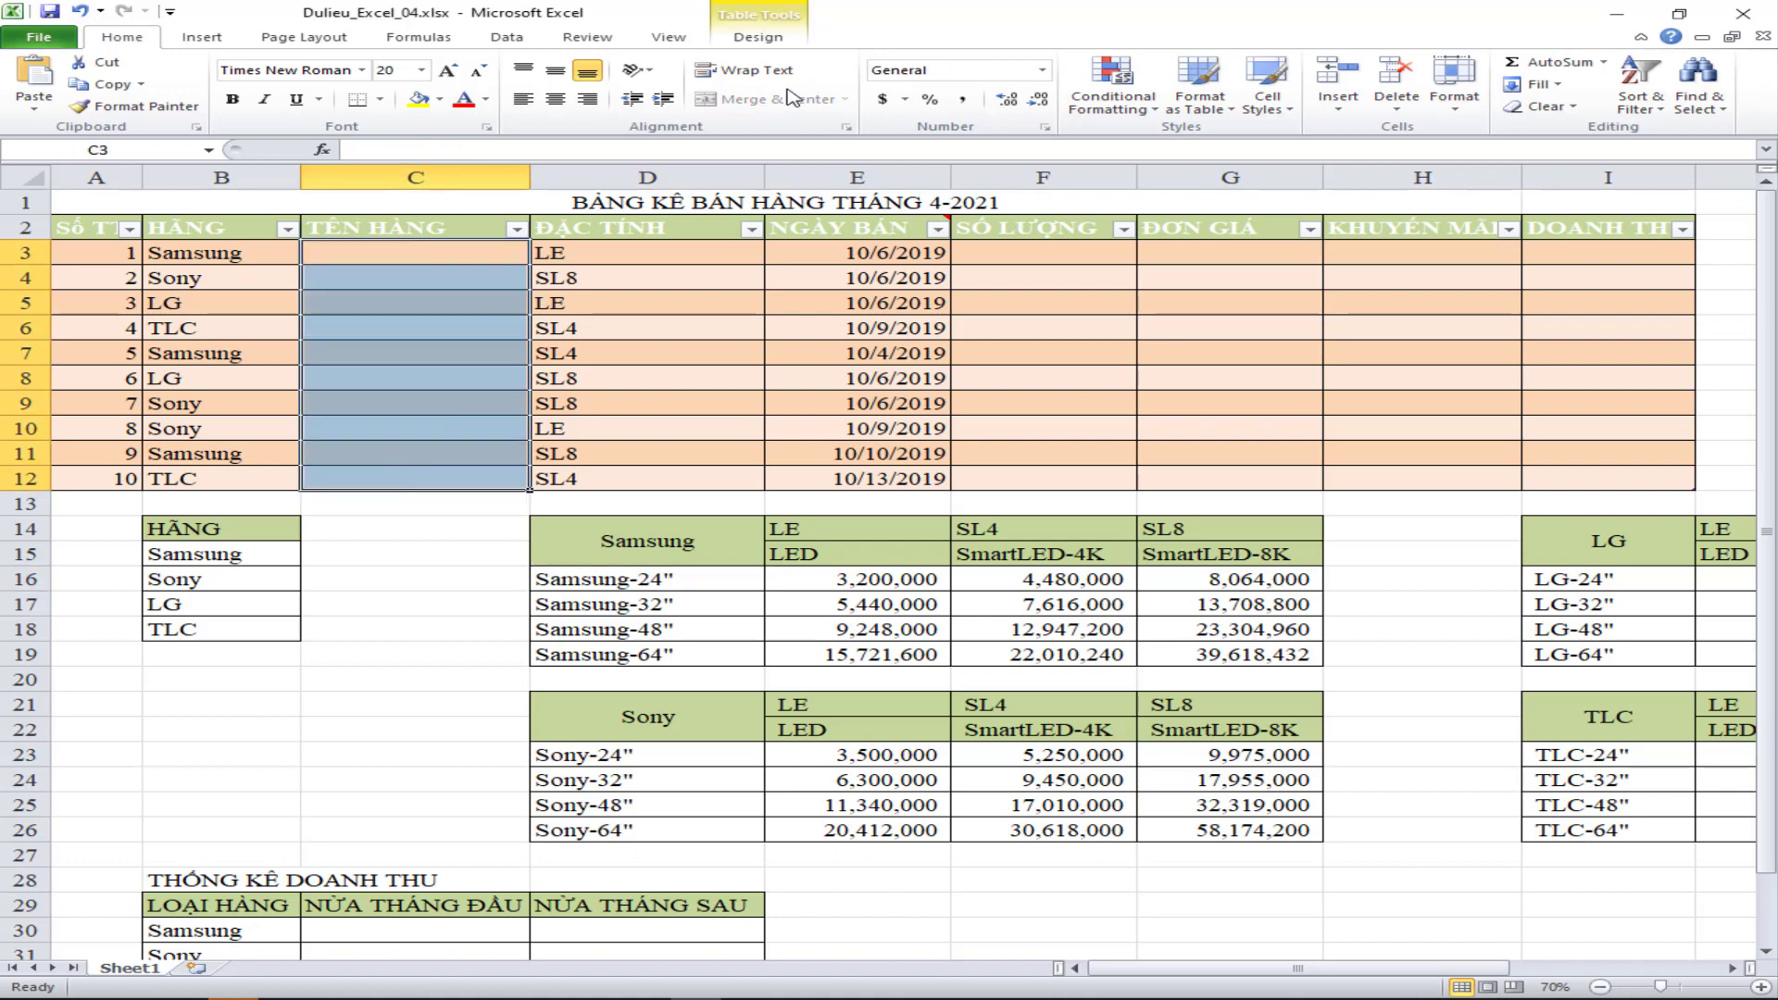
- Give C3:C12 a List validation with source =INDIRECT(B3) and Ignore blank unchecked
{"action": "left_click", "coordinate": [506, 38]}
{"action": "left_click", "coordinate": [1065, 74]}
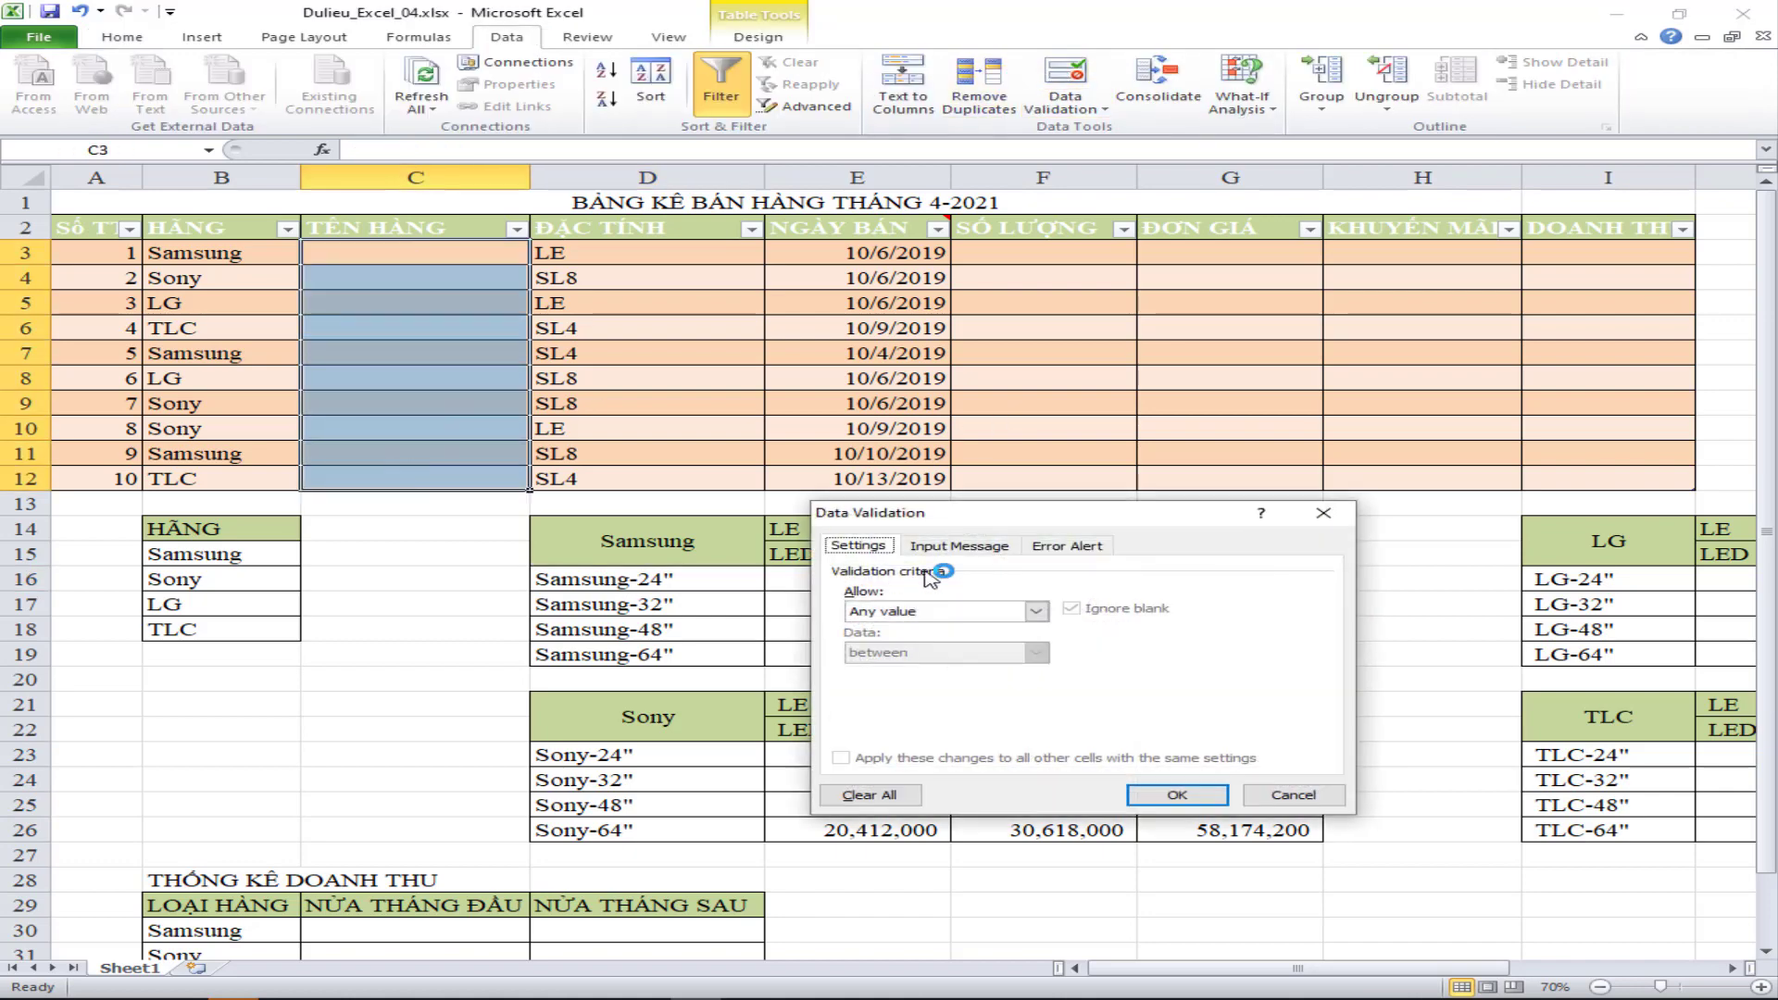
{"action": "left_click", "coordinate": [1035, 611]}
{"action": "left_click", "coordinate": [859, 669]}
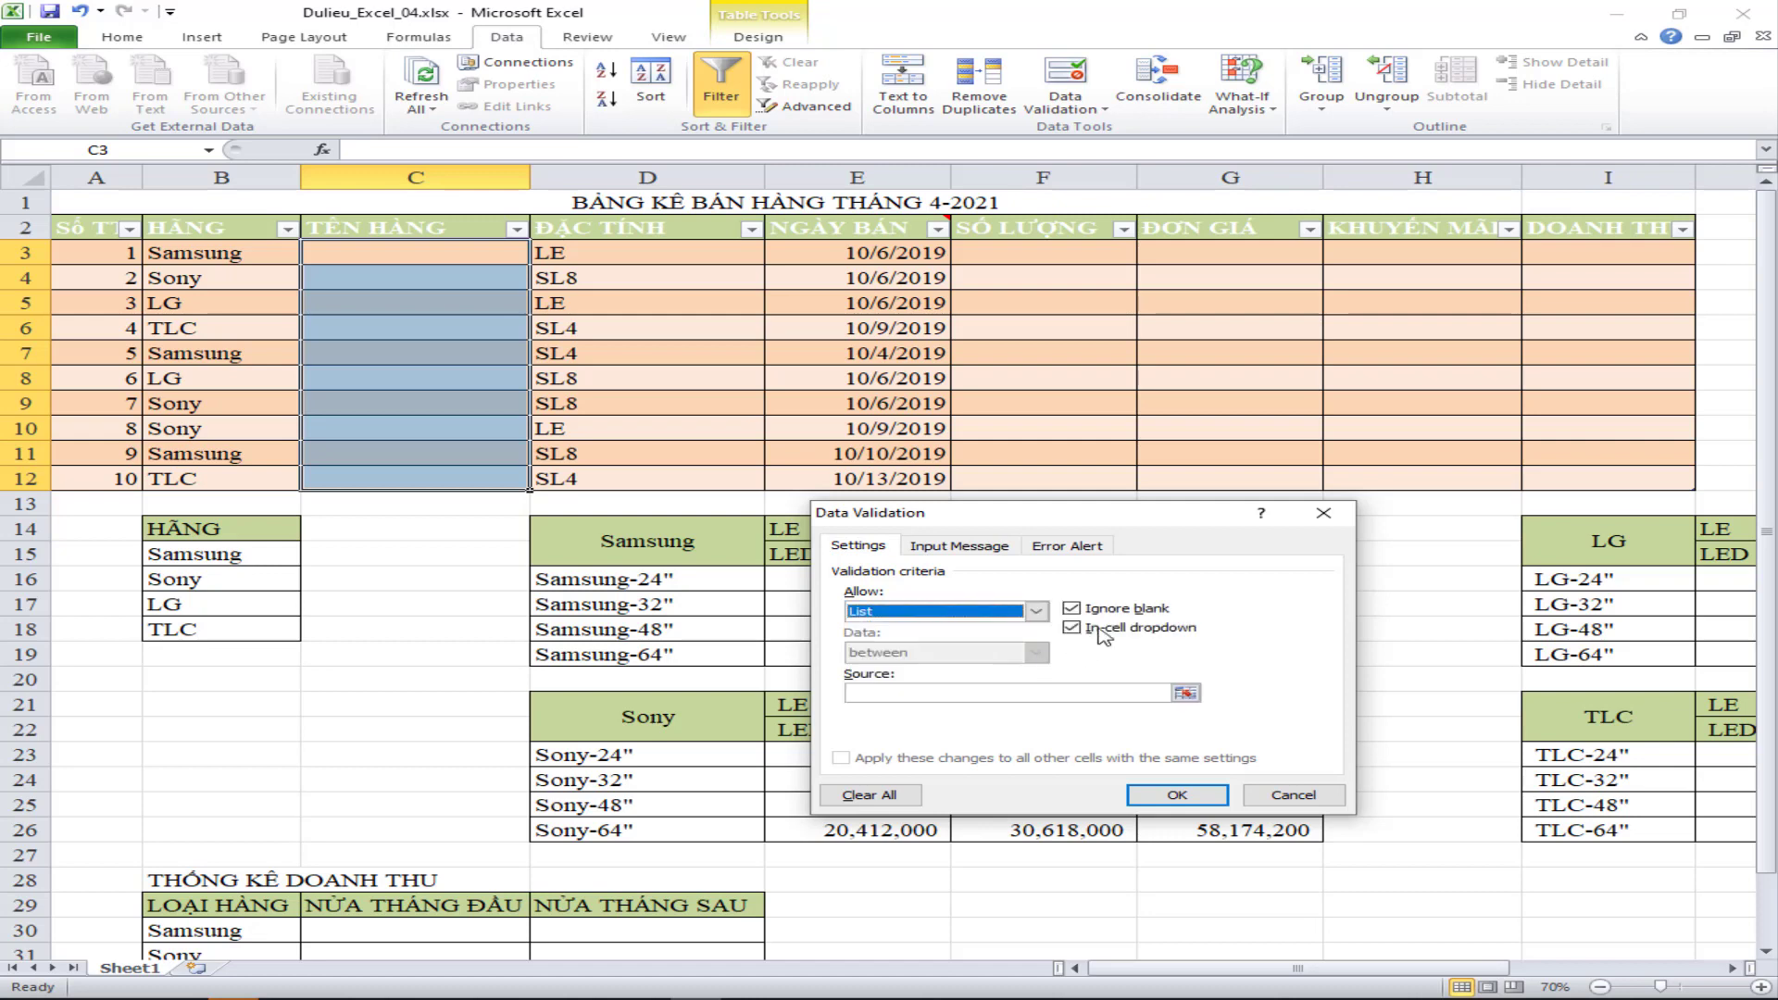
{"action": "left_click", "coordinate": [1071, 609]}
{"action": "left_click", "coordinate": [997, 692]}
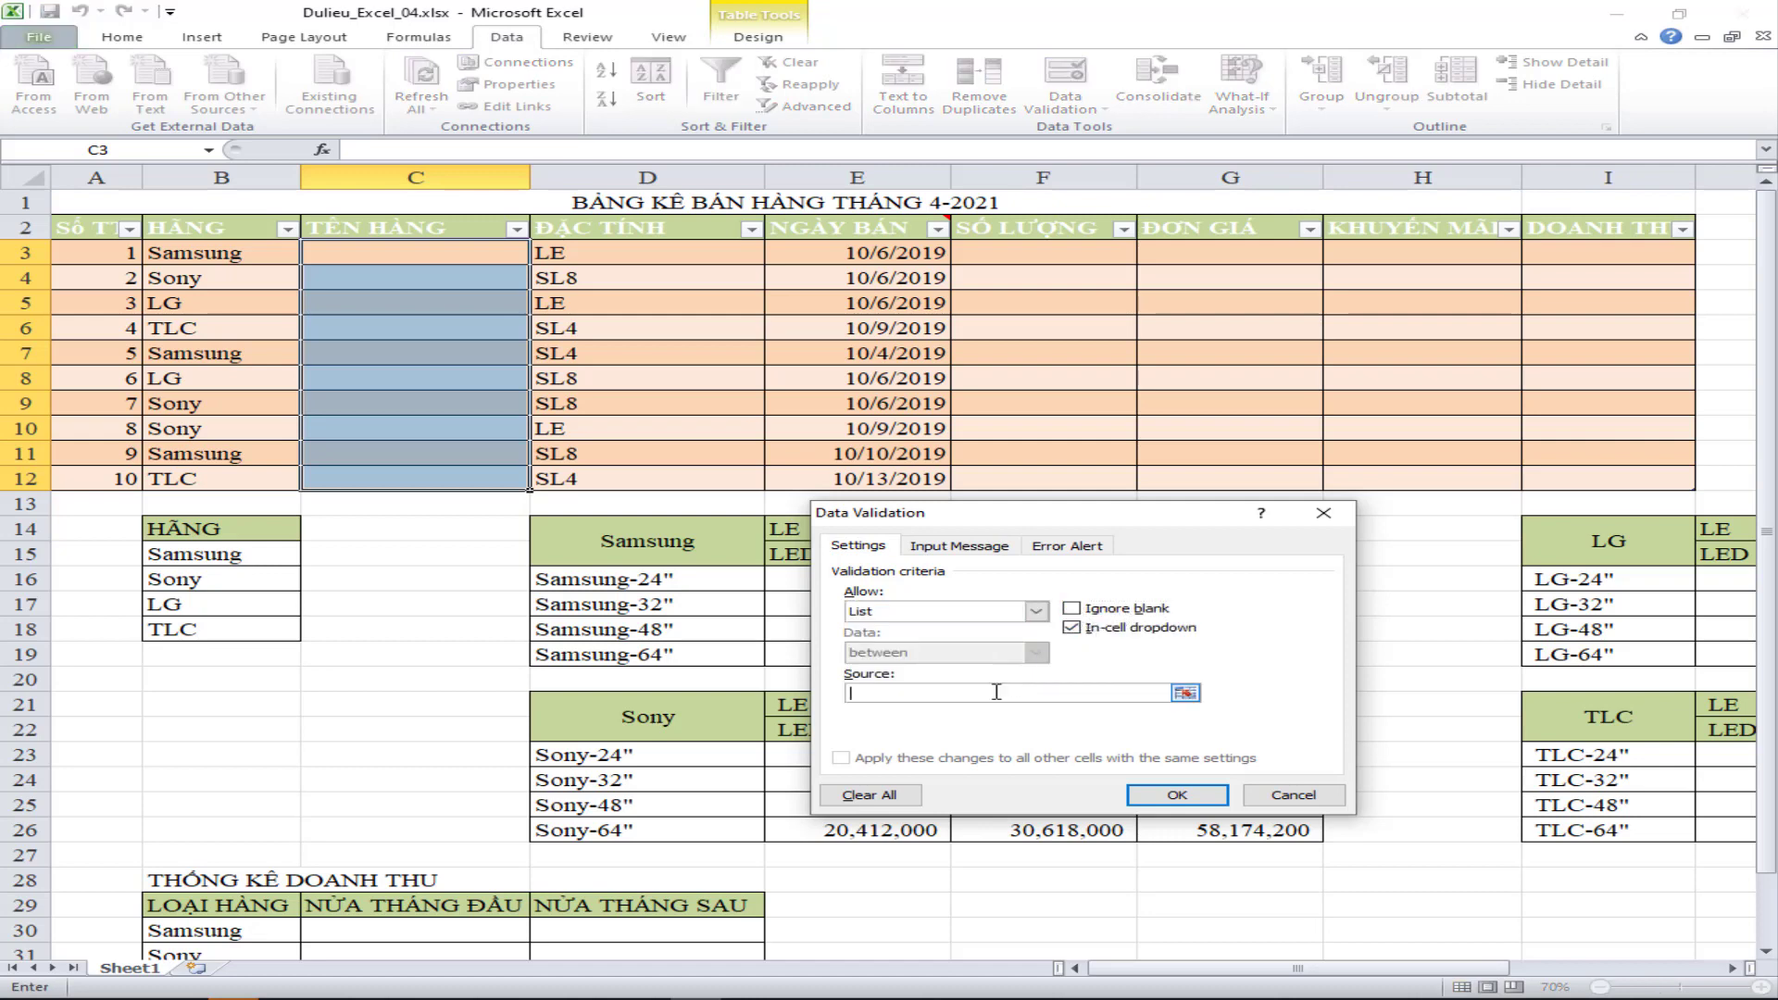
{"action": "type", "text": "=INDIRECT(B"}
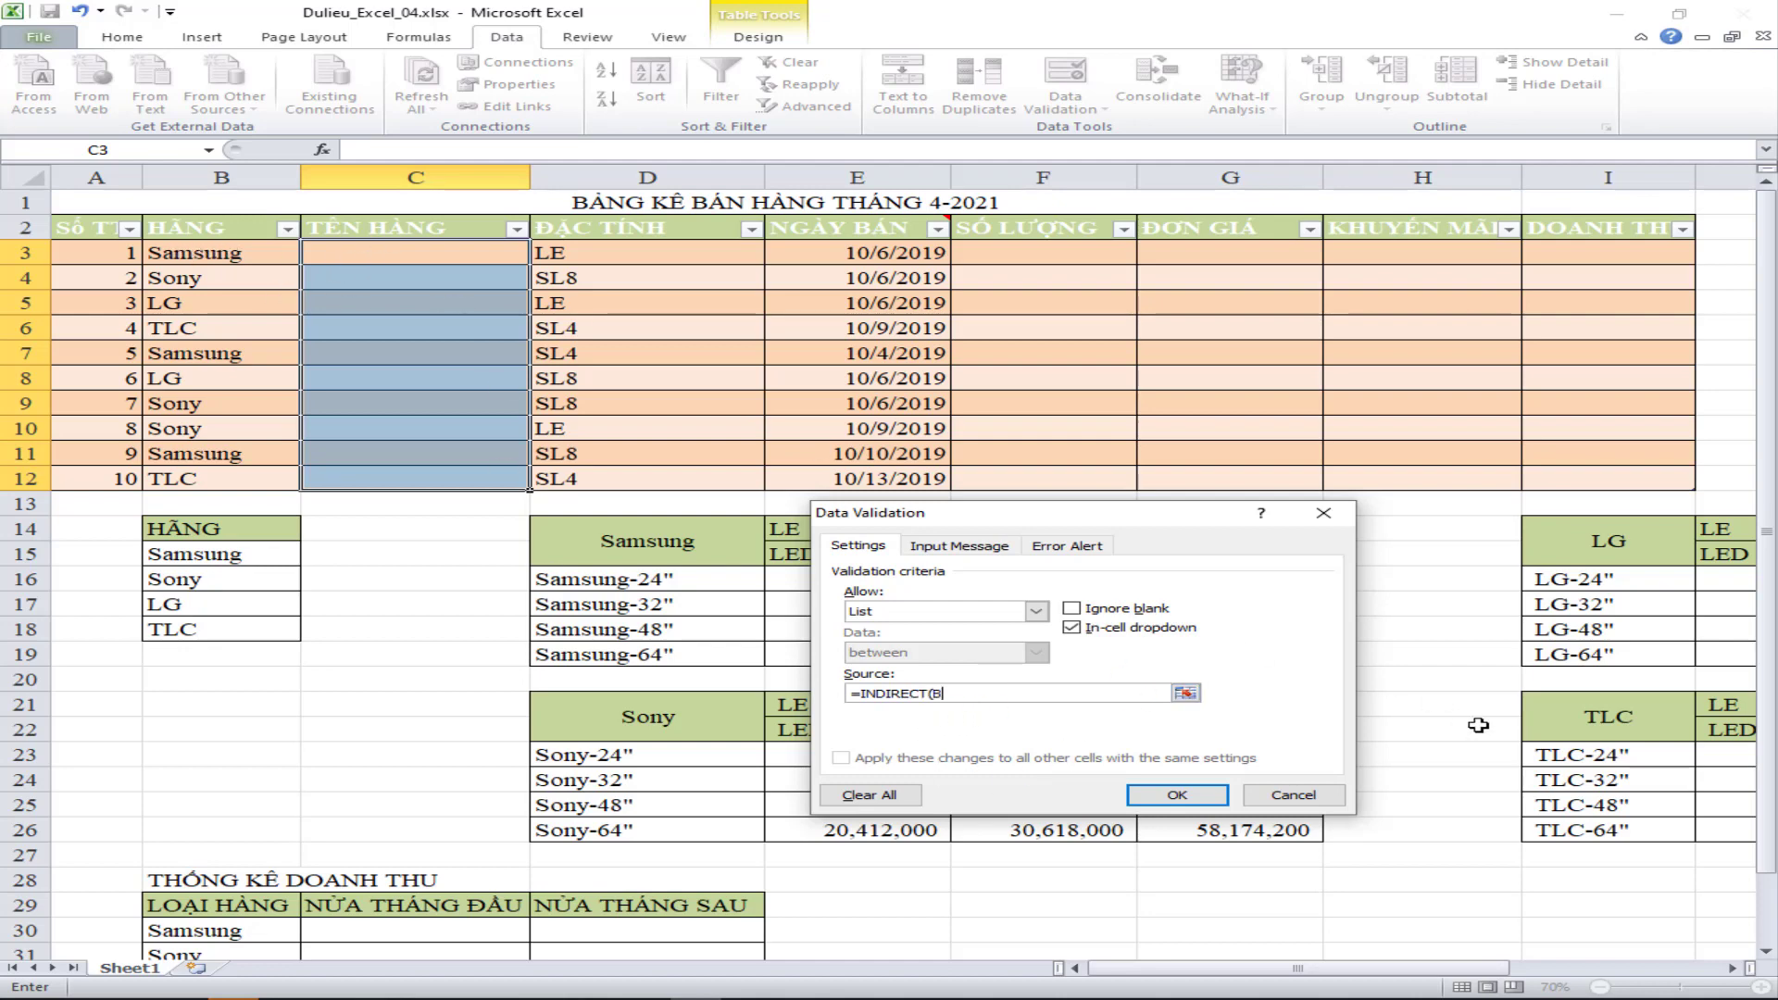
{"action": "type", "text": "3"}
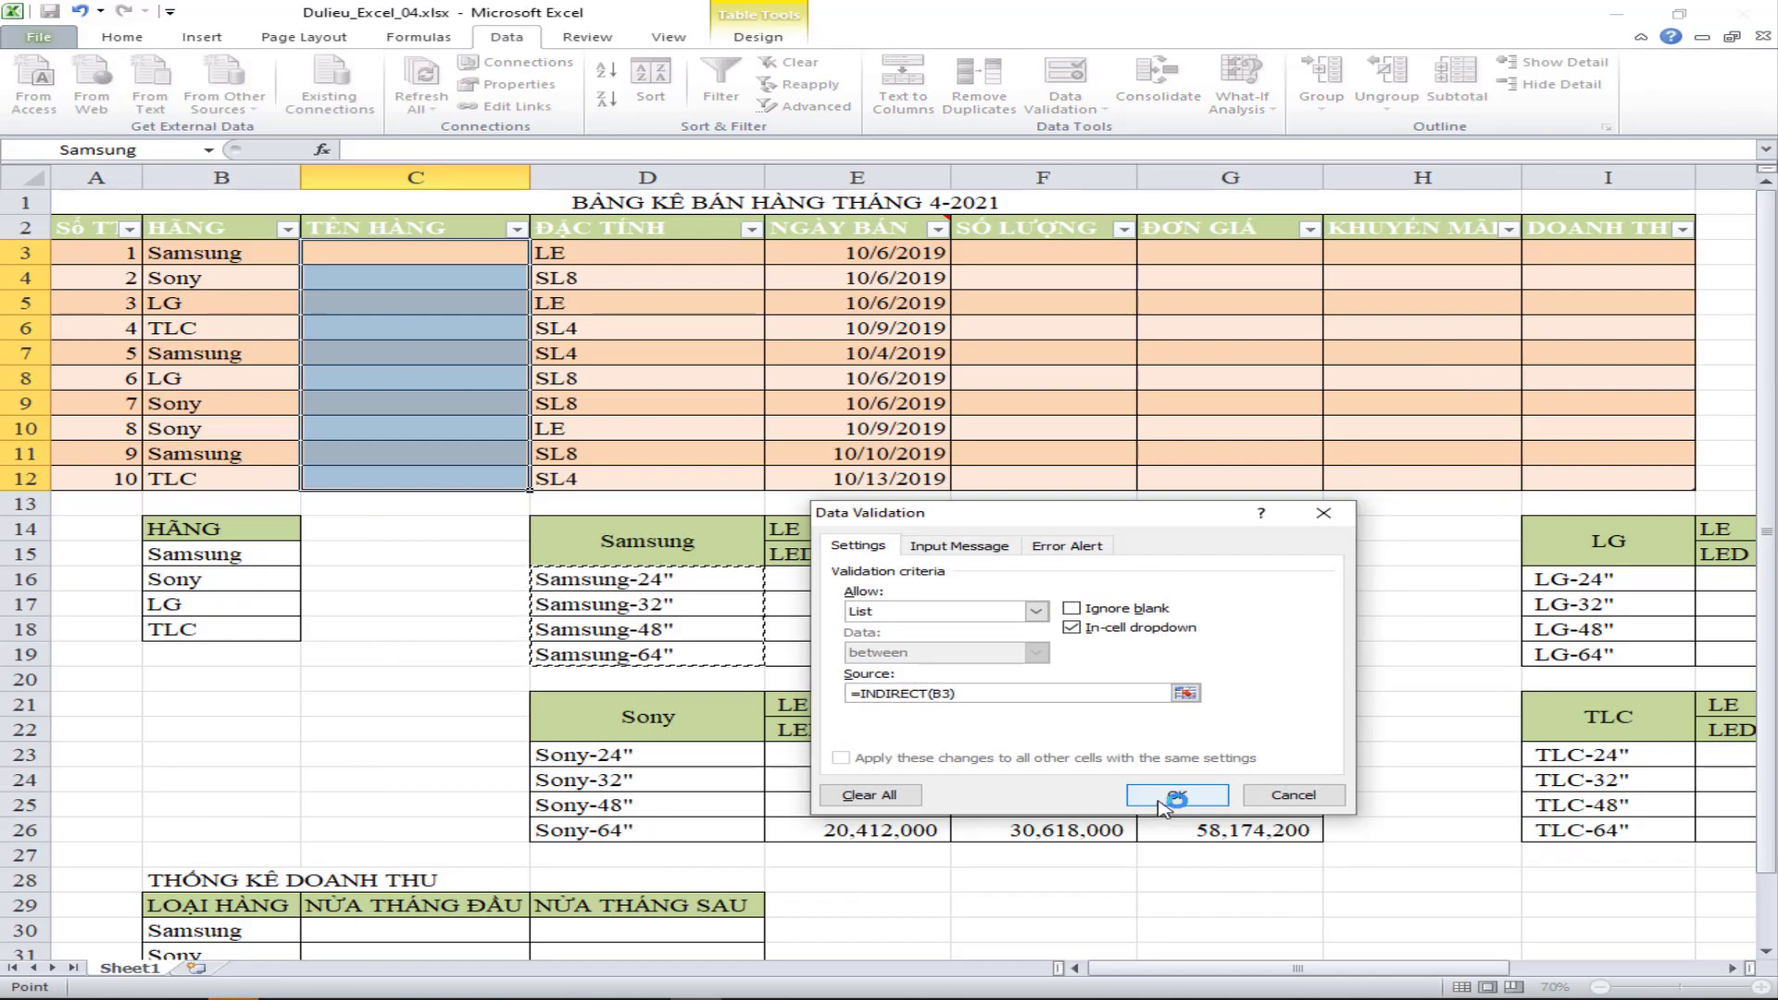
- Confirm the rule and pick Samsung-48", Sony-64", LG-32" and TLC-48" for C3:C6
{"action": "left_click", "coordinate": [1179, 908]}
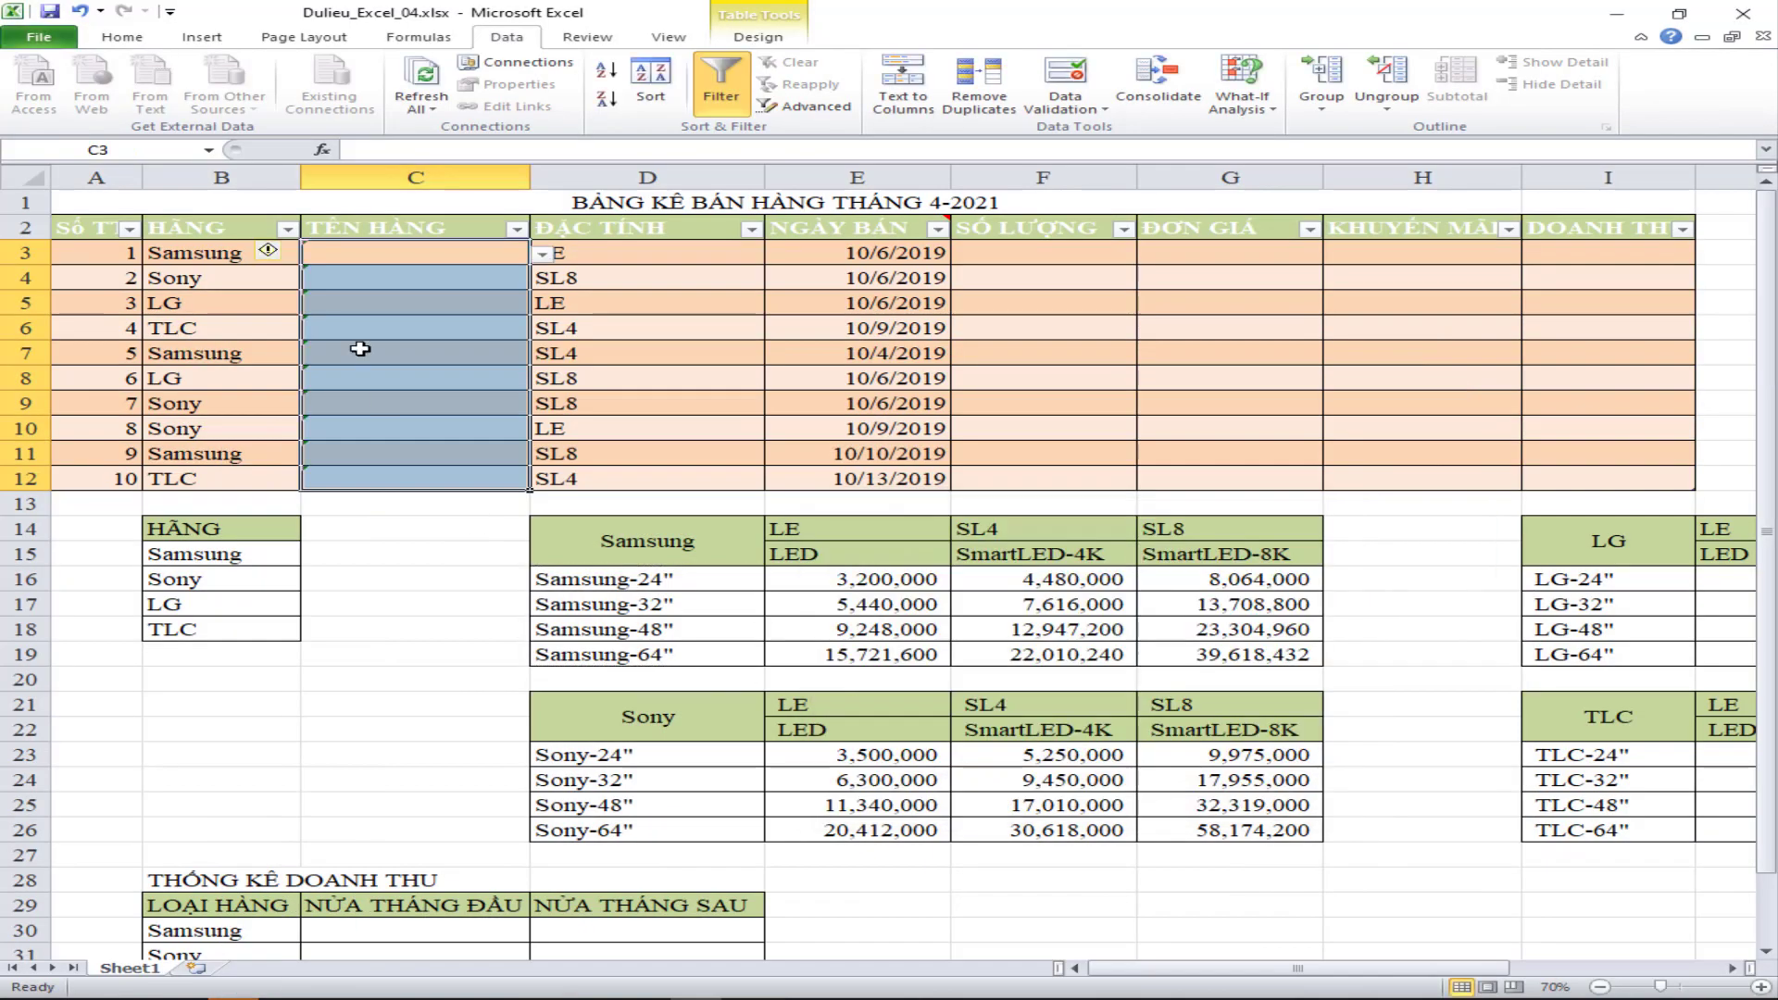
{"action": "left_click", "coordinate": [415, 259]}
{"action": "left_click", "coordinate": [542, 254]}
{"action": "left_click", "coordinate": [396, 283]}
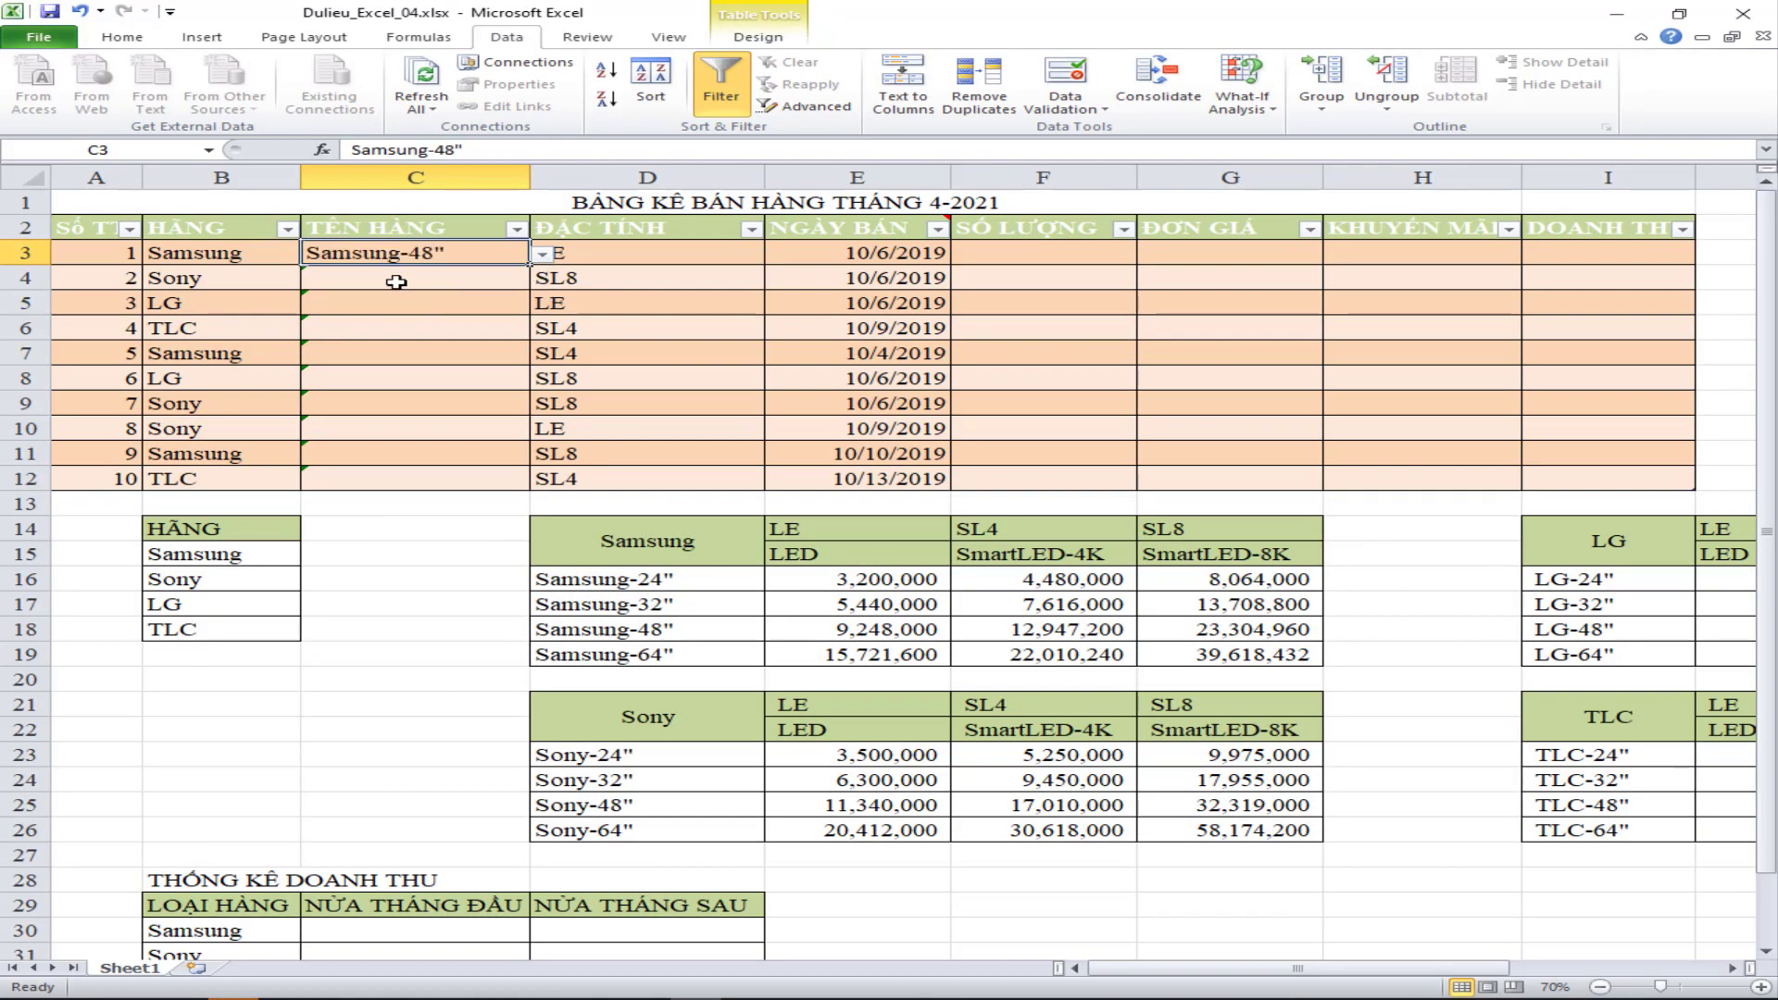
{"action": "left_click", "coordinate": [396, 282]}
{"action": "left_click", "coordinate": [541, 278]}
{"action": "left_click", "coordinate": [407, 337]}
{"action": "left_click", "coordinate": [521, 303]}
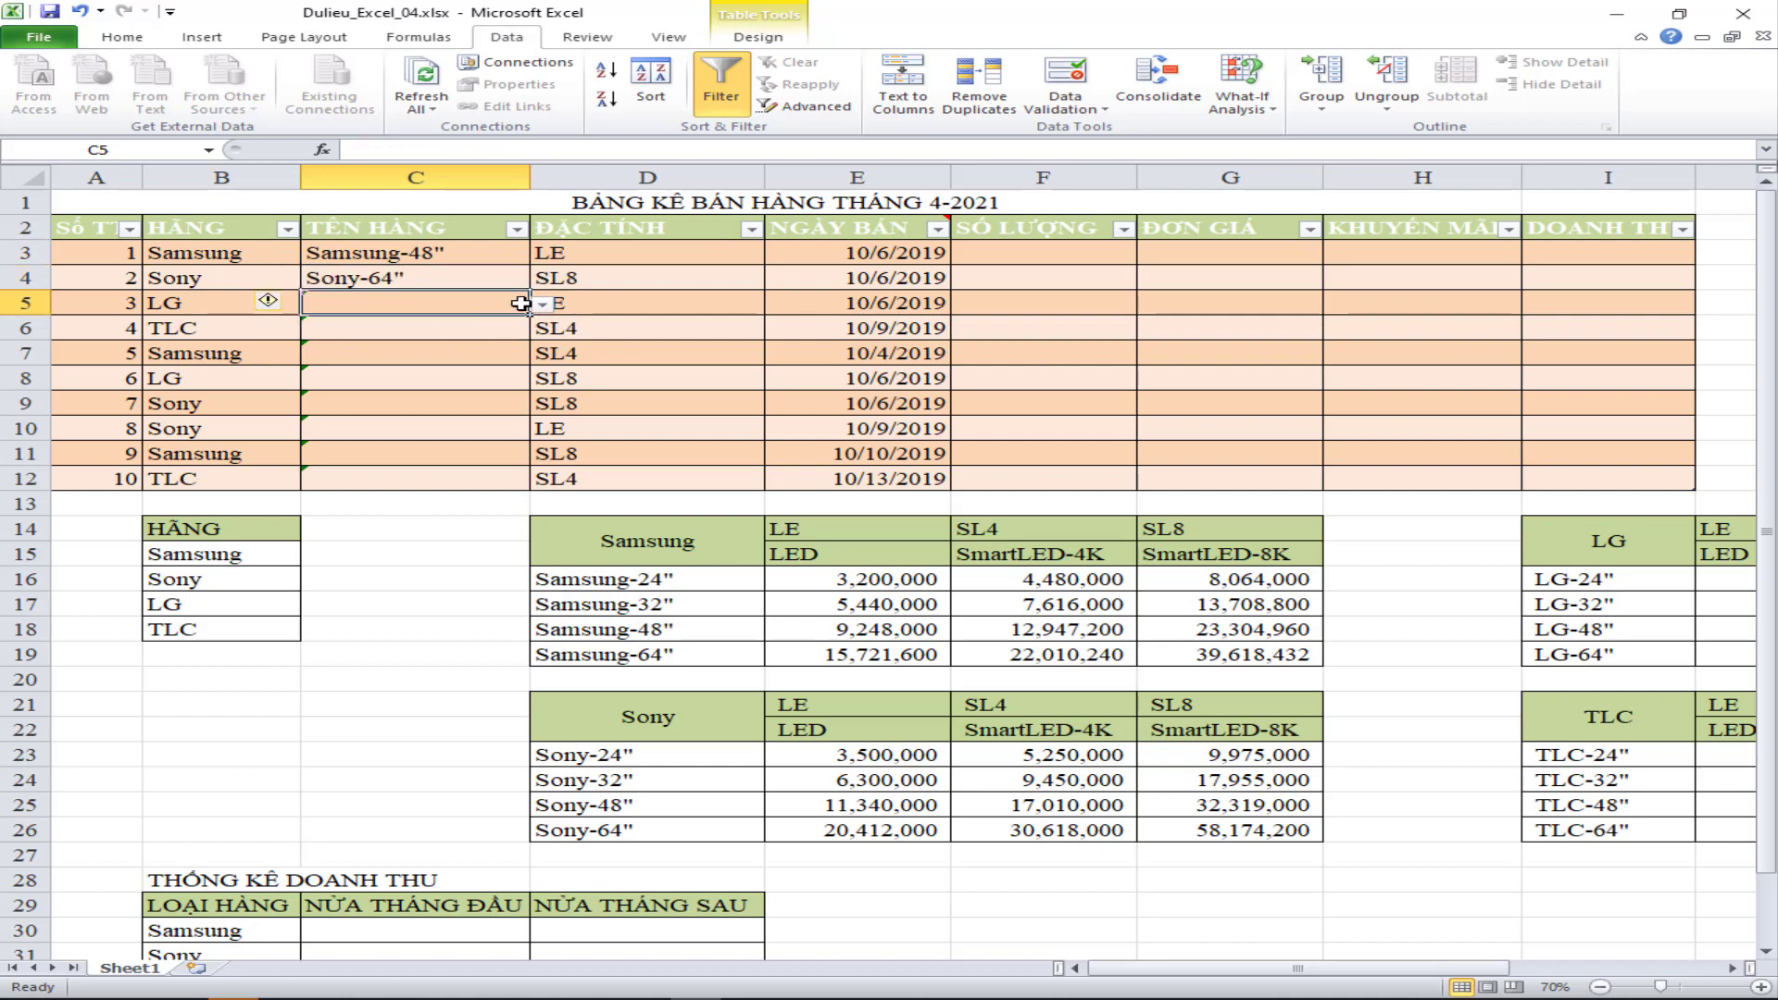
{"action": "left_click", "coordinate": [542, 303]}
{"action": "left_click", "coordinate": [407, 329]}
{"action": "left_click", "coordinate": [463, 328]}
{"action": "left_click", "coordinate": [541, 328]}
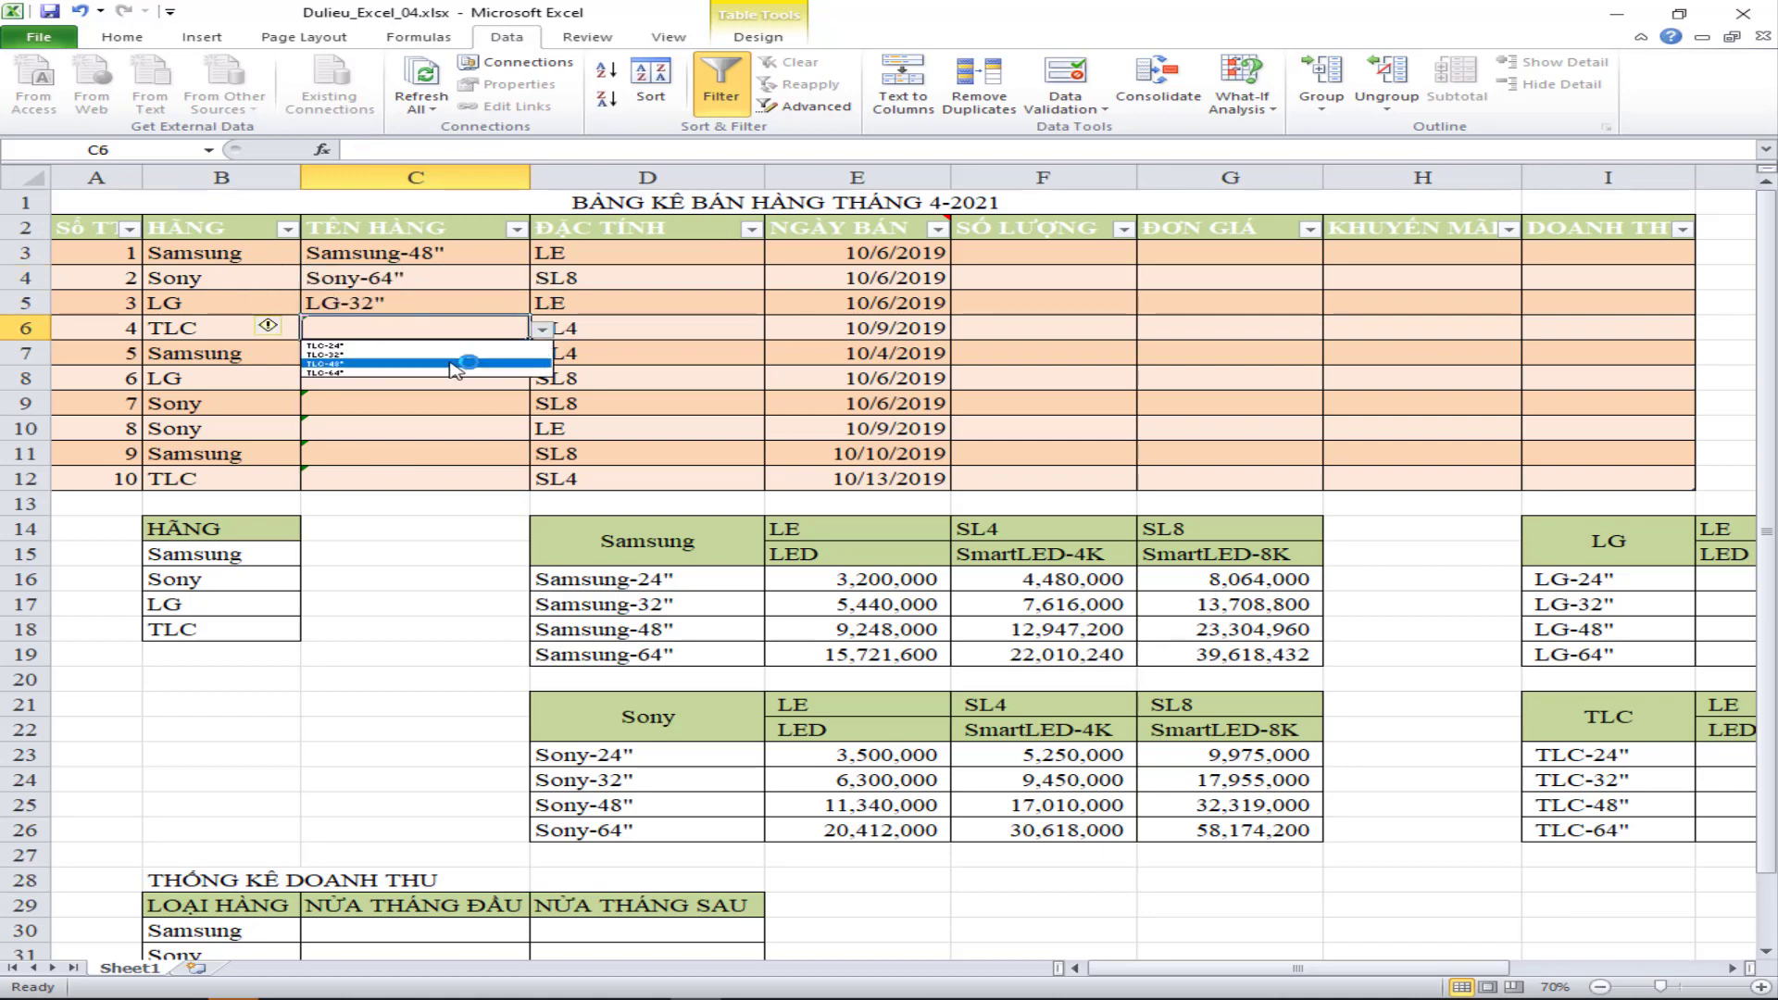
{"action": "left_click", "coordinate": [454, 364]}
- Pick Samsung-48", LG-32" and Sony-32" for C7:C9
{"action": "left_click", "coordinate": [518, 353]}
{"action": "left_click", "coordinate": [541, 354]}
{"action": "left_click", "coordinate": [463, 389]}
{"action": "left_click", "coordinate": [516, 380]}
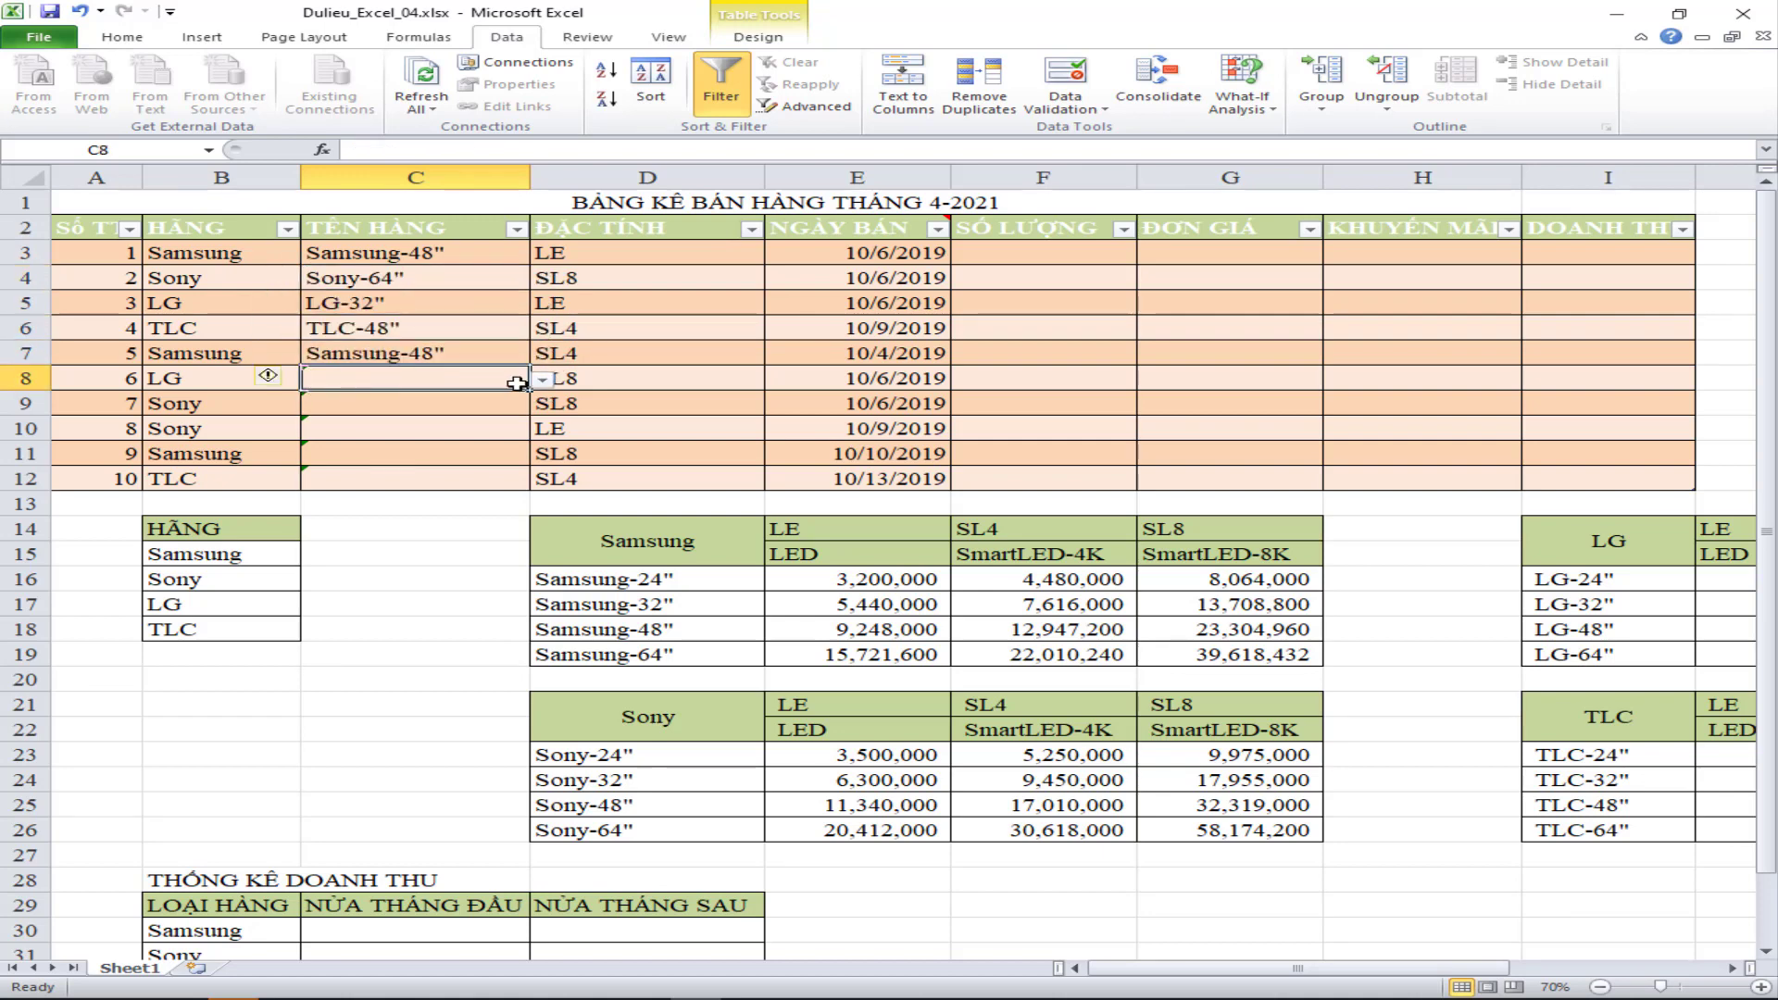
{"action": "left_click", "coordinate": [542, 380]}
{"action": "left_click", "coordinate": [435, 412]}
{"action": "left_click", "coordinate": [495, 403]}
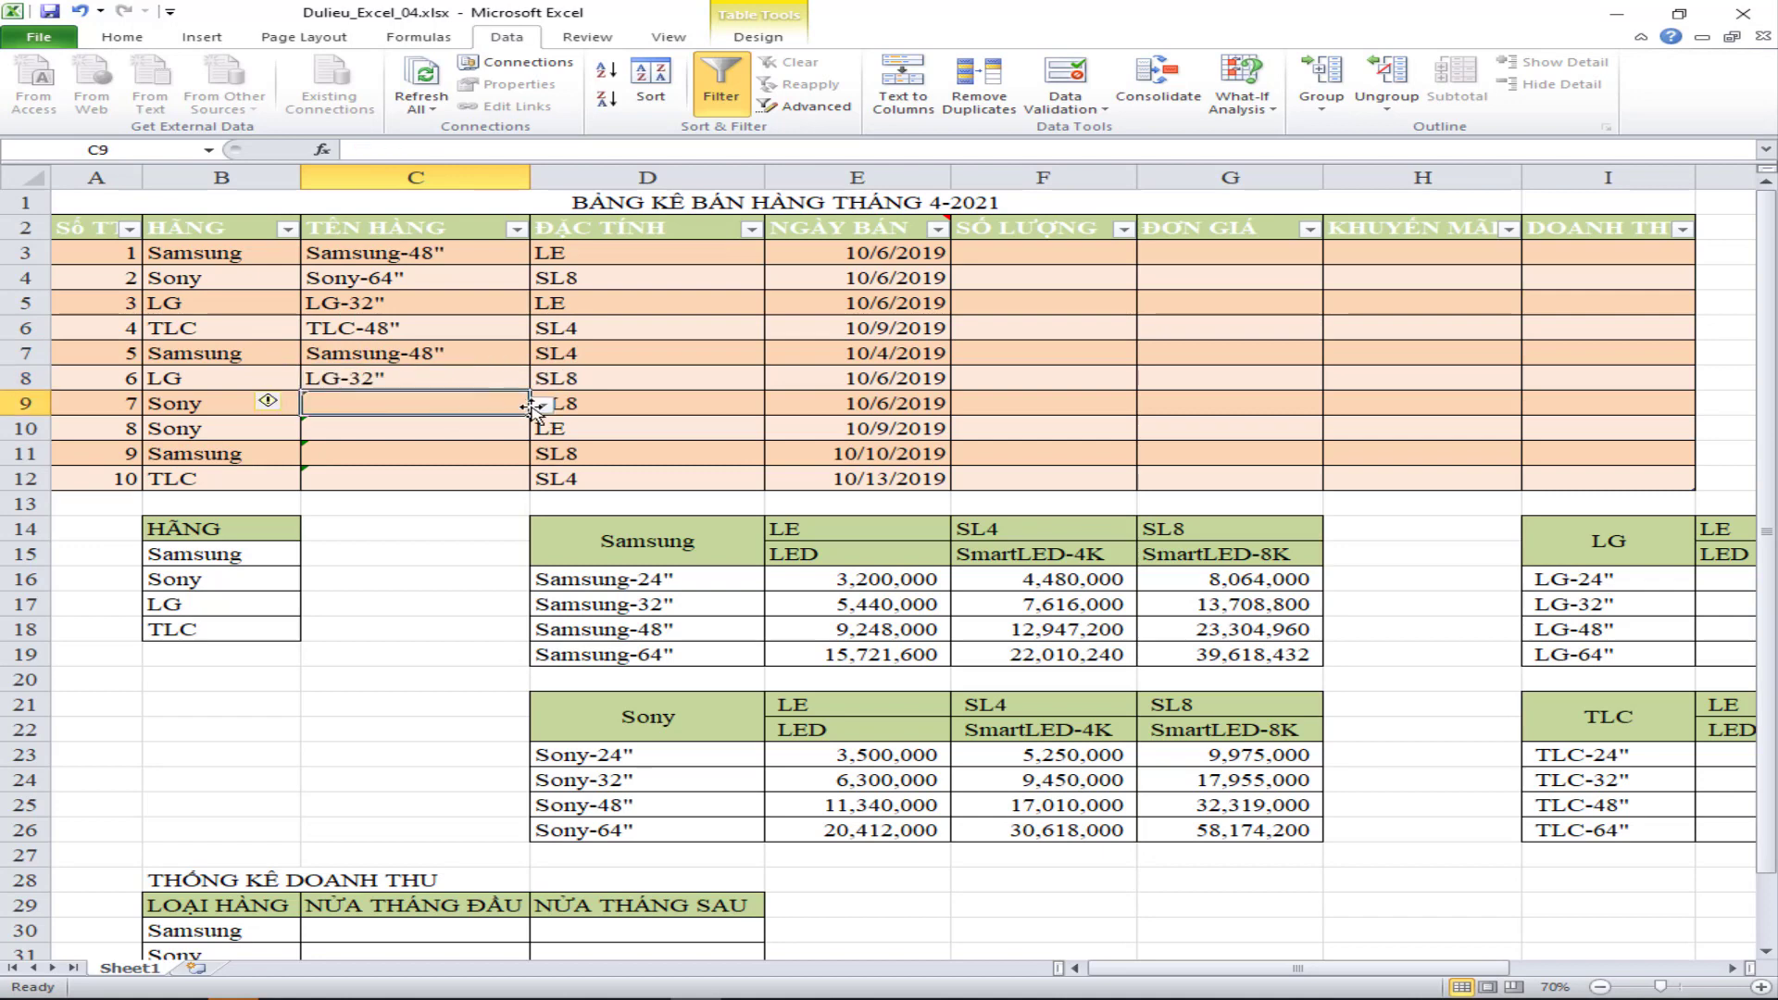
{"action": "left_click", "coordinate": [542, 405]}
{"action": "left_click", "coordinate": [333, 430]}
- Pick Sony-48", Samsung-48" and TLC-48" for C10:C12
{"action": "left_click", "coordinate": [417, 428]}
{"action": "left_click", "coordinate": [542, 429]}
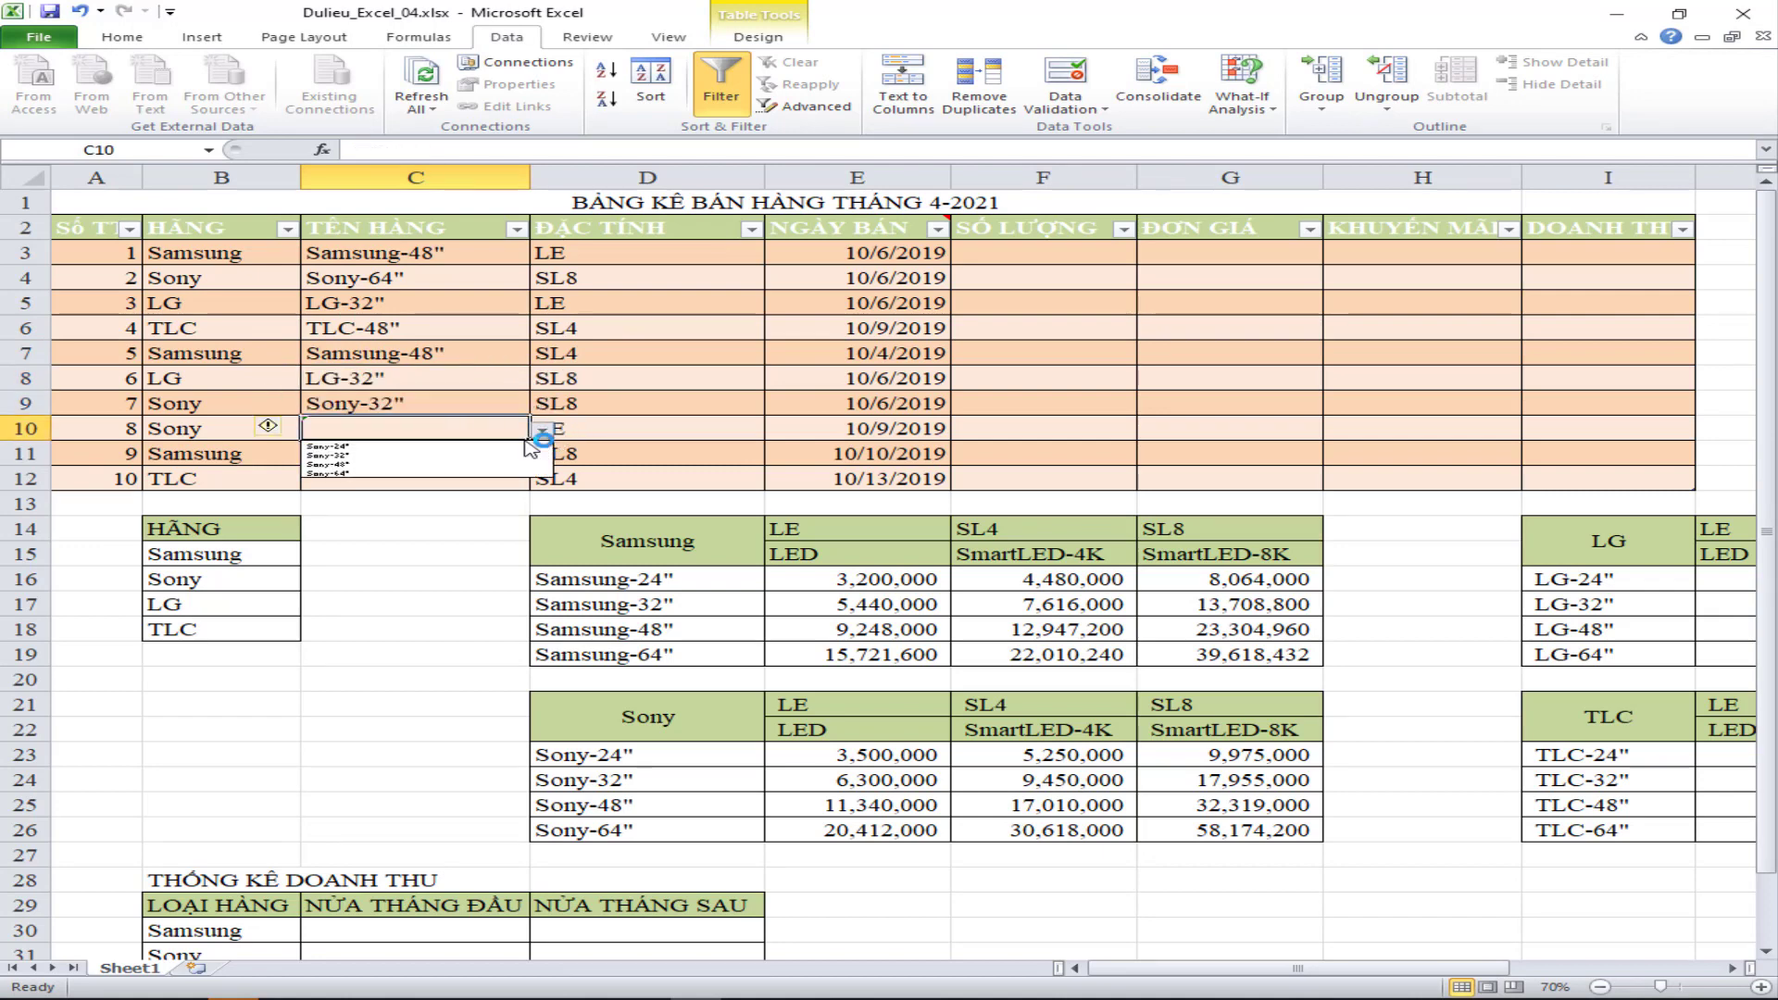
{"action": "left_click", "coordinate": [413, 464]}
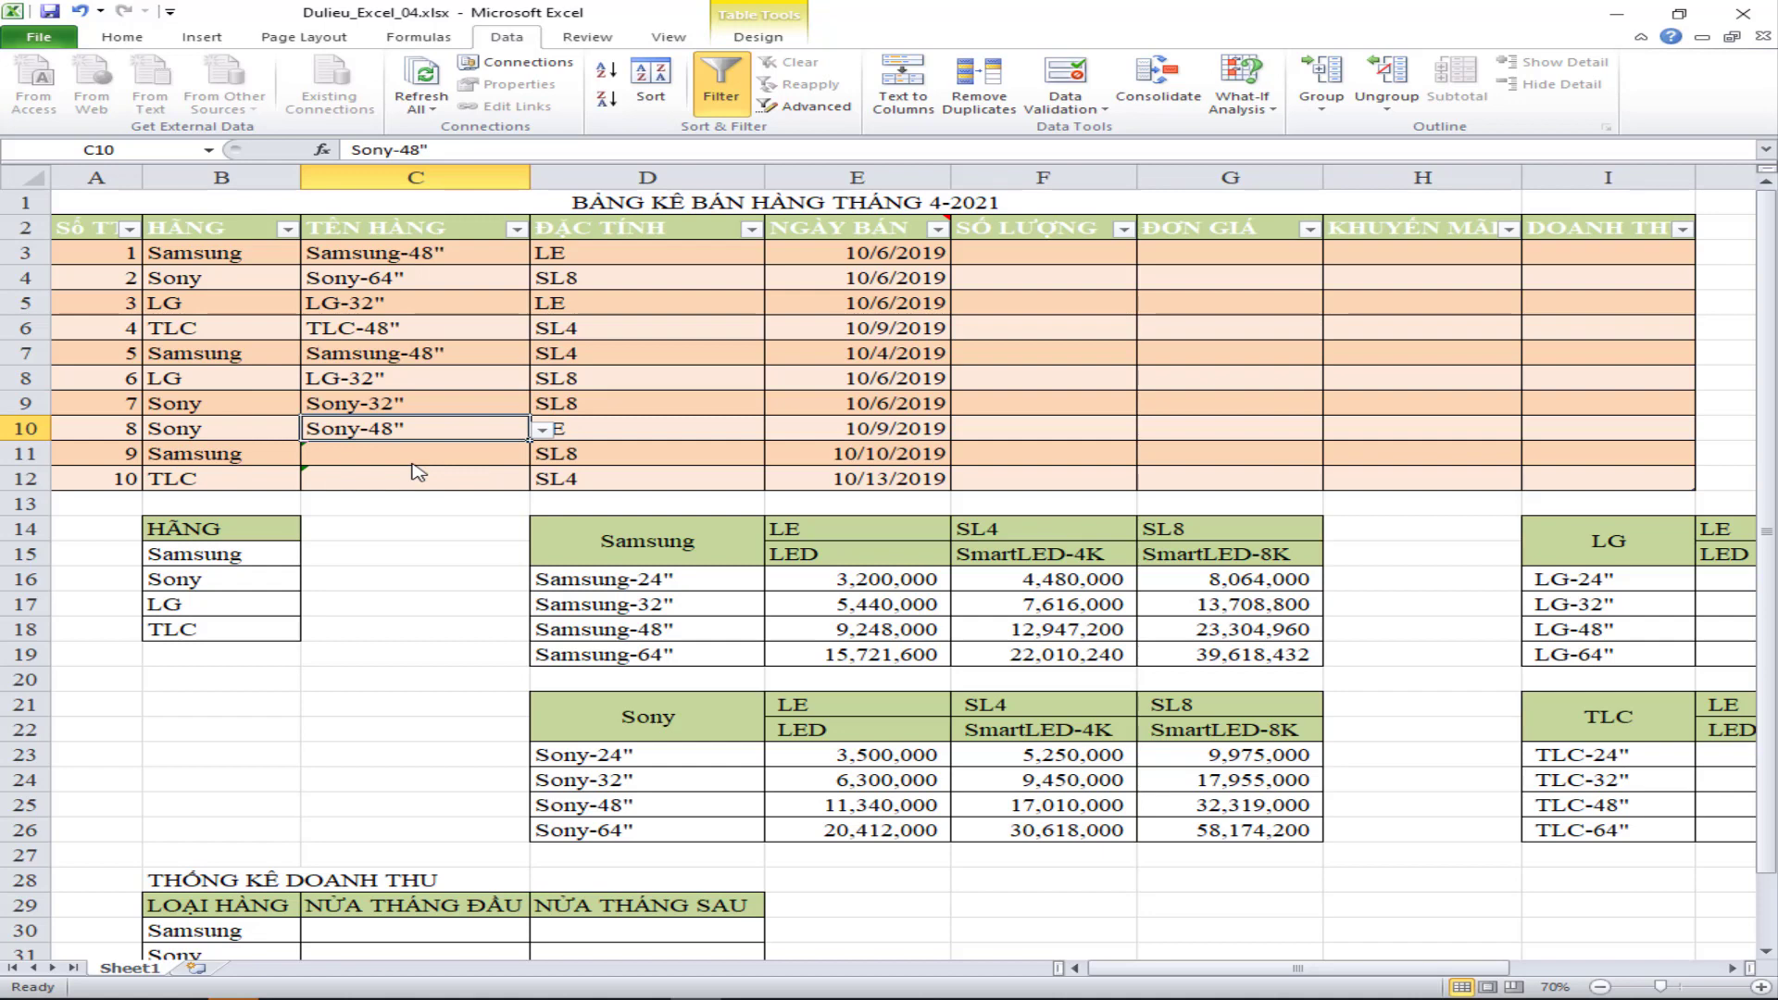
{"action": "left_click", "coordinate": [422, 456]}
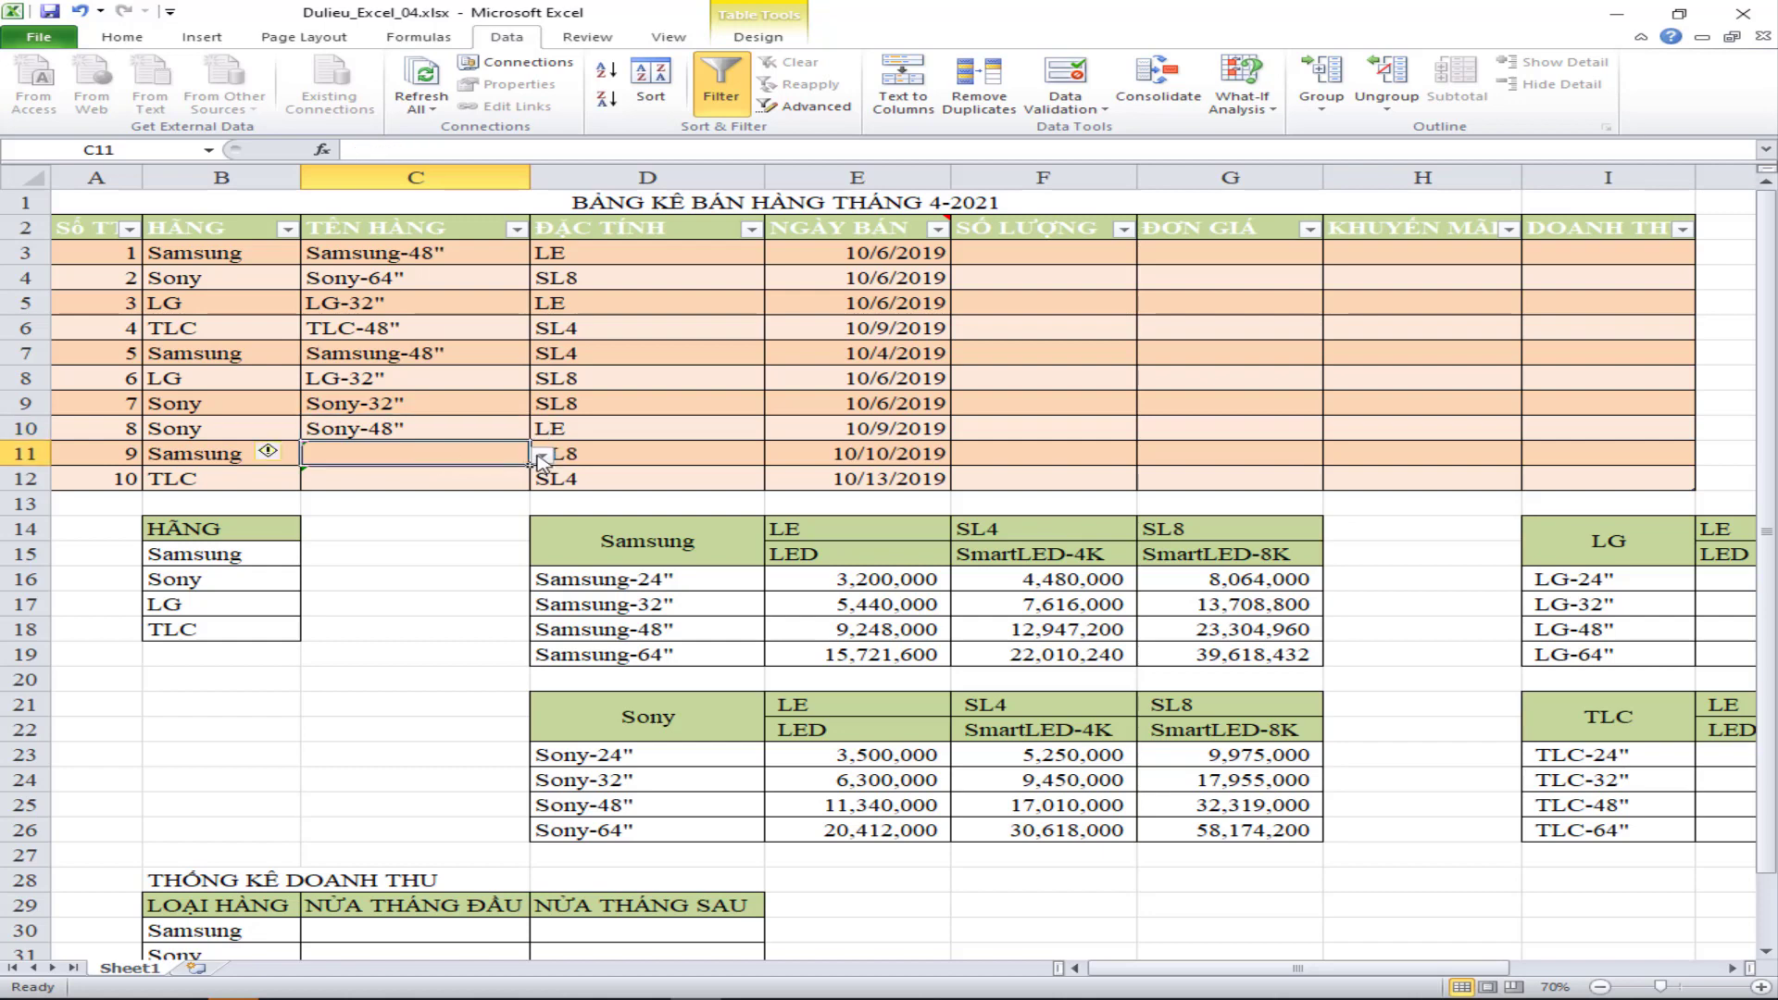
{"action": "left_click", "coordinate": [542, 454]}
{"action": "left_click", "coordinate": [442, 484]}
{"action": "left_click", "coordinate": [442, 484]}
{"action": "left_click", "coordinate": [542, 480]}
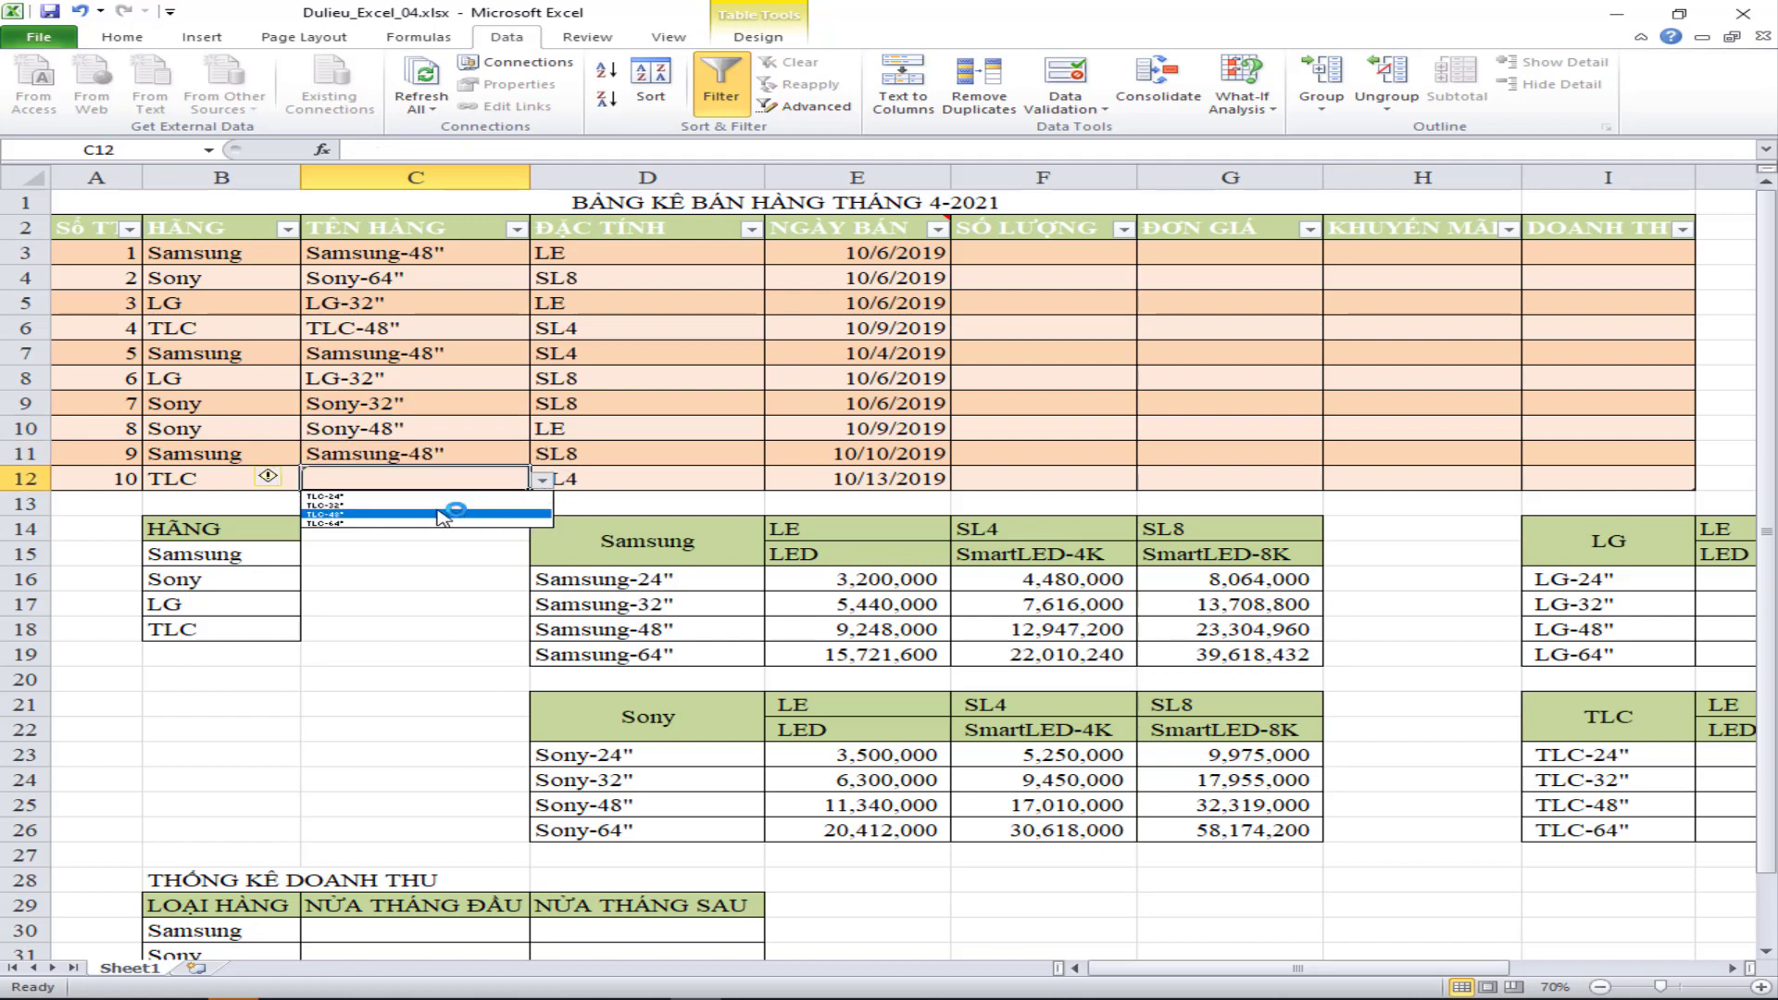
{"action": "left_click", "coordinate": [444, 509]}
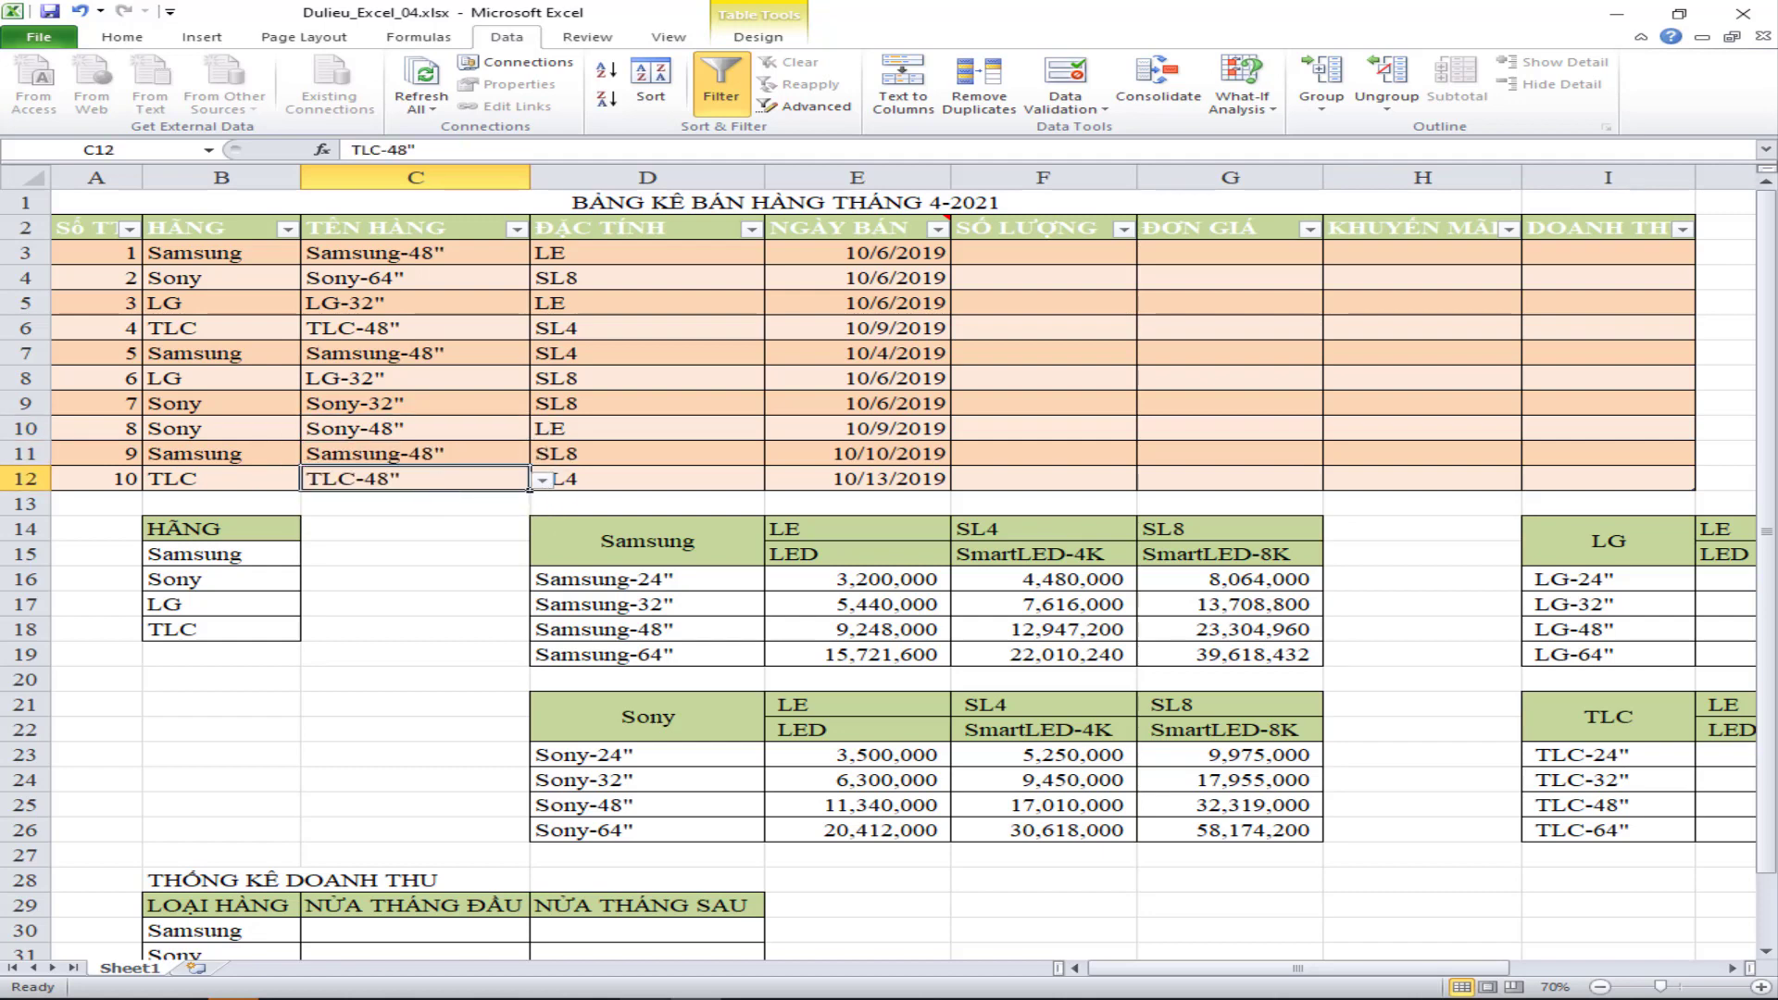
- Highlight the quantity requirement in item 2.3 of the Word brief, then return to Excel
{"action": "key", "text": "alt+Tab"}
{"action": "left_click", "coordinate": [945, 489]}
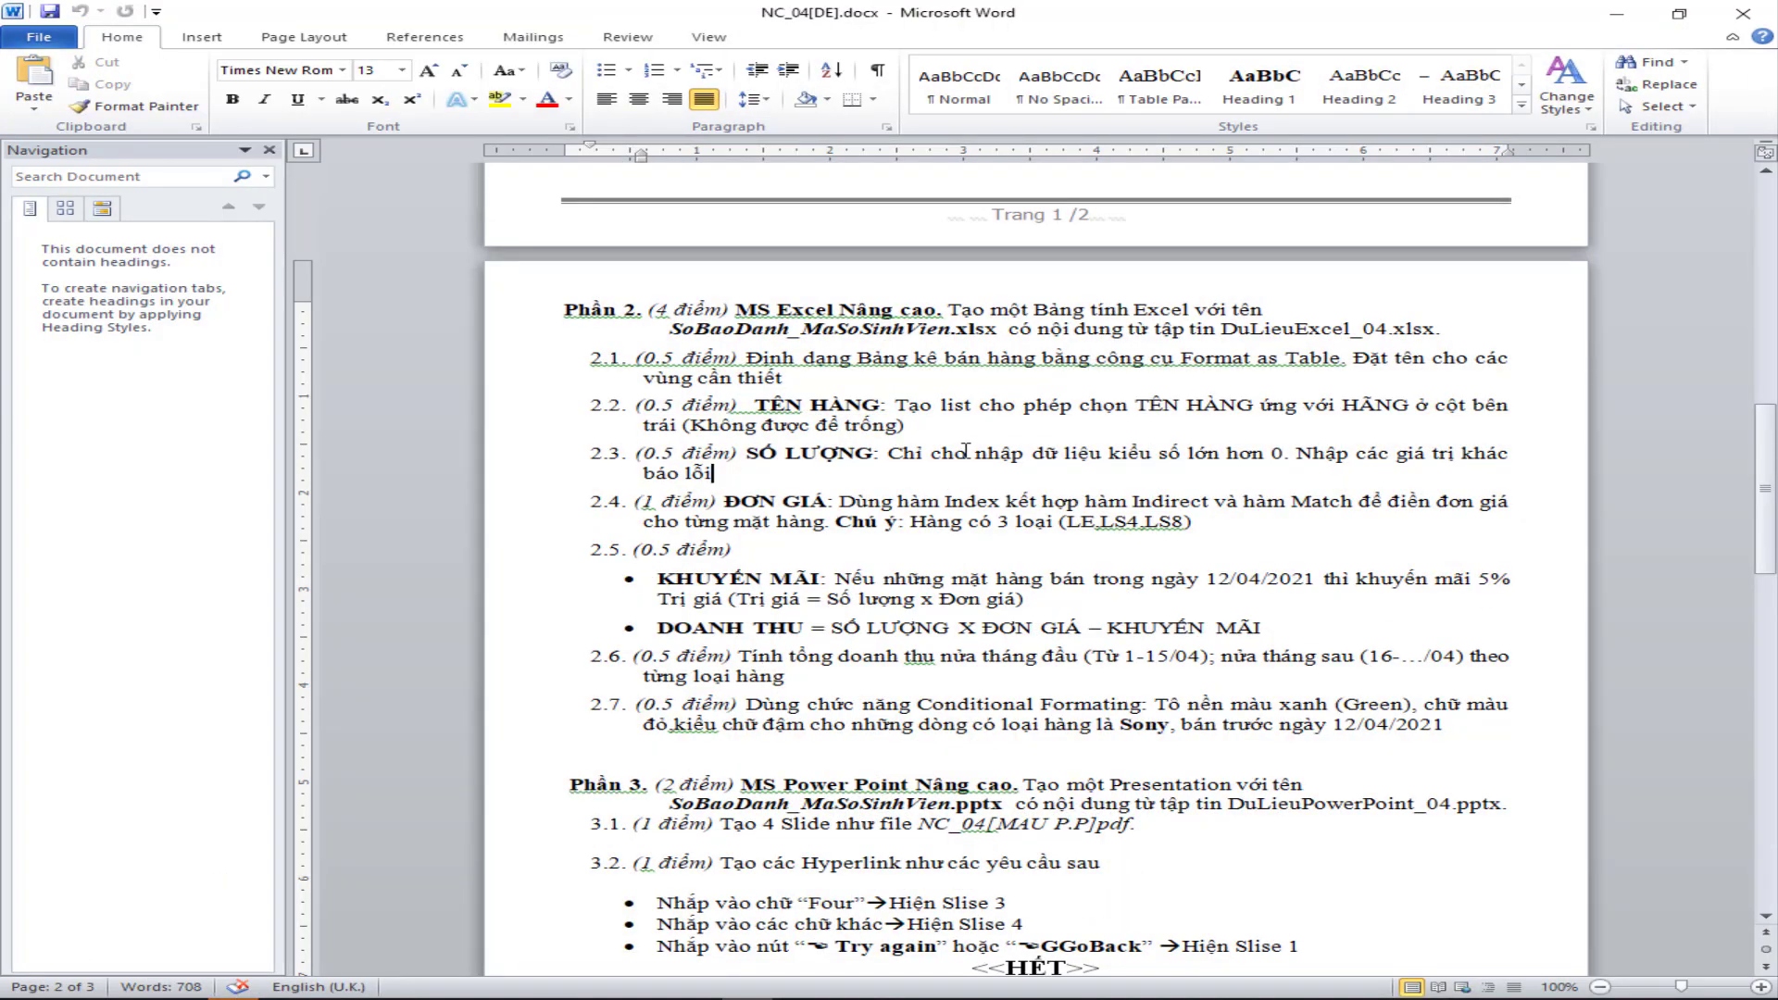
{"action": "left_click_drag", "start_coordinate": [888, 454], "coordinate": [1187, 455]}
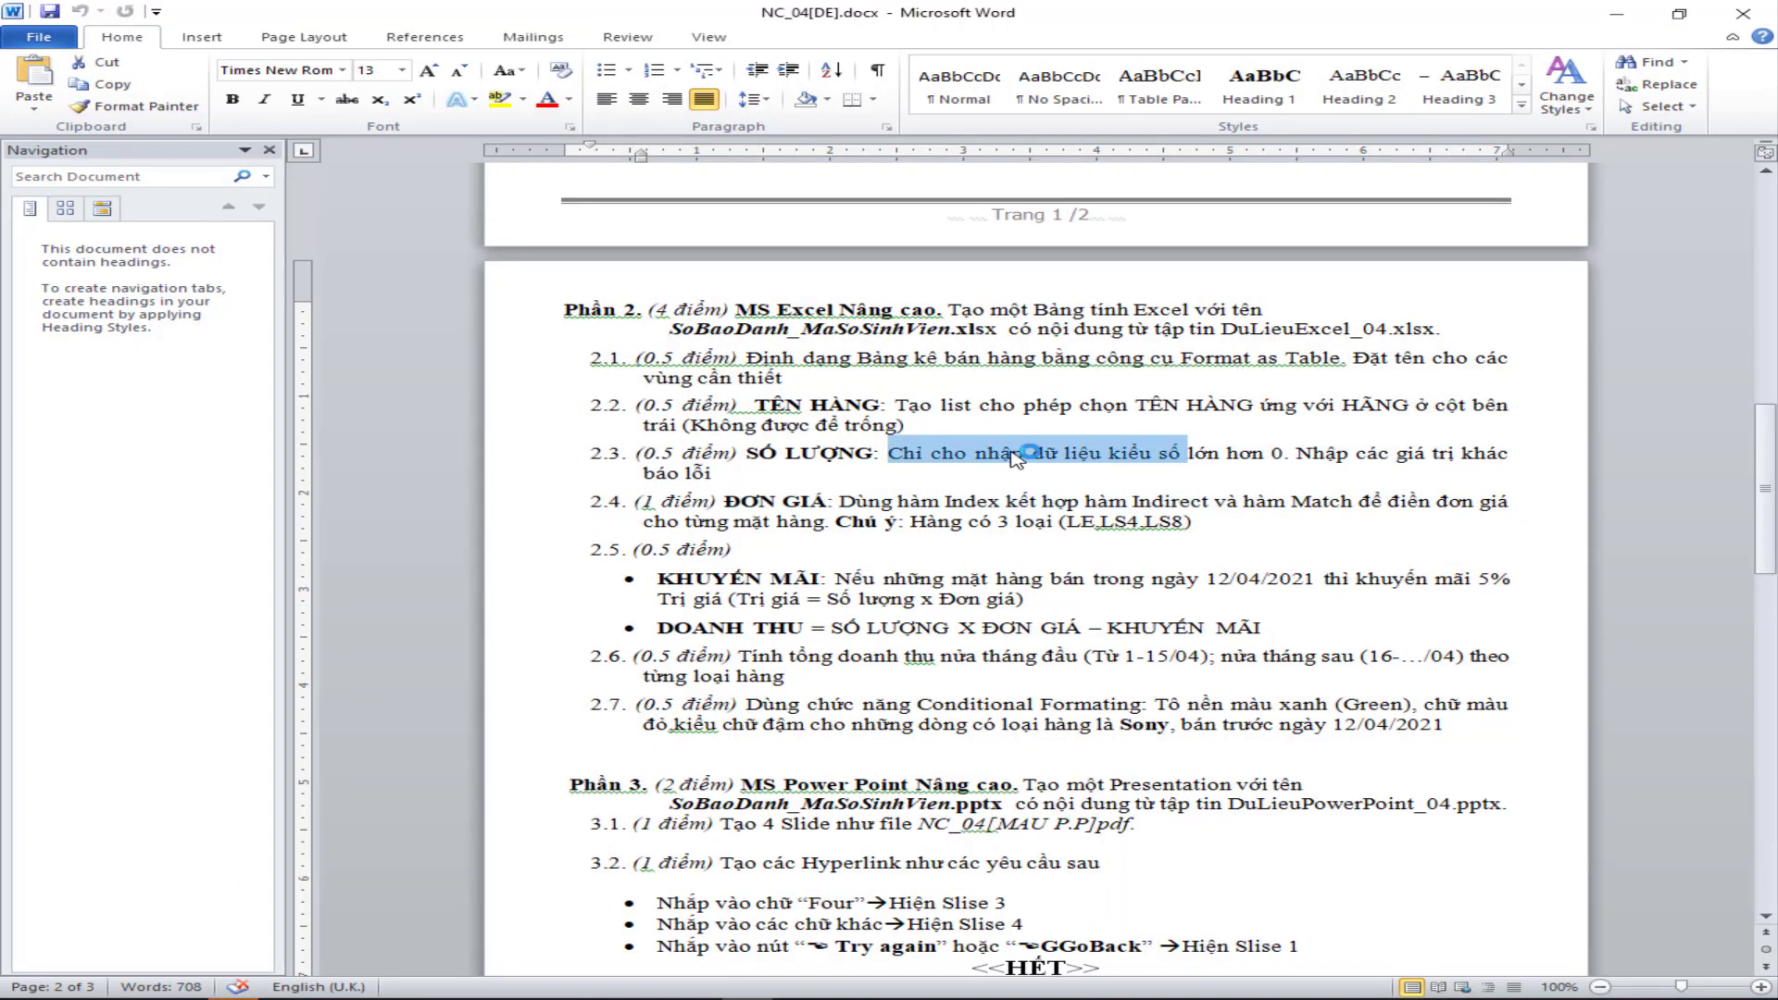
{"action": "key", "text": "alt+Tab"}
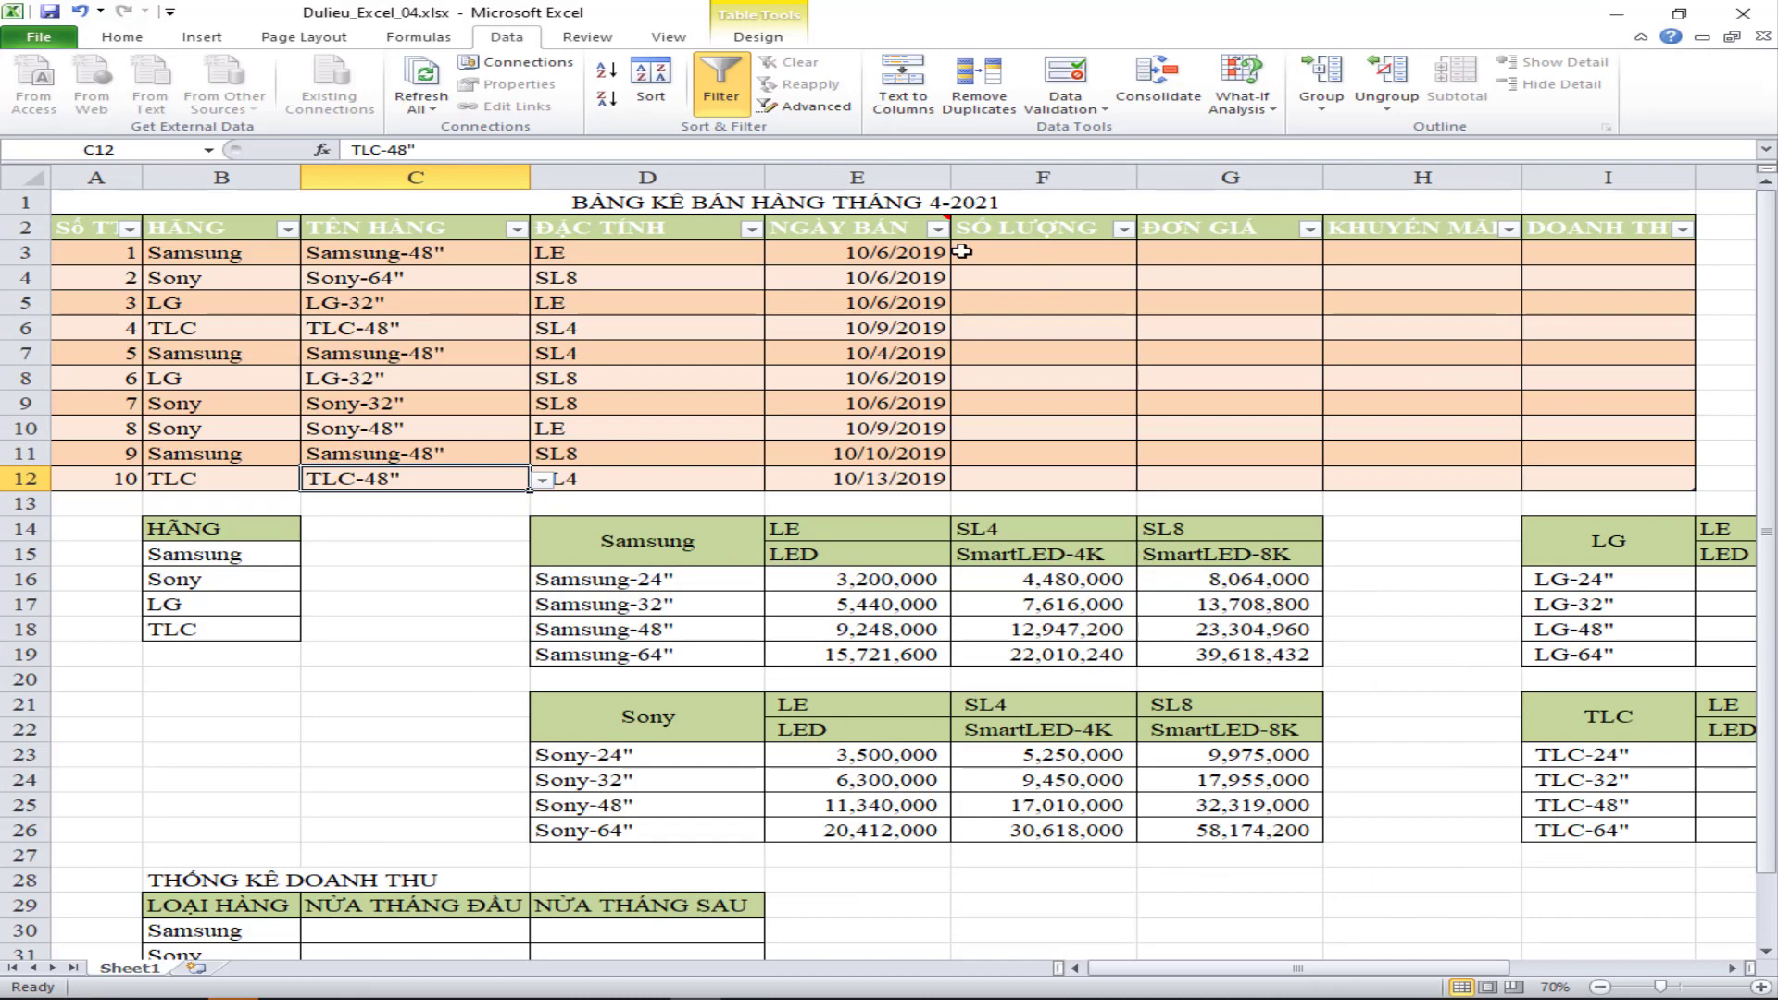
- Restrict quantity cells F3:F12 to whole numbers greater than 0
{"action": "left_click_drag", "start_coordinate": [1064, 256], "coordinate": [1044, 479]}
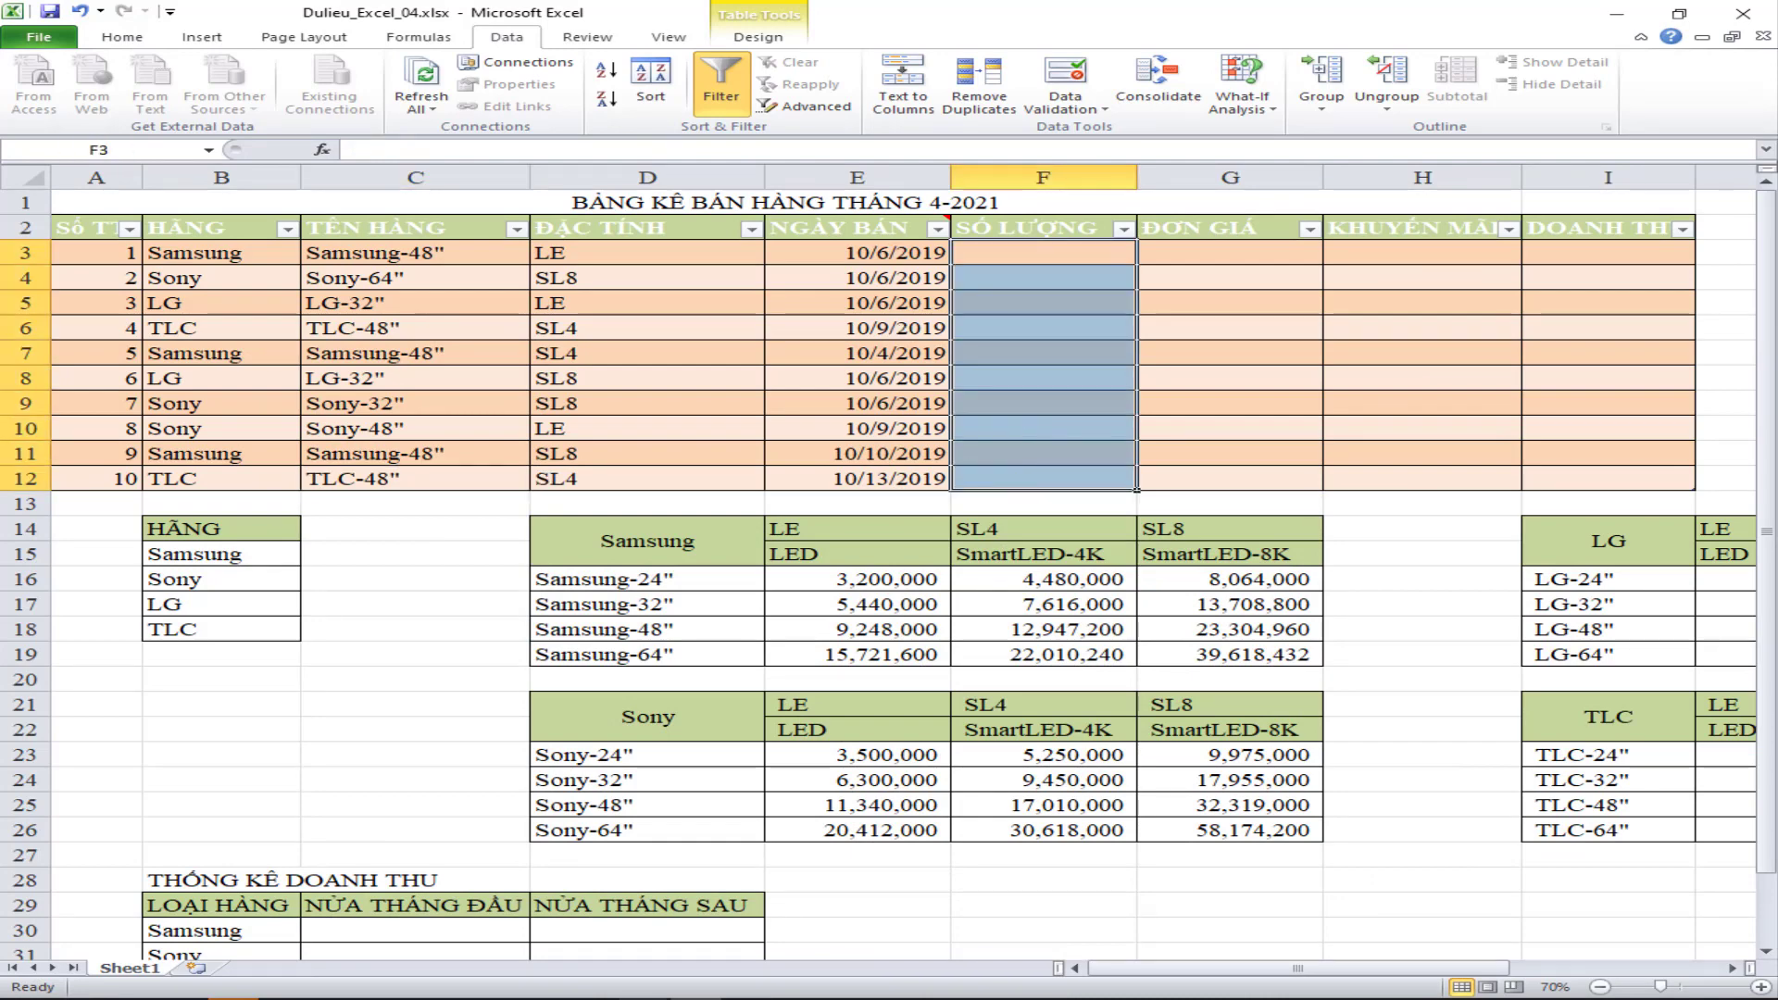
{"action": "key", "text": "alt+Tab"}
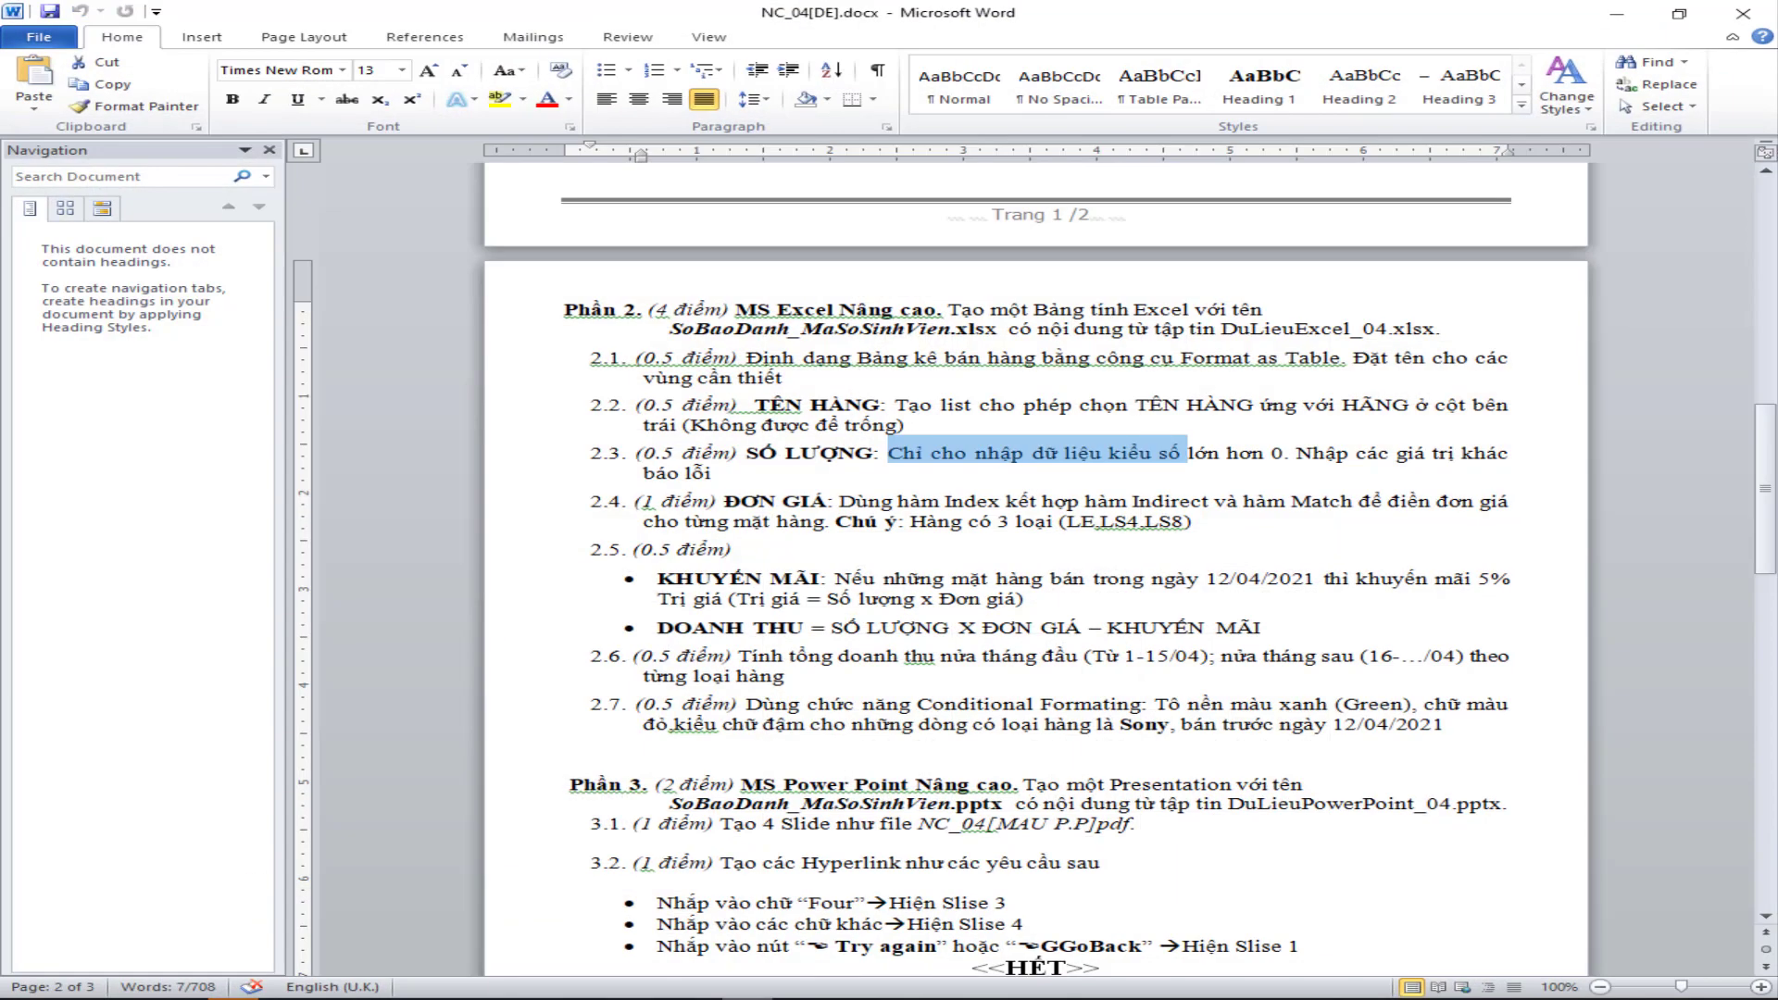
{"action": "key", "text": "alt+Tab"}
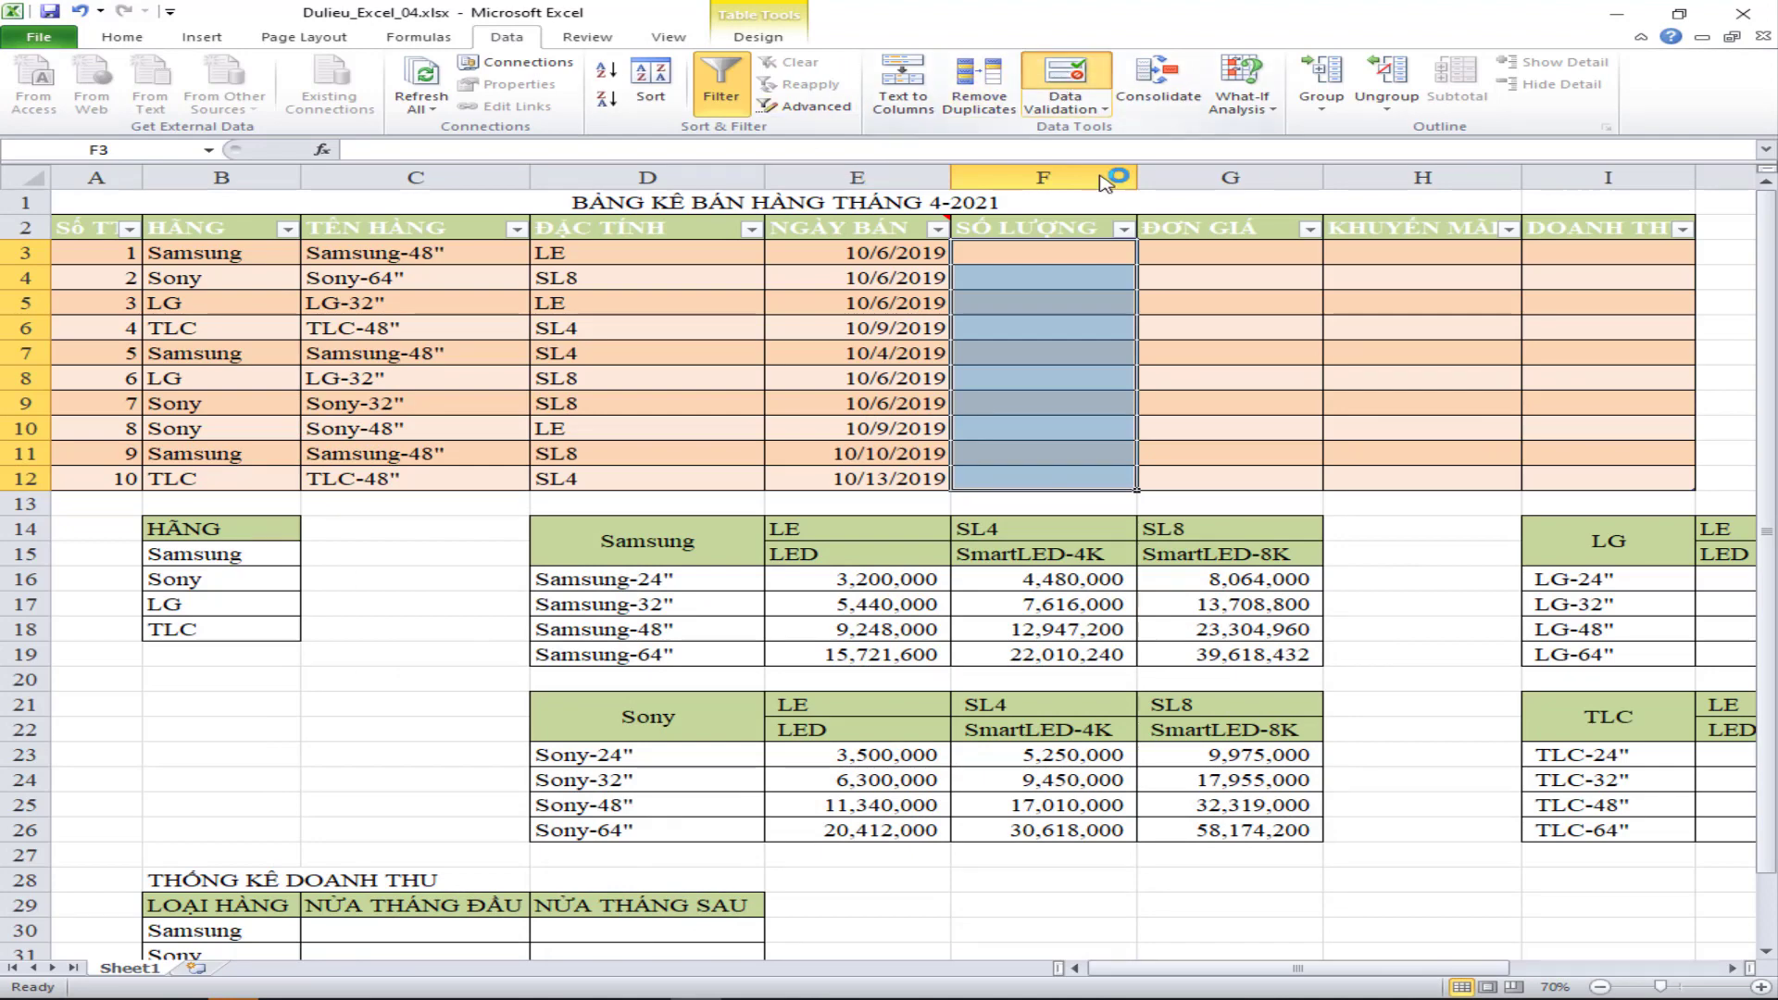
{"action": "left_click", "coordinate": [954, 611]}
{"action": "left_click", "coordinate": [917, 642]}
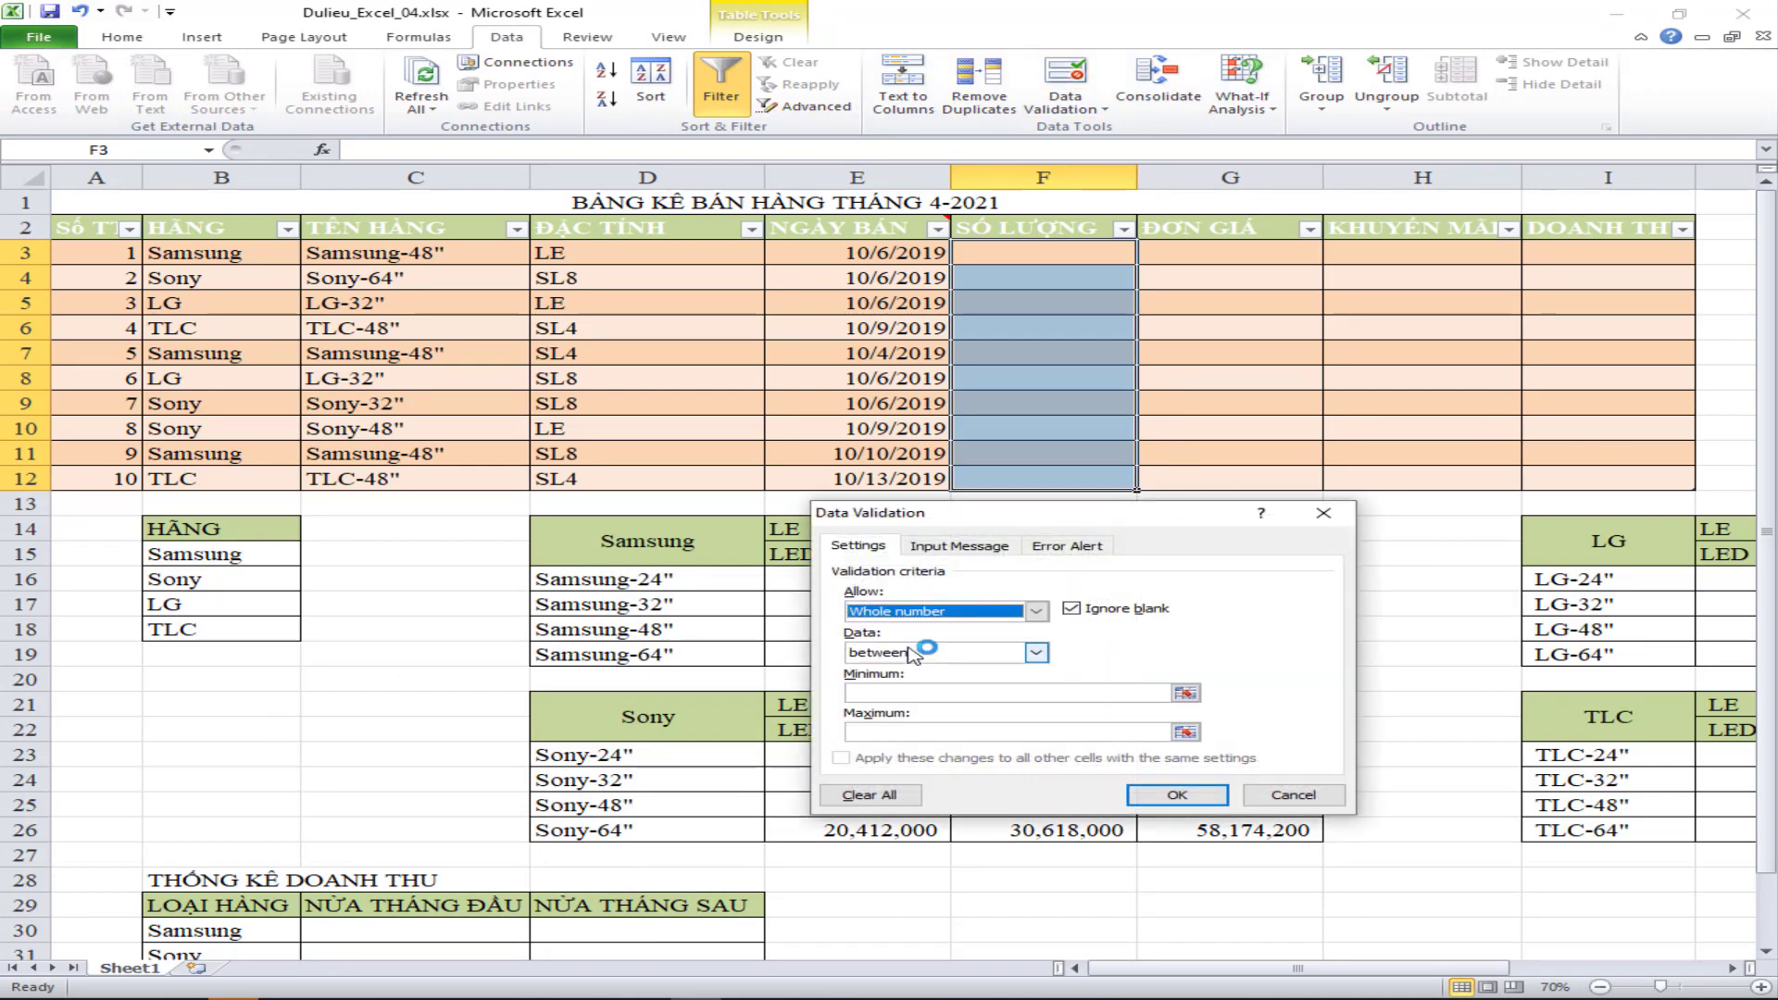
{"action": "left_click", "coordinate": [1036, 653]}
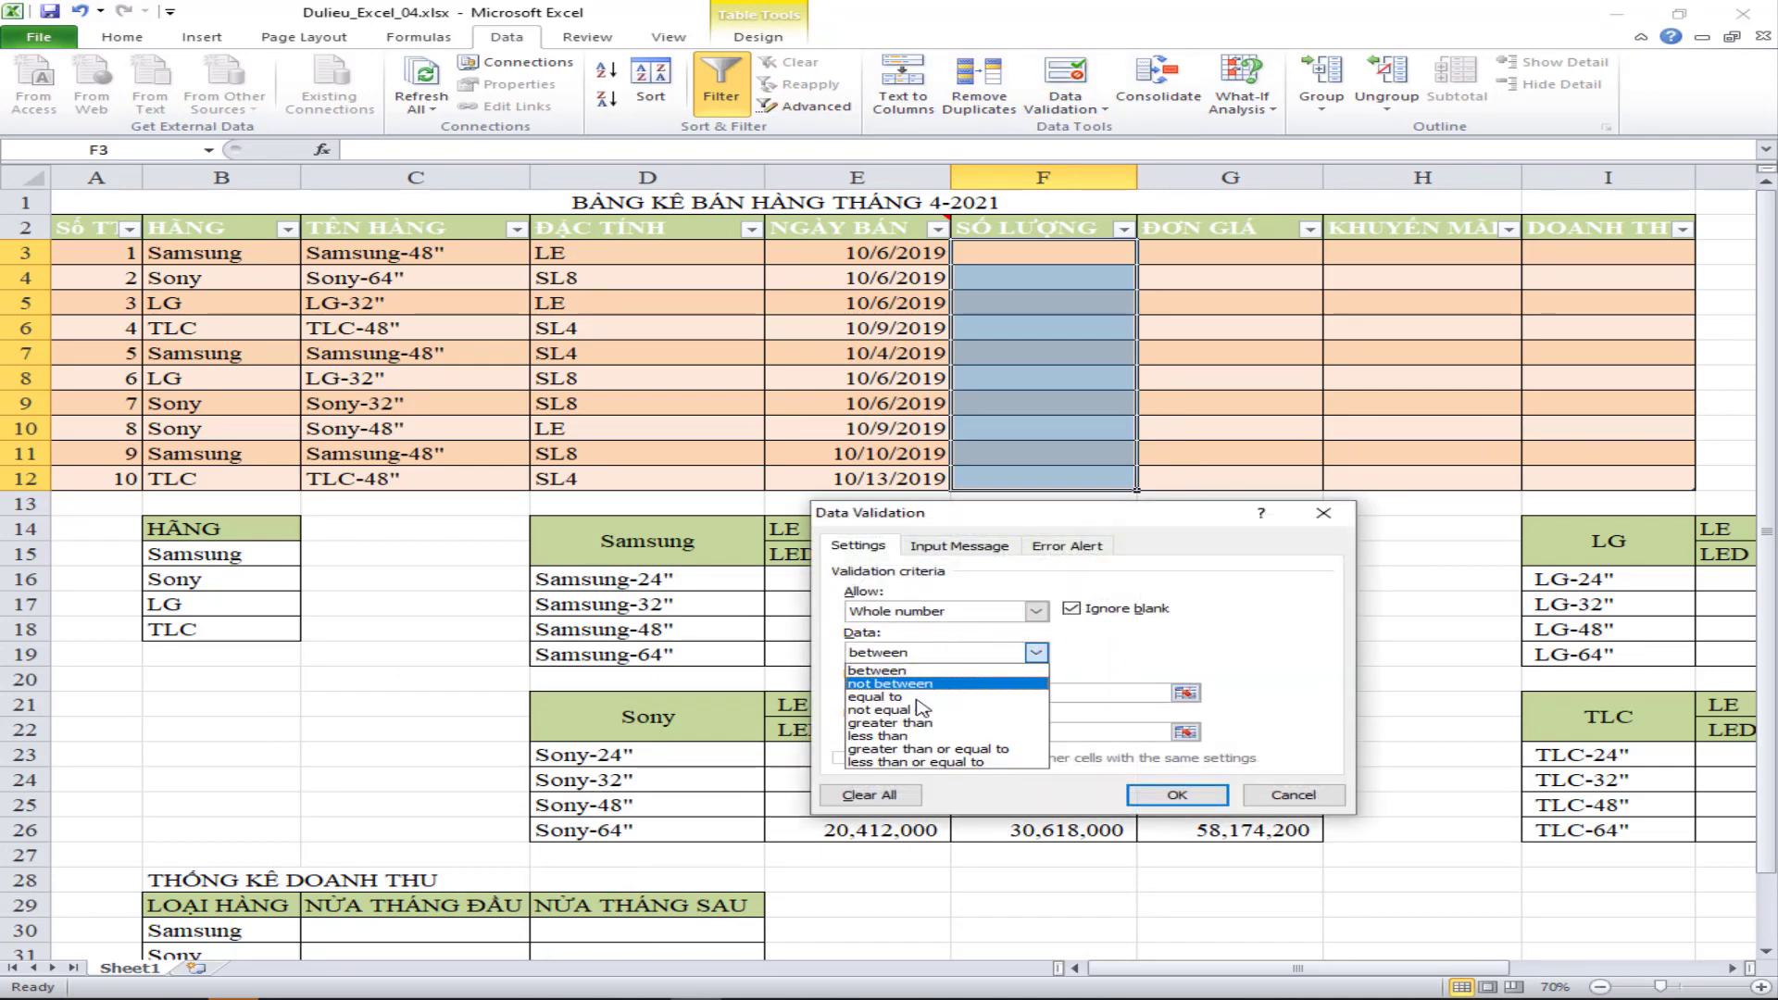
{"action": "left_click", "coordinate": [912, 723]}
{"action": "left_click", "coordinate": [935, 693]}
{"action": "type", "text": "0"}
{"action": "left_click", "coordinate": [1176, 794]}
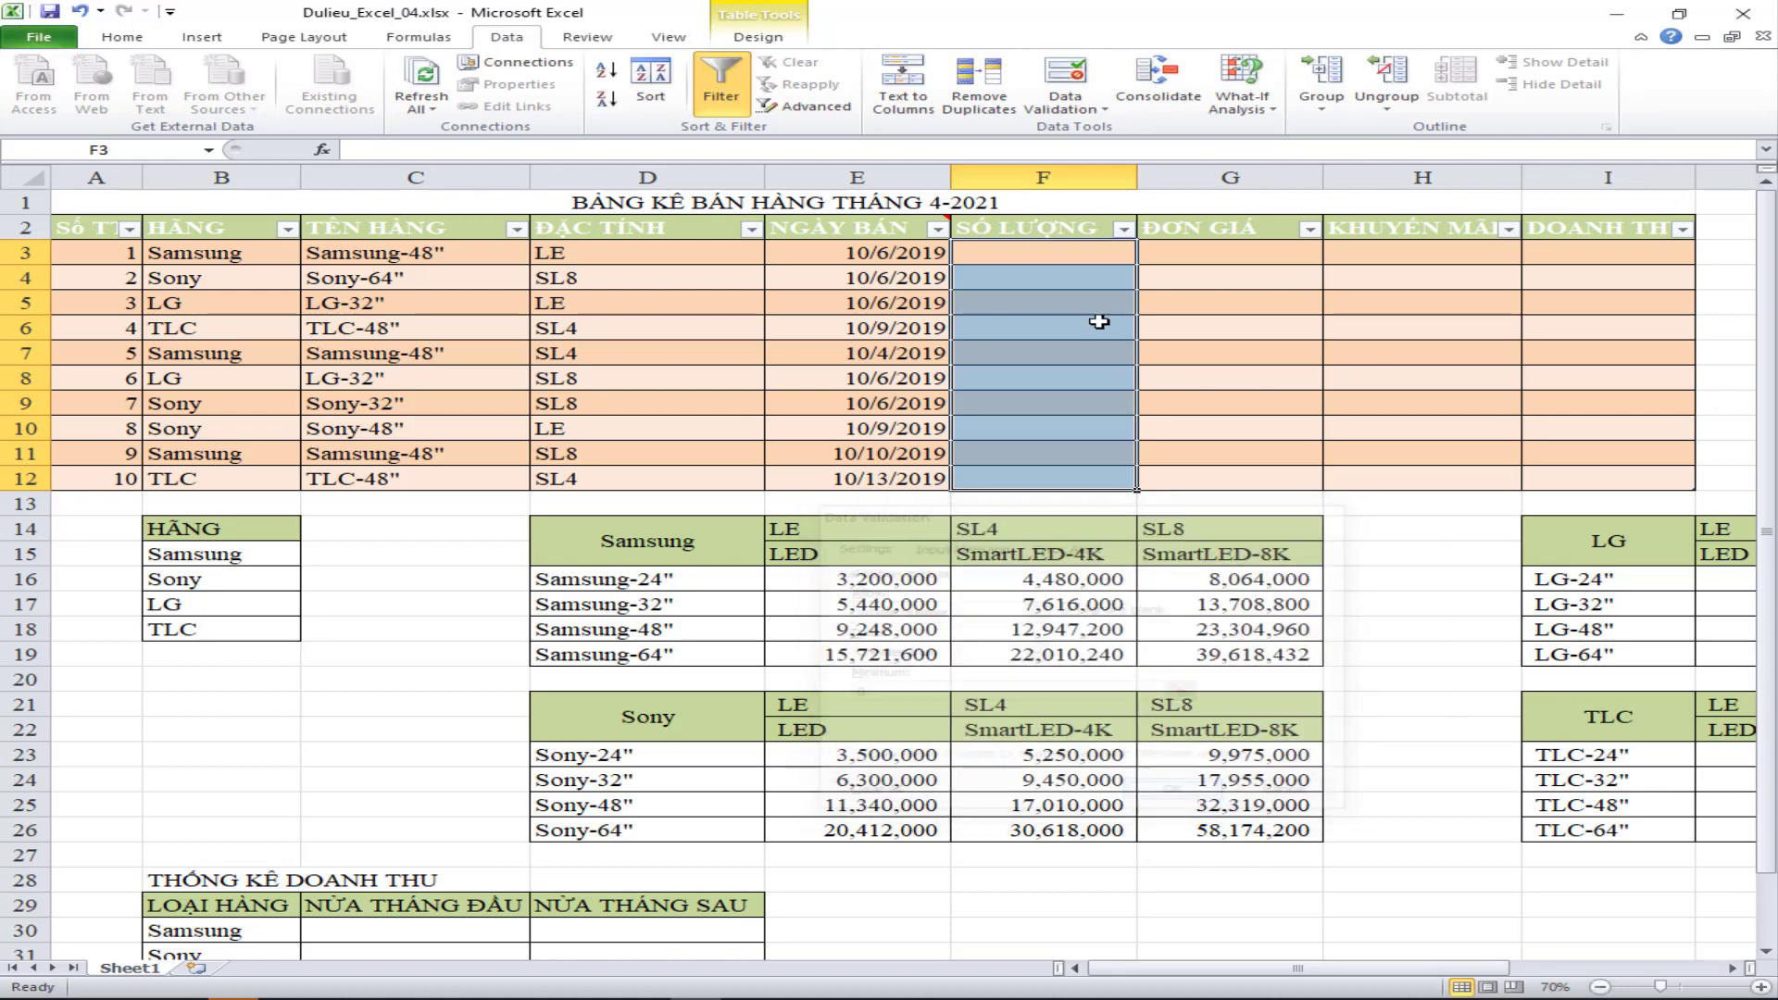
- Enter quantities 2, 1, 5, 4 and 10 in F3:F7
{"action": "left_click", "coordinate": [1018, 252]}
{"action": "type", "text": "2"}
{"action": "key", "text": "Return"}
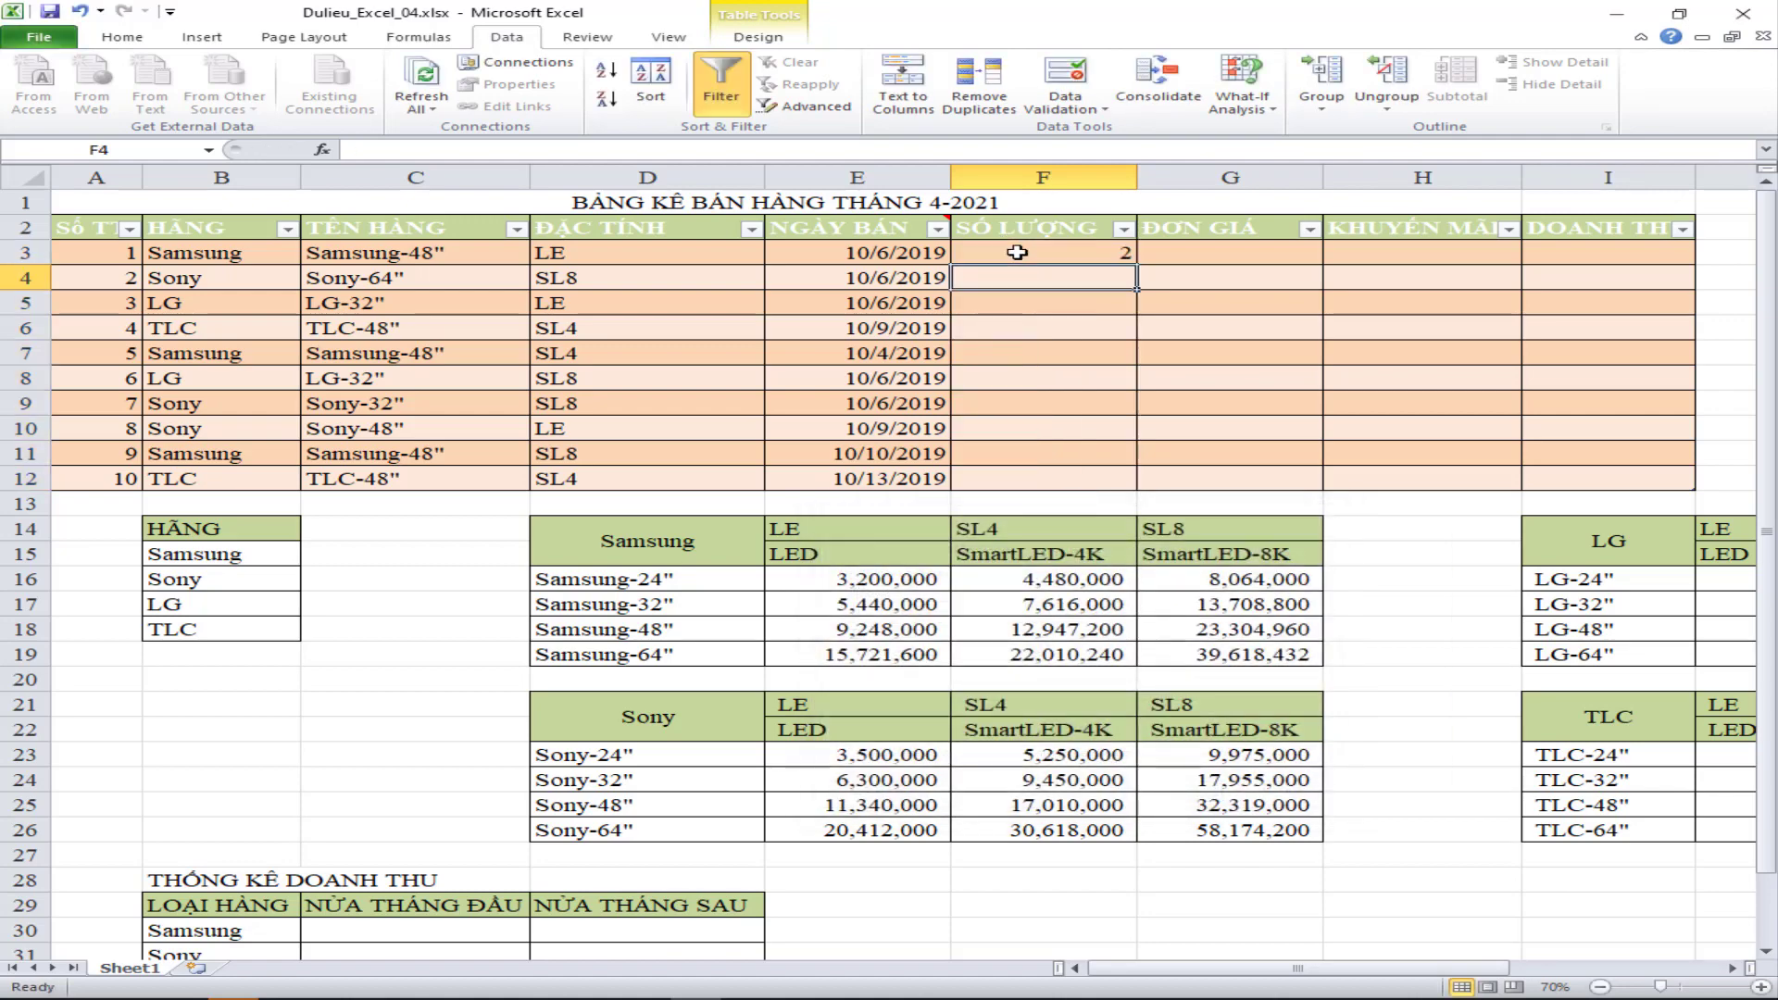
{"action": "type", "text": "1"}
{"action": "key", "text": "Return"}
{"action": "type", "text": "5"}
{"action": "key", "text": "Return"}
{"action": "type", "text": "4"}
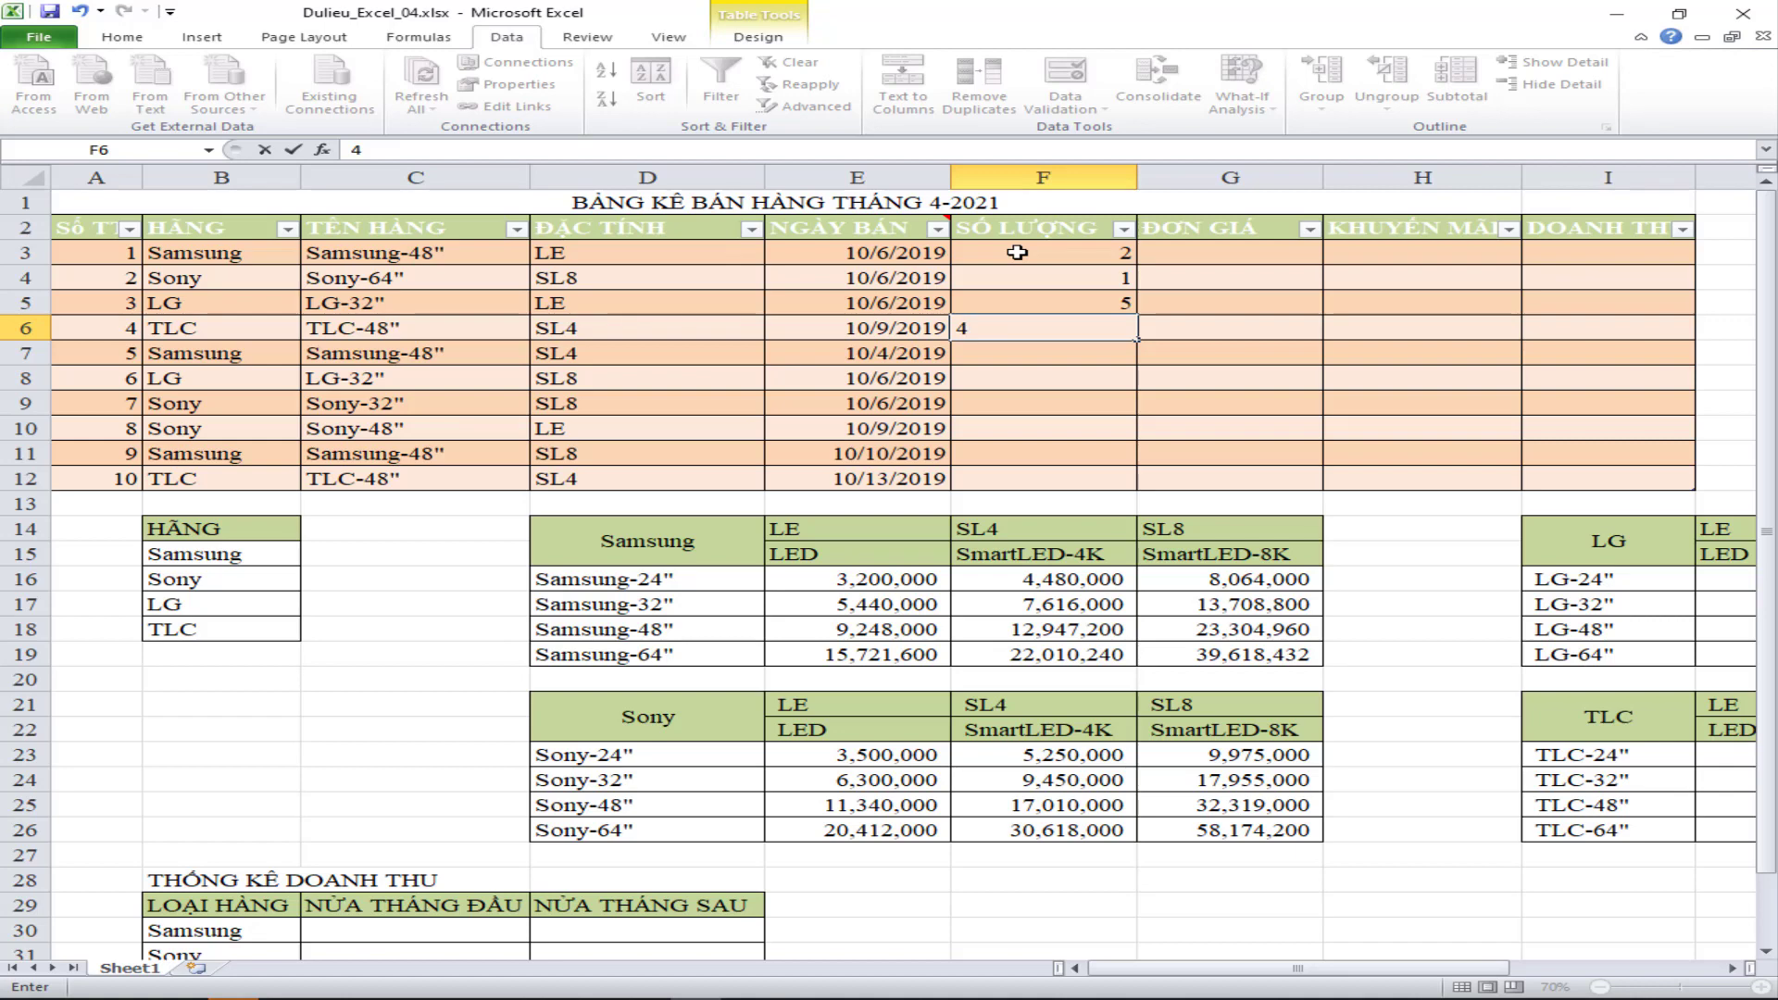
{"action": "key", "text": "Return"}
{"action": "type", "text": "10"}
{"action": "key", "text": "Return"}
- Enter quantities 6, 9, 1, 4 and 8 in F8:F12
{"action": "type", "text": "6"}
{"action": "key", "text": "Return"}
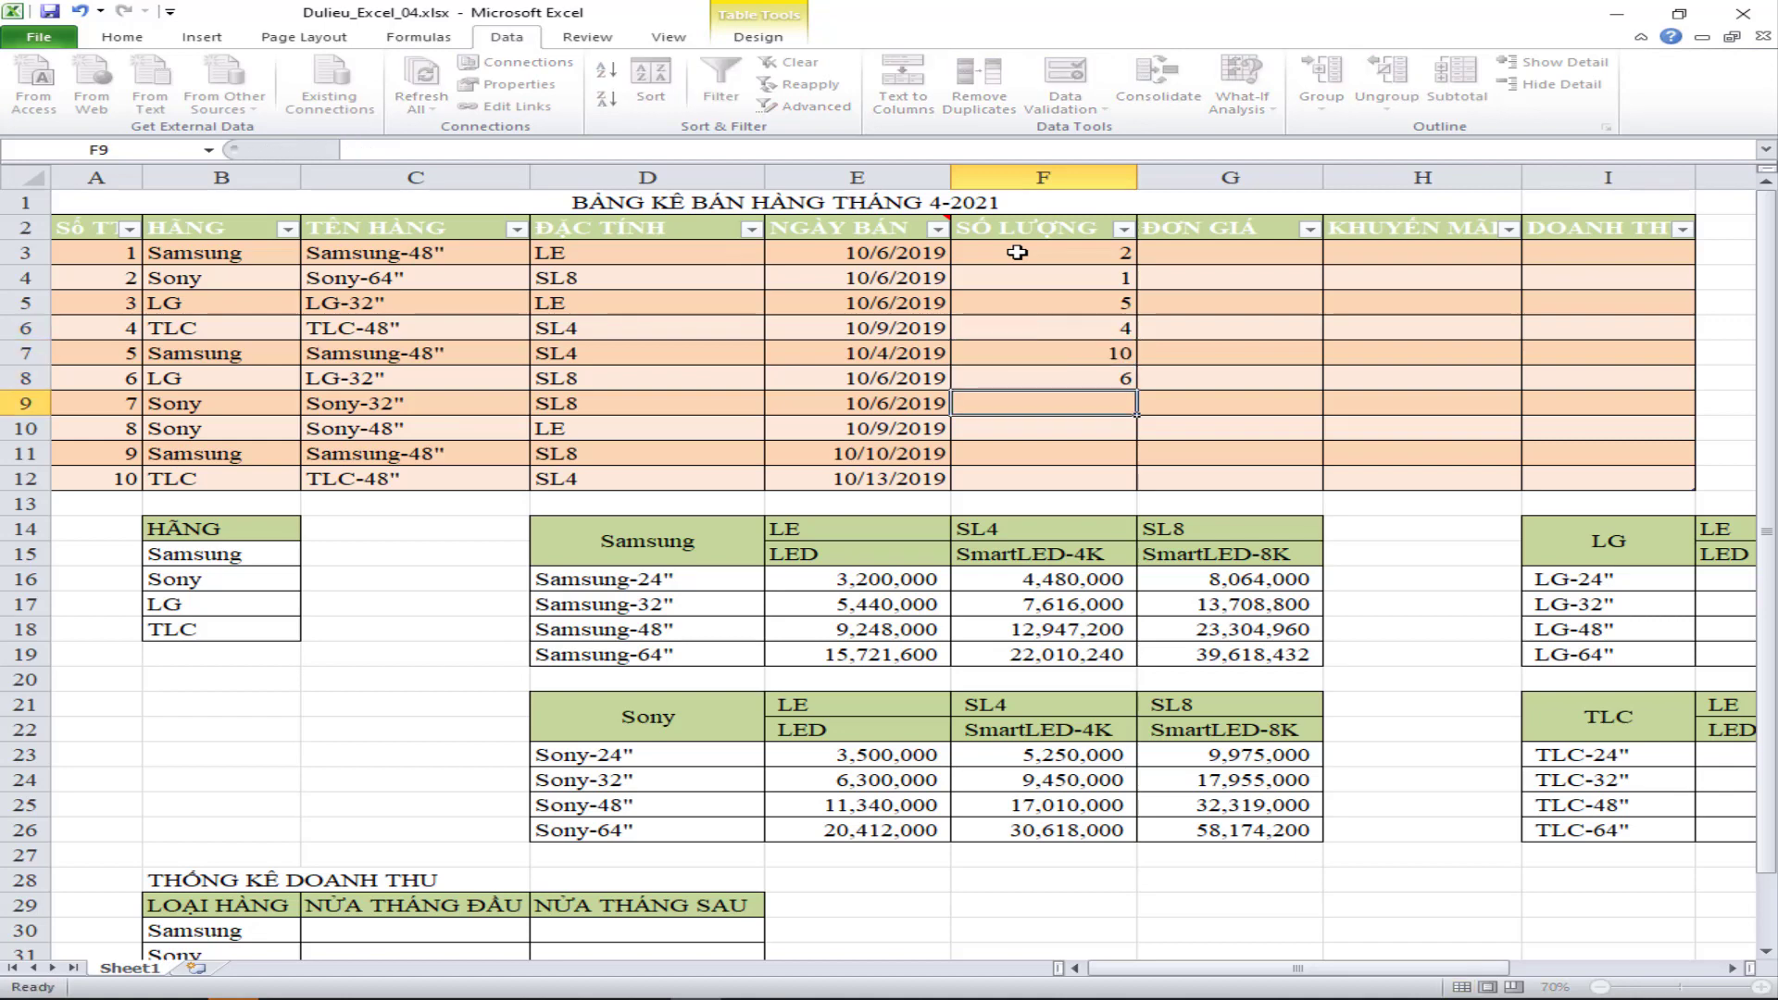
{"action": "type", "text": "9"}
{"action": "key", "text": "Return"}
{"action": "type", "text": "1"}
{"action": "key", "text": "Return"}
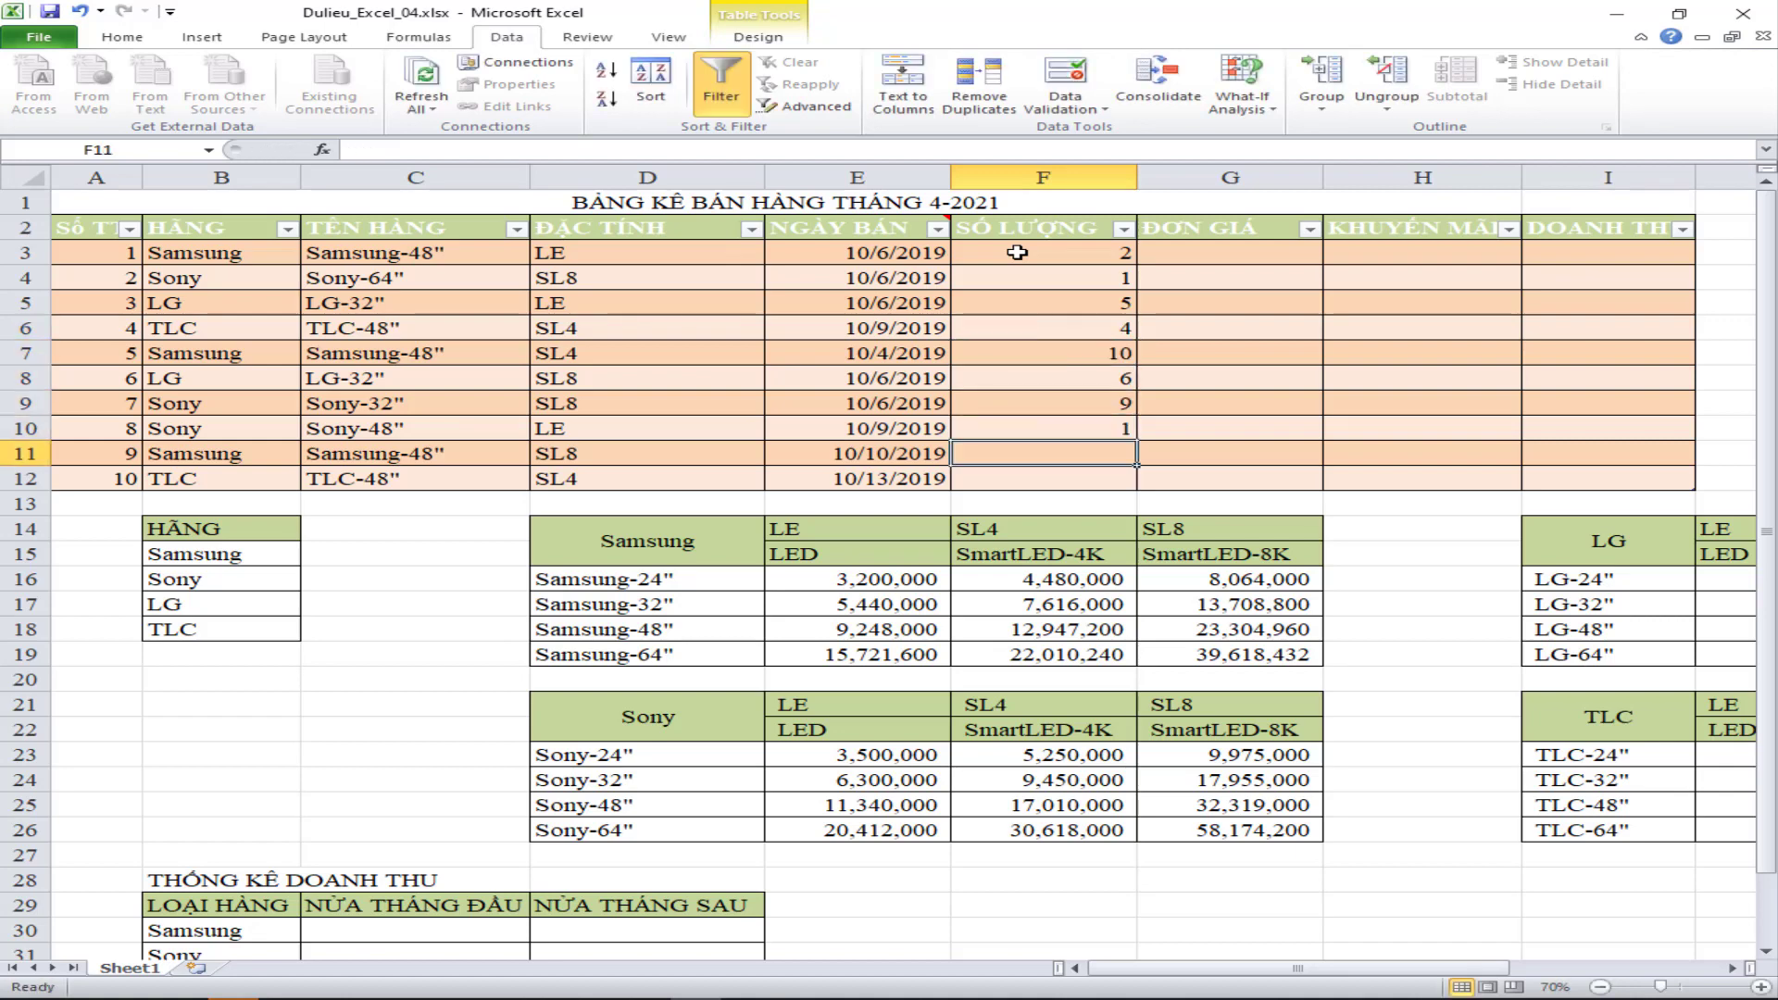
{"action": "type", "text": "4"}
{"action": "key", "text": "Return"}
{"action": "type", "text": "8"}
{"action": "key", "text": "Return"}
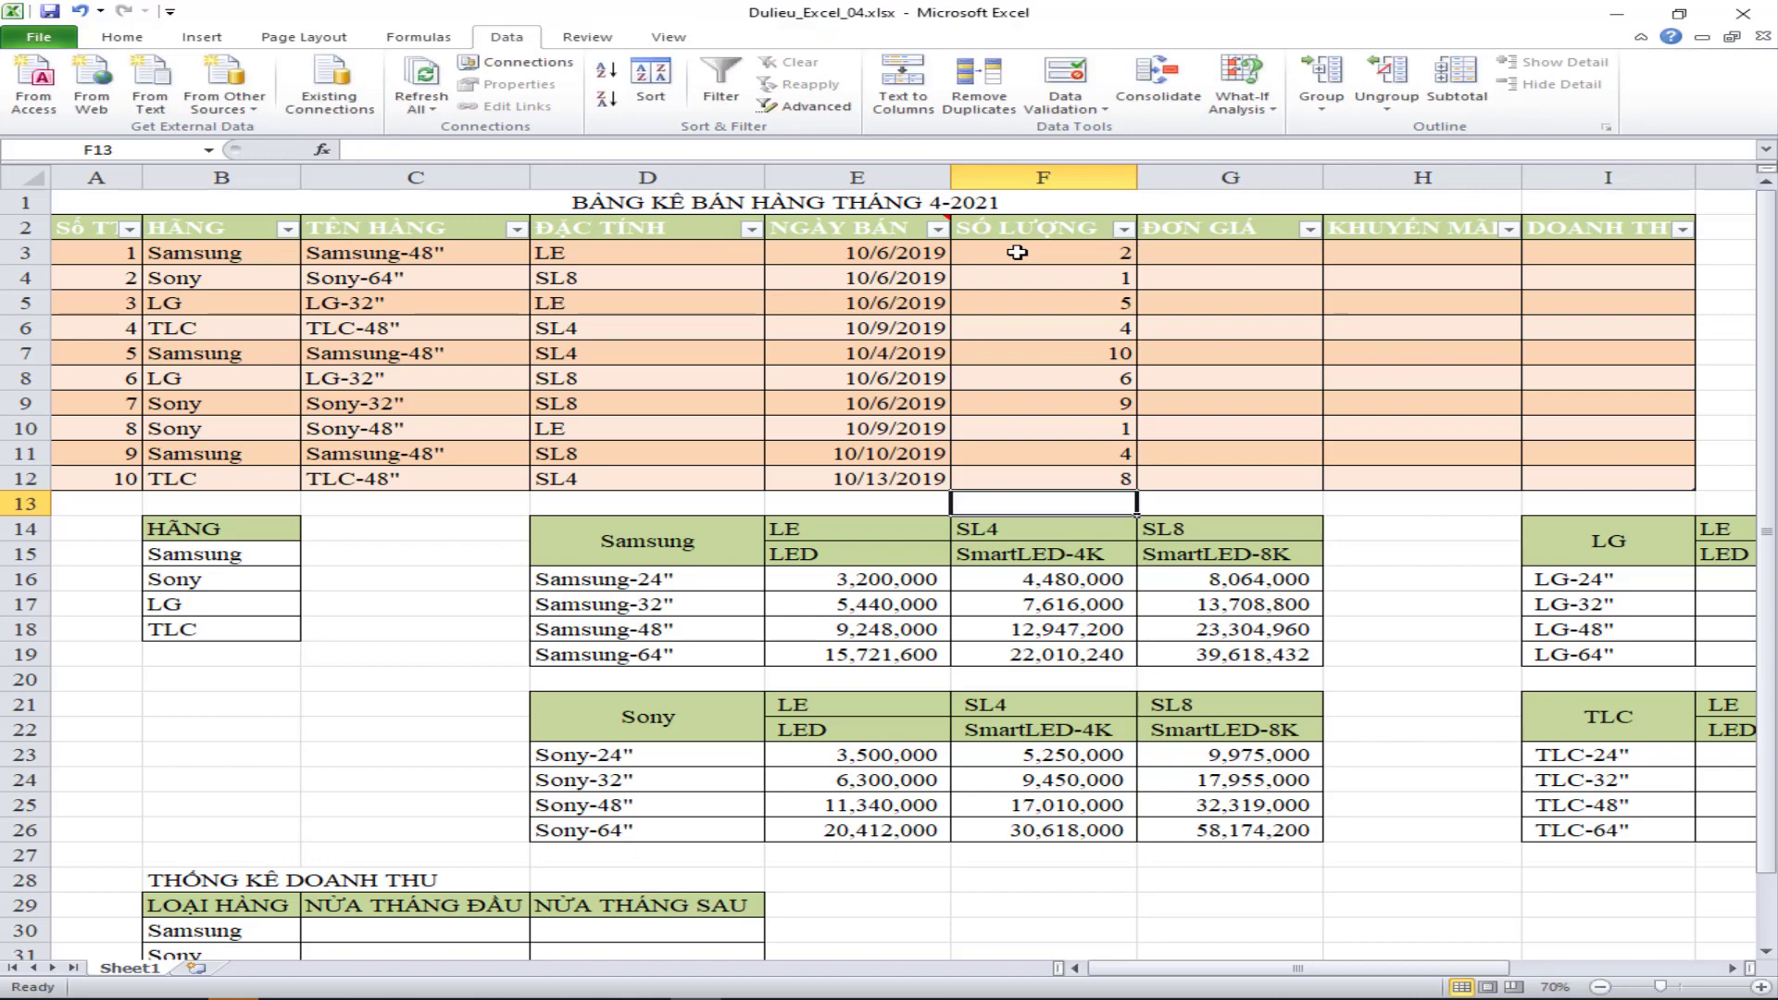
{"action": "key", "text": "alt+Tab"}
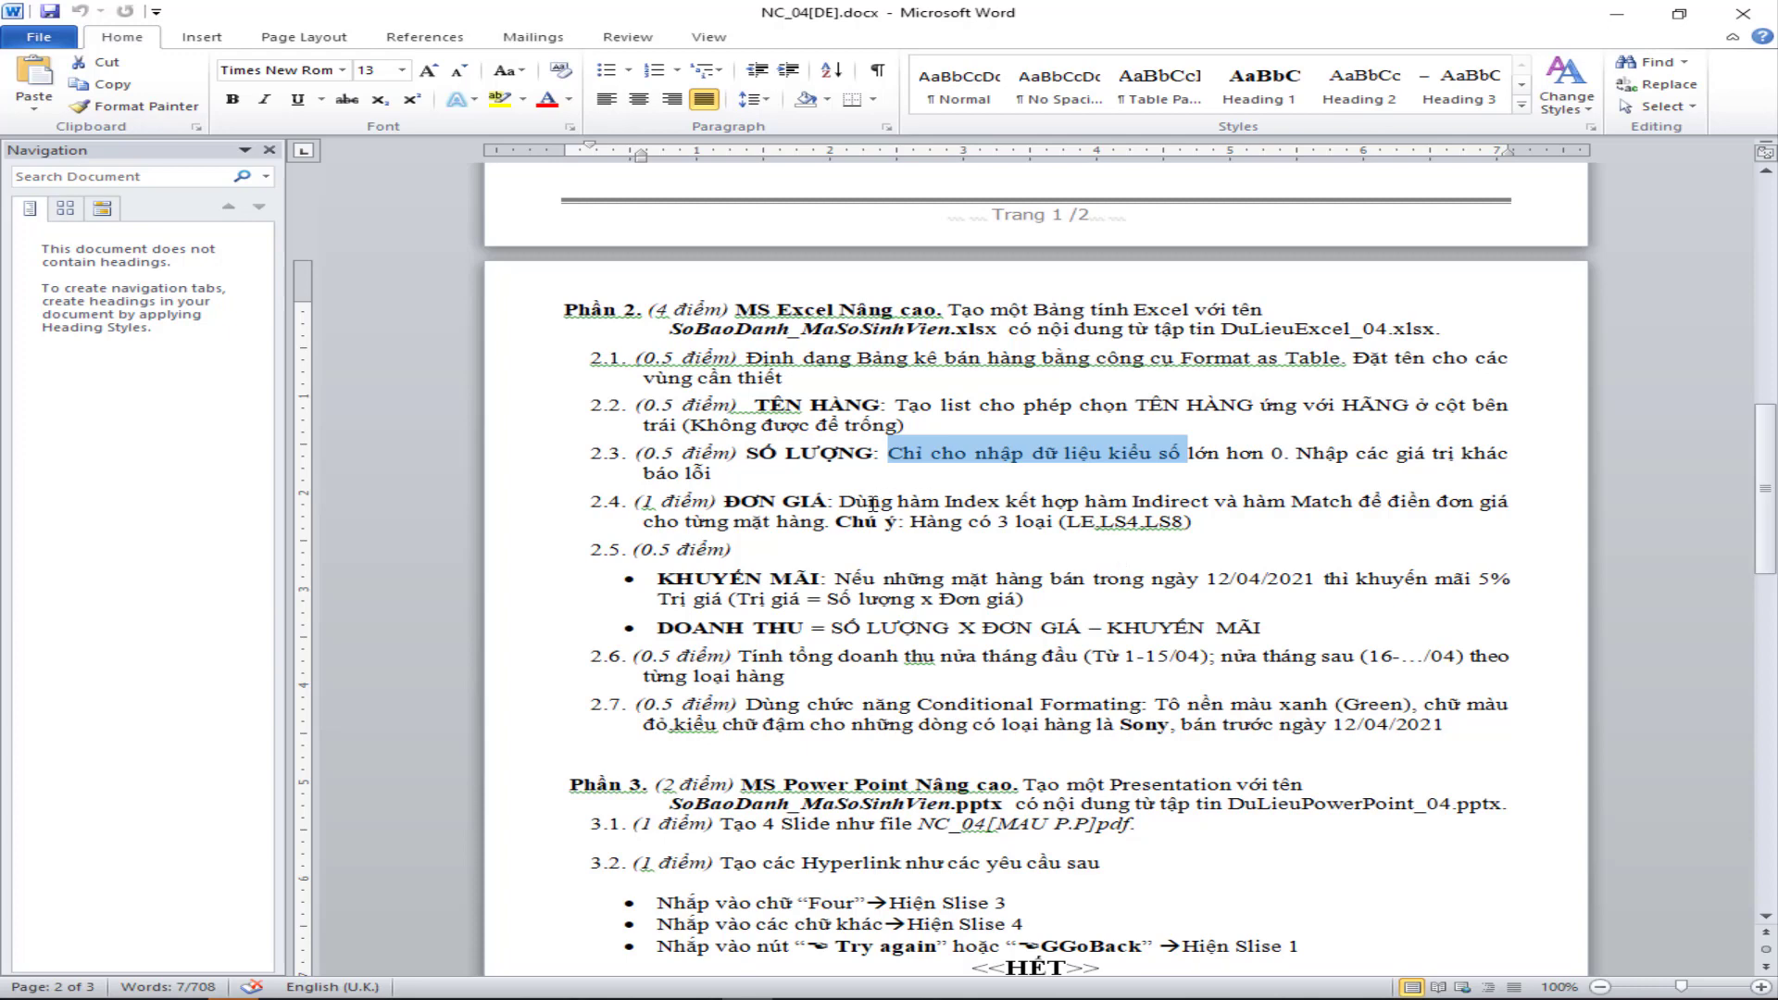
- Reread item 2.4's INDEX/INDIRECT/MATCH unit-price instruction and its LS8 type code in Word
{"action": "left_click_drag", "start_coordinate": [840, 502], "coordinate": [832, 531]}
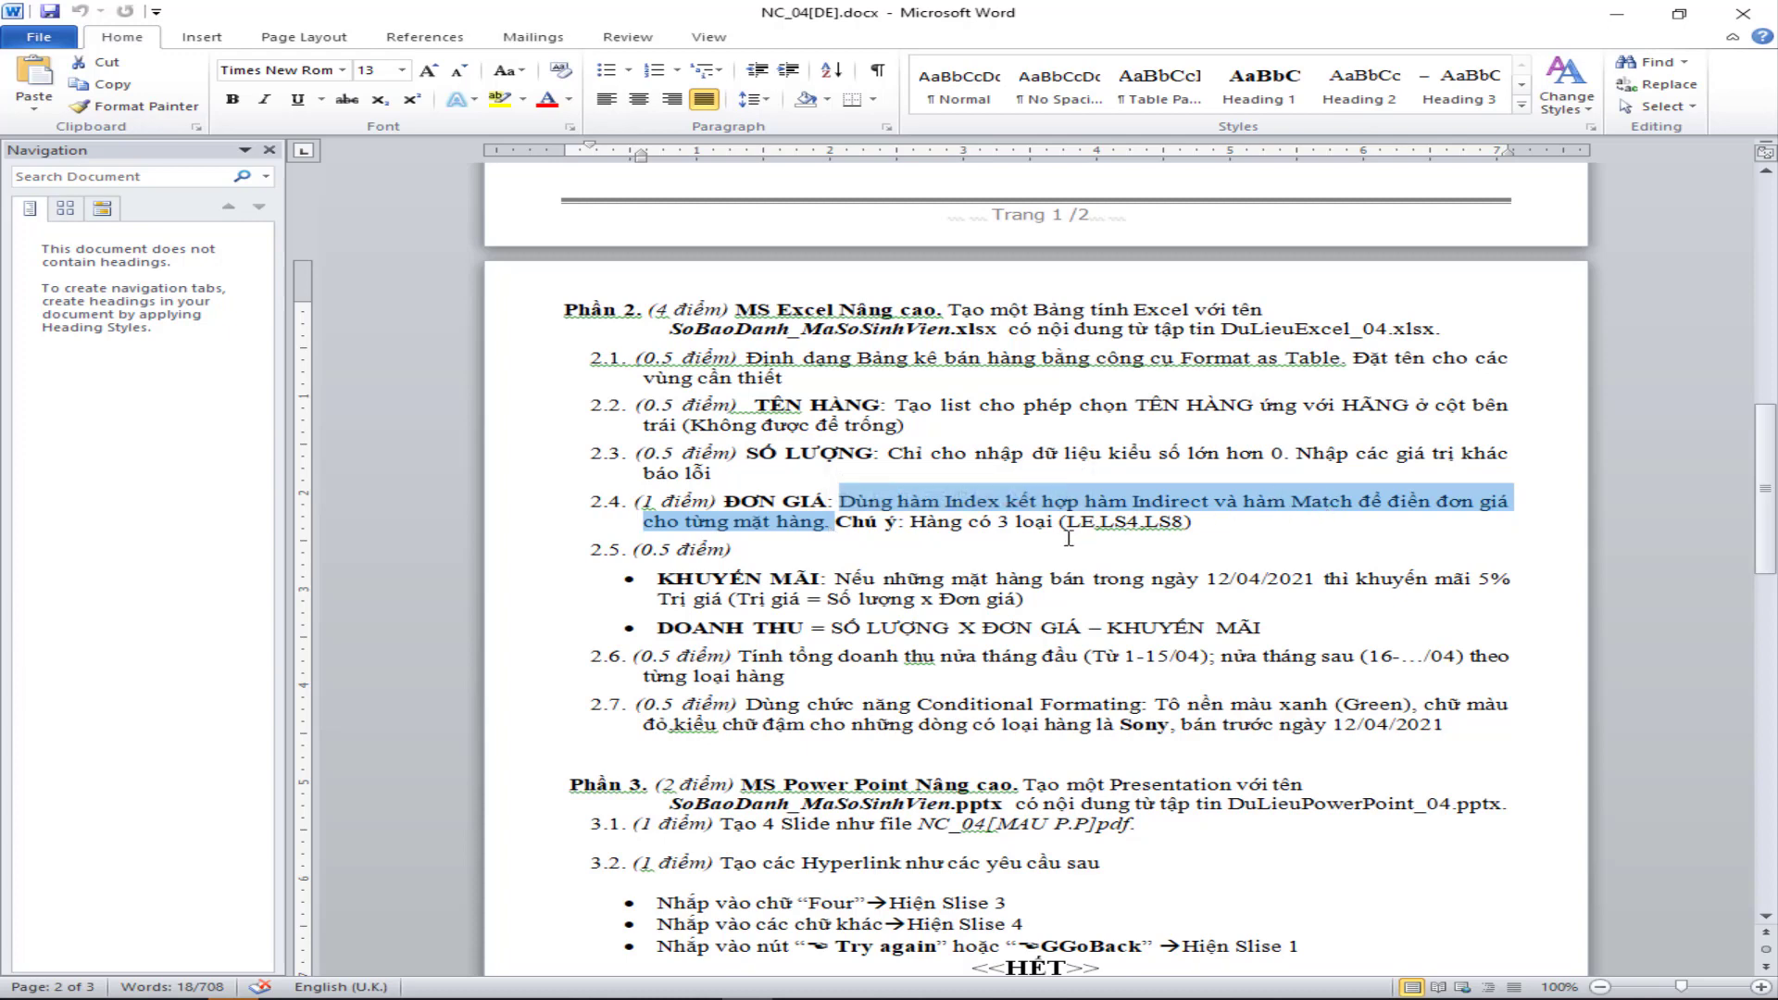
{"action": "double_click", "coordinate": [1125, 523]}
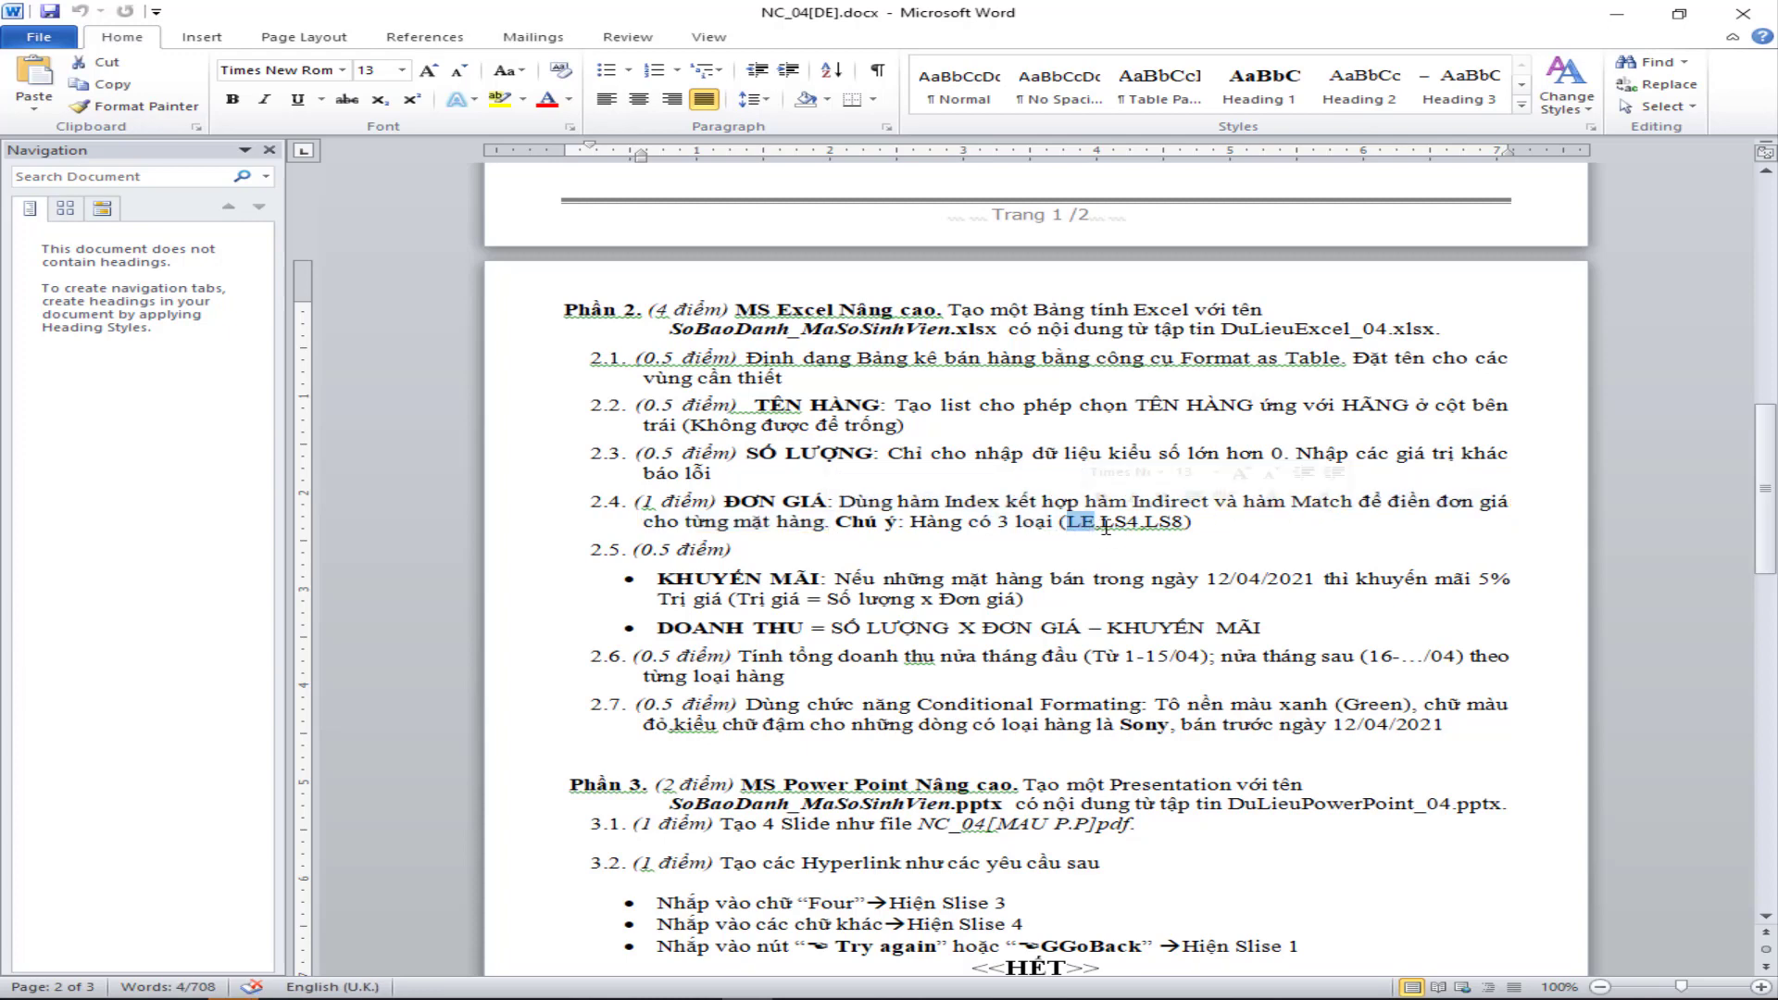
{"action": "double_click", "coordinate": [1164, 522]}
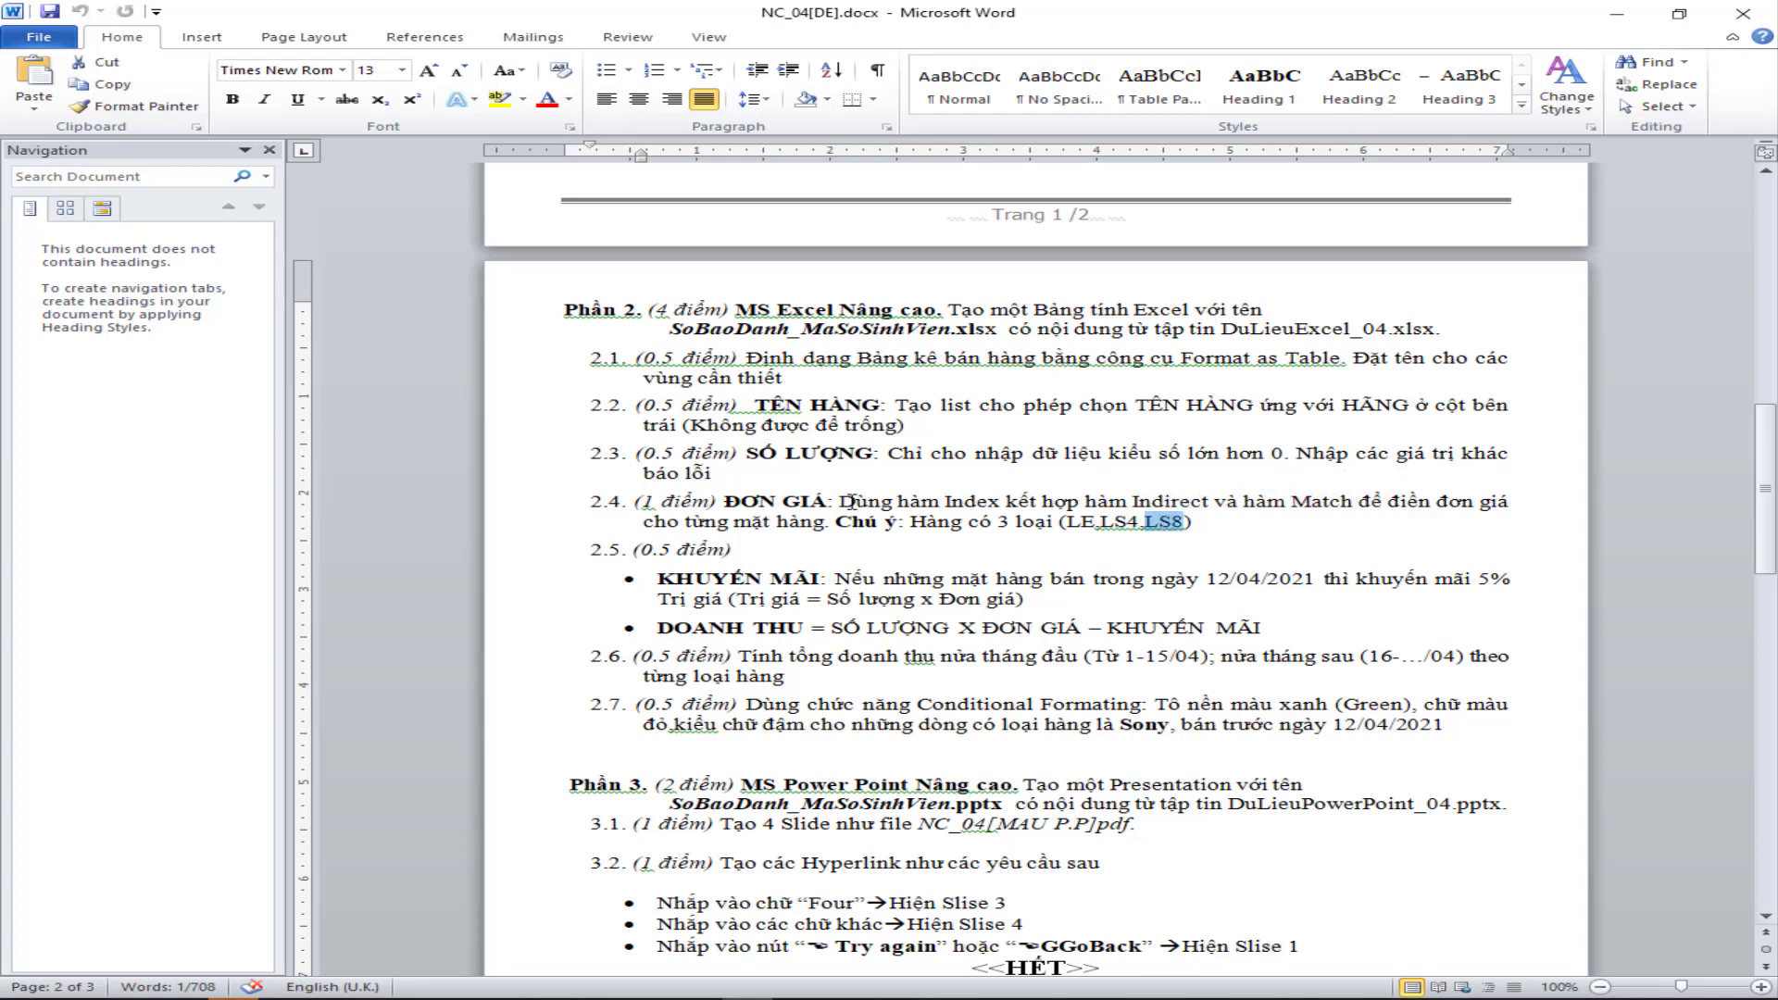
{"action": "left_click_drag", "start_coordinate": [849, 501], "coordinate": [798, 522]}
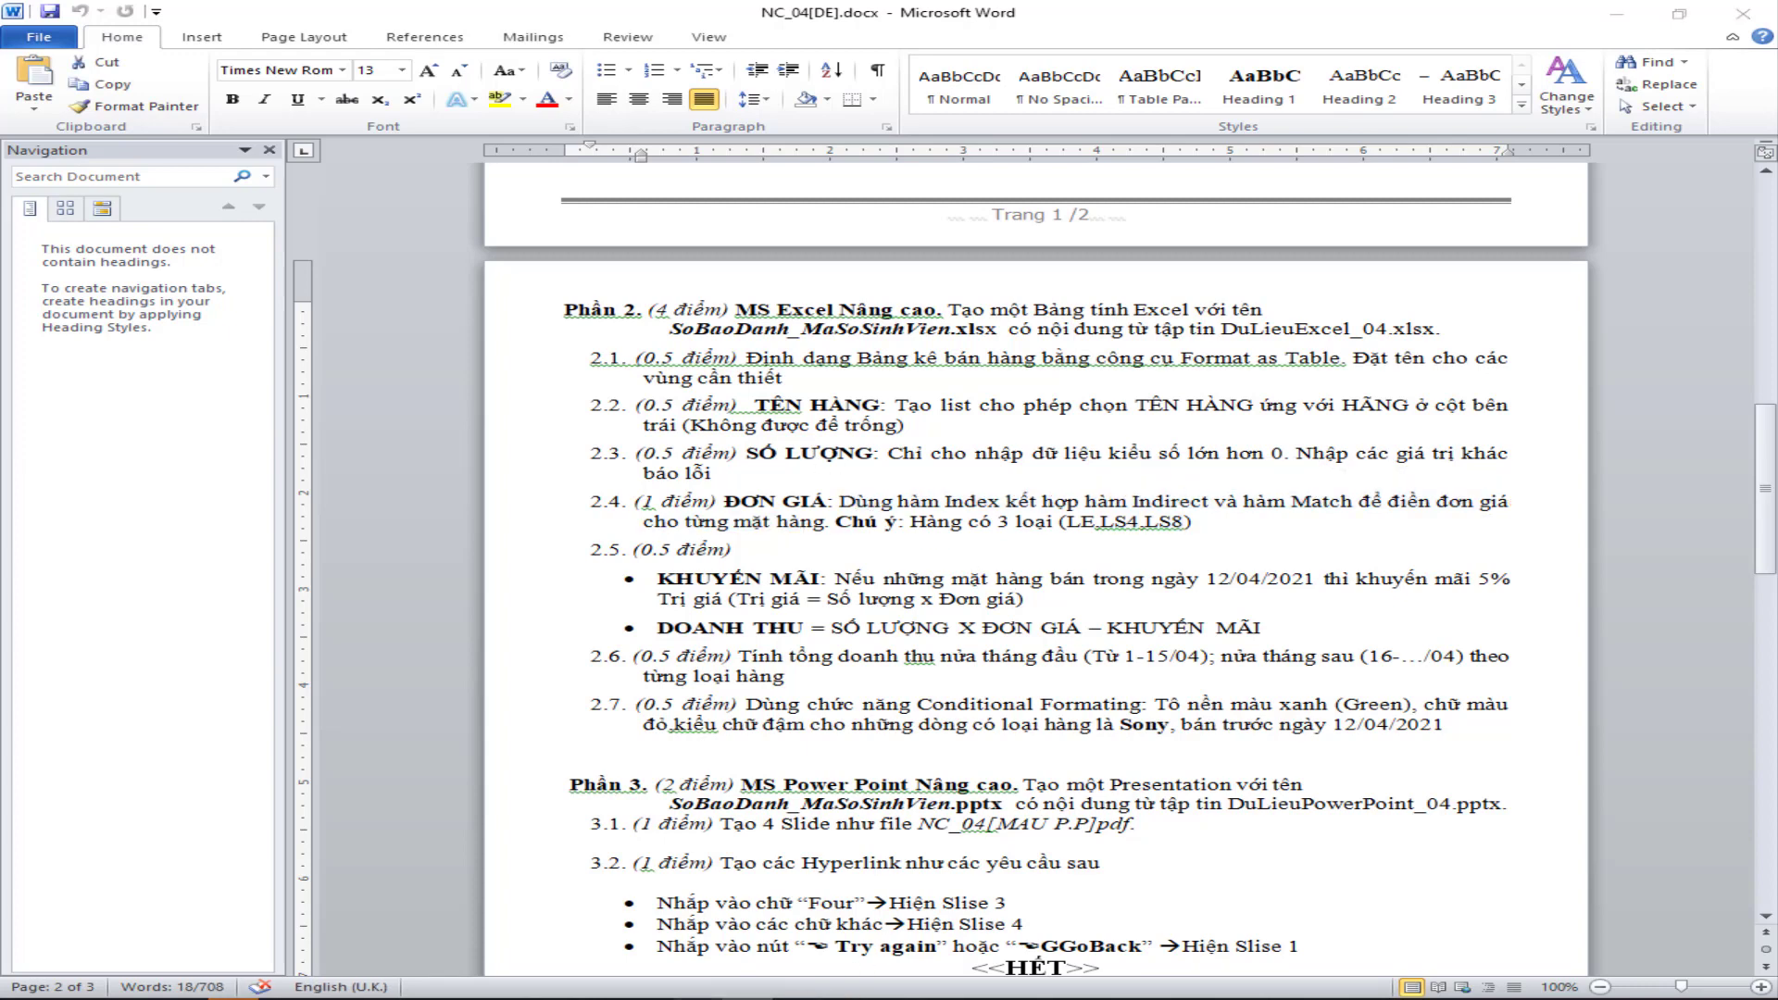
{"action": "key", "text": "alt+Tab"}
{"action": "left_click", "coordinate": [840, 613]}
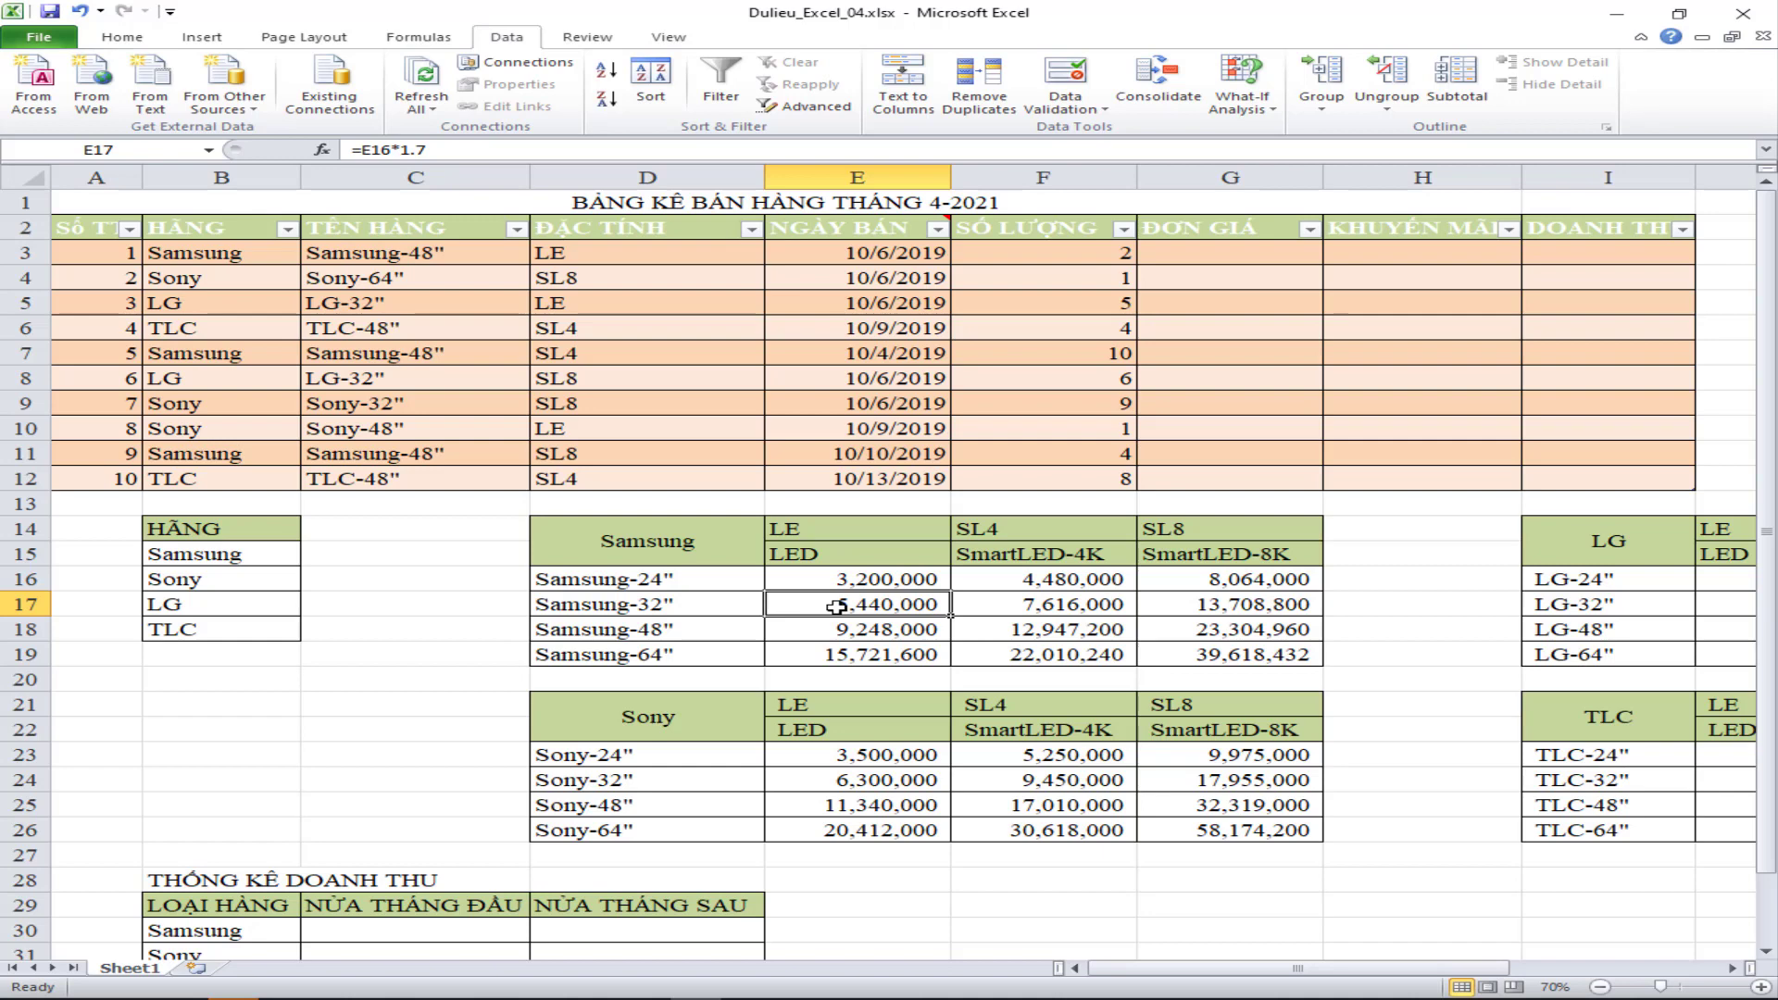
- Name the Samsung price table D16:G19 giaSamsung in the Name Box
{"action": "left_click_drag", "start_coordinate": [697, 579], "coordinate": [1151, 664]}
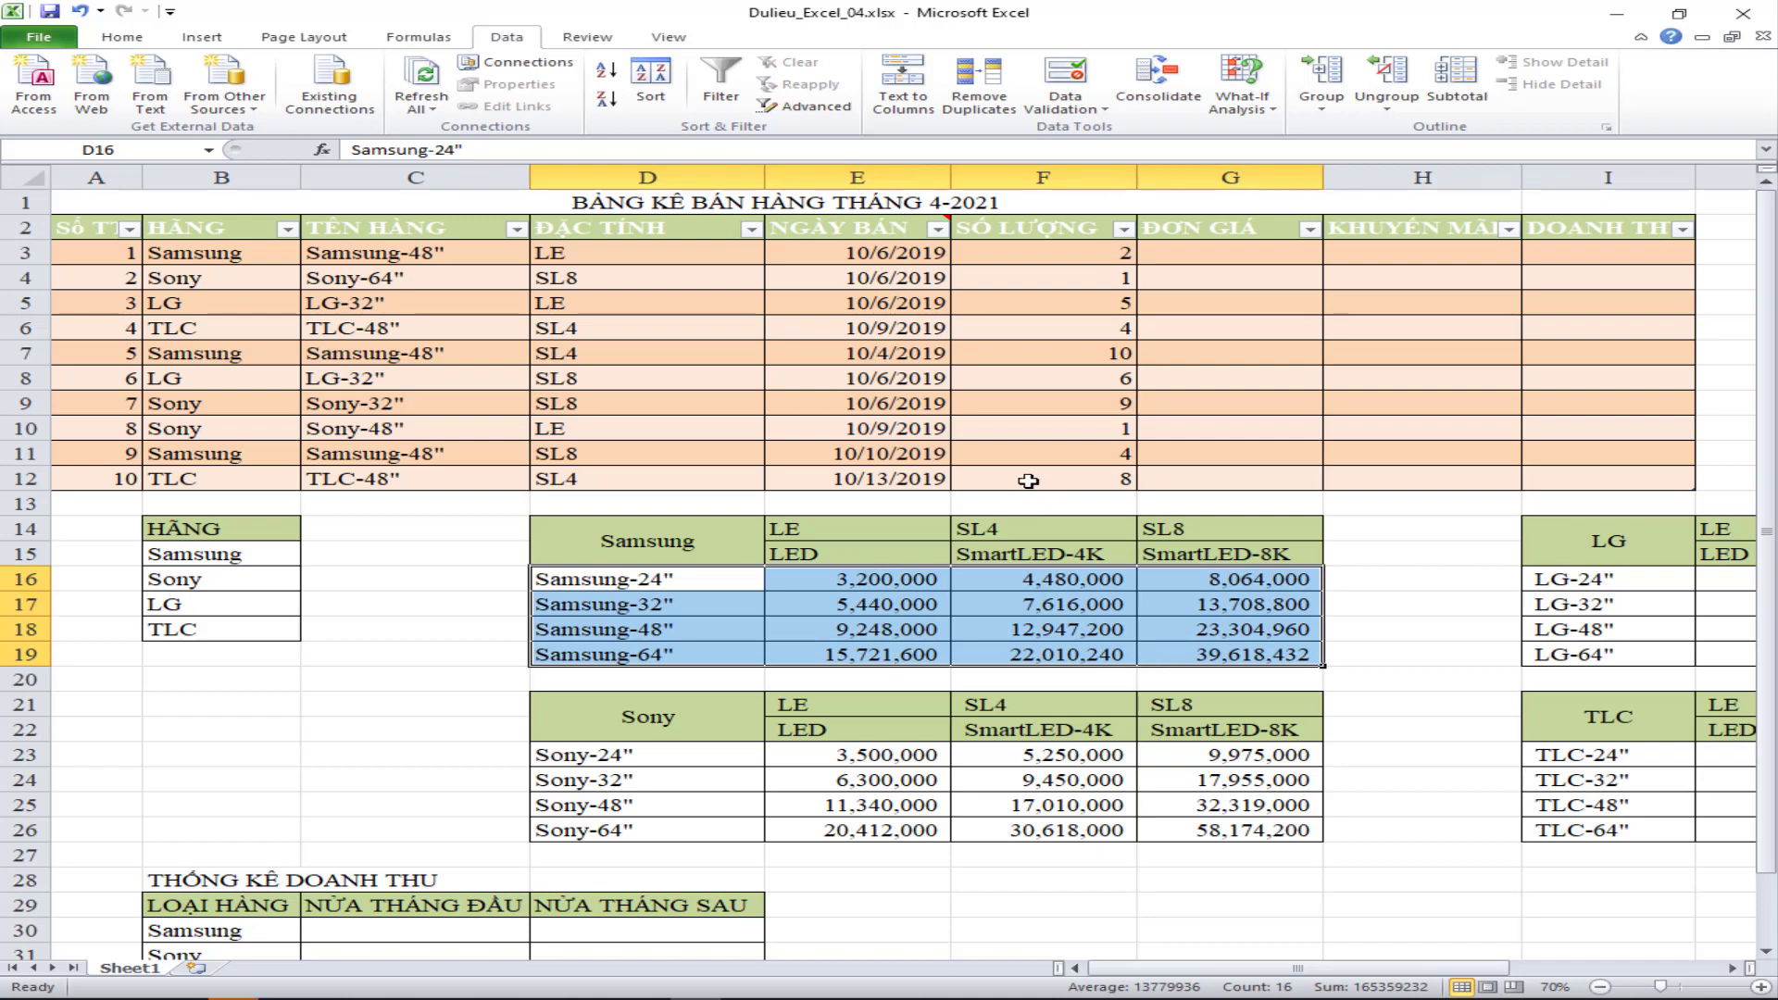
{"action": "left_click", "coordinate": [278, 553]}
{"action": "left_click", "coordinate": [430, 149]}
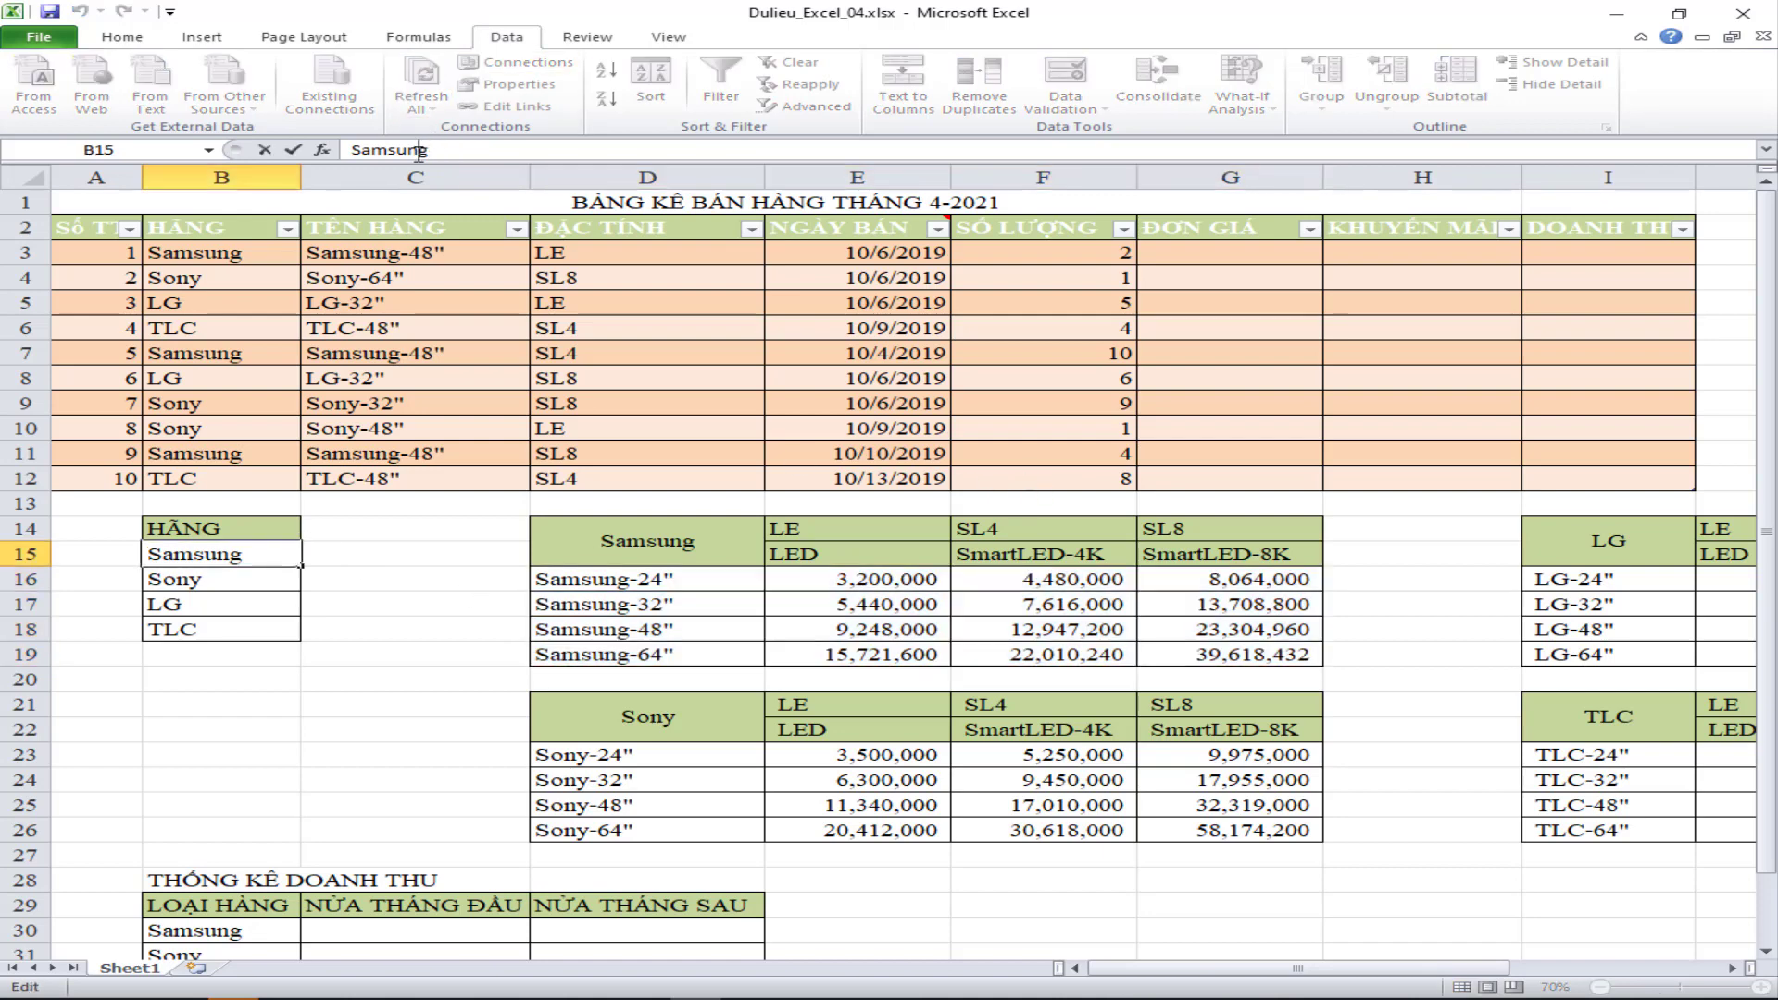
{"action": "double_click", "coordinate": [389, 149]}
{"action": "right_click", "coordinate": [421, 149]}
{"action": "left_click", "coordinate": [482, 172]}
{"action": "left_click", "coordinate": [714, 579]}
{"action": "left_click_drag", "start_coordinate": [703, 579], "coordinate": [1231, 654]}
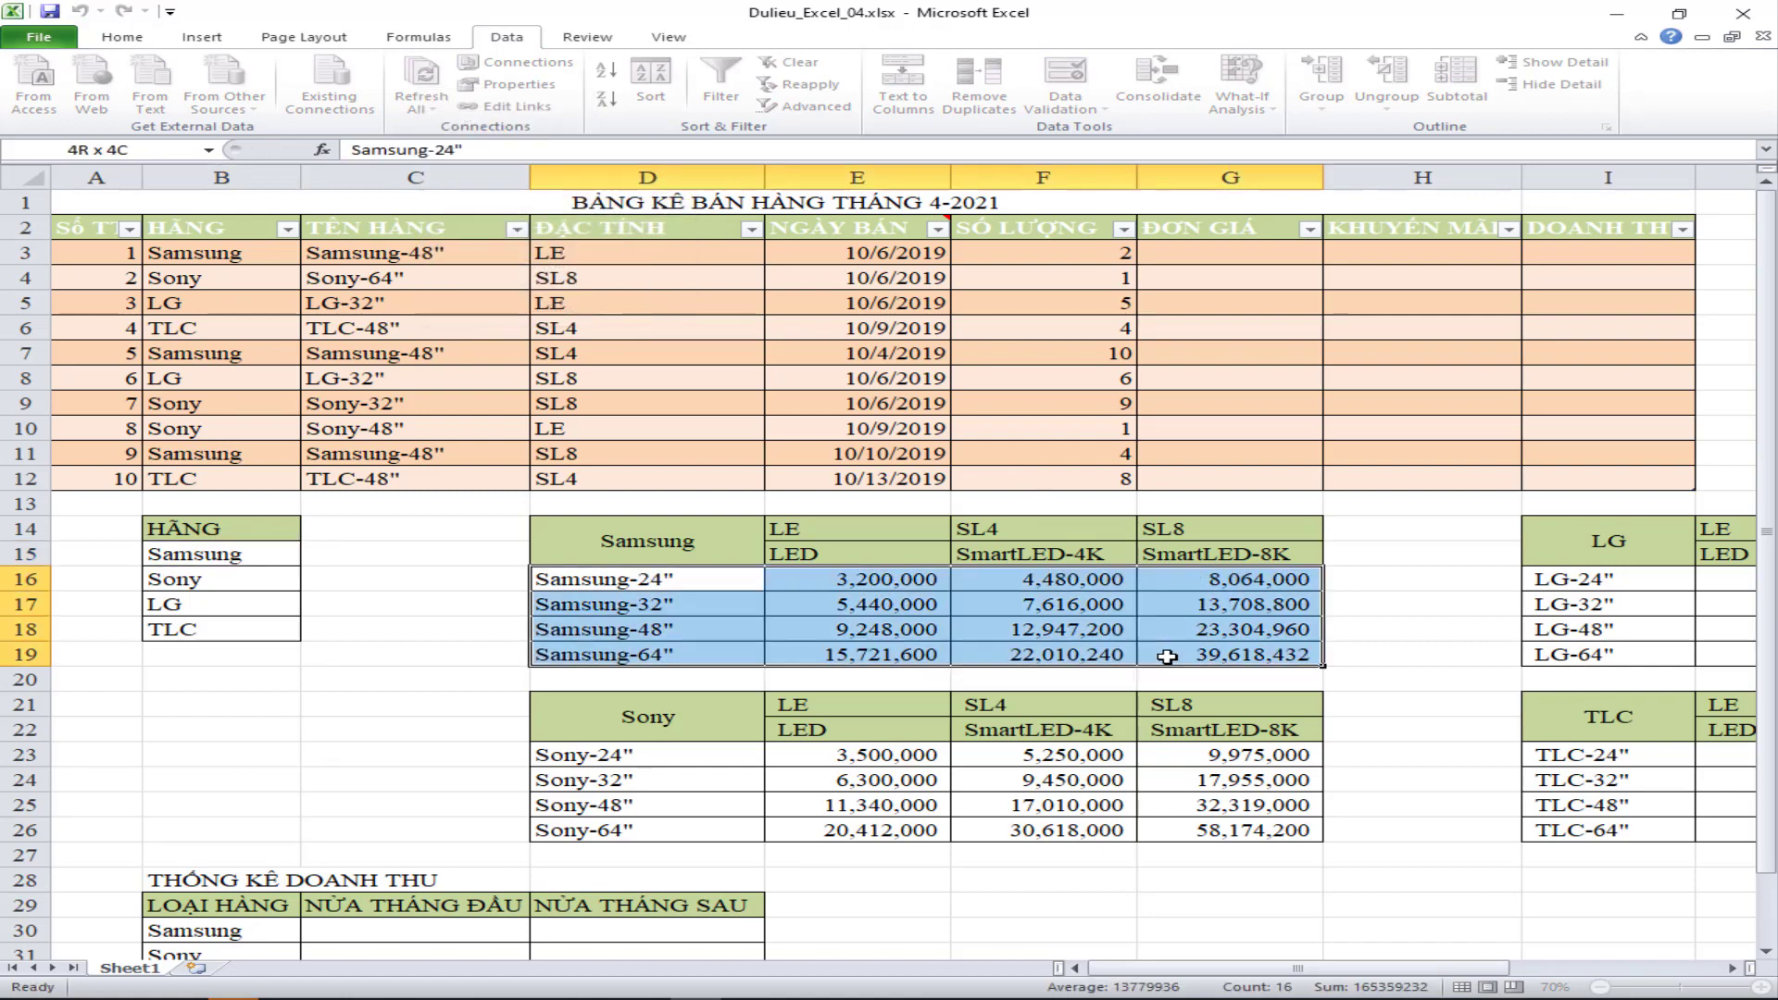
{"action": "left_click", "coordinate": [164, 151]}
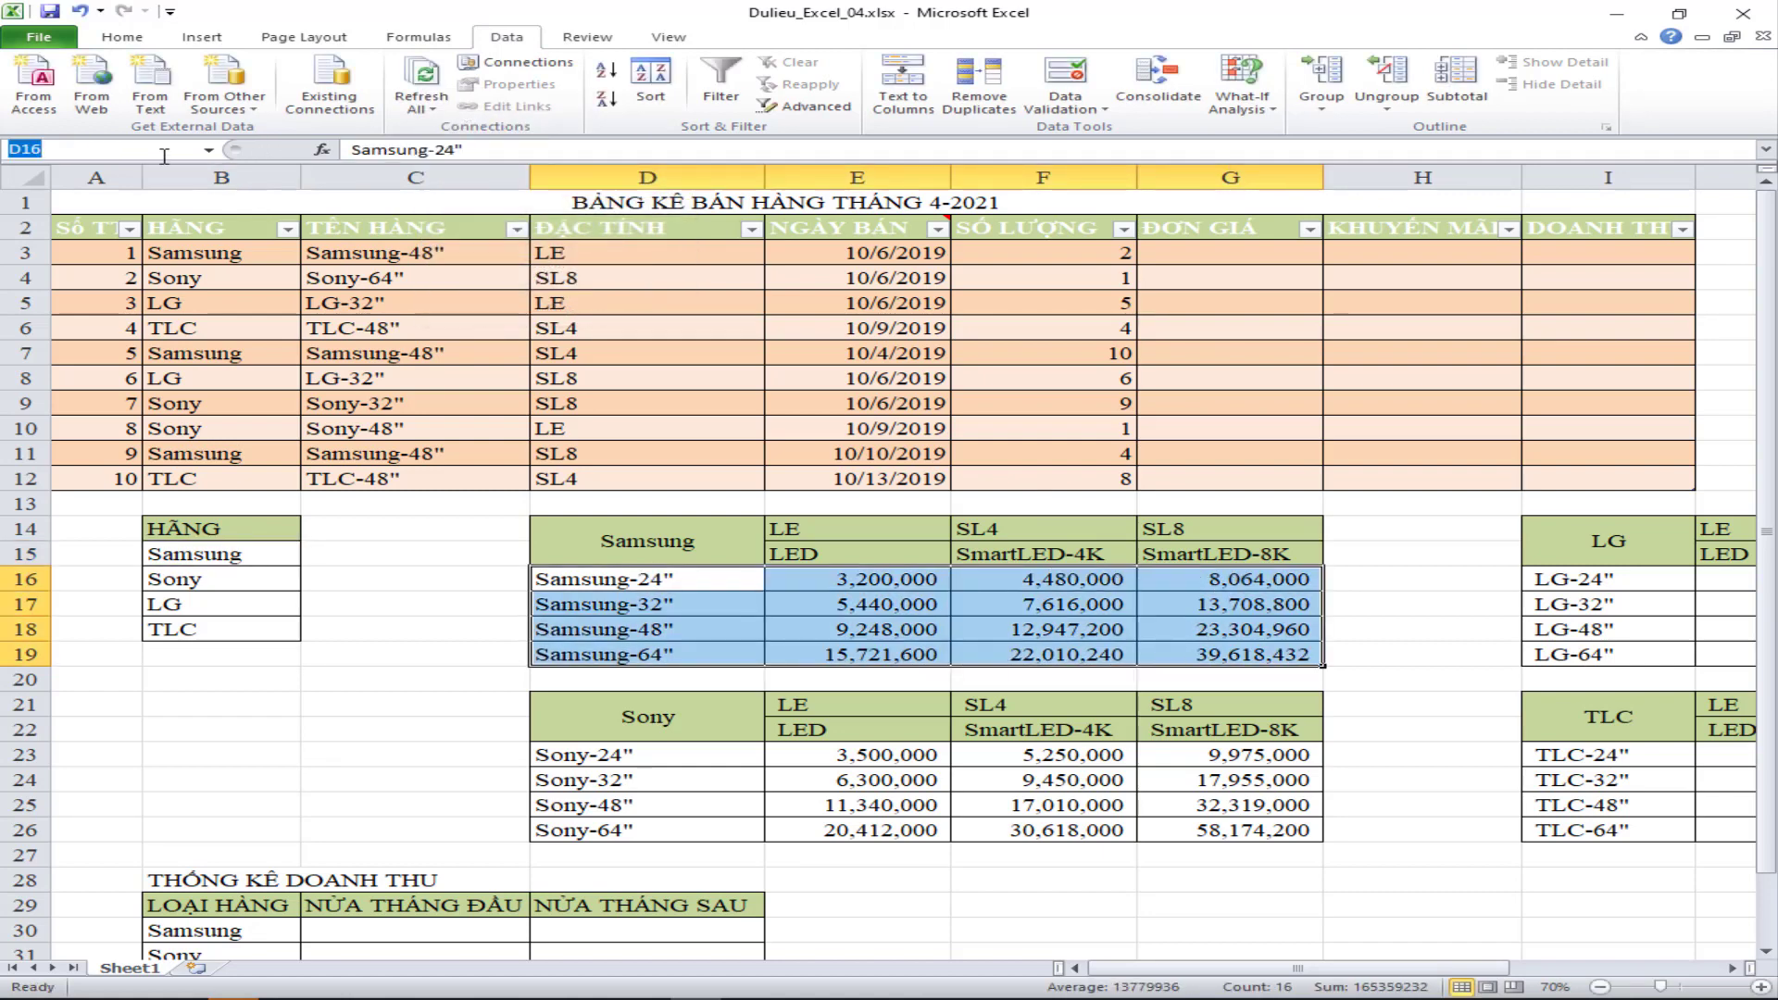
{"action": "type", "text": "giaSamsung"}
{"action": "key", "text": "Return"}
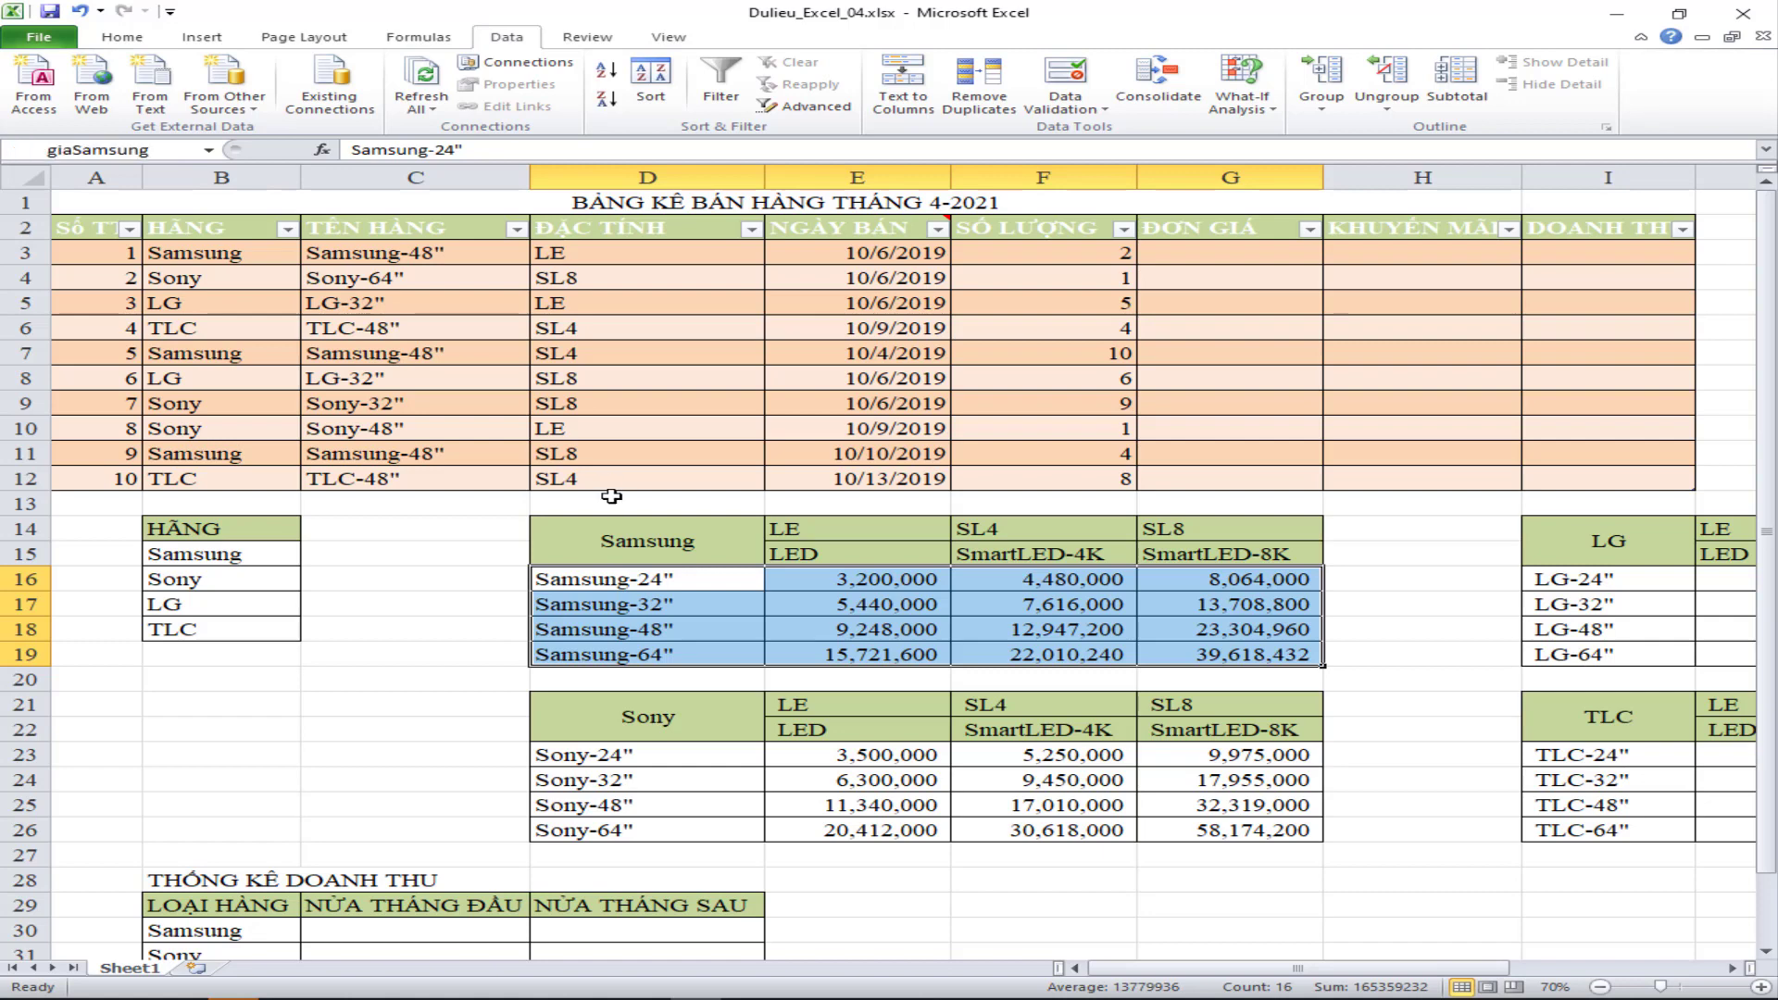
- Name the Sony price table D23:G26 giaSony
{"action": "left_click", "coordinate": [205, 578]}
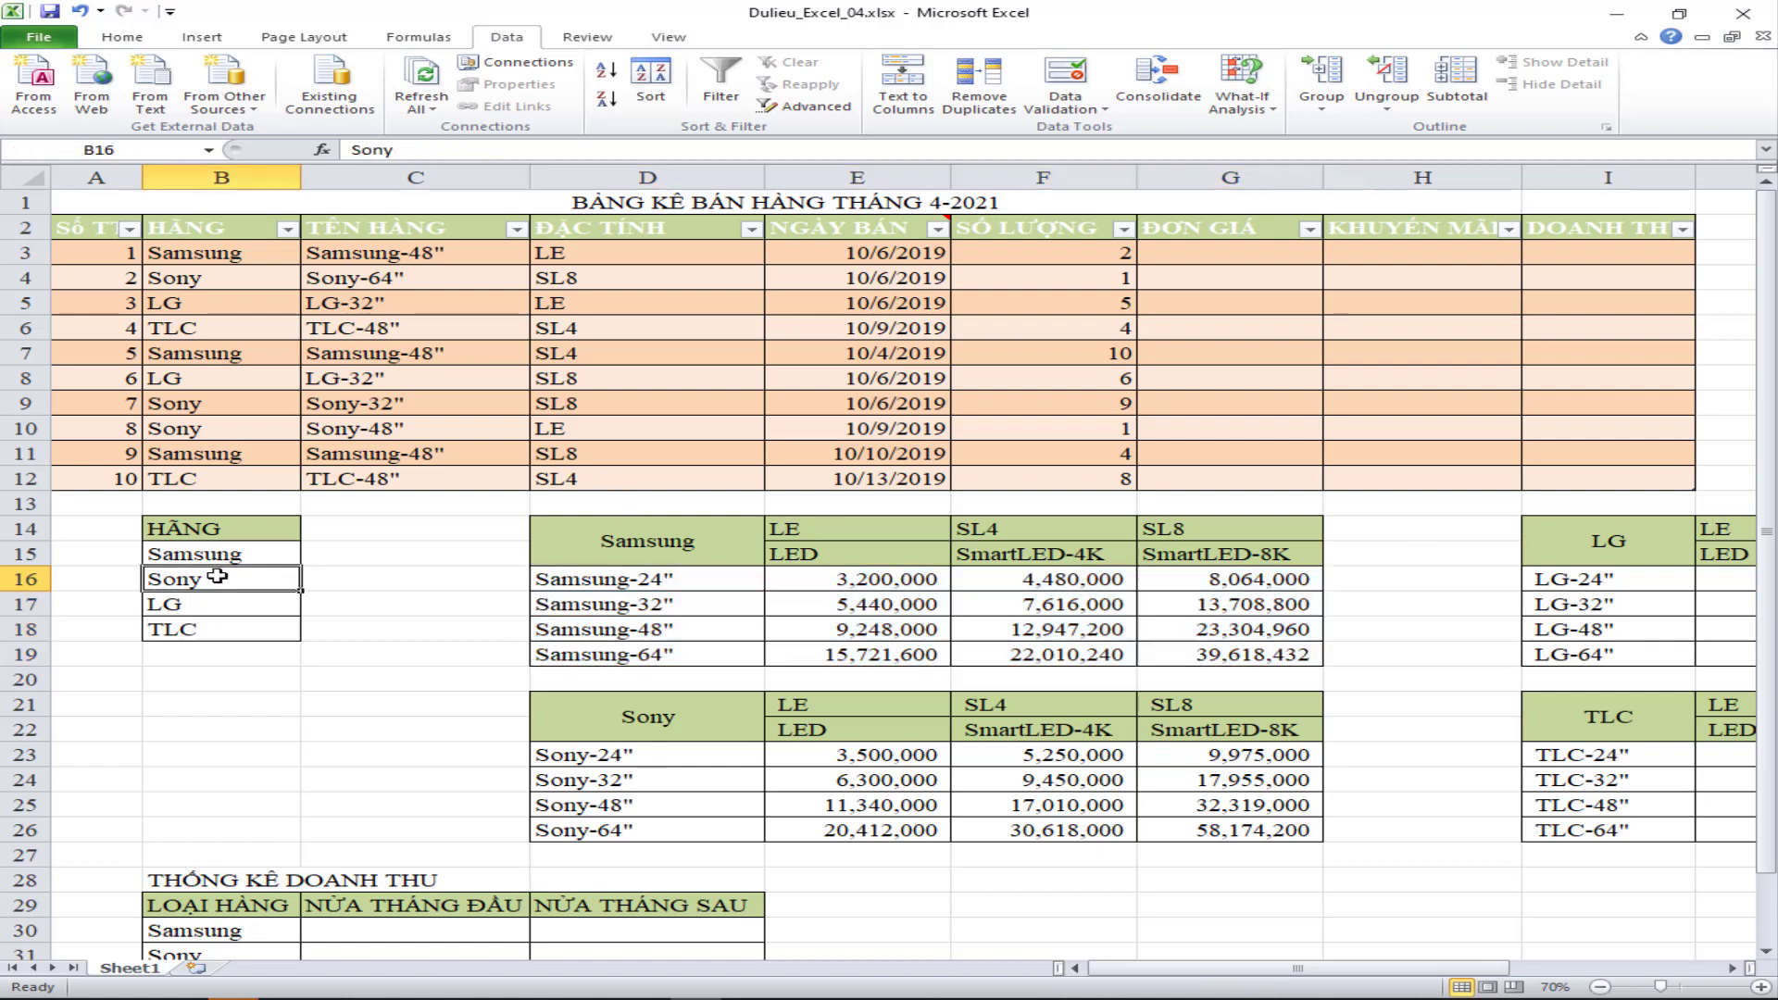
{"action": "double_click", "coordinate": [370, 149]}
{"action": "right_click", "coordinate": [372, 150]}
{"action": "left_click", "coordinate": [435, 190]}
{"action": "left_click_drag", "start_coordinate": [629, 755], "coordinate": [1231, 830]}
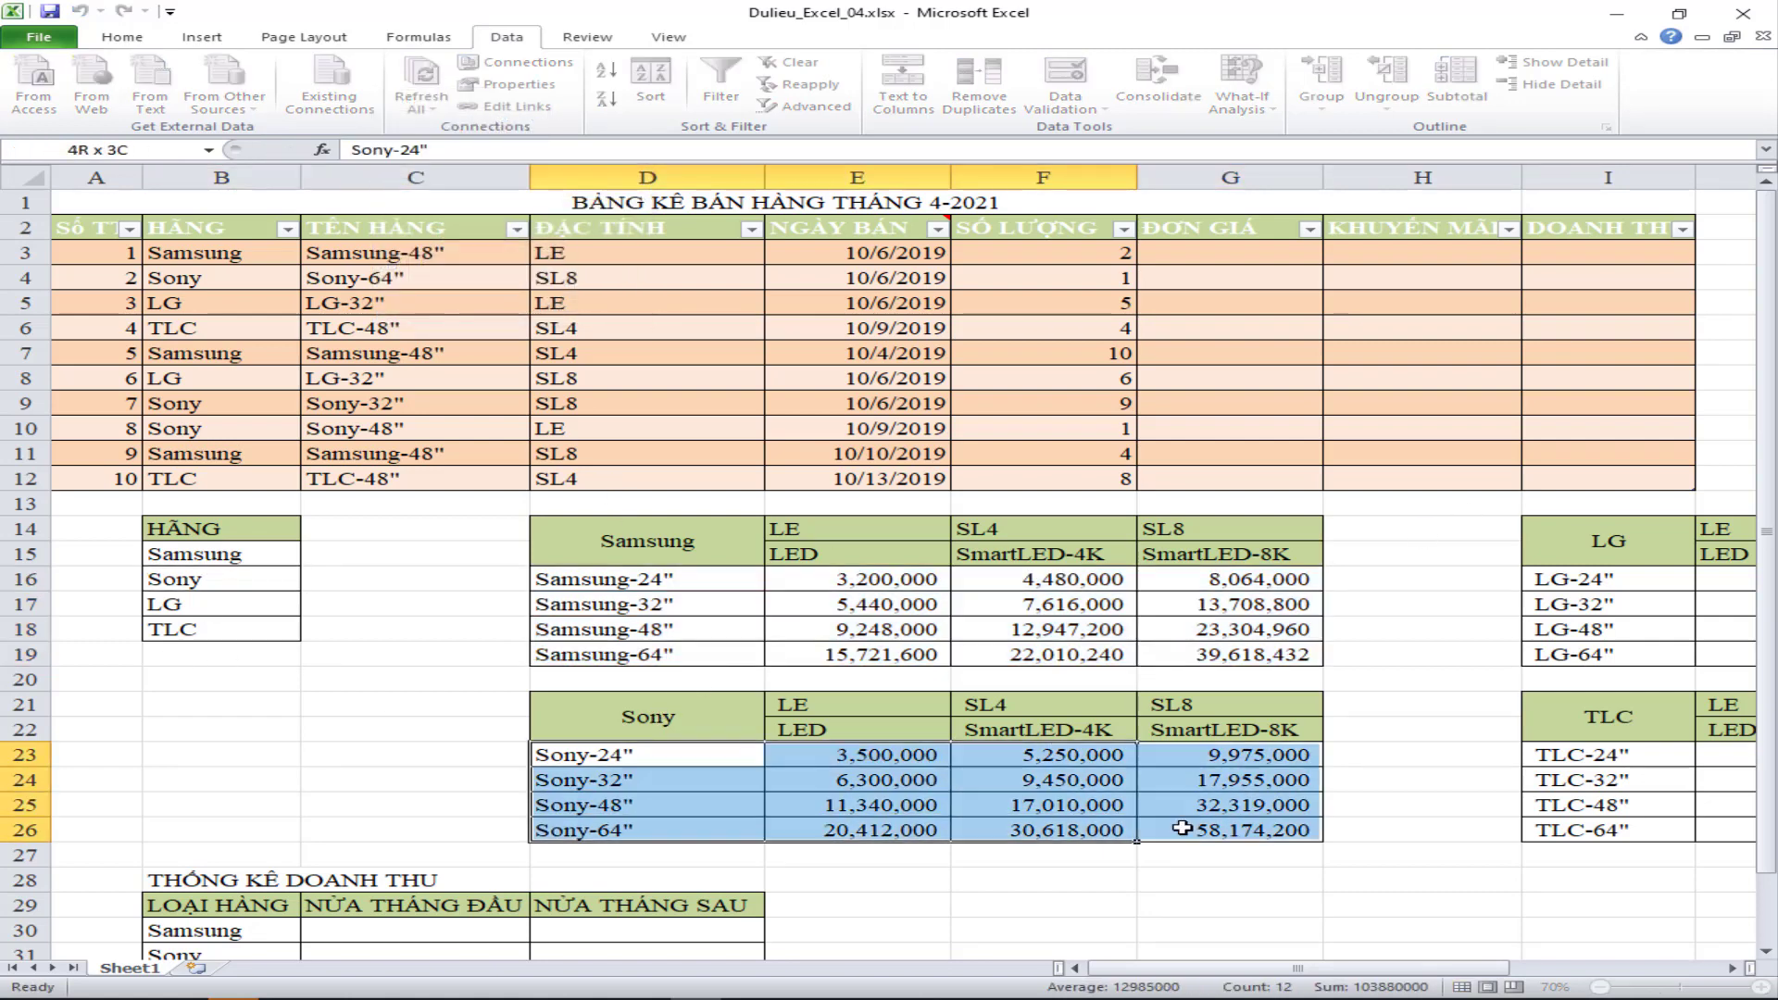
{"action": "left_click", "coordinate": [137, 155]}
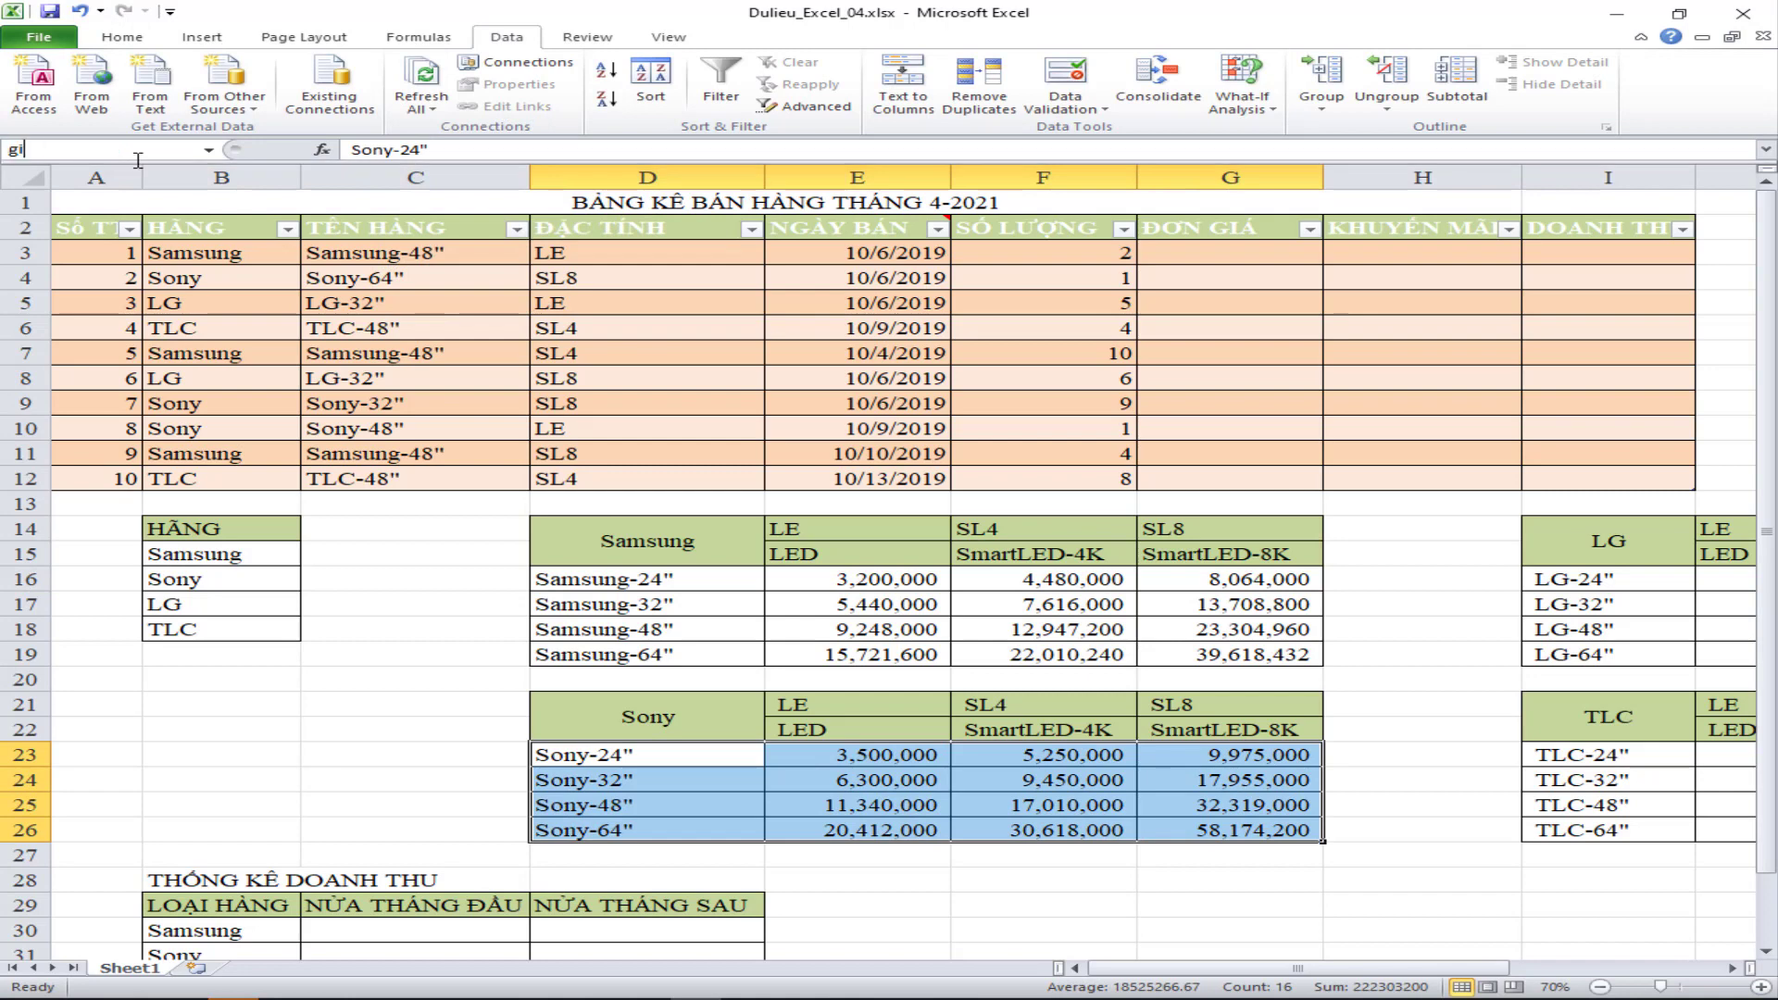
{"action": "type", "text": "giaSony"}
{"action": "key", "text": "Return"}
- Name the LG price table I16:L19 giaLG
{"action": "left_click", "coordinate": [189, 604]}
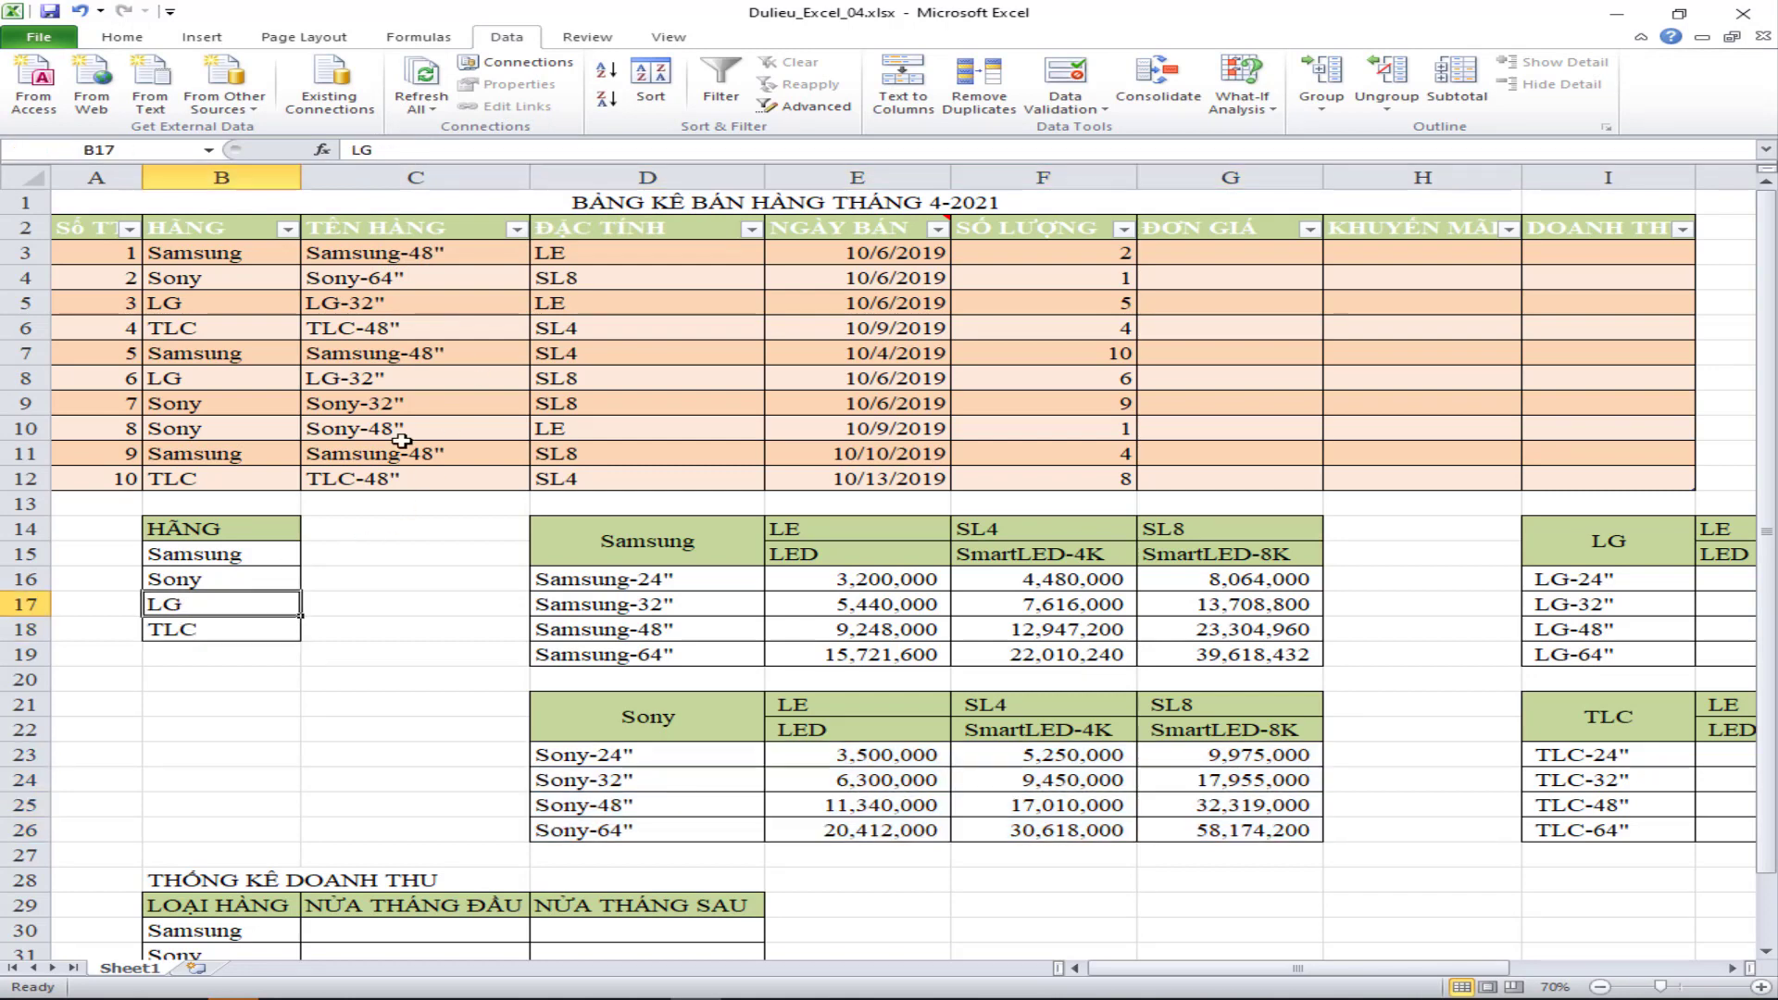
{"action": "double_click", "coordinate": [361, 149]}
{"action": "right_click", "coordinate": [363, 149]}
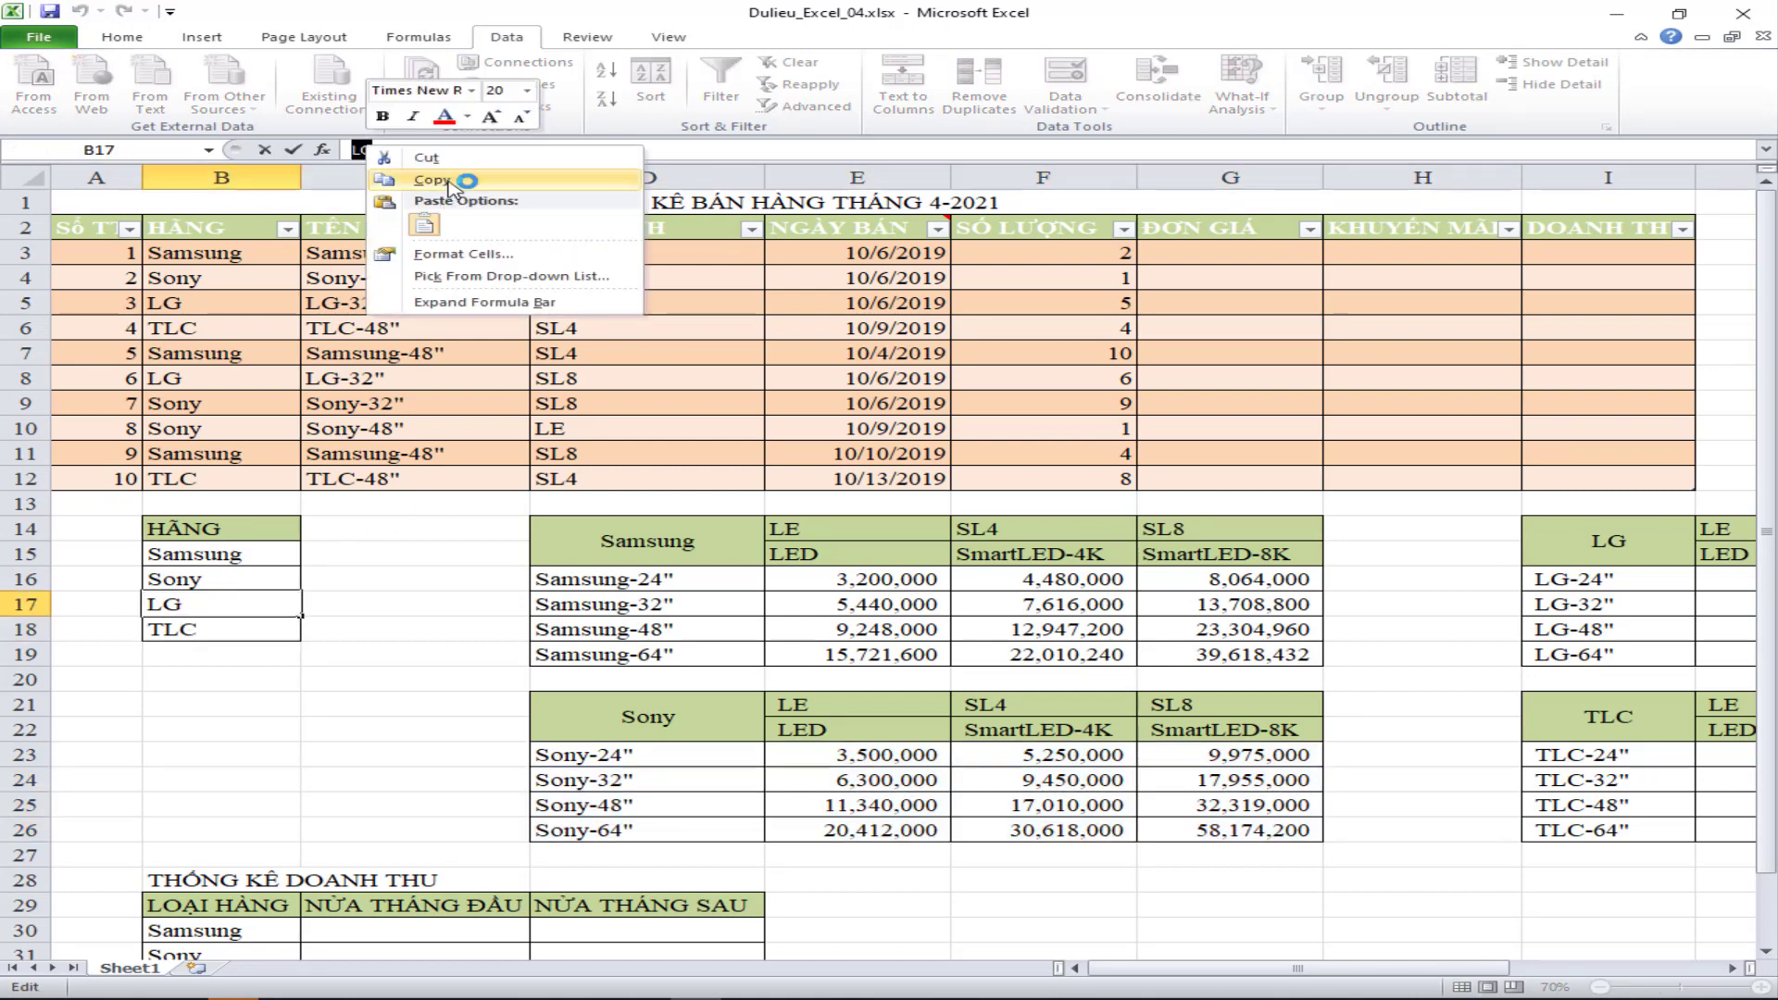
{"action": "left_click", "coordinate": [432, 179]}
{"action": "mouse_move", "coordinate": [1608, 578]}
{"action": "left_mouse_down"}
{"action": "mouse_move", "coordinate": [1394, 628]}
{"action": "mouse_move", "coordinate": [1394, 654]}
{"action": "left_mouse_up"}
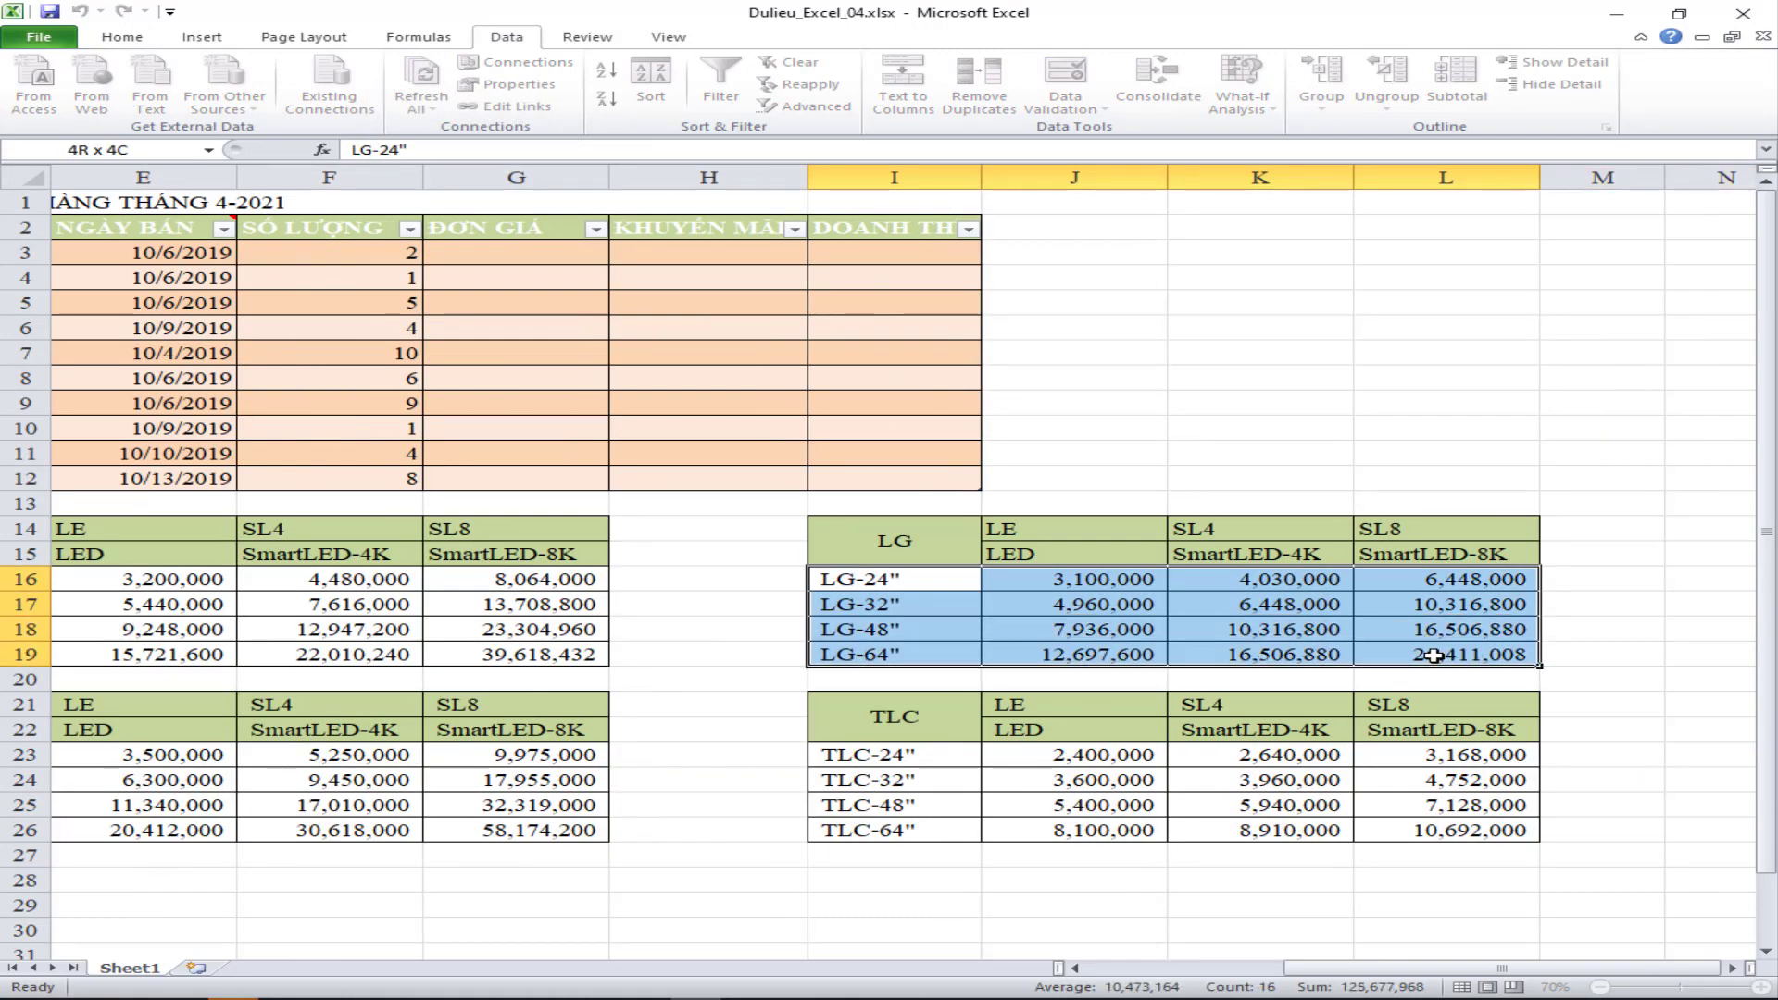
{"action": "left_click", "coordinate": [148, 152]}
{"action": "type", "text": "giaLG"}
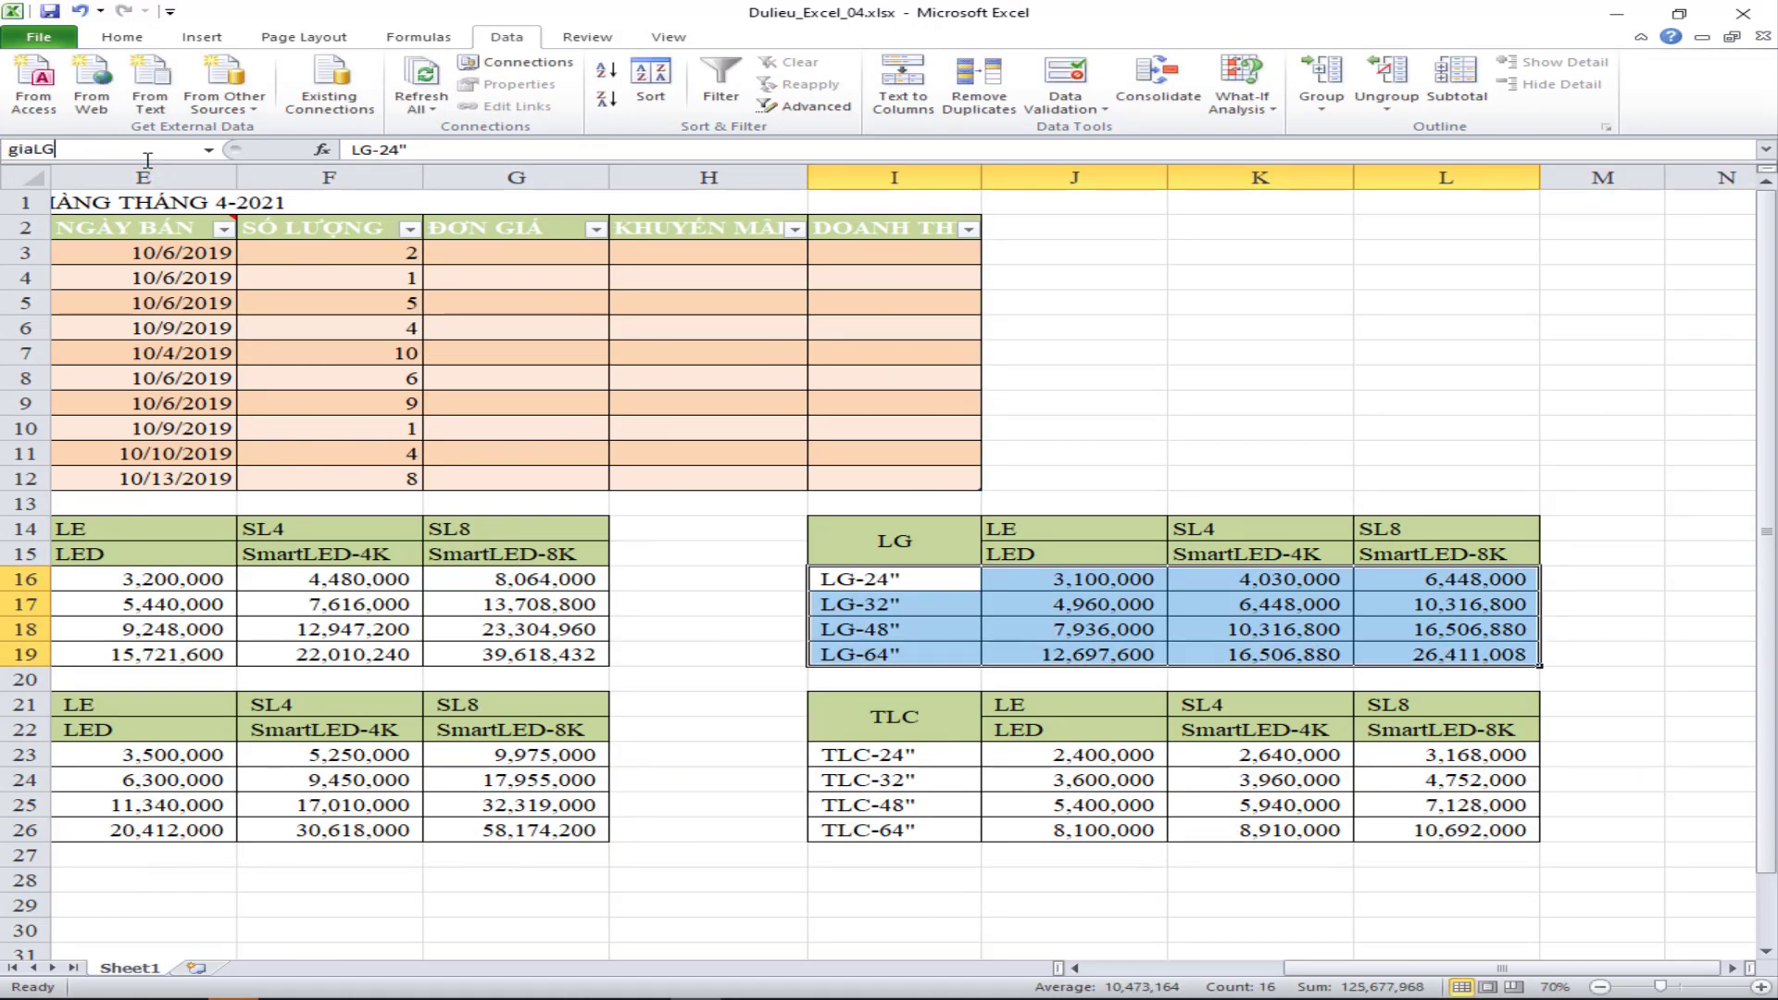
{"action": "key", "text": "Return"}
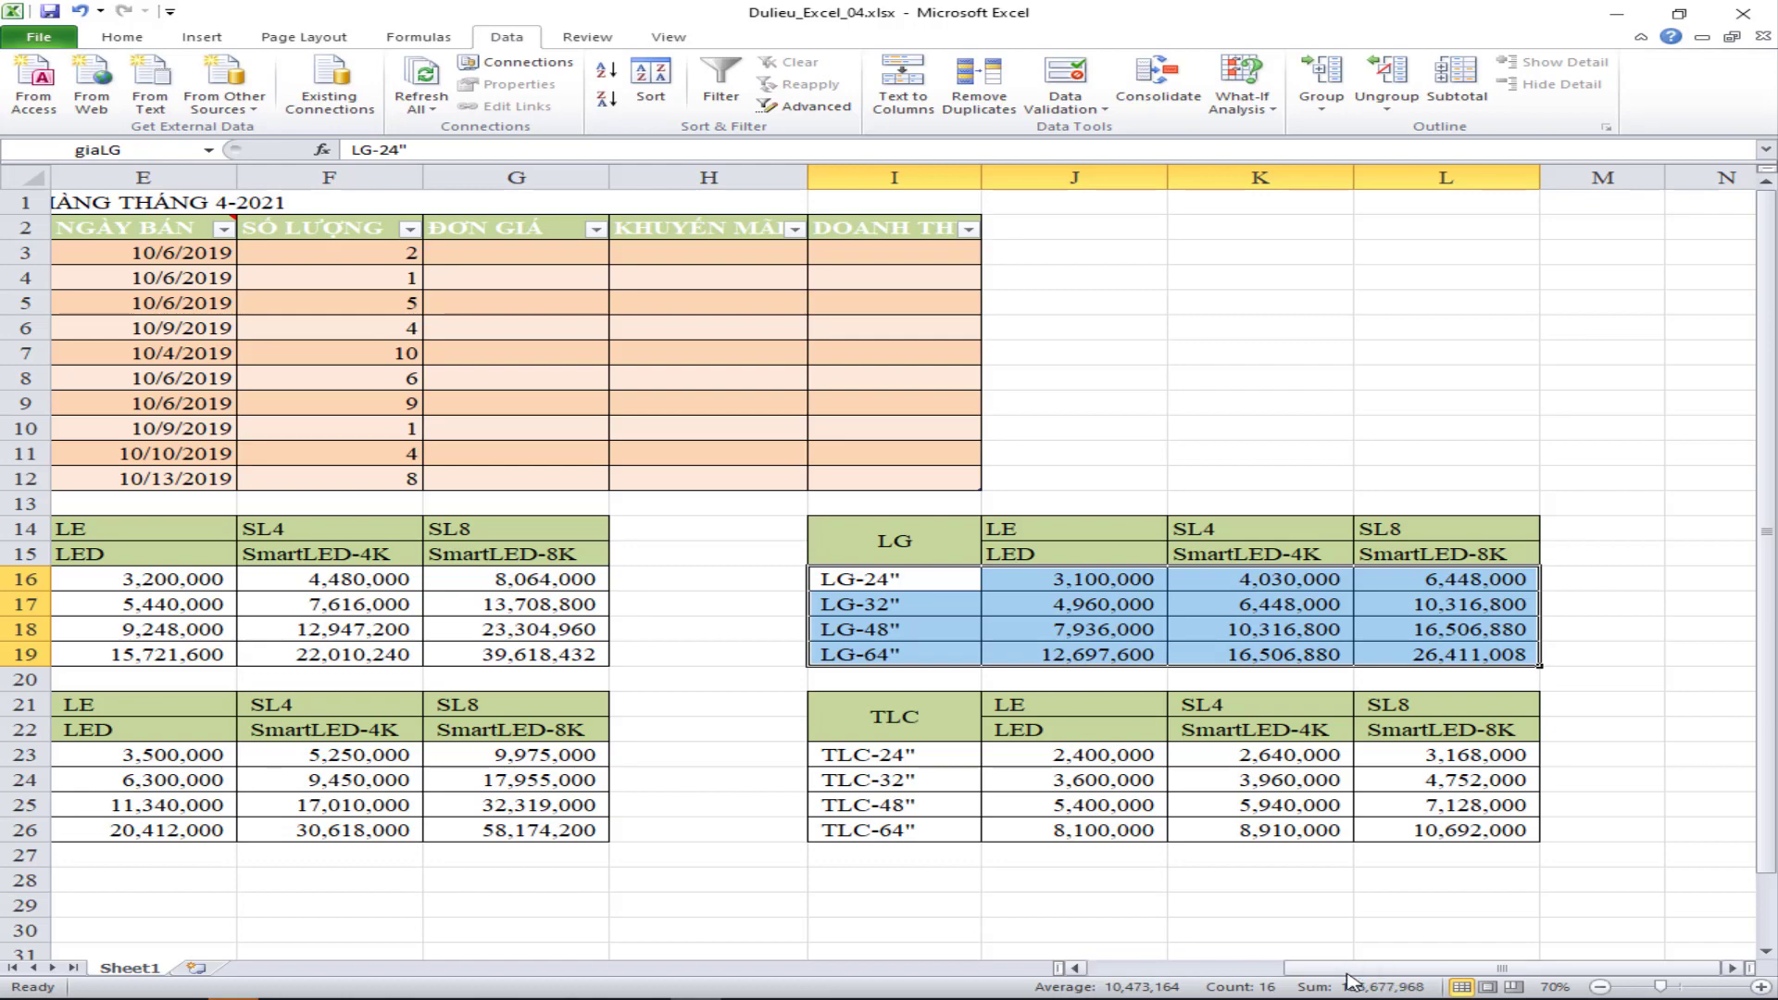
- Name the TLC price table I23:L26 giaTLC
{"action": "left_click_drag", "start_coordinate": [1348, 969], "coordinate": [1153, 969]}
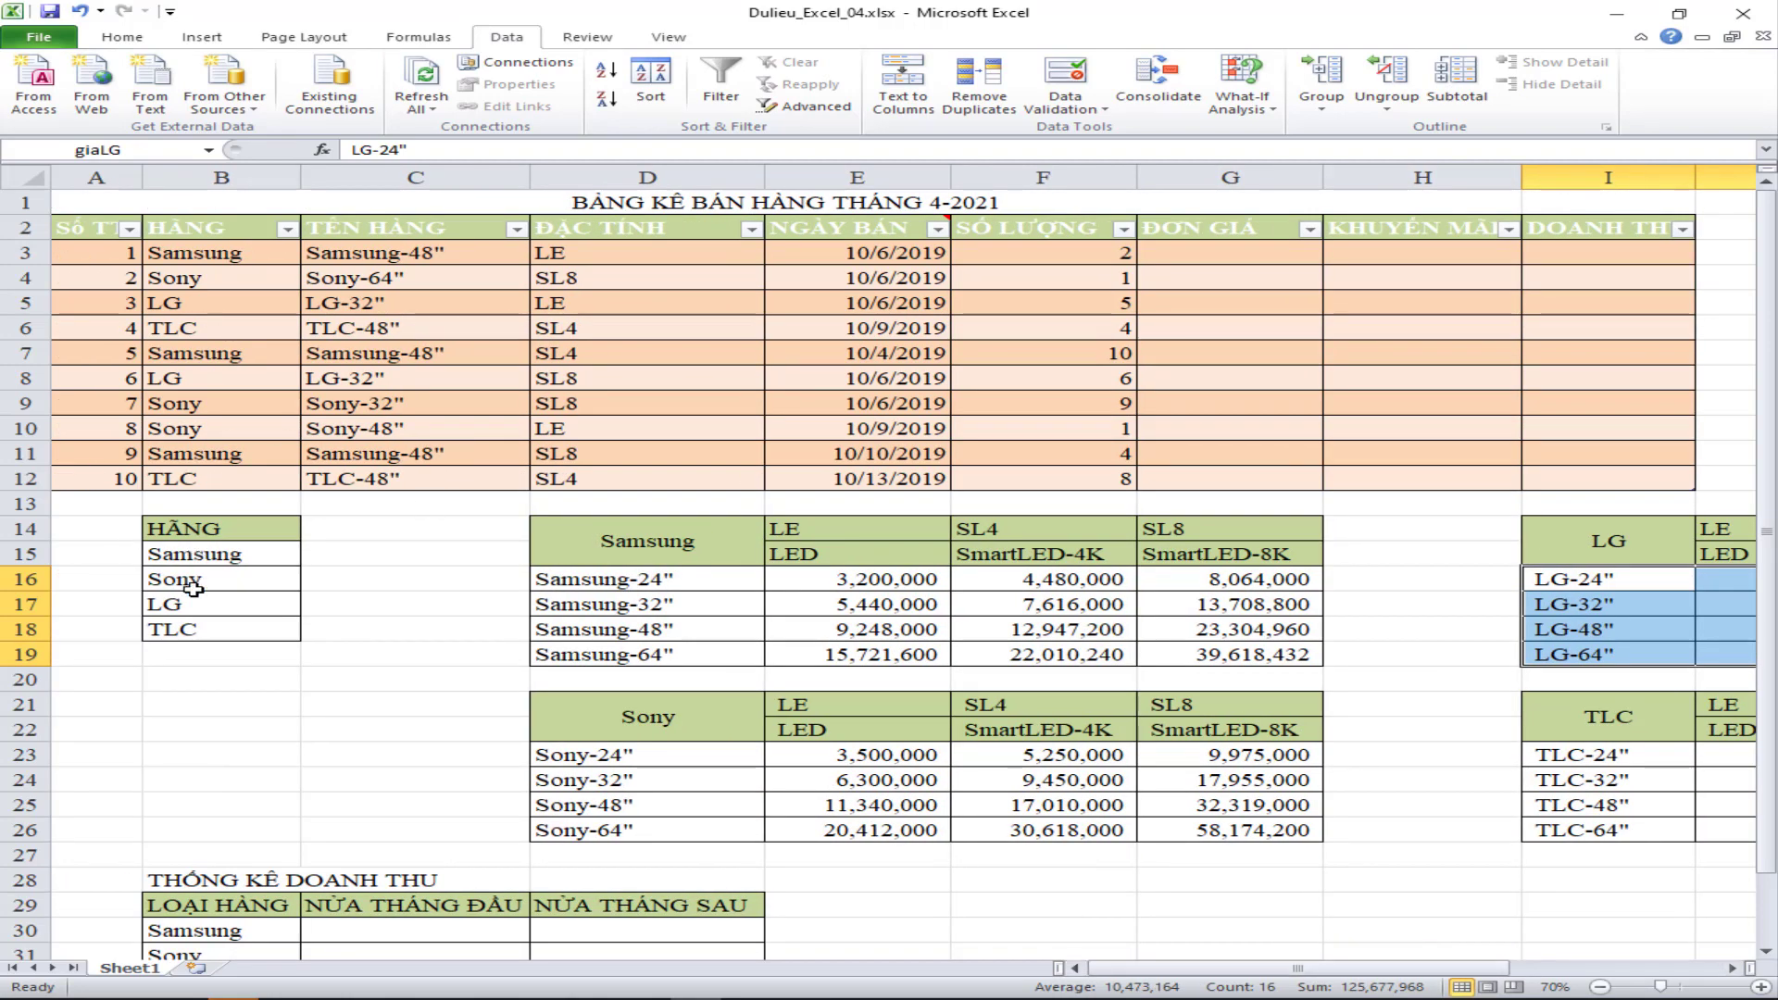
{"action": "left_click", "coordinate": [182, 634]}
{"action": "double_click", "coordinate": [365, 148]}
{"action": "right_click", "coordinate": [364, 148]}
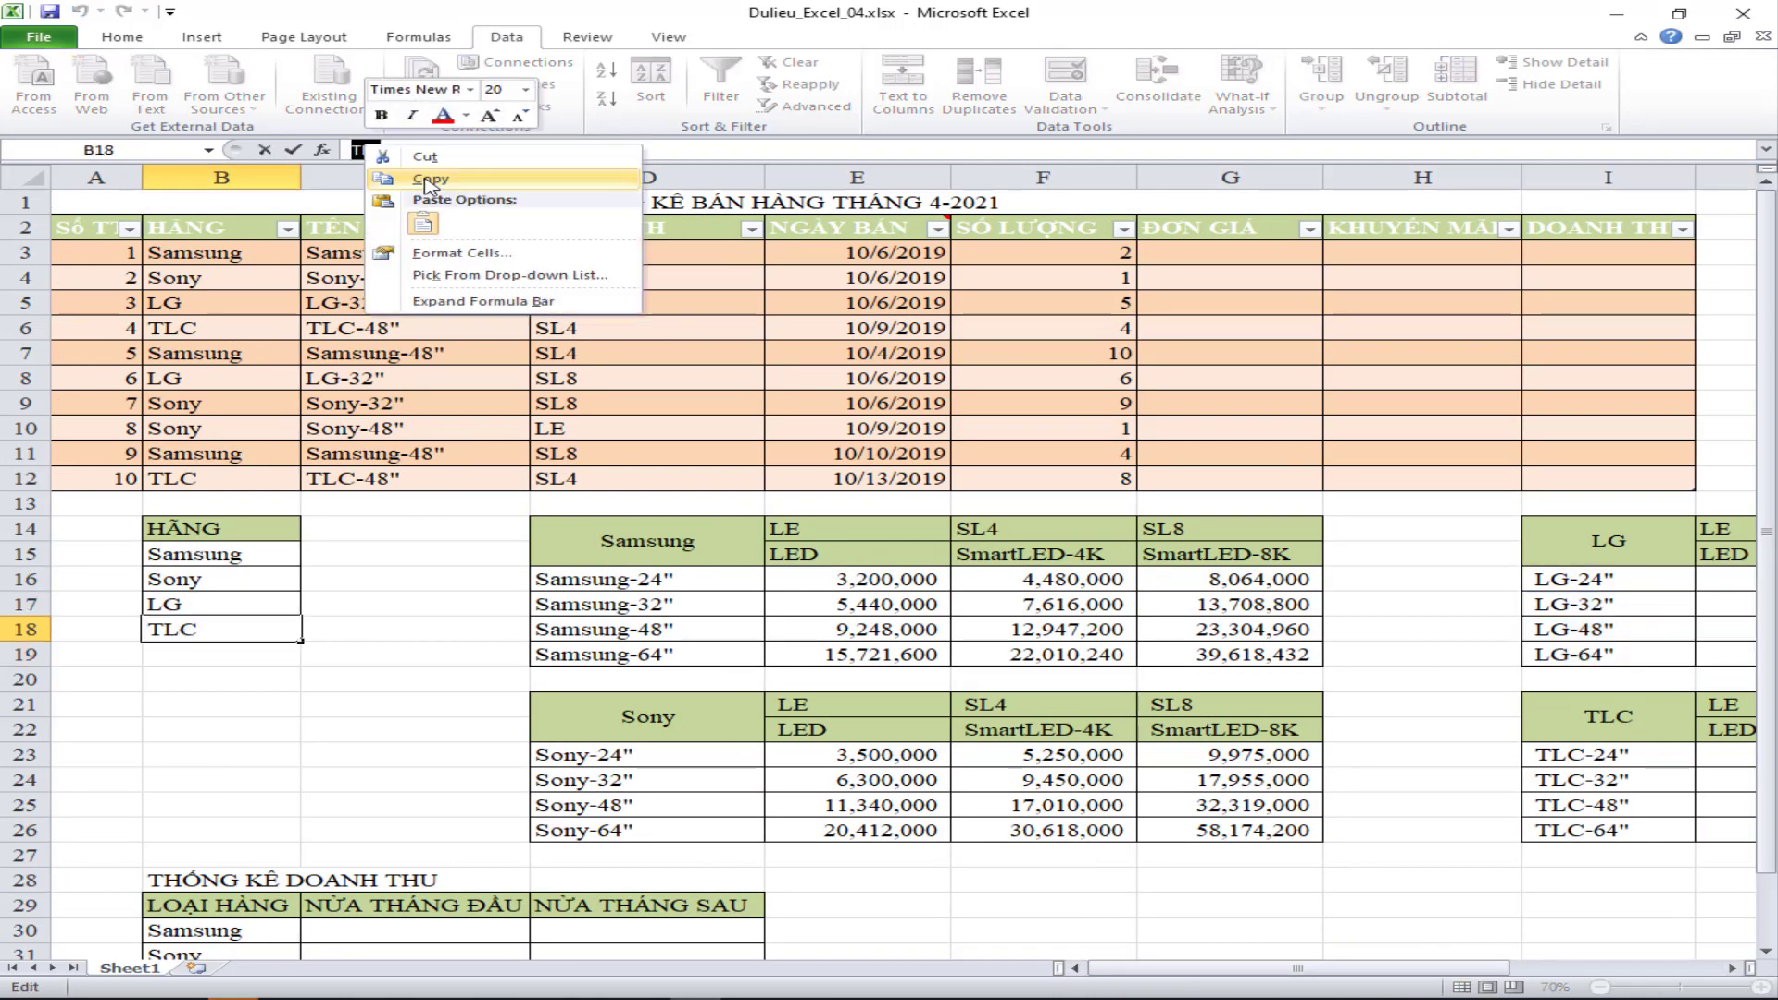
{"action": "left_click", "coordinate": [428, 181]}
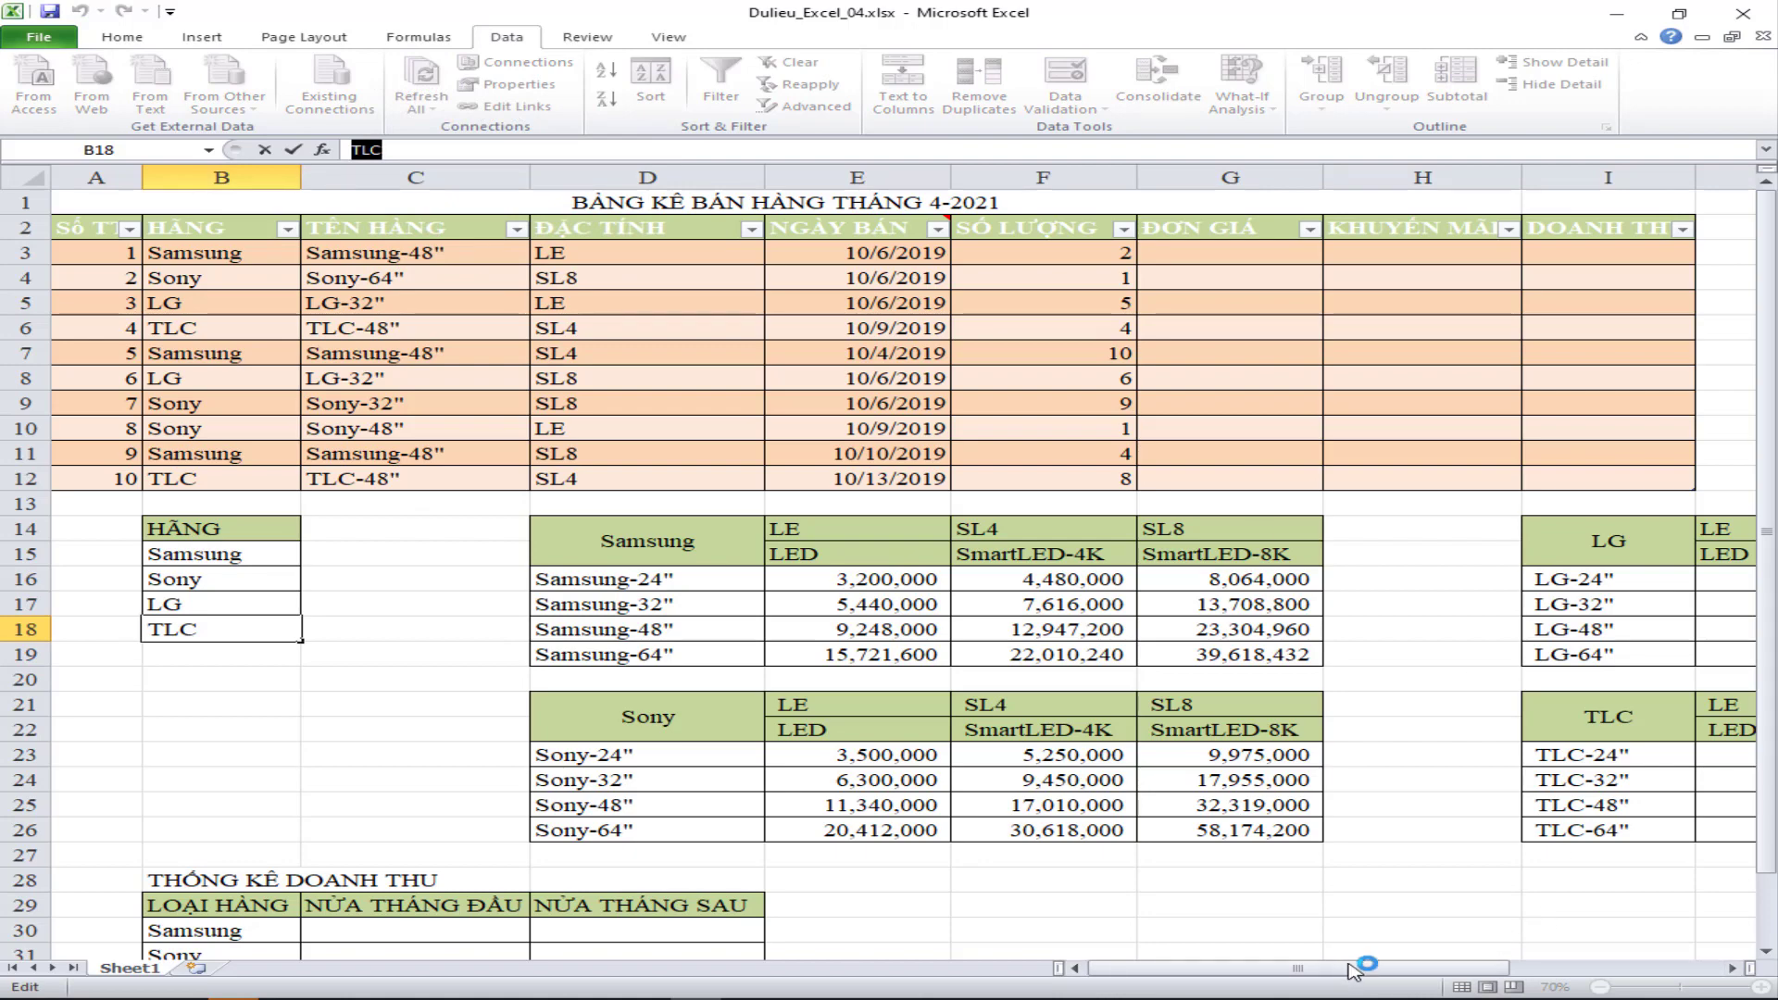
{"action": "left_click_drag", "start_coordinate": [1356, 969], "coordinate": [1574, 971]}
{"action": "left_click_drag", "start_coordinate": [926, 758], "coordinate": [1407, 824]}
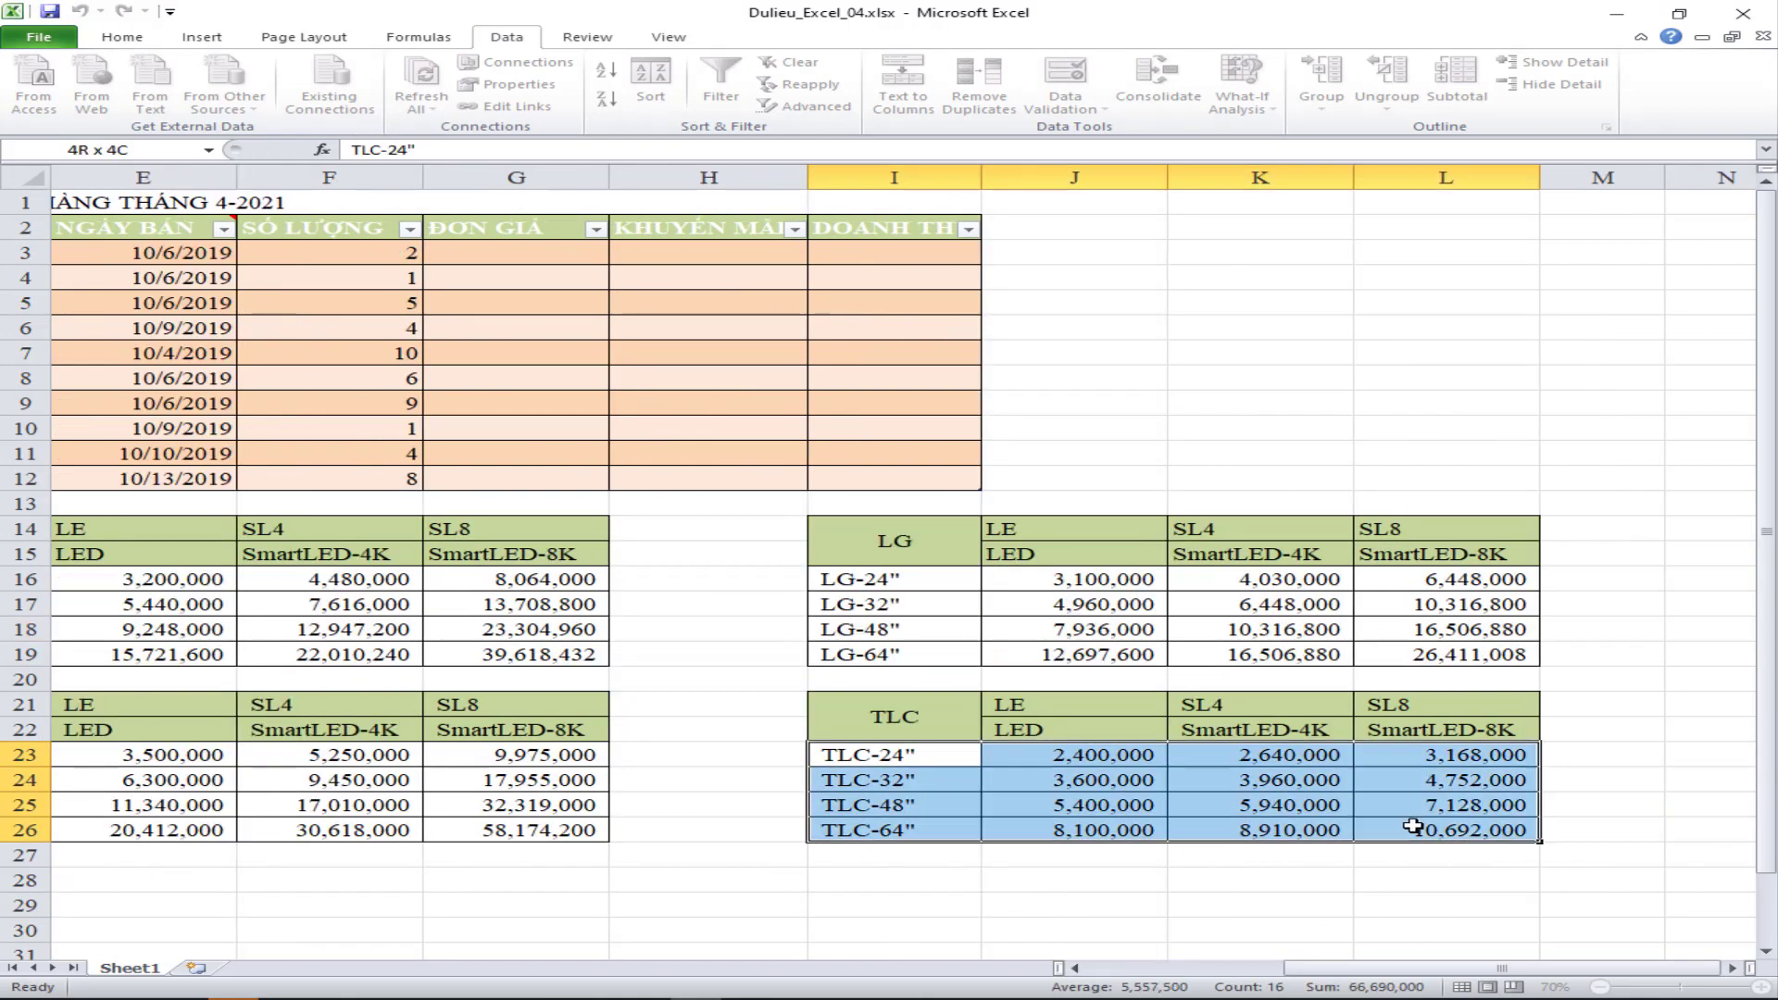
{"action": "type", "text": "giaTLC"}
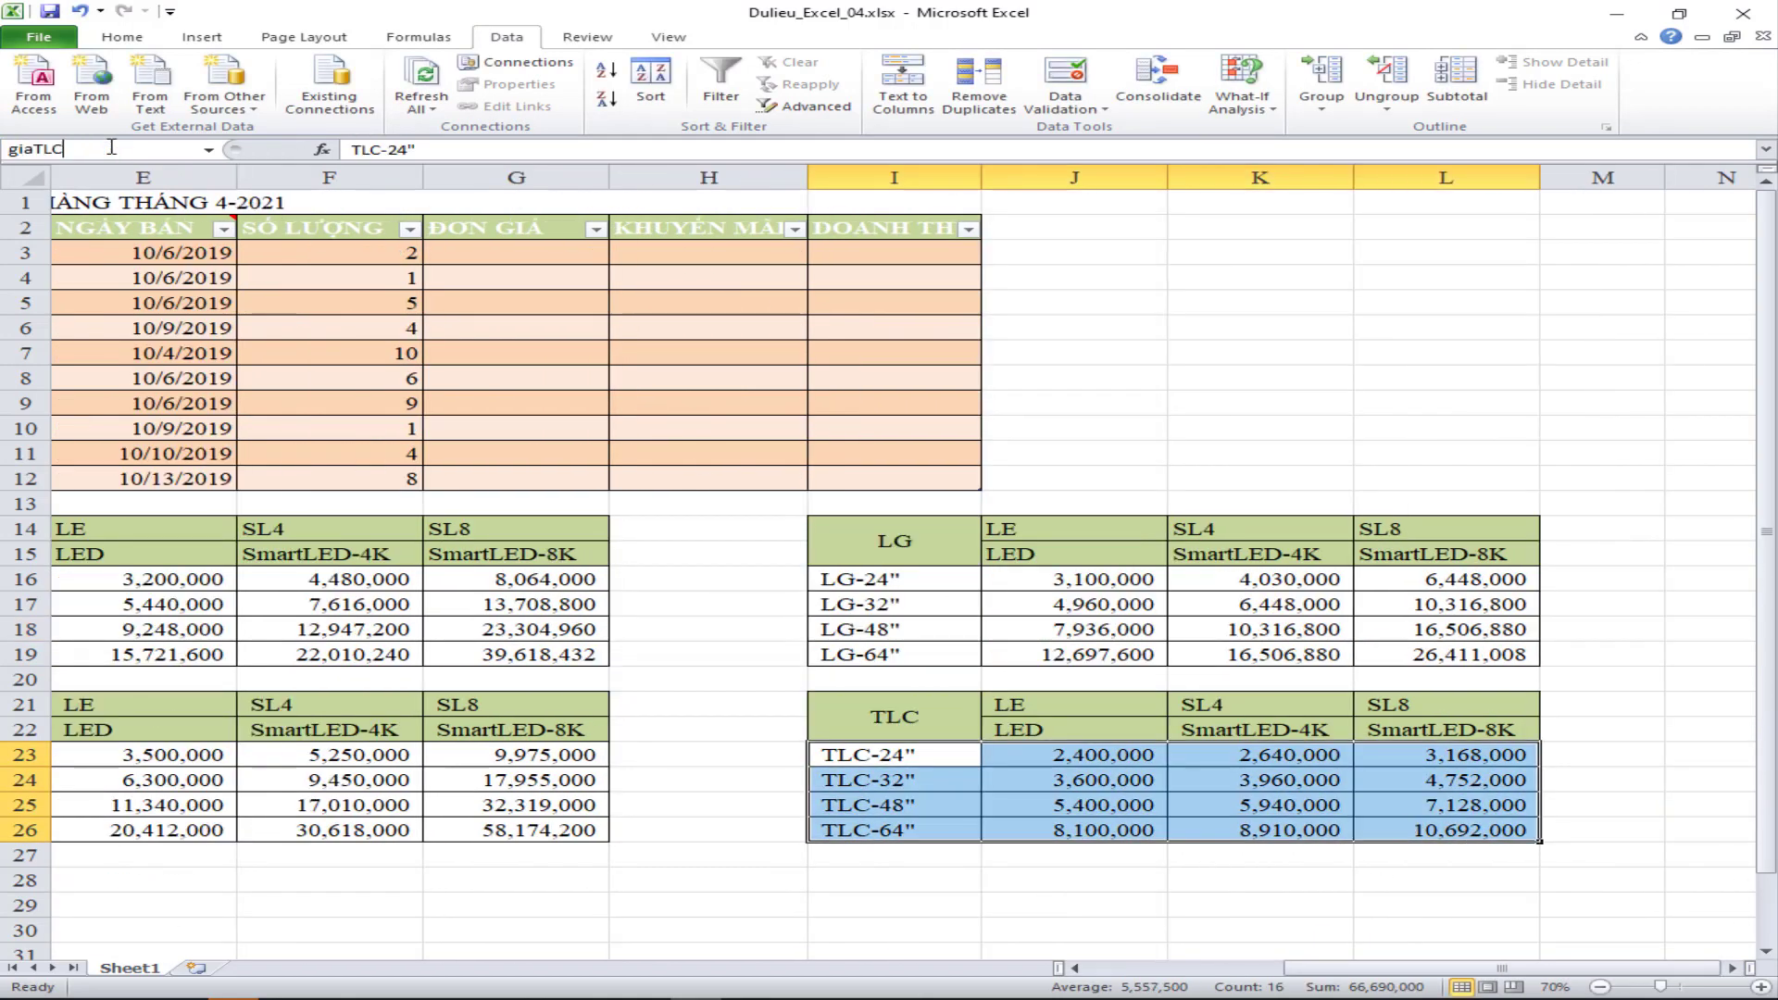
{"action": "key", "text": "Return"}
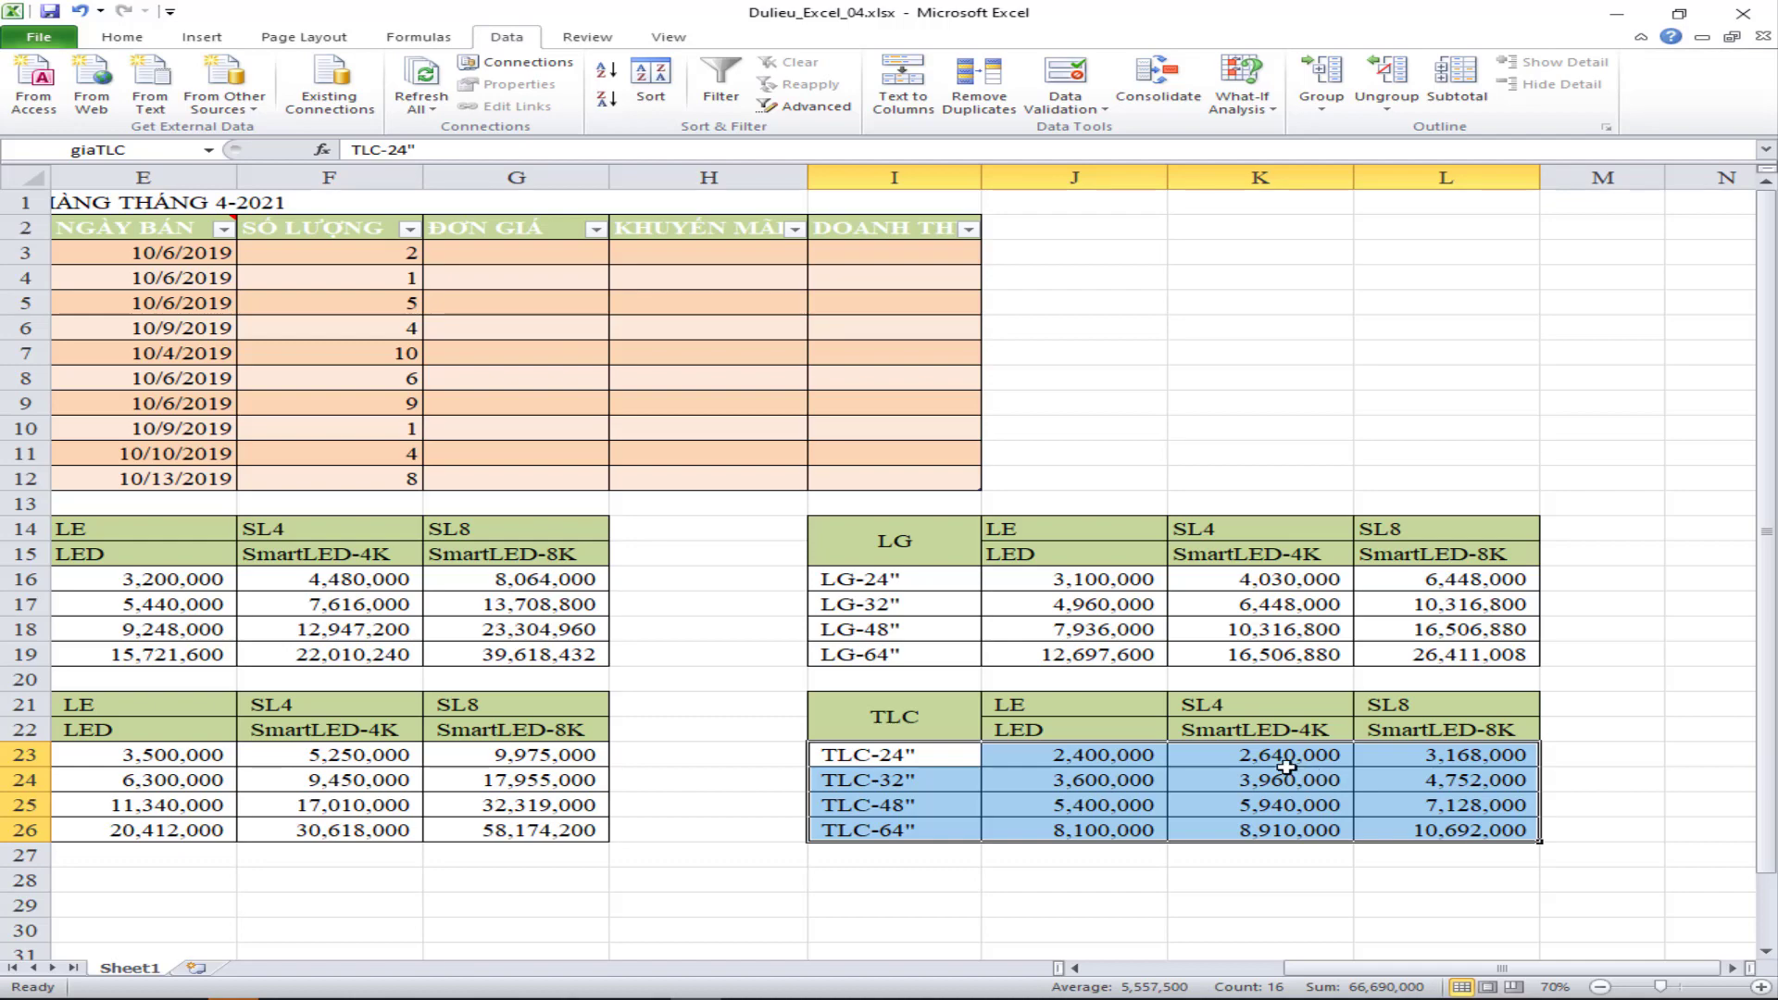
{"action": "left_click_drag", "start_coordinate": [1399, 968], "coordinate": [1178, 975]}
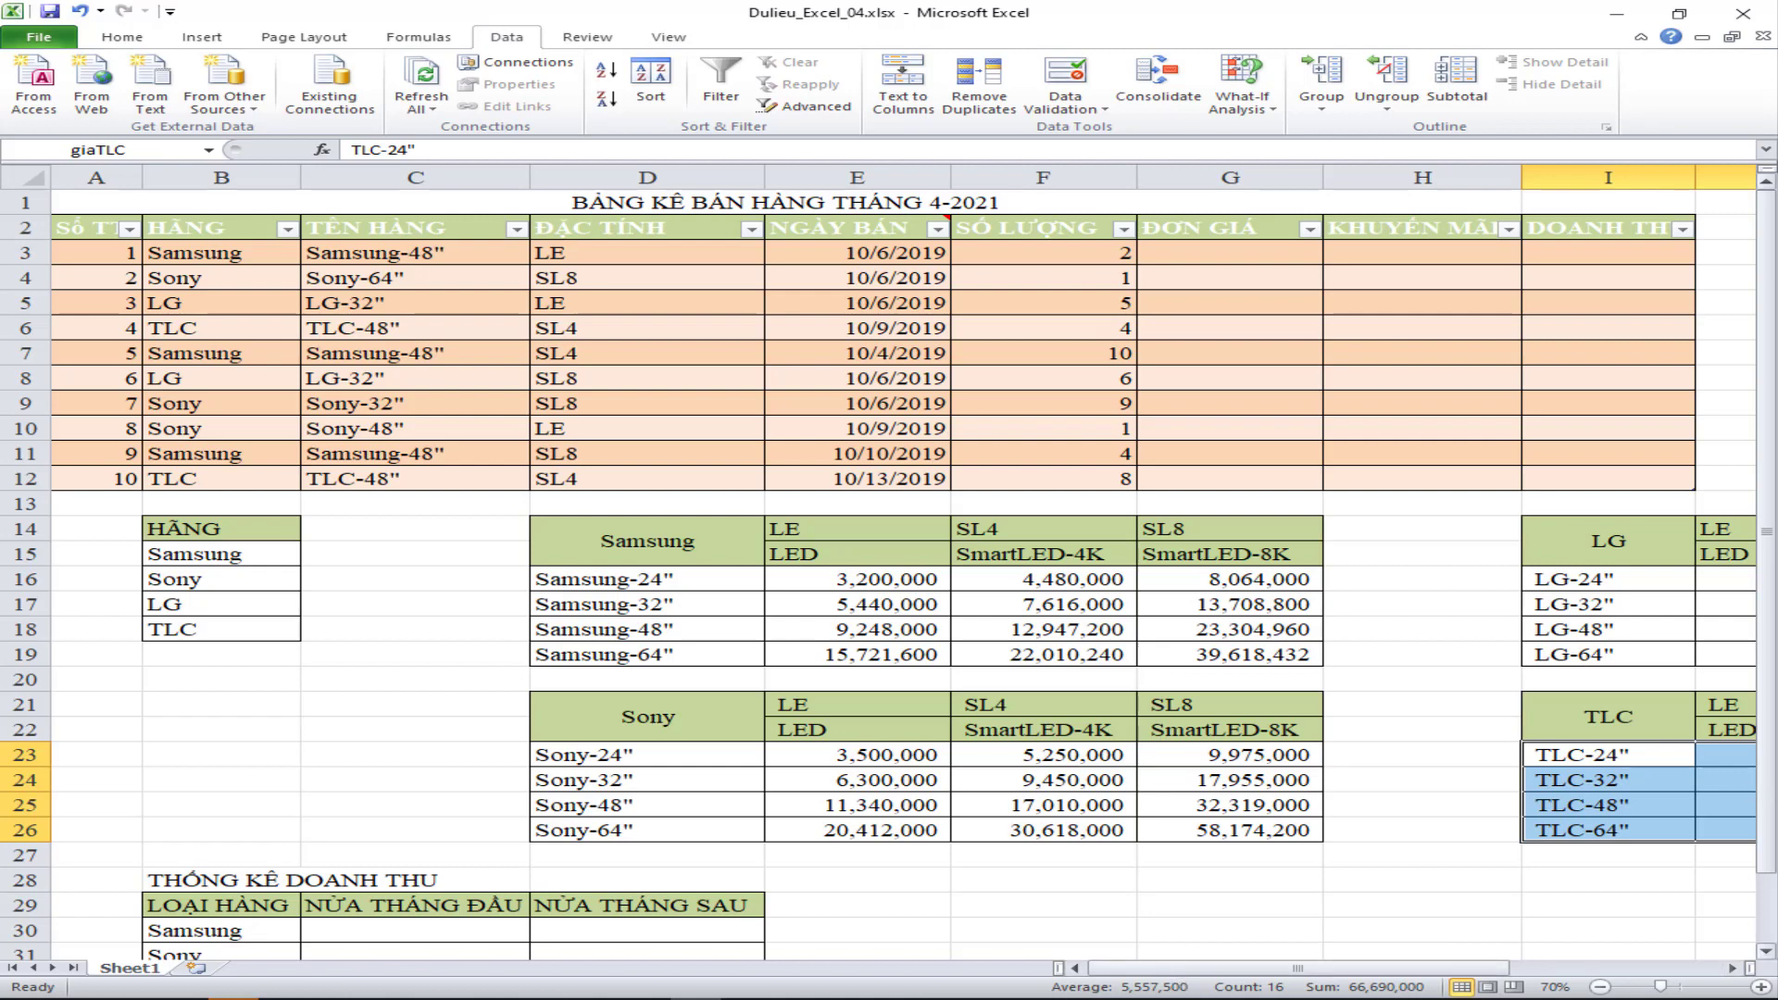
{"action": "left_click", "coordinate": [1222, 254]}
{"action": "type", "text": "="}
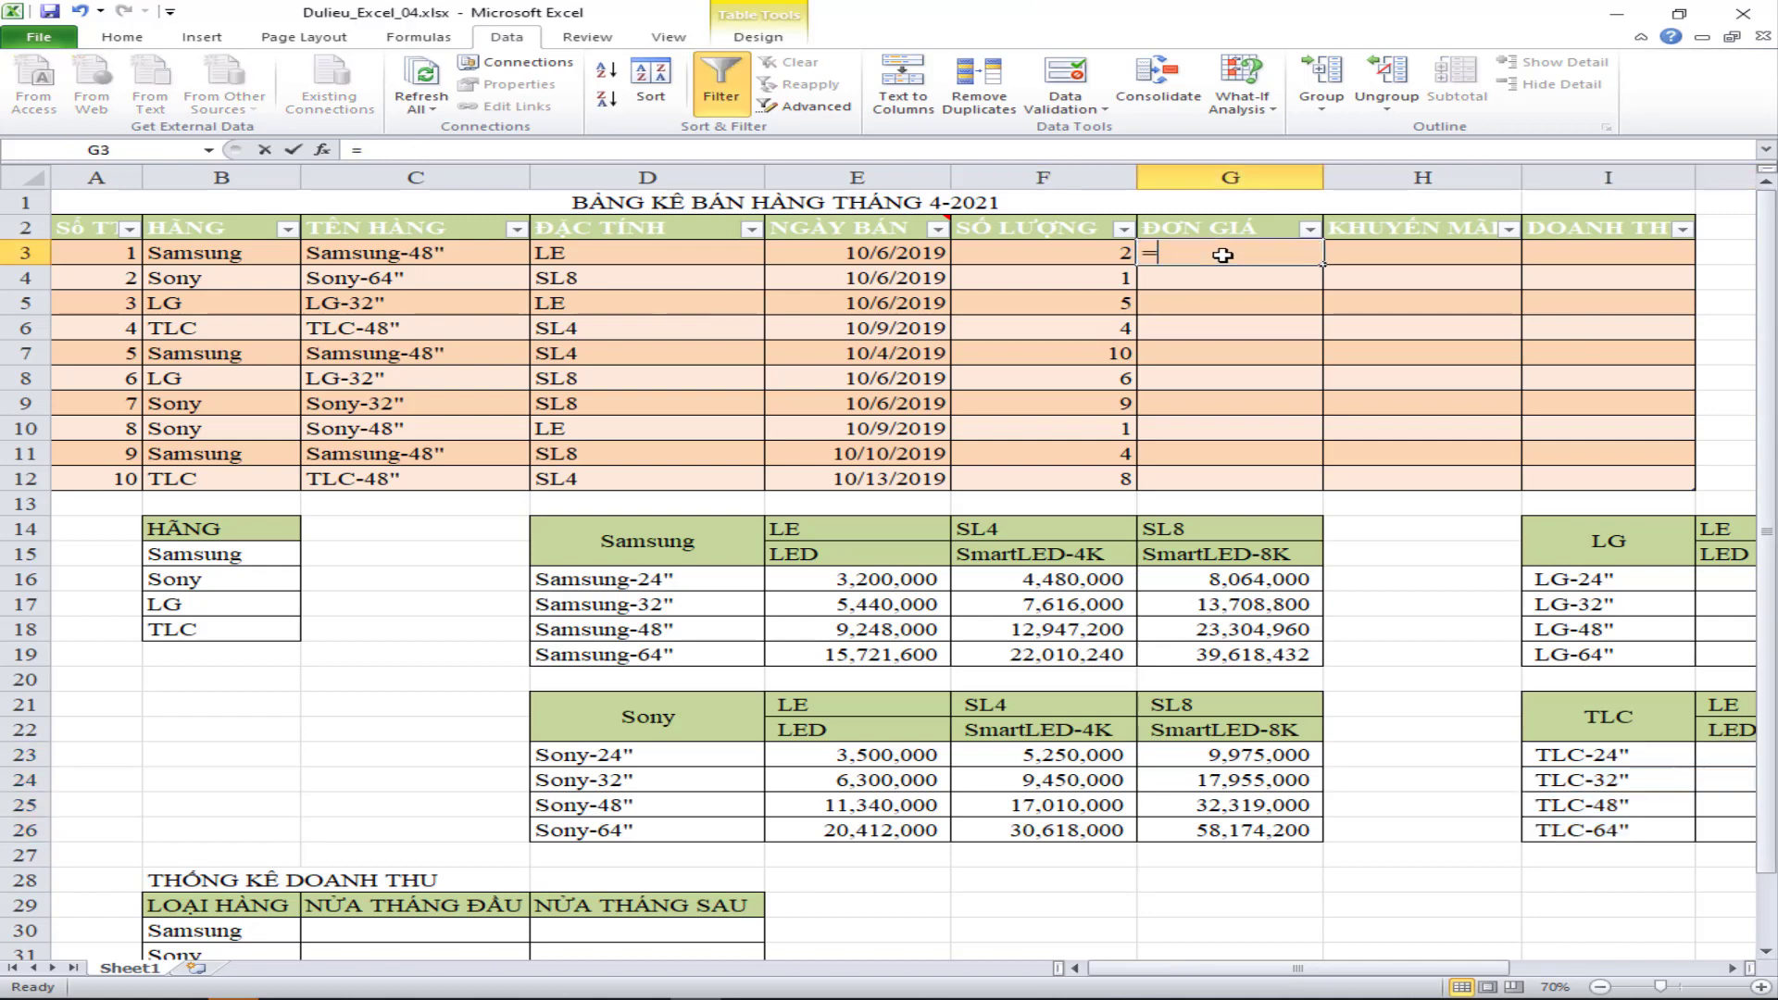
{"action": "type", "text": "INDEX"}
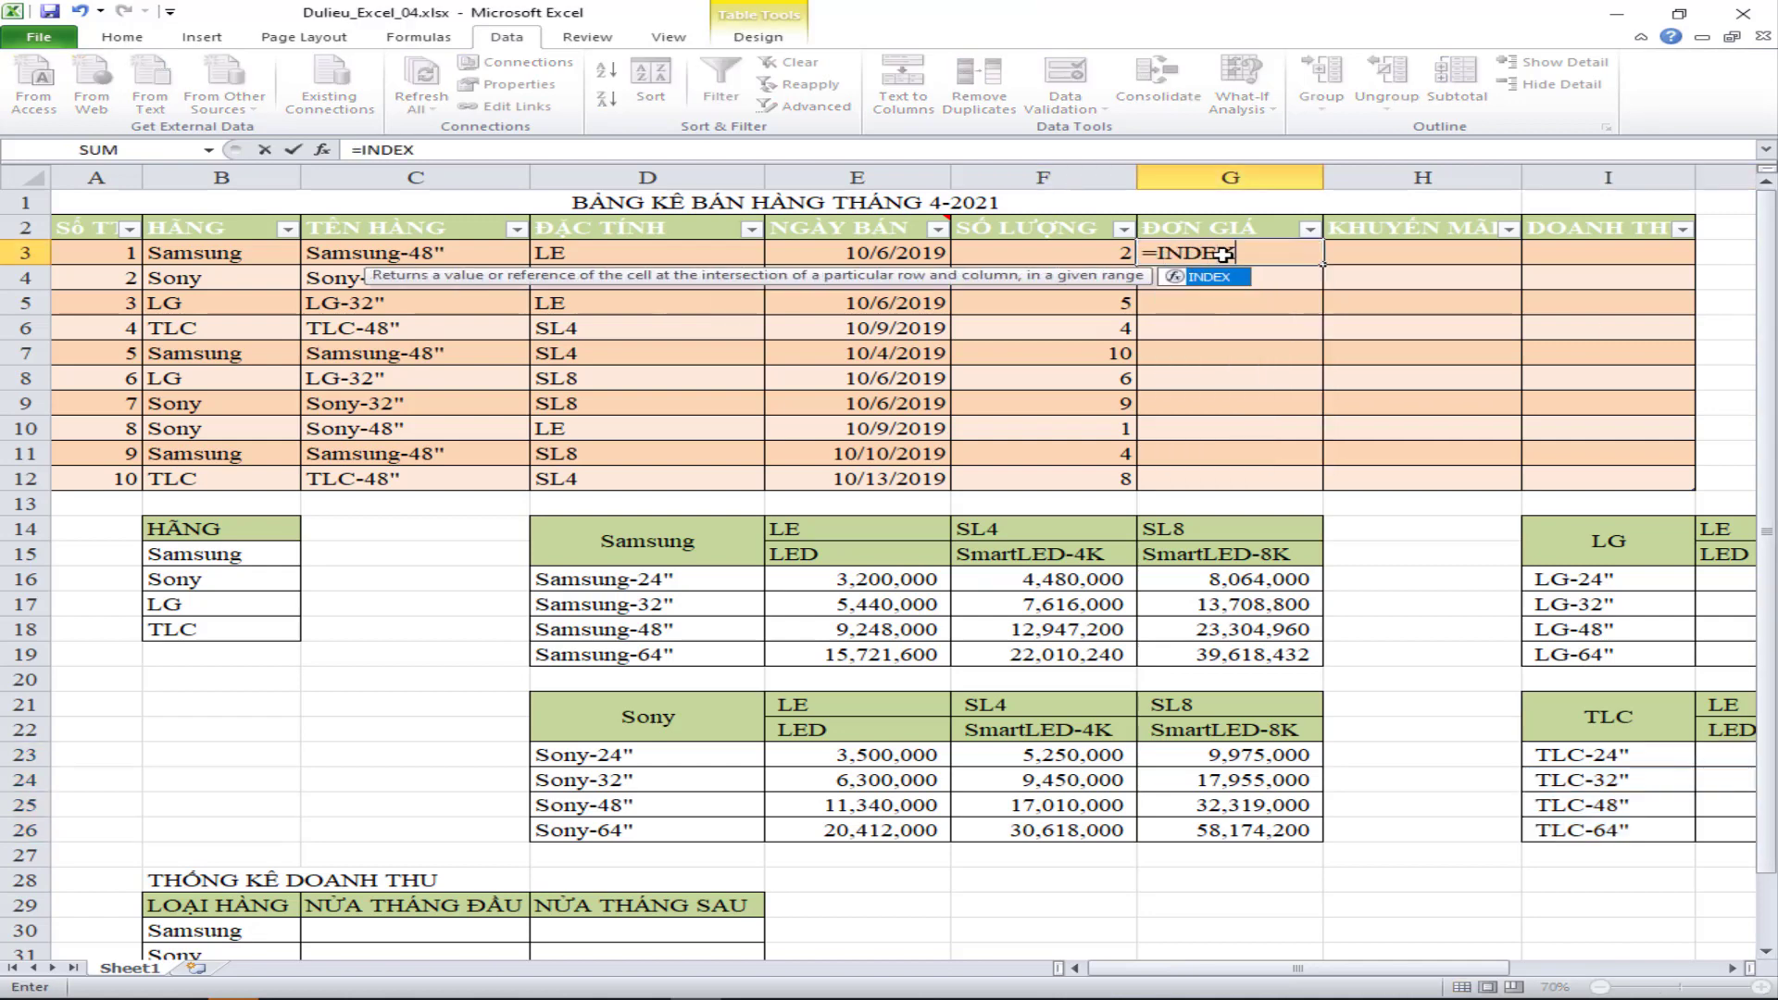
{"action": "type", "text": "("}
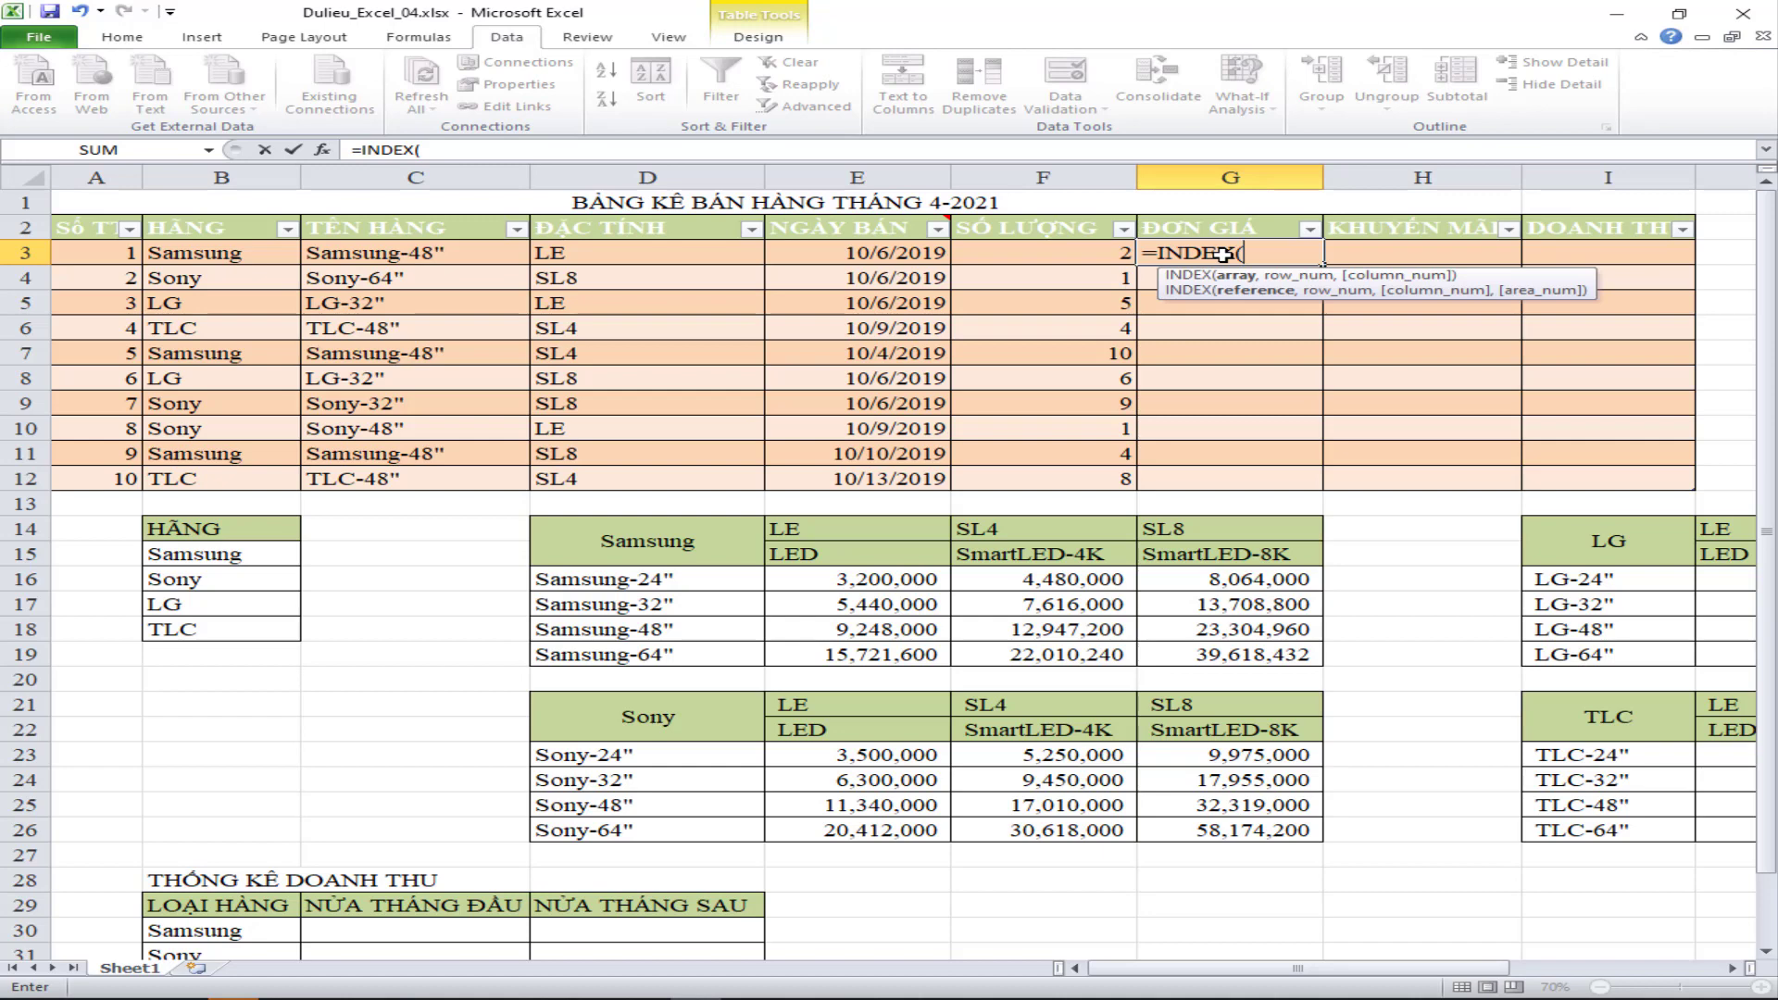
{"action": "type", "text": "INDIR"}
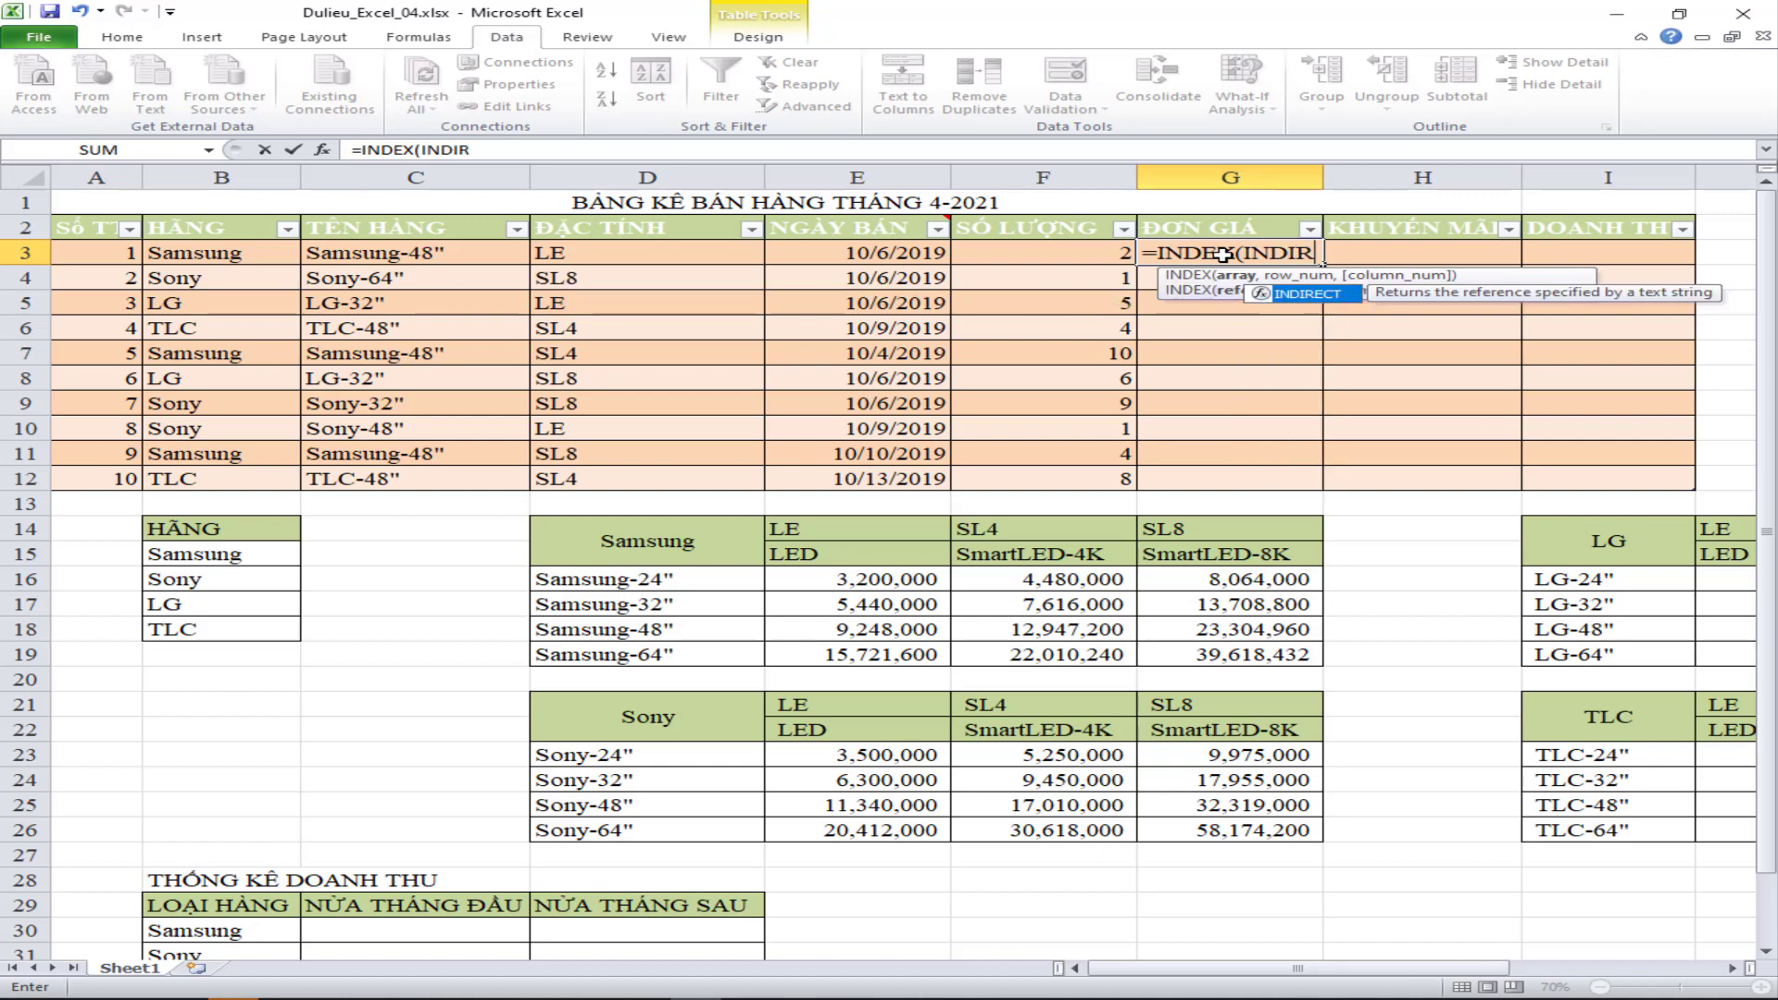
{"action": "type", "text": "ECT(\""}
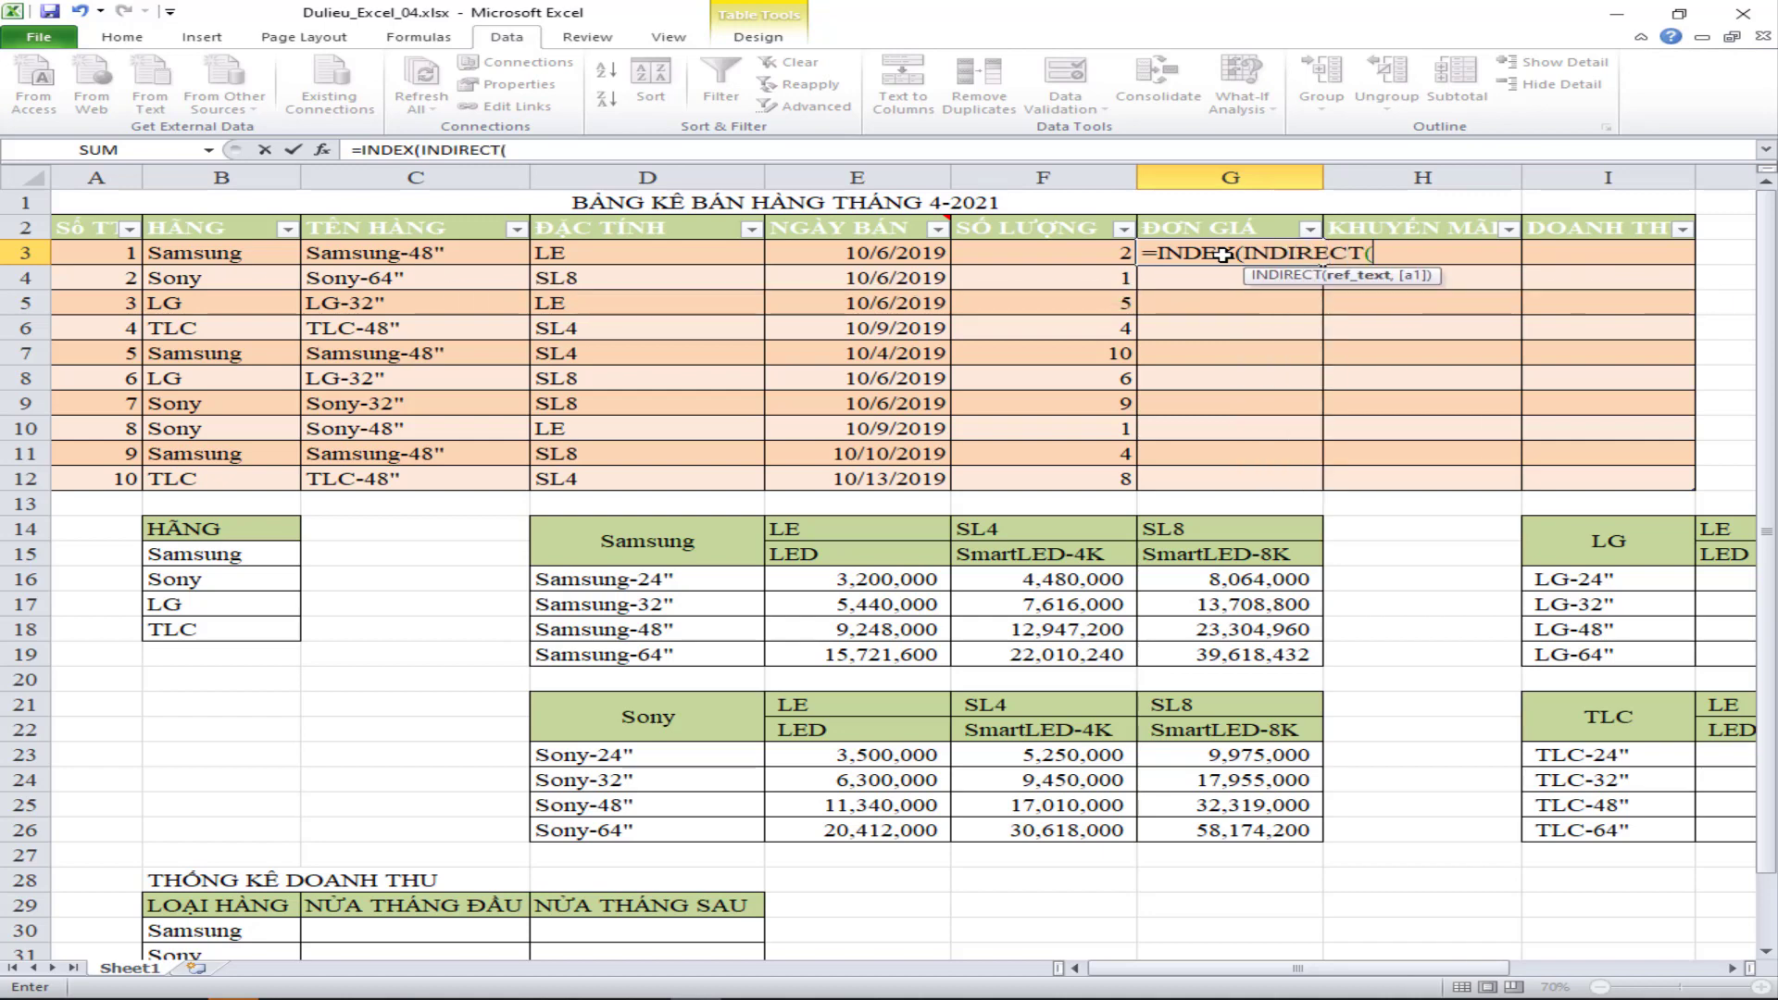
{"action": "type", "text": "gia\""}
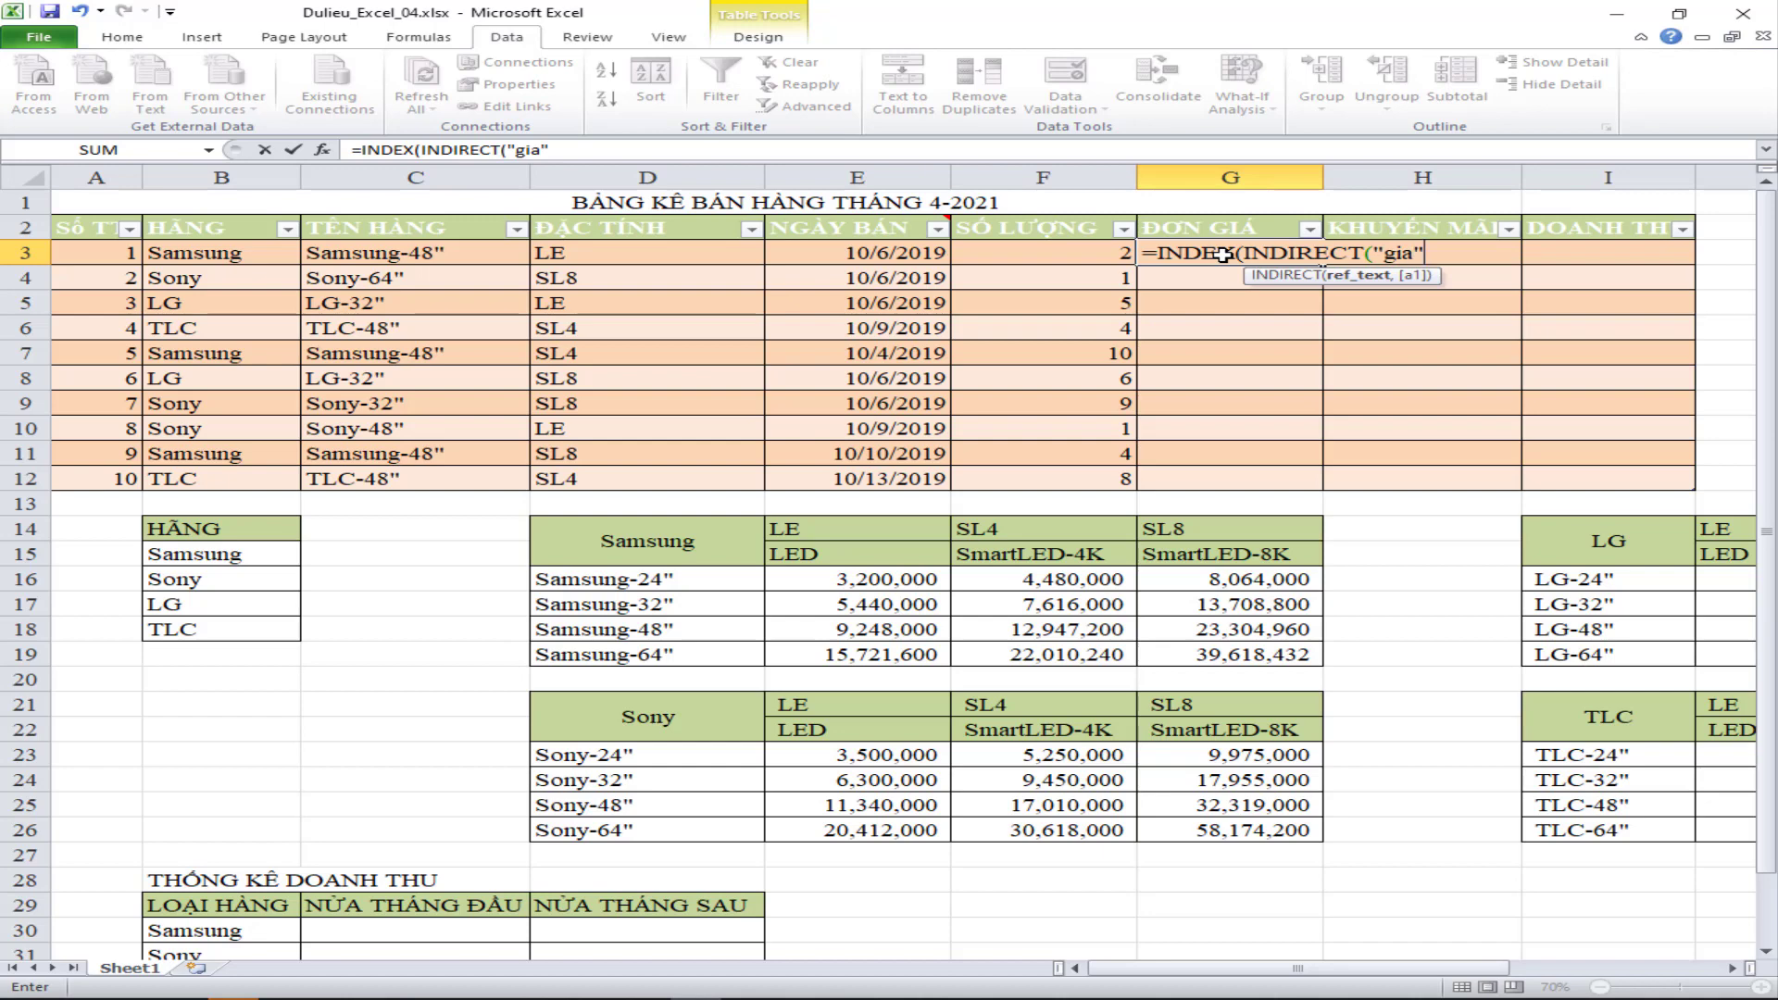
{"action": "type", "text": "$"}
{"action": "key", "text": "BackSpace"}
{"action": "type", "text": "&"}
{"action": "left_click", "coordinate": [242, 254]}
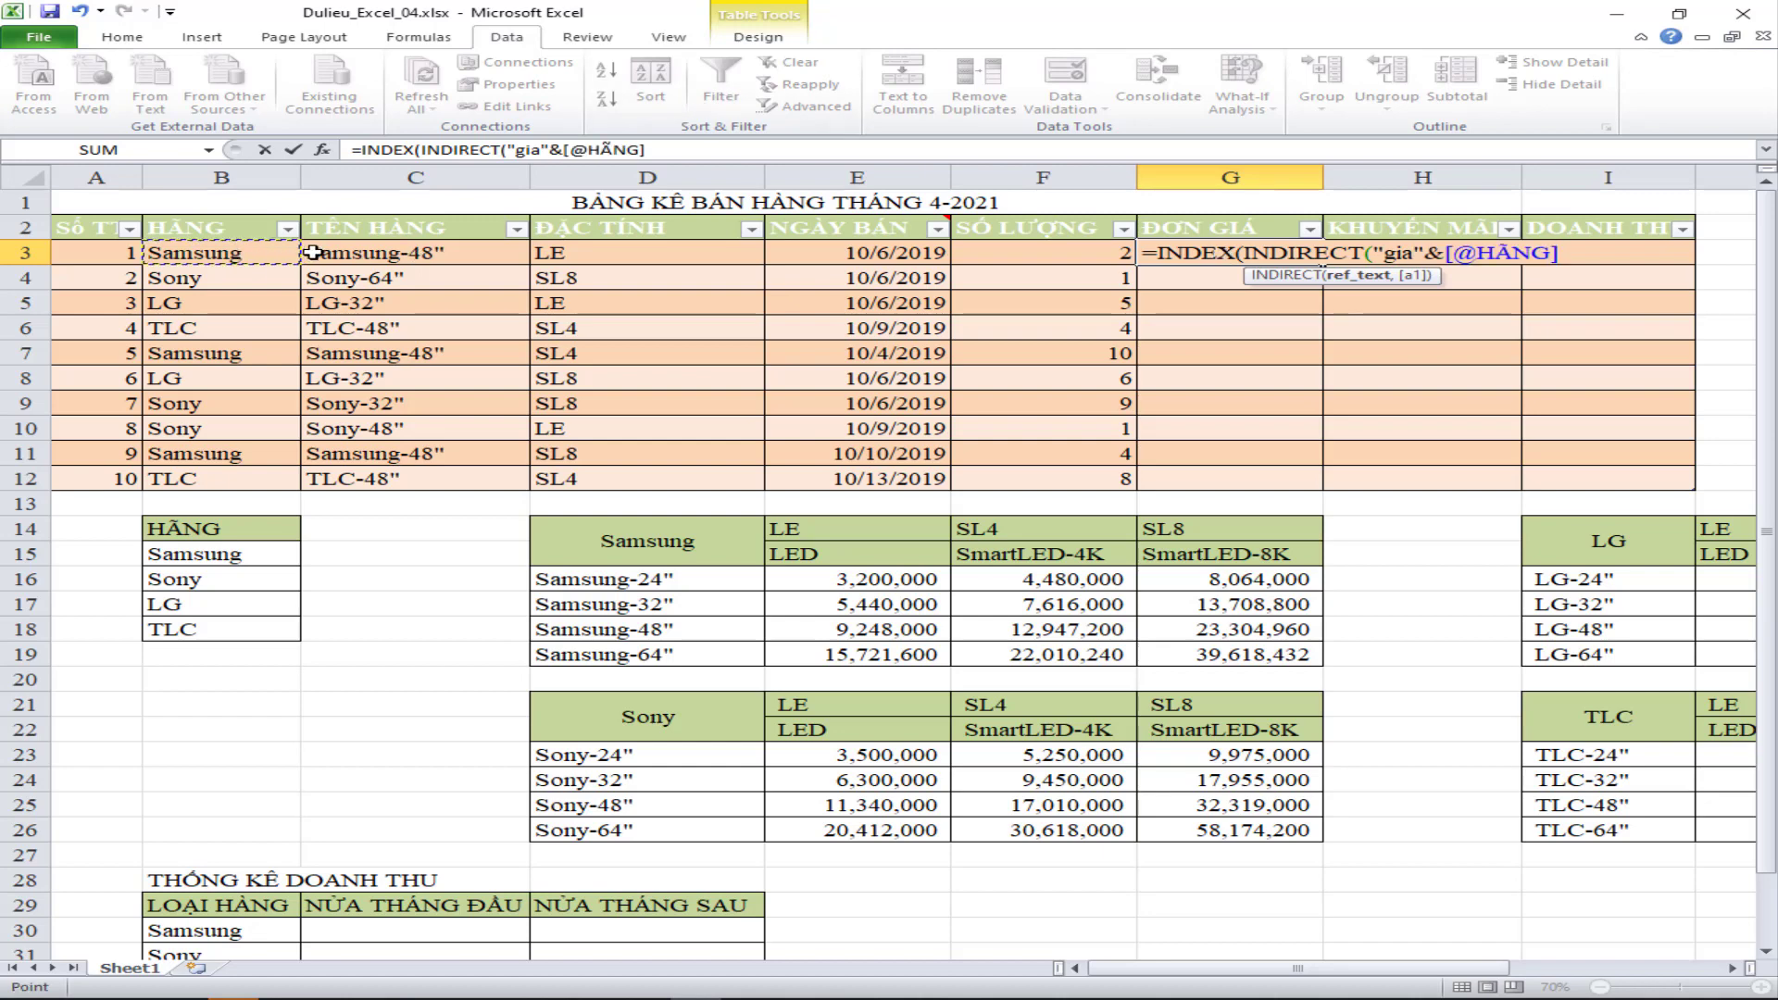
{"action": "type", "text": "),"}
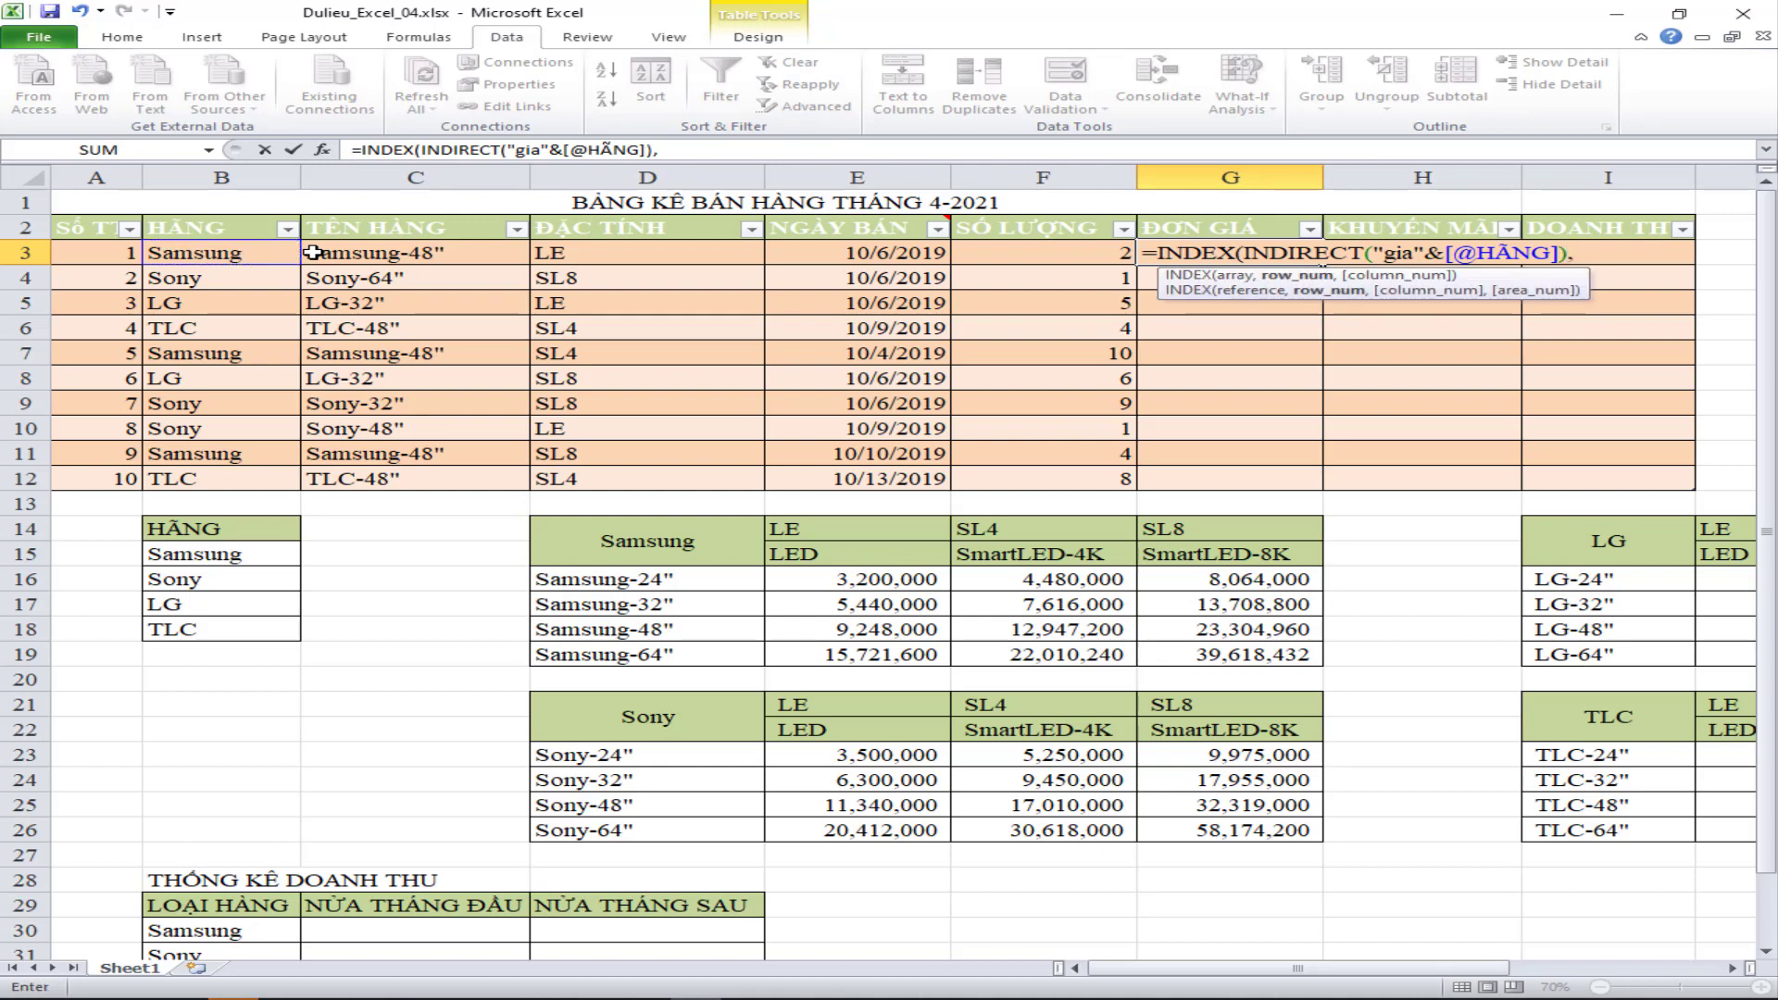
{"action": "type", "text": "M"}
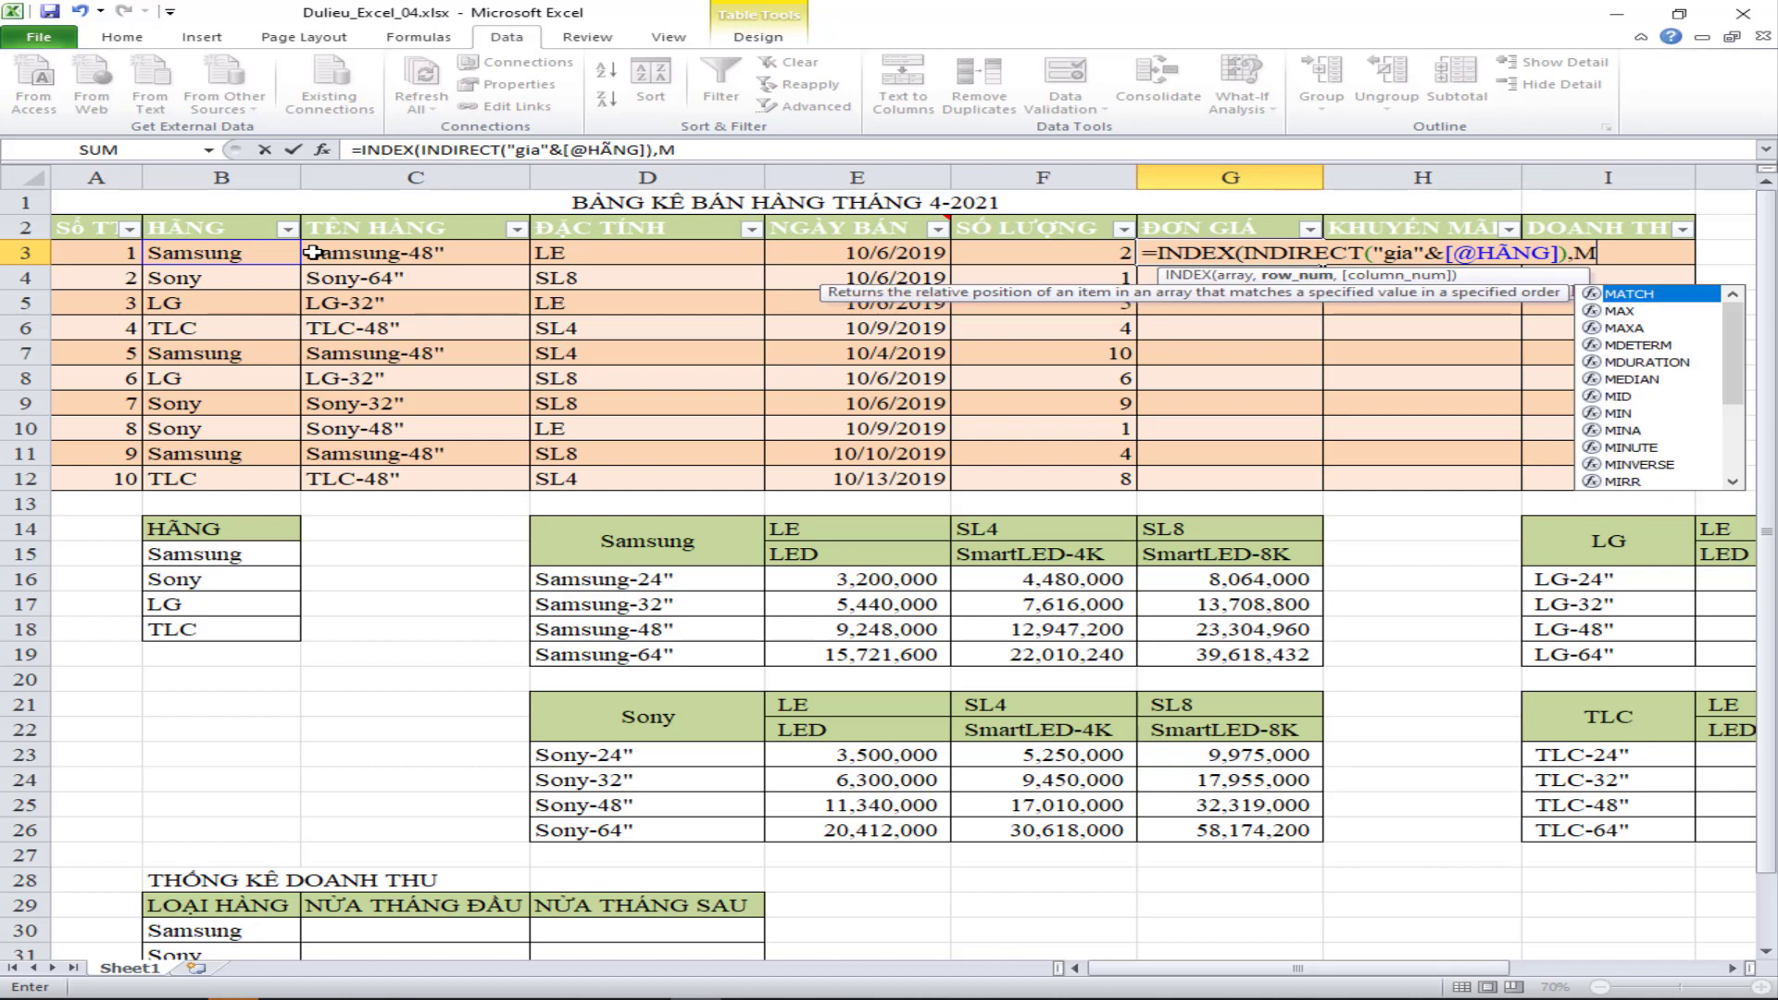
{"action": "type", "text": "ATCH("}
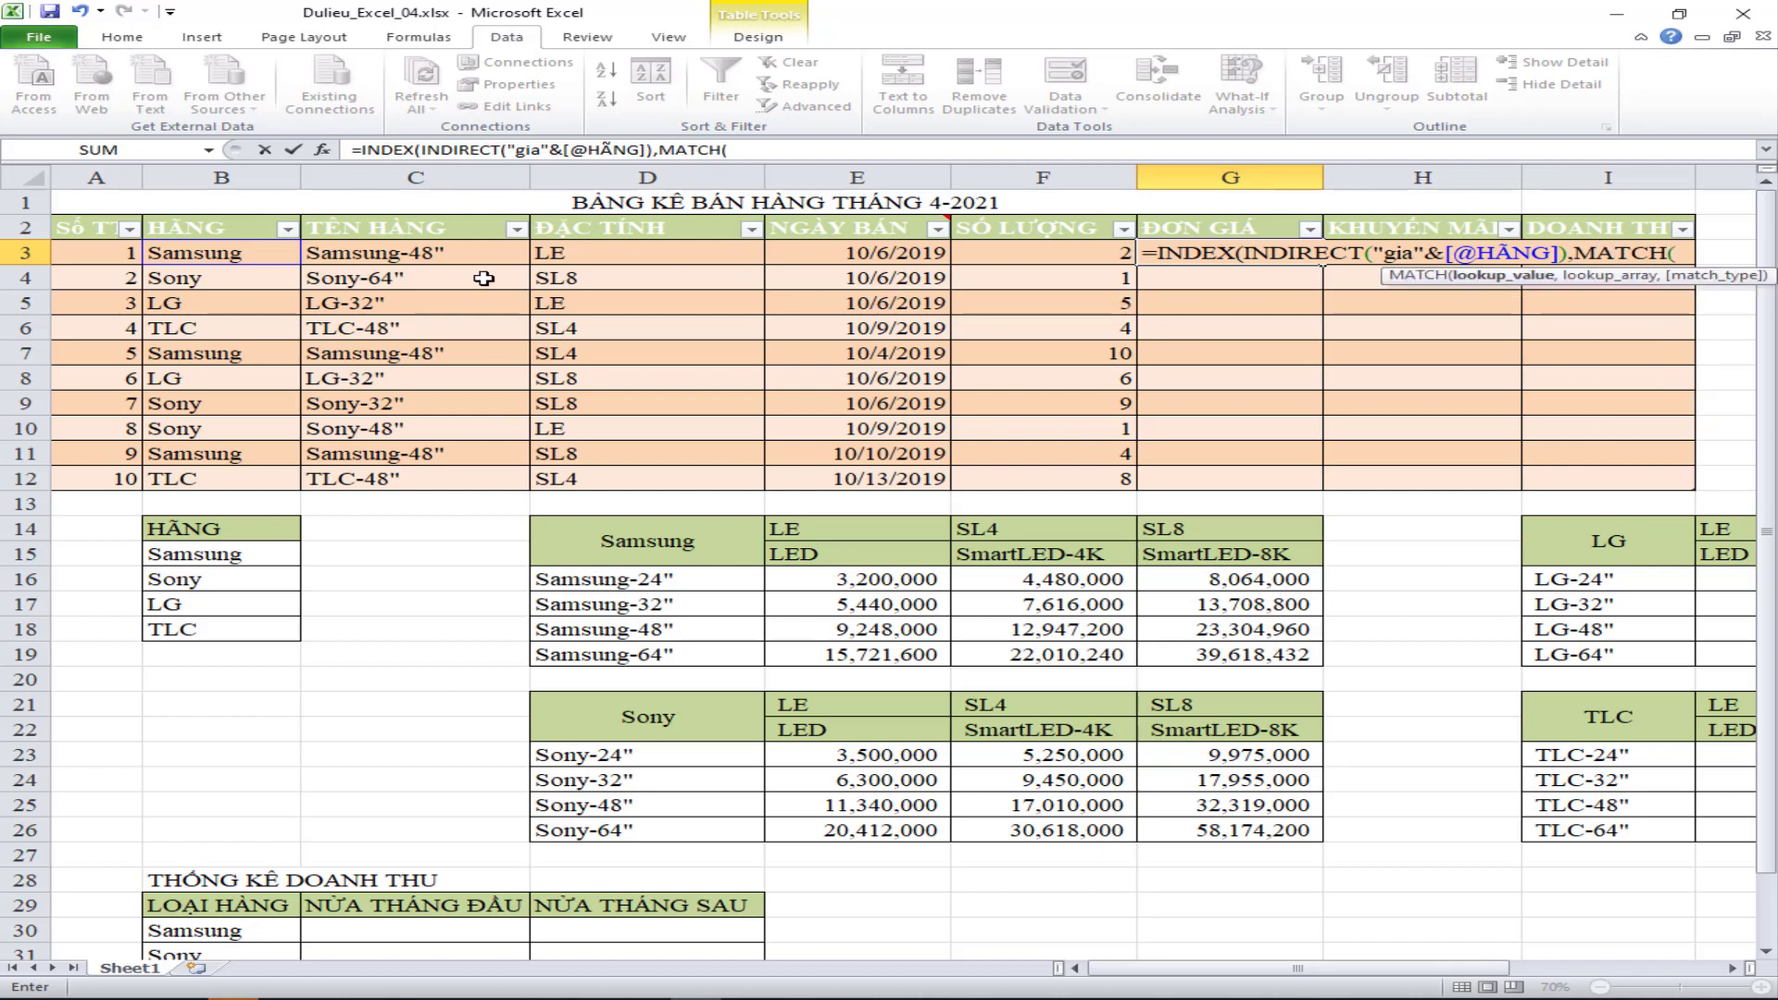
{"action": "left_click", "coordinate": [425, 264]}
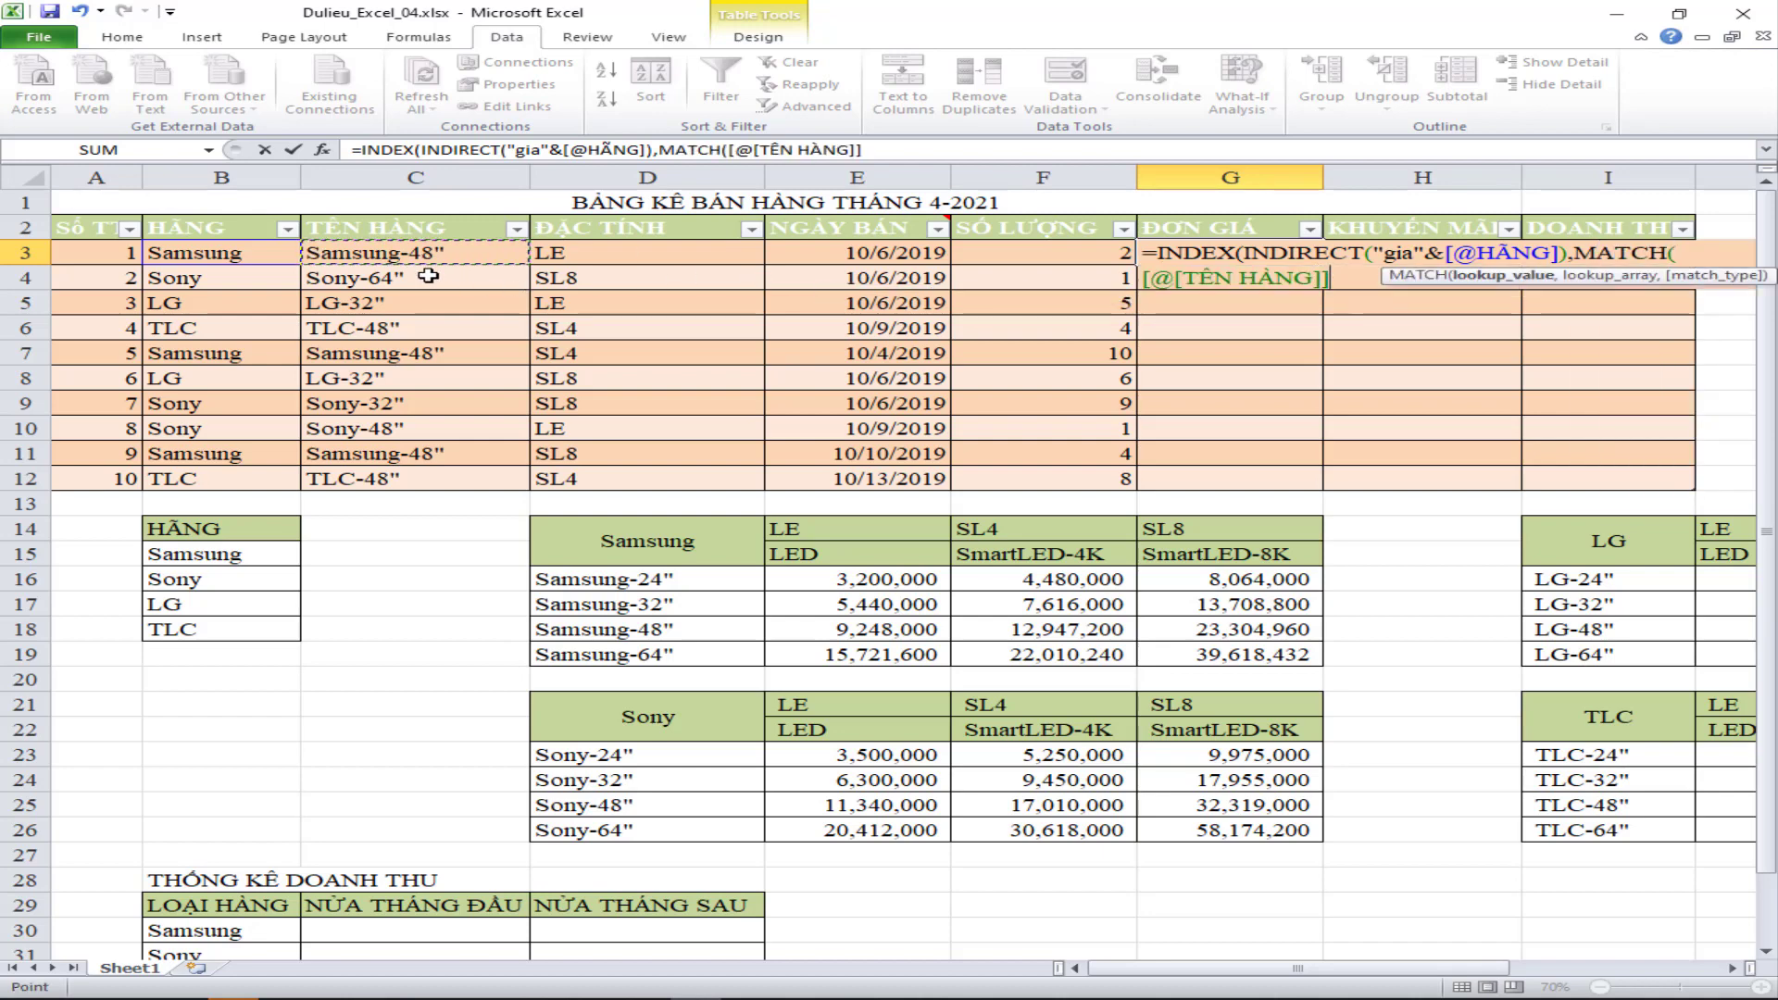
{"action": "type", "text": ",INDR"}
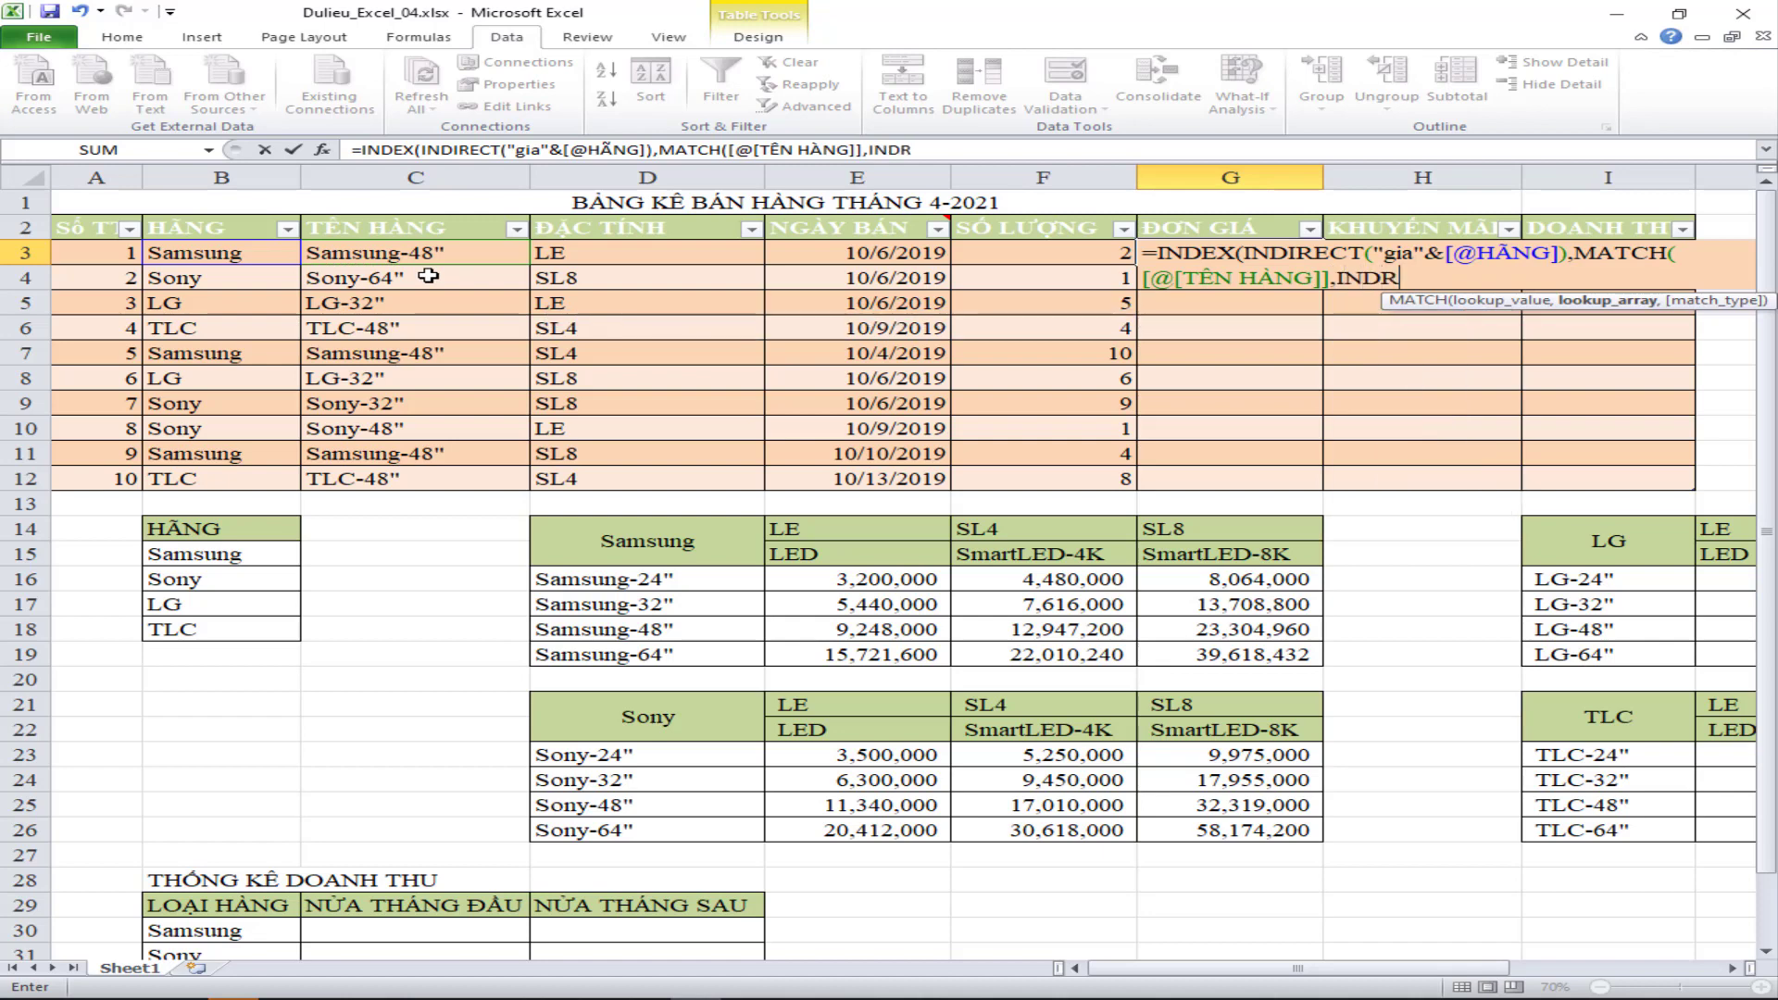
{"action": "key", "text": "BackSpace"}
{"action": "key", "text": "BackSpace"}
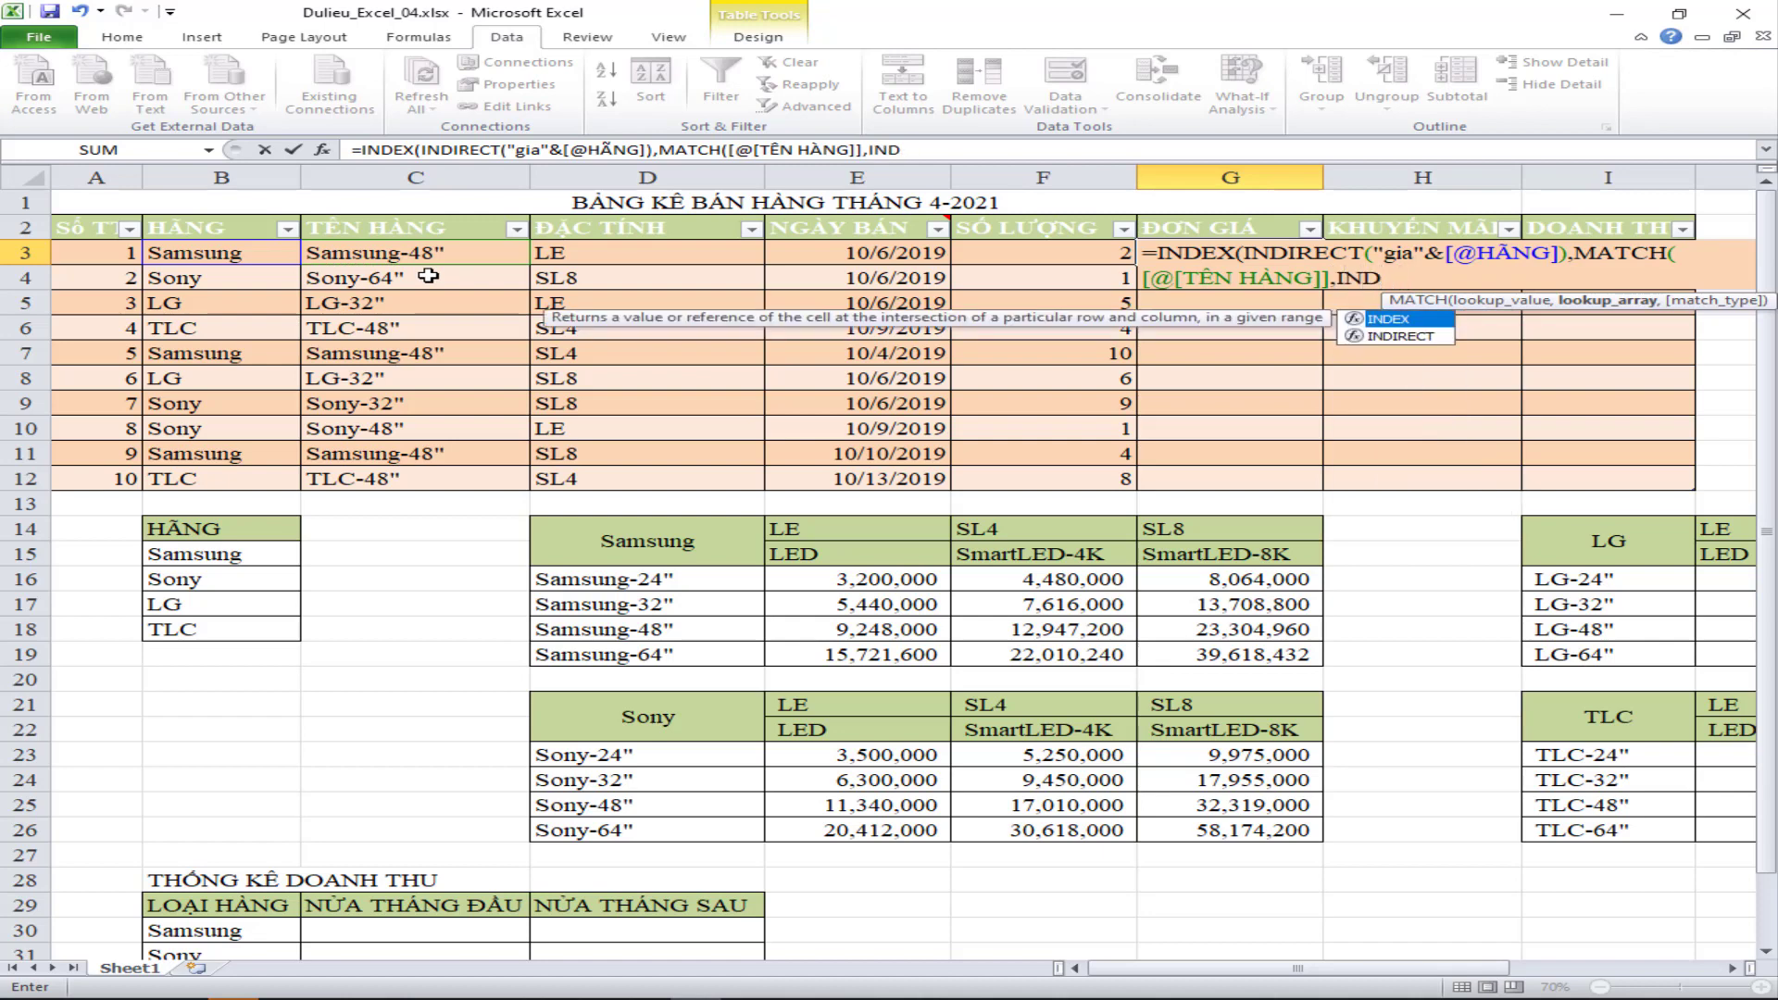
{"action": "type", "text": "IRECT("}
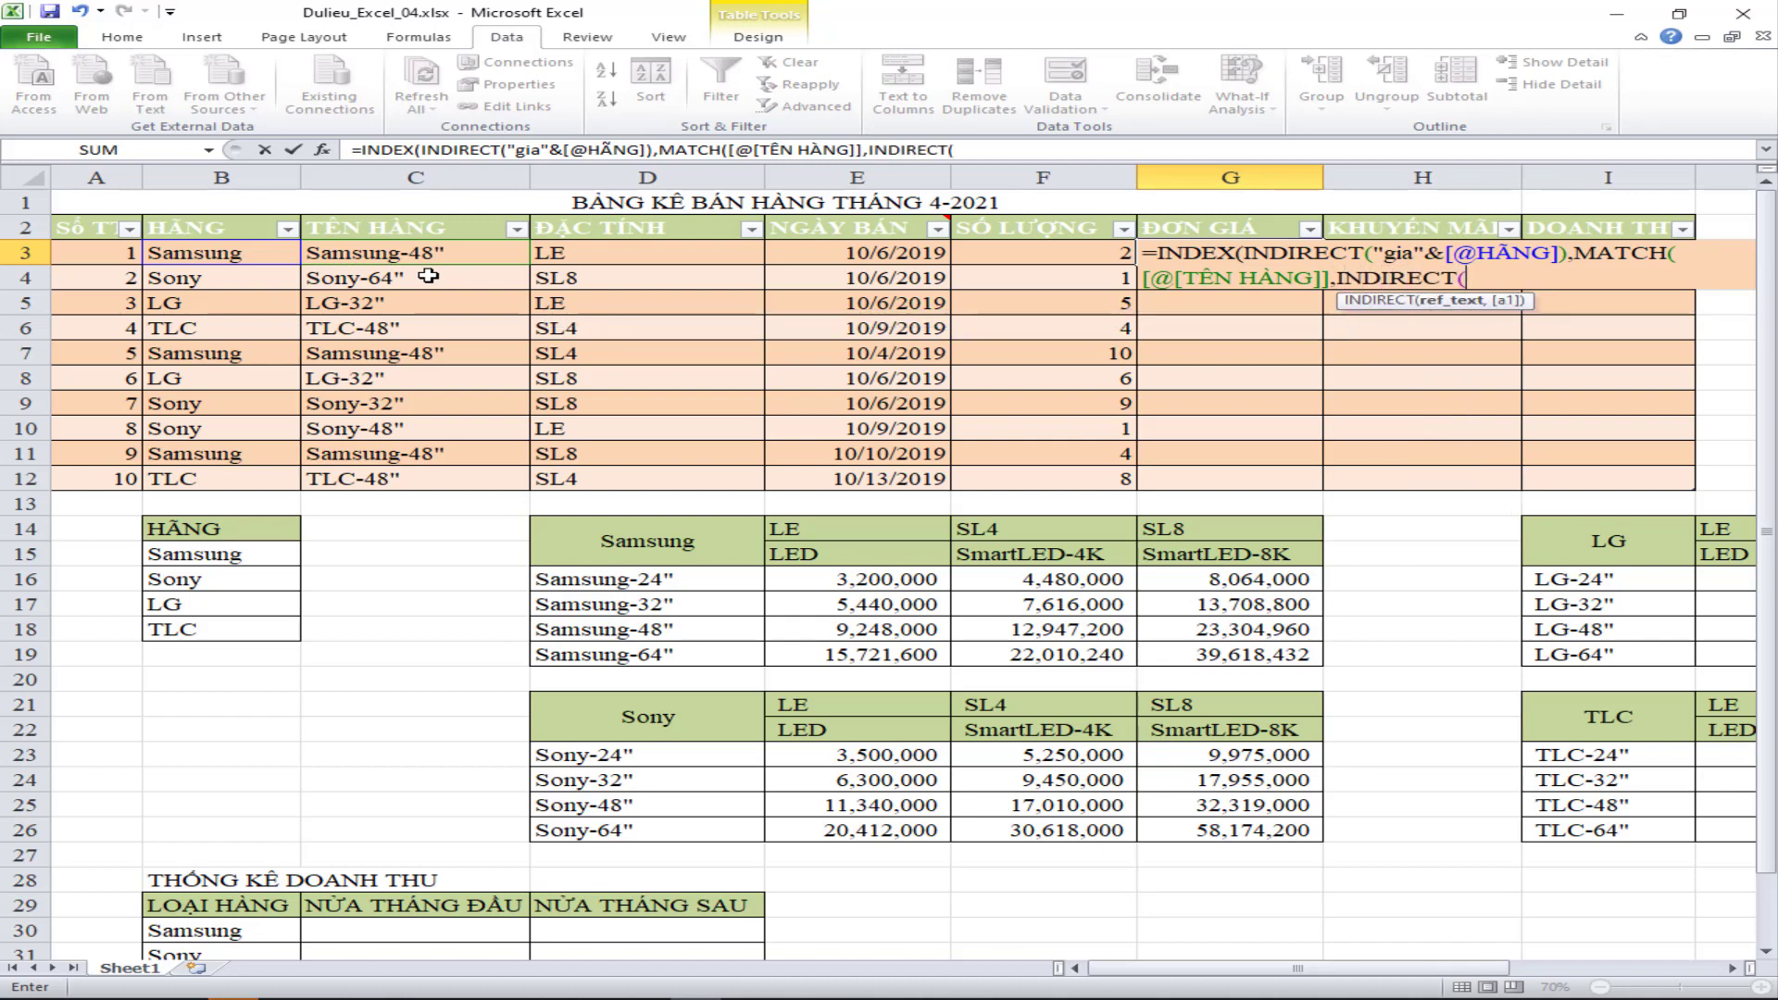
{"action": "left_click", "coordinate": [185, 252]}
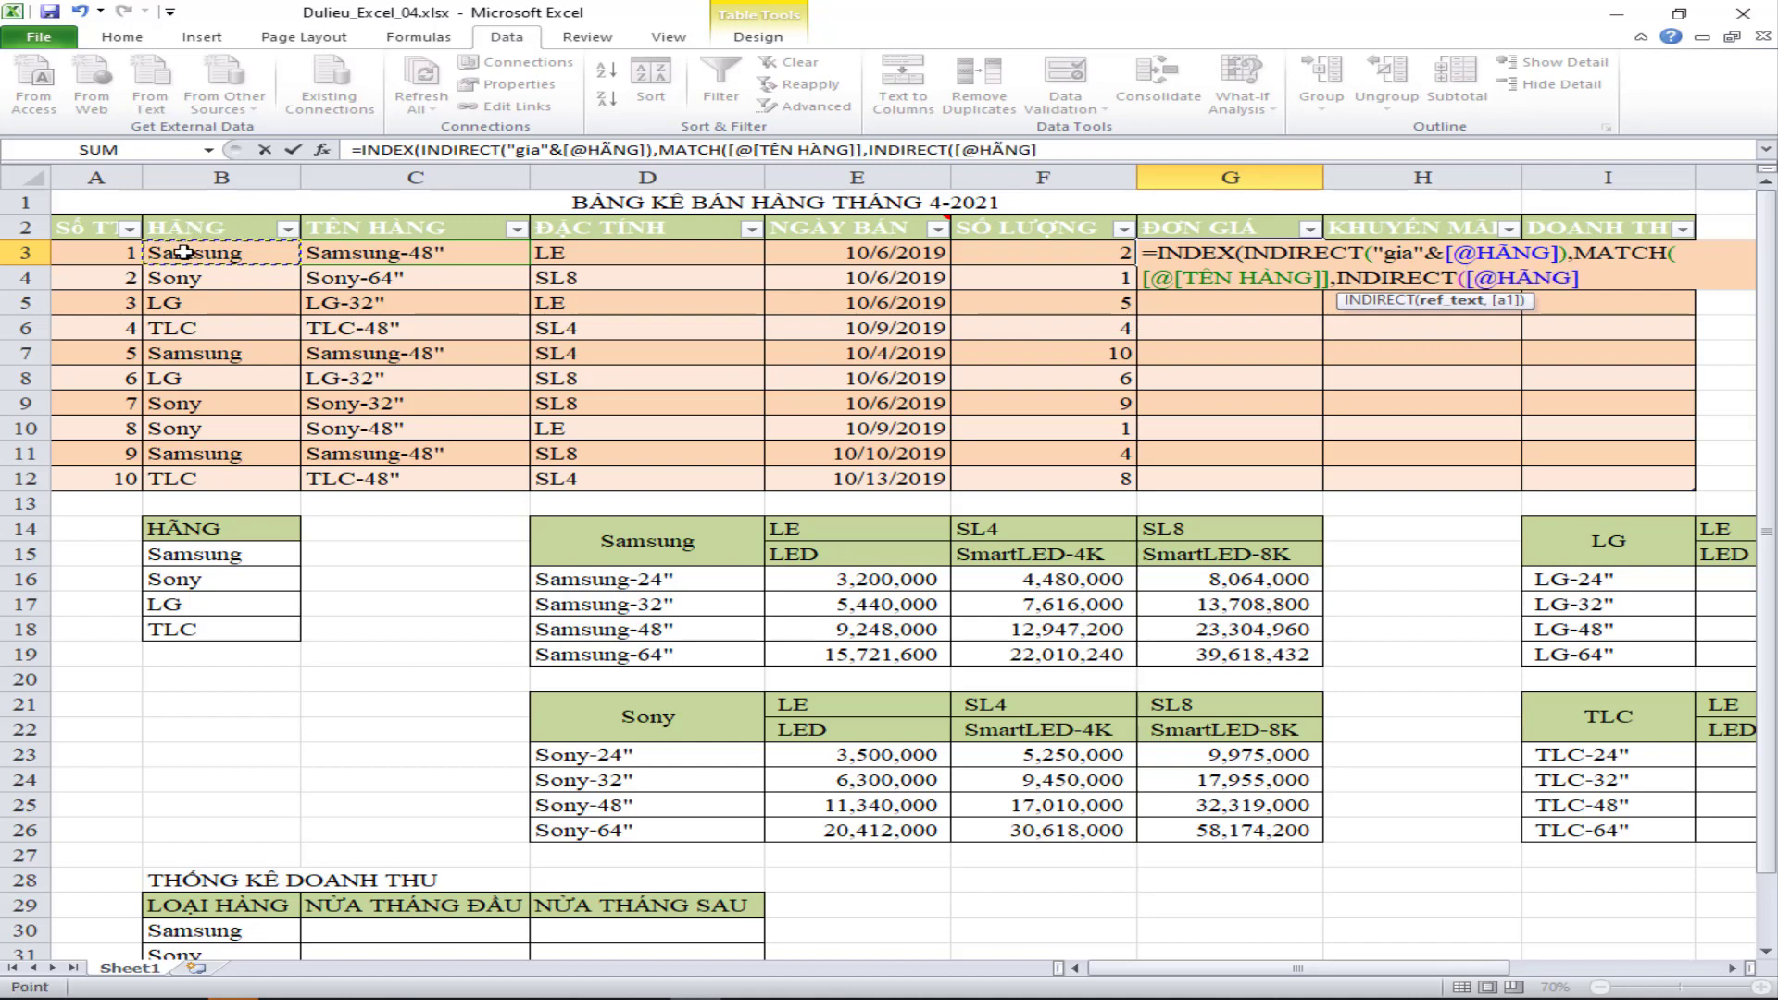
{"action": "type", "text": "),0"}
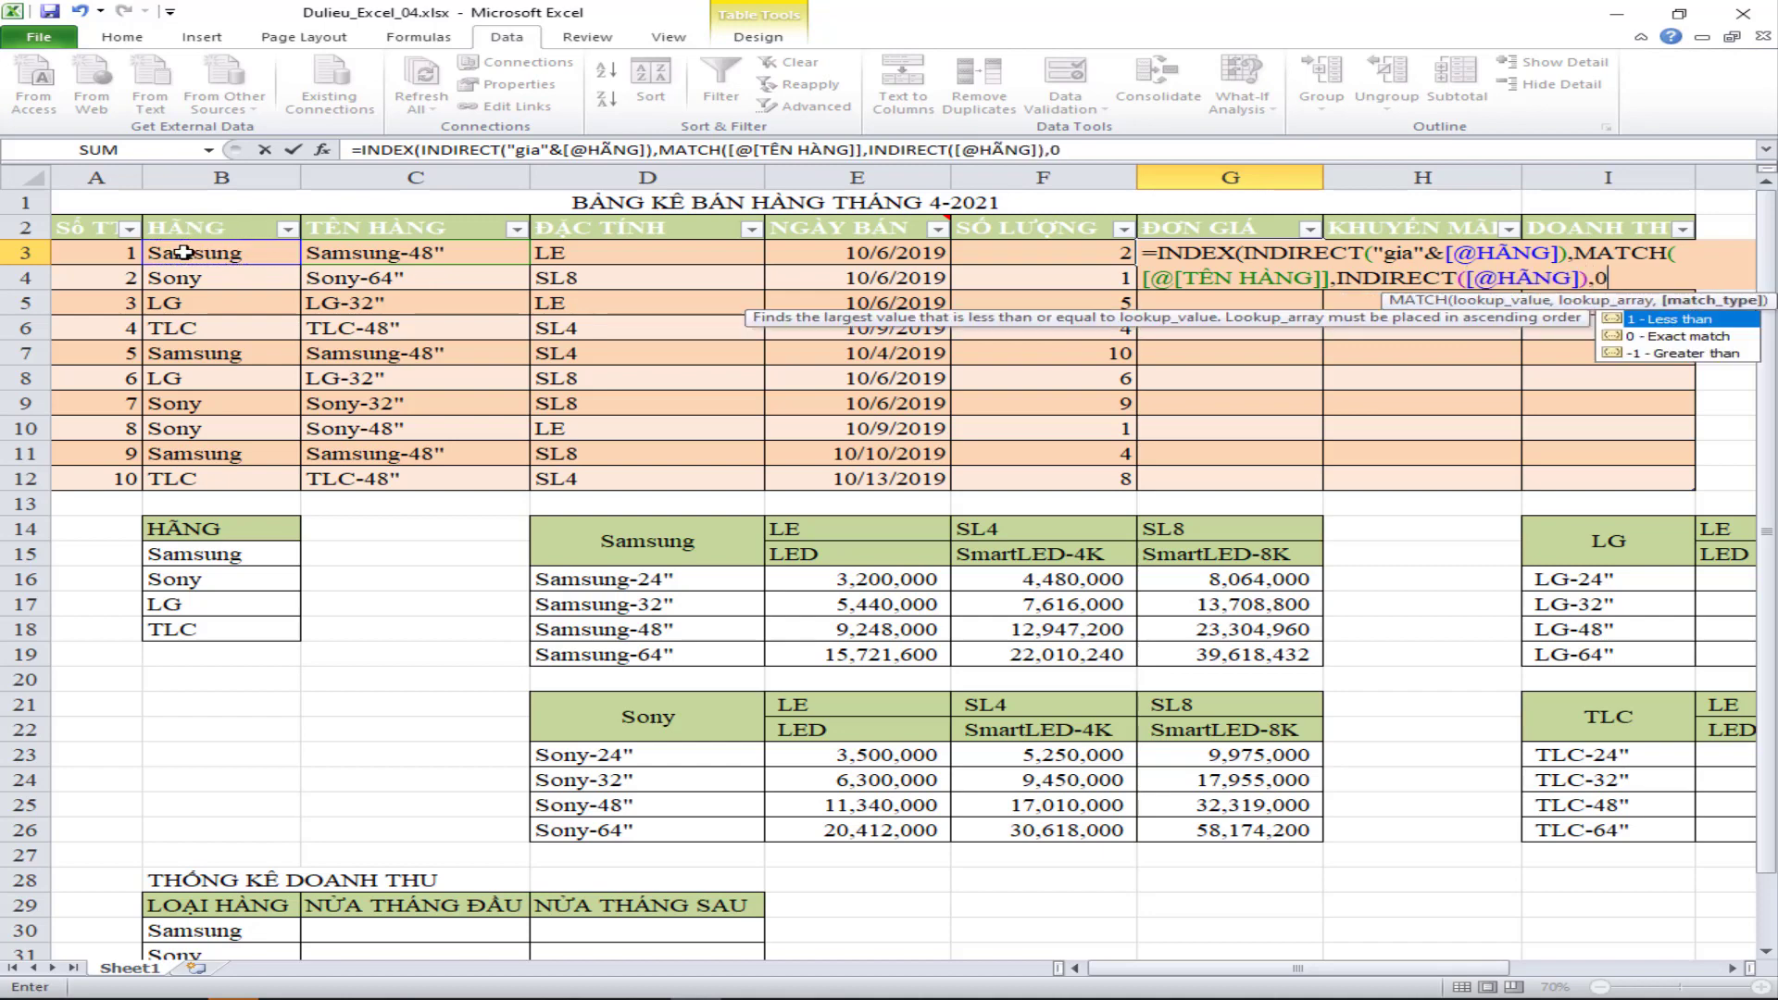
{"action": "type", "text": "),"}
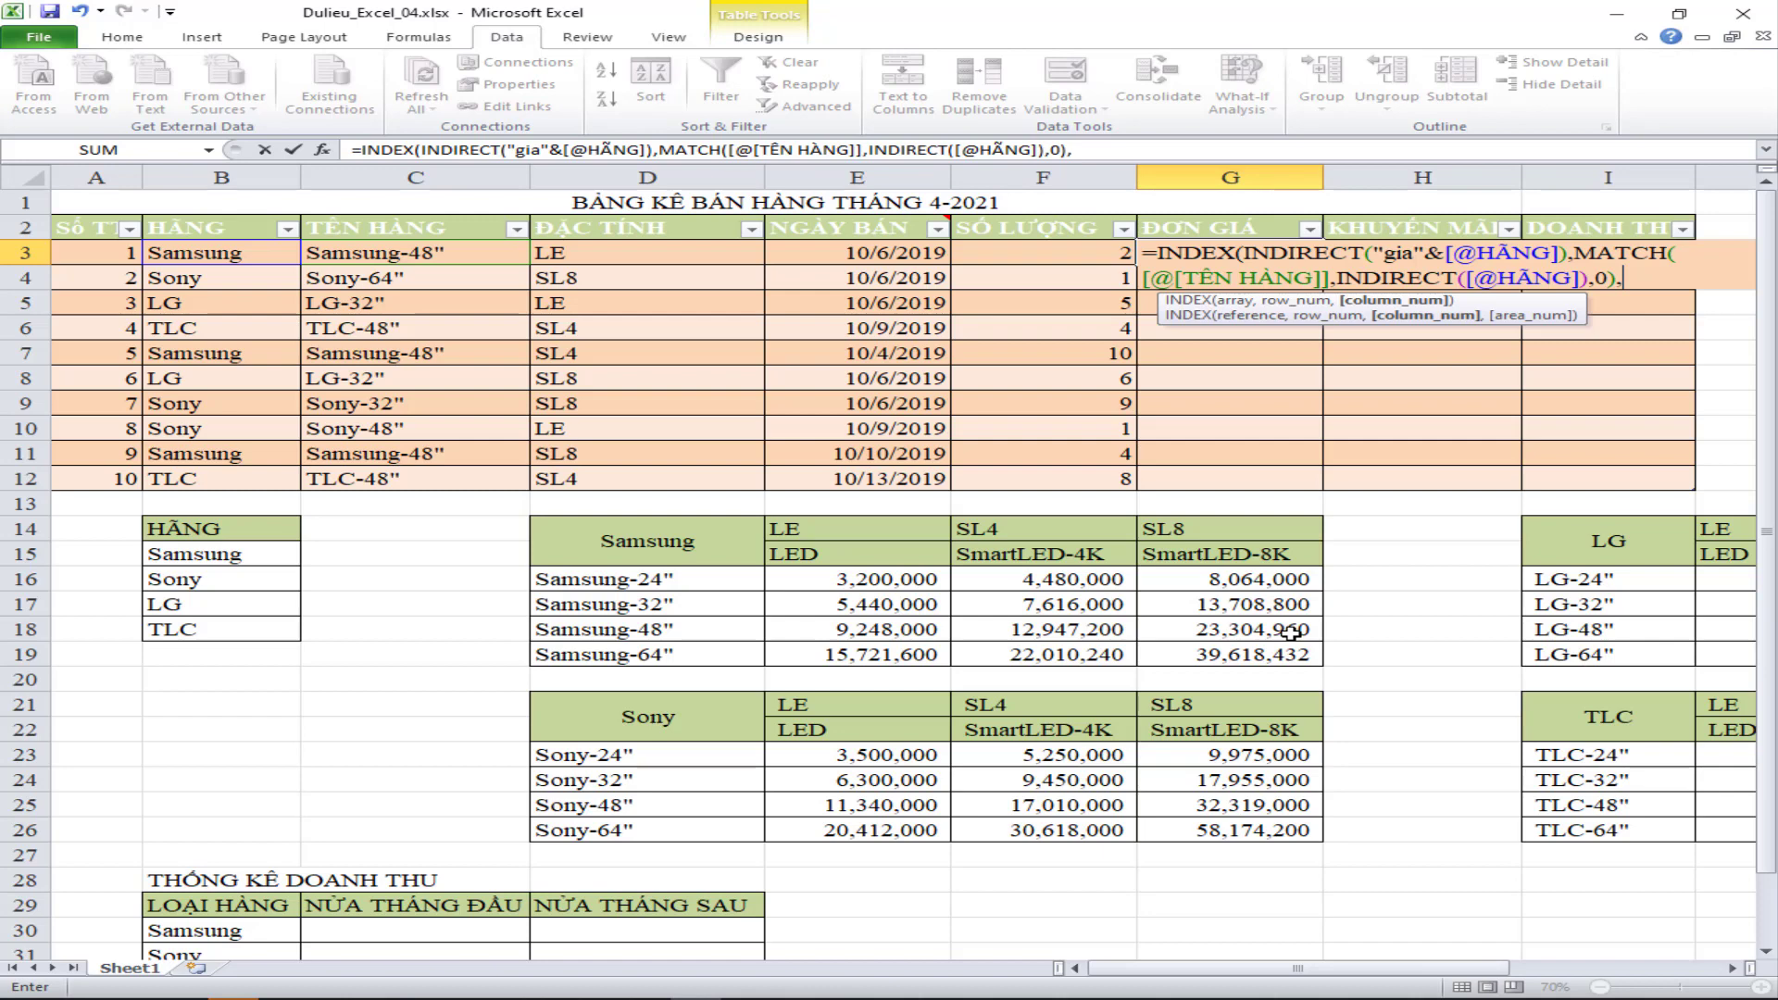
- Try a second MATCH on [@[ĐẶC TÍNH]], then delete it and start typing IF instead
{"action": "type", "text": "MATCH("}
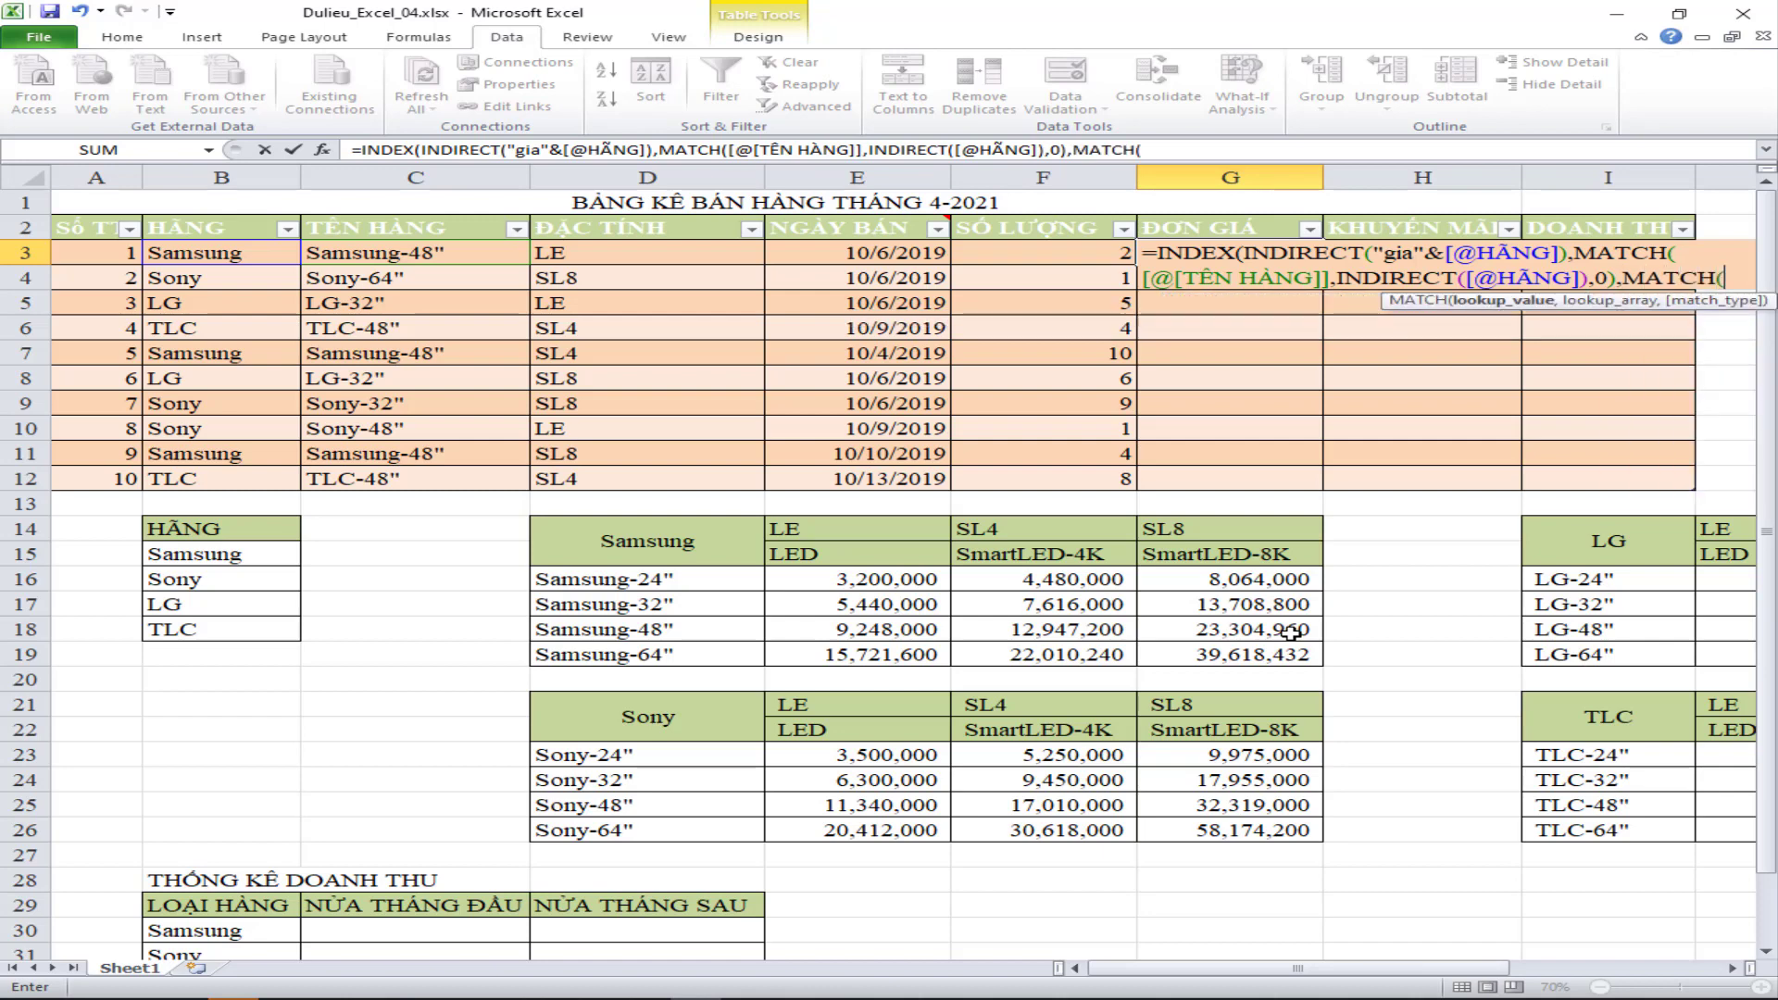
{"action": "left_click", "coordinate": [588, 259]}
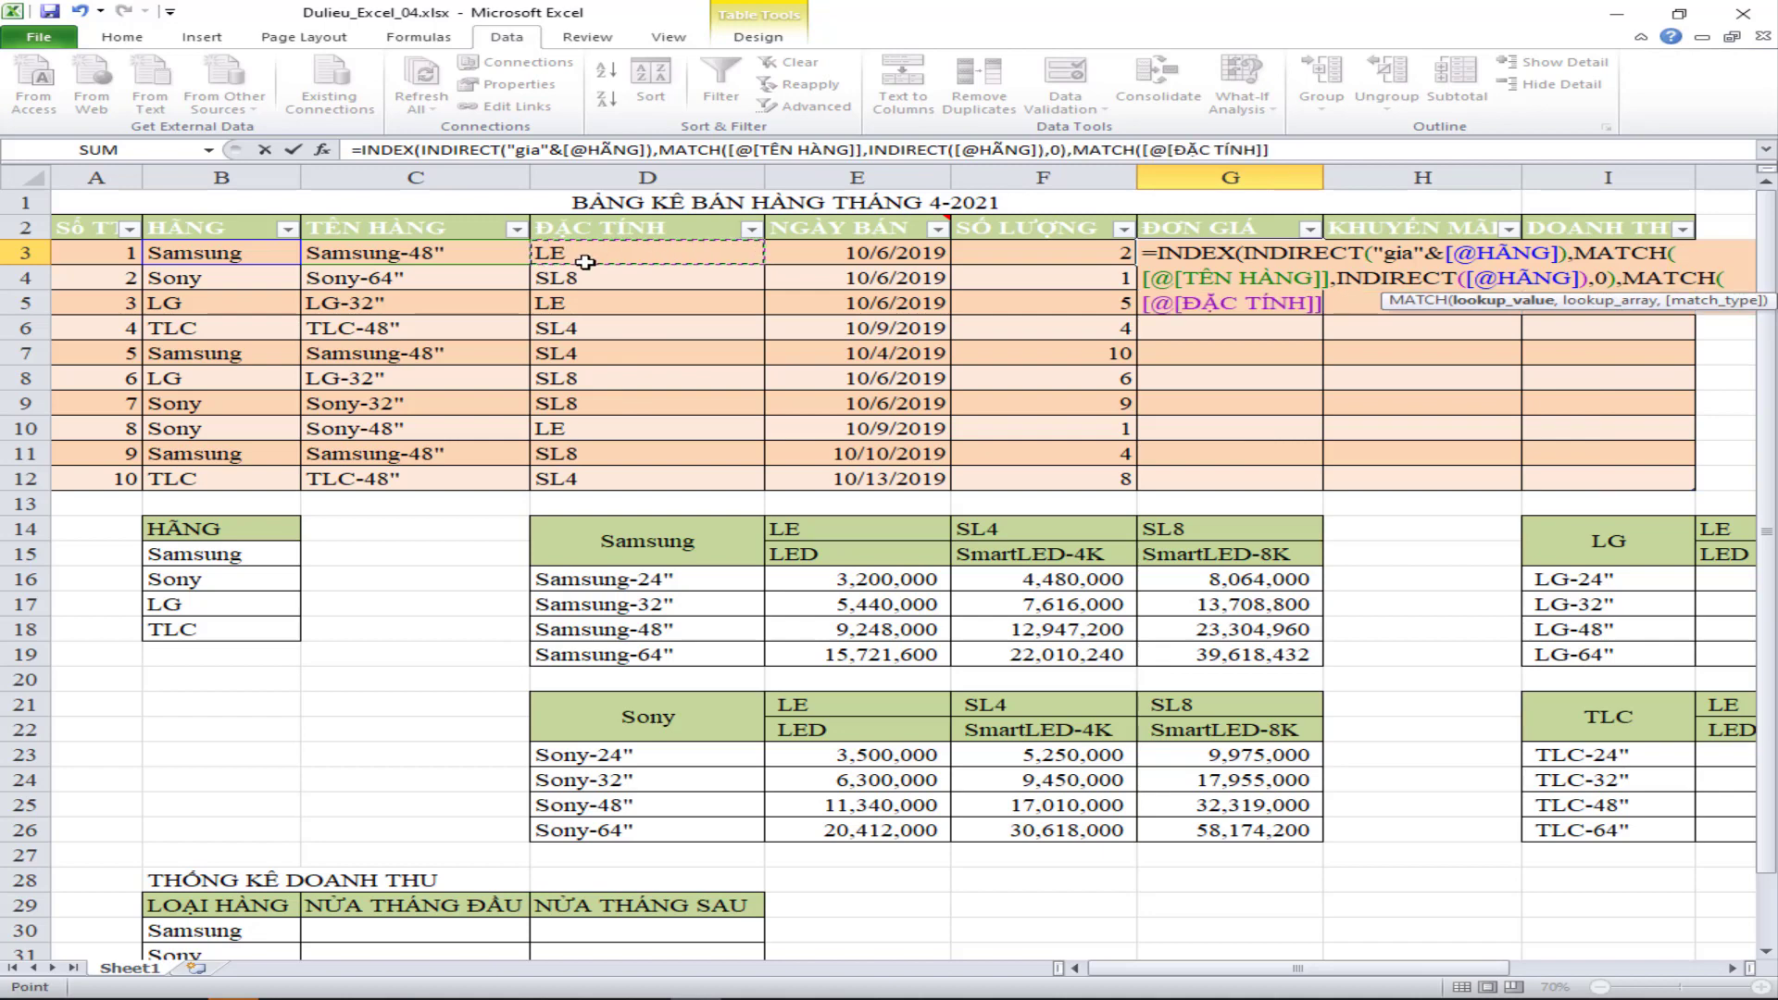
{"action": "type", "text": ","}
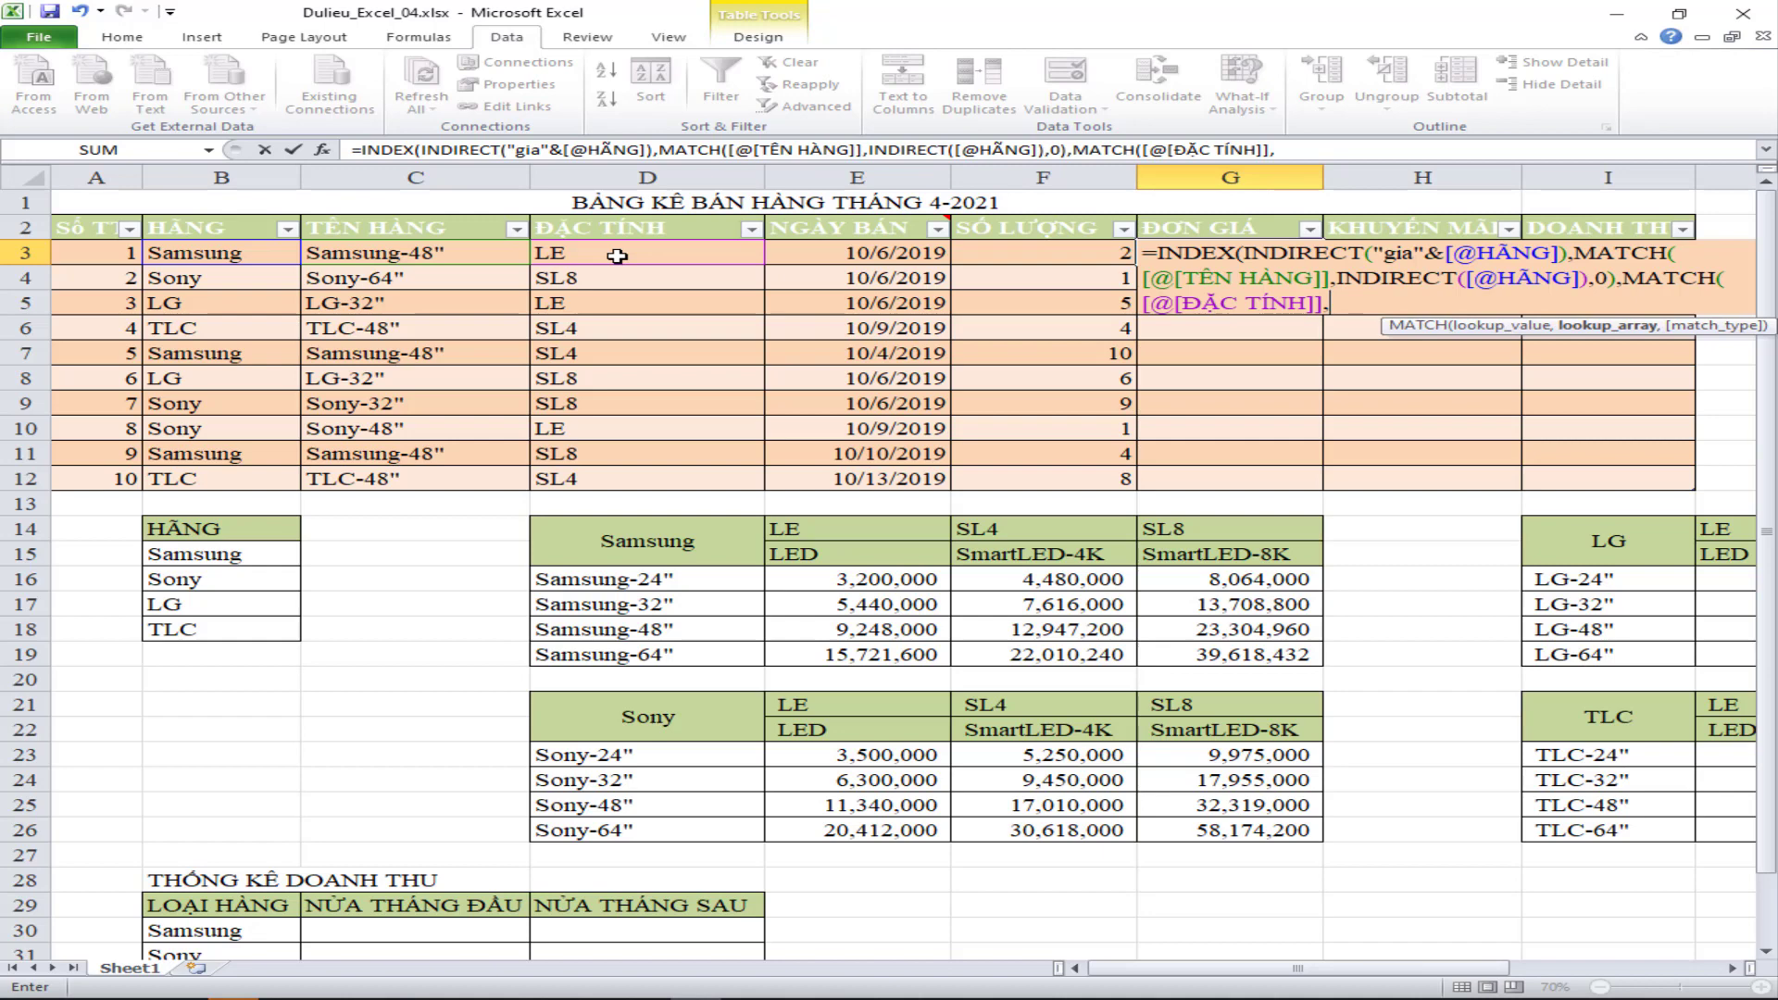
{"action": "key", "text": "BackSpace"}
{"action": "key", "text": "BackSpace"}
{"action": "key", "text": "BackSpace"}
{"action": "type", "text": "I"}
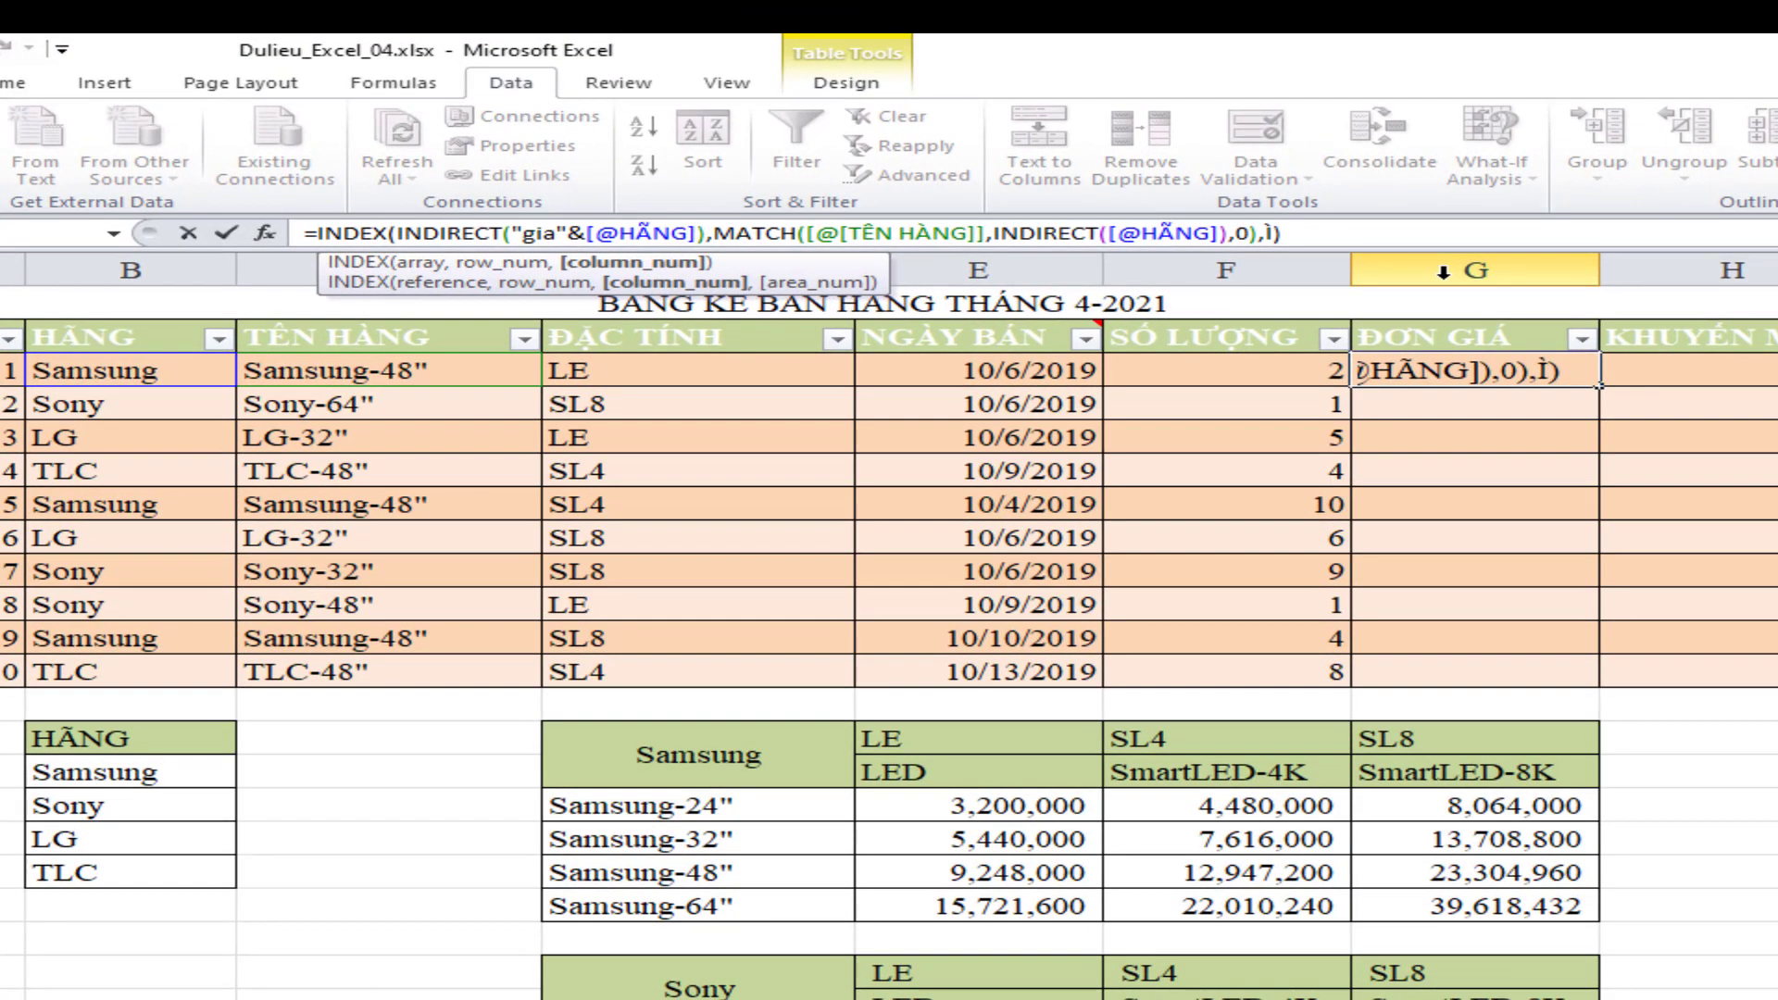
- Finish G3's column argument as IF(ĐẶC TÍNH="LE",2,IF(ĐẶC TÍNH="SL4",3,4)) and fill the column
{"action": "key", "text": "Tab"}
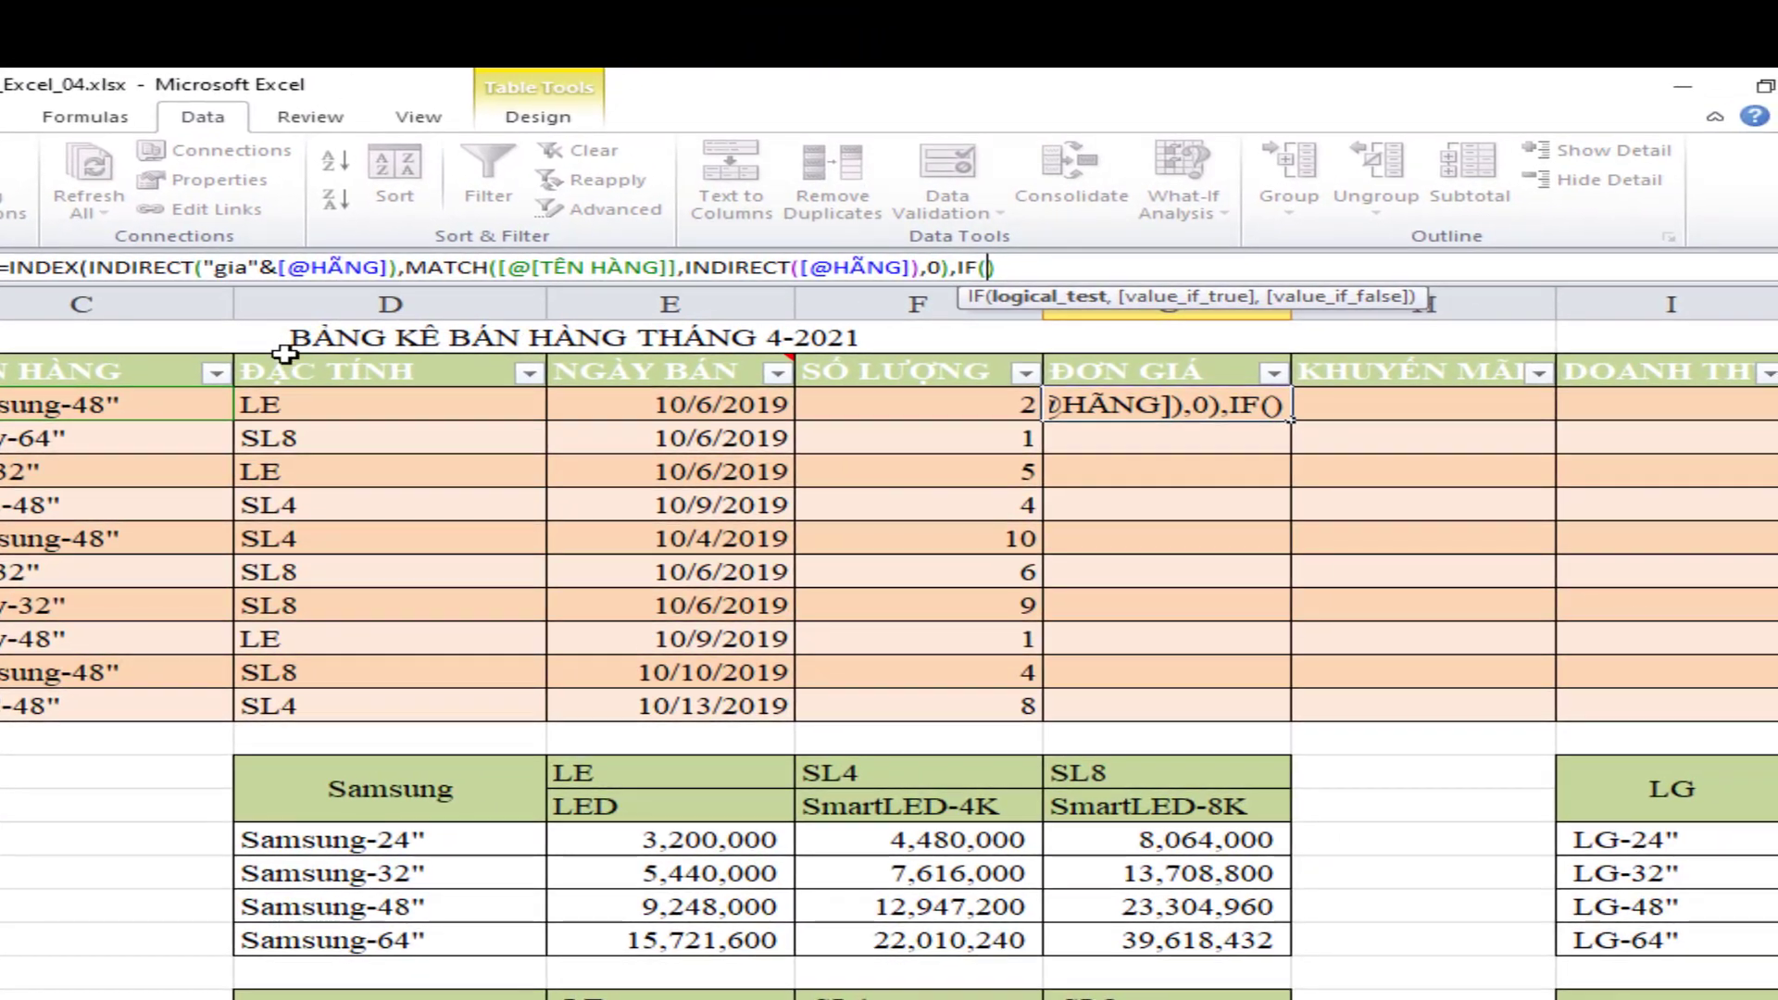
{"action": "left_click", "coordinate": [579, 371]}
{"action": "type", "text": "="}
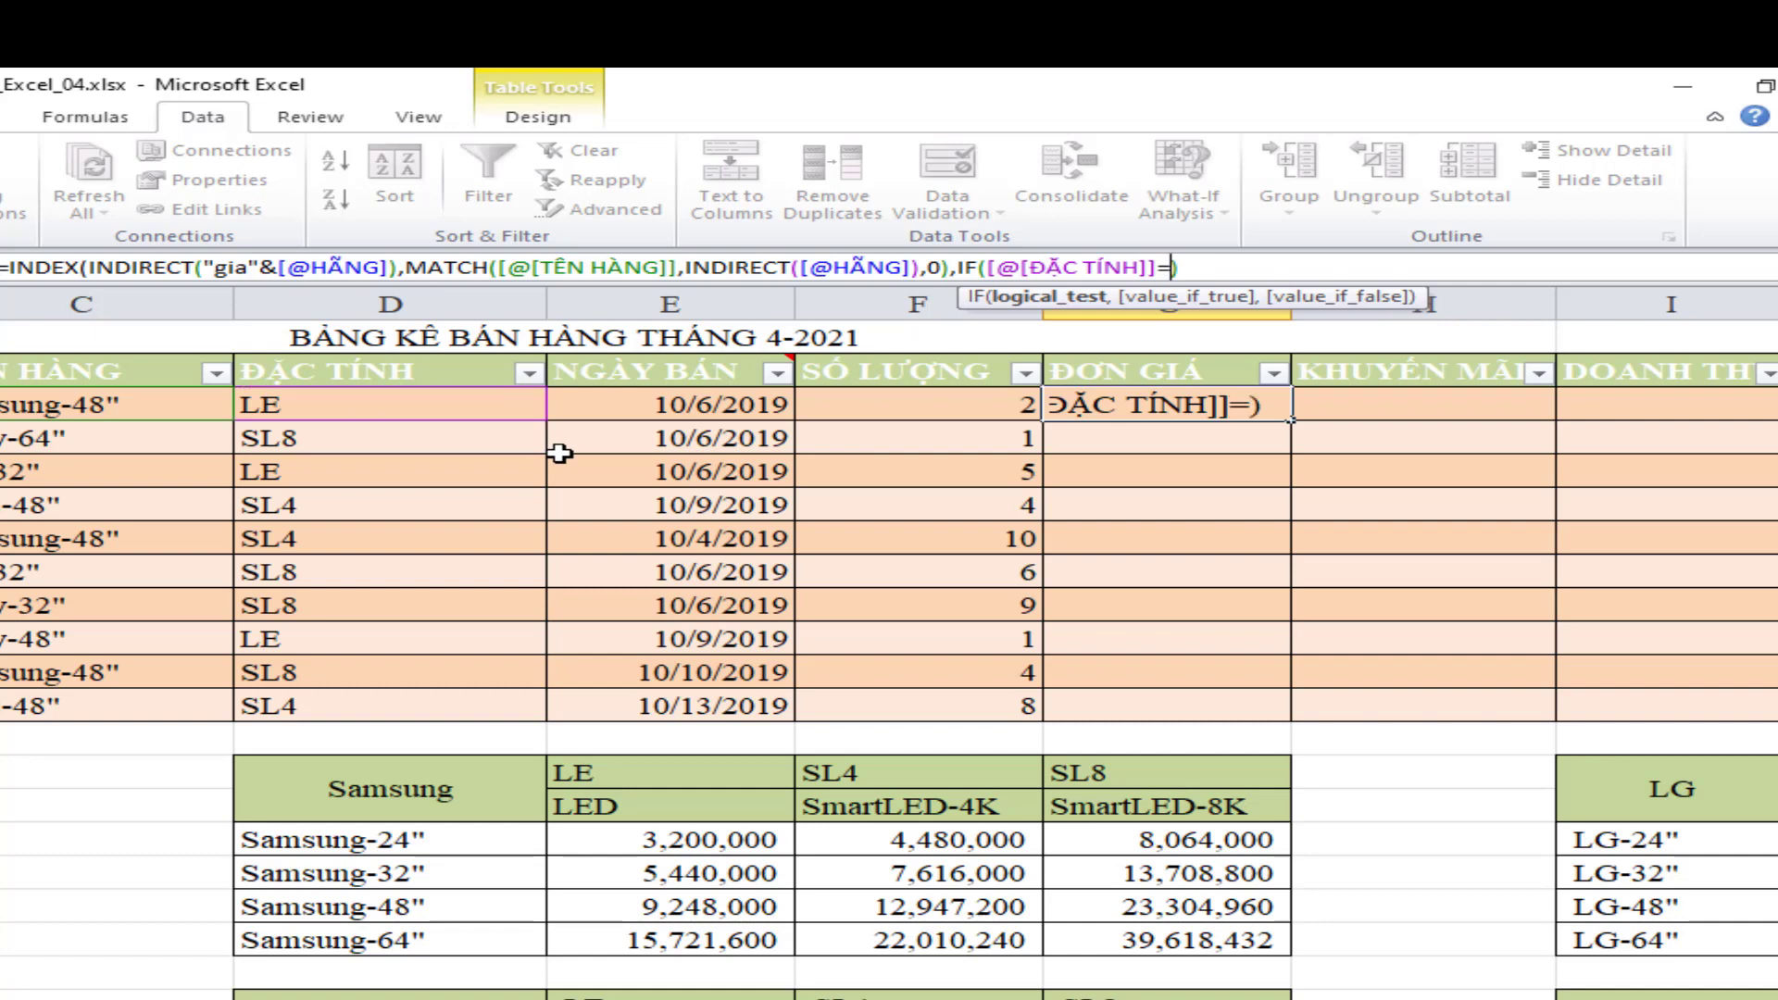
{"action": "type", "text": "\"LE\","}
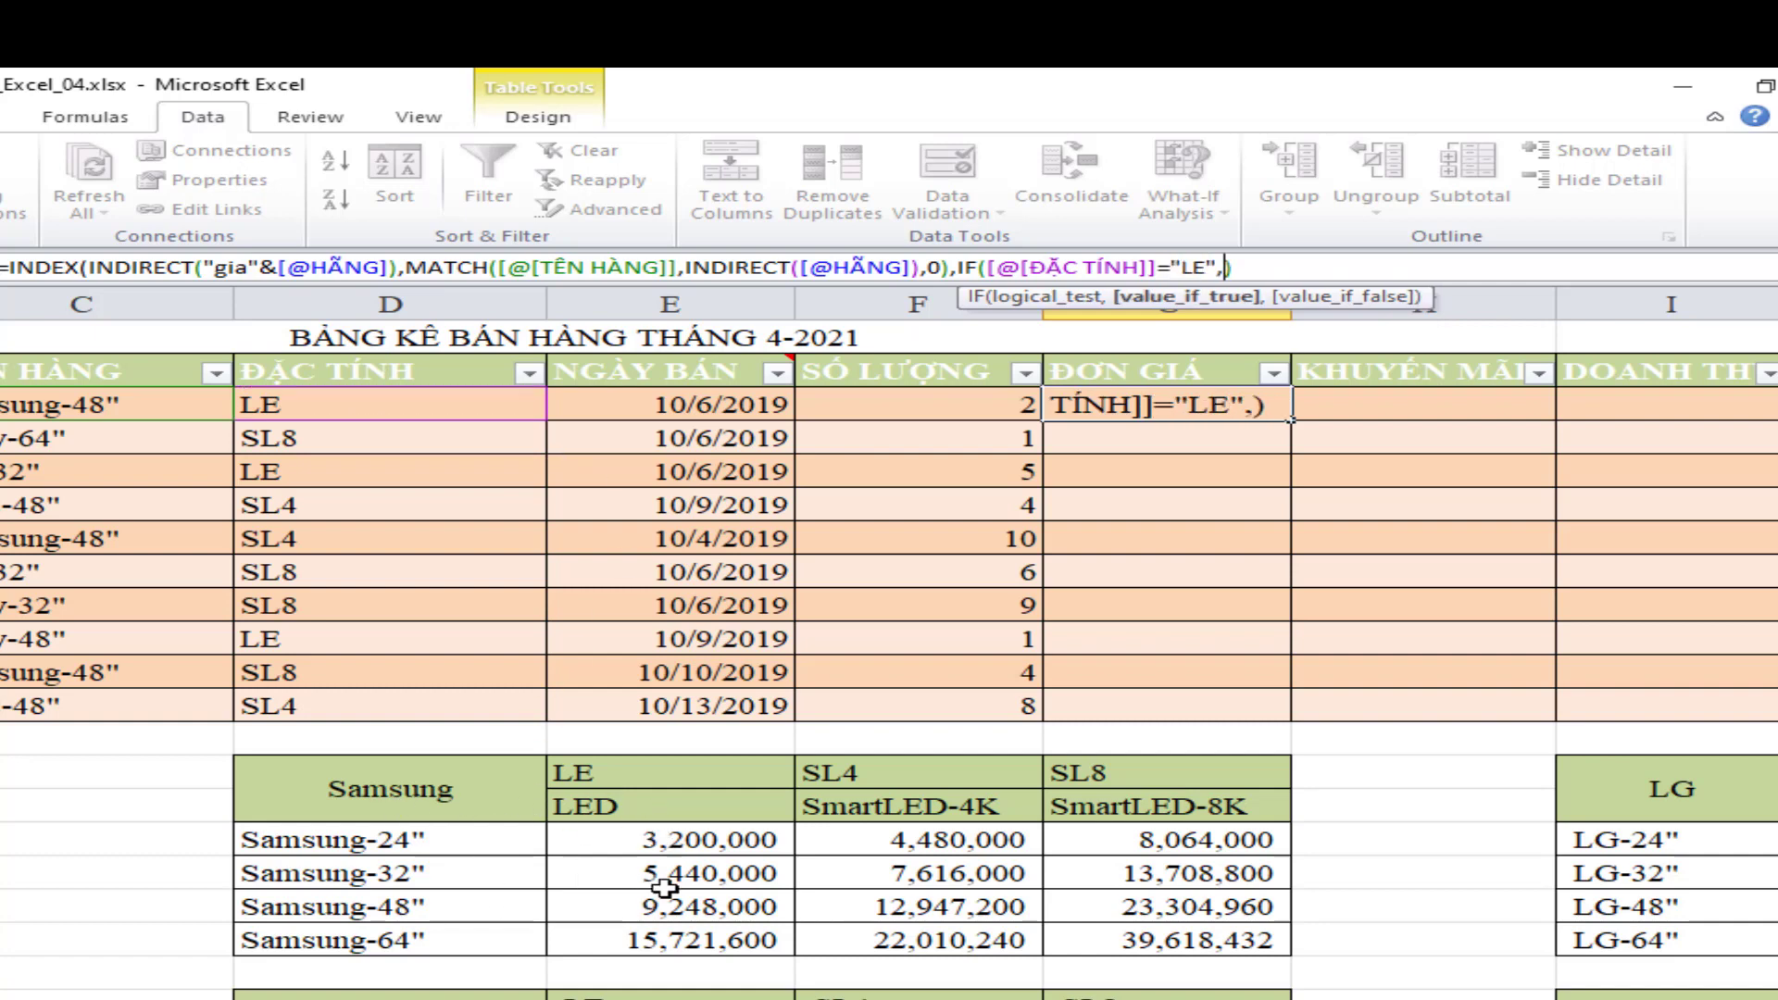
{"action": "type", "text": "2"}
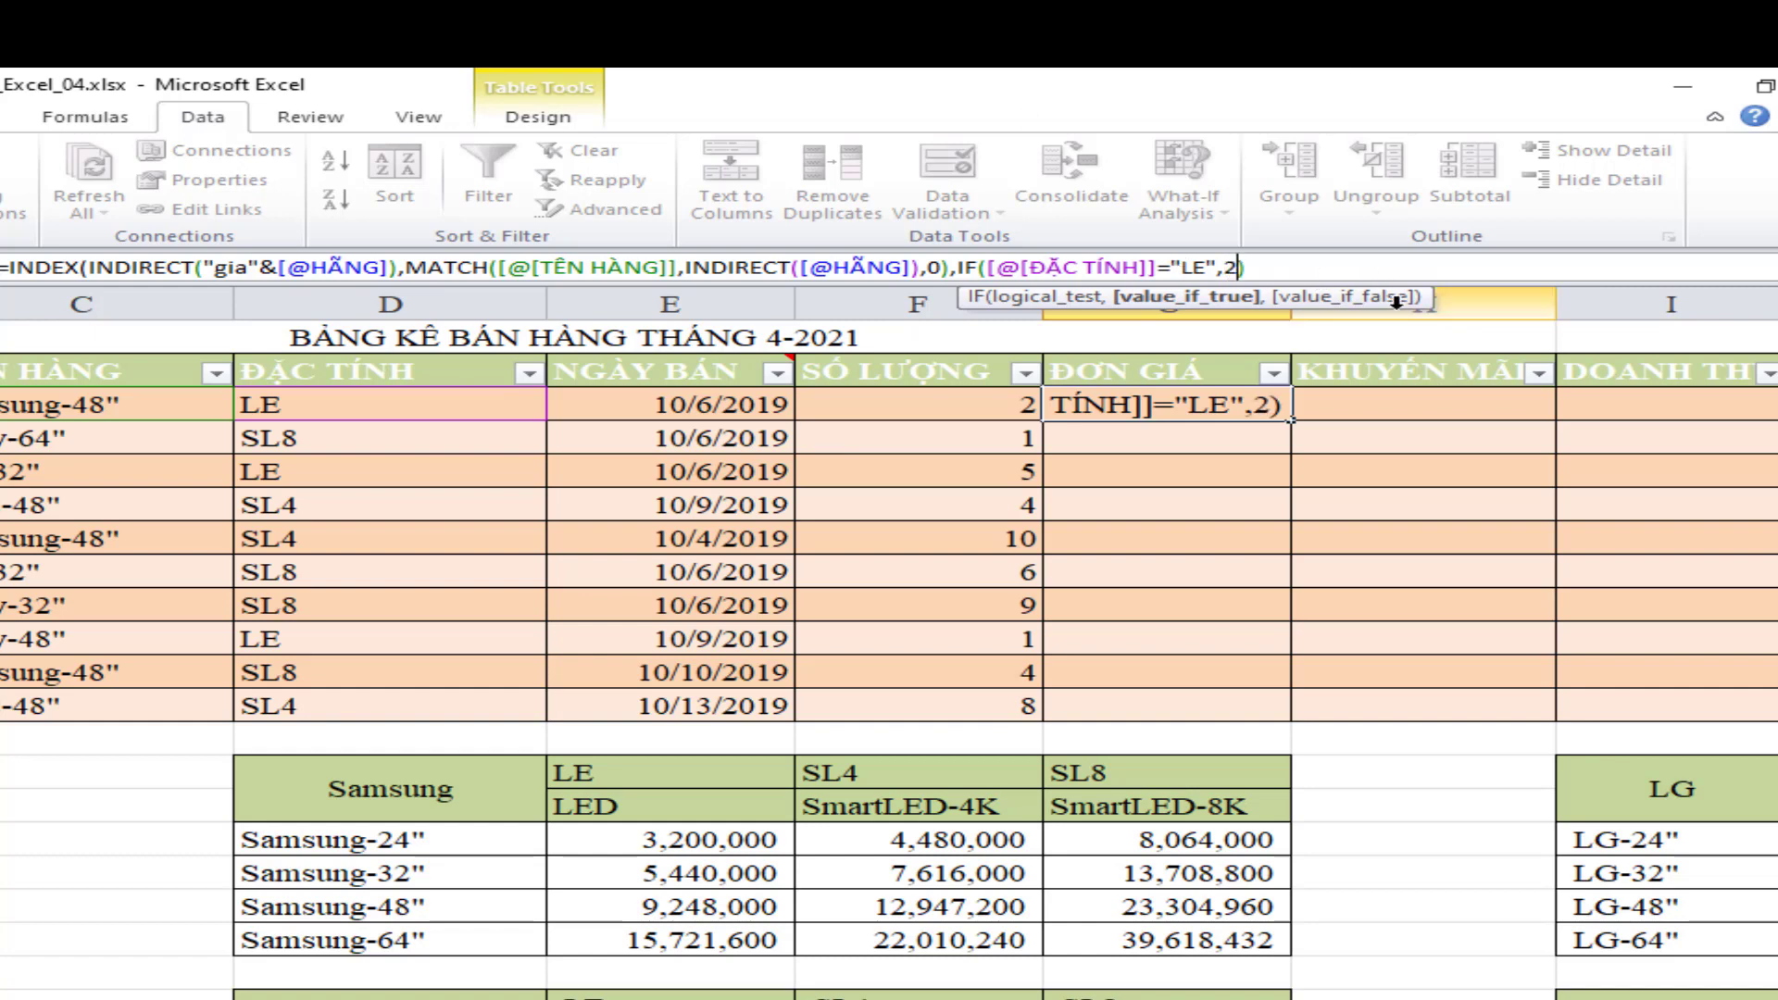
{"action": "type", "text": ",IF"}
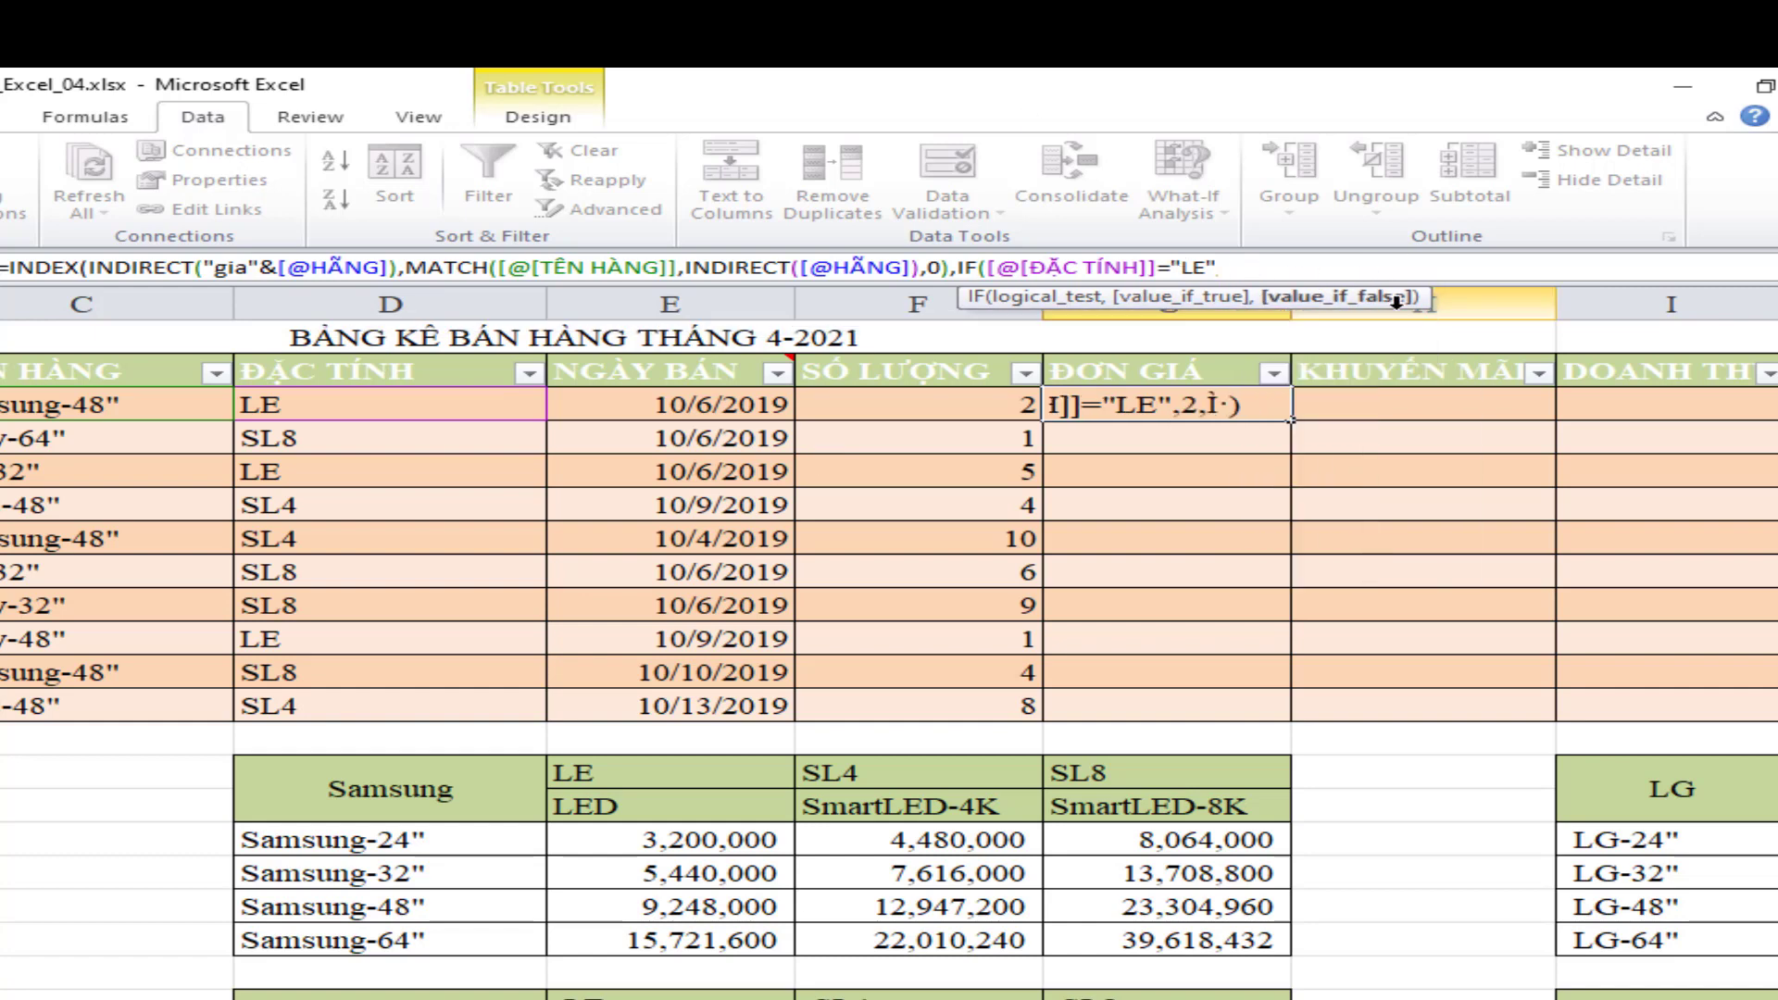
{"action": "type", "text": "("}
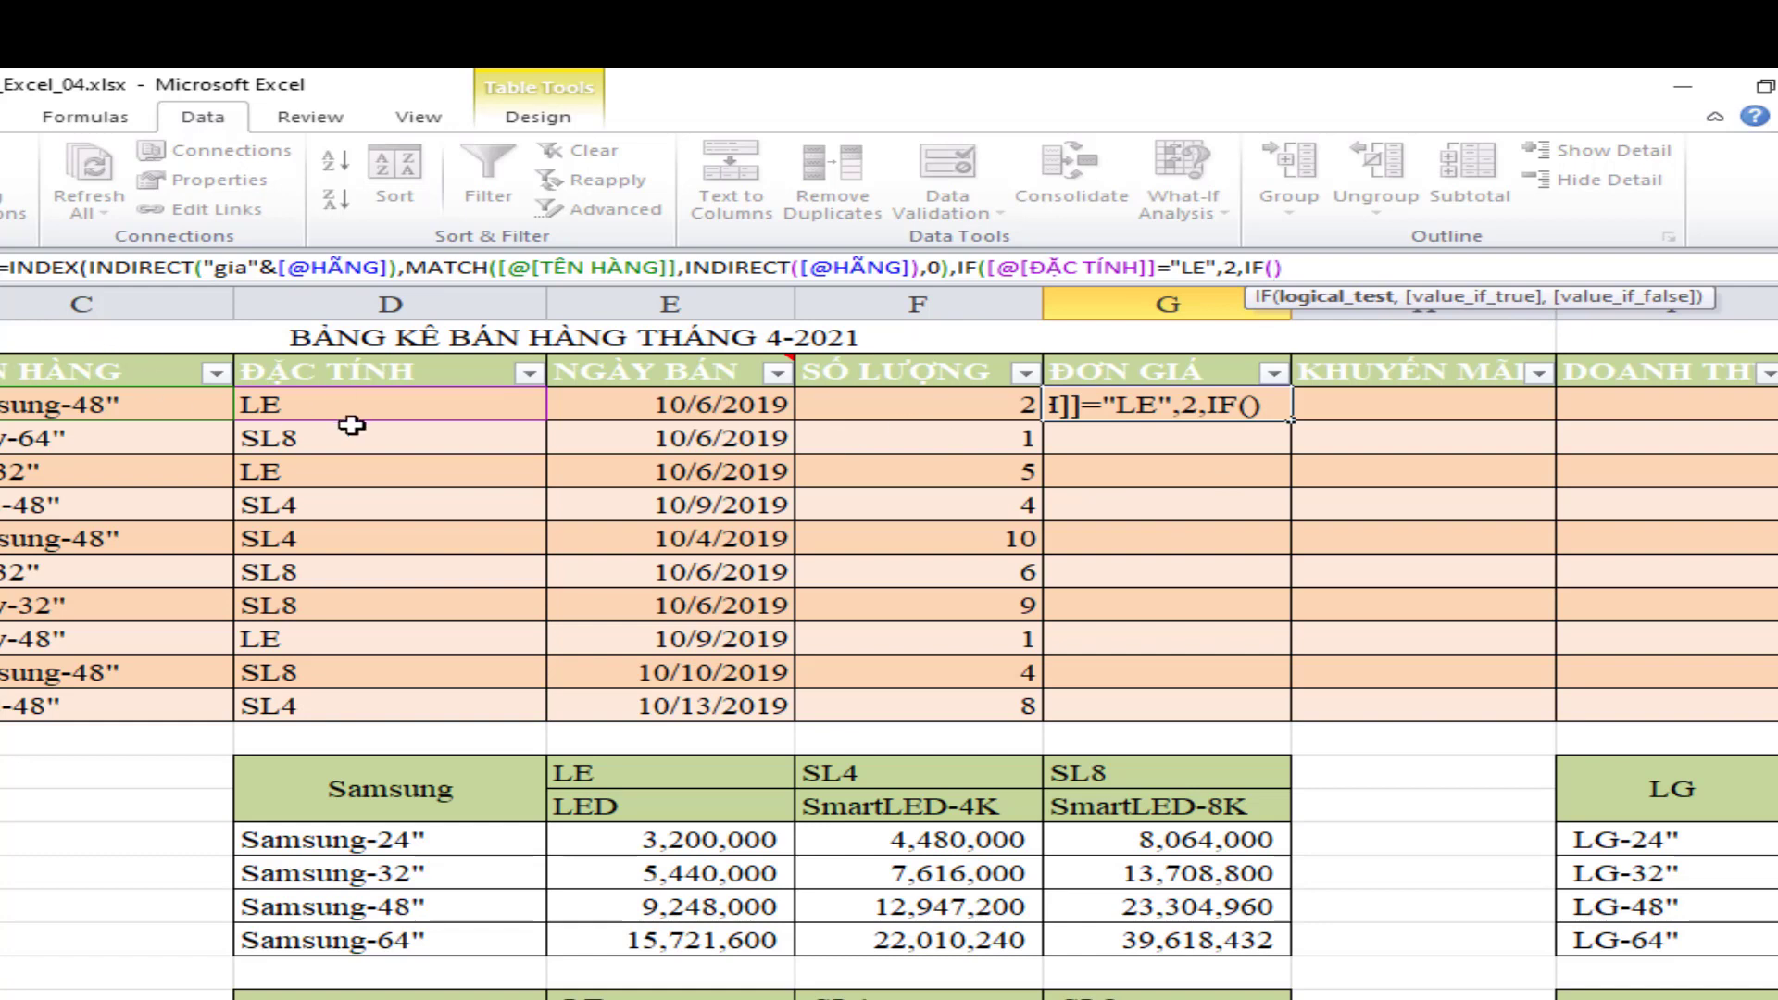
{"action": "left_click", "coordinate": [328, 404]}
{"action": "type", "text": "=\""}
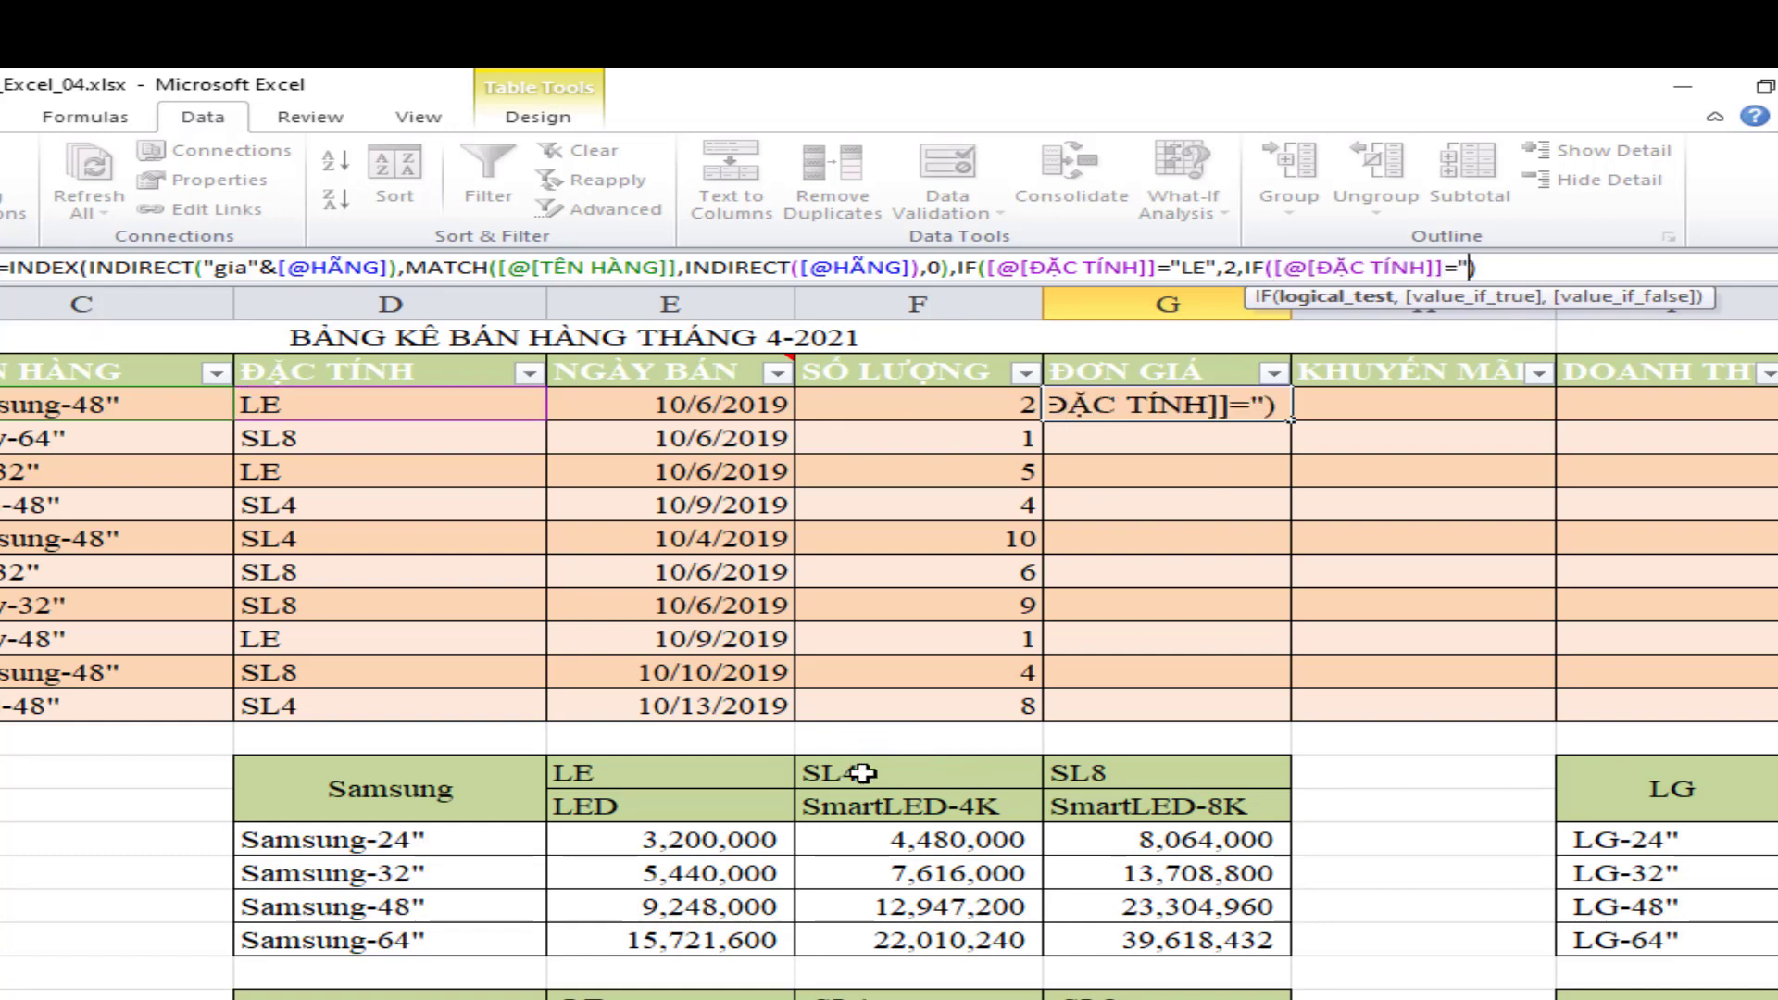
{"action": "type", "text": "SL4\""}
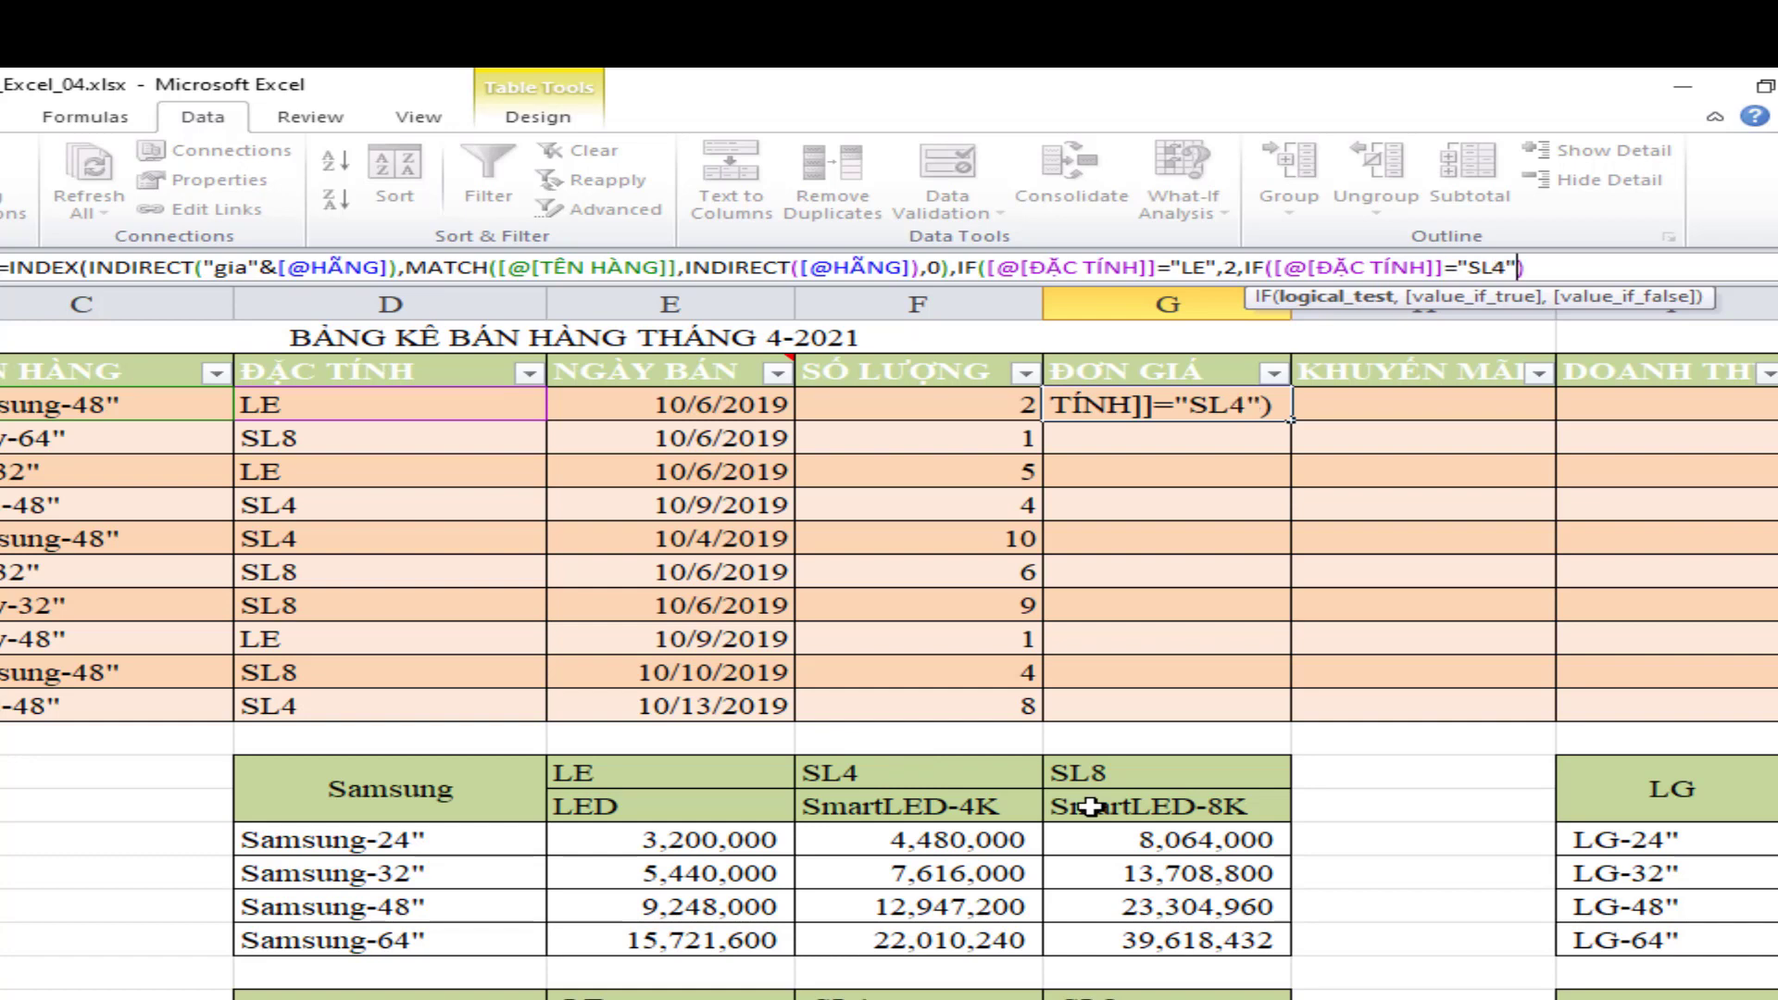
{"action": "type", "text": ",3"}
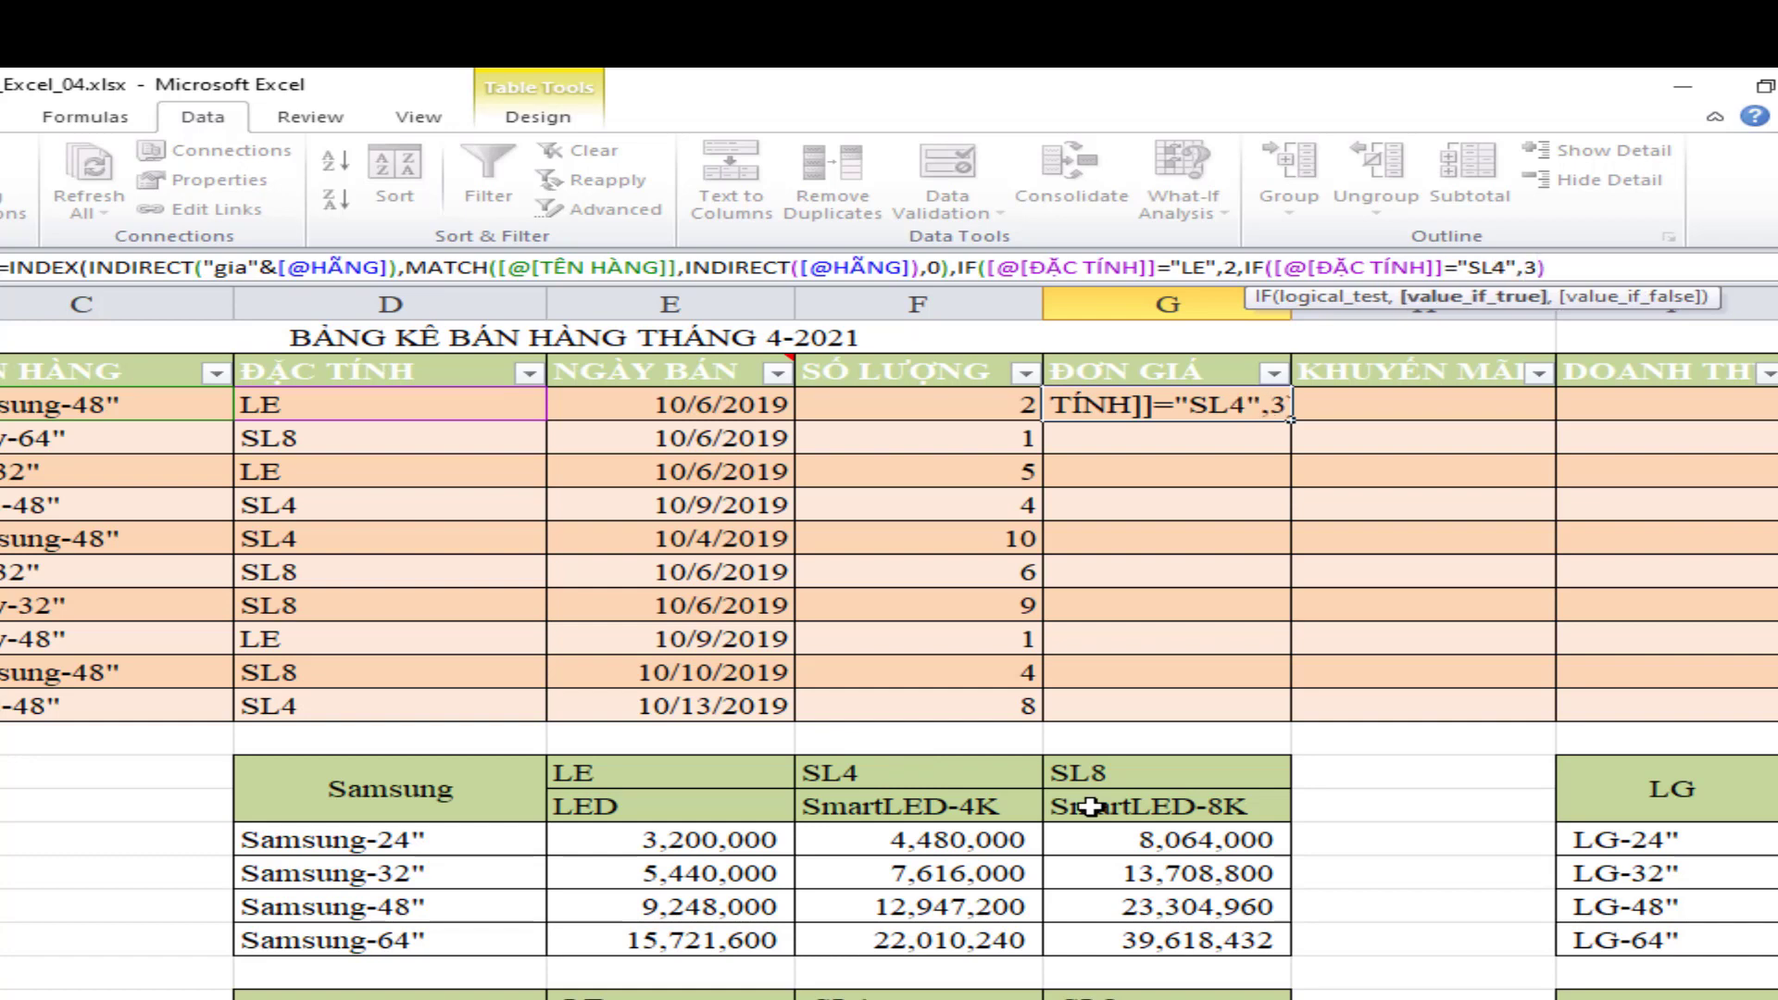
{"action": "type", "text": ",4)))"}
{"action": "key", "text": "Return"}
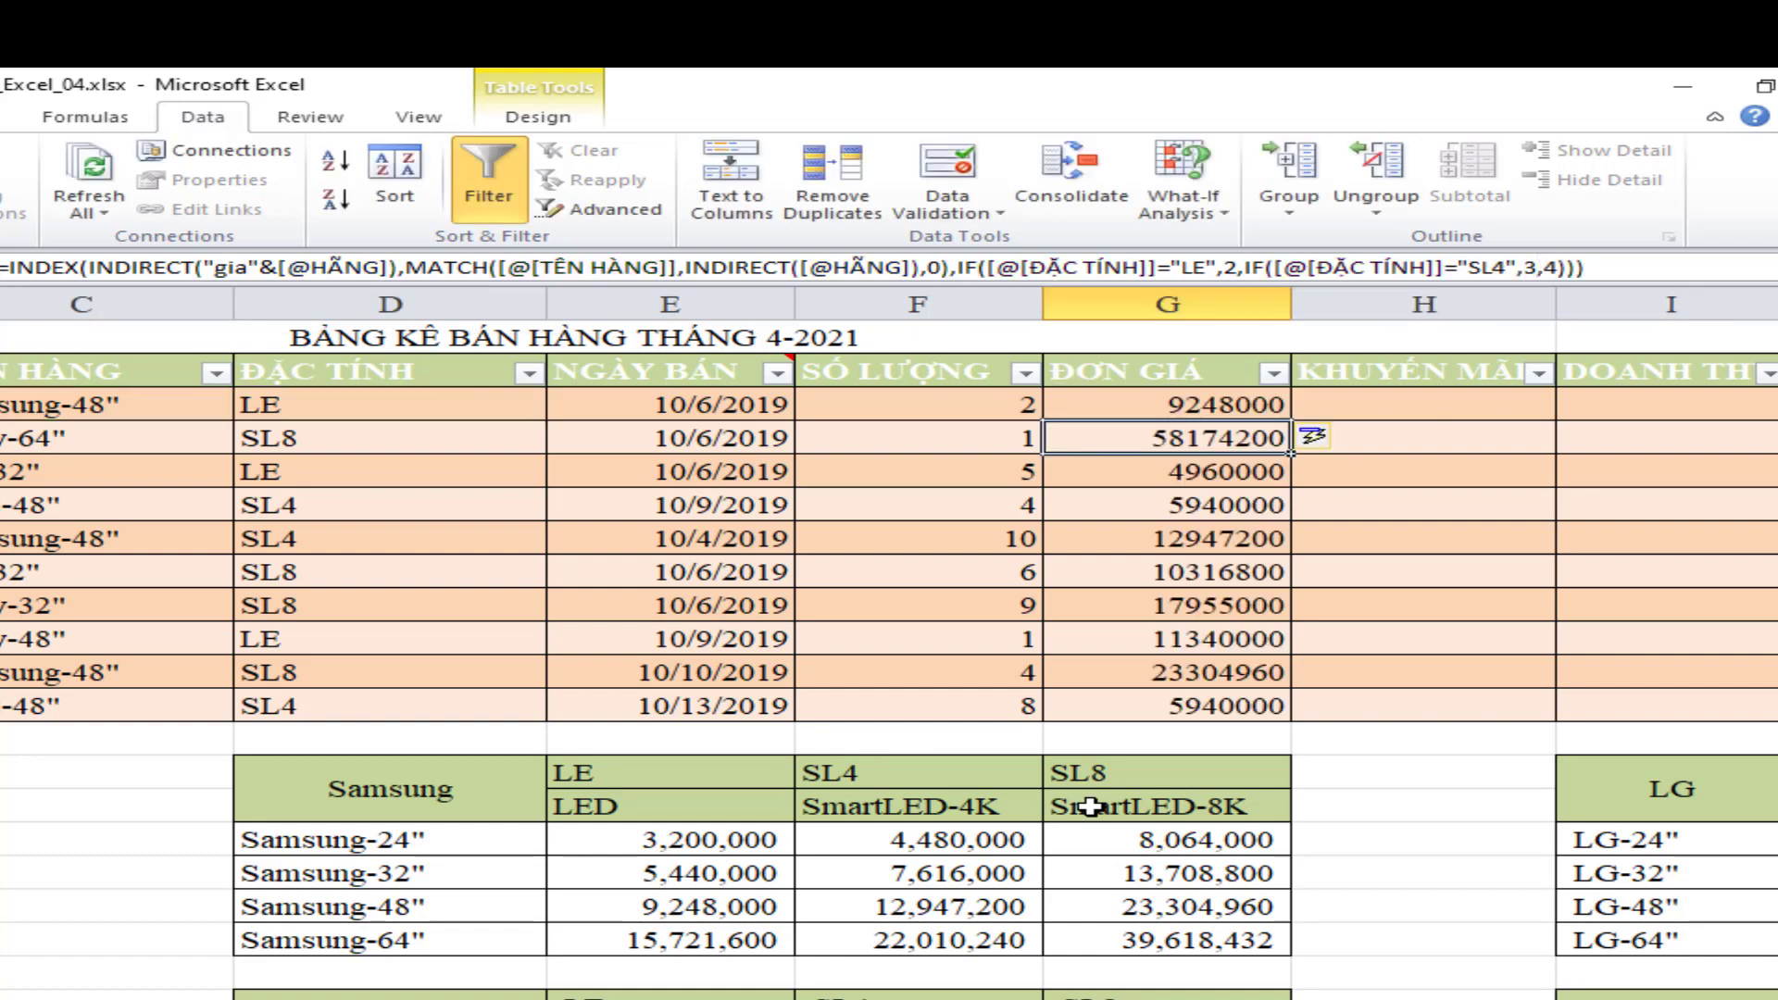
{"action": "left_click", "coordinate": [1468, 404]}
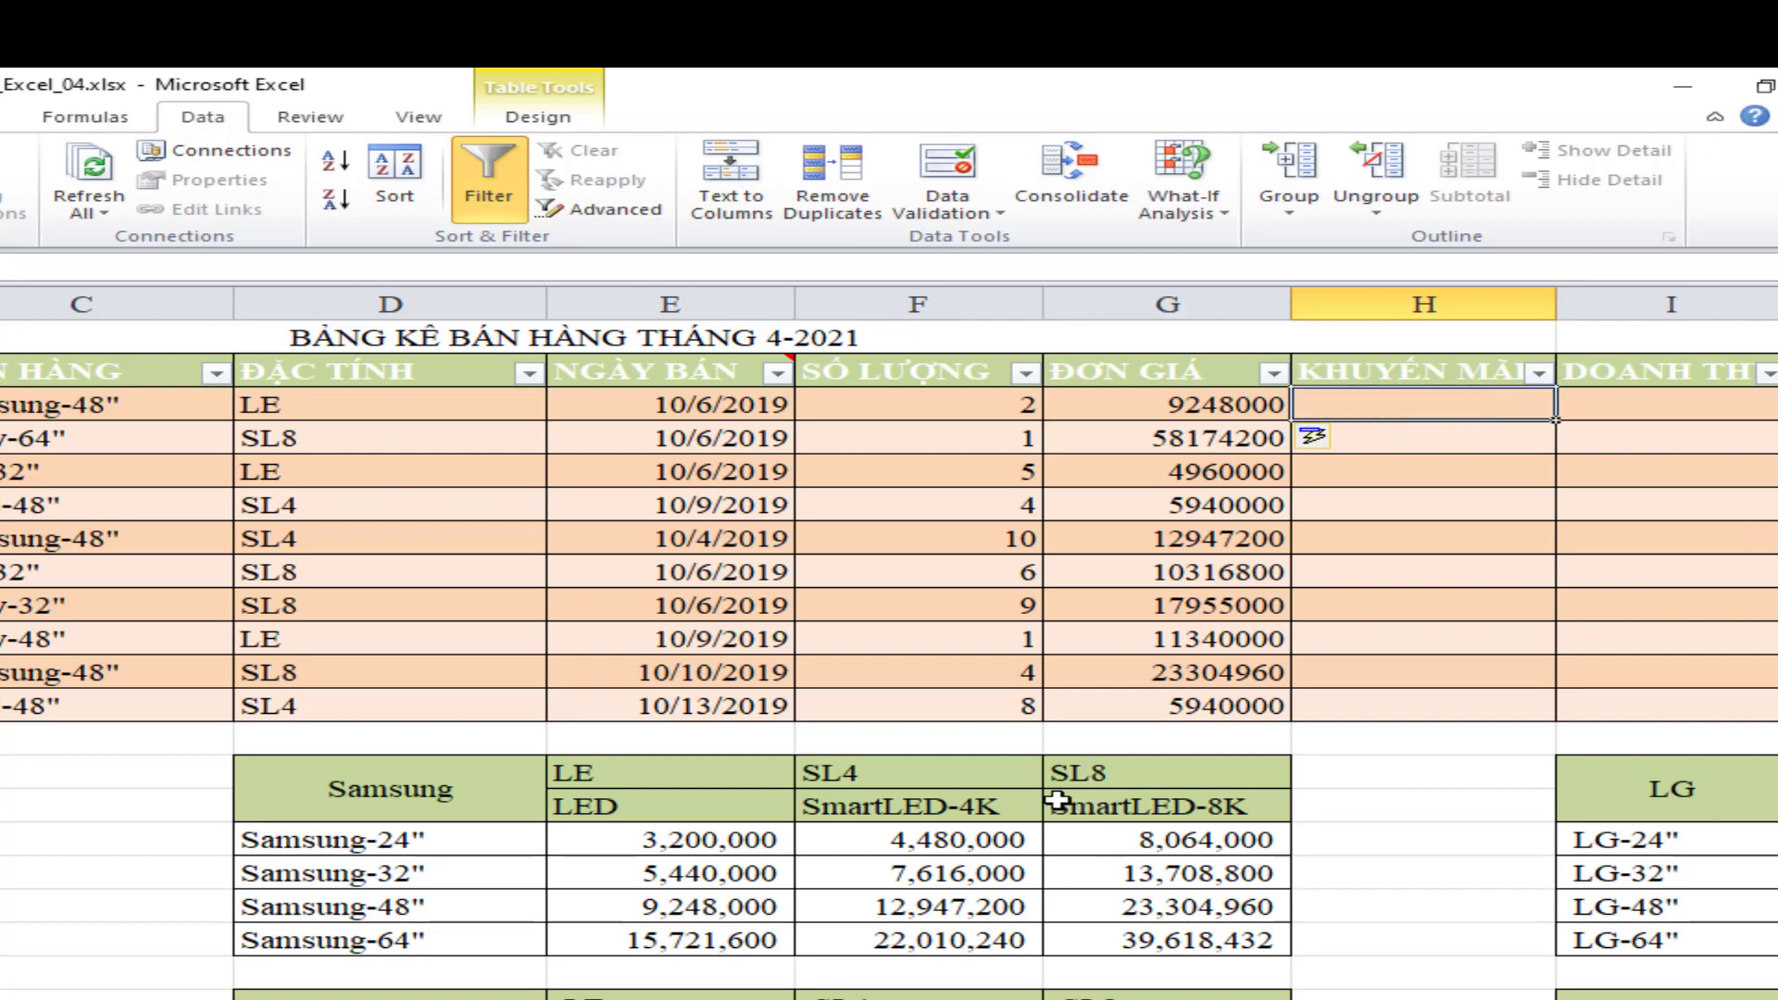
- In NC_04[DE].docx, read the KHUYẾN MÃI rule giving 5% for sales on 12/04/2021
{"action": "key", "text": "alt+Tab"}
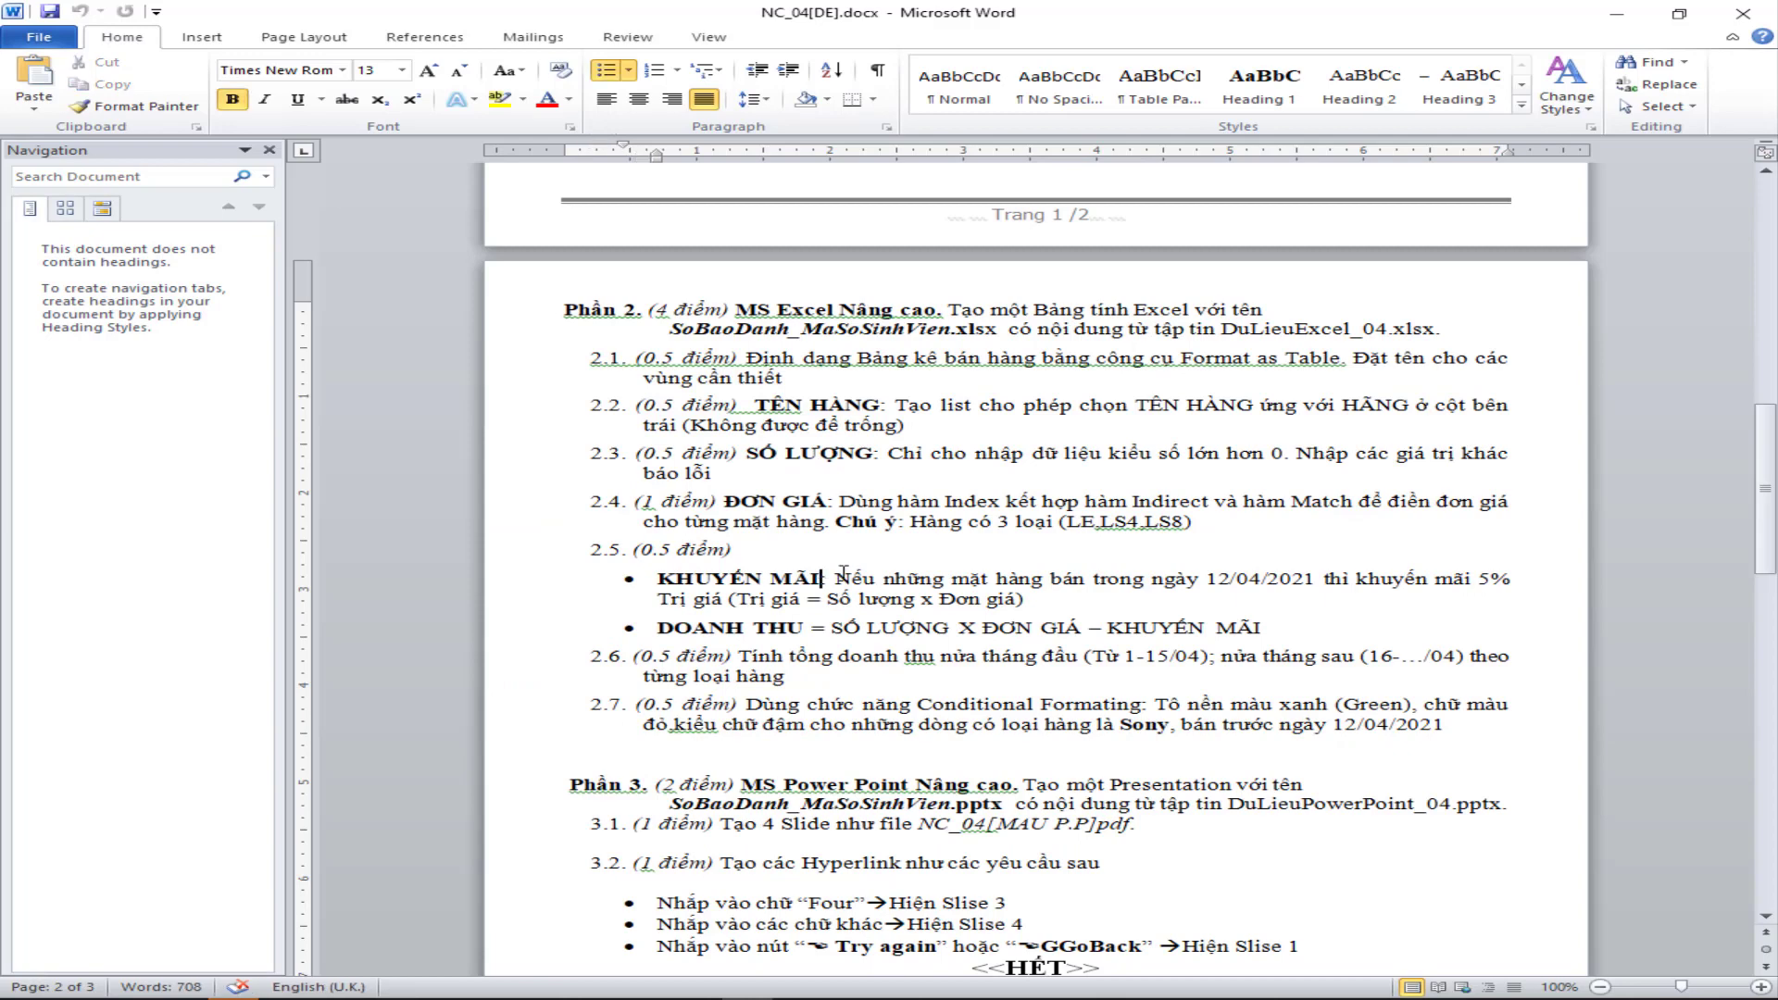
{"action": "left_click_drag", "start_coordinate": [834, 578], "coordinate": [1072, 574]}
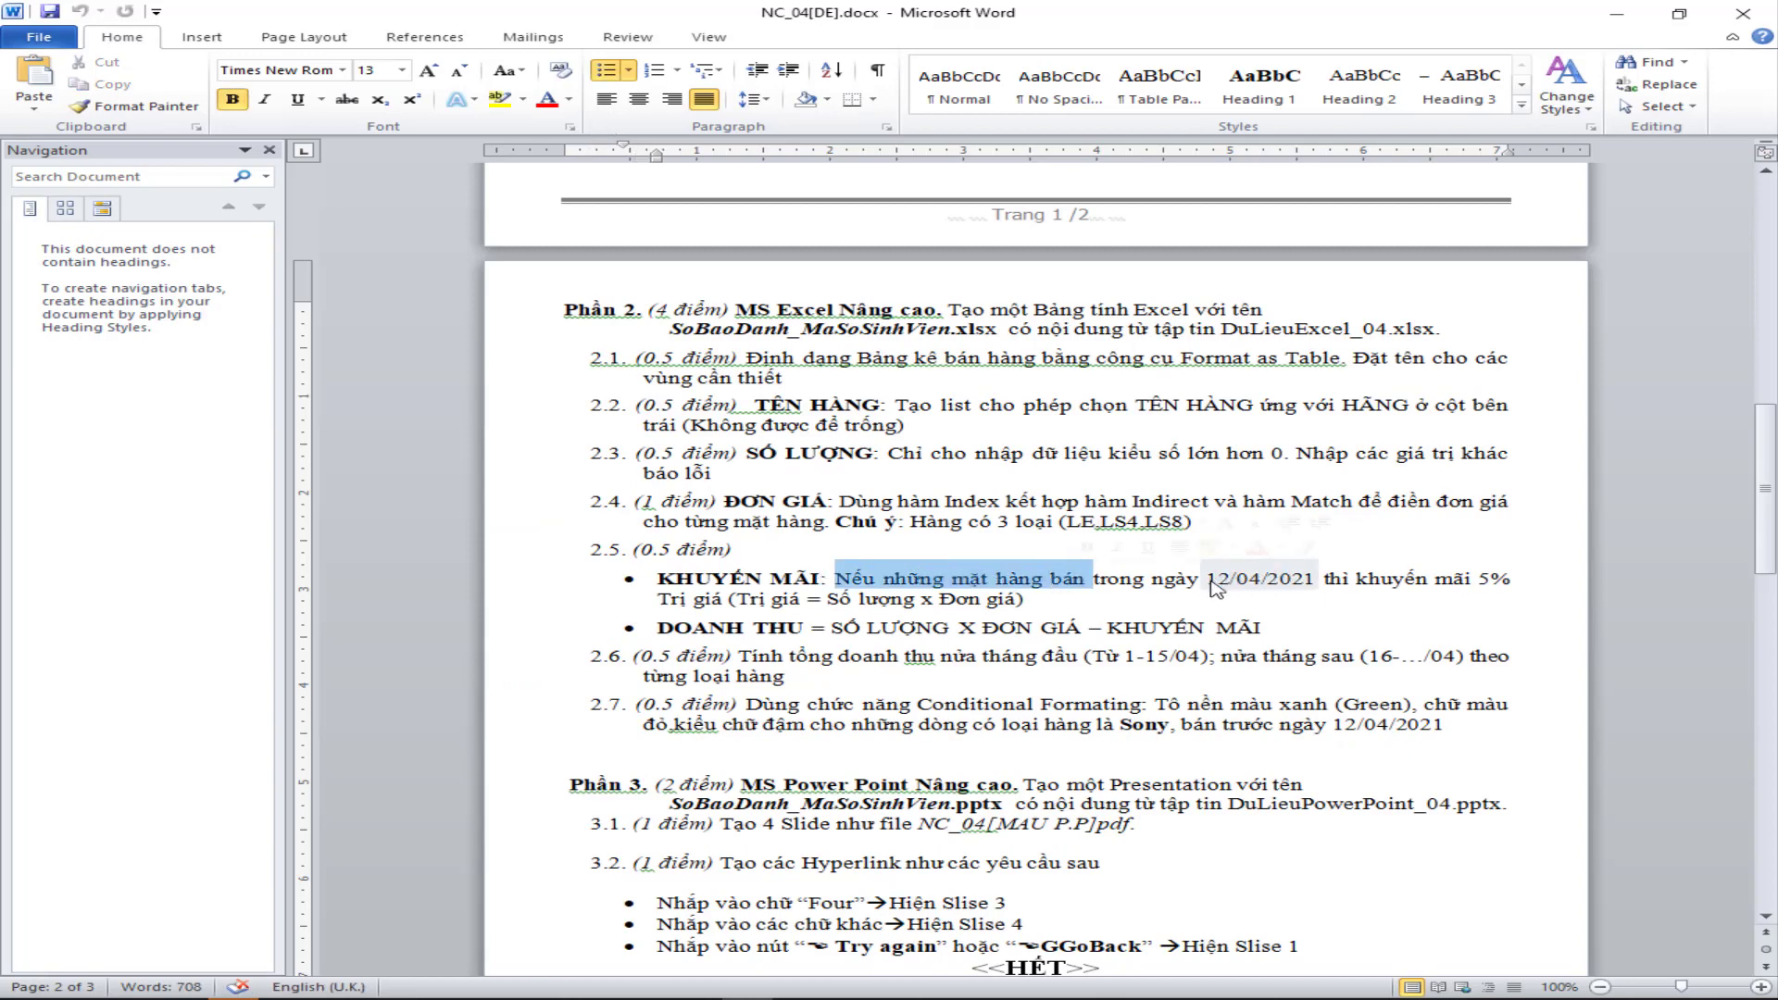
{"action": "double_click", "coordinate": [1257, 579]}
{"action": "left_click", "coordinate": [1257, 585]}
{"action": "left_click", "coordinate": [1256, 586]}
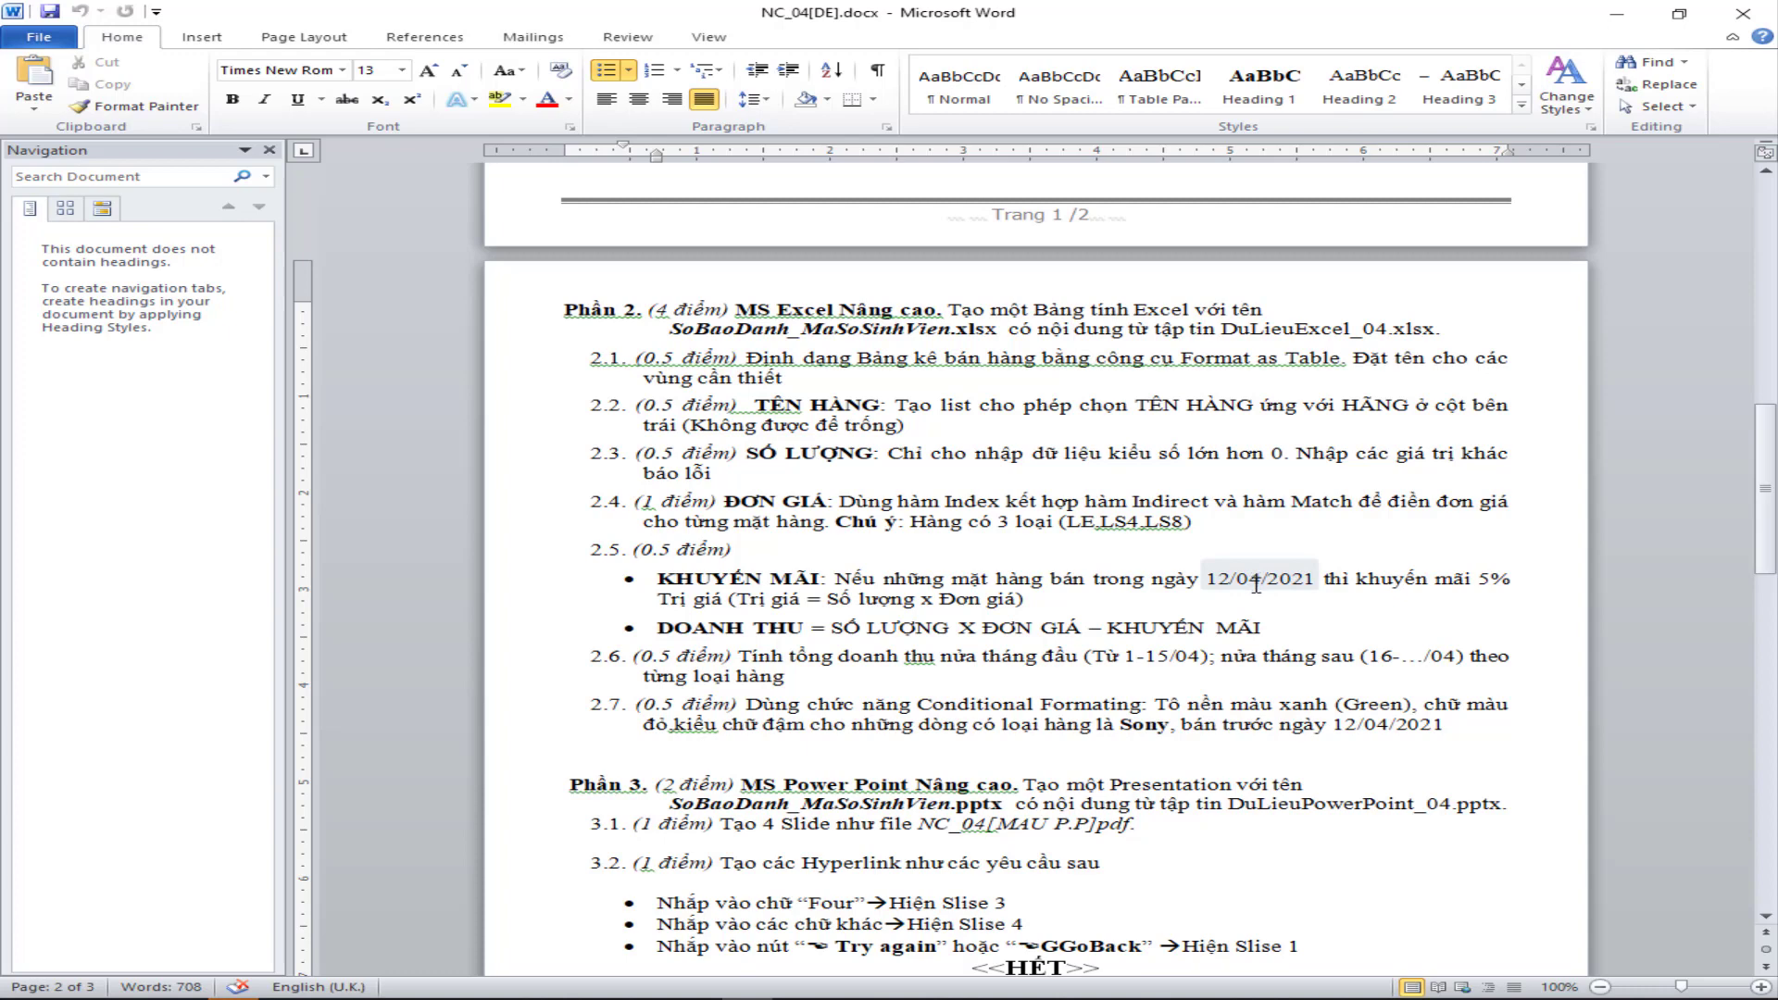
{"action": "left_click", "coordinate": [1232, 577]}
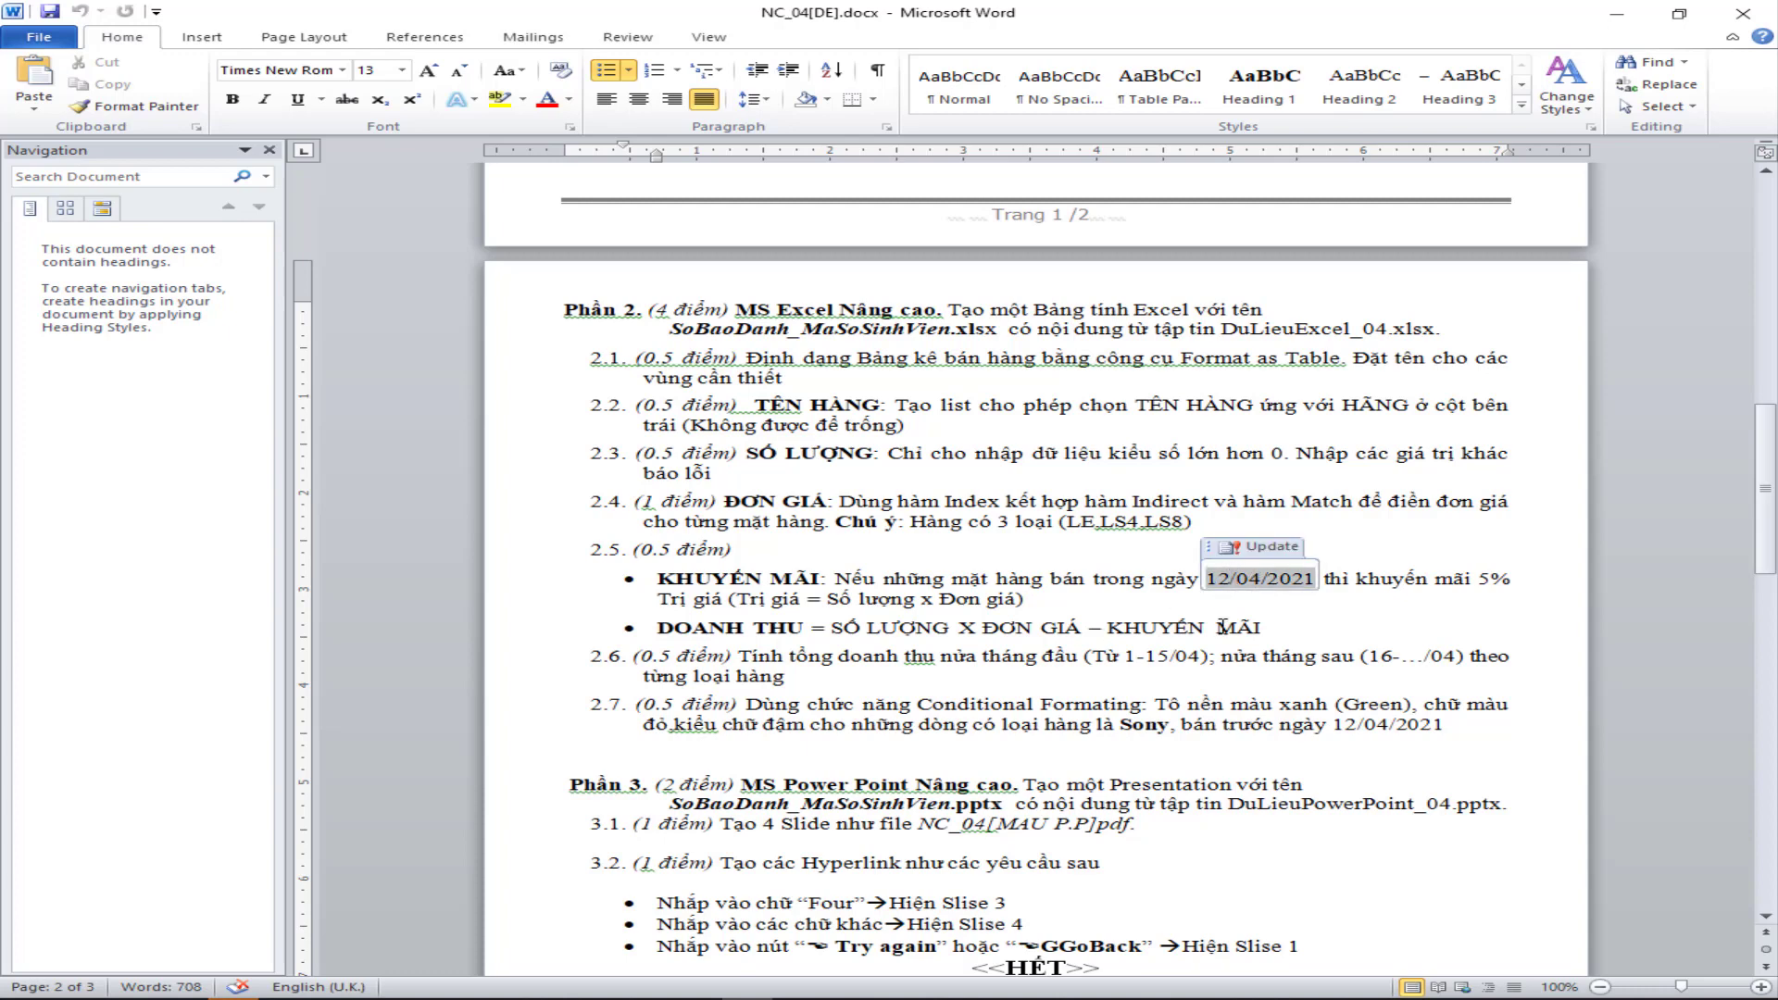
{"action": "left_click", "coordinate": [1221, 627]}
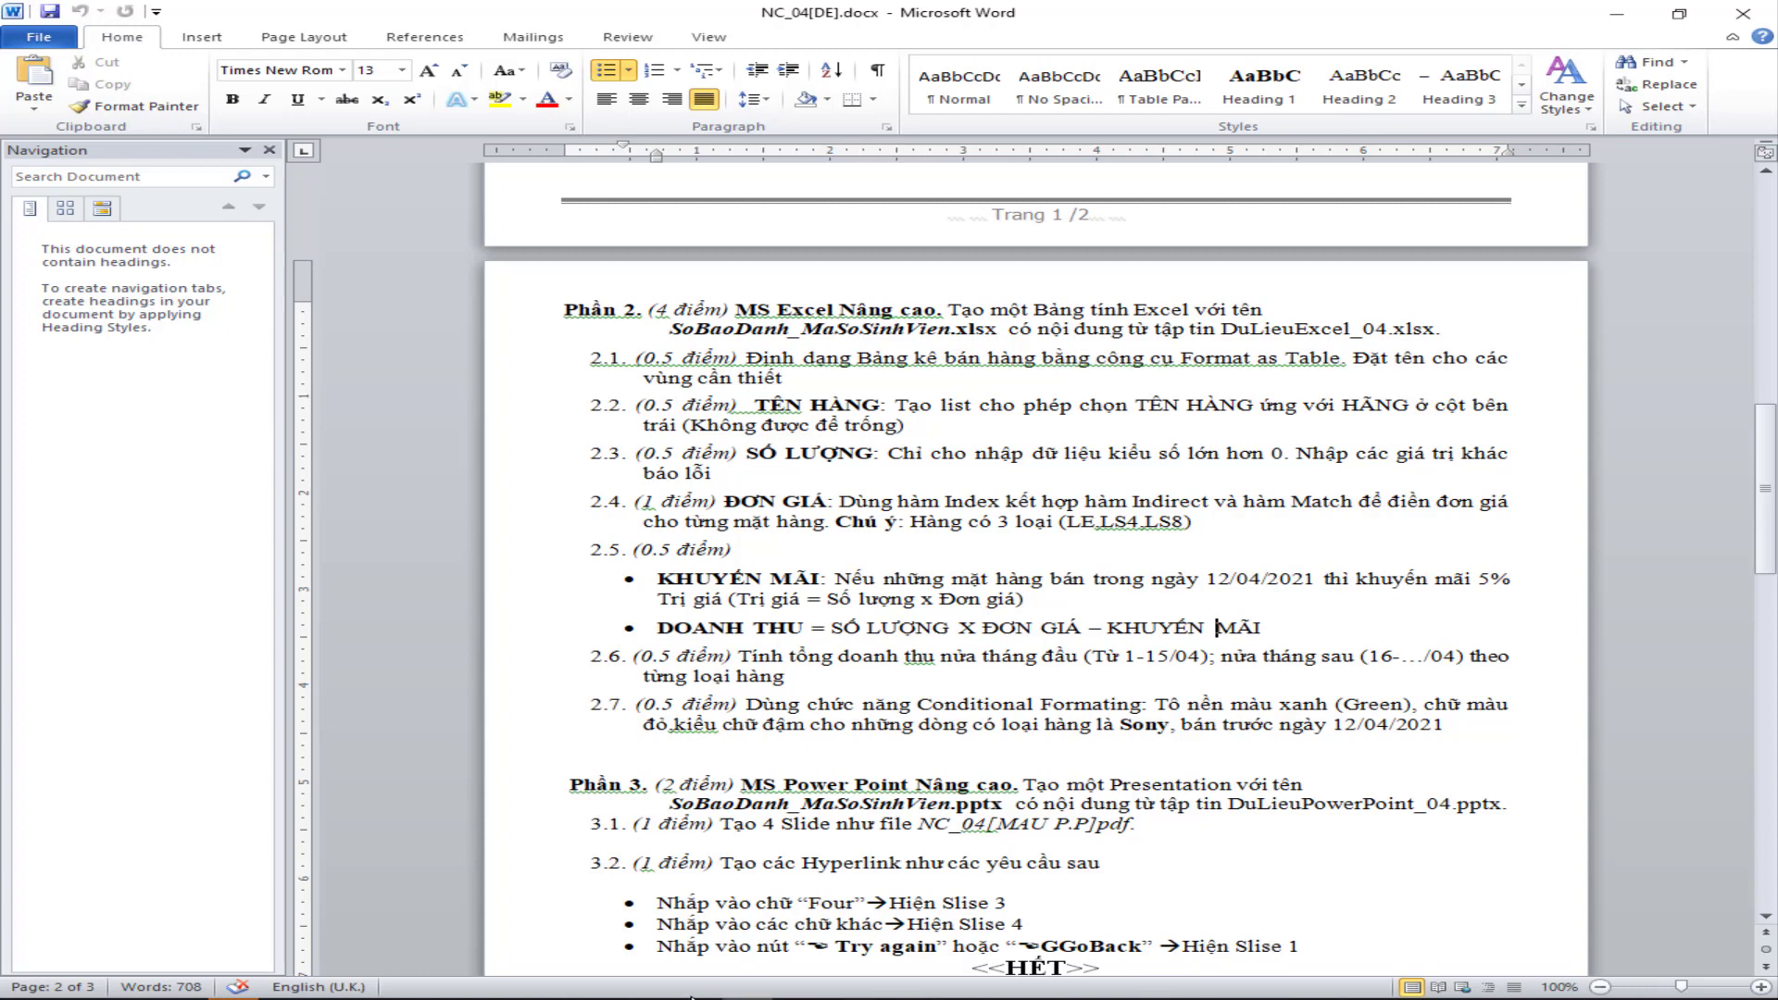
- Type =IF( in H3, checking the Word instructions once more before returning
{"action": "key", "text": "alt+Tab"}
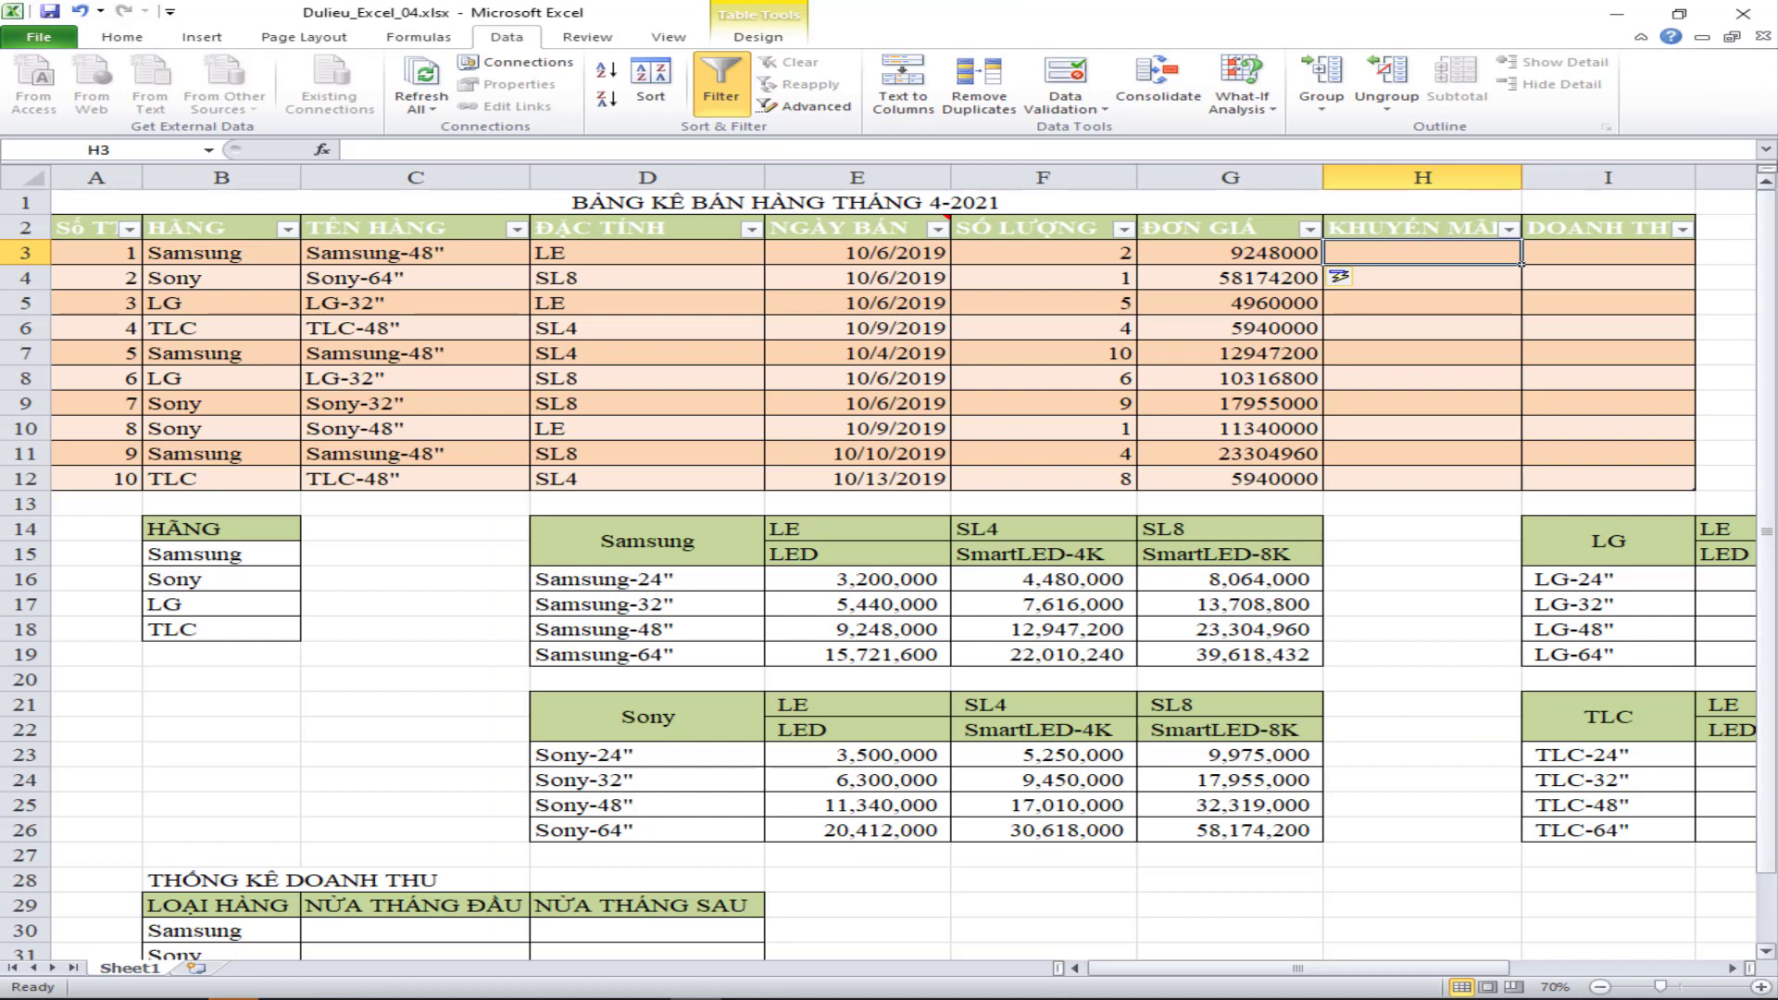
{"action": "type", "text": "=I"}
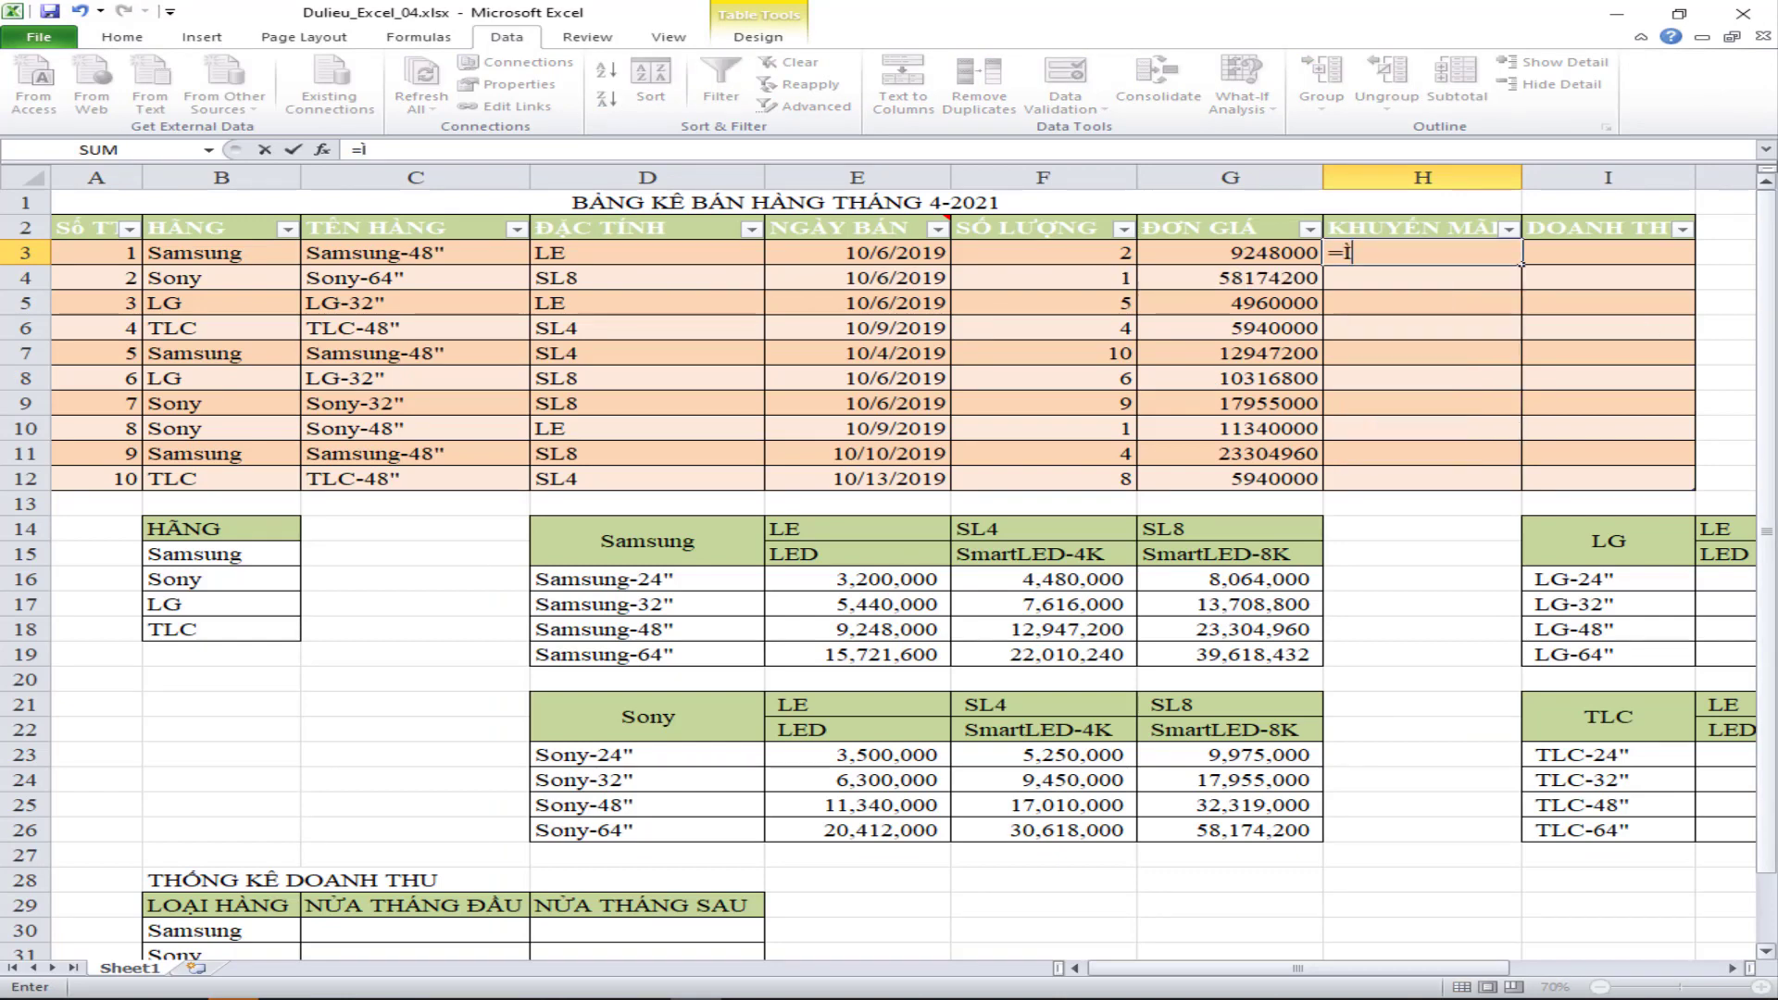
{"action": "type", "text": "F("}
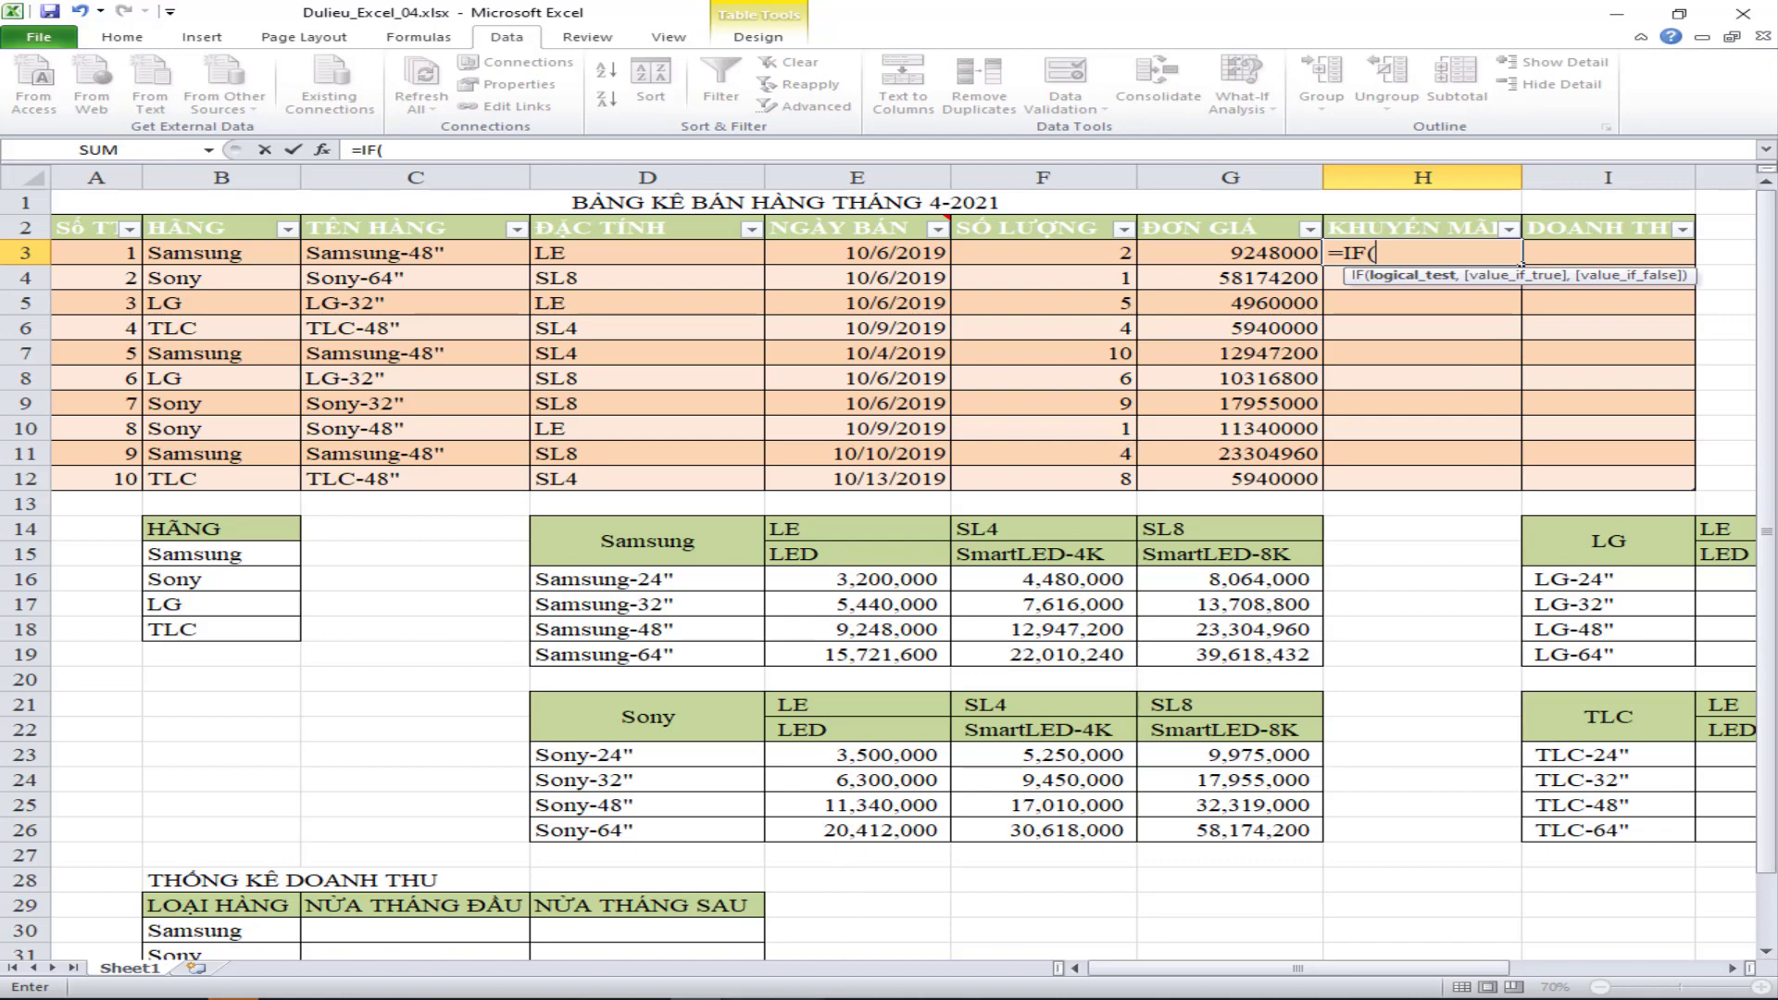
{"action": "left_click", "coordinate": [745, 999]}
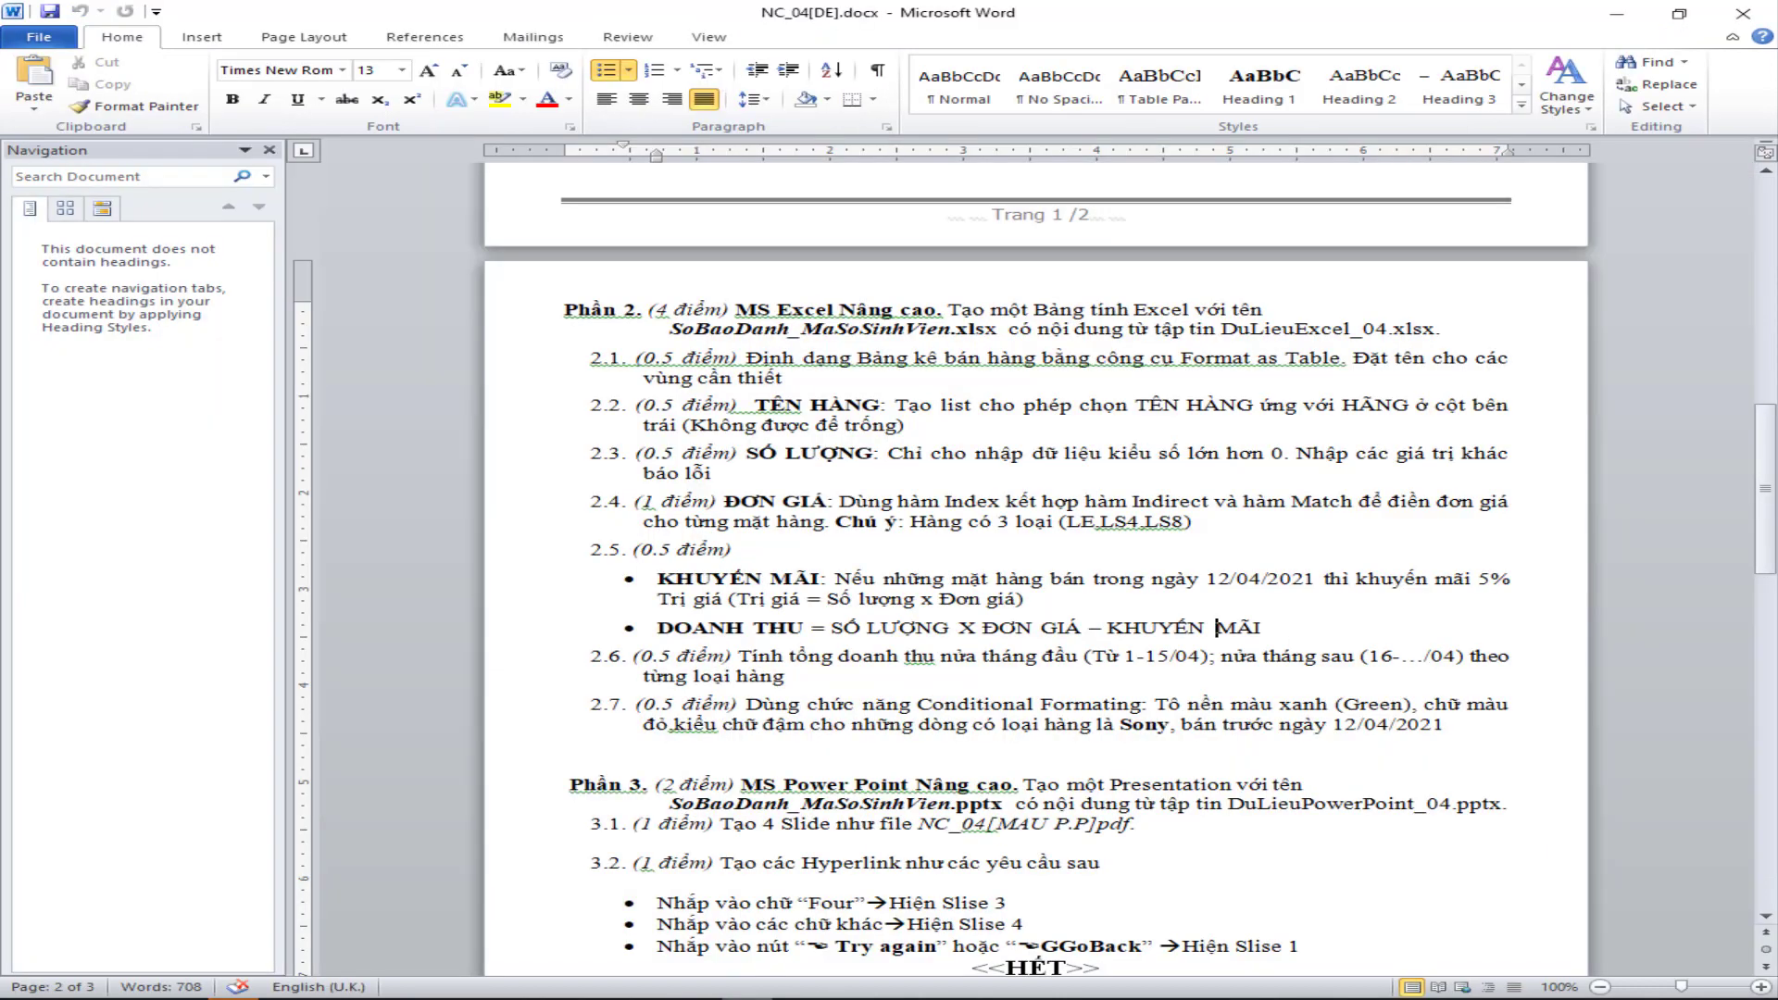
{"action": "key", "text": "alt+Tab"}
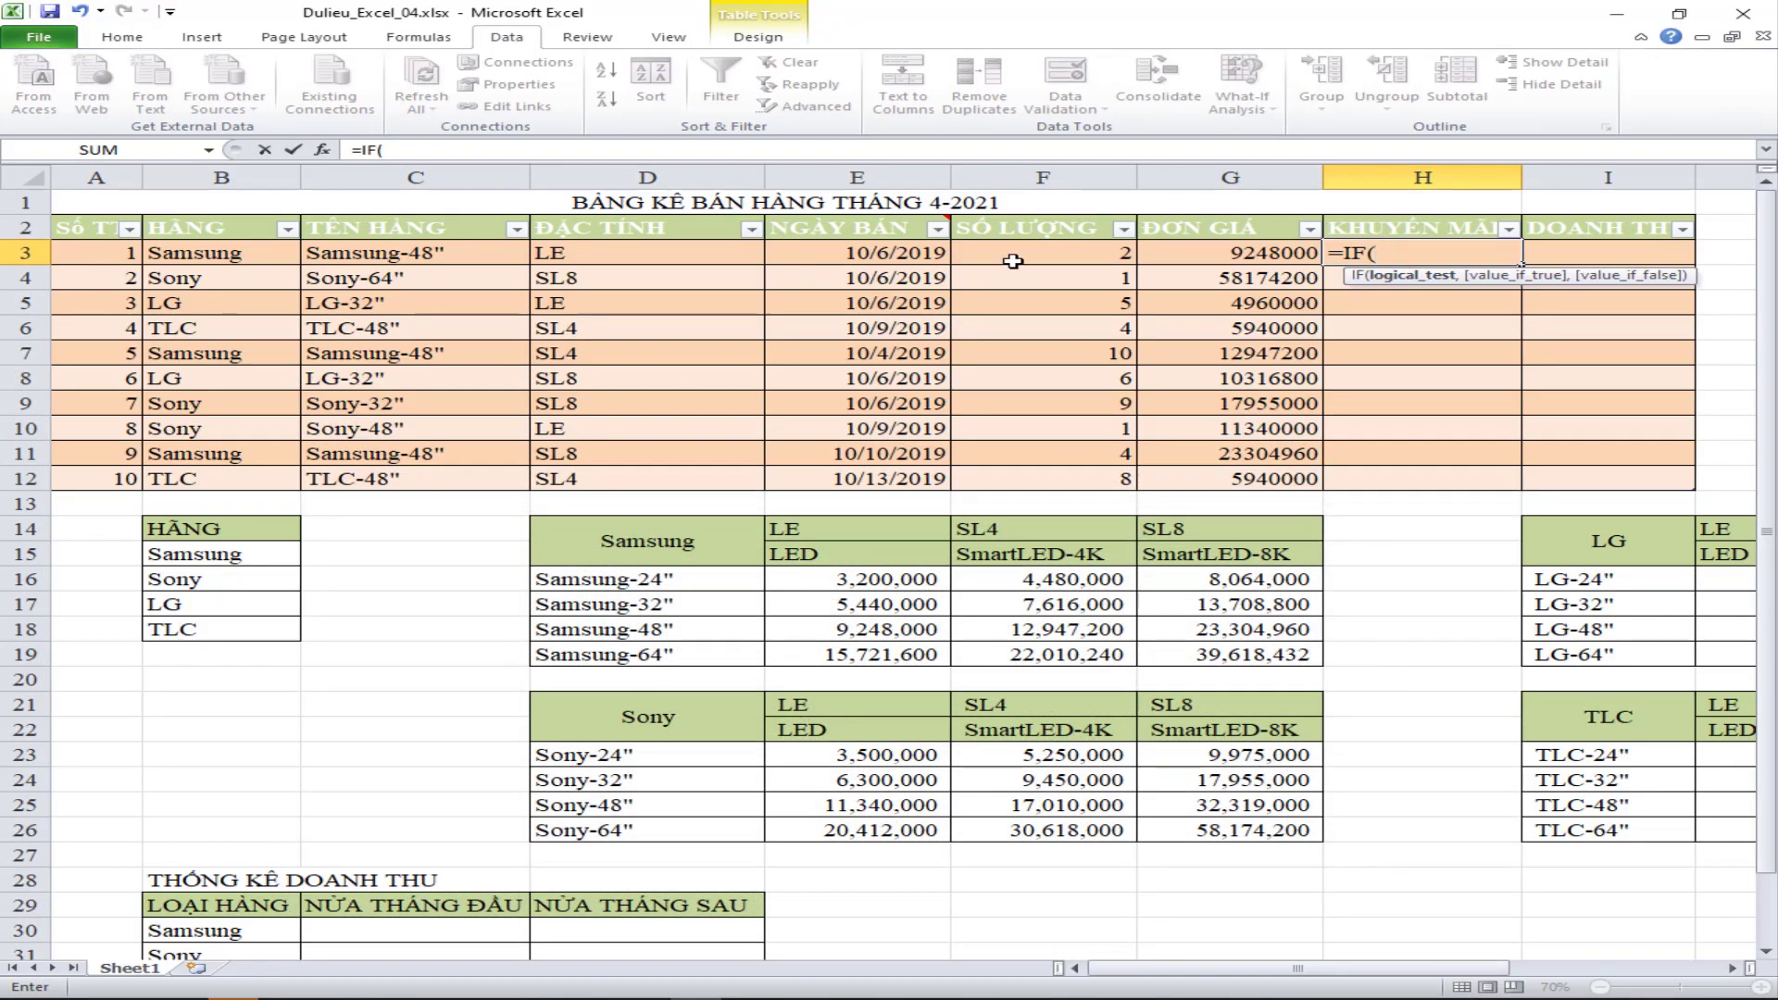
- In H3, test NGÀY BÁN=DATE(2019,10,9) with the discount 5%*SỐ LƯỢNG*ĐƠN GIÁ
{"action": "left_click", "coordinate": [896, 256]}
{"action": "type", "text": "=DA"}
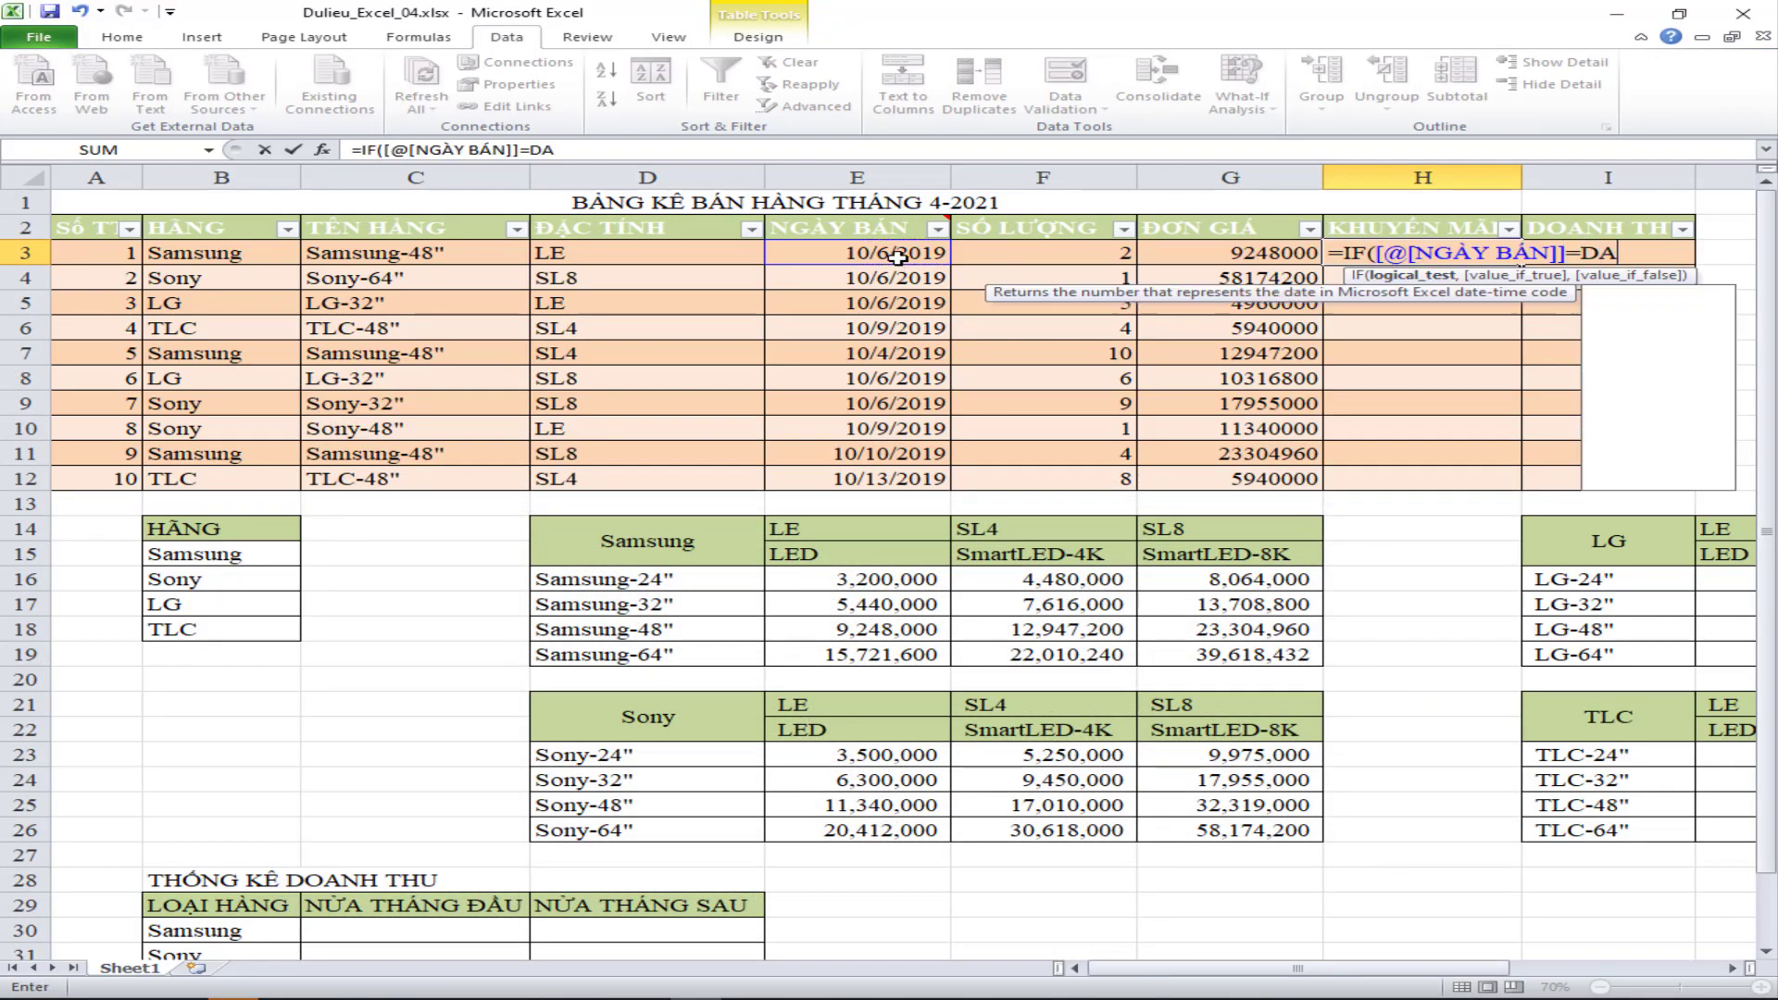
{"action": "type", "text": "TE(2"}
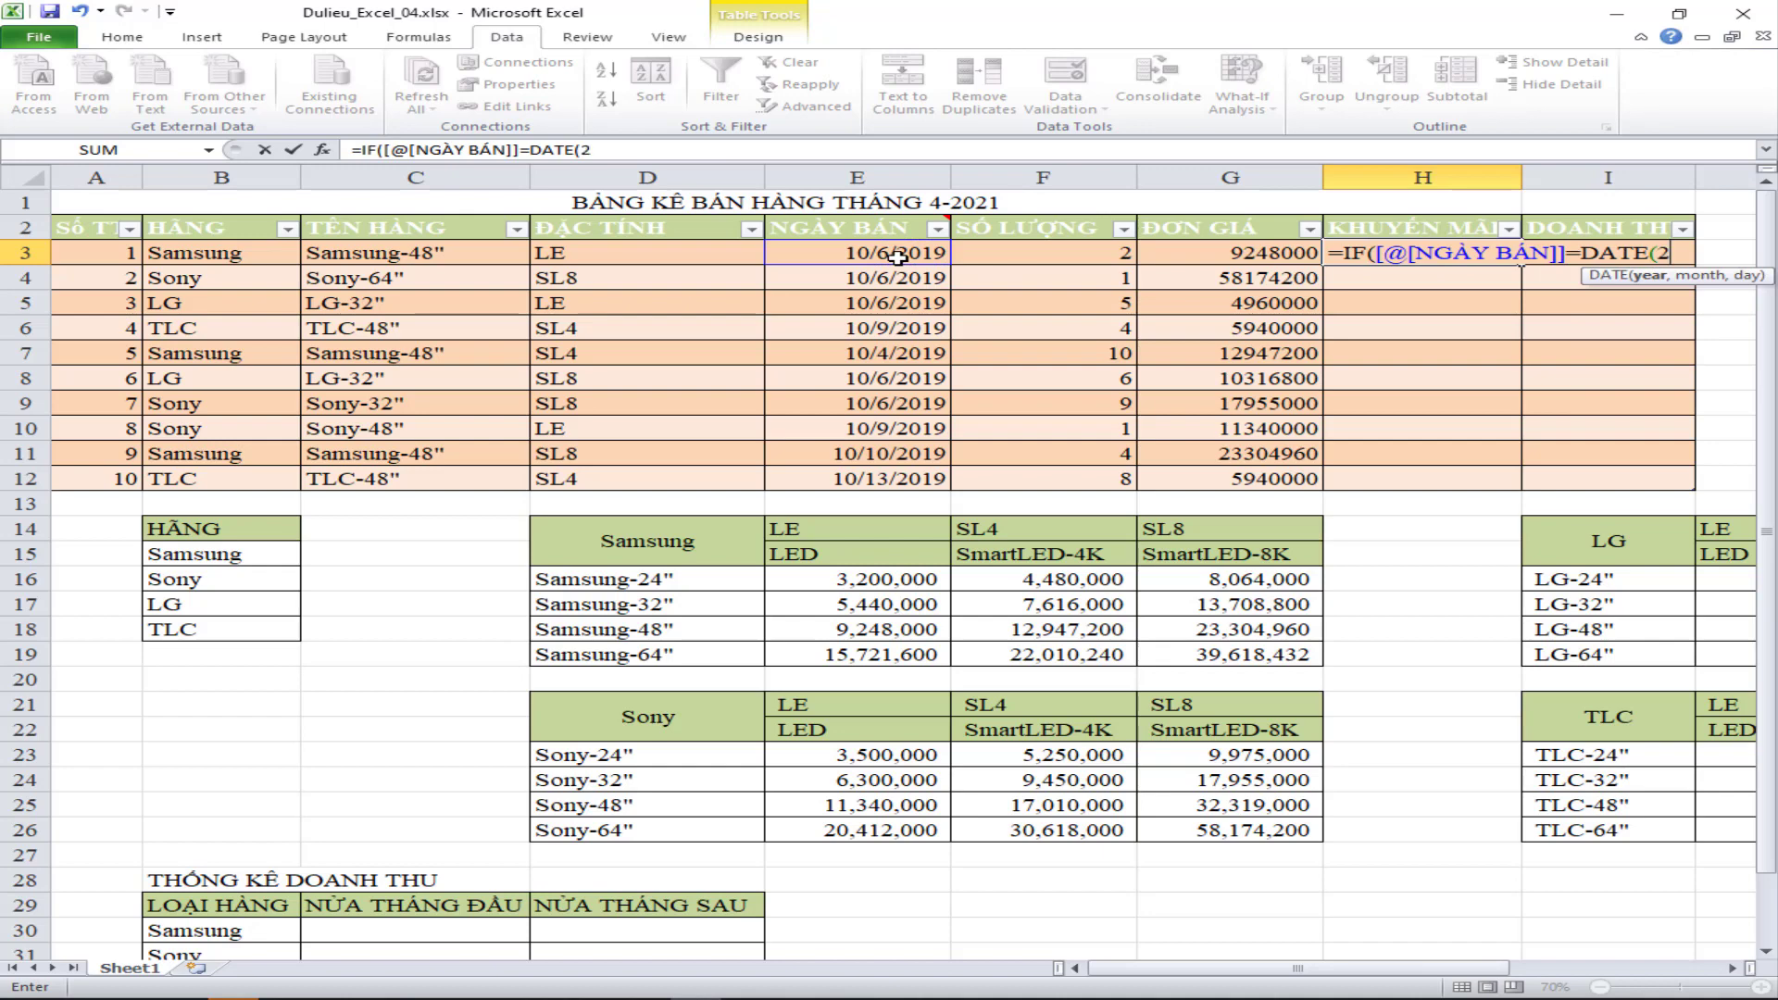
{"action": "type", "text": "019"}
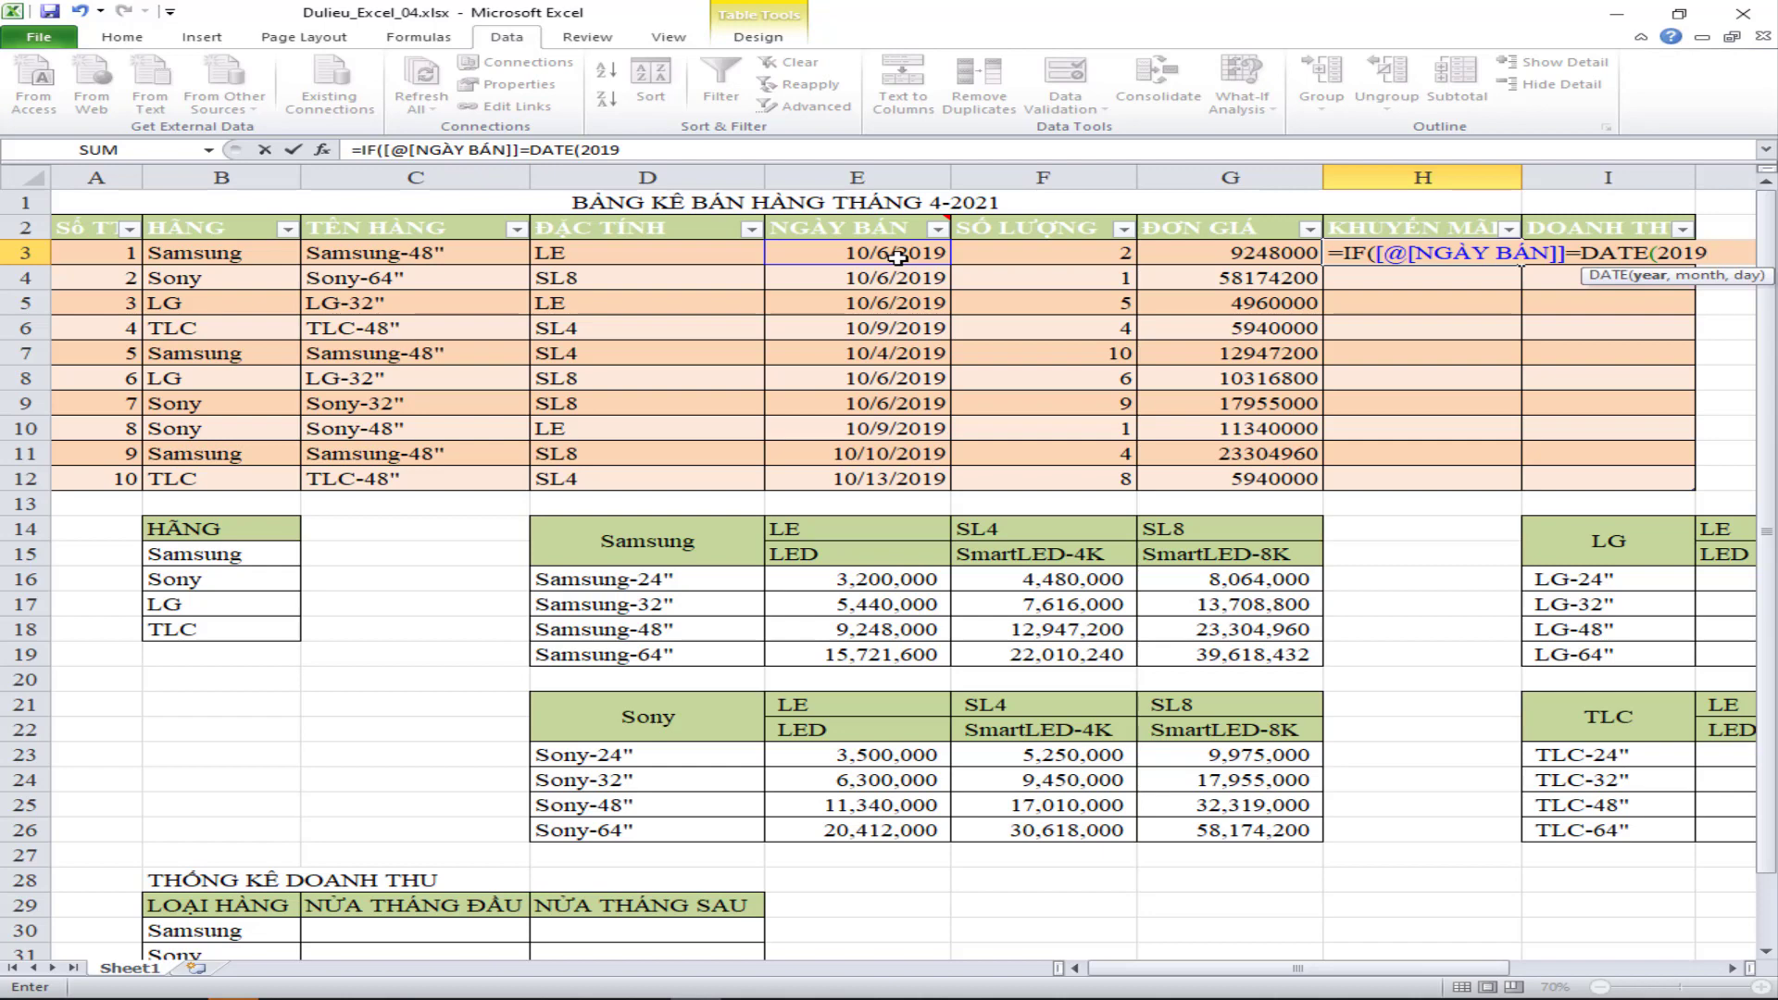
{"action": "type", "text": "9,"}
{"action": "type", "text": "10,"}
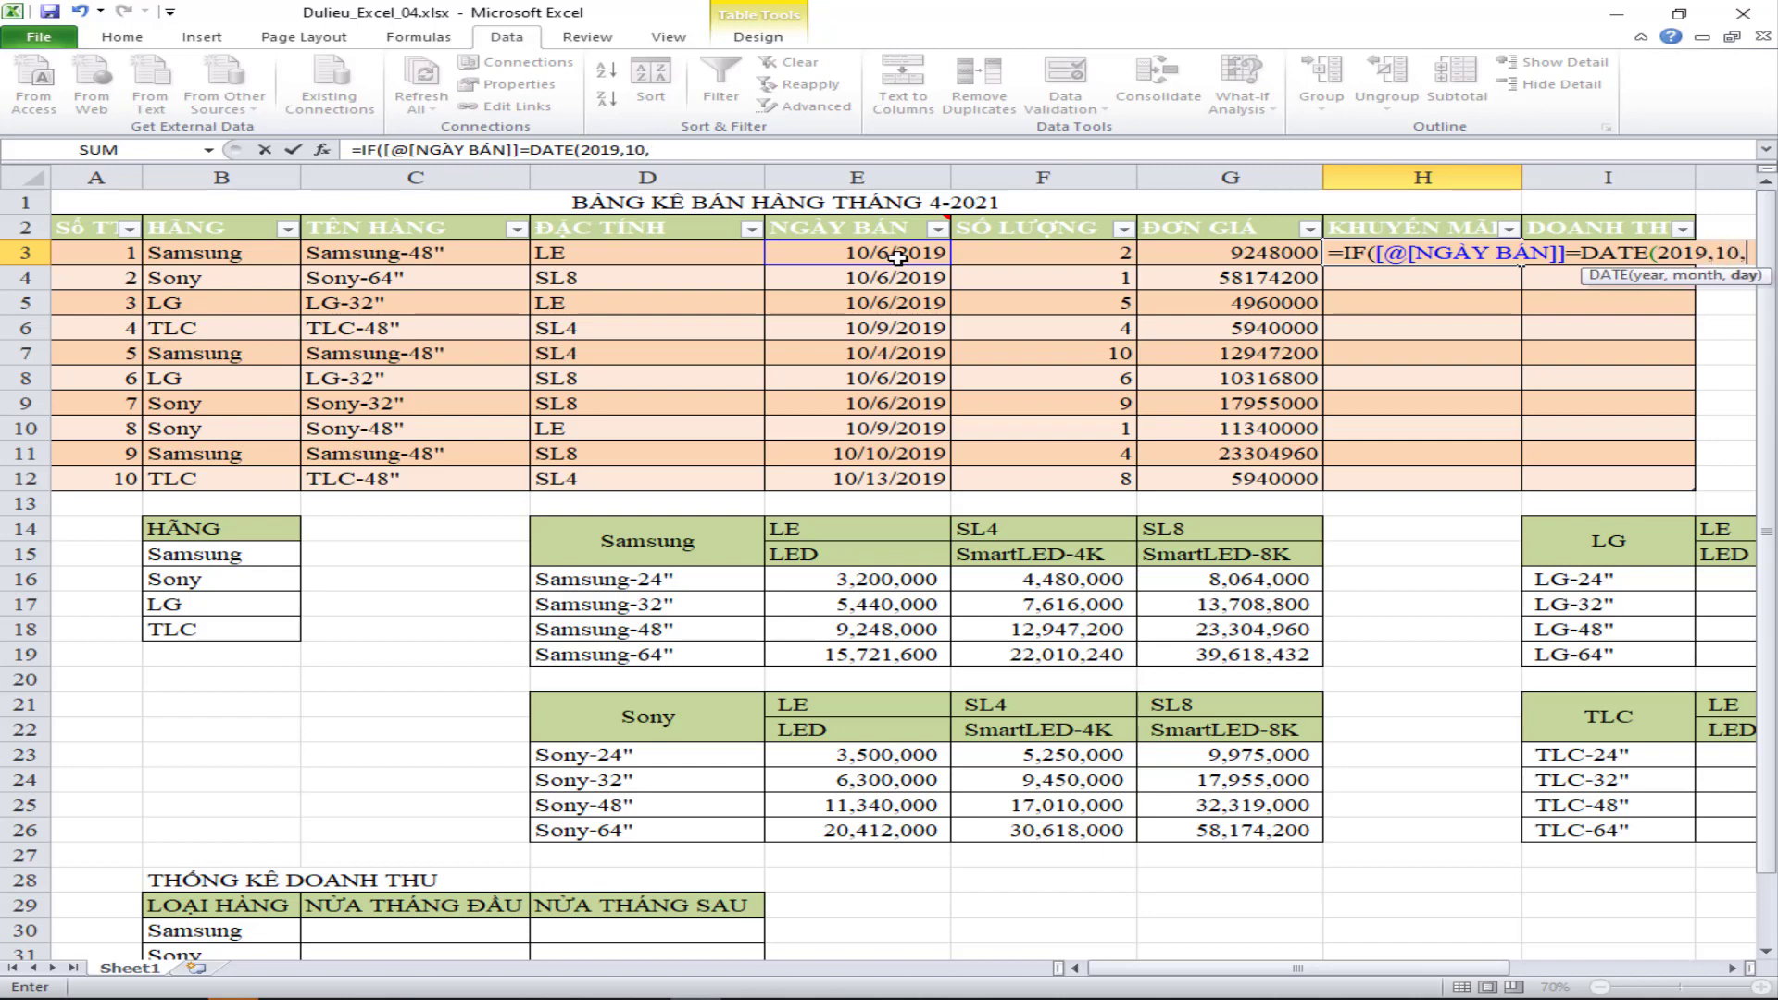
{"action": "type", "text": "9)"}
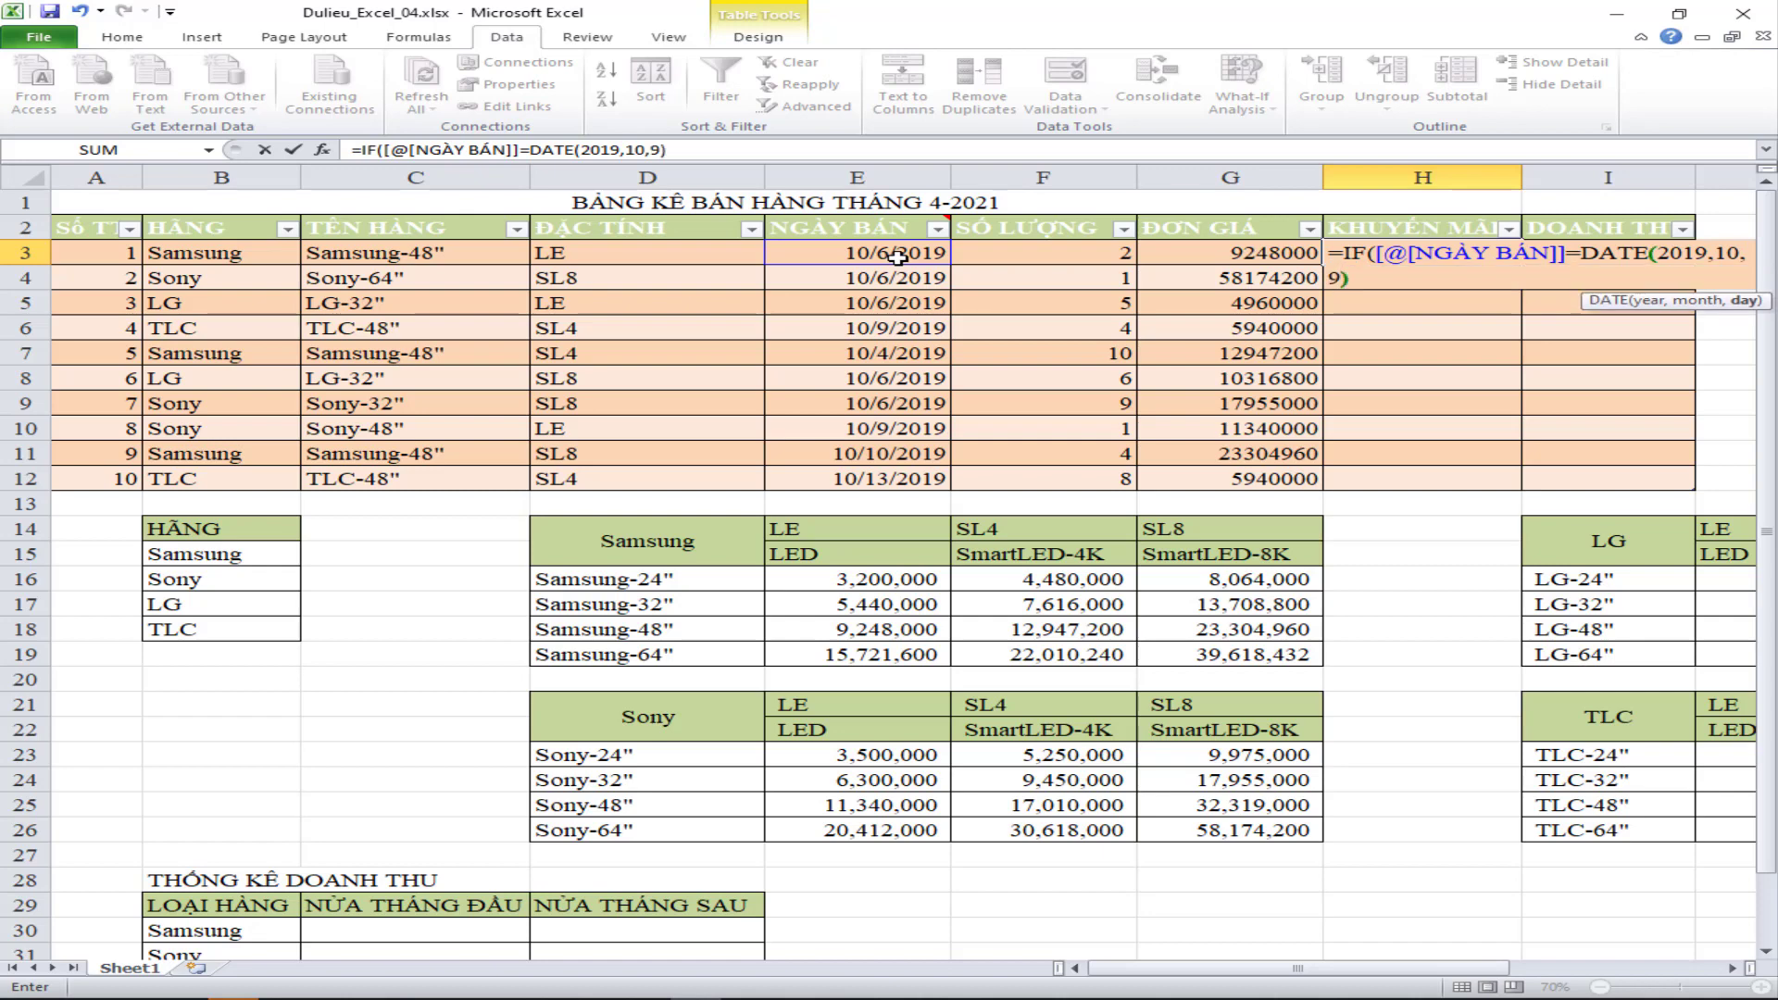
{"action": "type", "text": ",5"}
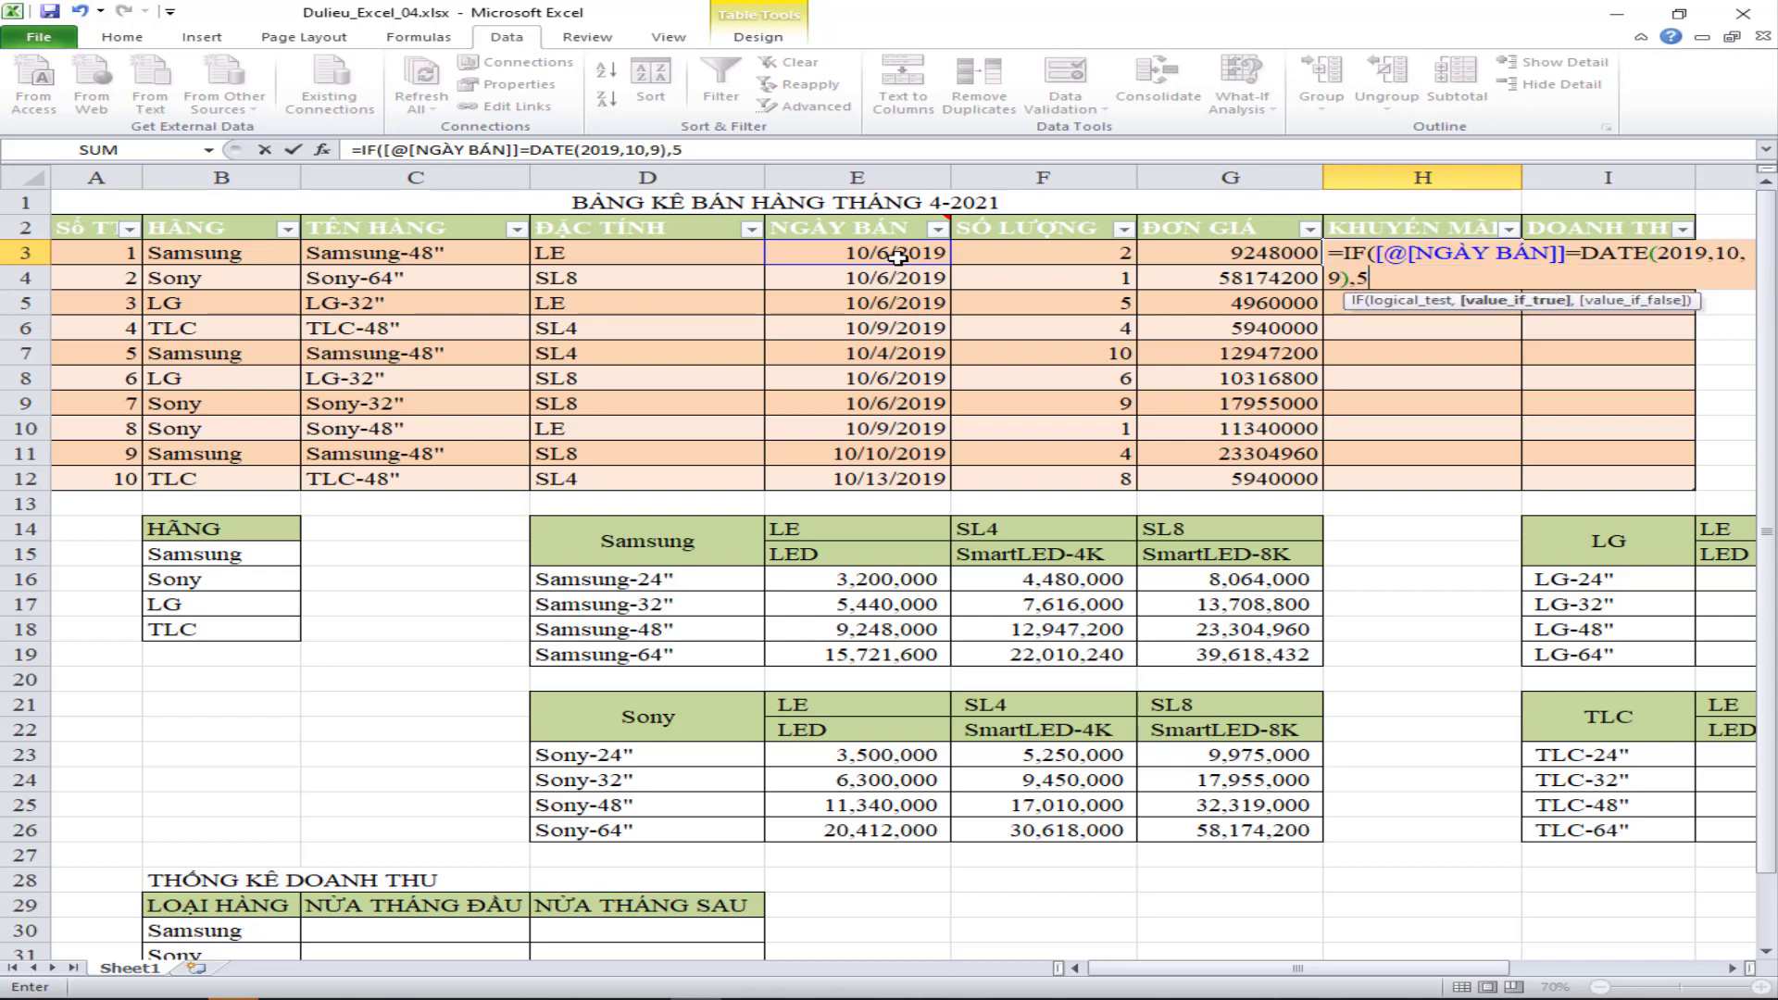
{"action": "type", "text": "%"}
{"action": "type", "text": "*"}
{"action": "left_click", "coordinate": [1044, 253]}
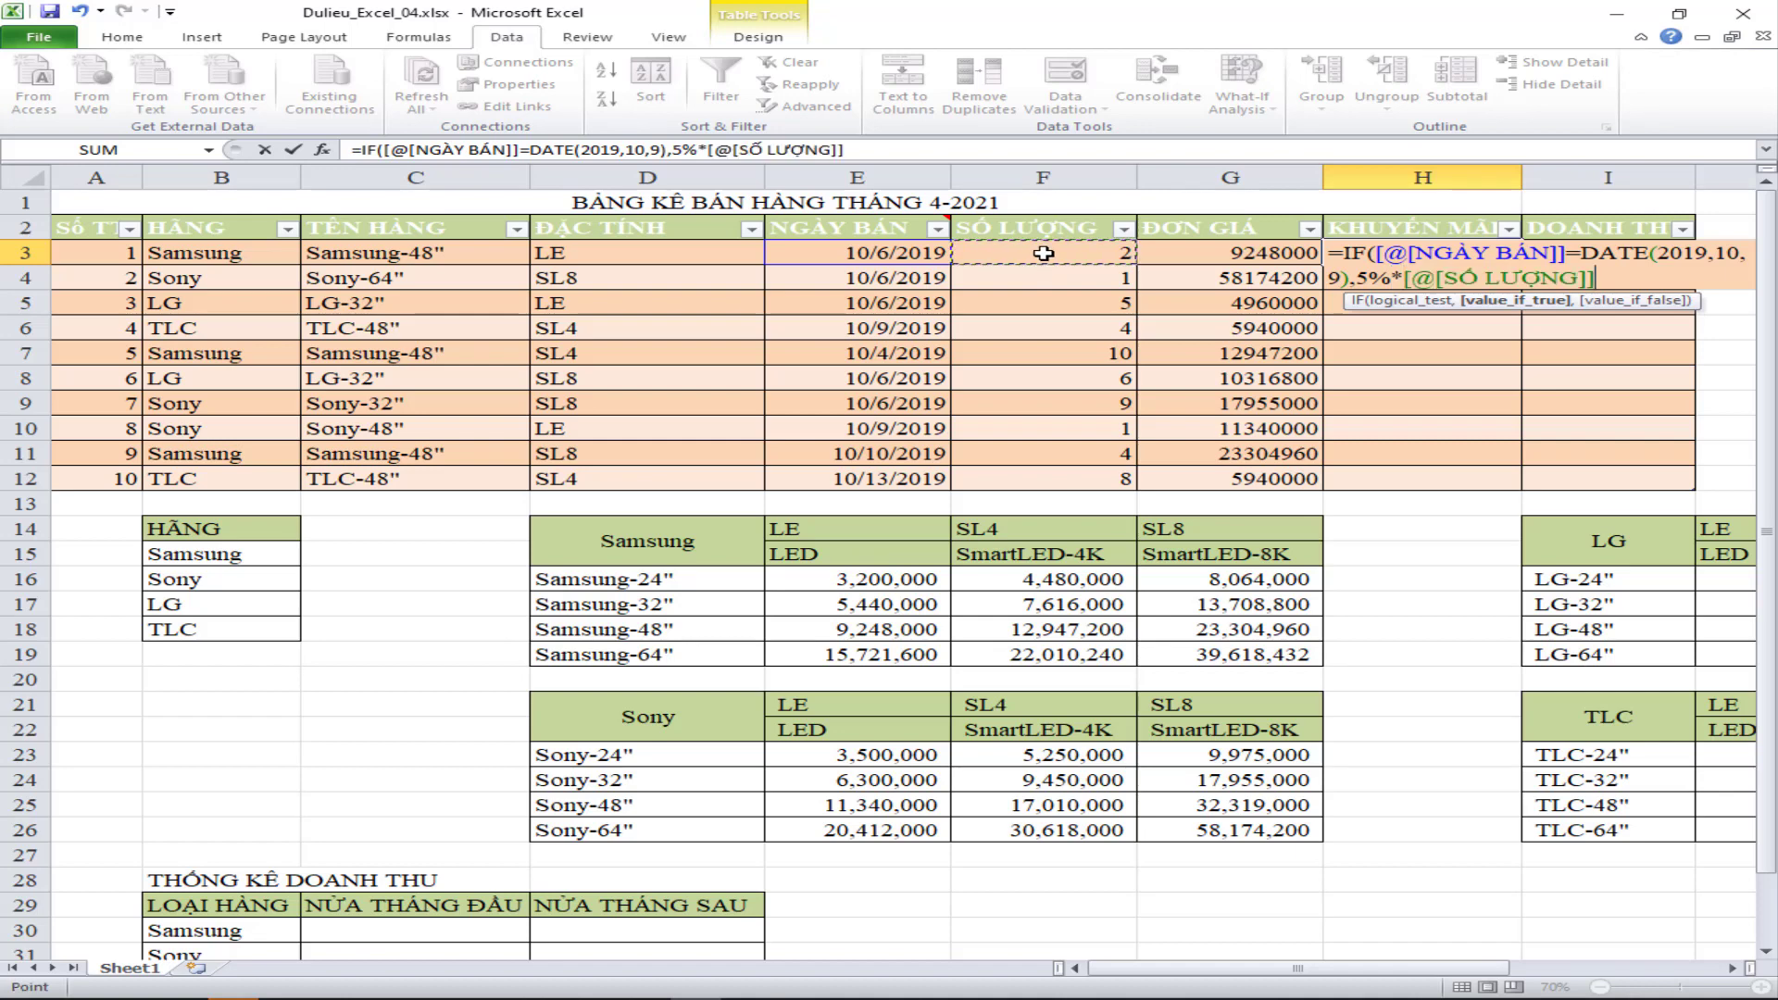
{"action": "type", "text": "*"}
{"action": "left_click", "coordinate": [1172, 256]}
{"action": "type", "text": ",0"}
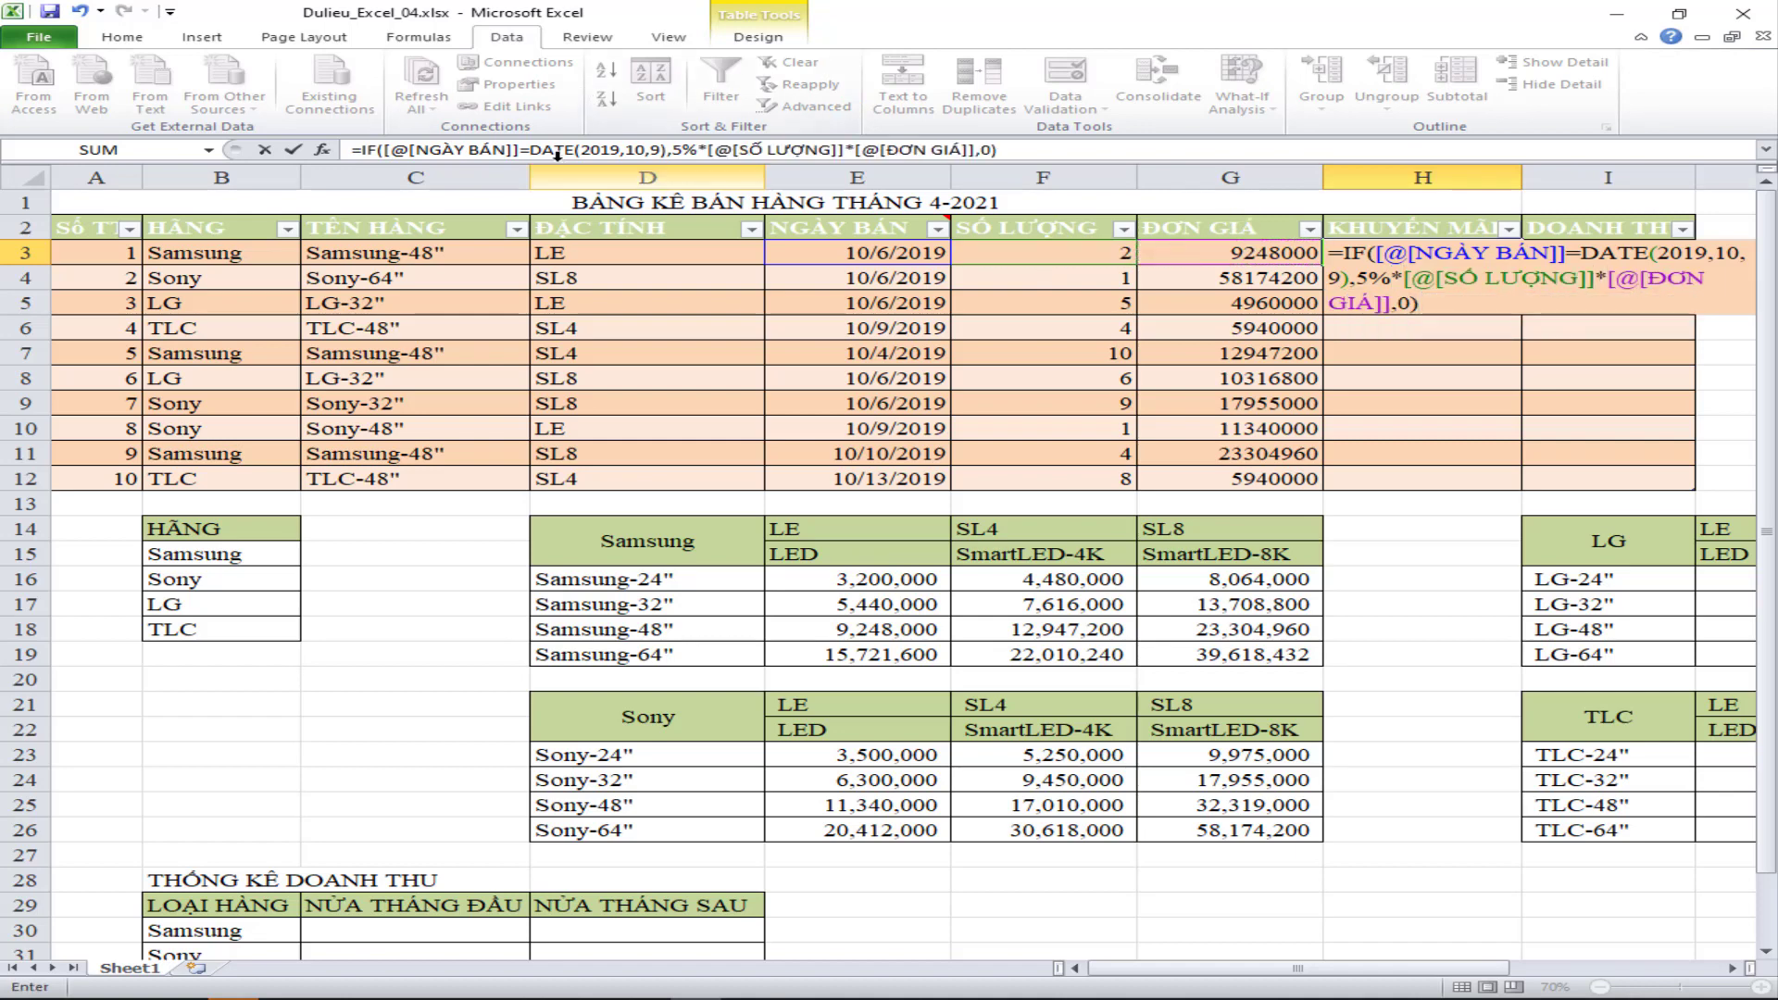
- Review the formula's arguments, with 0 for other dates, and apply it to the column
{"action": "left_click", "coordinate": [369, 151]}
{"action": "left_click", "coordinate": [428, 173]}
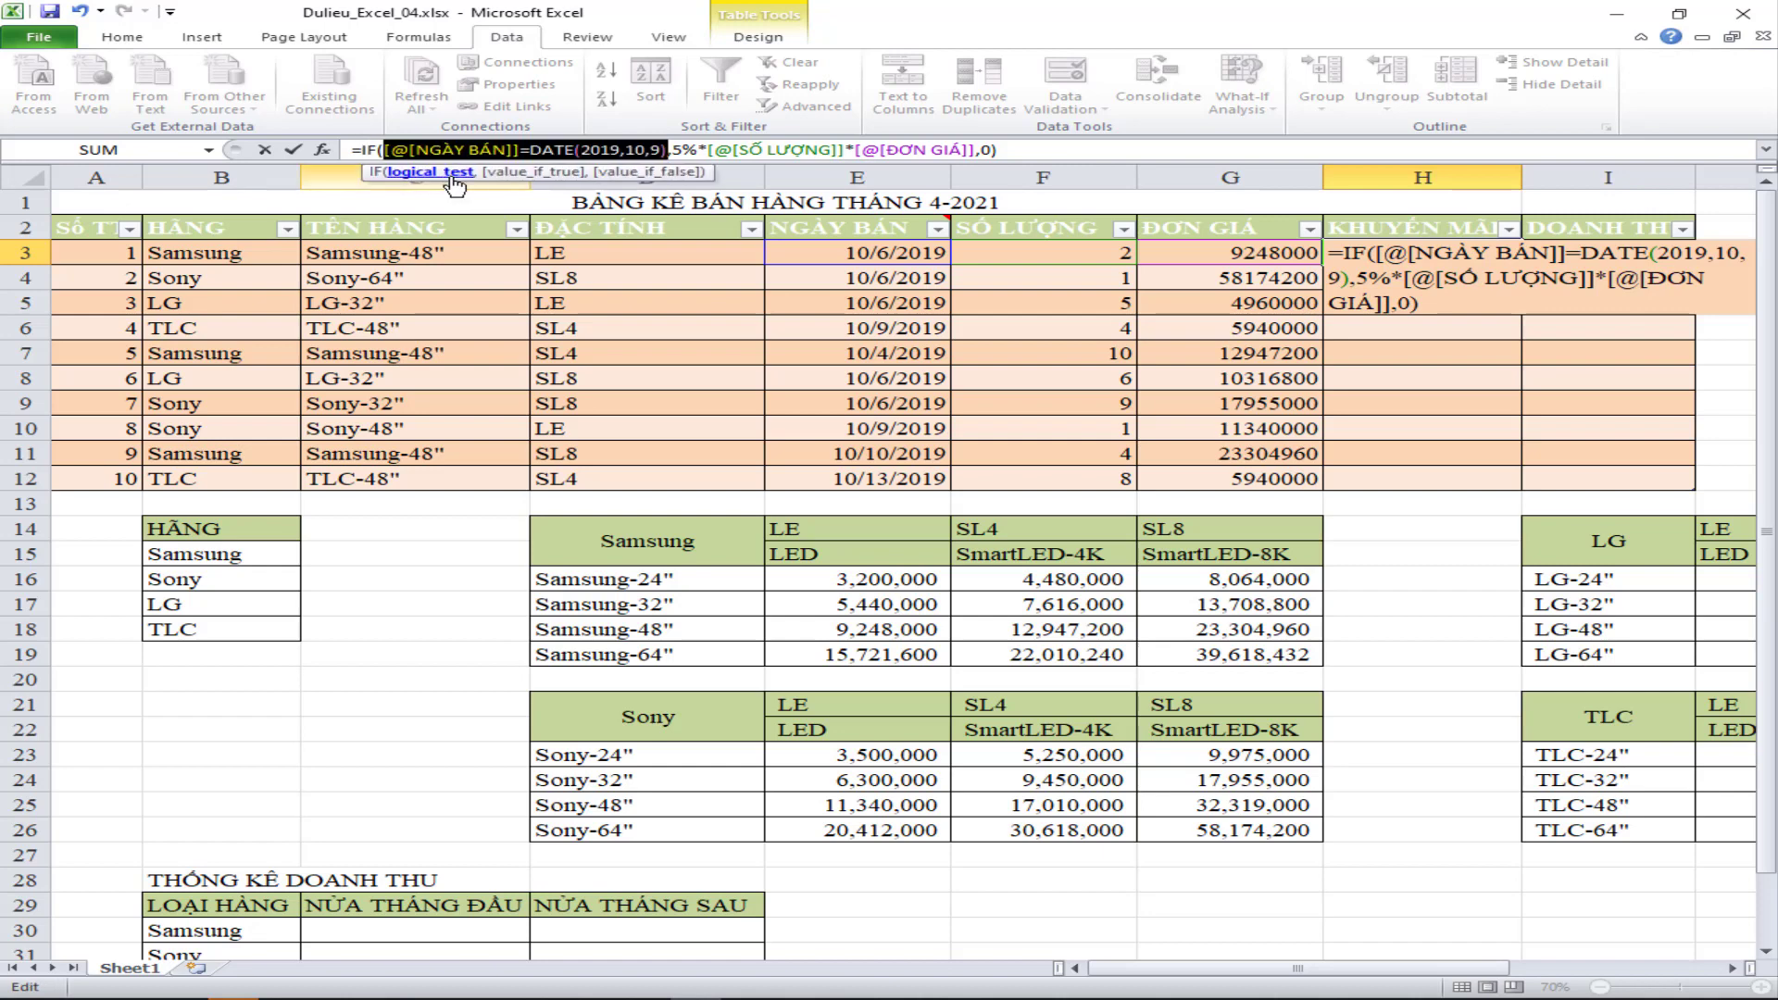
{"action": "left_click", "coordinate": [532, 172]}
{"action": "left_click", "coordinate": [649, 174]}
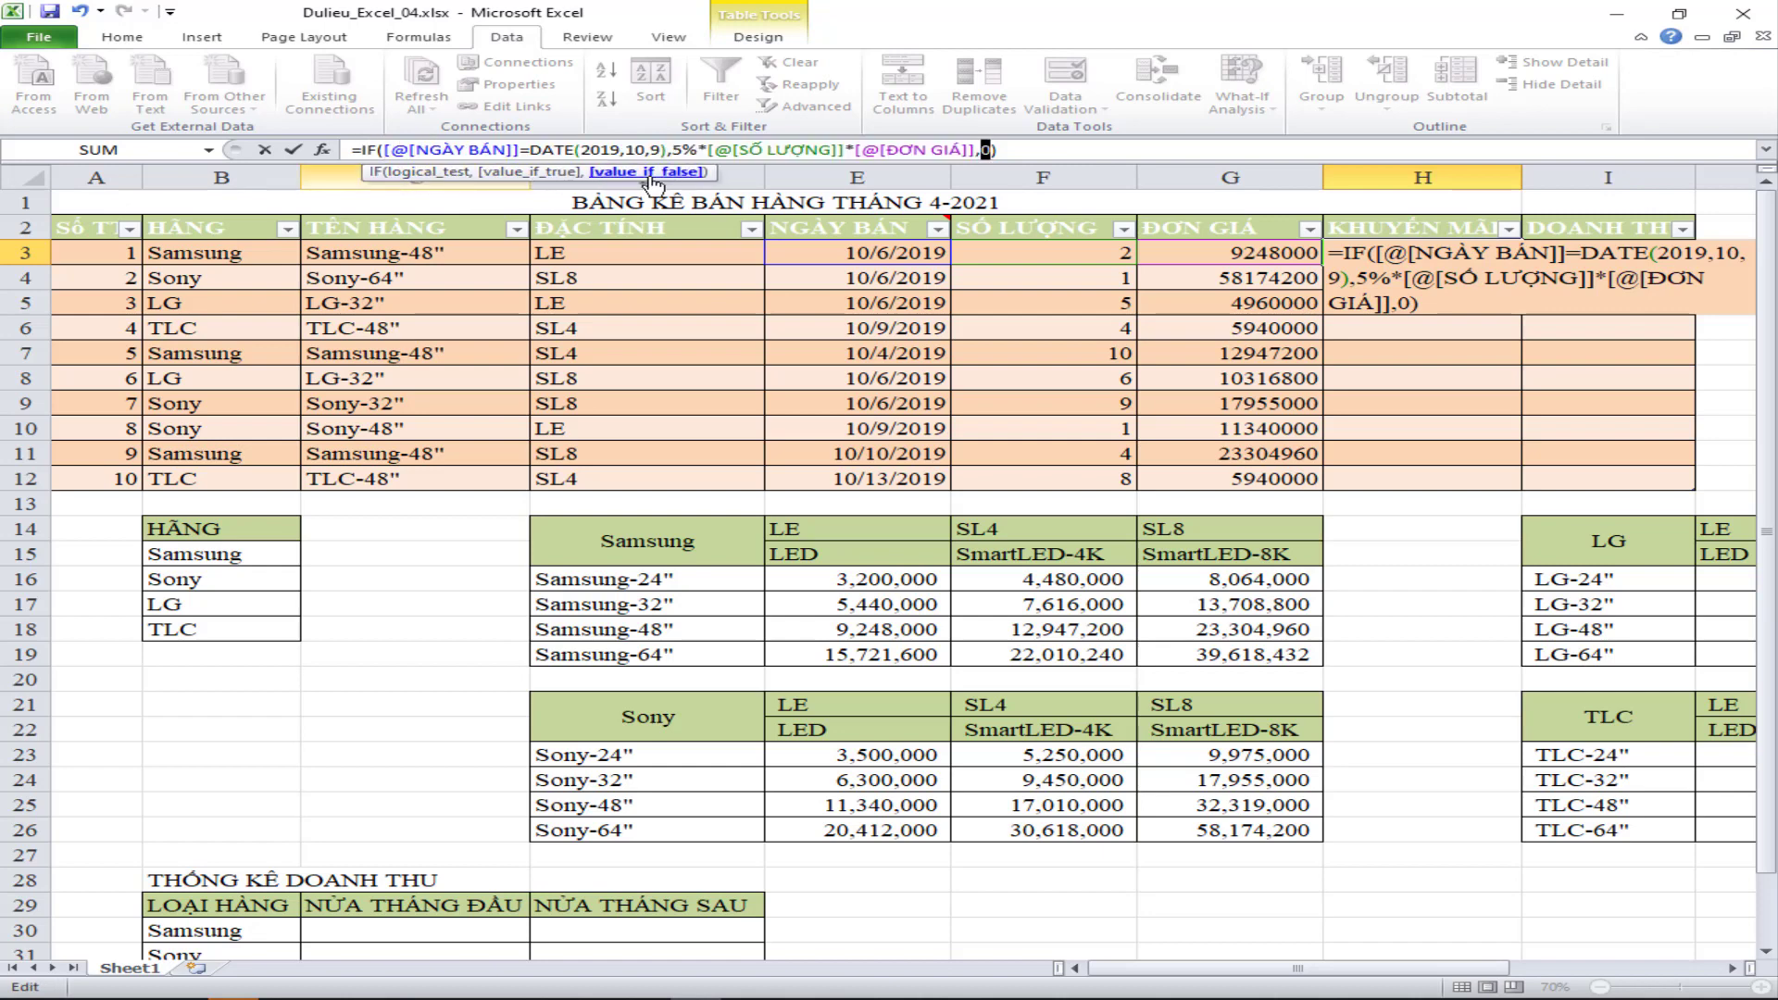
{"action": "key", "text": "Return"}
{"action": "left_click", "coordinate": [1241, 252]}
- Review the arguments of G3's unit price formula, including the LE/SL4 tests, and commit it
{"action": "left_click", "coordinate": [398, 150]}
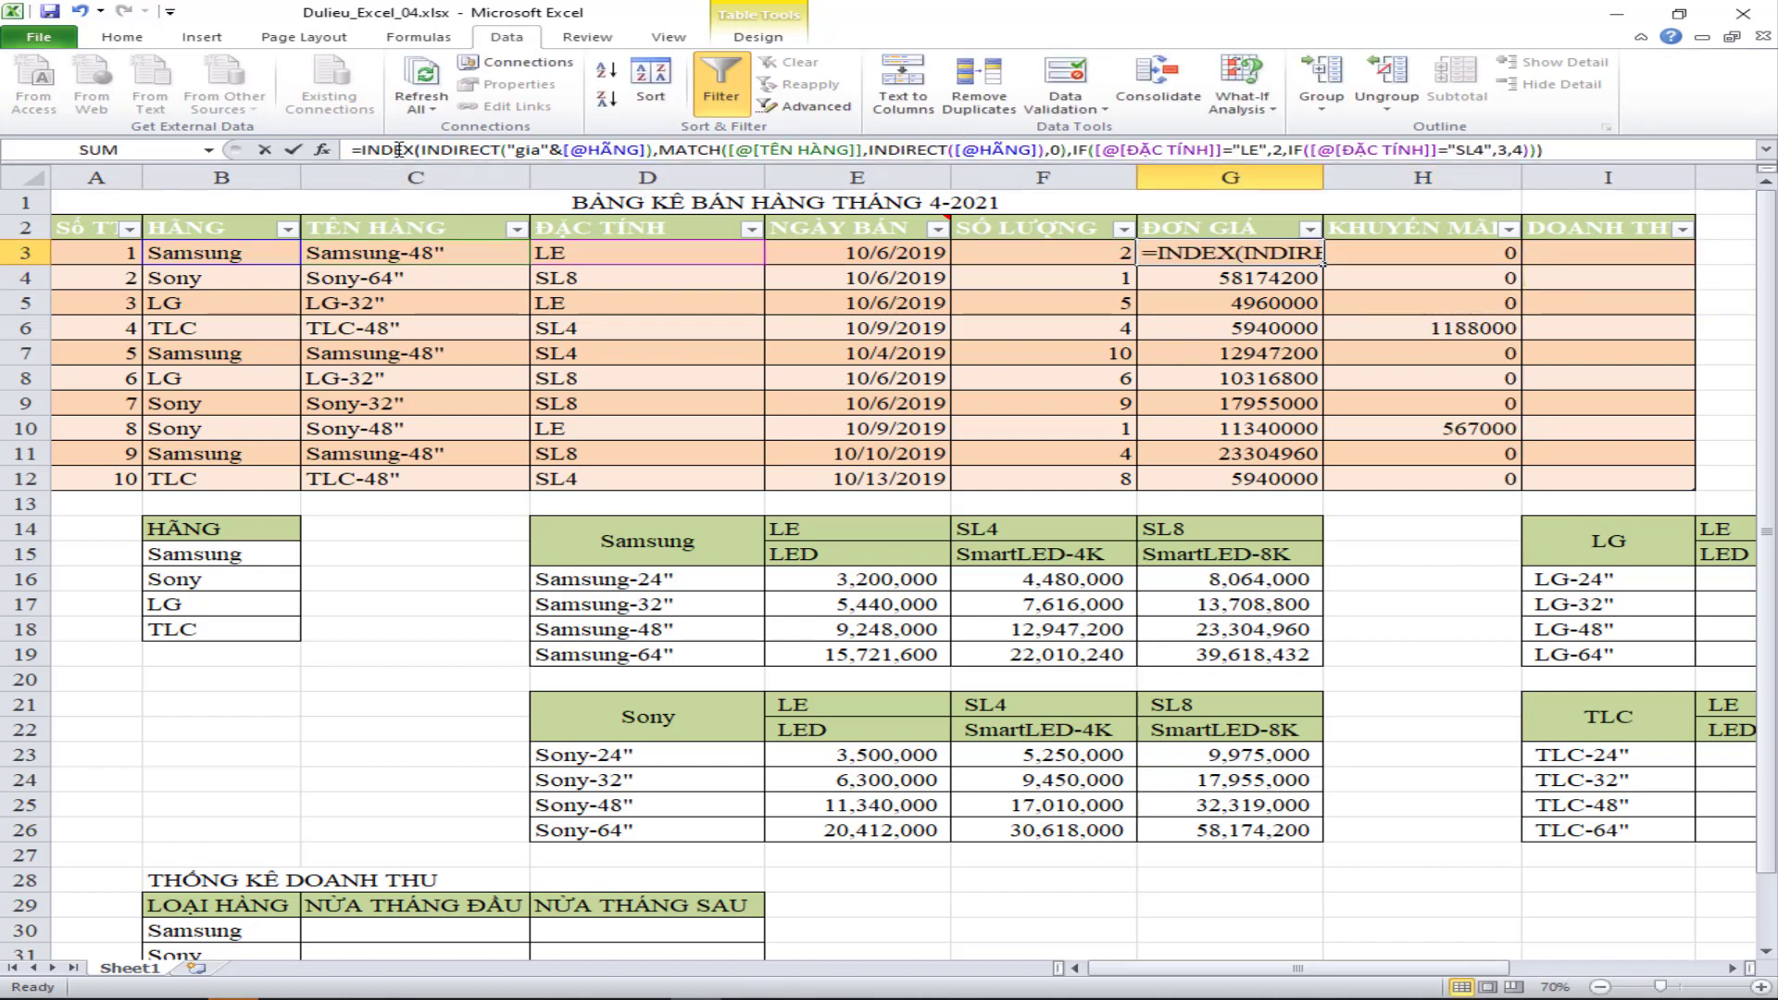
{"action": "left_click", "coordinate": [452, 172]}
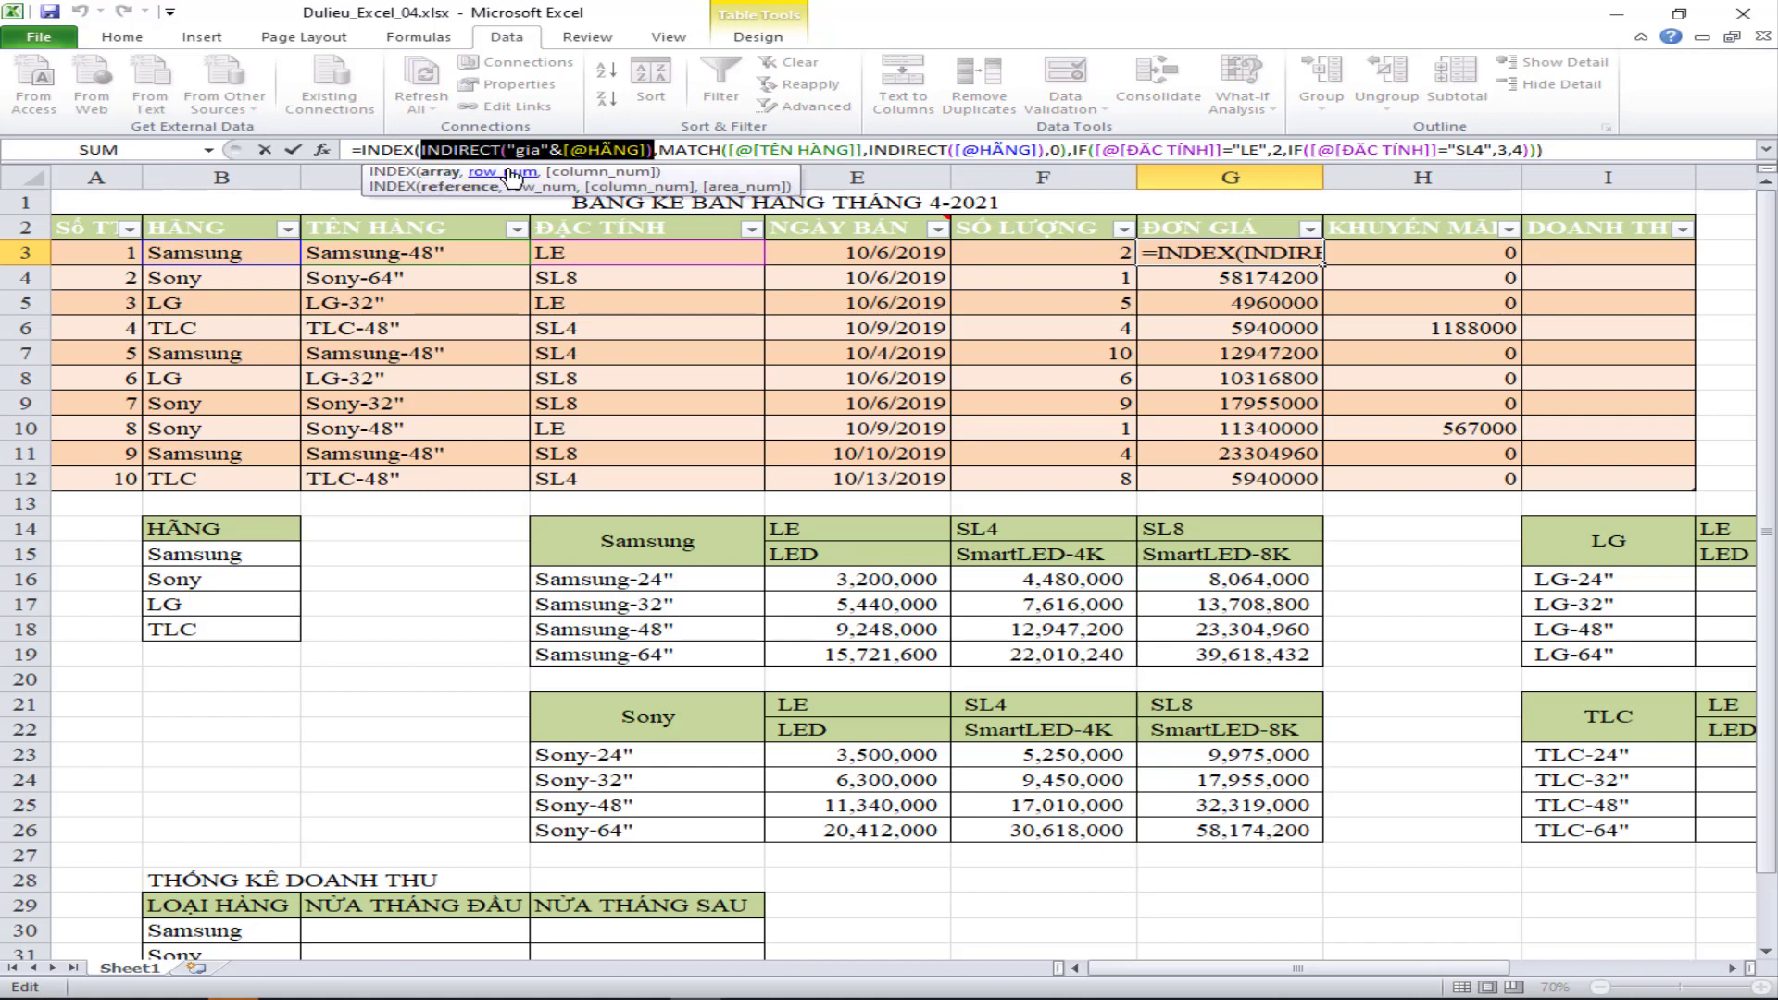
{"action": "left_click", "coordinate": [511, 172]}
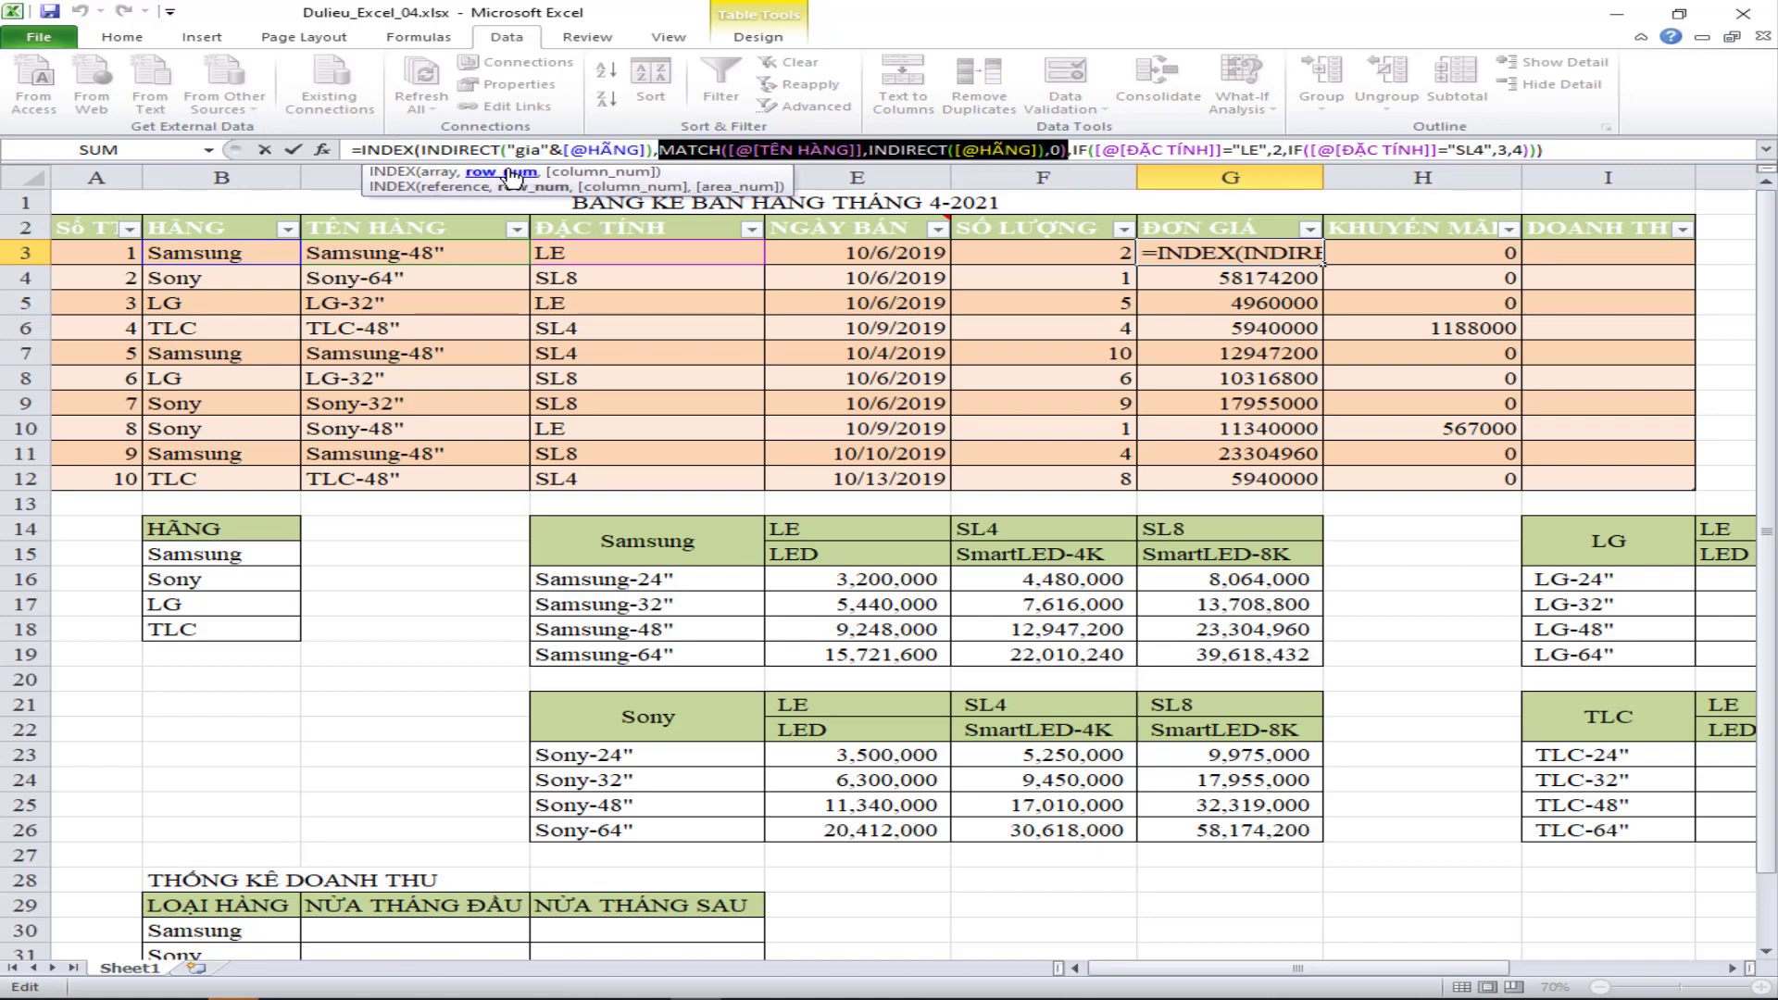
{"action": "left_click", "coordinate": [598, 173]}
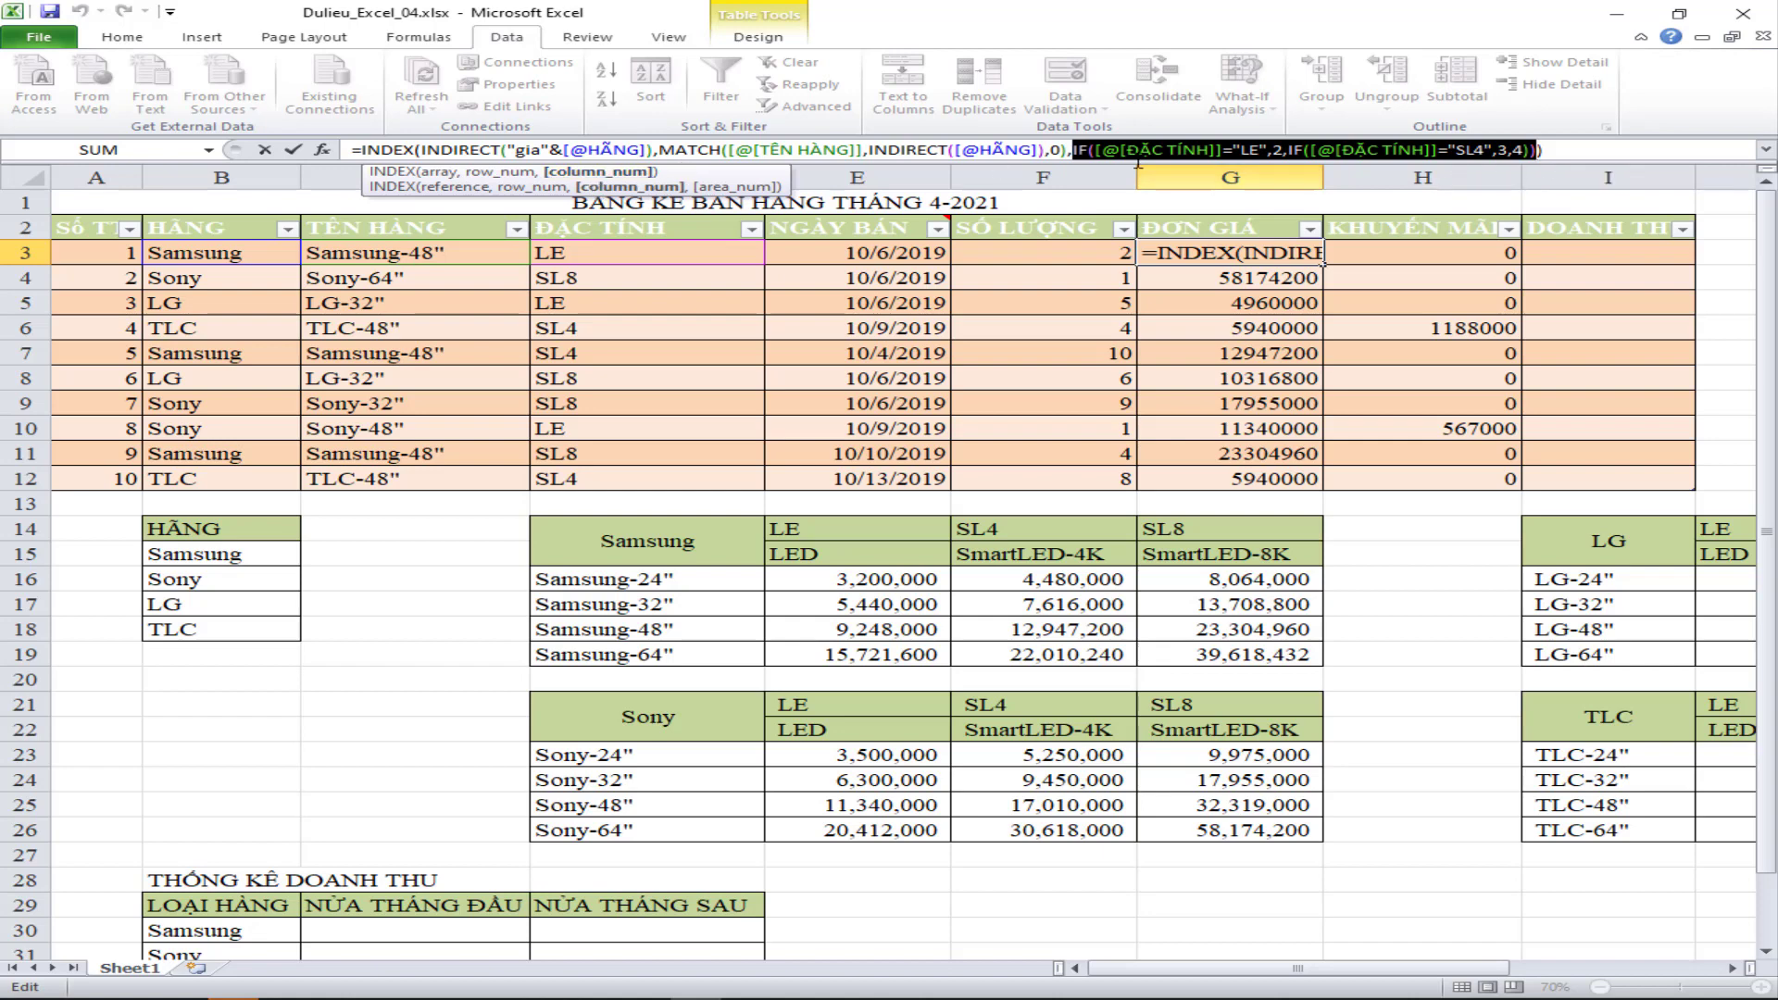
{"action": "left_click", "coordinate": [1102, 150]}
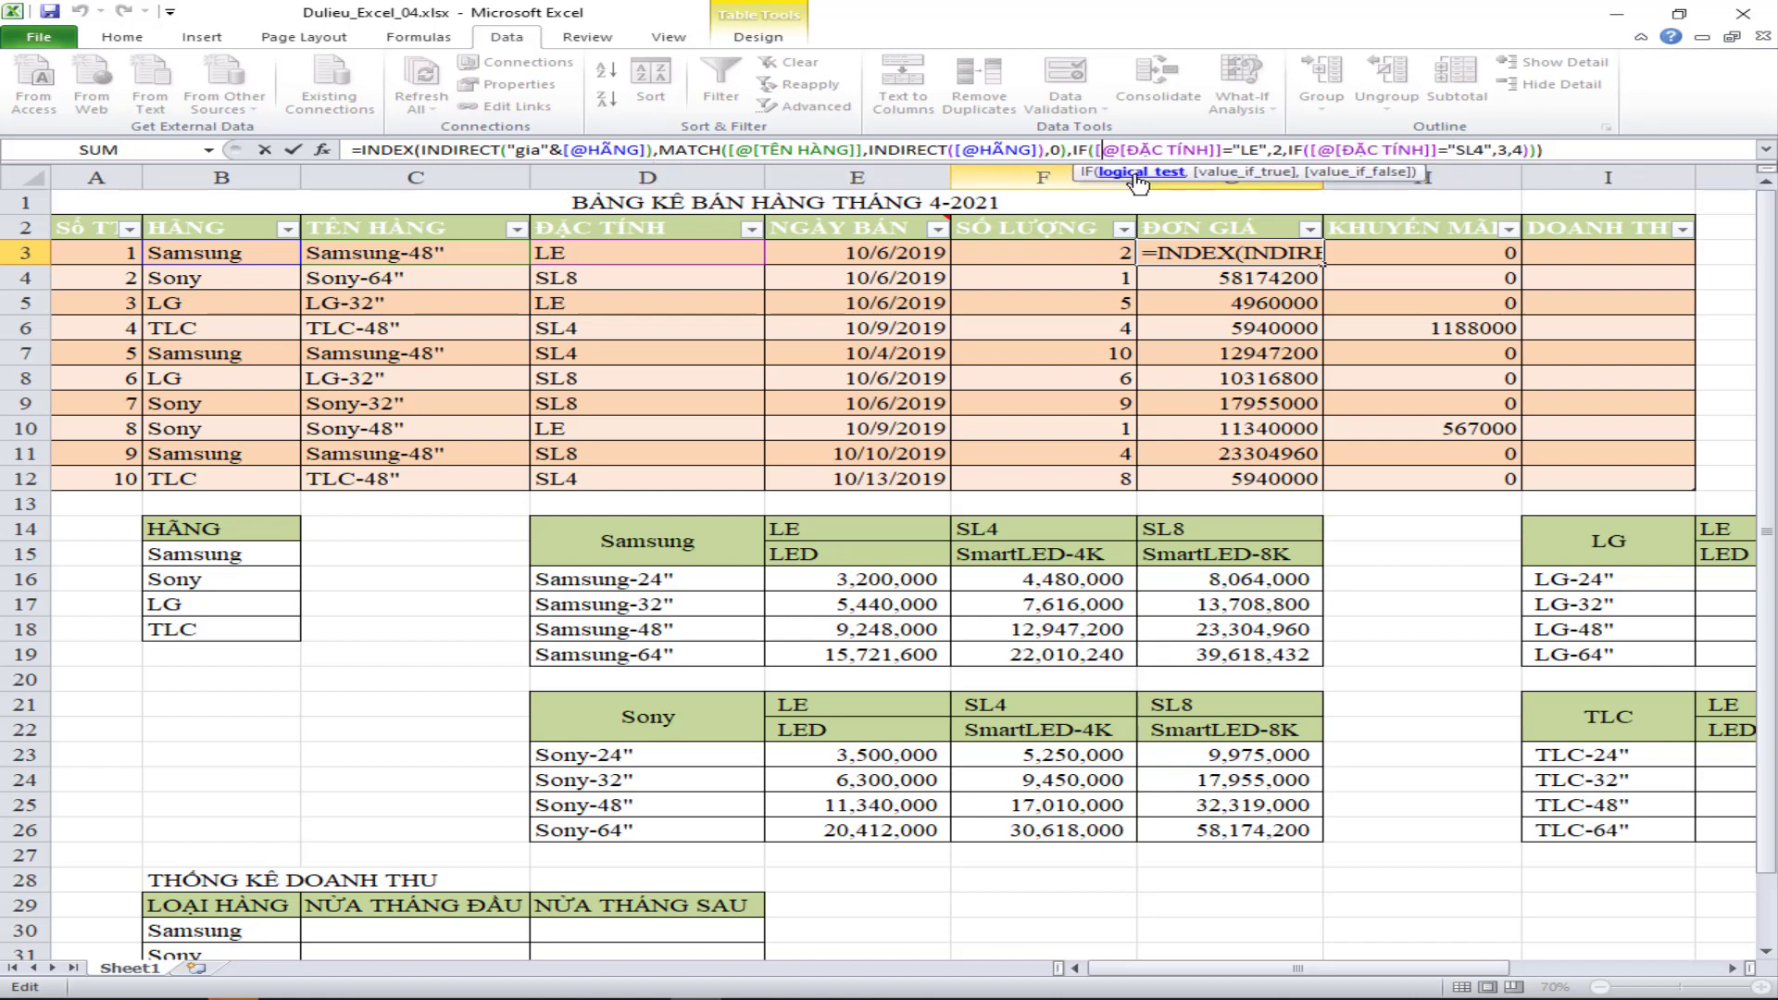
{"action": "left_click", "coordinate": [1128, 172]}
{"action": "left_click", "coordinate": [1222, 172]}
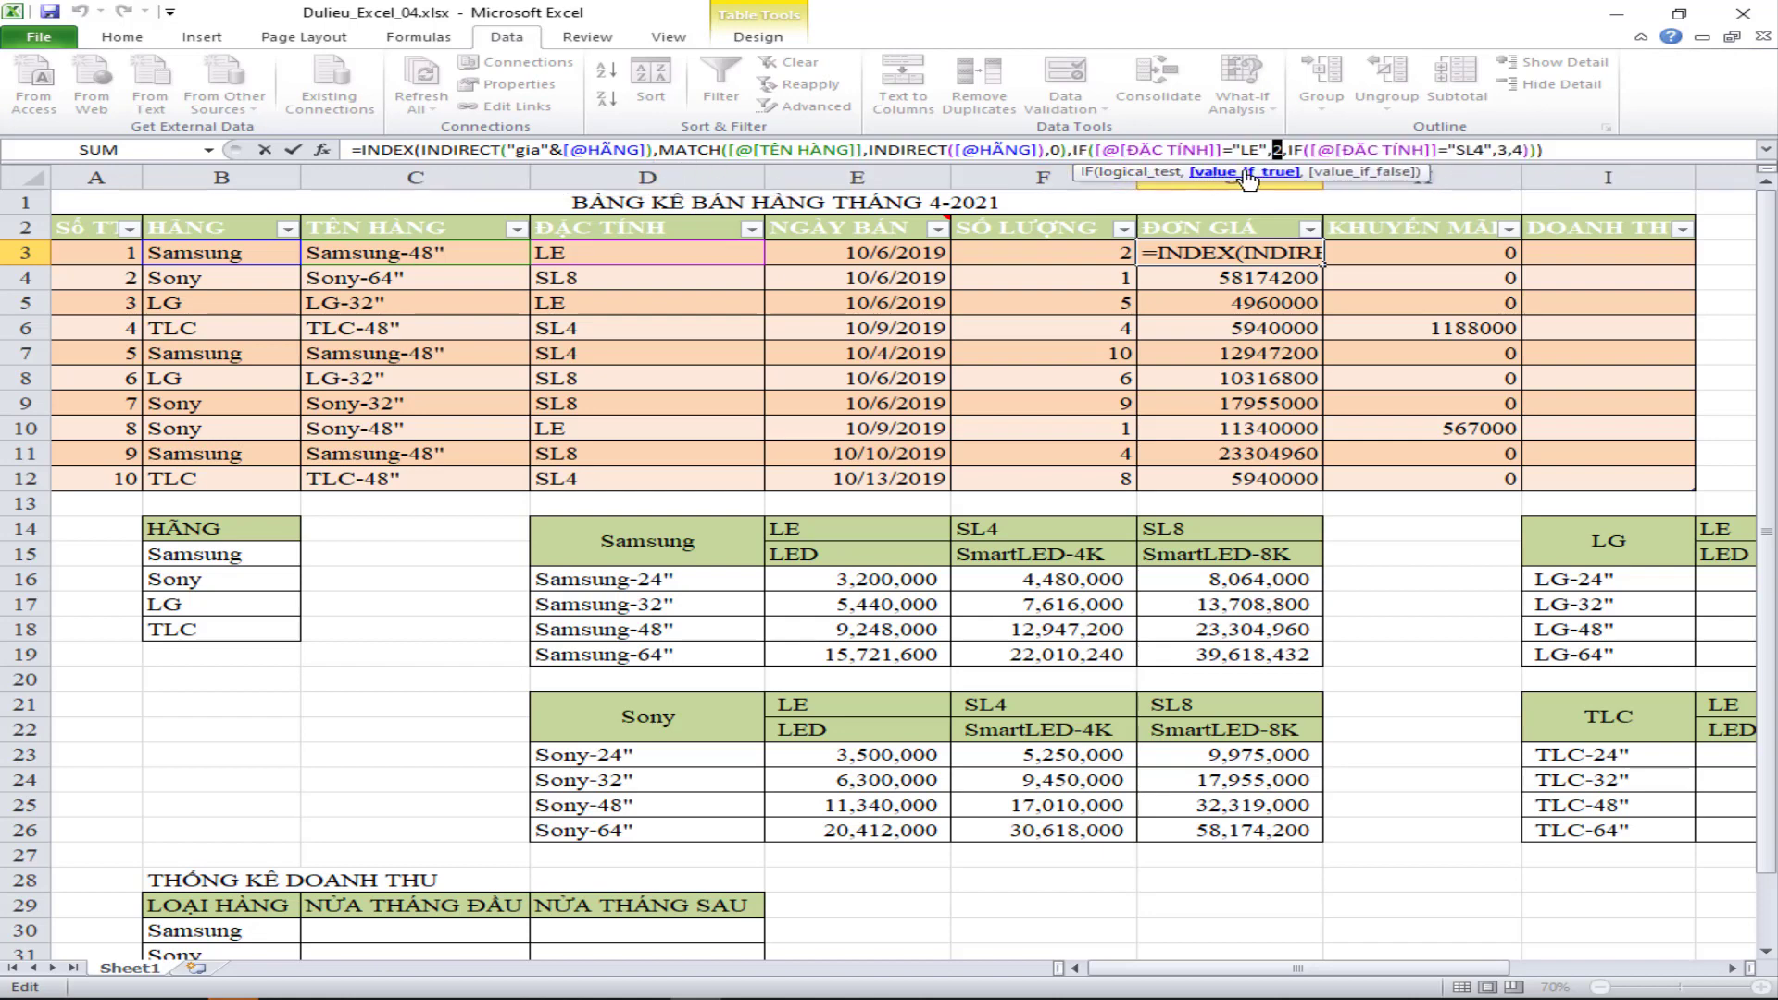
{"action": "left_click", "coordinate": [1333, 172]}
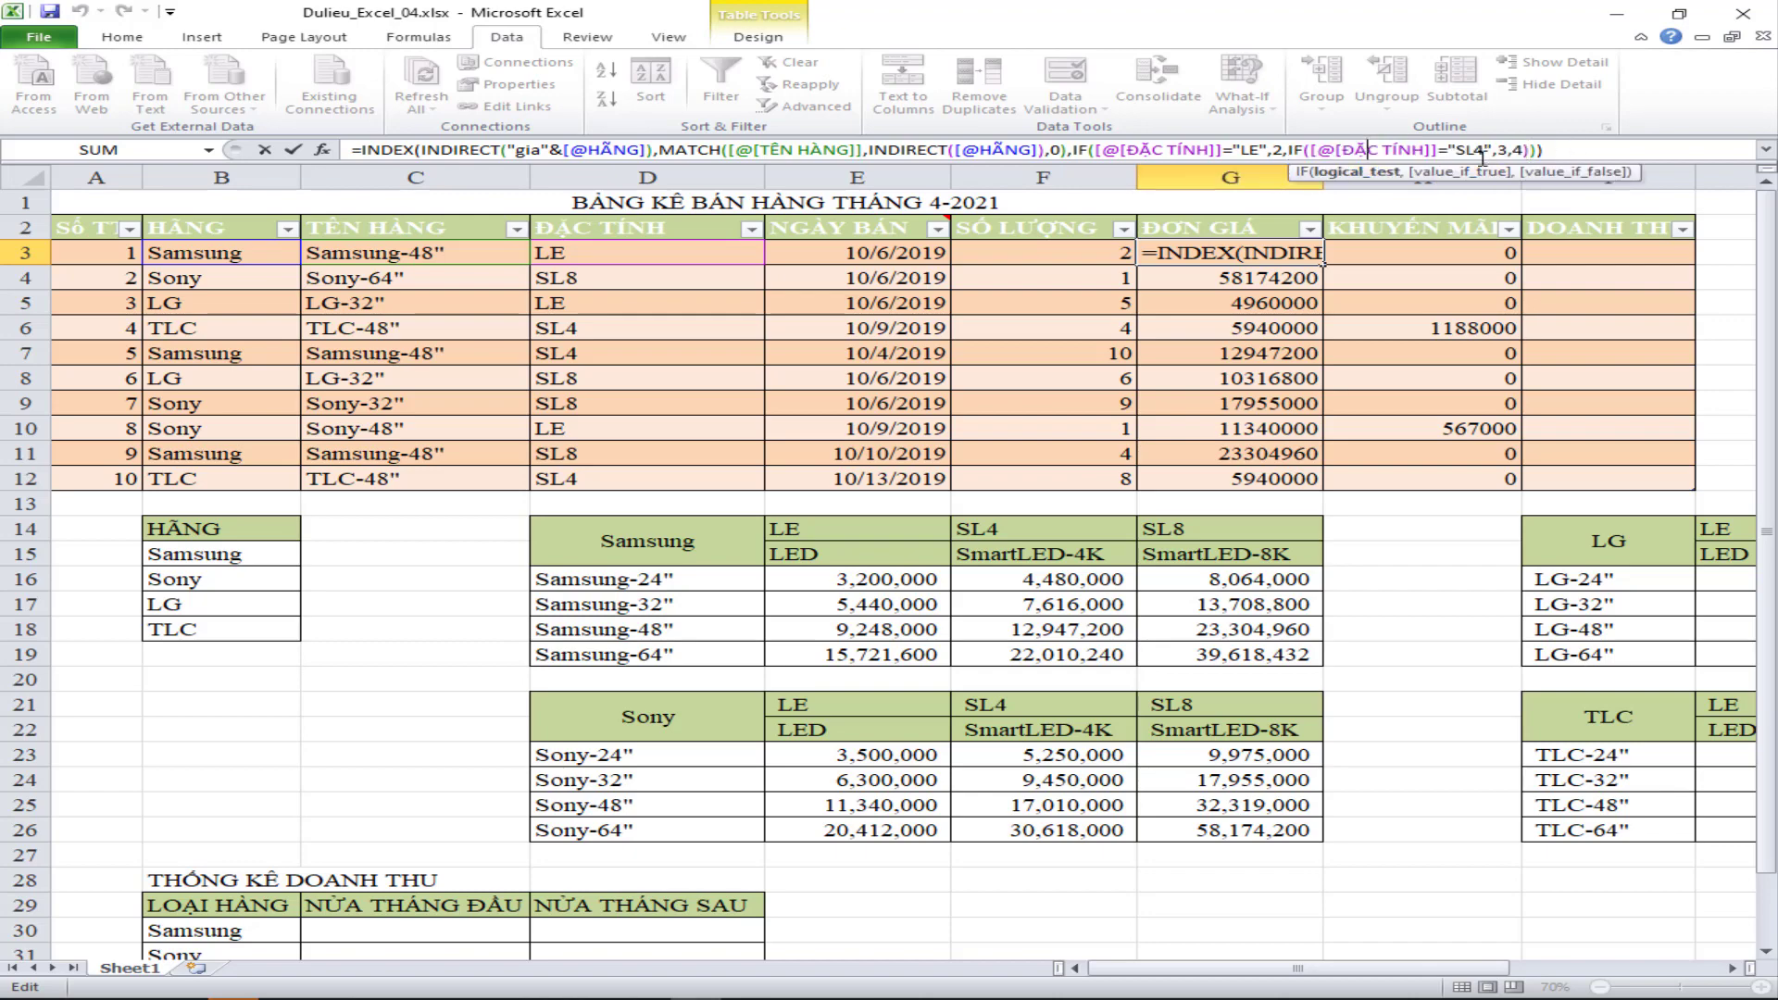
{"action": "key", "text": "Return"}
- Check the H3 discount formula and reread the revenue wording in the Word task
{"action": "left_click", "coordinate": [1507, 246]}
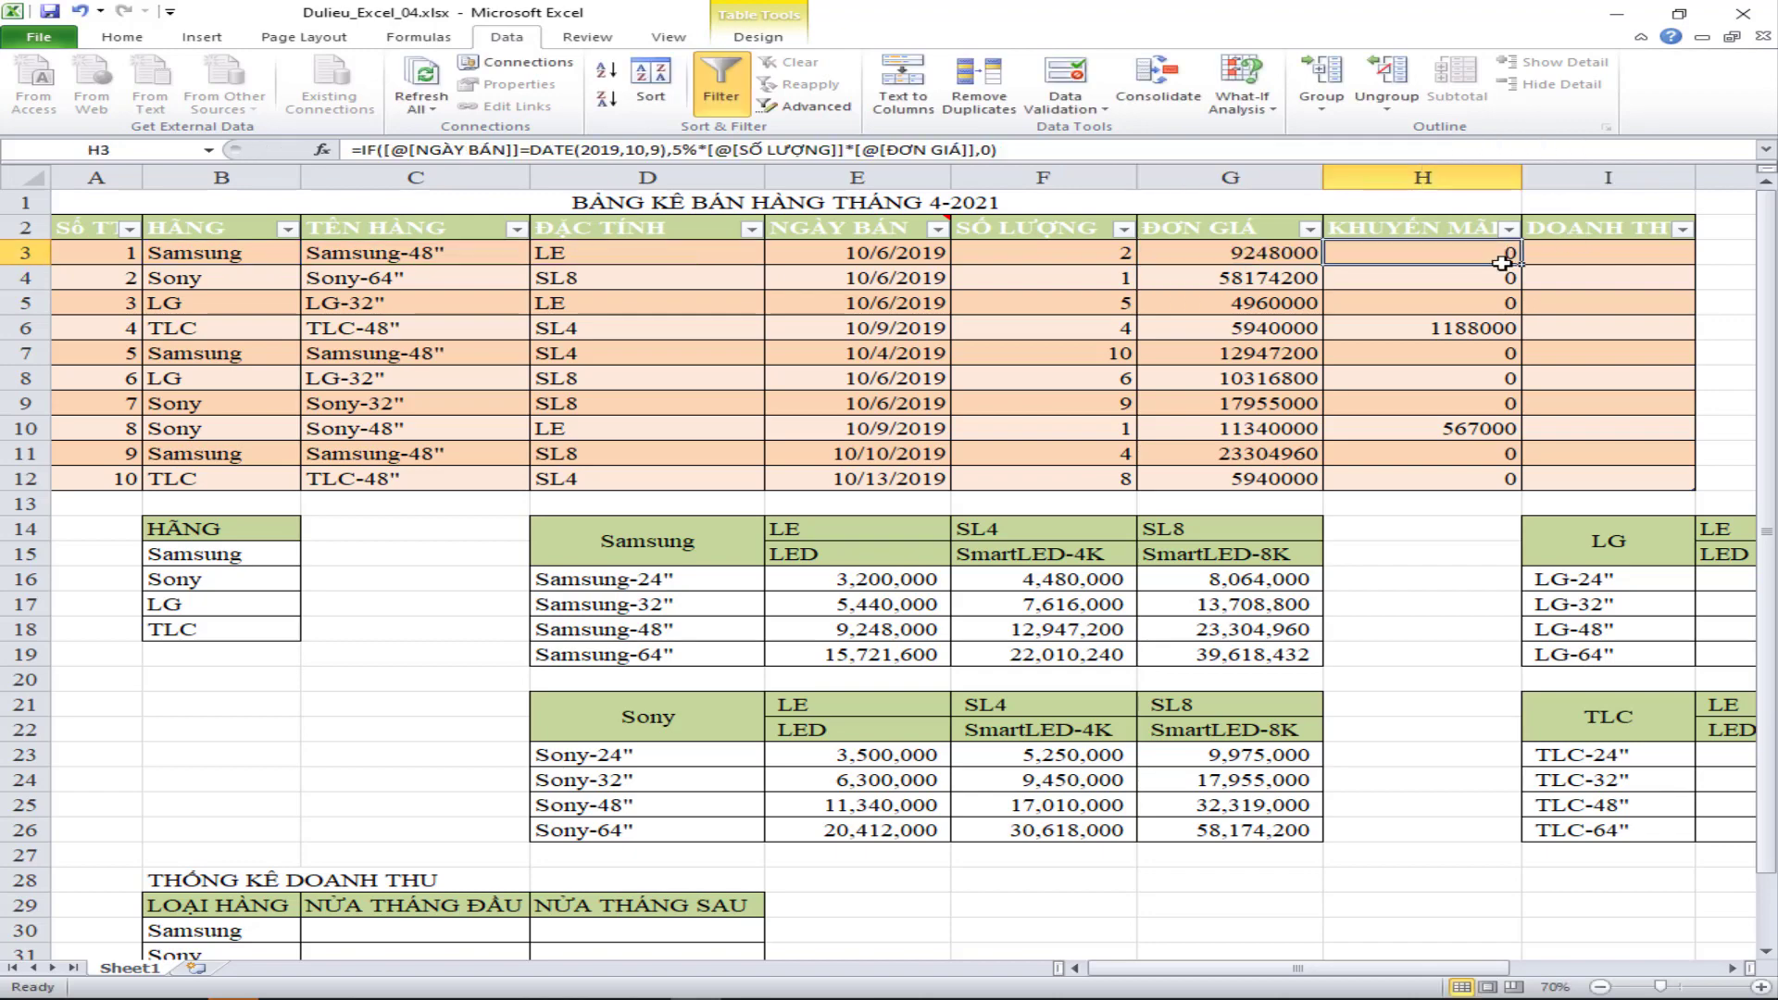
{"action": "key", "text": "alt+Tab"}
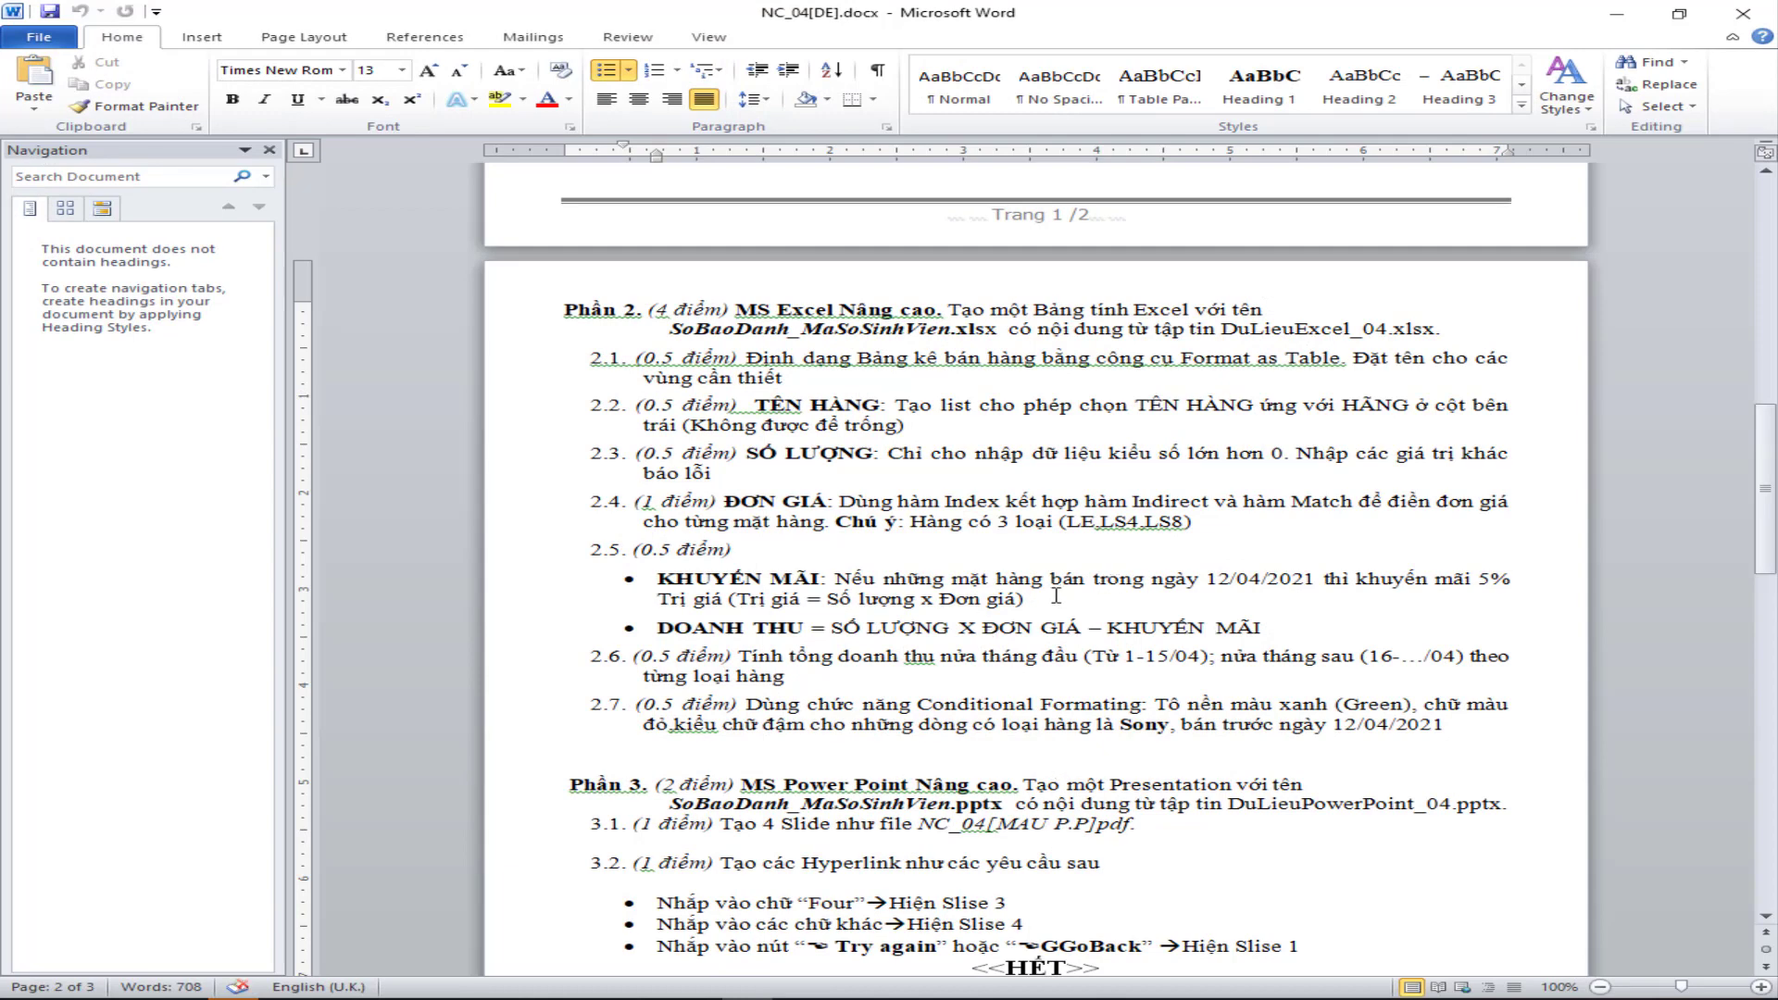
{"action": "left_click_drag", "start_coordinate": [867, 628], "coordinate": [1215, 628]}
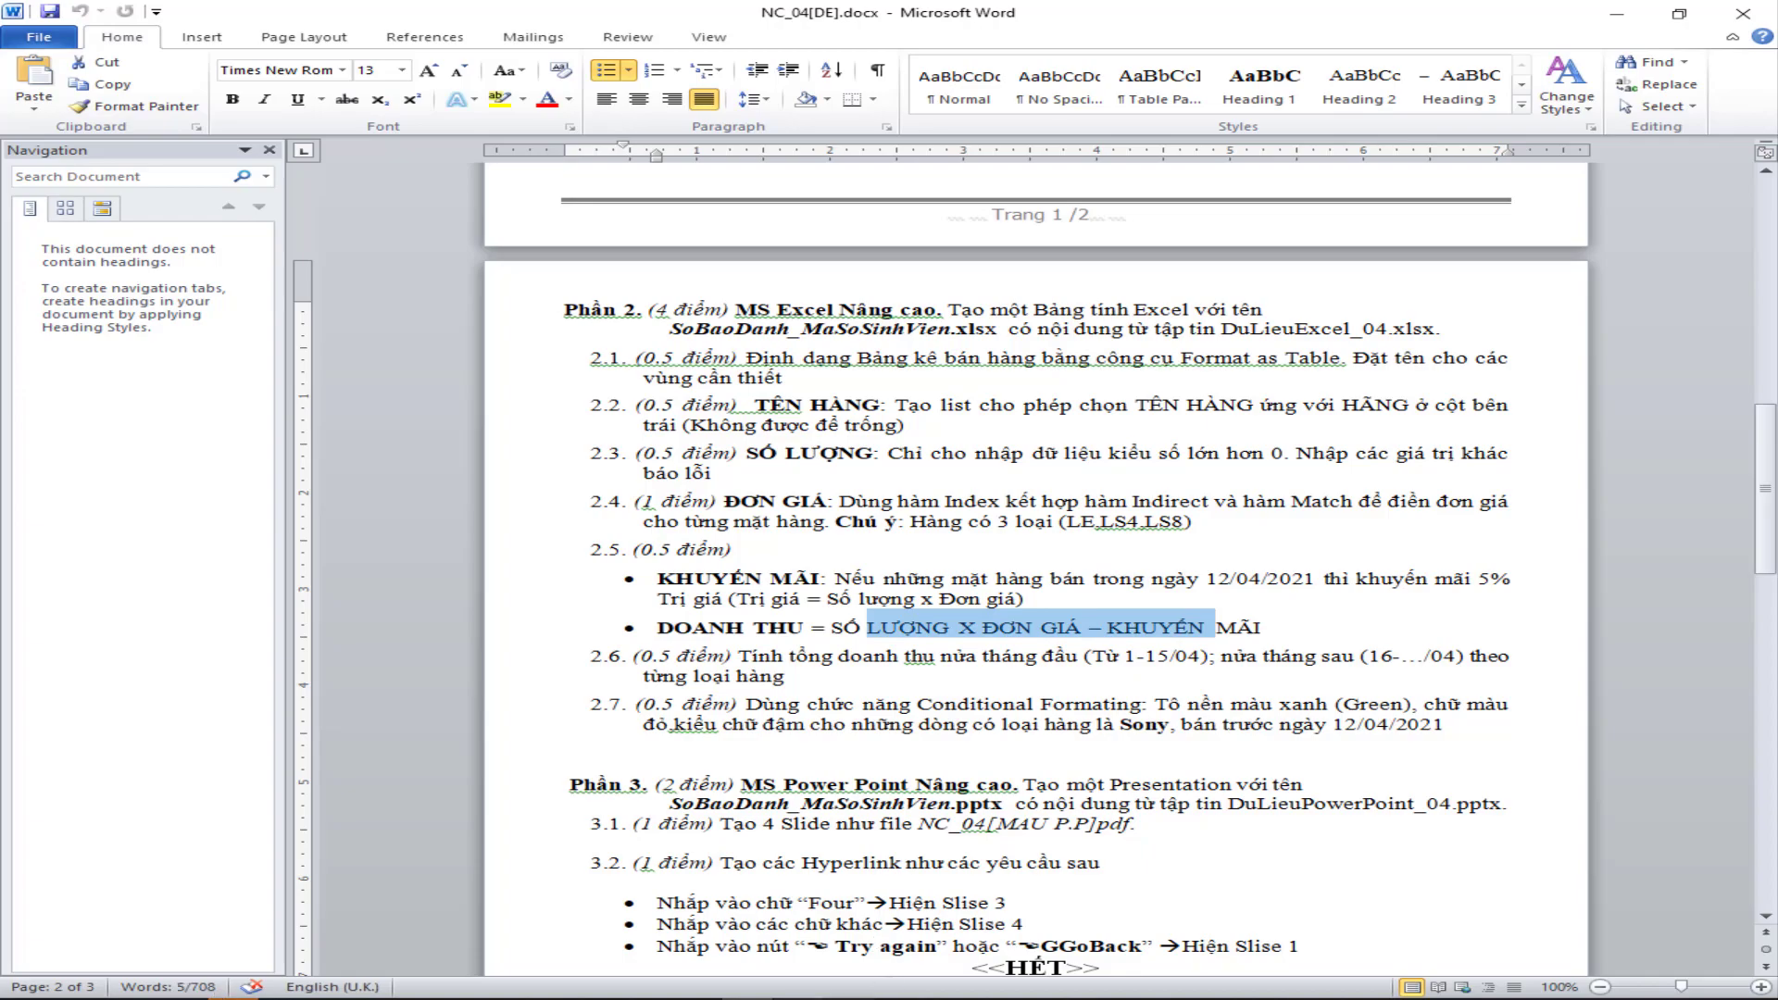
{"action": "key", "text": "alt+Tab"}
- Enter =F3*G3-H3 in I3 to fill DOANH THU, then go to Word
{"action": "left_click", "coordinate": [1579, 262]}
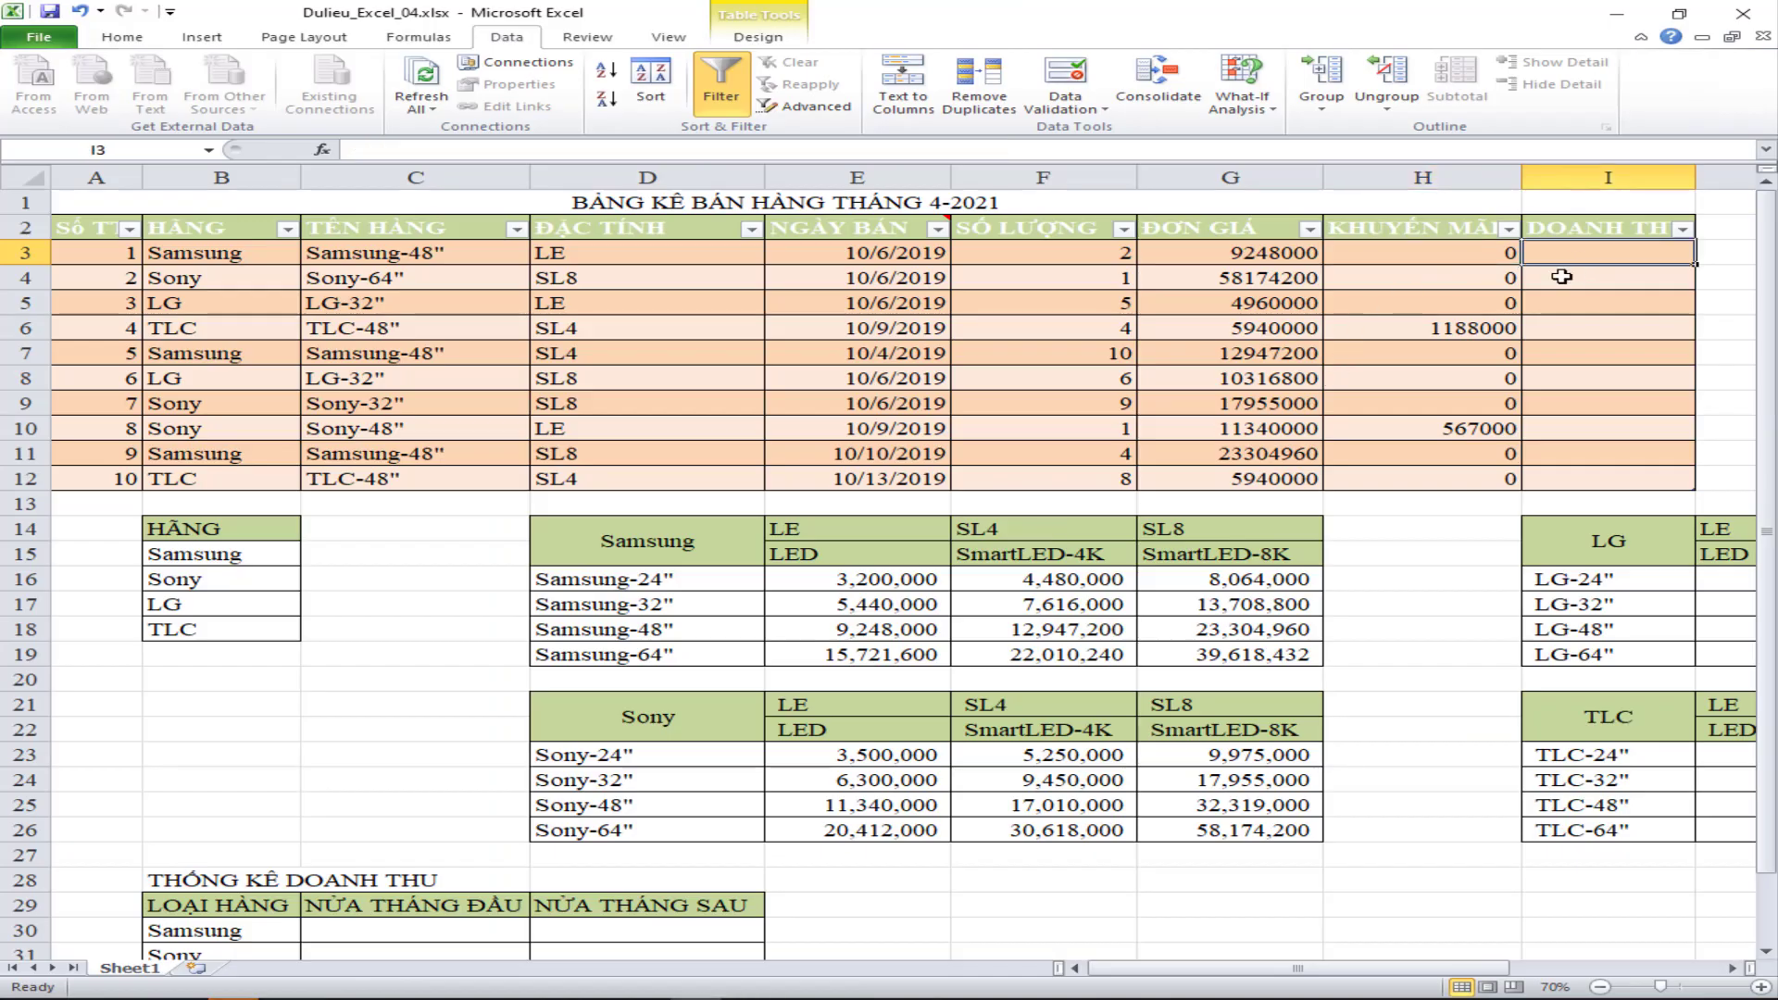
{"action": "type", "text": "="}
{"action": "left_click", "coordinate": [1088, 254]}
{"action": "type", "text": "*"}
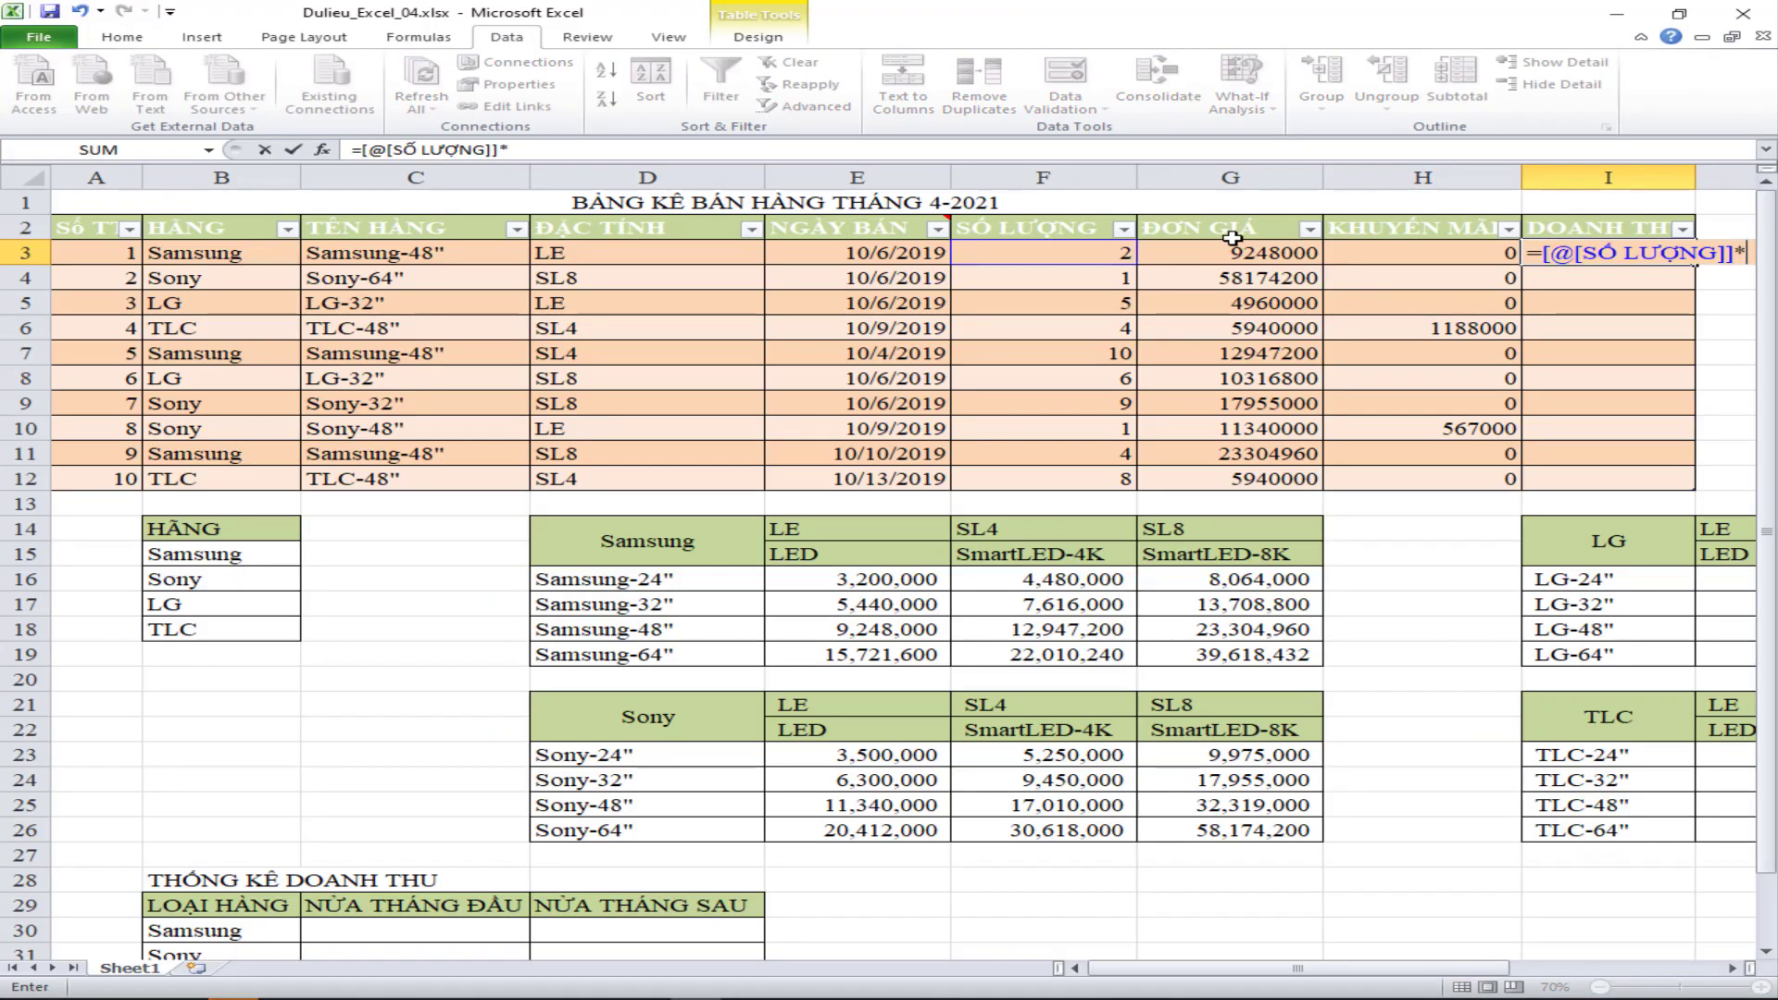
{"action": "left_click", "coordinate": [1264, 252]}
{"action": "type", "text": "-"}
{"action": "left_click", "coordinate": [1389, 252]}
{"action": "key", "text": "Return"}
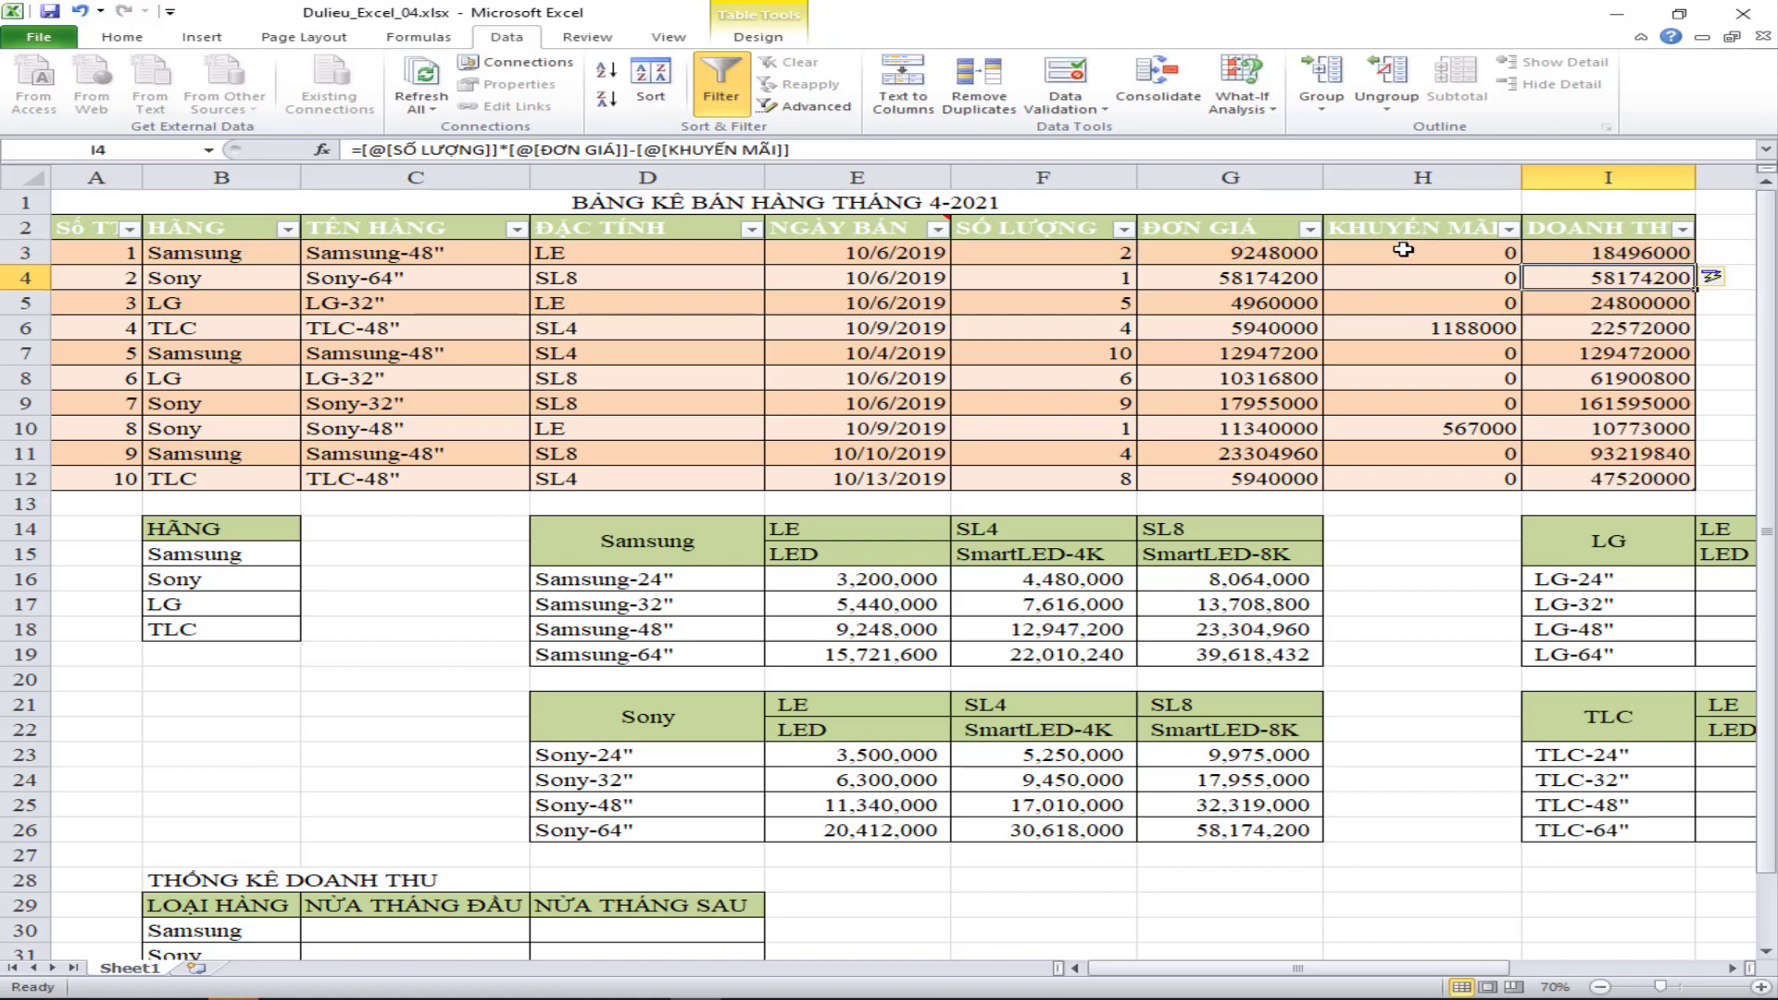
{"action": "key", "text": "alt+Tab"}
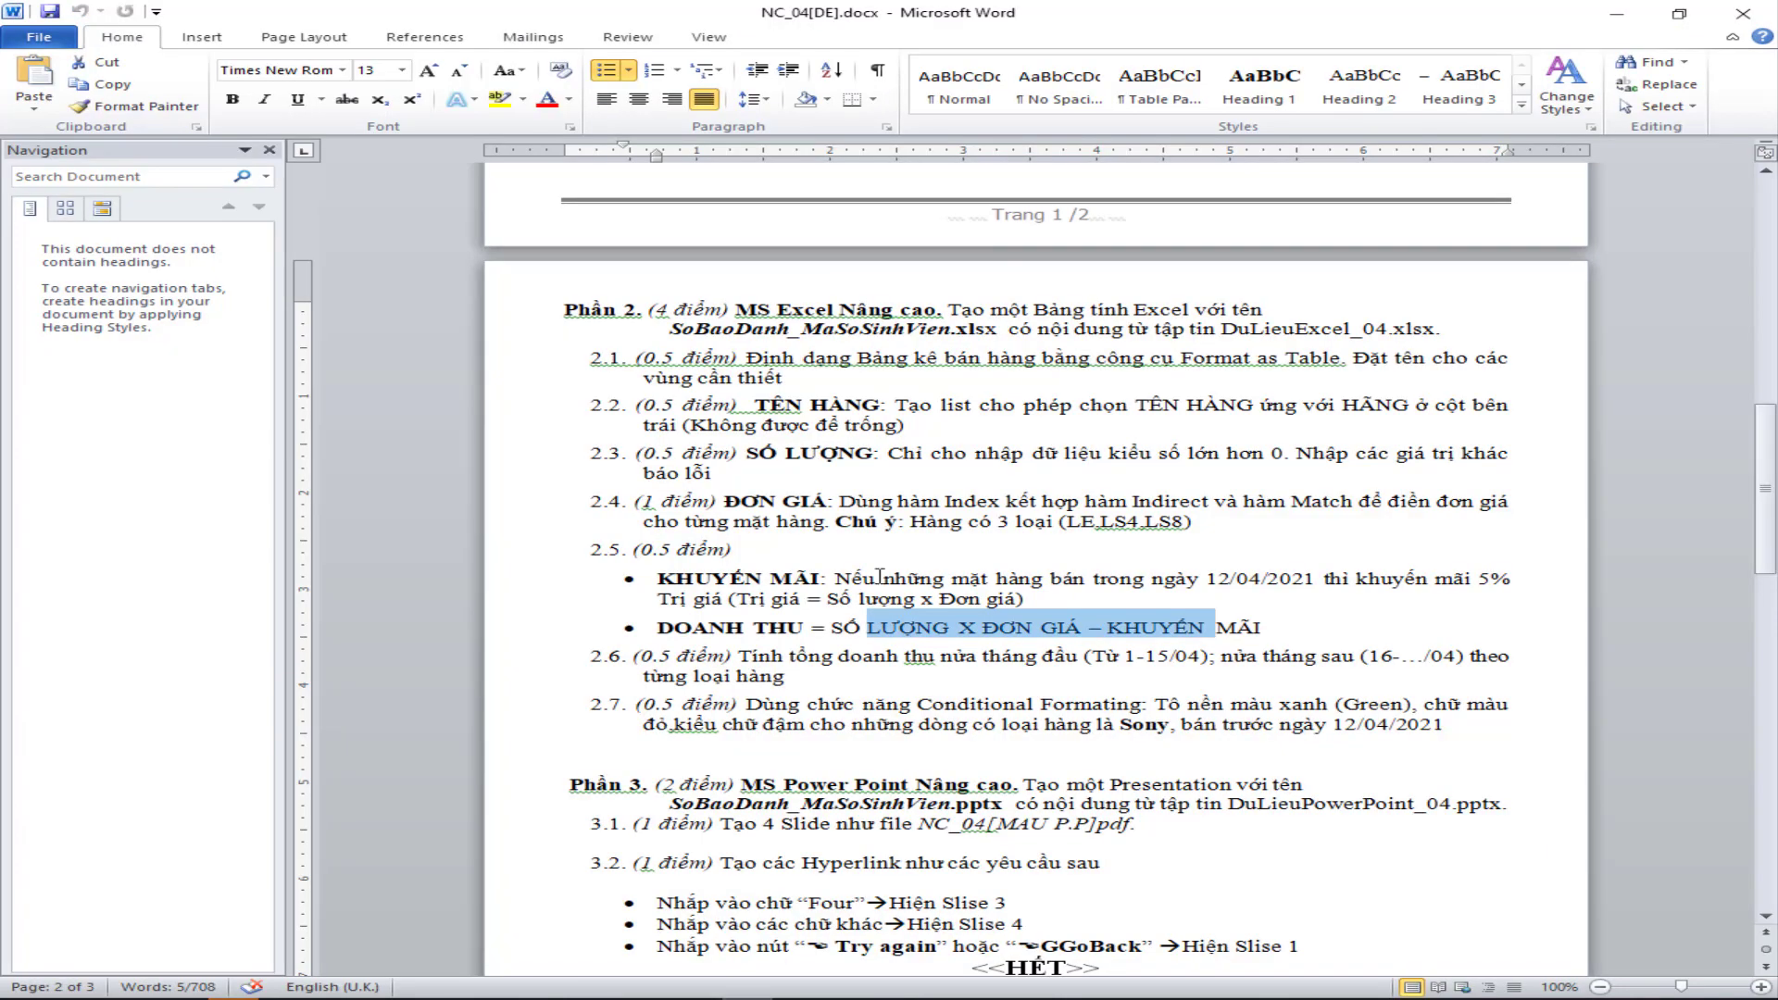
- Reread task 2.6's half-month date ranges for brand revenue, then go back to Excel
{"action": "left_click_drag", "start_coordinate": [738, 656], "coordinate": [792, 676]}
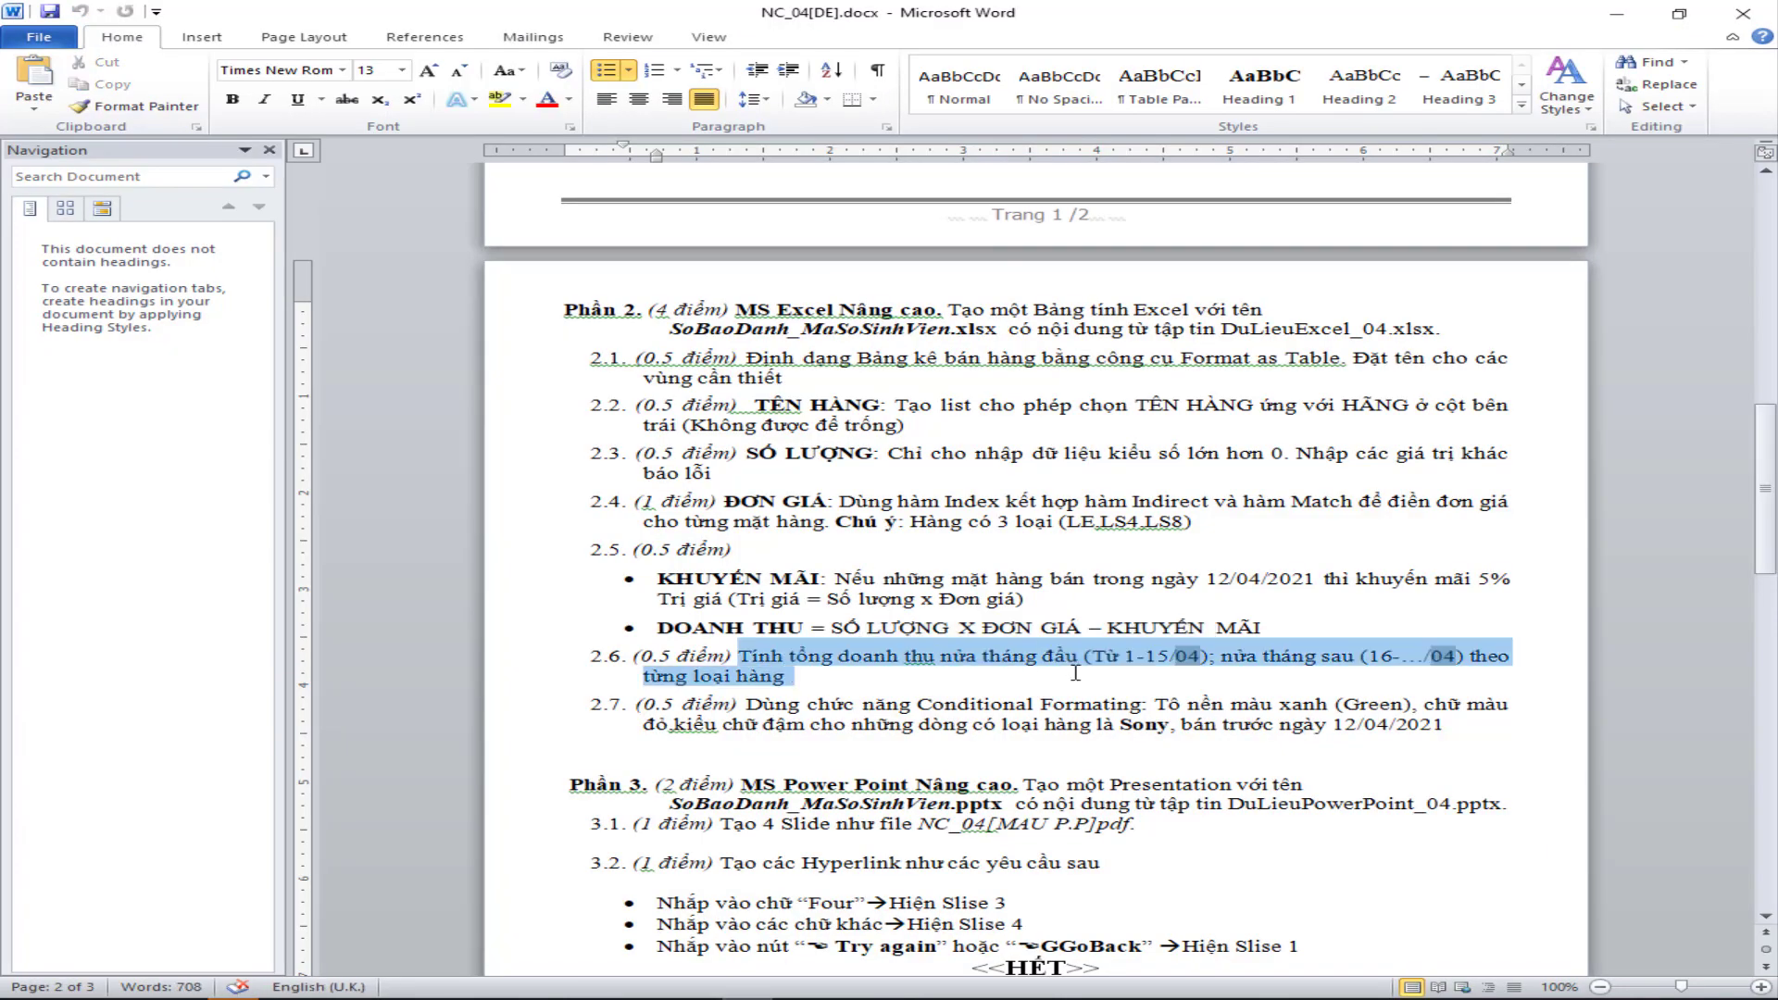
{"action": "left_click", "coordinate": [1232, 699]}
{"action": "left_click_drag", "start_coordinate": [1092, 656], "coordinate": [787, 676]}
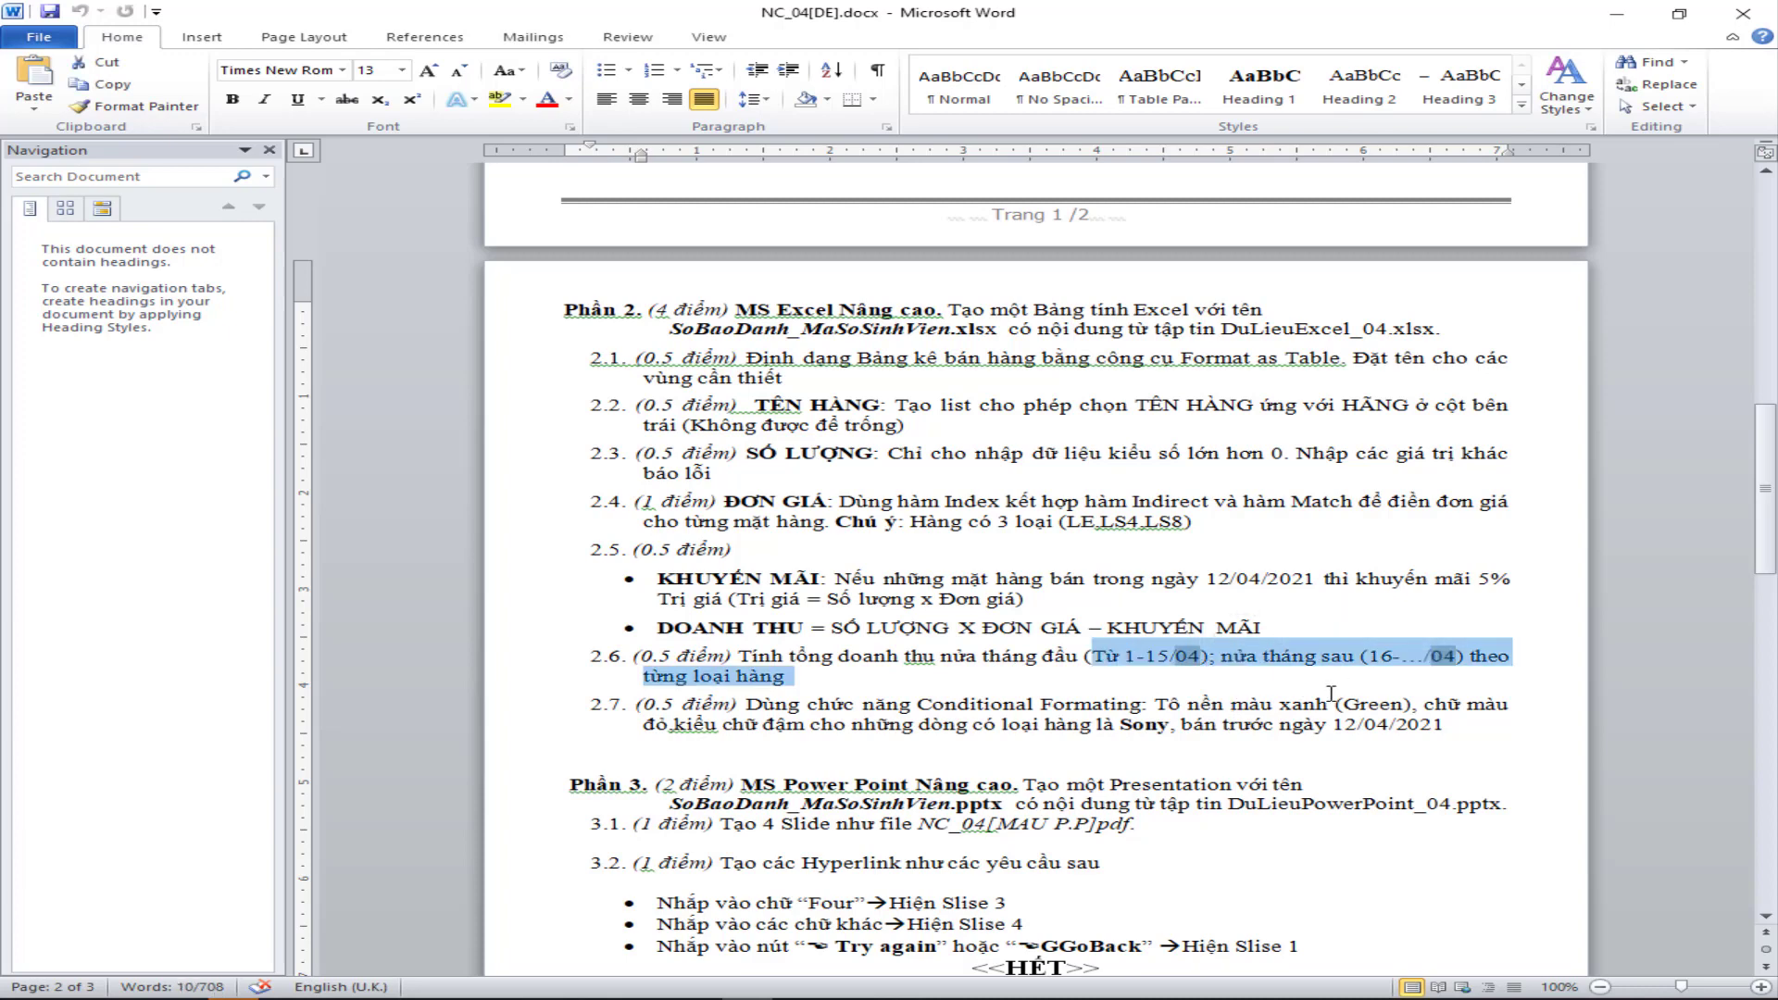
{"action": "left_click", "coordinate": [1407, 667]}
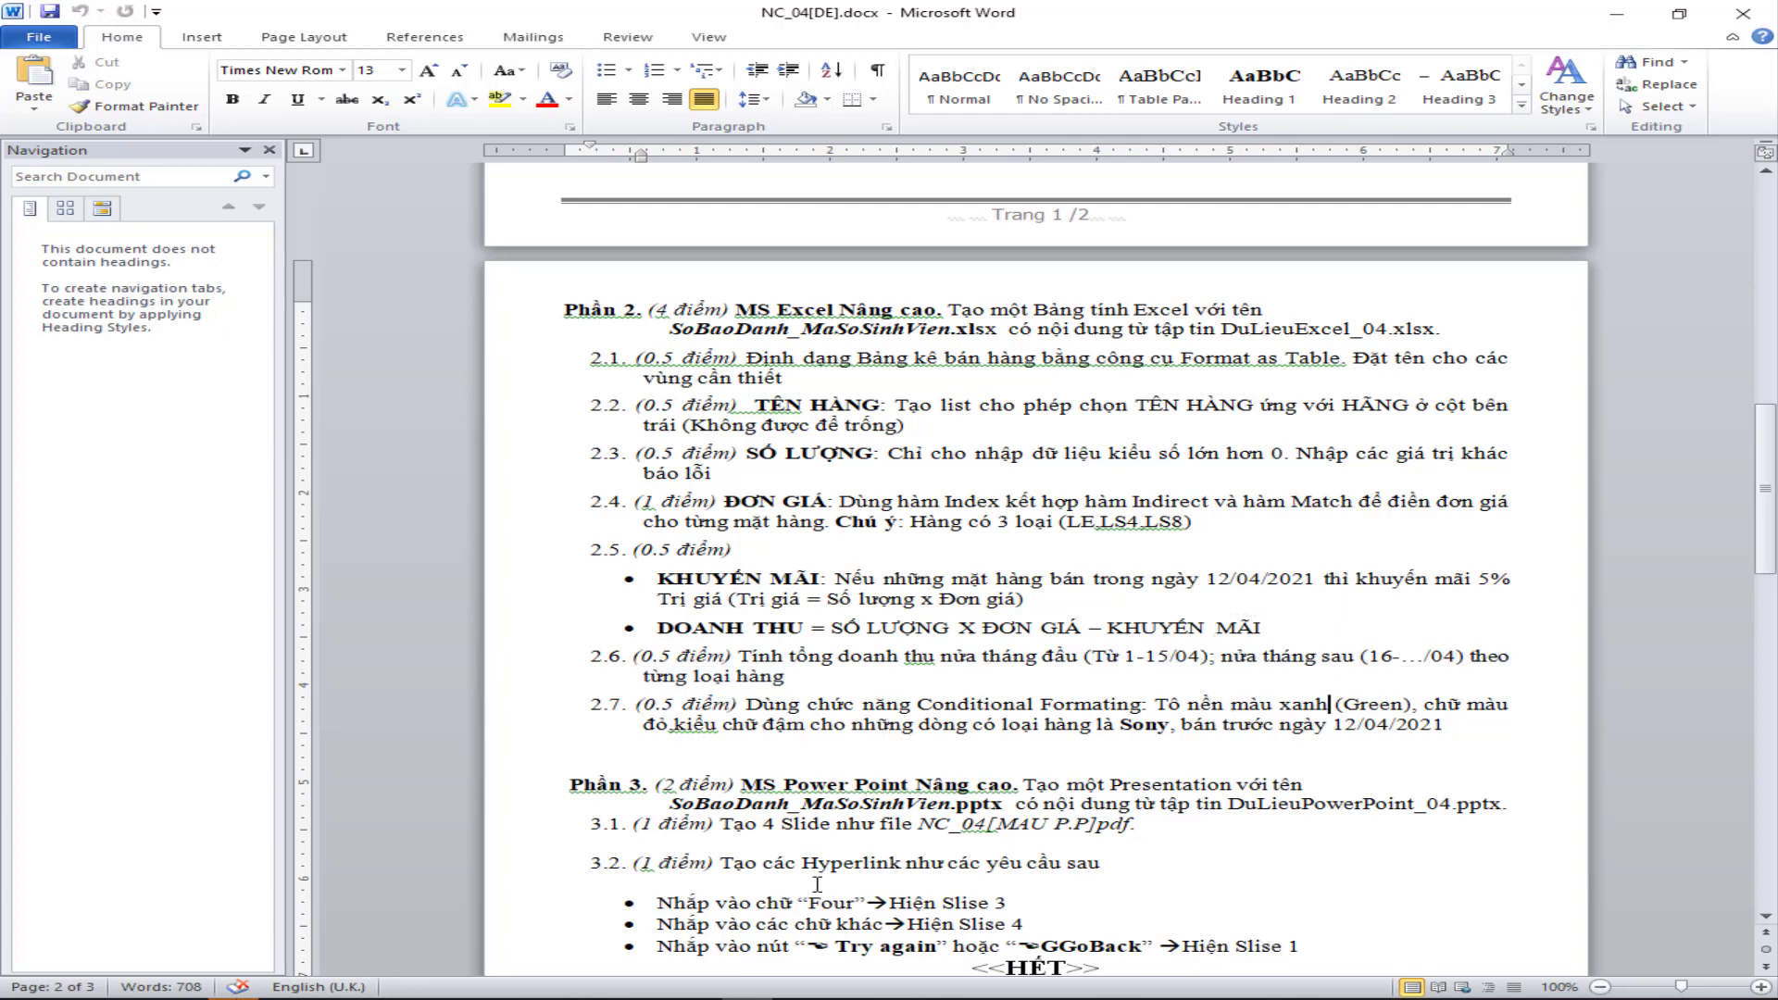
{"action": "key", "text": "alt+Tab"}
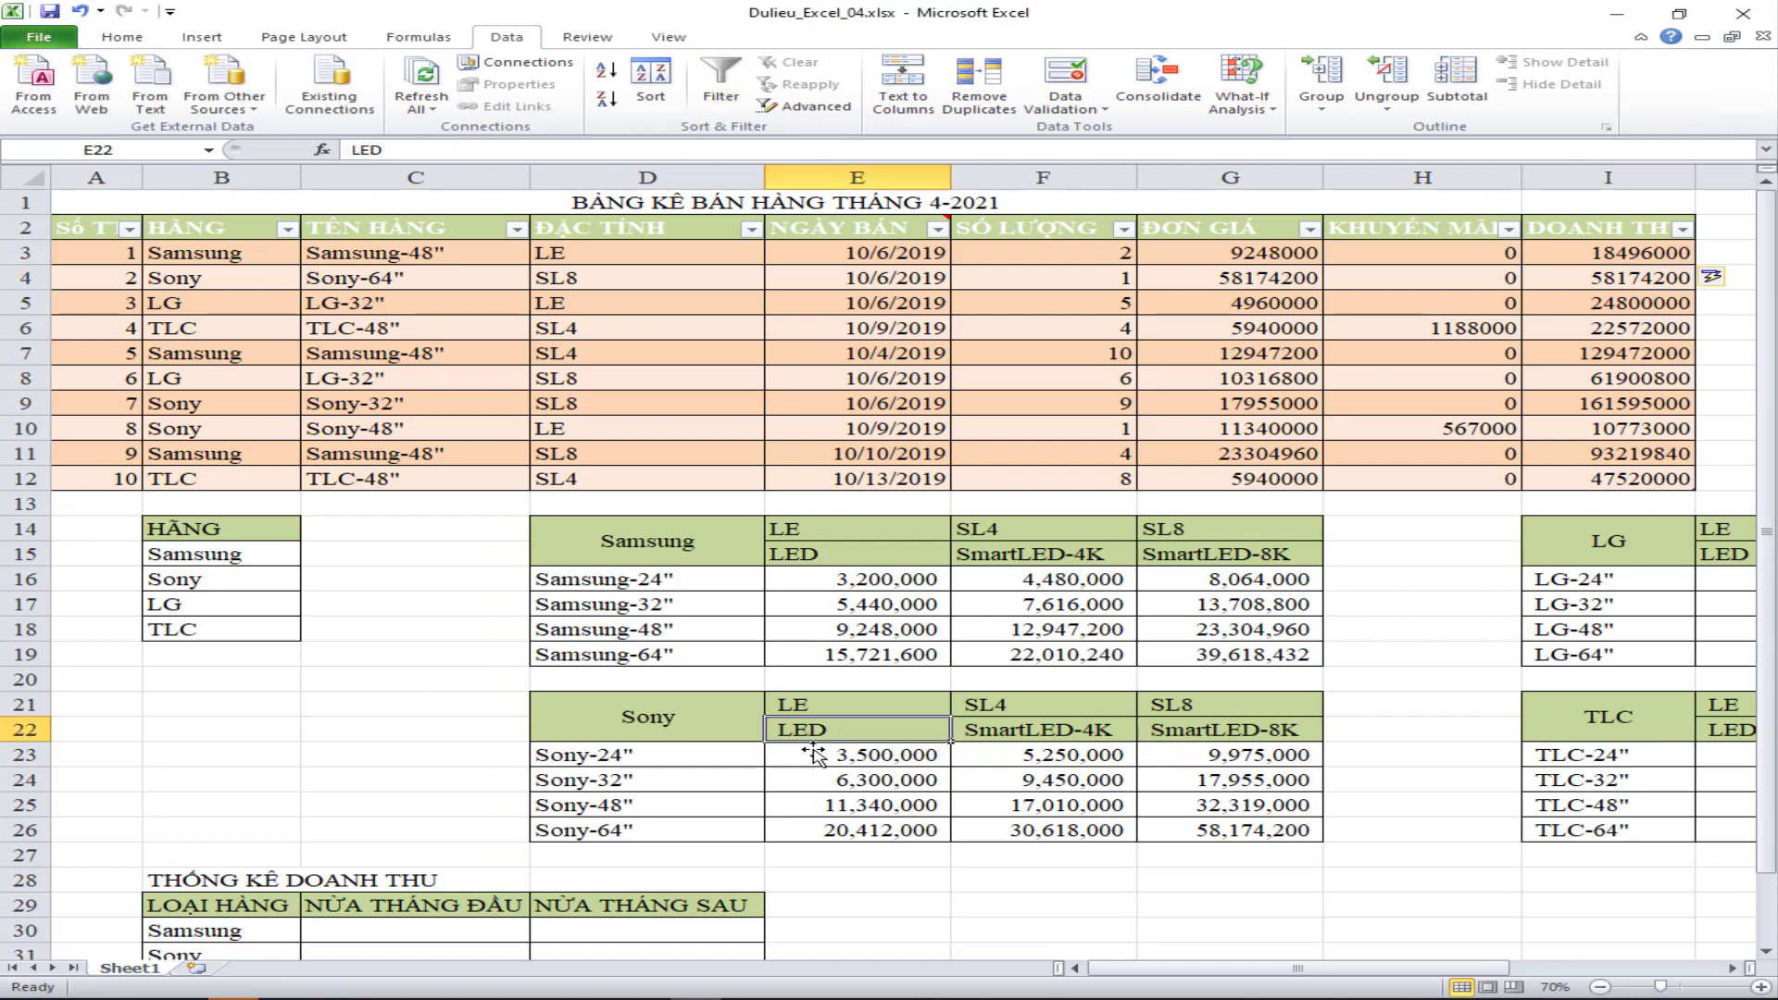
- In C30, start =SUMIFS( with Table1[DOANH THU] as the sum range
{"action": "scroll", "coordinate": [370, 676], "scroll_direction": "down", "scroll_amount": 4}
{"action": "left_click", "coordinate": [397, 627]}
{"action": "left_click", "coordinate": [398, 607]}
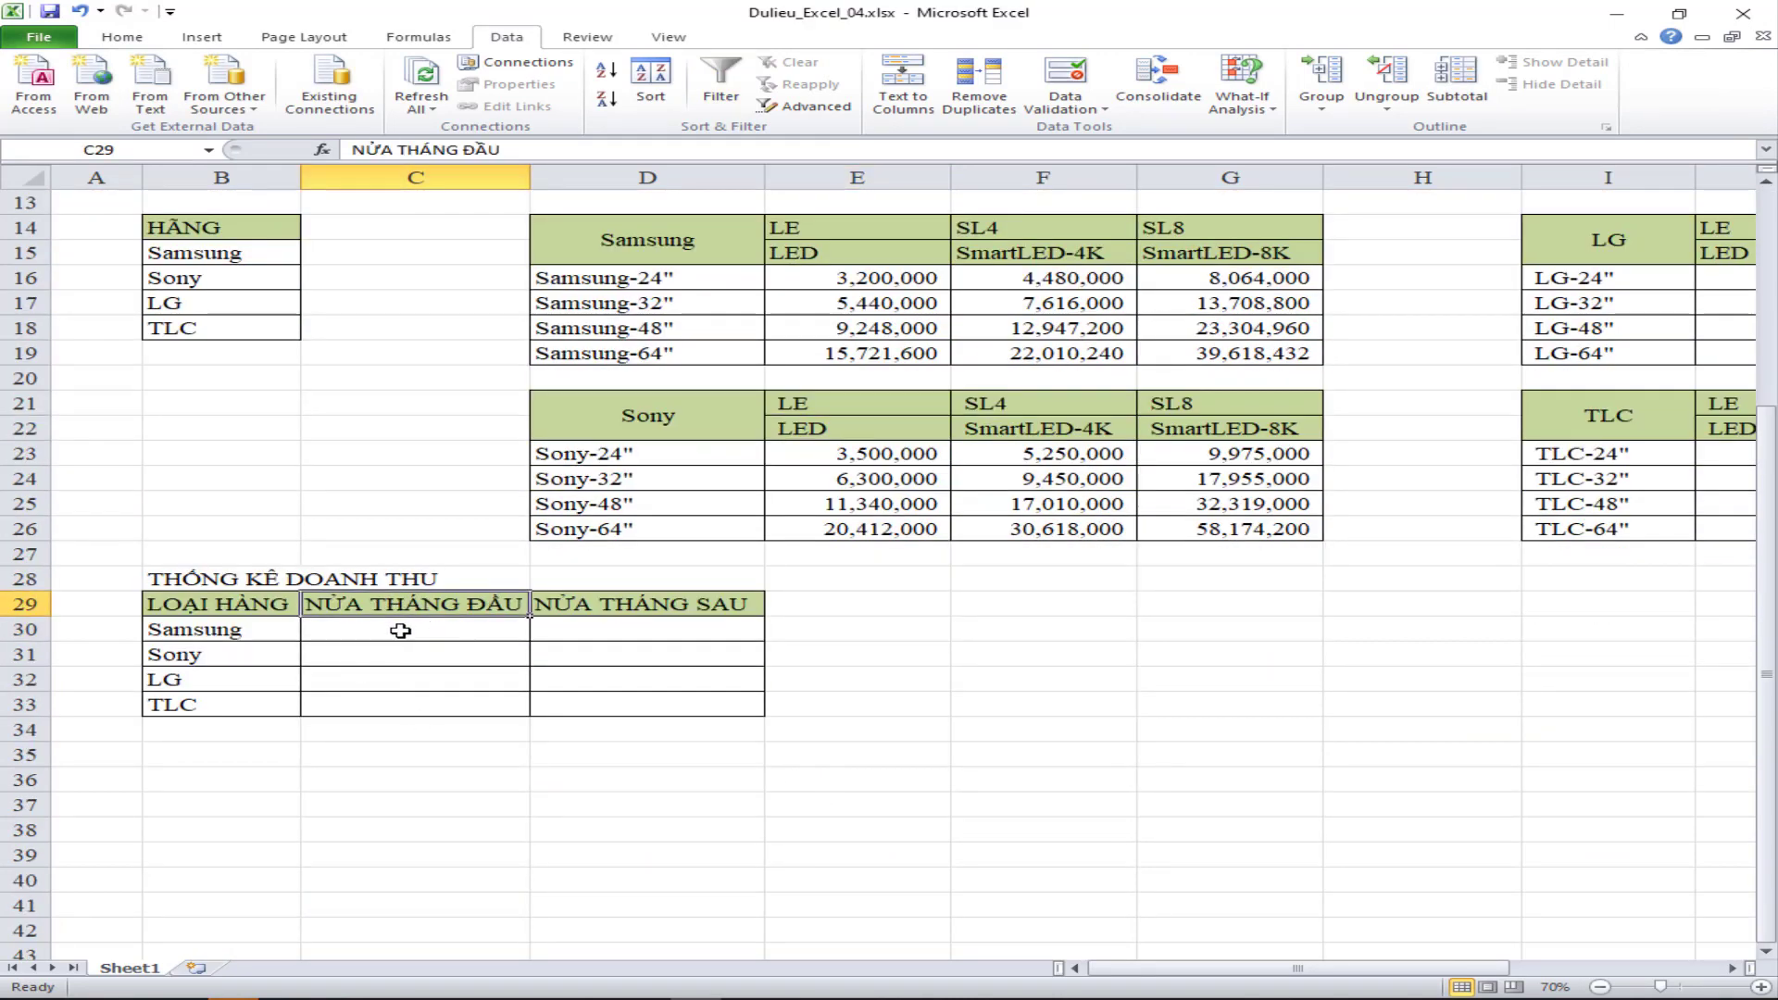
{"action": "left_click", "coordinate": [396, 625]}
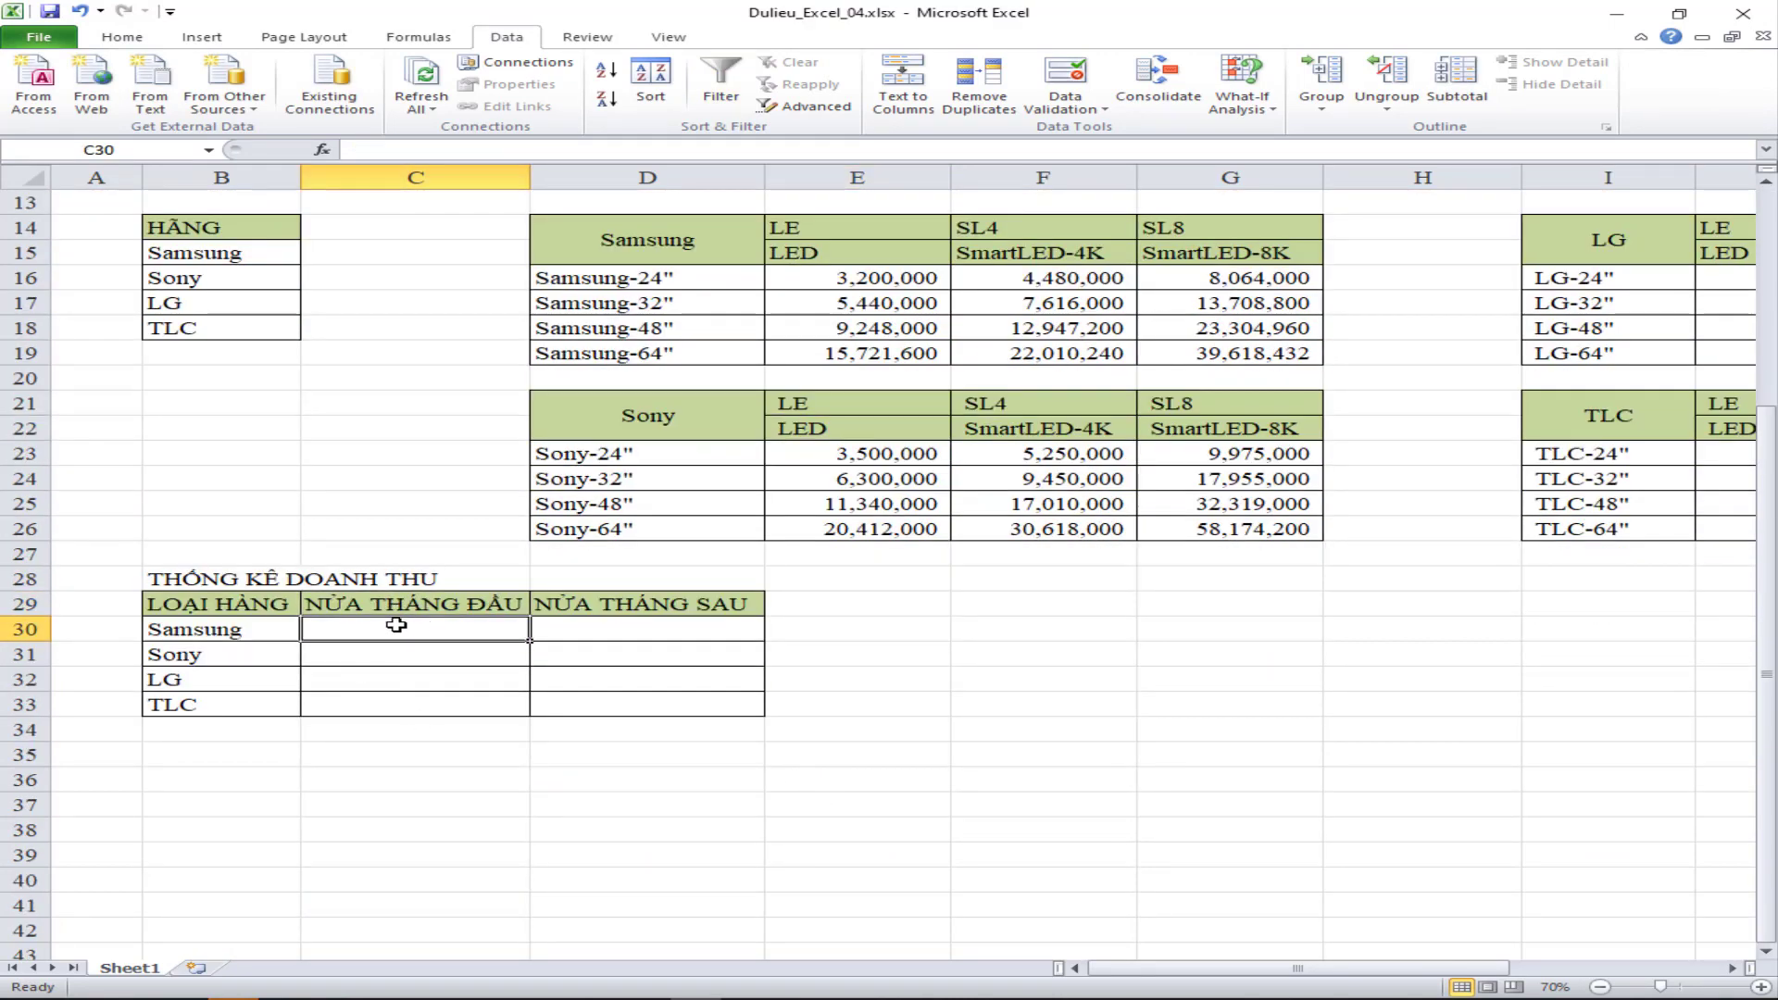
{"action": "type", "text": "="}
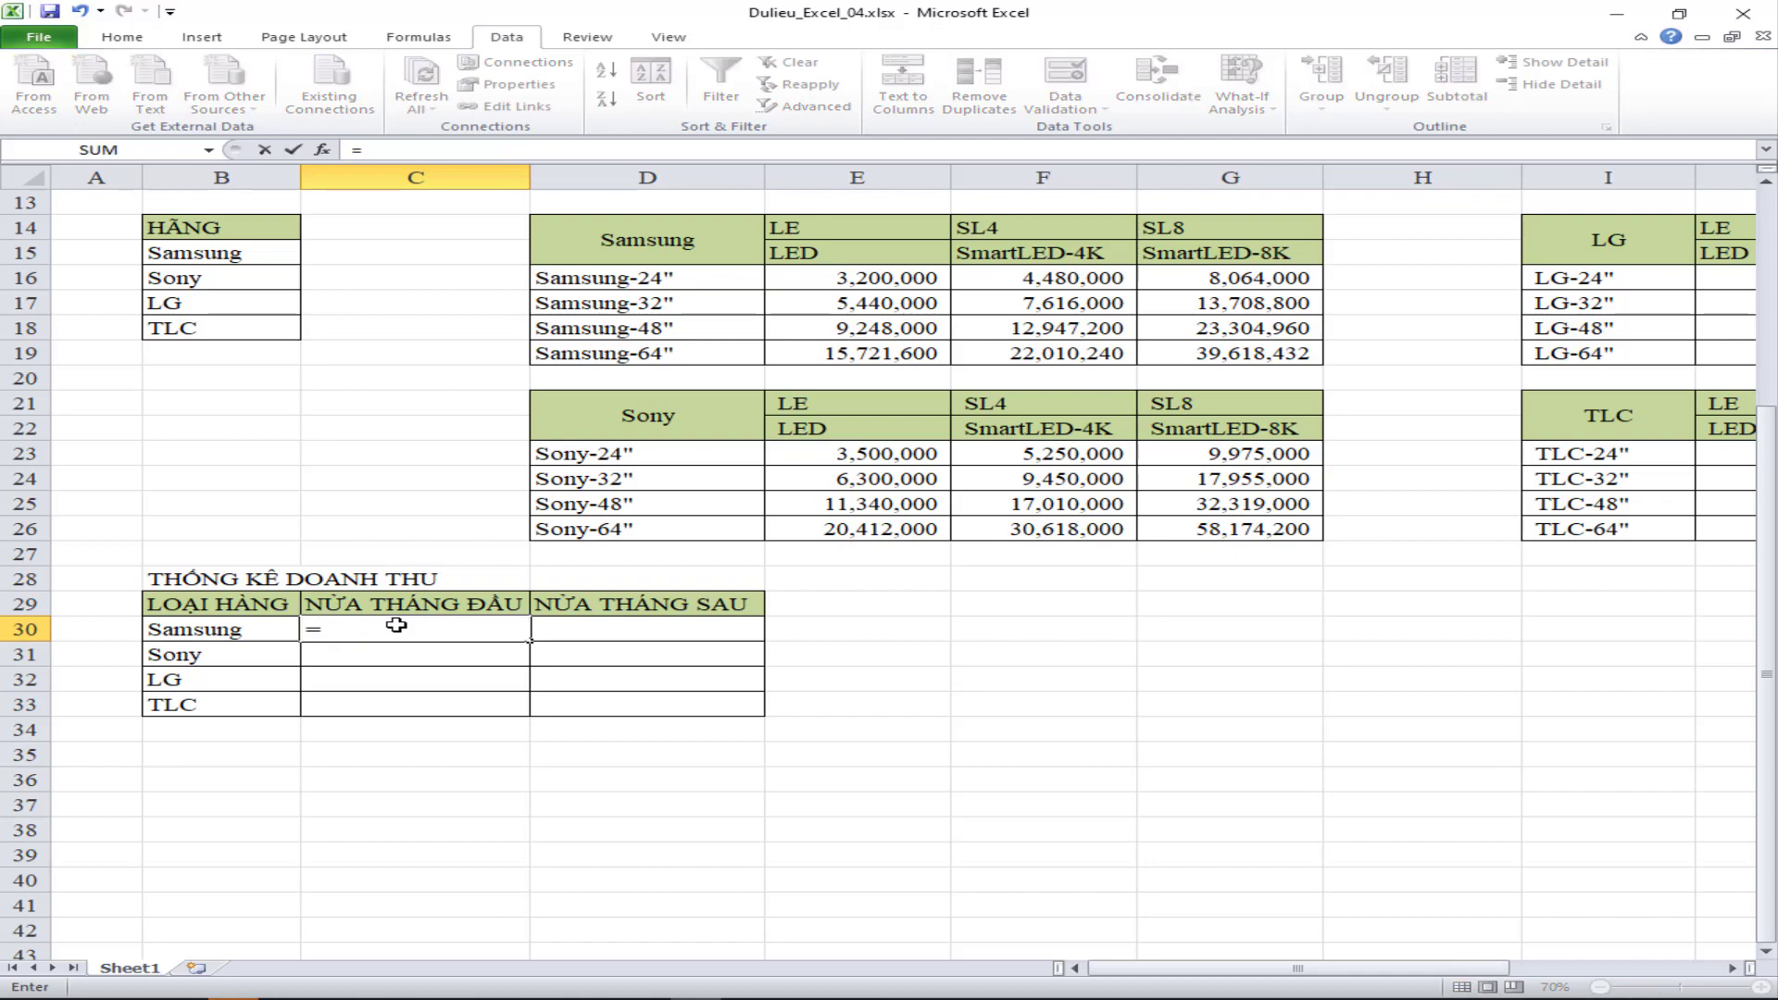
{"action": "type", "text": "SUMIFS"}
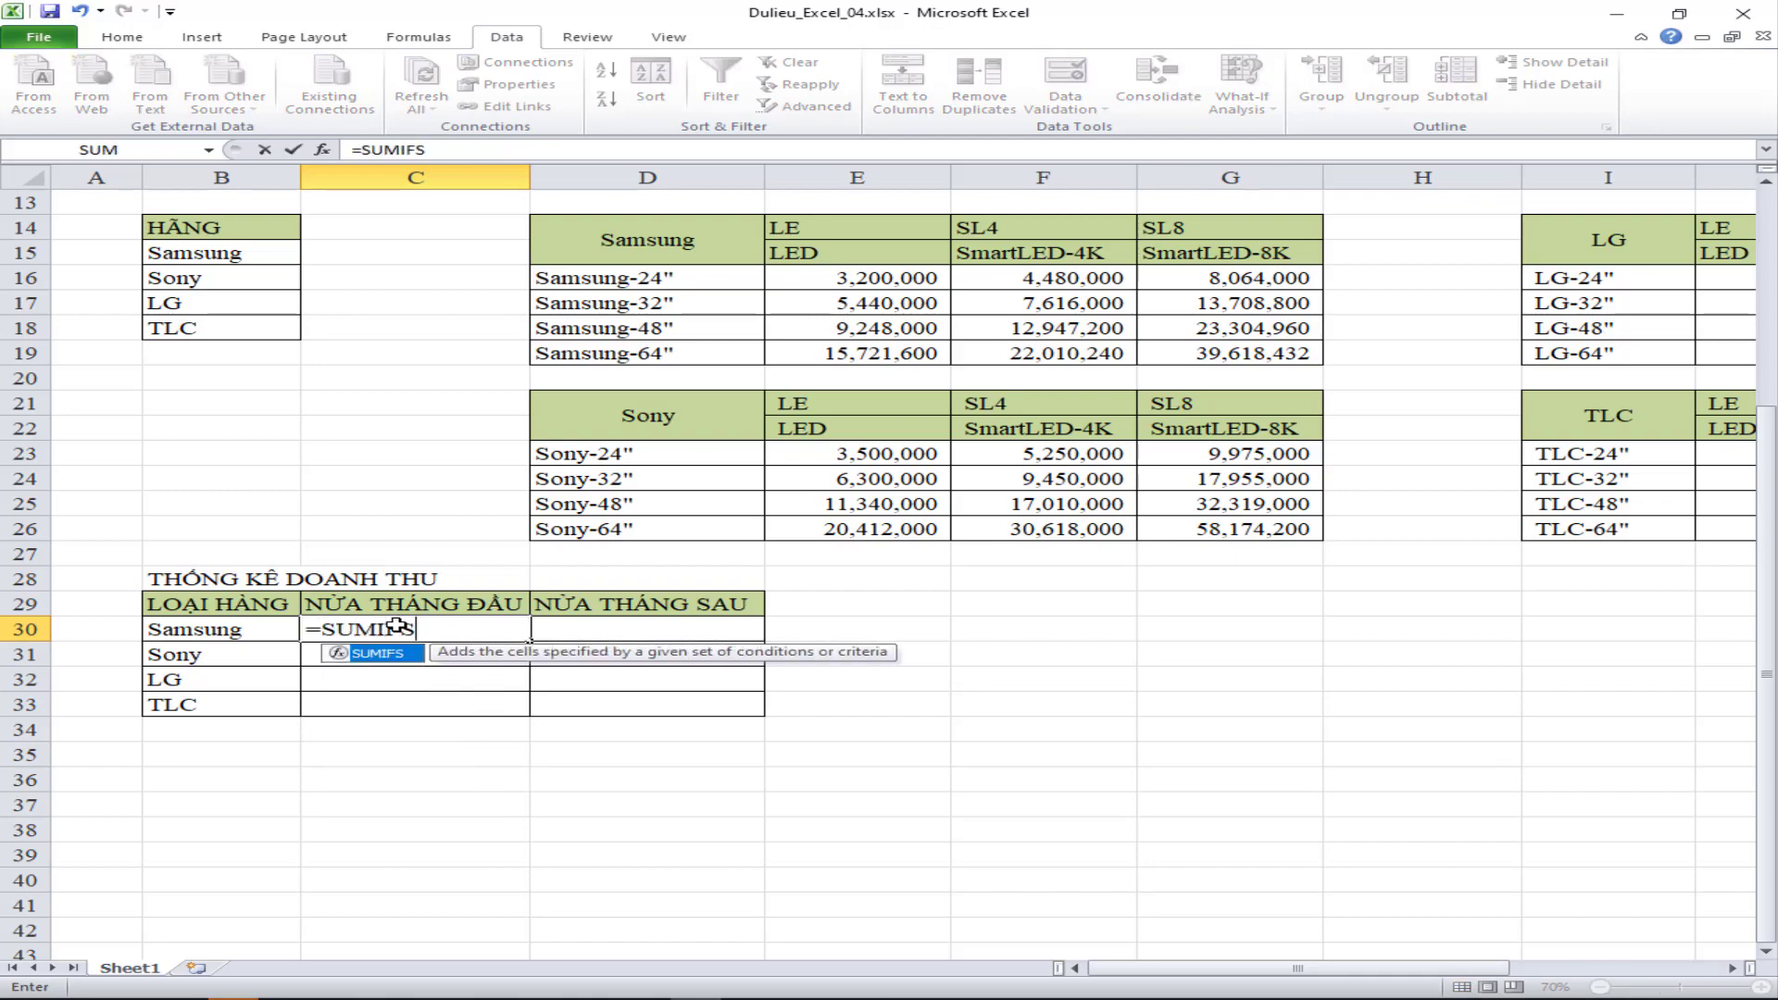
{"action": "type", "text": "("}
{"action": "scroll", "coordinate": [371, 627], "scroll_direction": "up", "scroll_amount": 4}
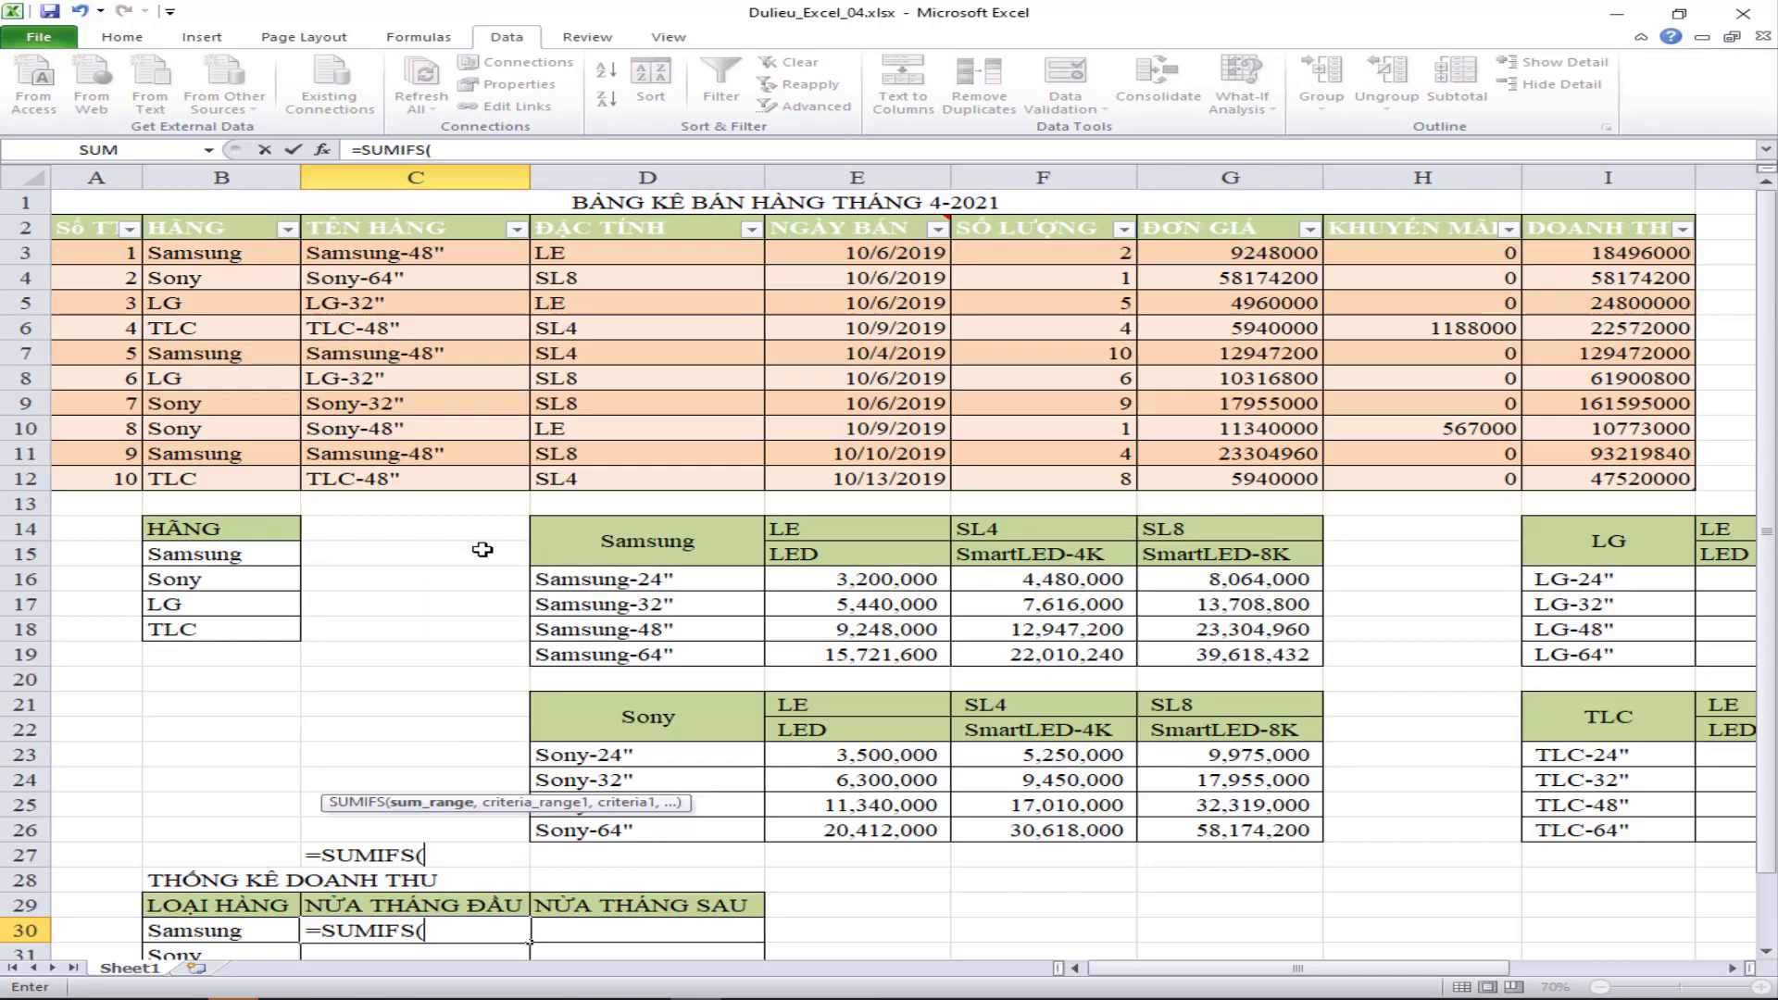
{"action": "left_click_drag", "start_coordinate": [1593, 254], "coordinate": [1621, 483]}
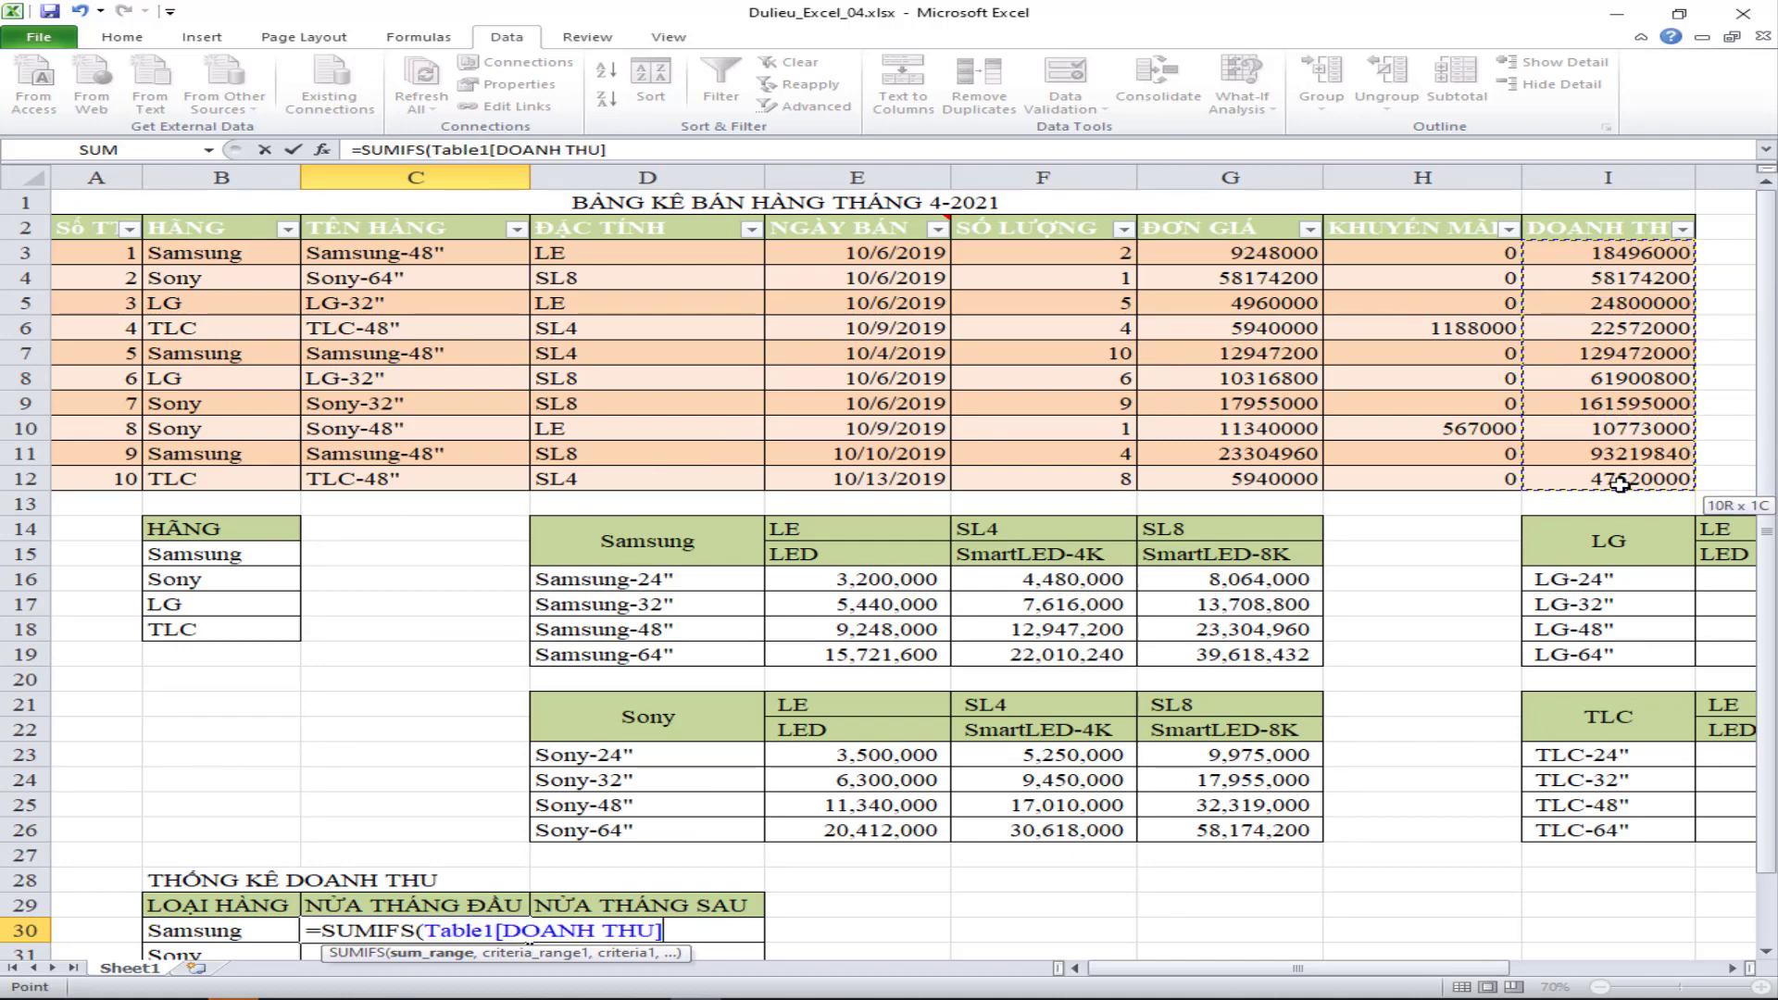
{"action": "type", "text": ","}
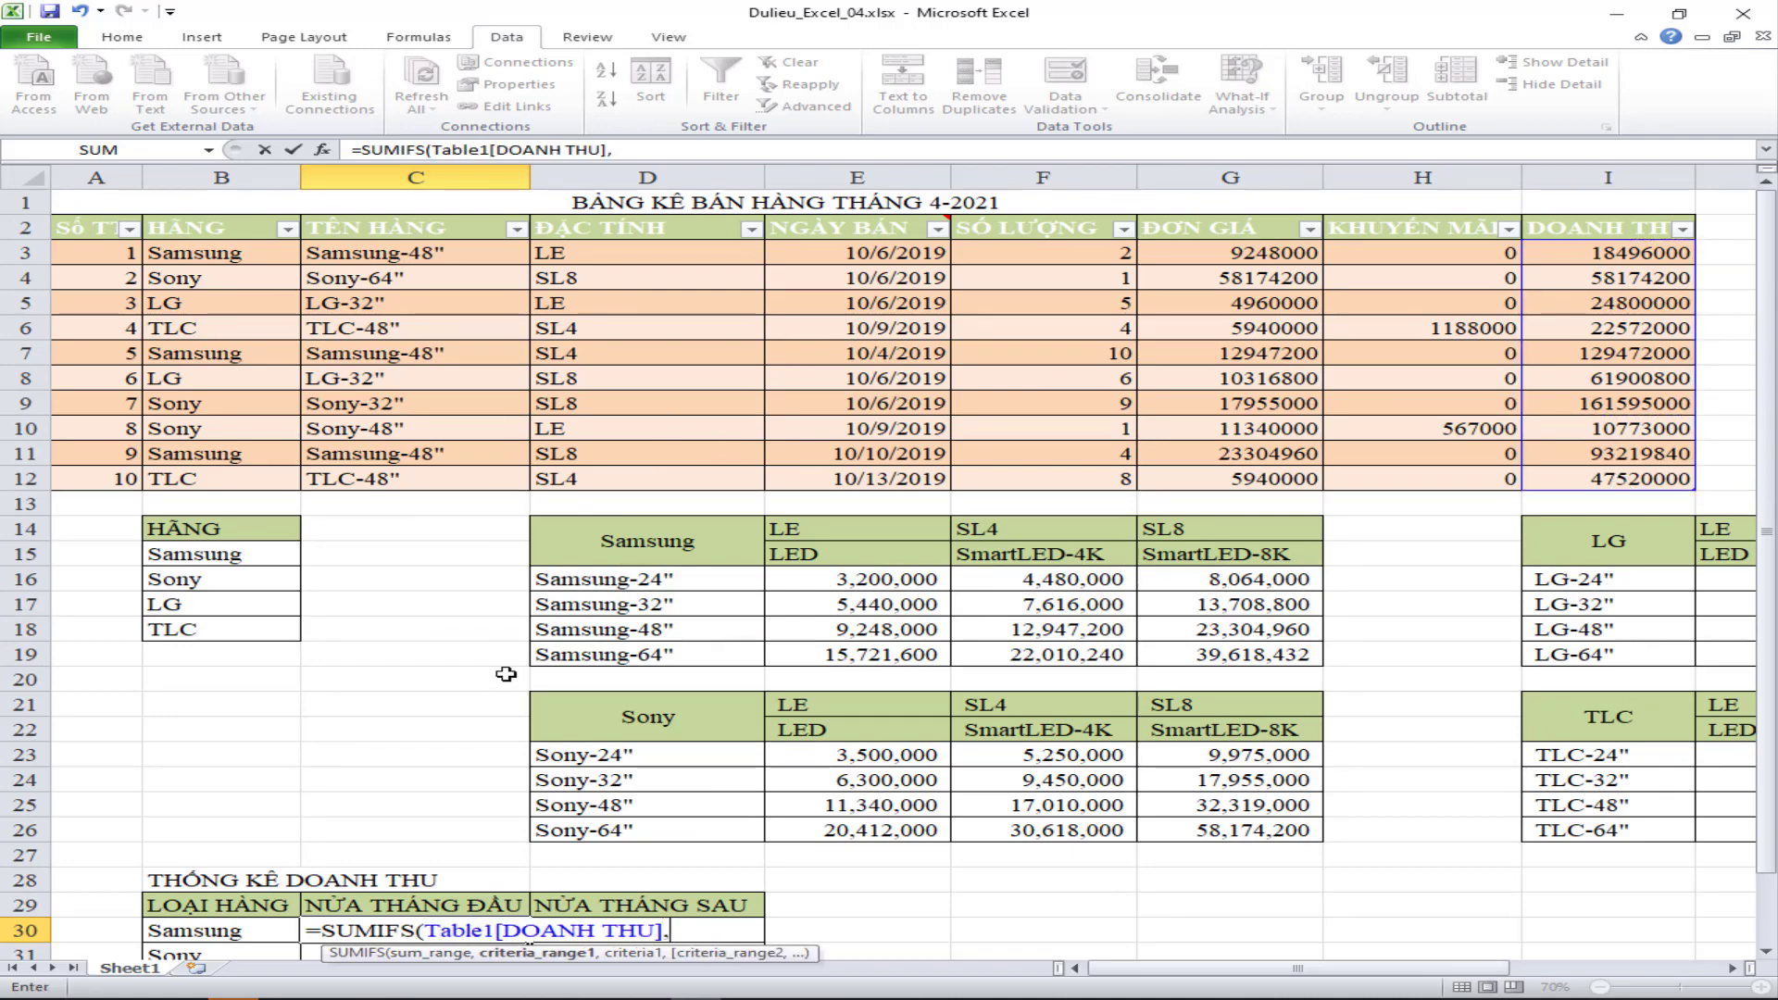
- Add Table1[HÃNG] as a criteria range with Samsung in B30 as its criterion
{"action": "scroll", "coordinate": [504, 676], "scroll_direction": "down", "scroll_amount": 1}
{"action": "scroll", "coordinate": [504, 676], "scroll_direction": "down", "scroll_amount": 1}
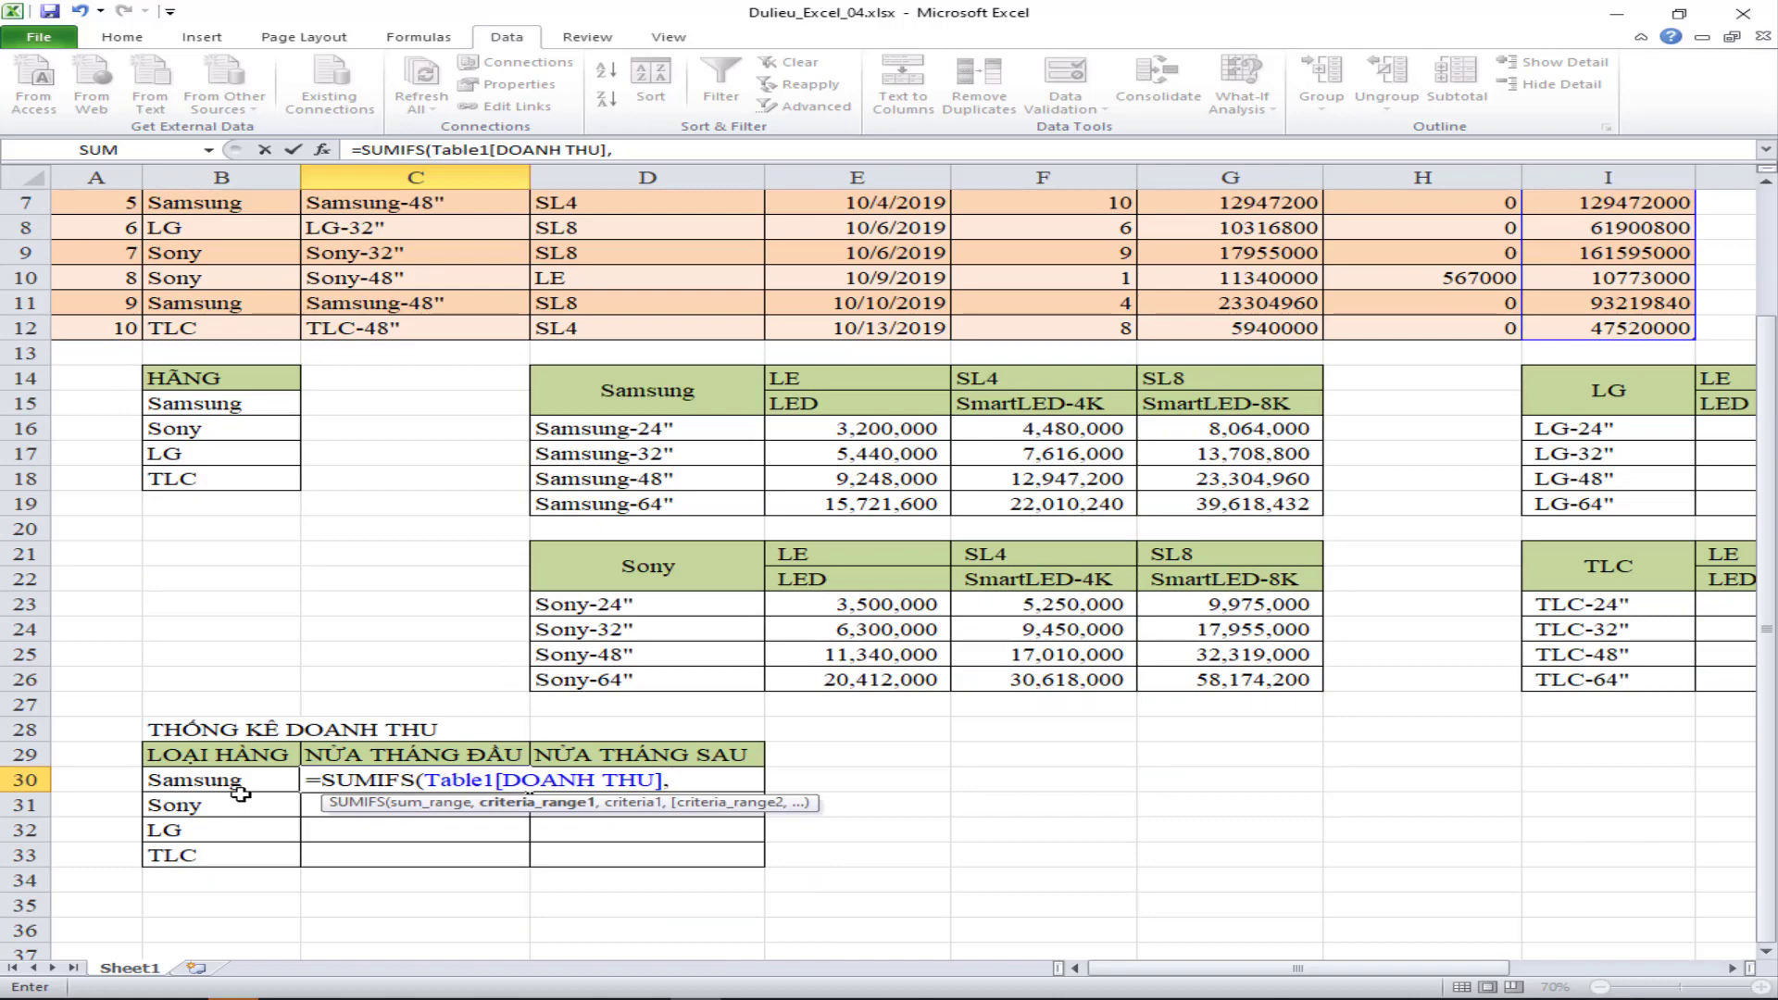
{"action": "scroll", "coordinate": [241, 793], "scroll_direction": "up", "scroll_amount": 2}
{"action": "left_click_drag", "start_coordinate": [218, 253], "coordinate": [220, 478]}
{"action": "scroll", "coordinate": [235, 491], "scroll_direction": "down", "scroll_amount": 3}
{"action": "scroll", "coordinate": [235, 492], "scroll_direction": "down", "scroll_amount": 1}
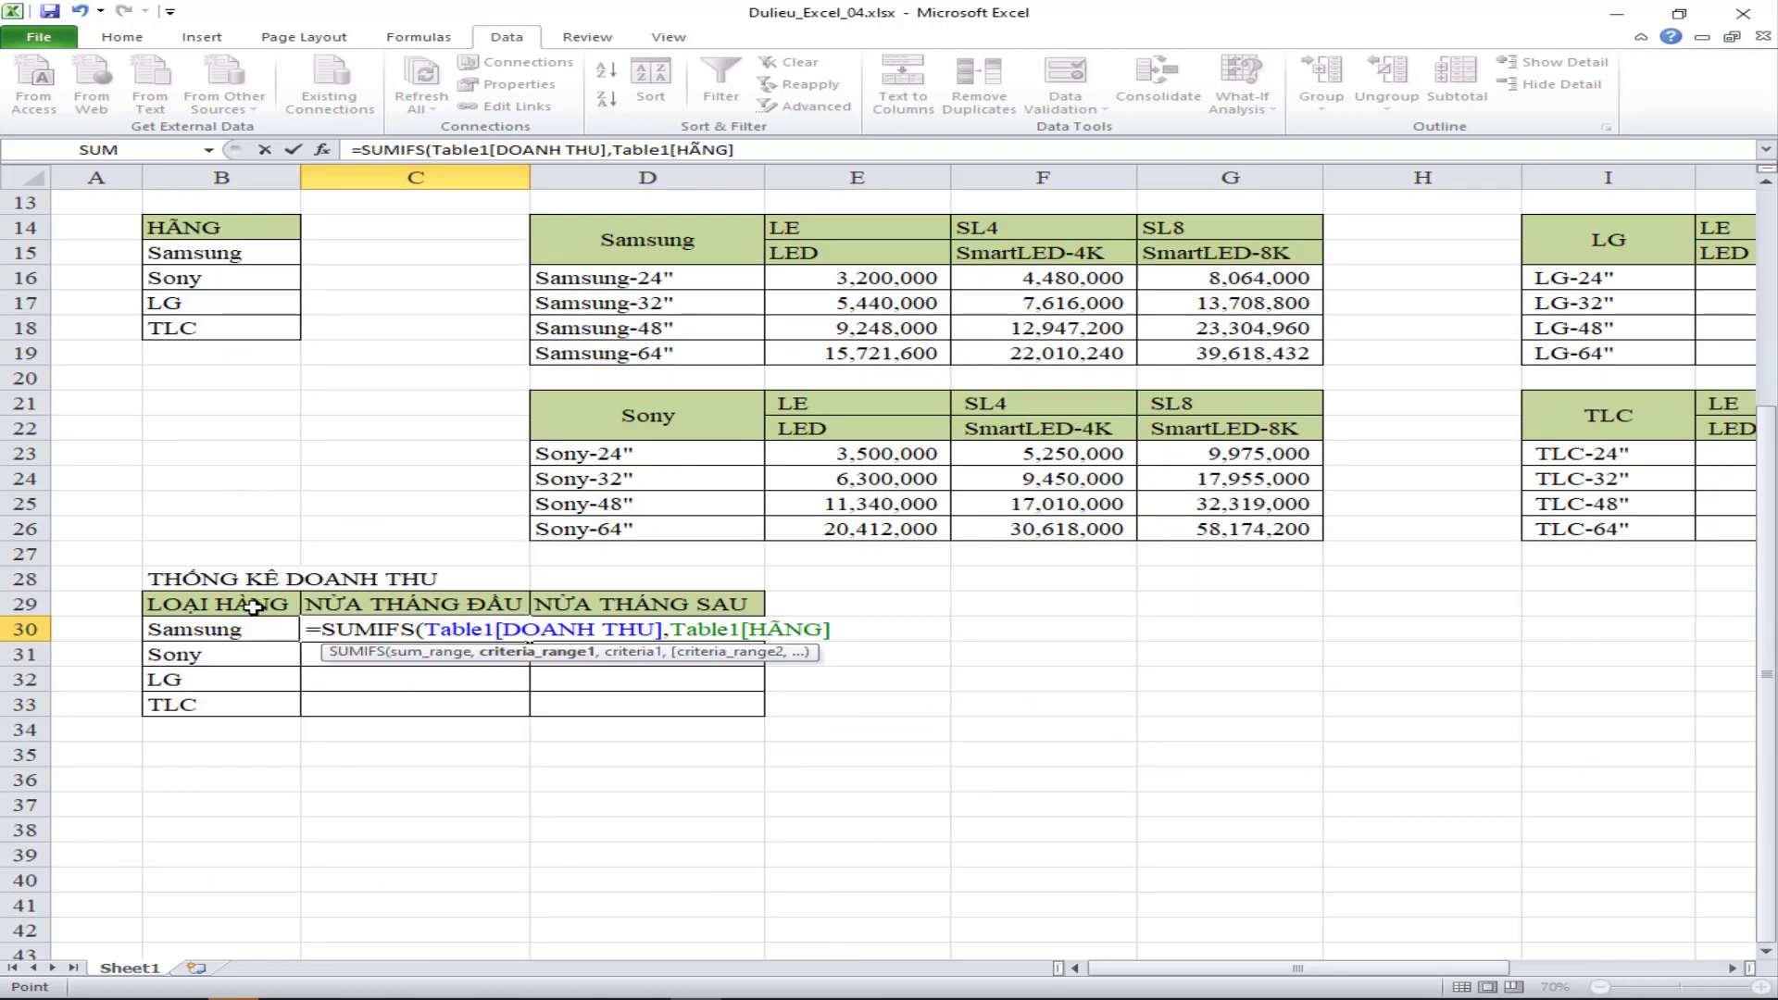
{"action": "type", "text": ","}
{"action": "left_click", "coordinate": [225, 630]}
{"action": "type", "text": ","}
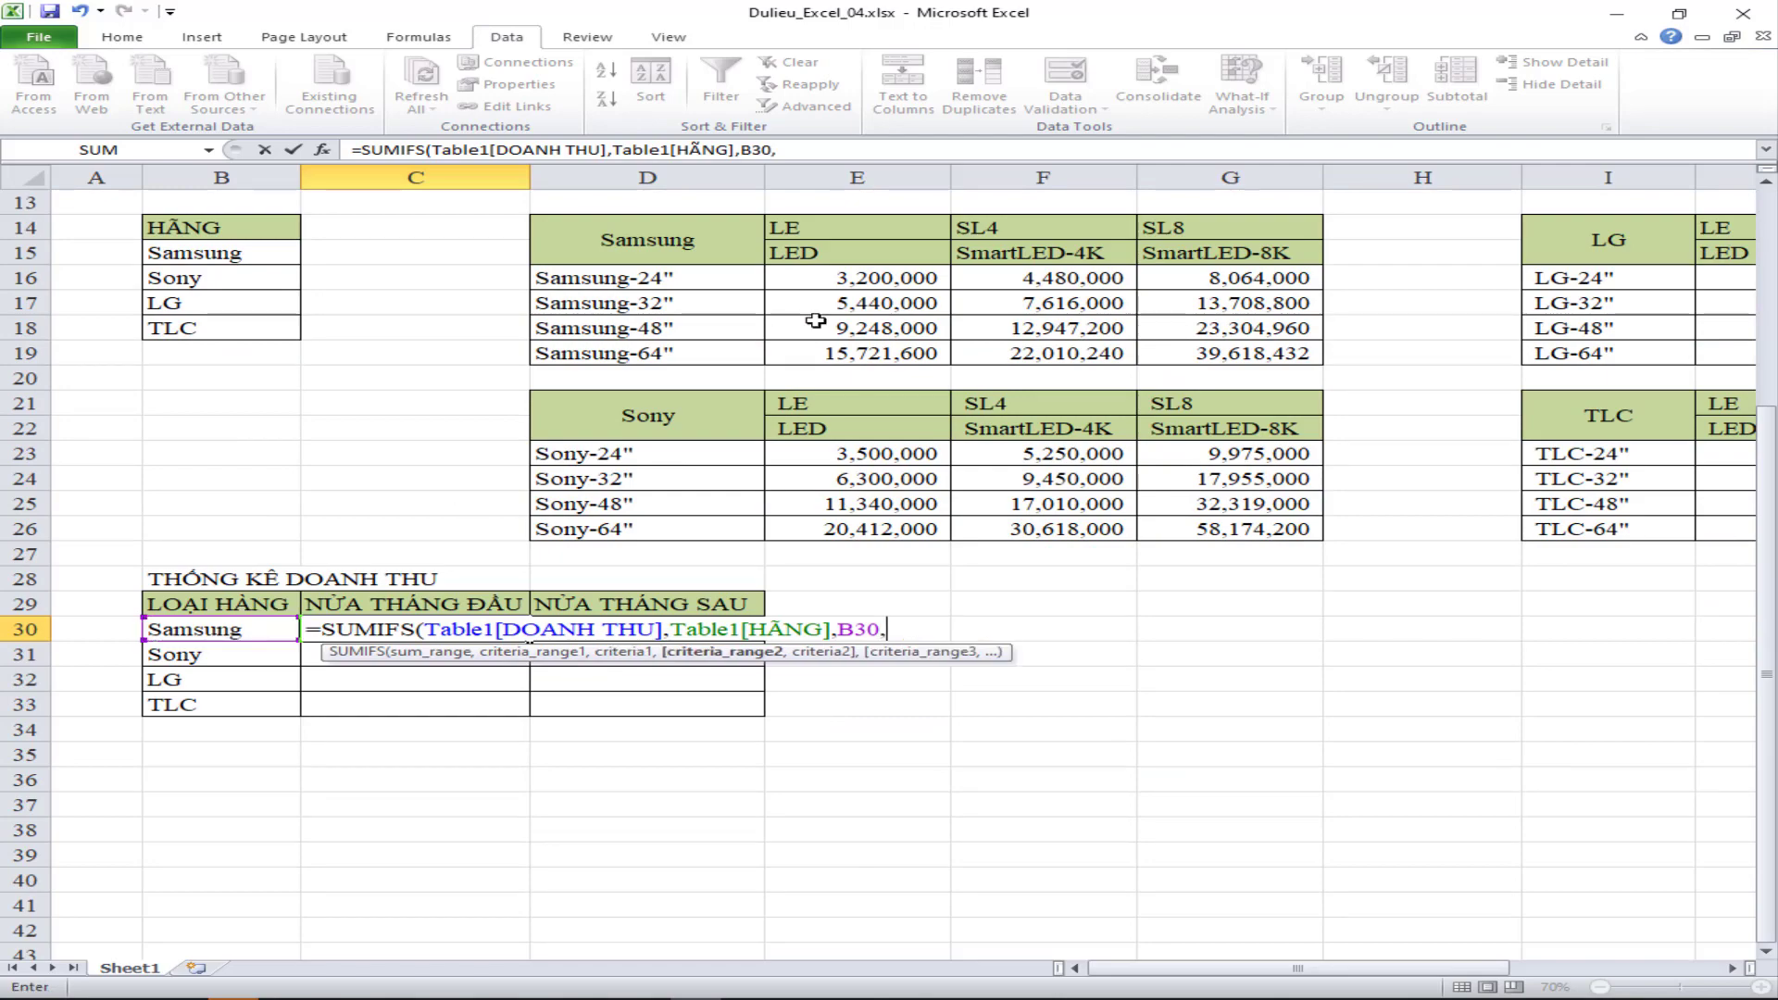
- Add the Table1[NGÀY BÁN] range with the condition >=DATE(2019,10,1)
{"action": "scroll", "coordinate": [815, 320], "scroll_direction": "up", "scroll_amount": 4}
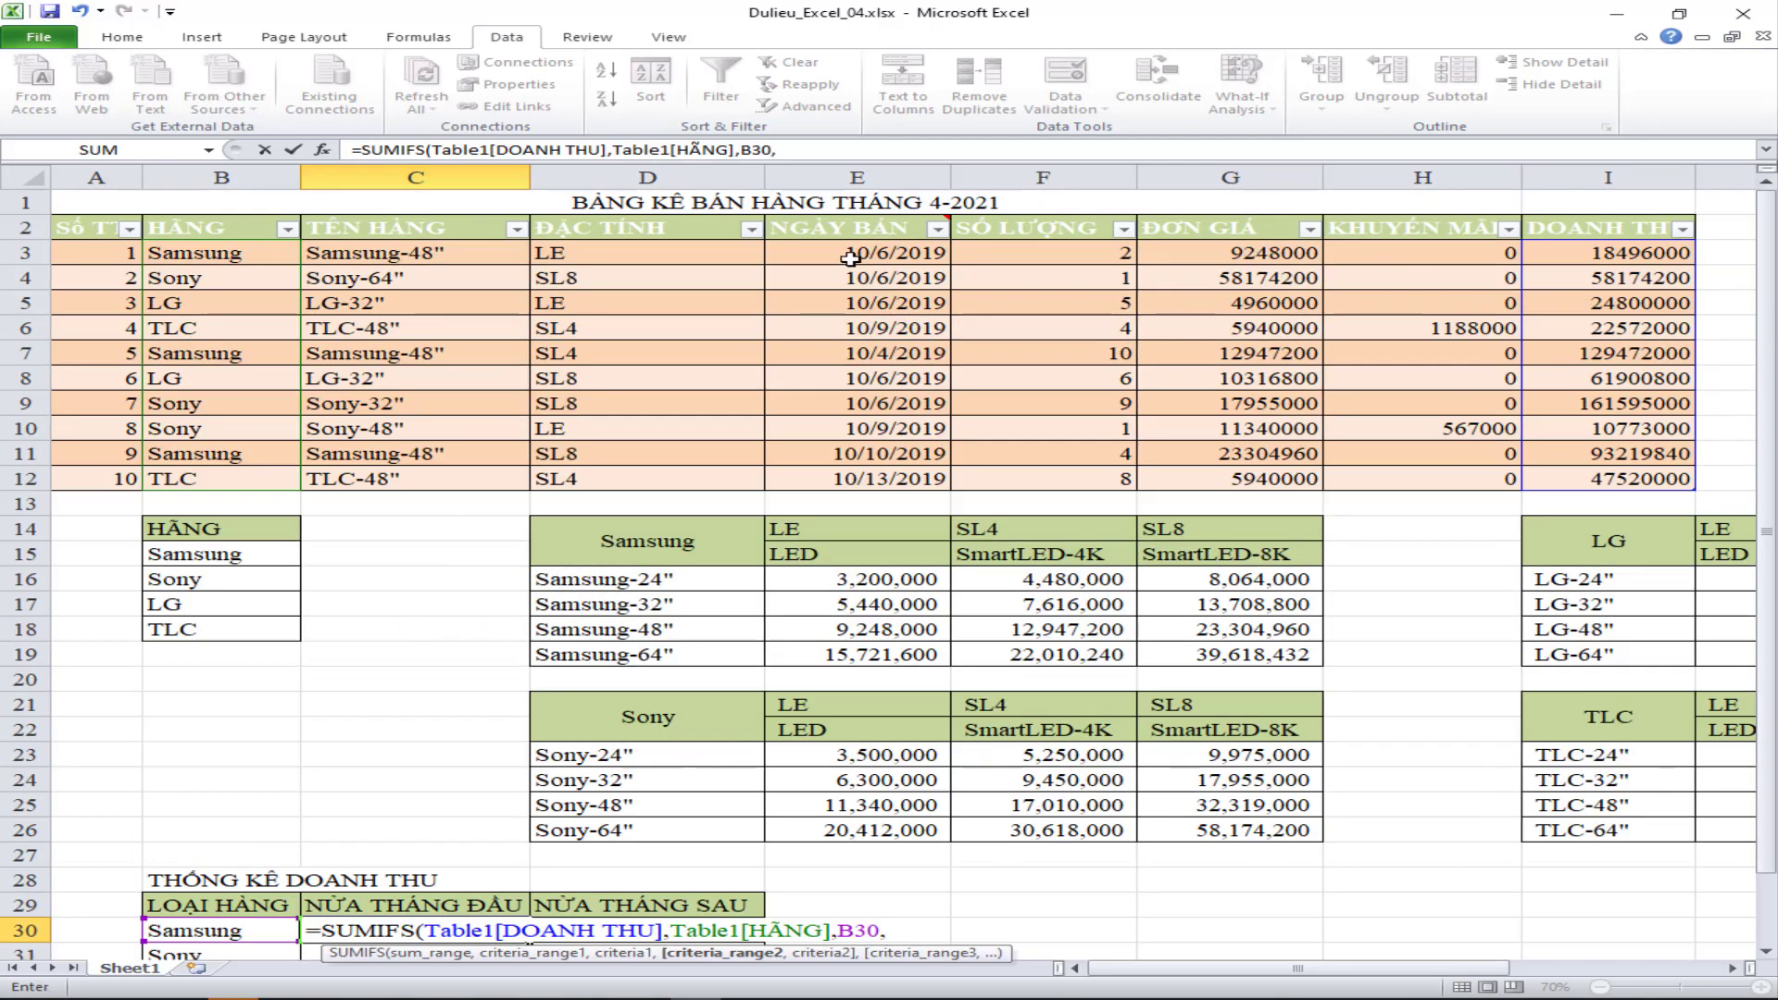
{"action": "left_click_drag", "start_coordinate": [835, 253], "coordinate": [841, 476]}
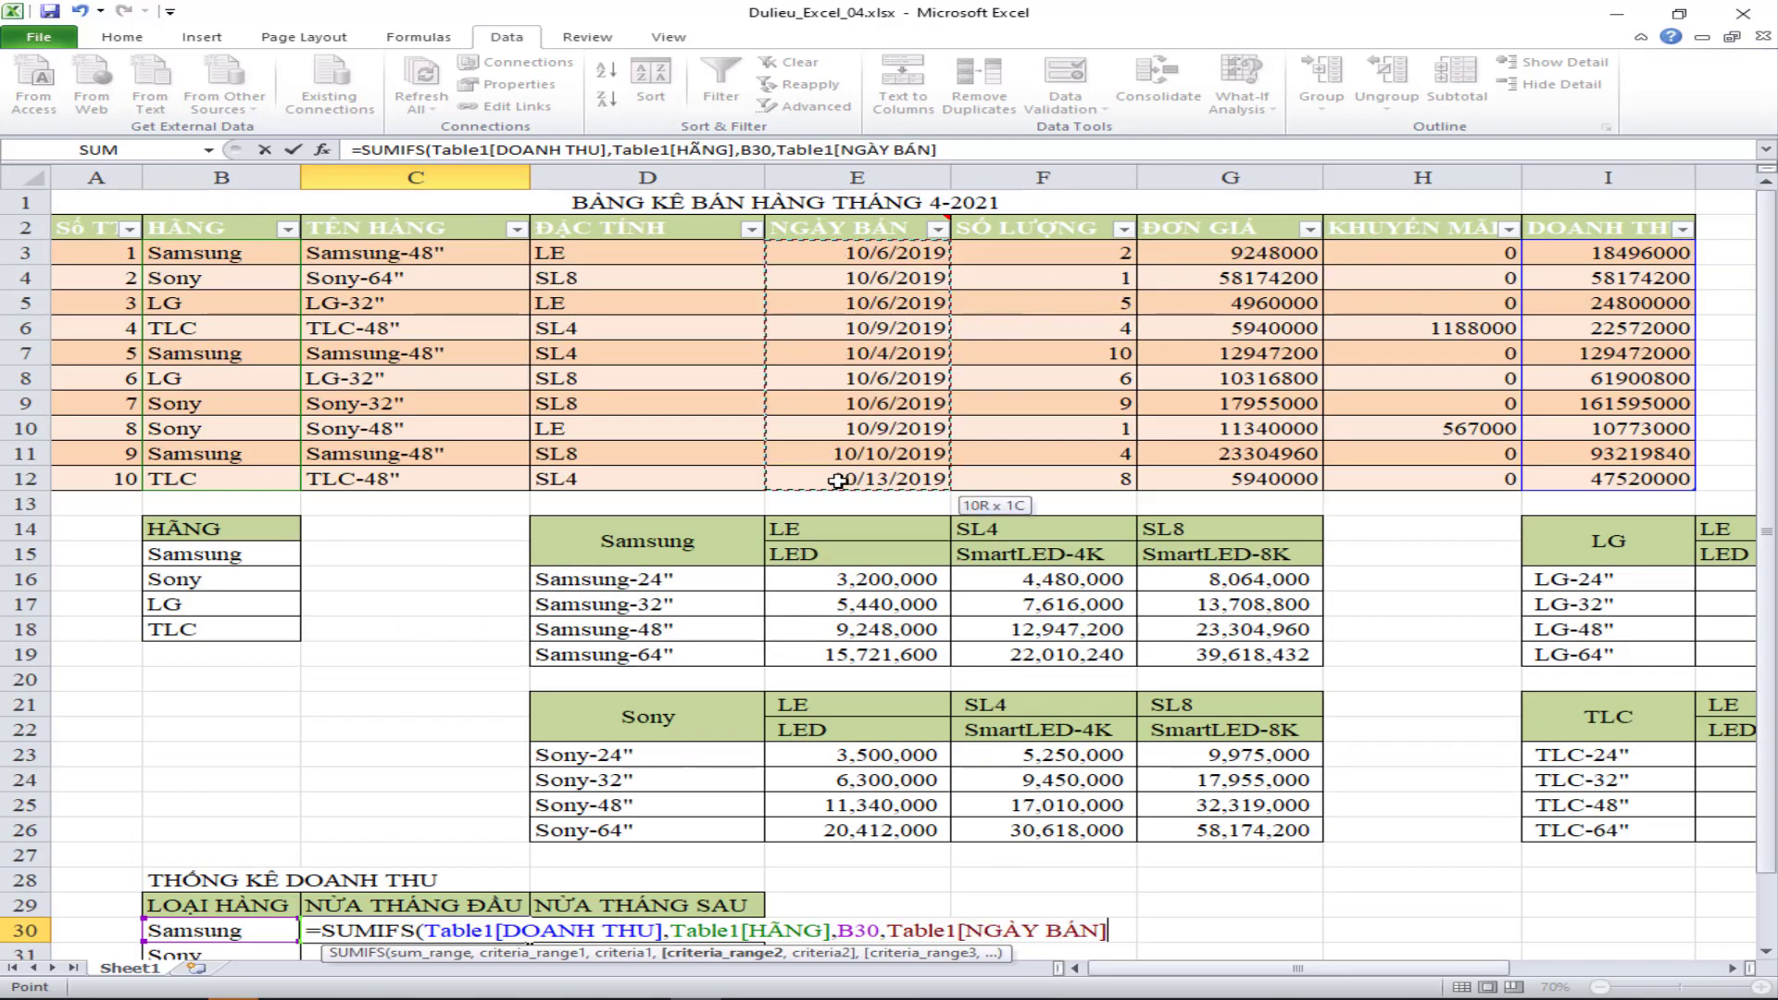
{"action": "scroll", "coordinate": [841, 475], "scroll_direction": "down", "scroll_amount": 4}
{"action": "type", "text": ">="}
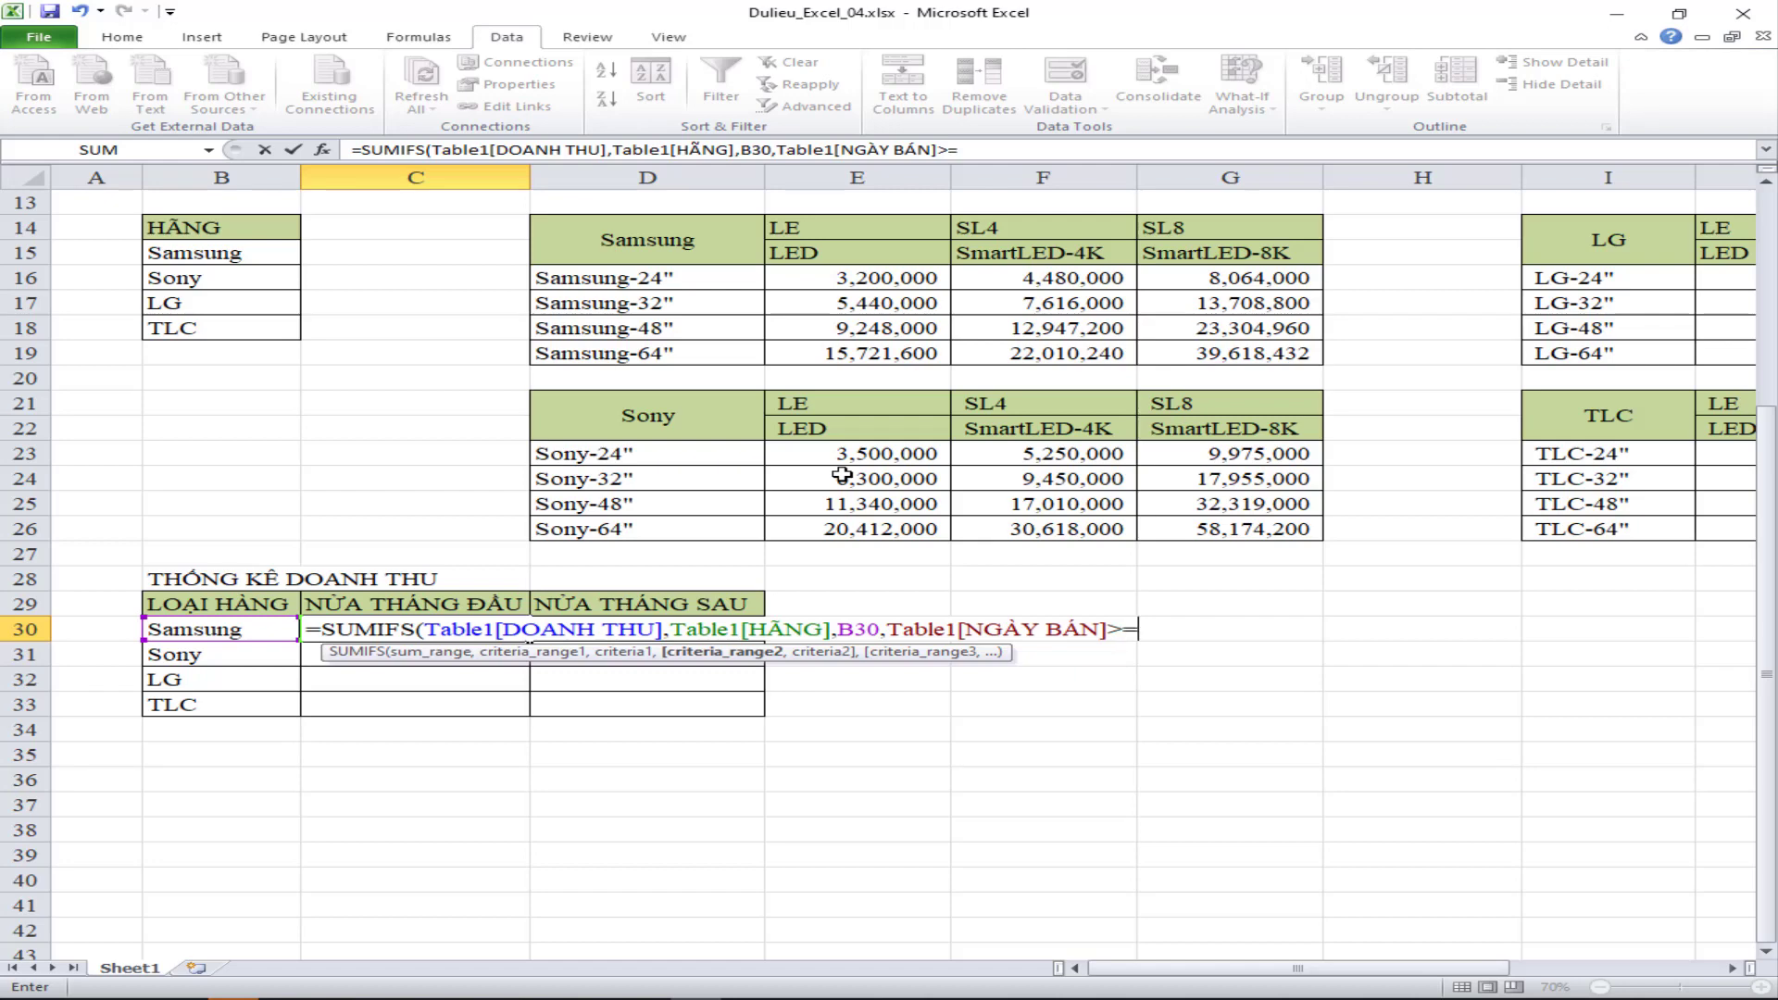
{"action": "type", "text": "DATE("}
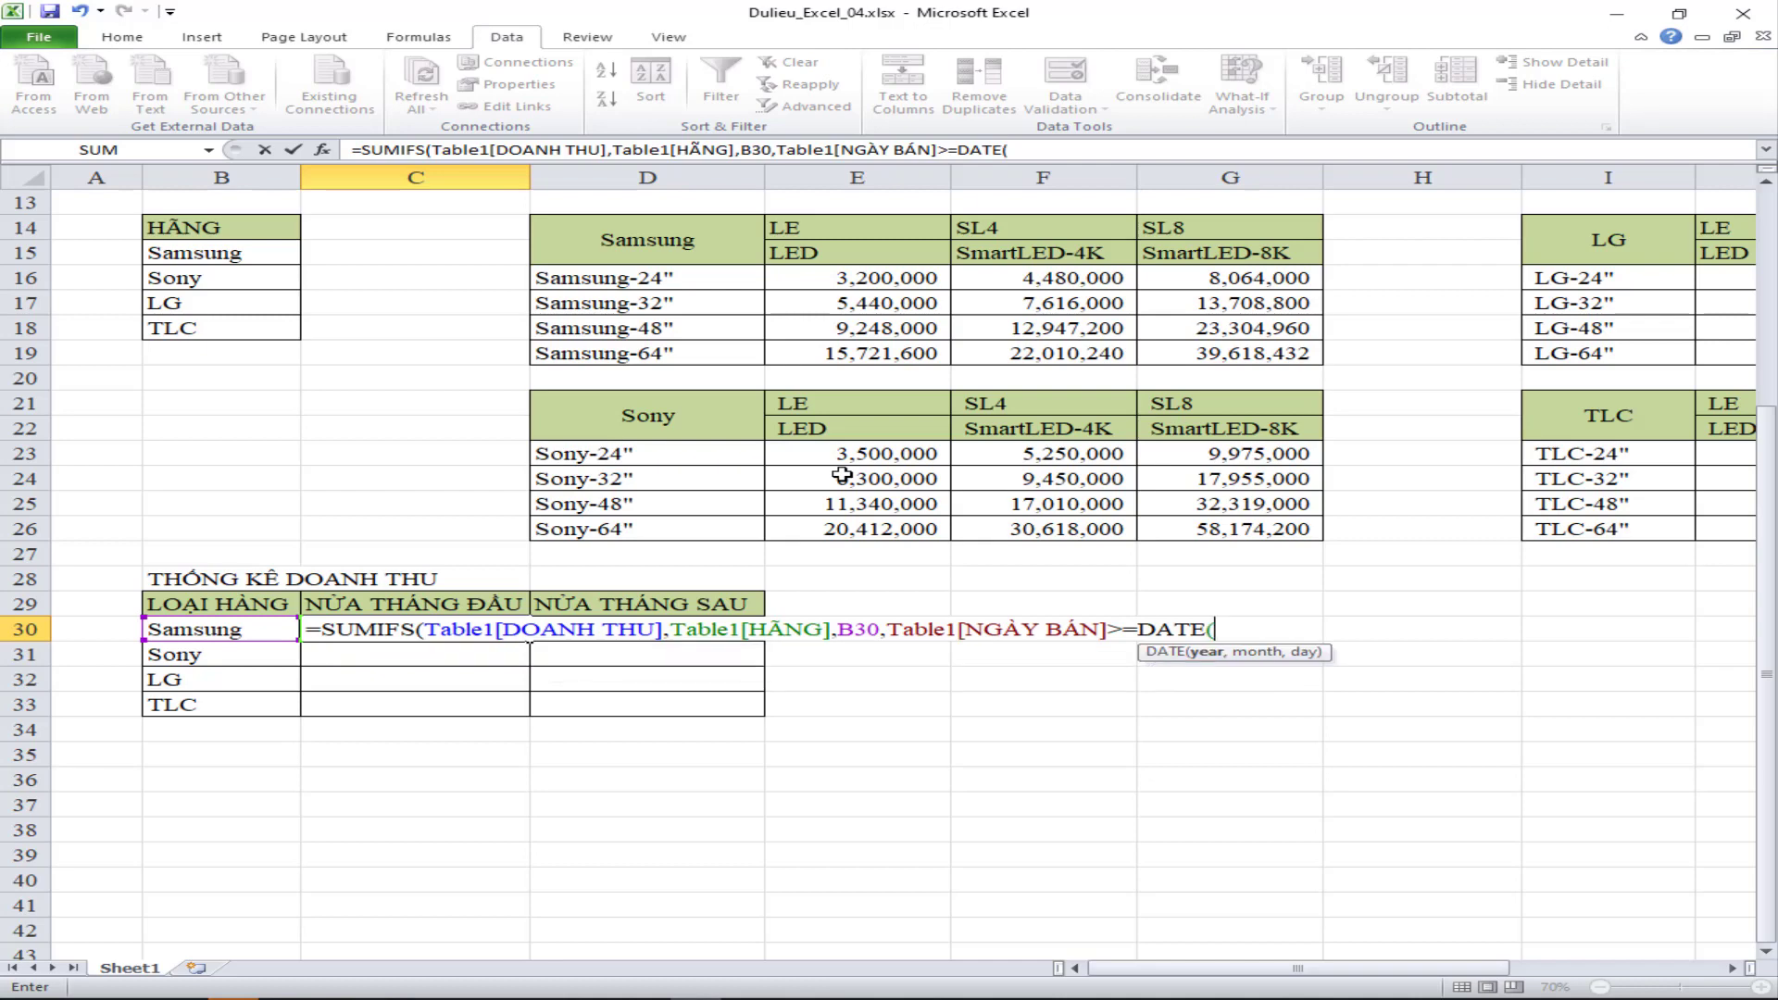
{"action": "type", "text": "2019"}
{"action": "type", "text": ","}
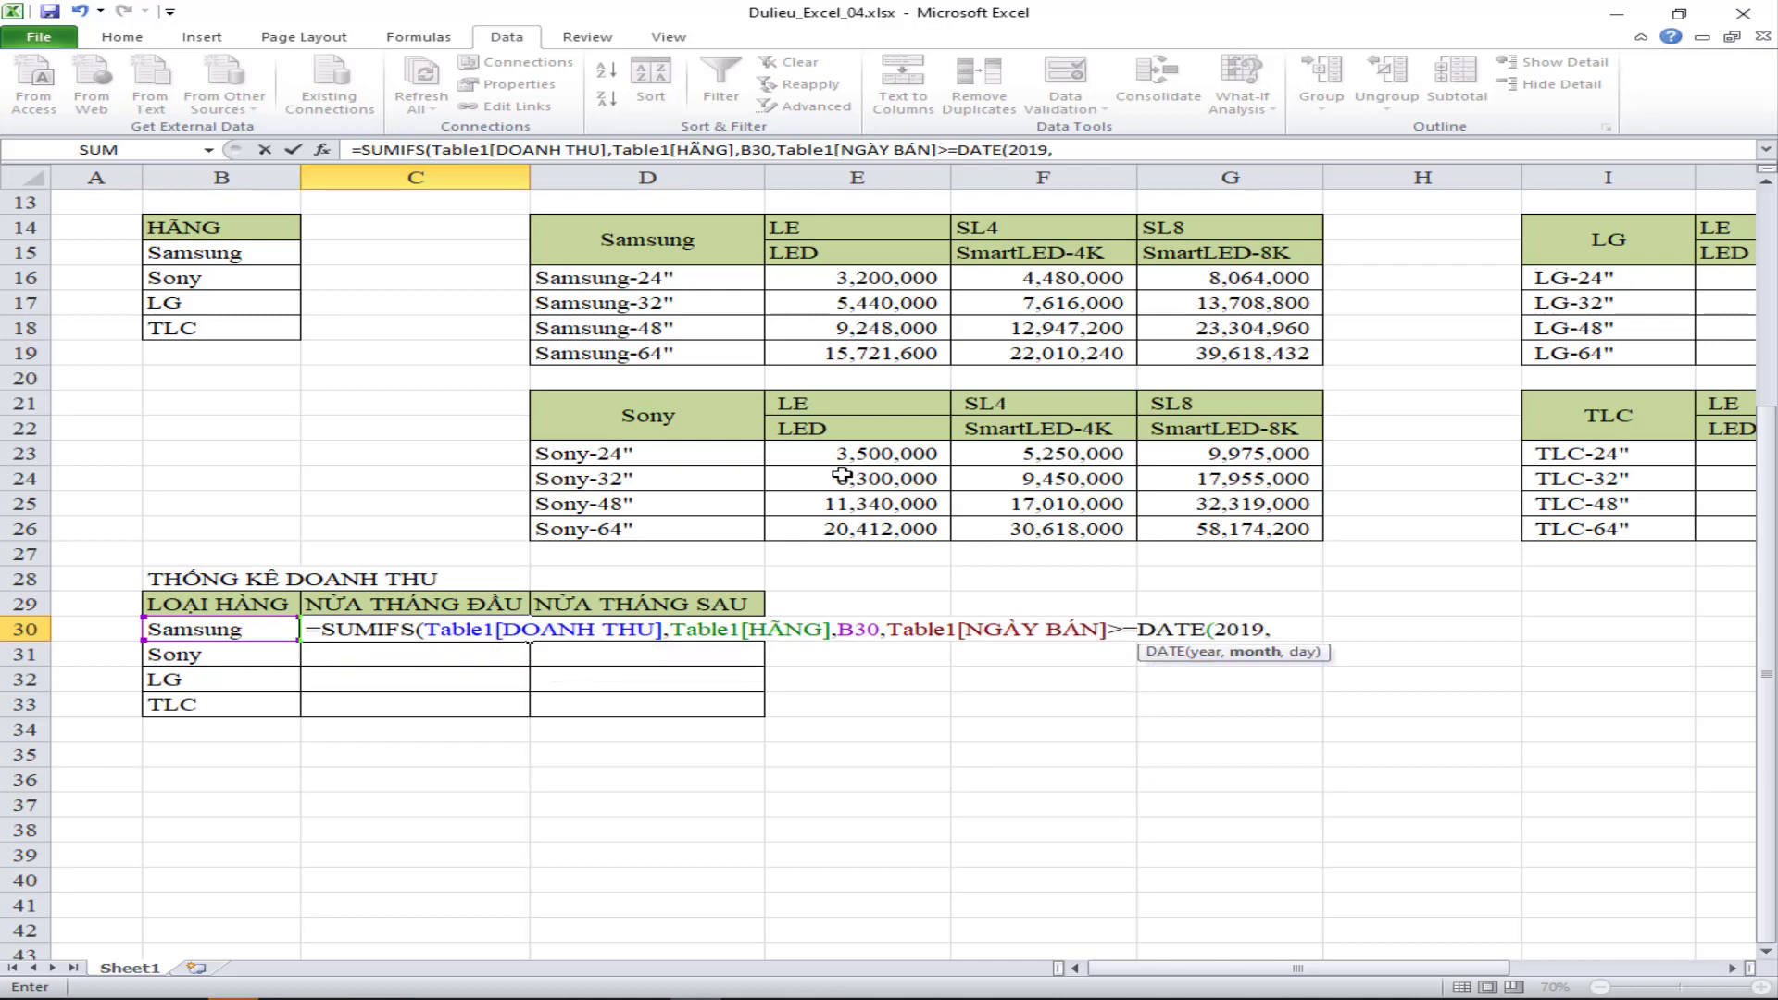
{"action": "type", "text": "10,1"}
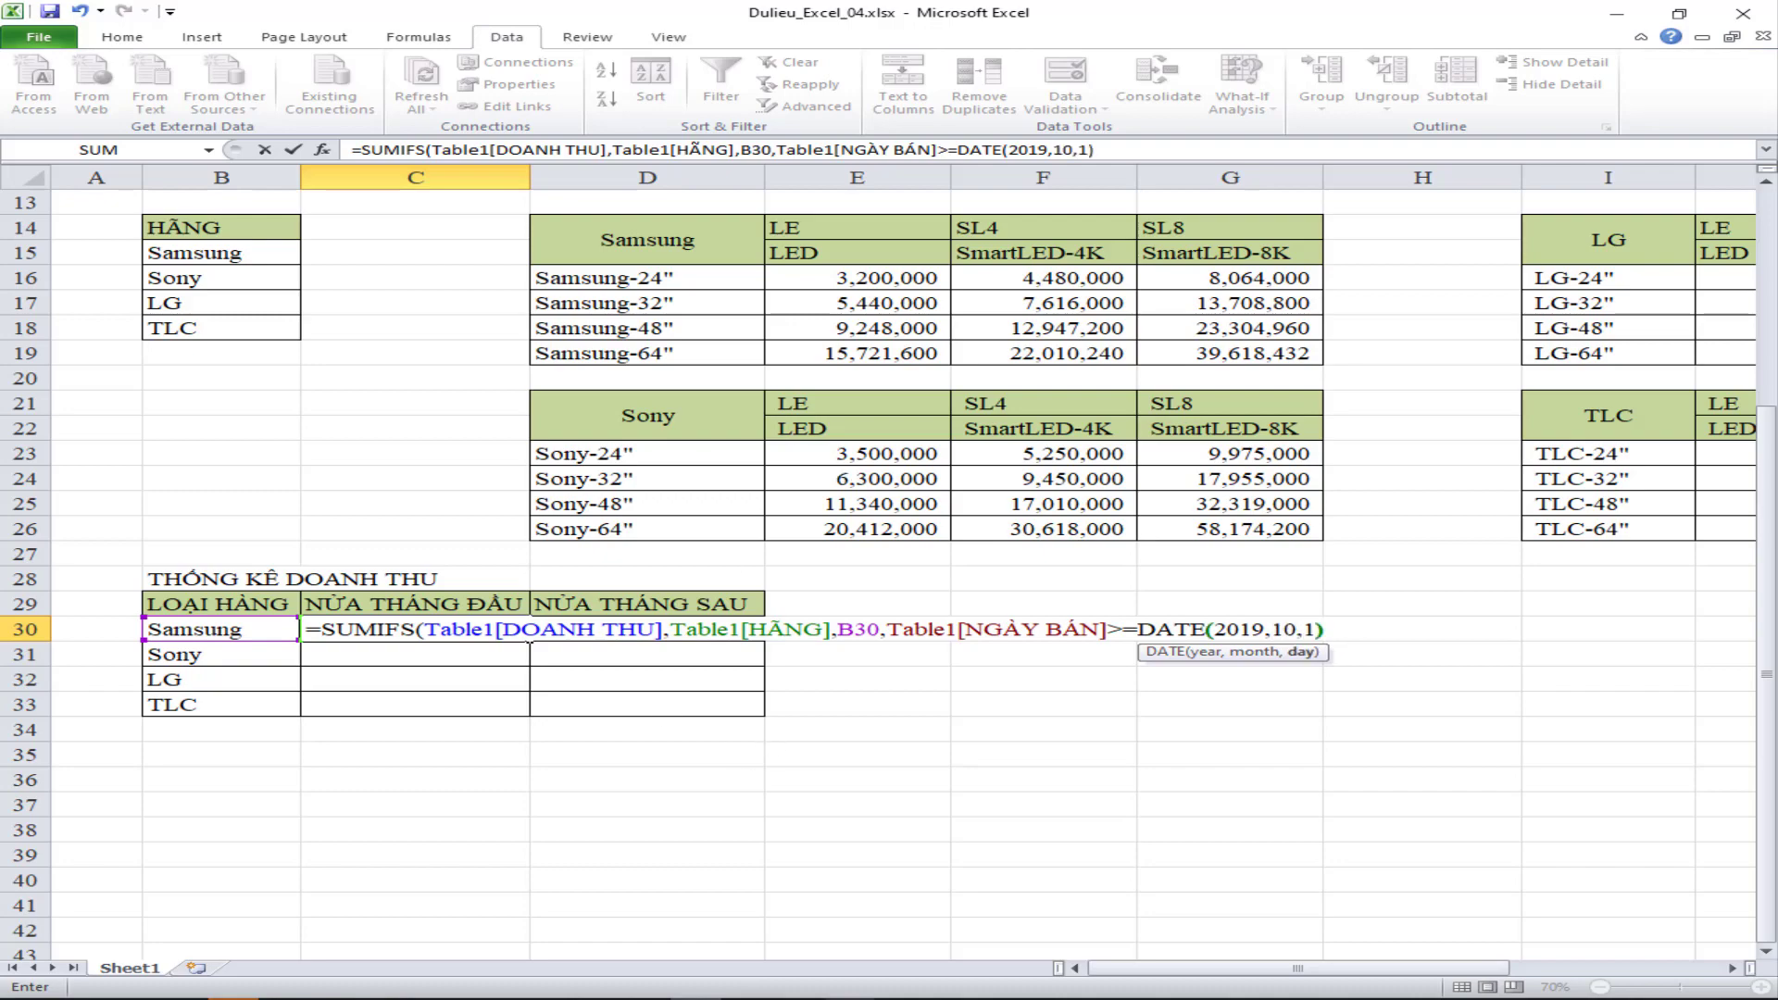
{"action": "type", "text": ")"}
{"action": "key", "text": "alt+Tab"}
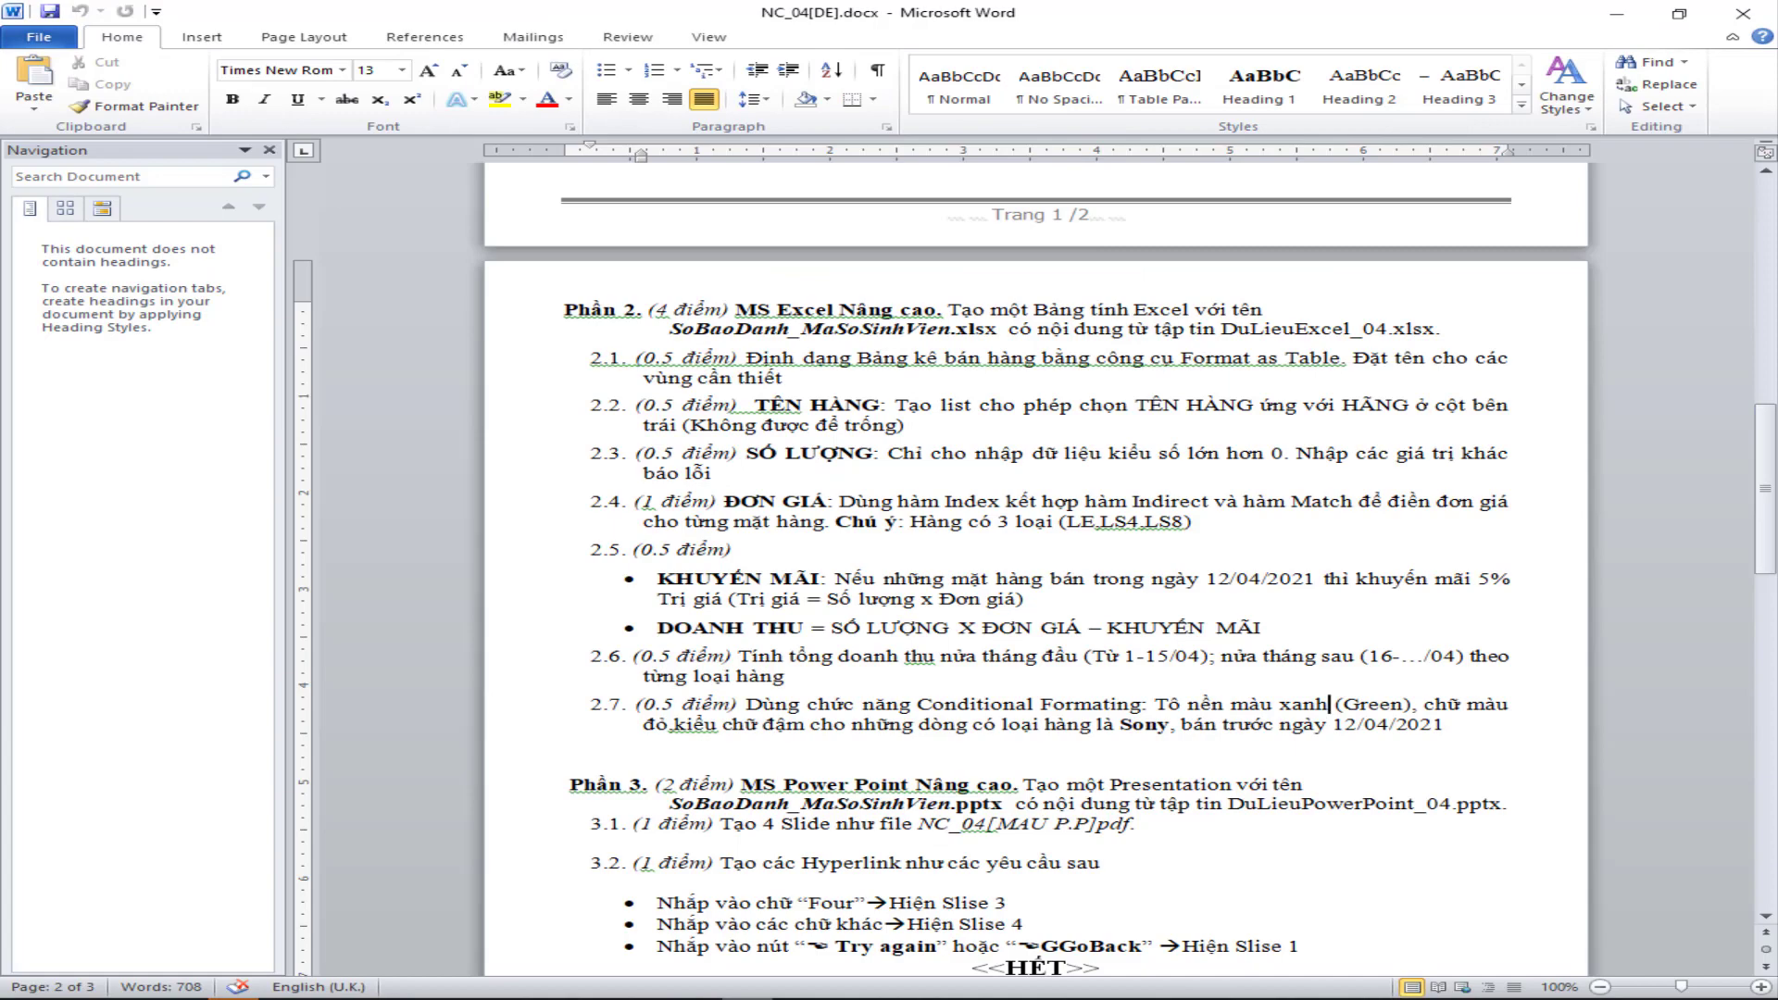
{"action": "key", "text": "alt+Tab"}
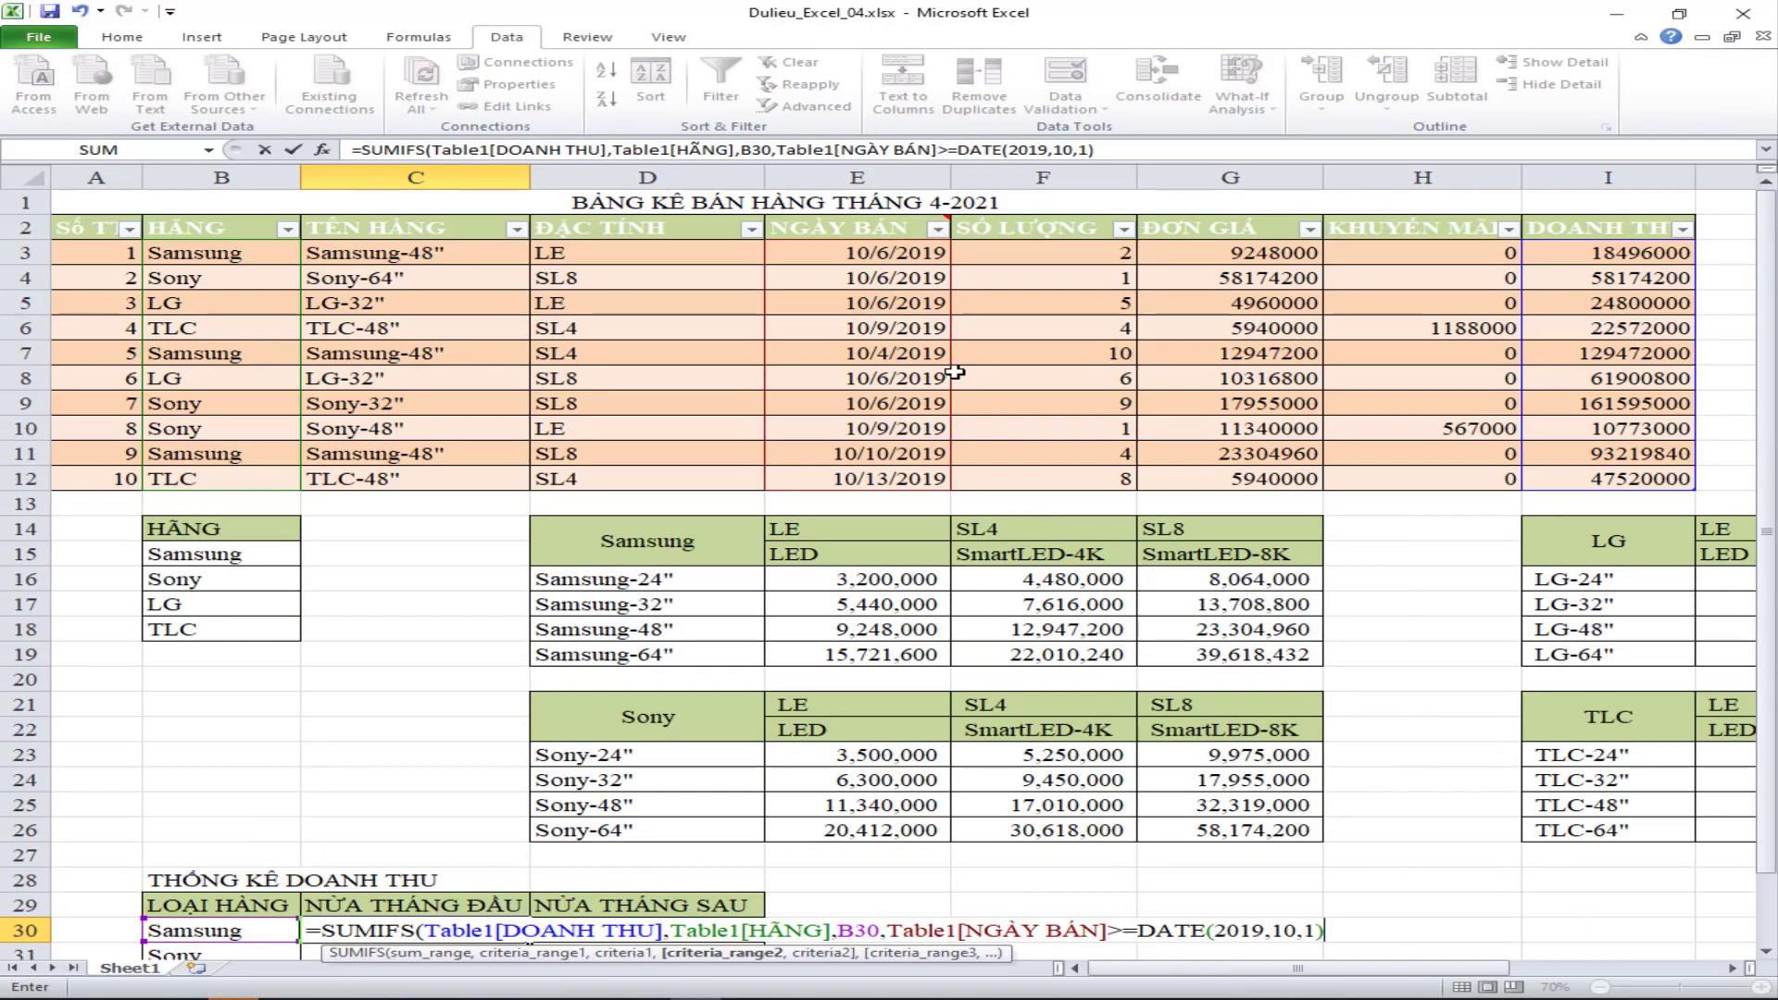
{"action": "scroll", "coordinate": [957, 423], "scroll_direction": "down", "scroll_amount": 4}
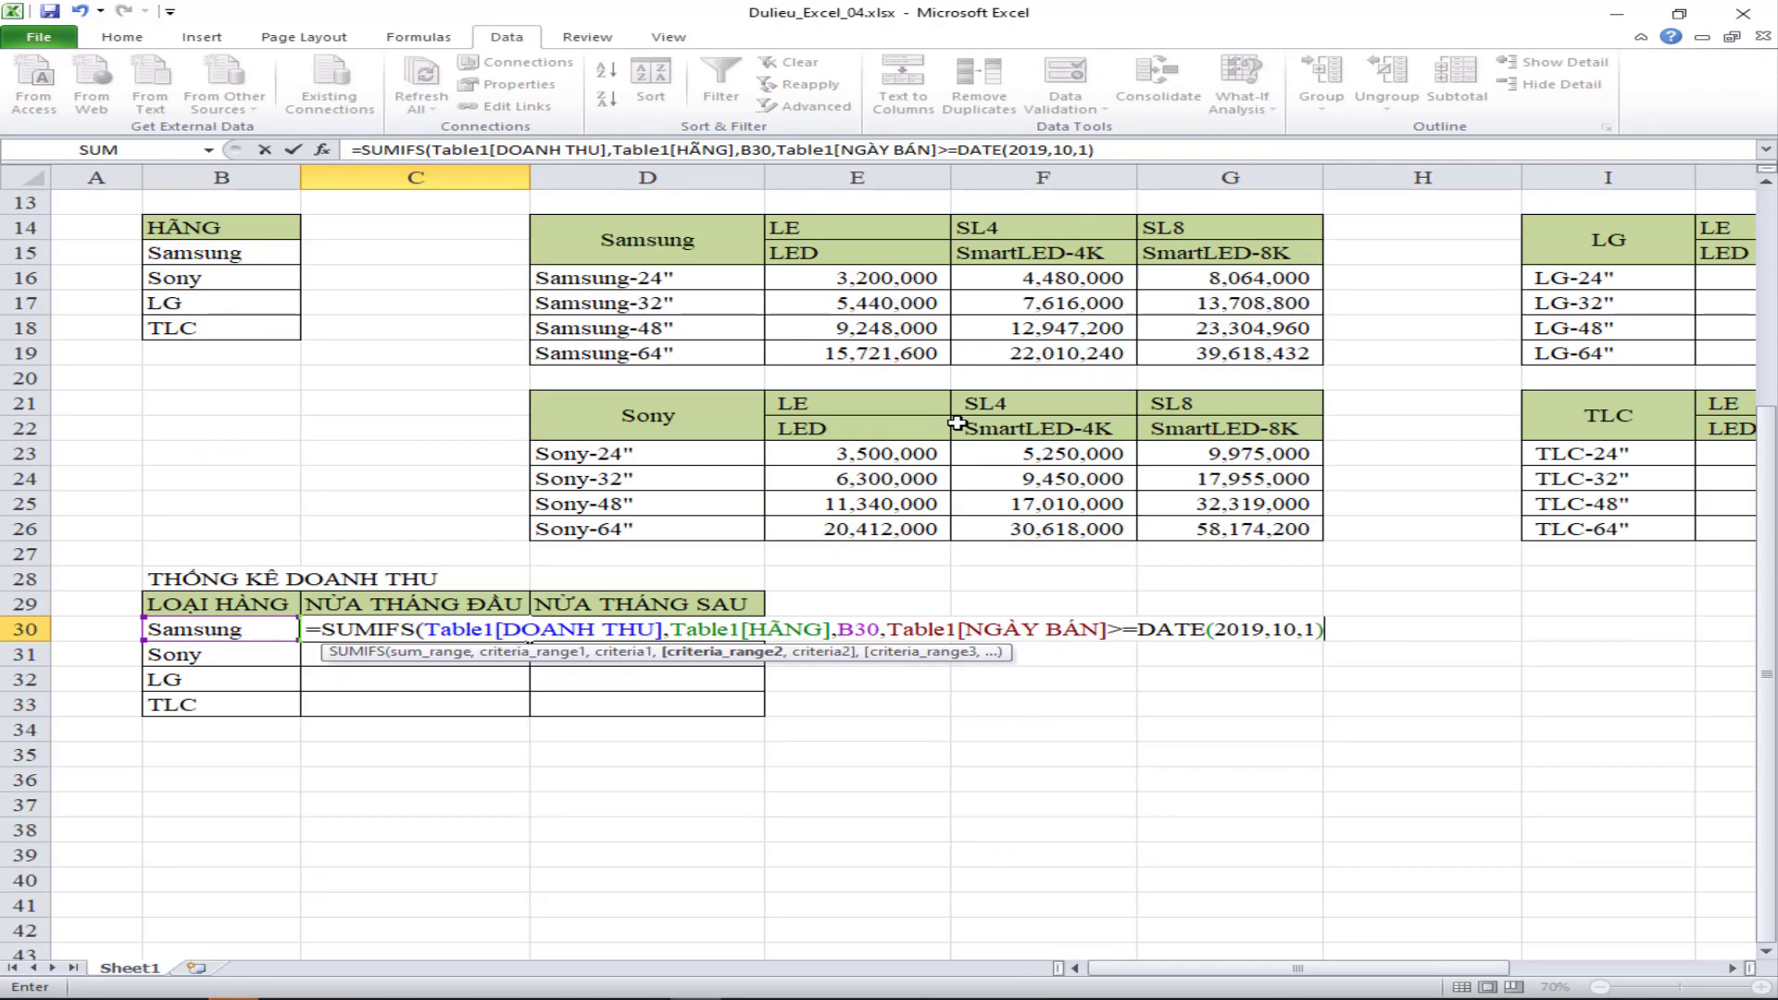
{"action": "scroll", "coordinate": [956, 423], "scroll_direction": "up", "scroll_amount": 4}
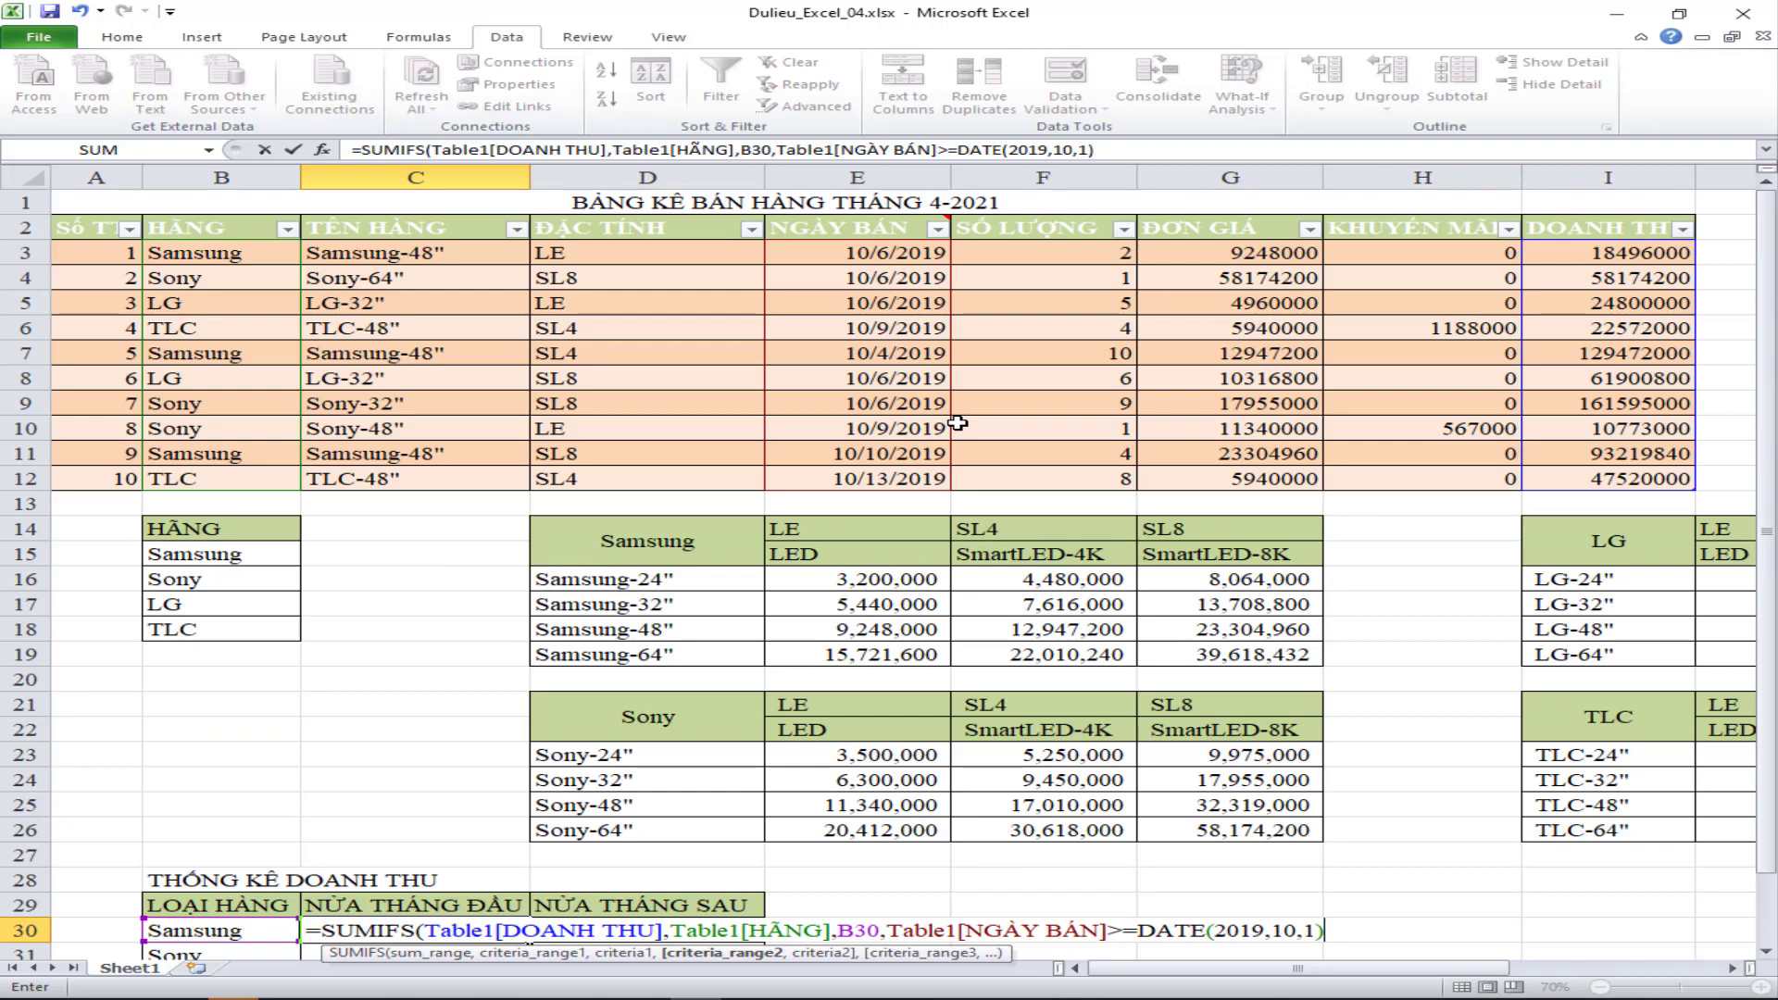
{"action": "scroll", "coordinate": [957, 423], "scroll_direction": "down", "scroll_amount": 5}
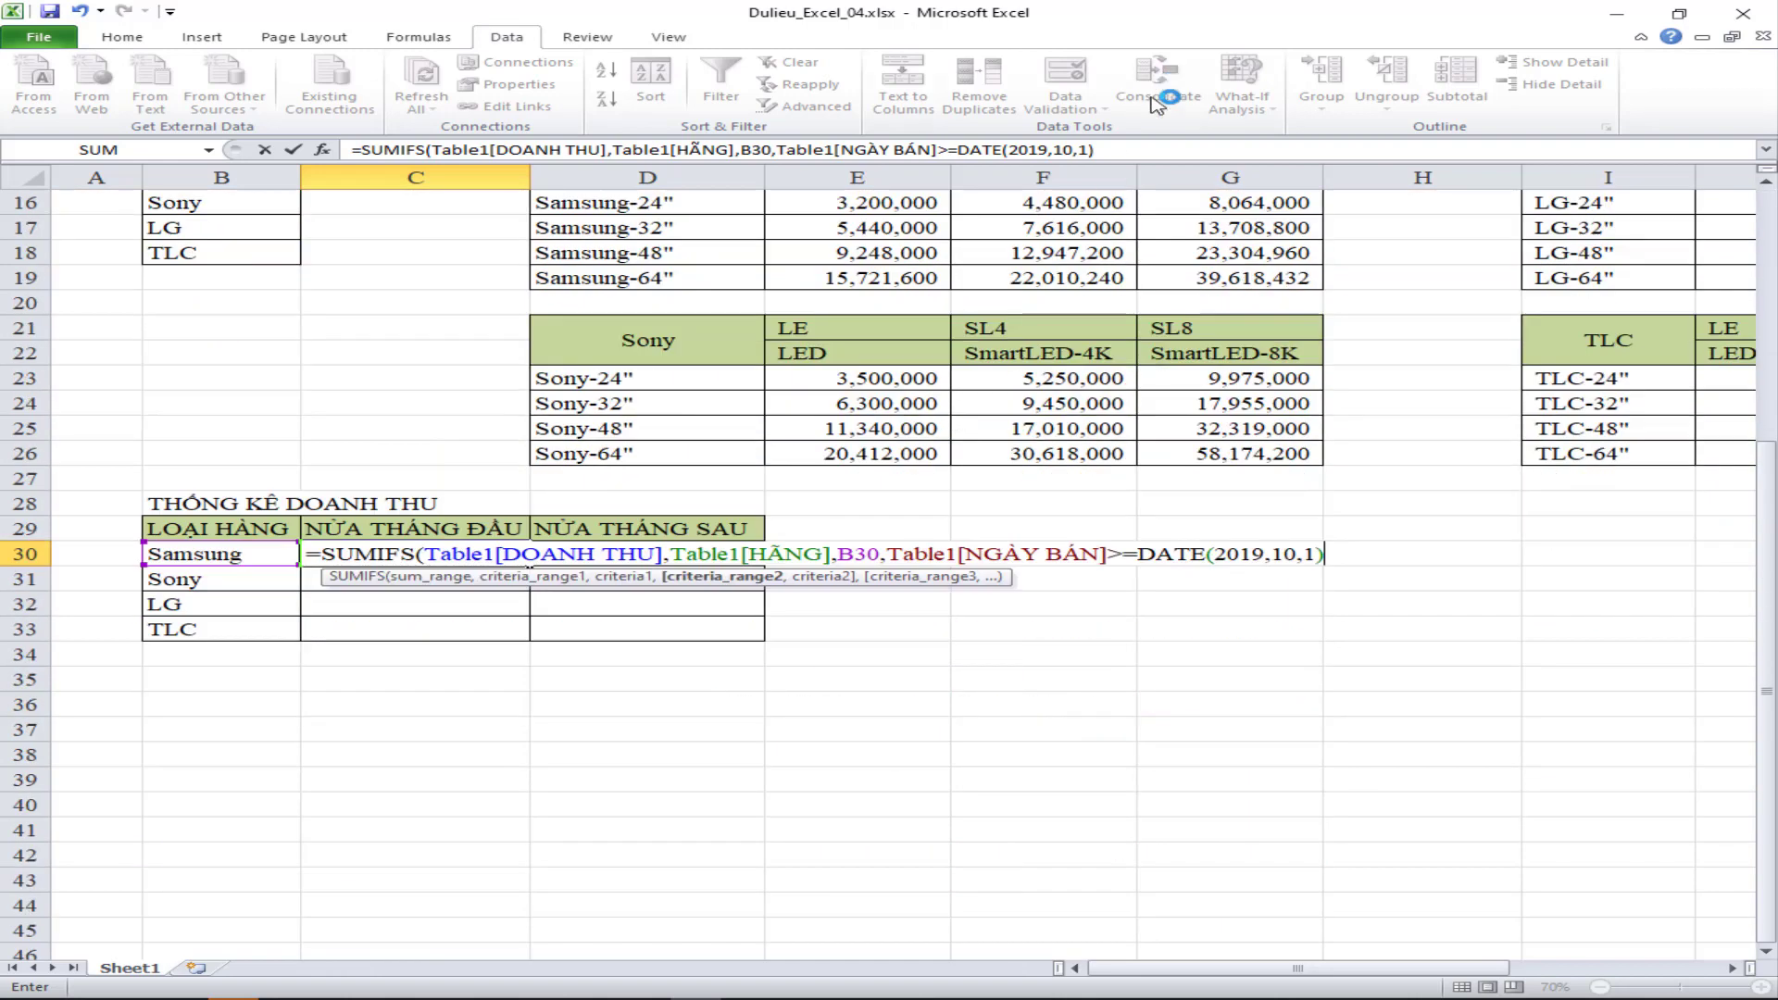
{"action": "left_click", "coordinate": [1112, 149]}
- Add the Table1[NGÀY BÁN] criterion ending at DATE(2019,10,15) to C30's SUMIFS
{"action": "type", "text": ","}
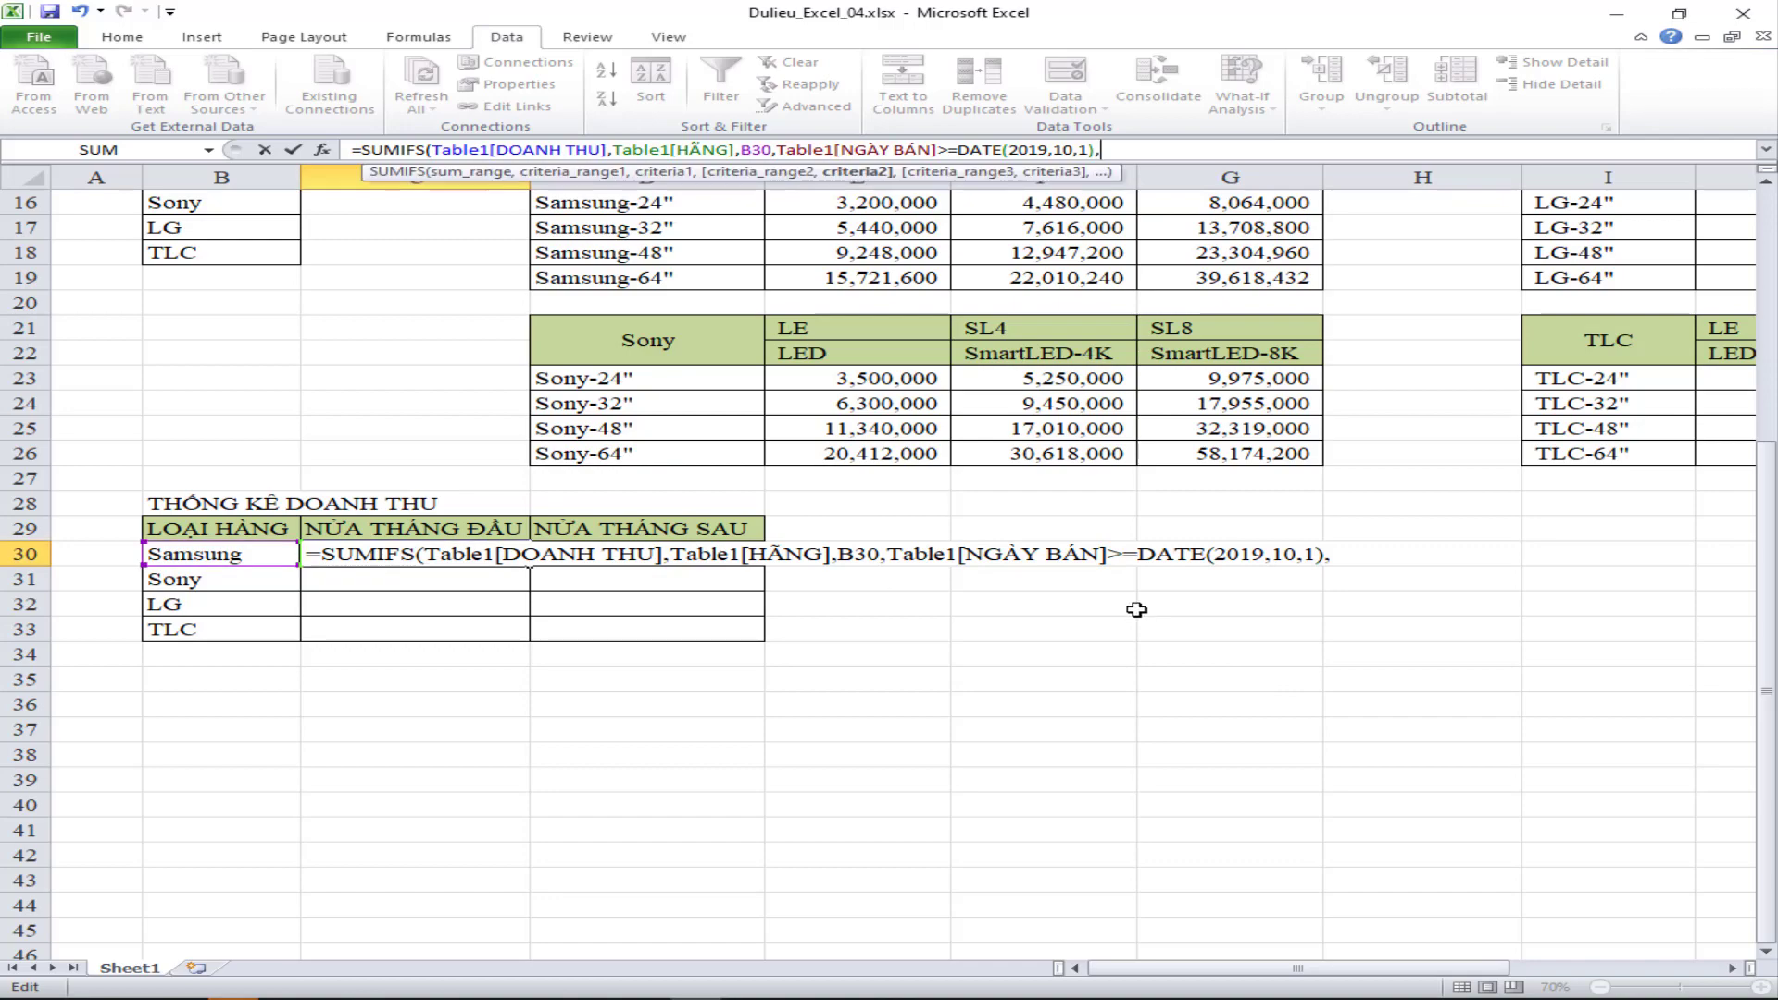
{"action": "mouse_move", "coordinate": [1769, 525]}
{"action": "left_mouse_down"}
{"action": "mouse_move", "coordinate": [1773, 542]}
{"action": "mouse_move", "coordinate": [1772, 523]}
{"action": "left_mouse_up"}
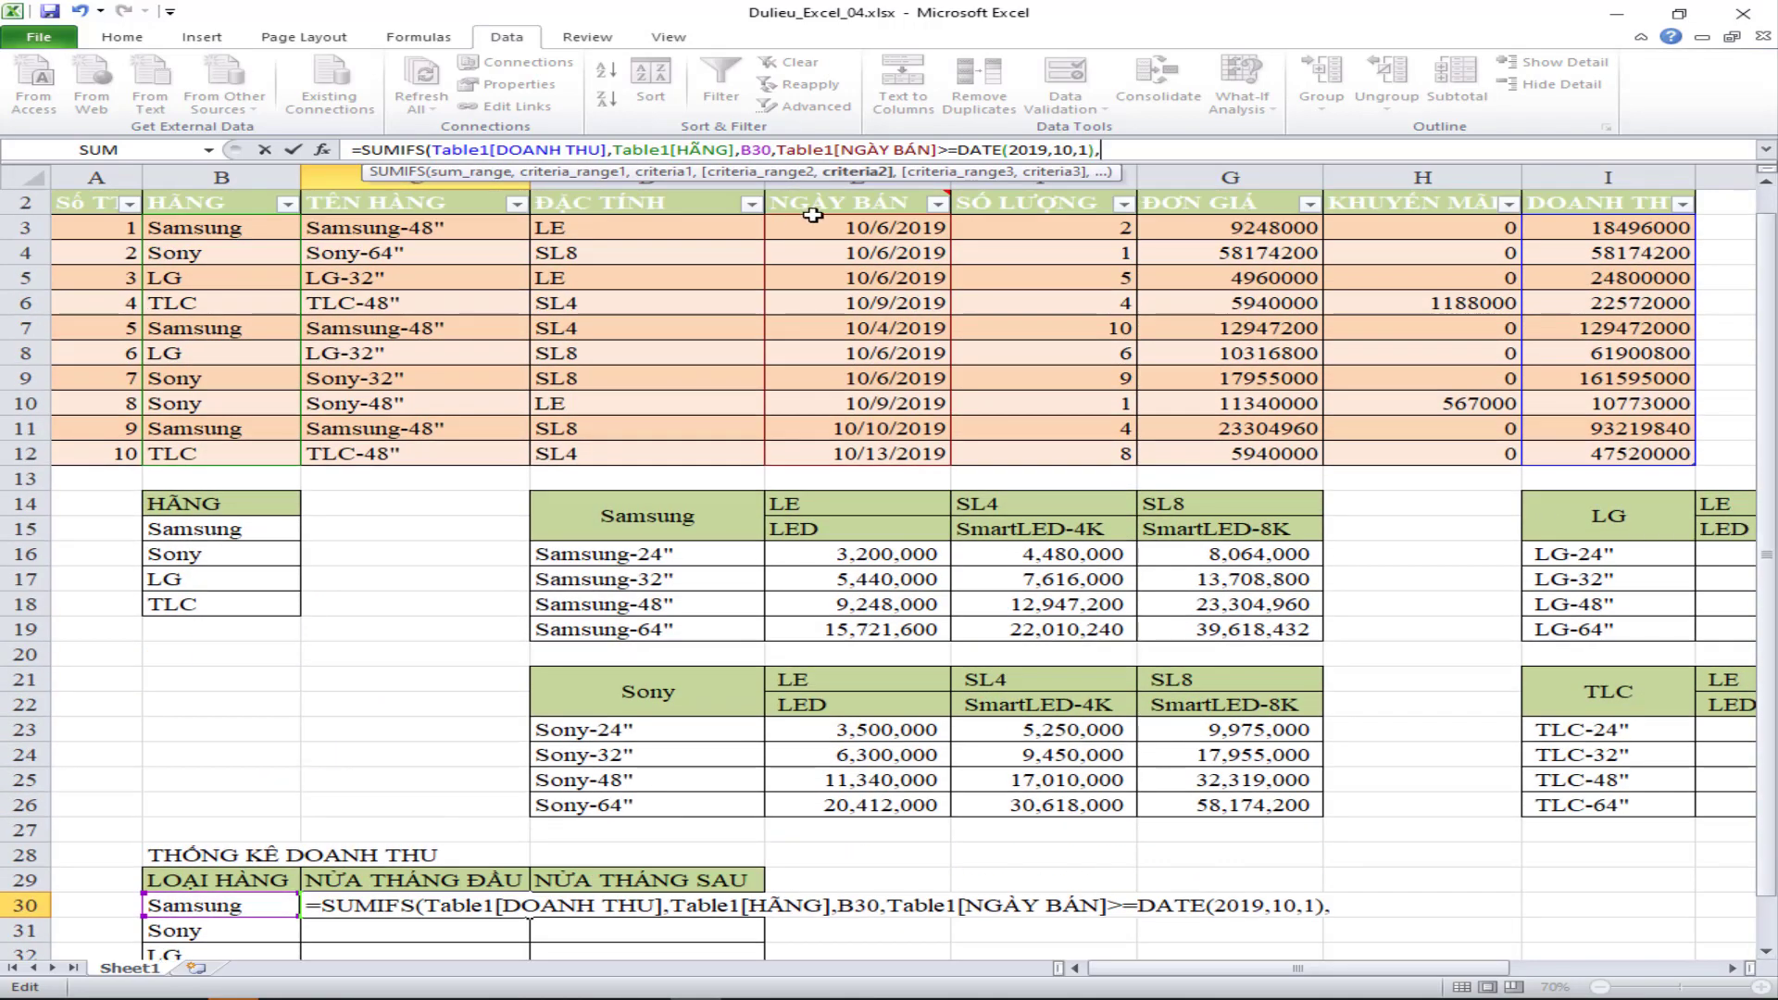
{"action": "left_click_drag", "start_coordinate": [815, 227], "coordinate": [843, 449]}
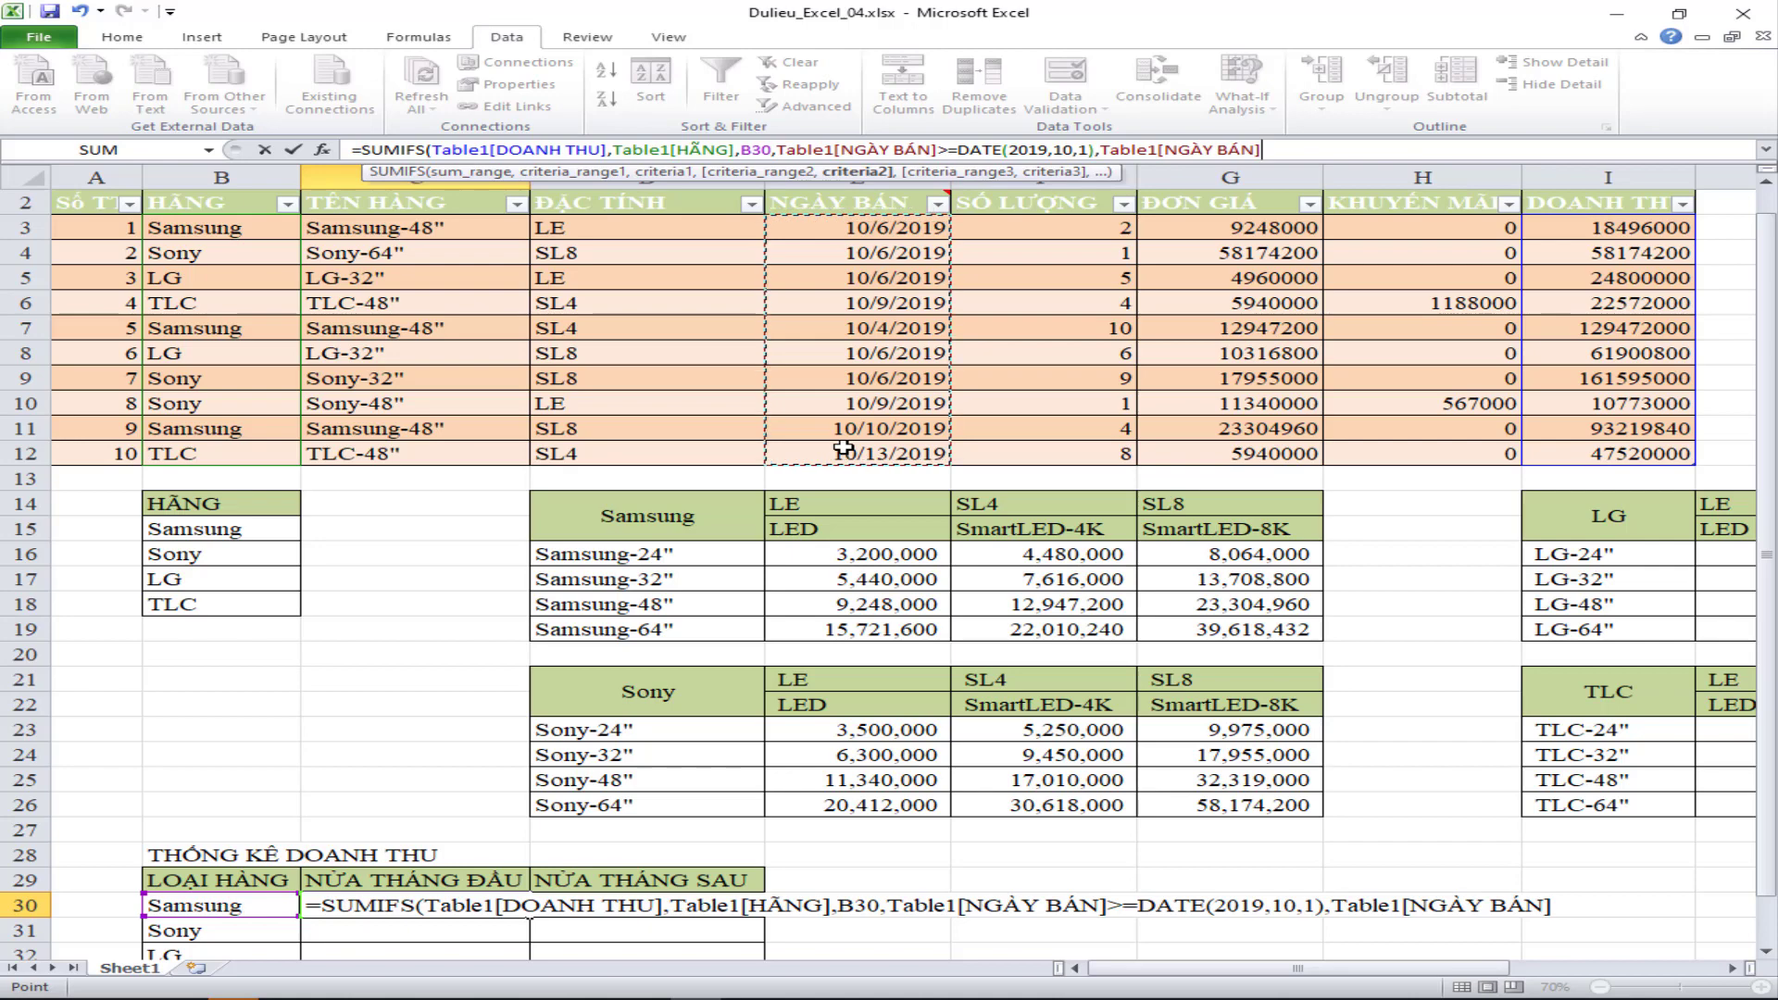
{"action": "type", "text": ",<"}
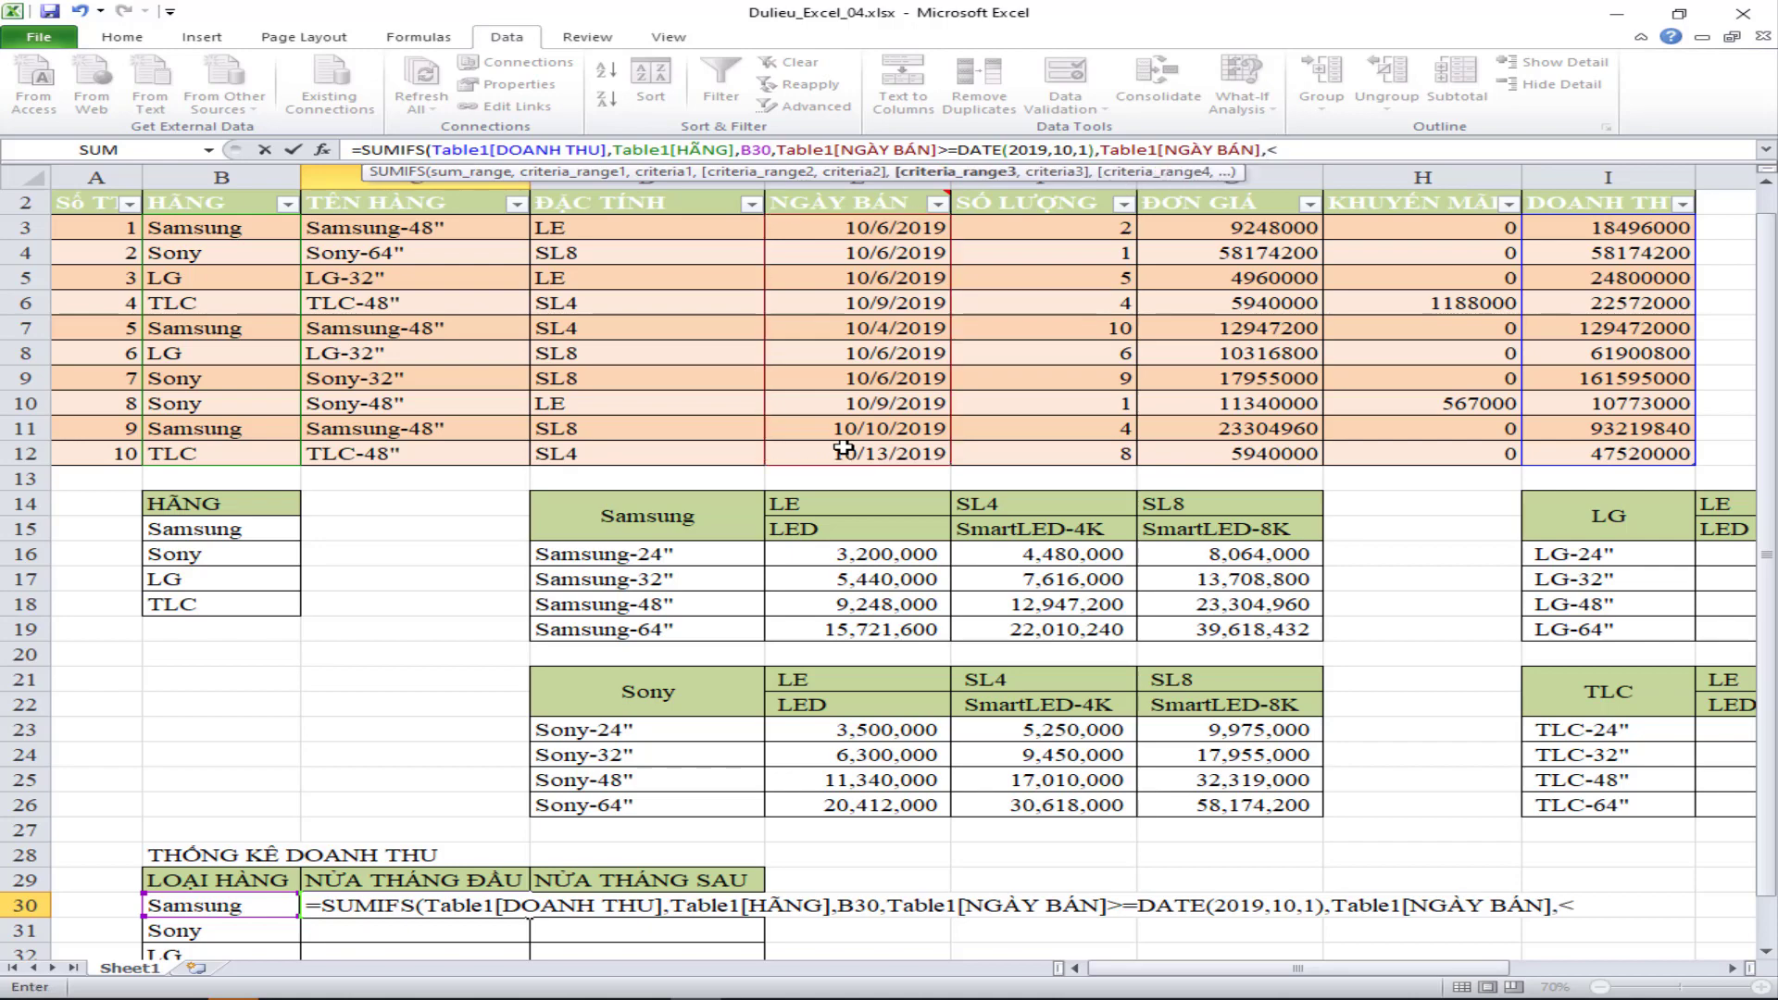
{"action": "type", "text": "=DATE"}
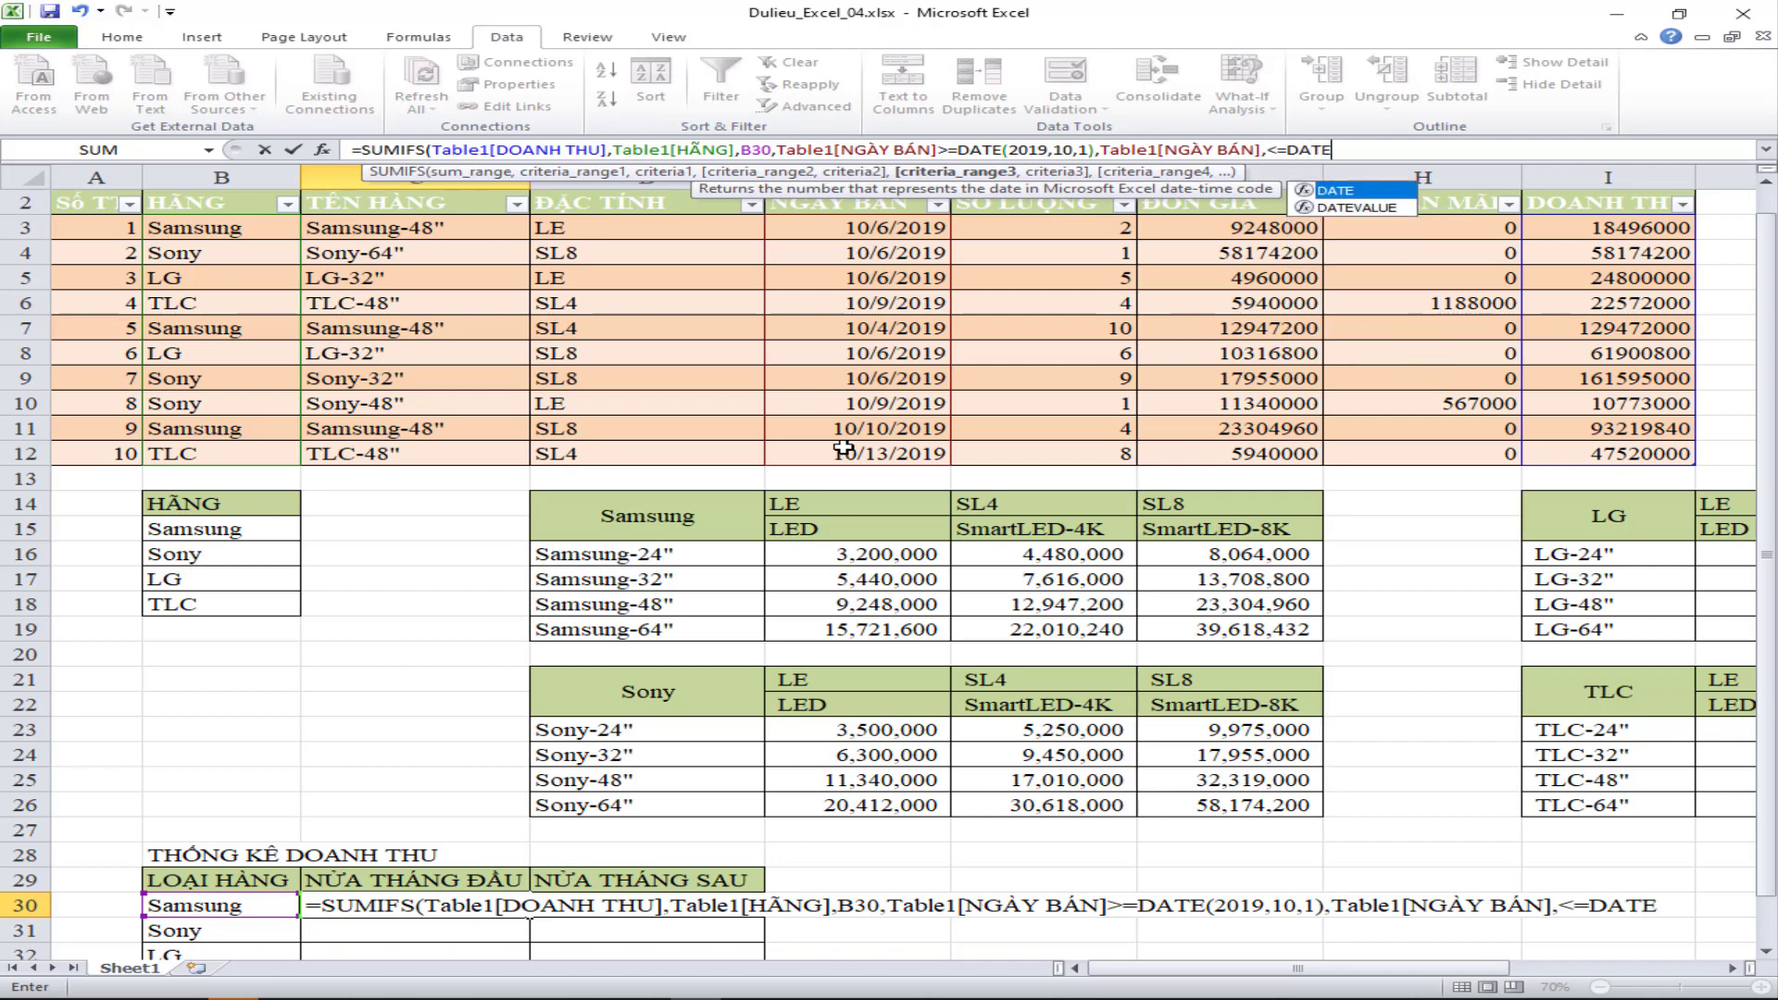
{"action": "type", "text": "(2019"}
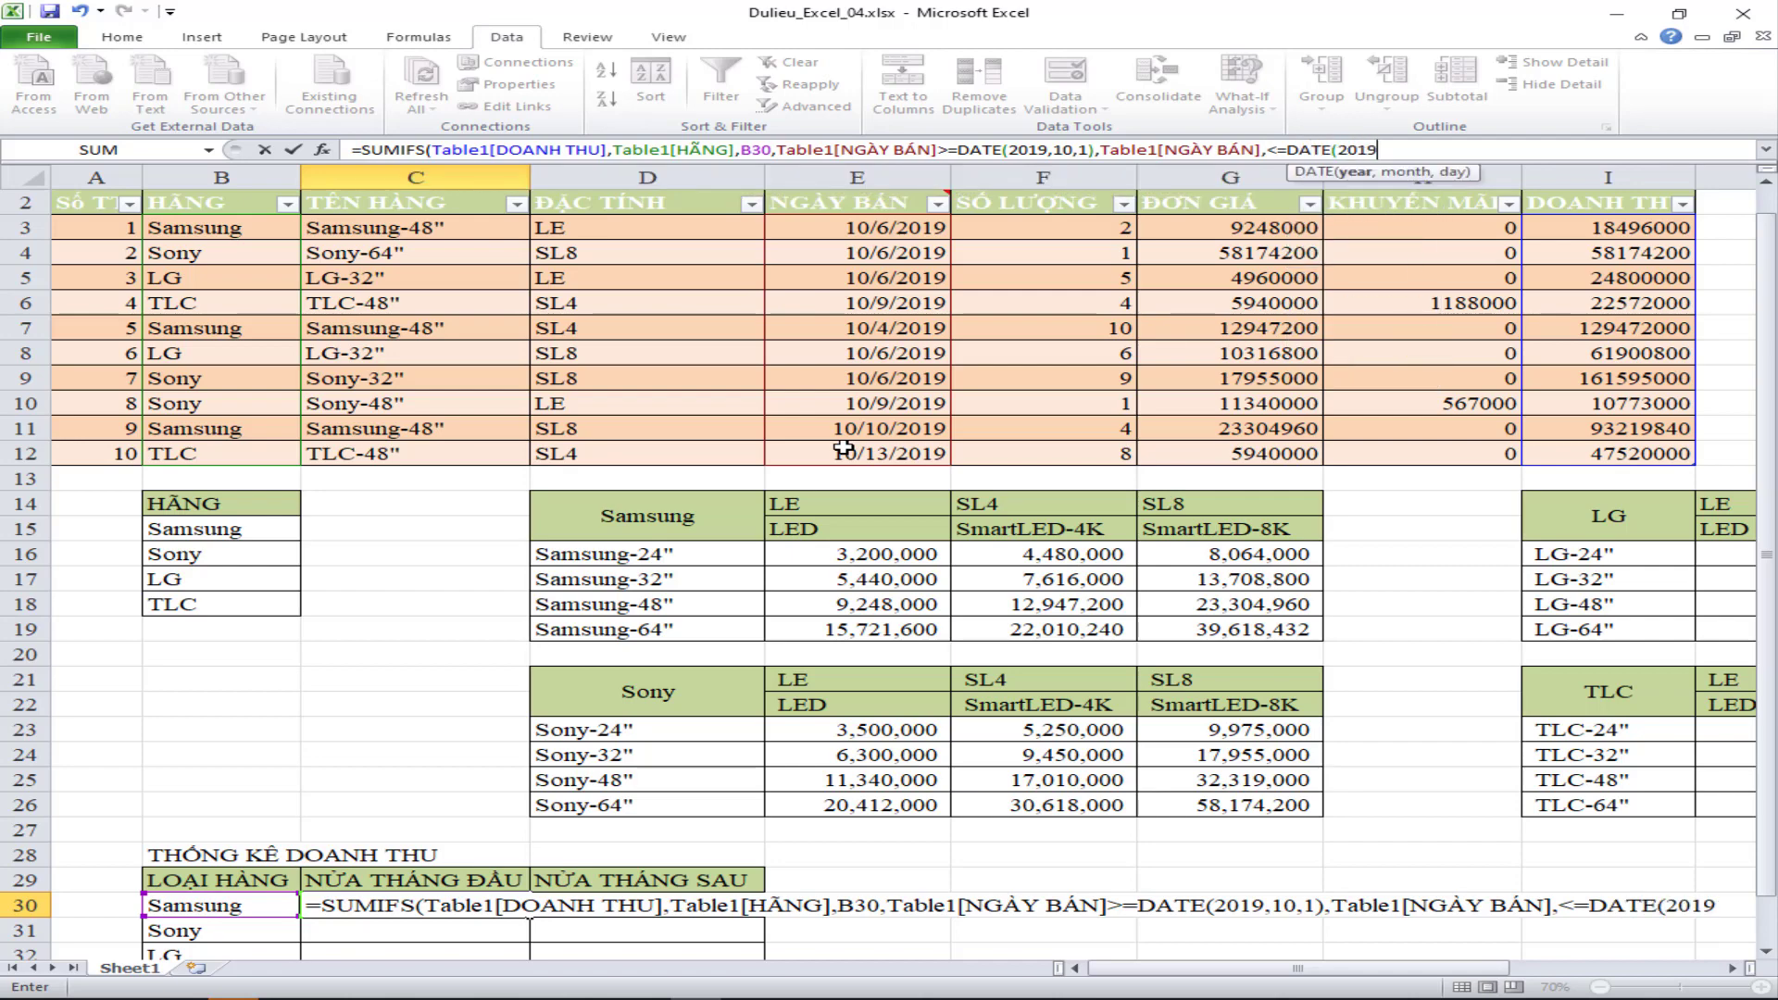
{"action": "type", "text": ",10,15"}
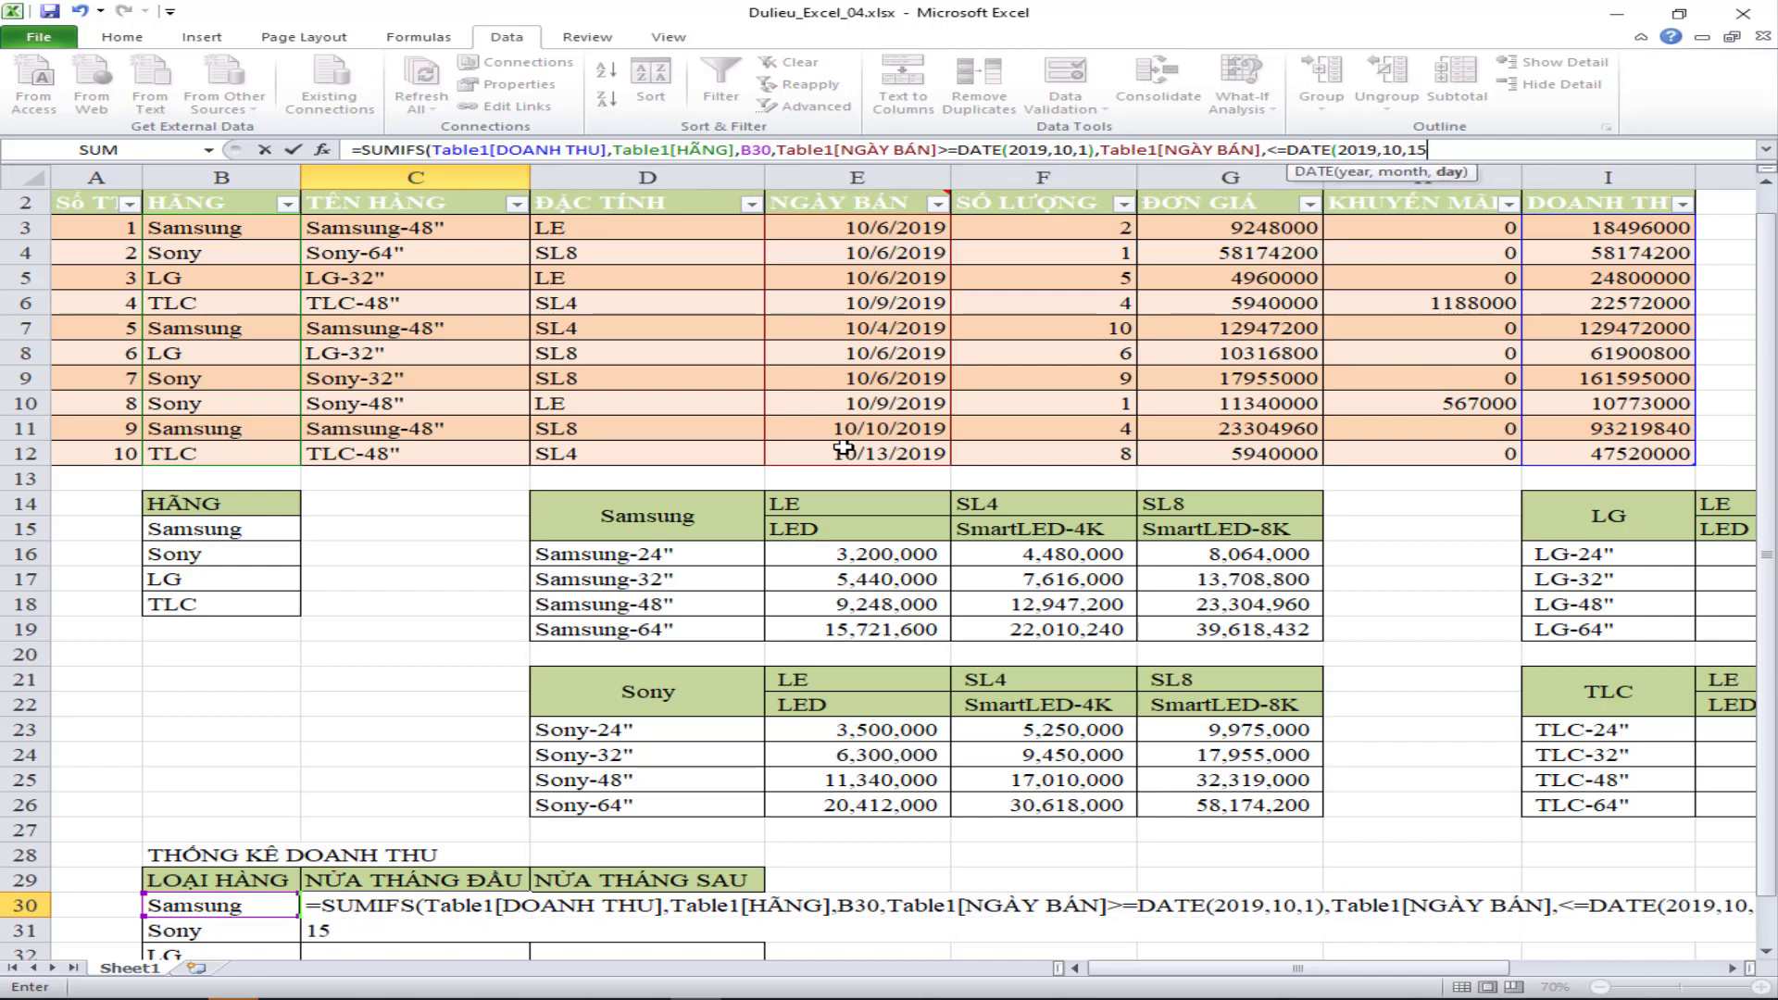
{"action": "type", "text": "))"}
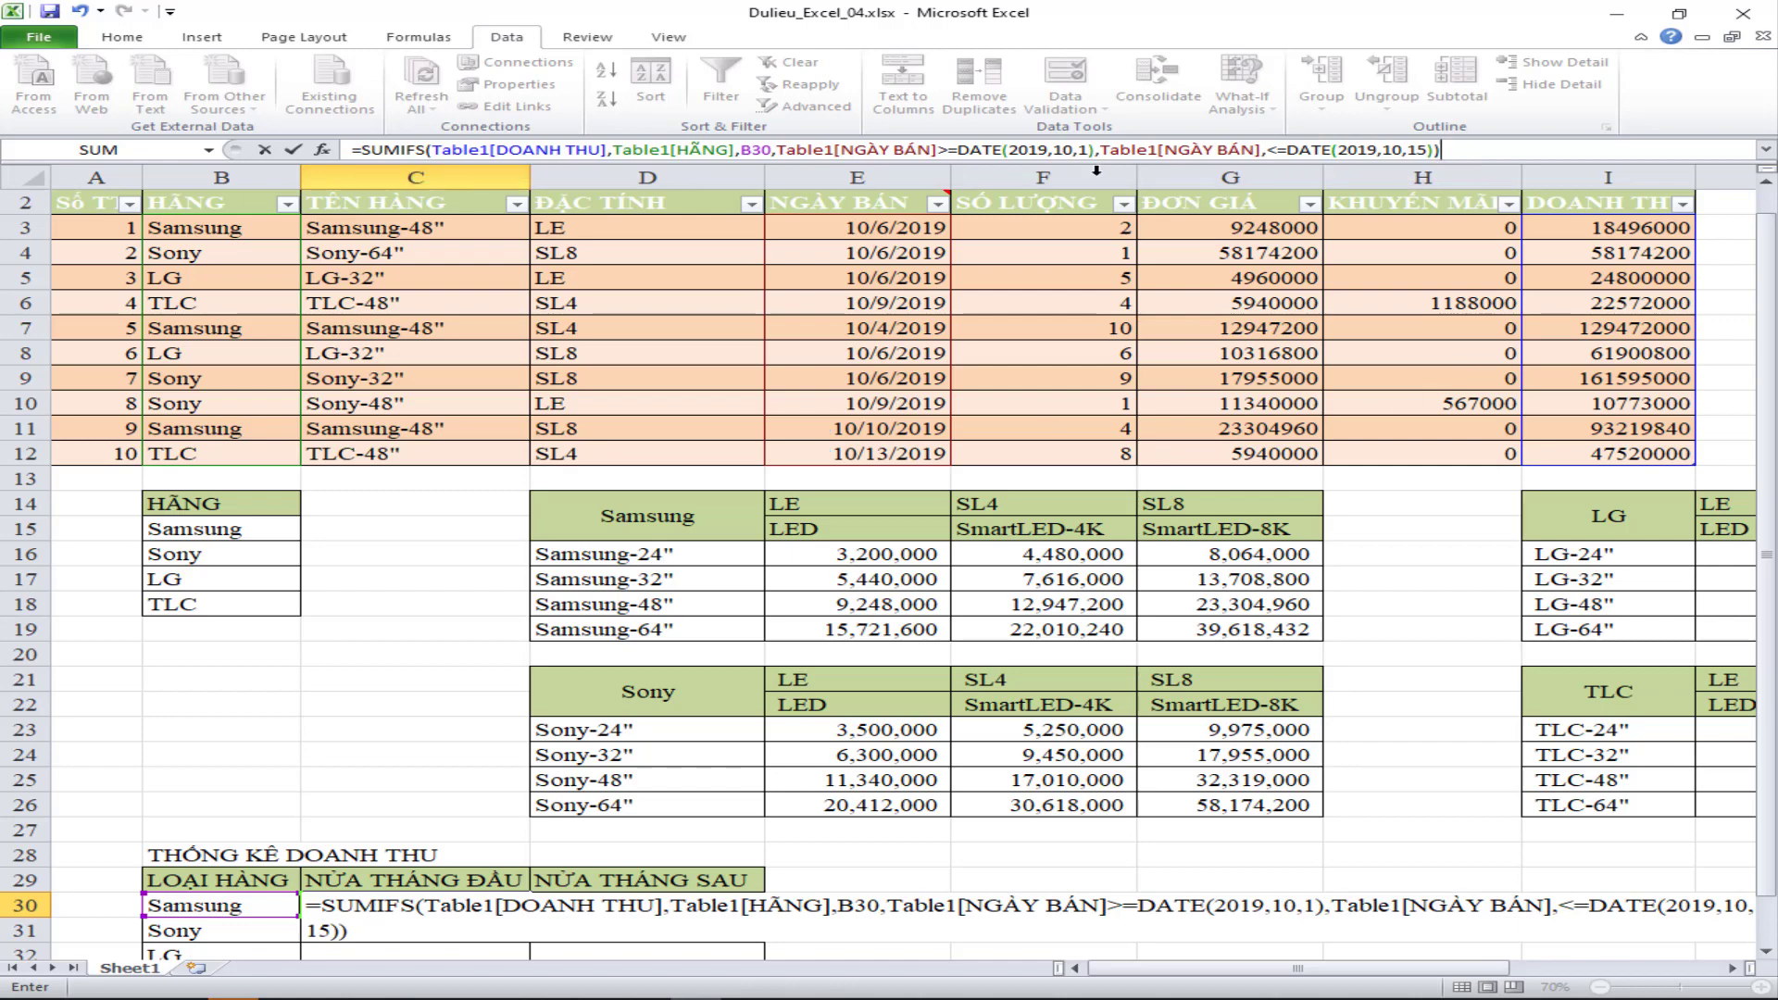
- Join ">=" with & before DATE(2019,10,1) and confirm, giving 241187840 in C30
{"action": "left_click", "coordinate": [938, 151]}
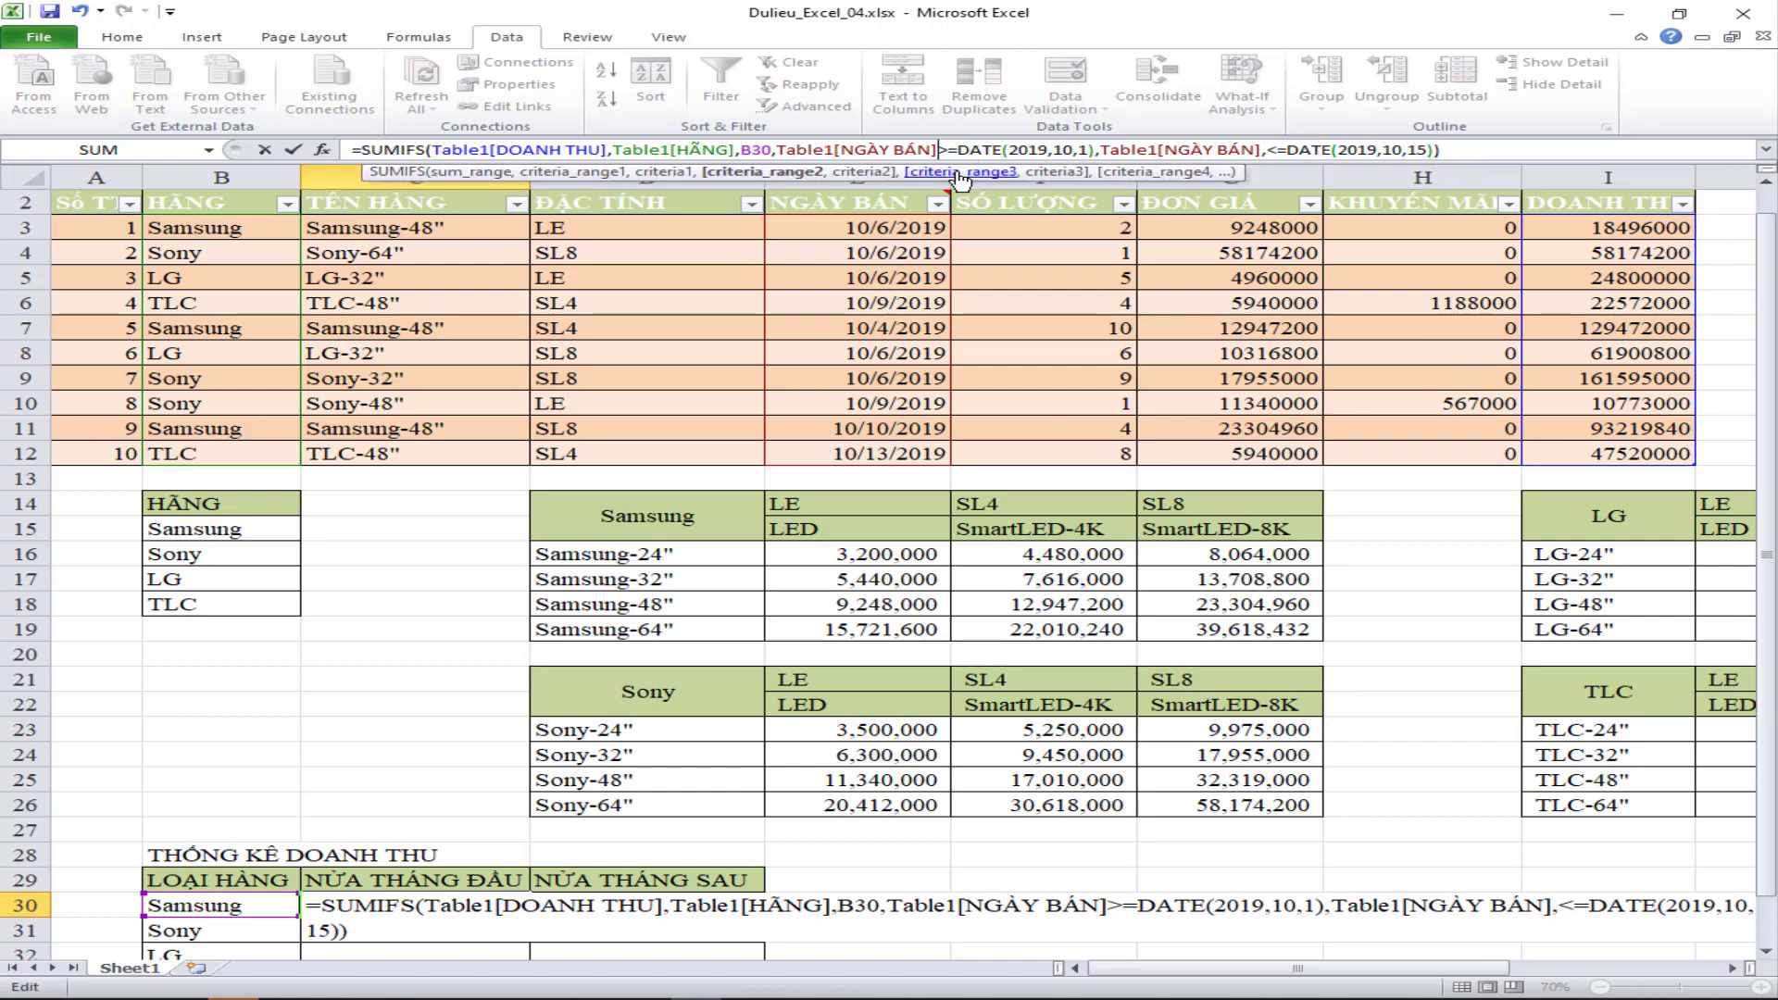
{"action": "type", "text": ",\">="}
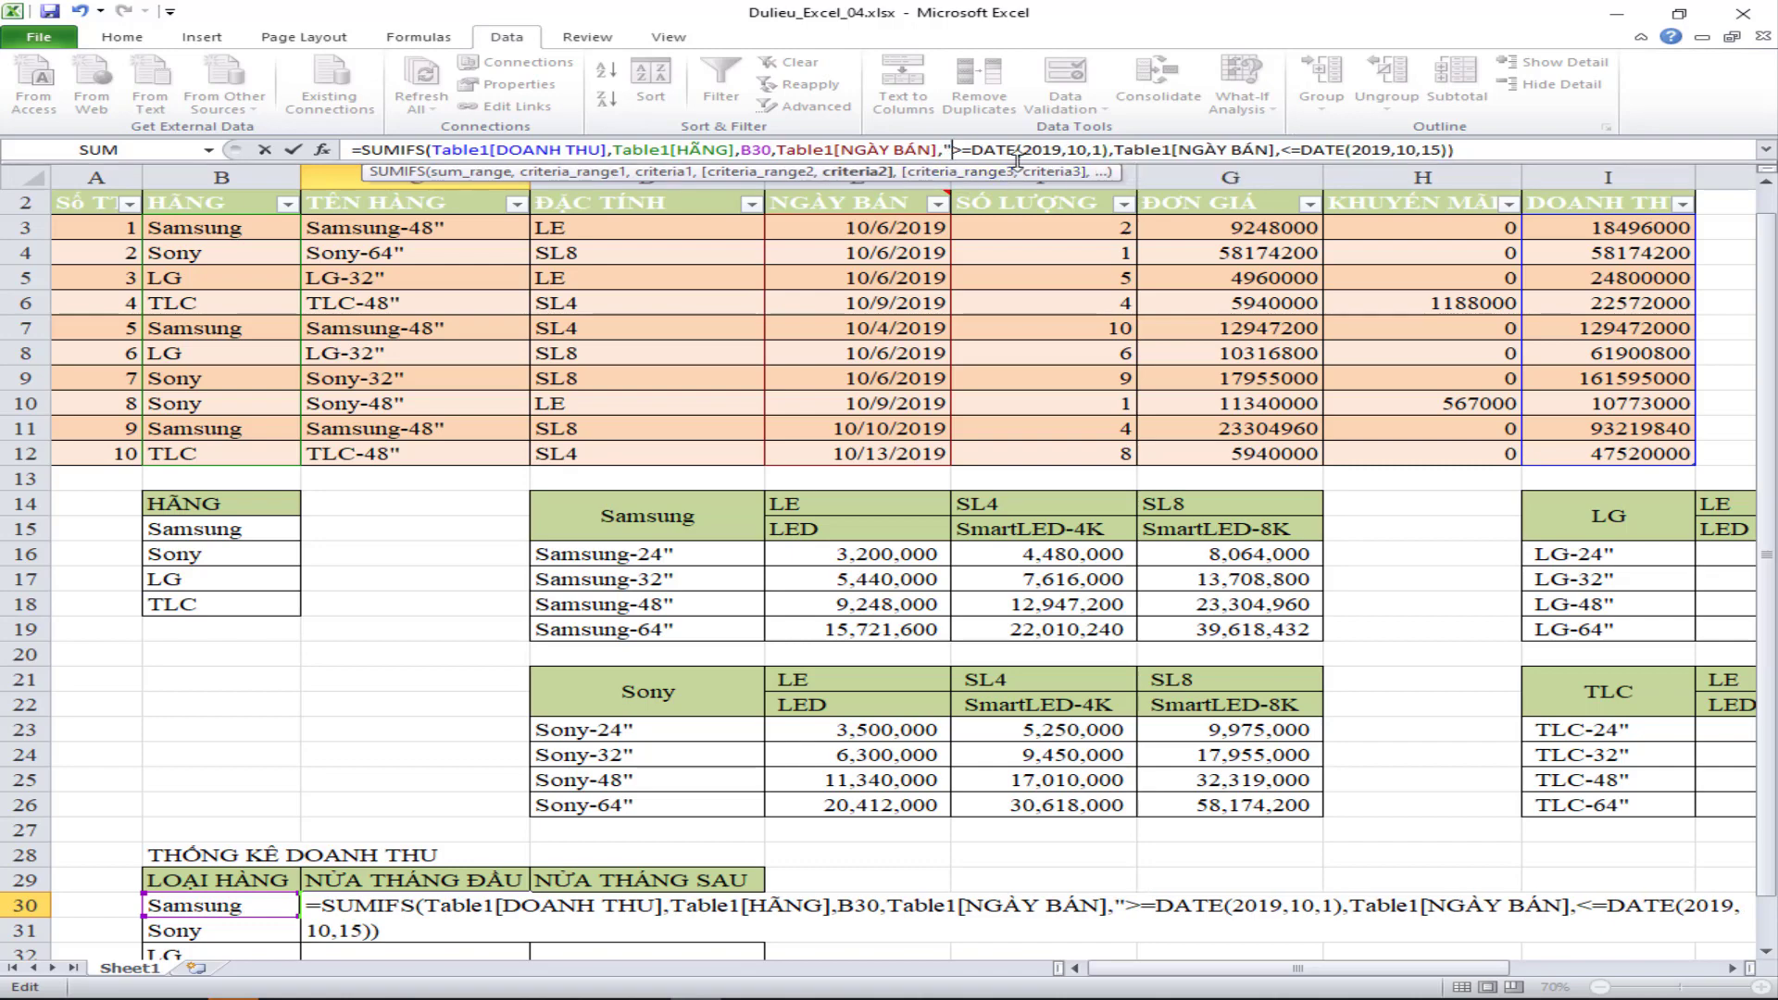
{"action": "type", "text": "\""}
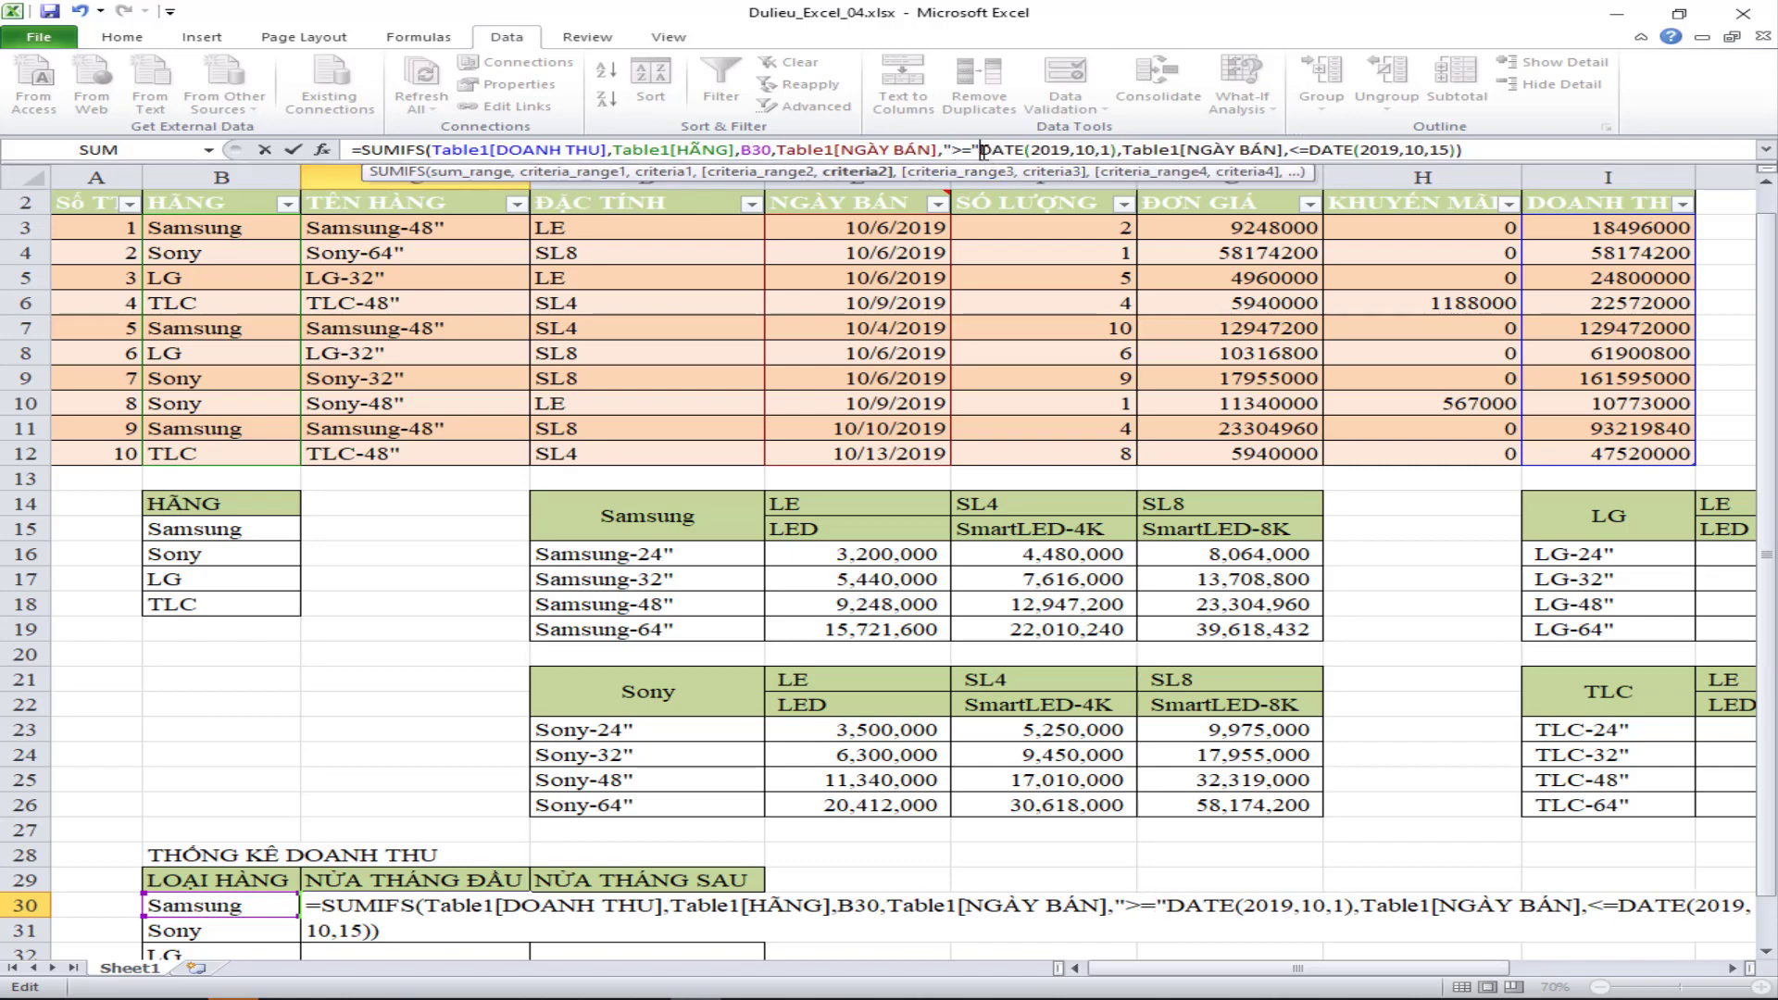
{"action": "type", "text": "&"}
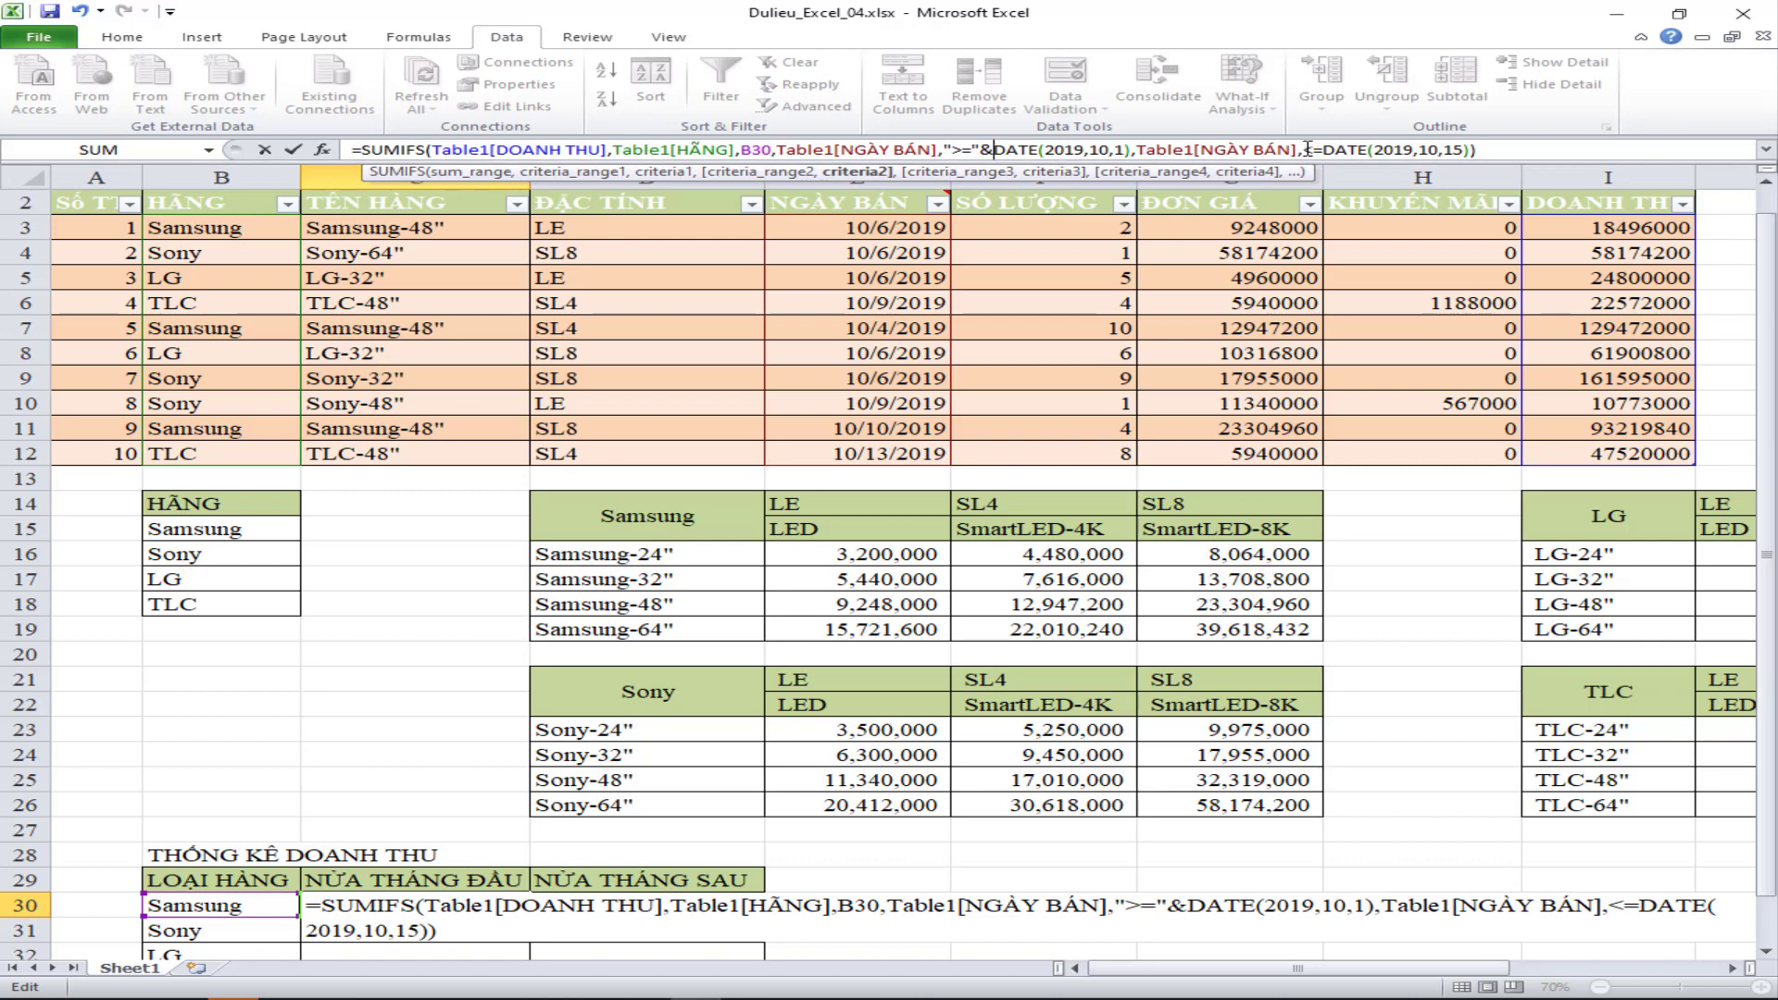
{"action": "left_click", "coordinate": [1306, 150]}
{"action": "type", "text": "\">="}
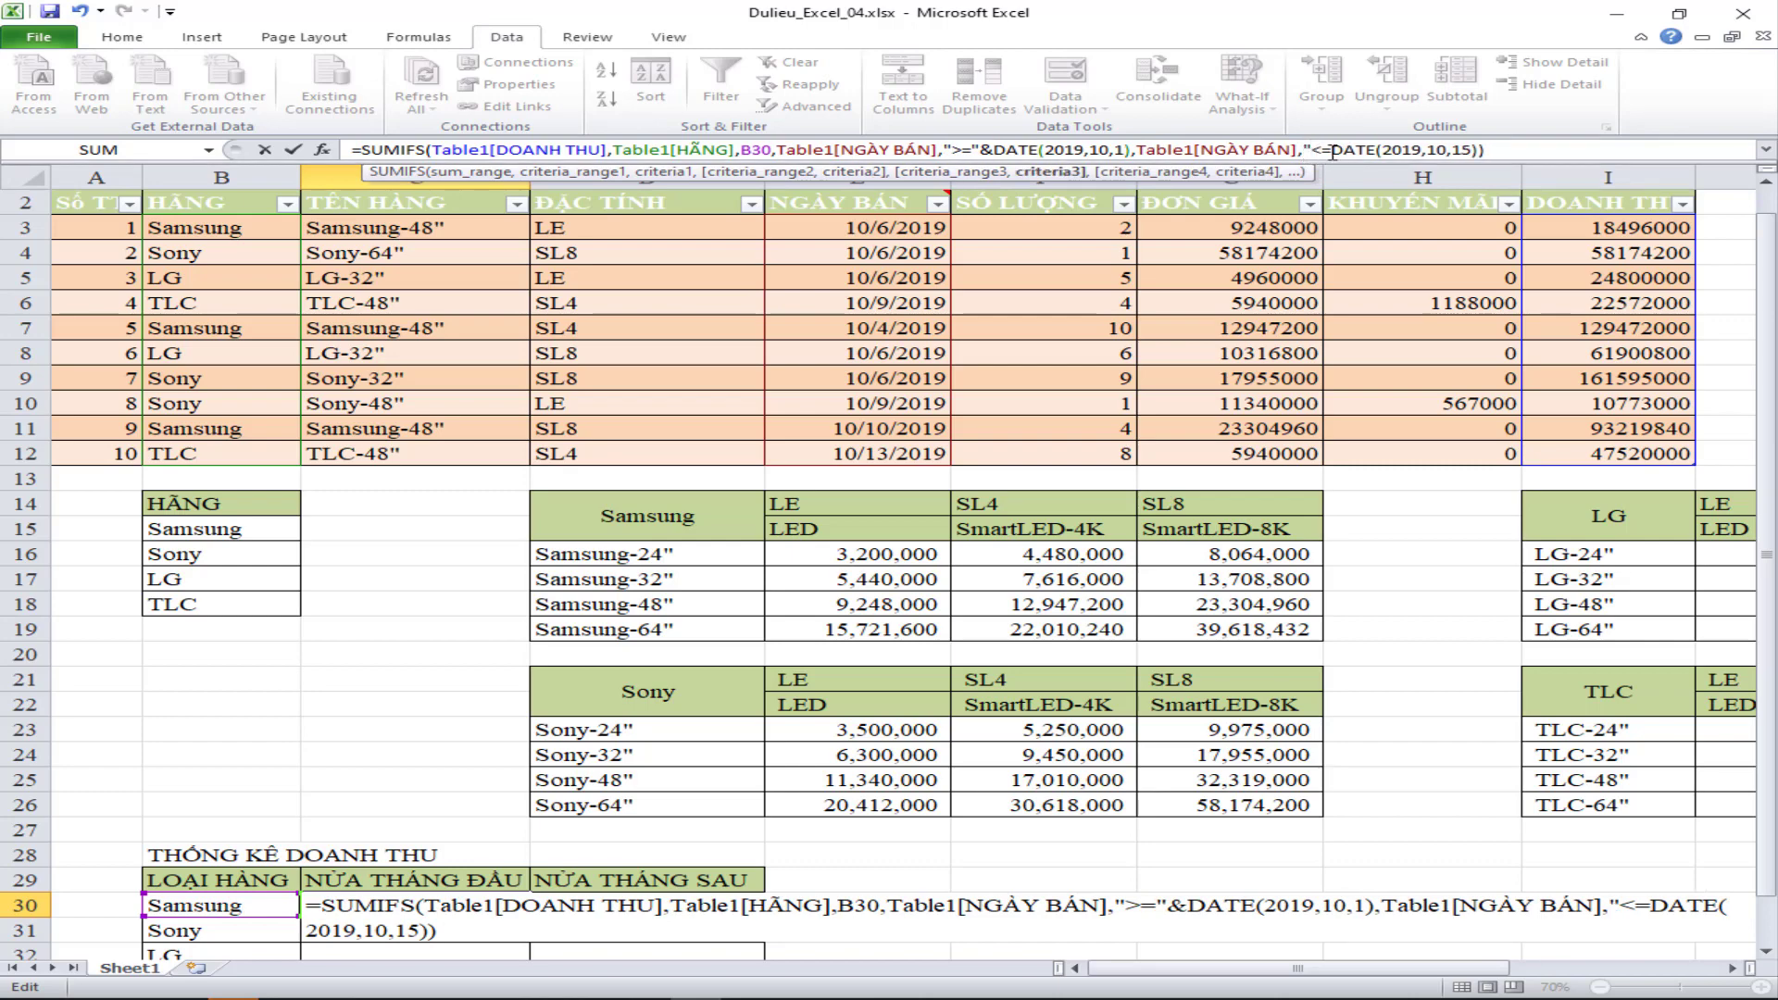
{"action": "type", "text": "\"&"}
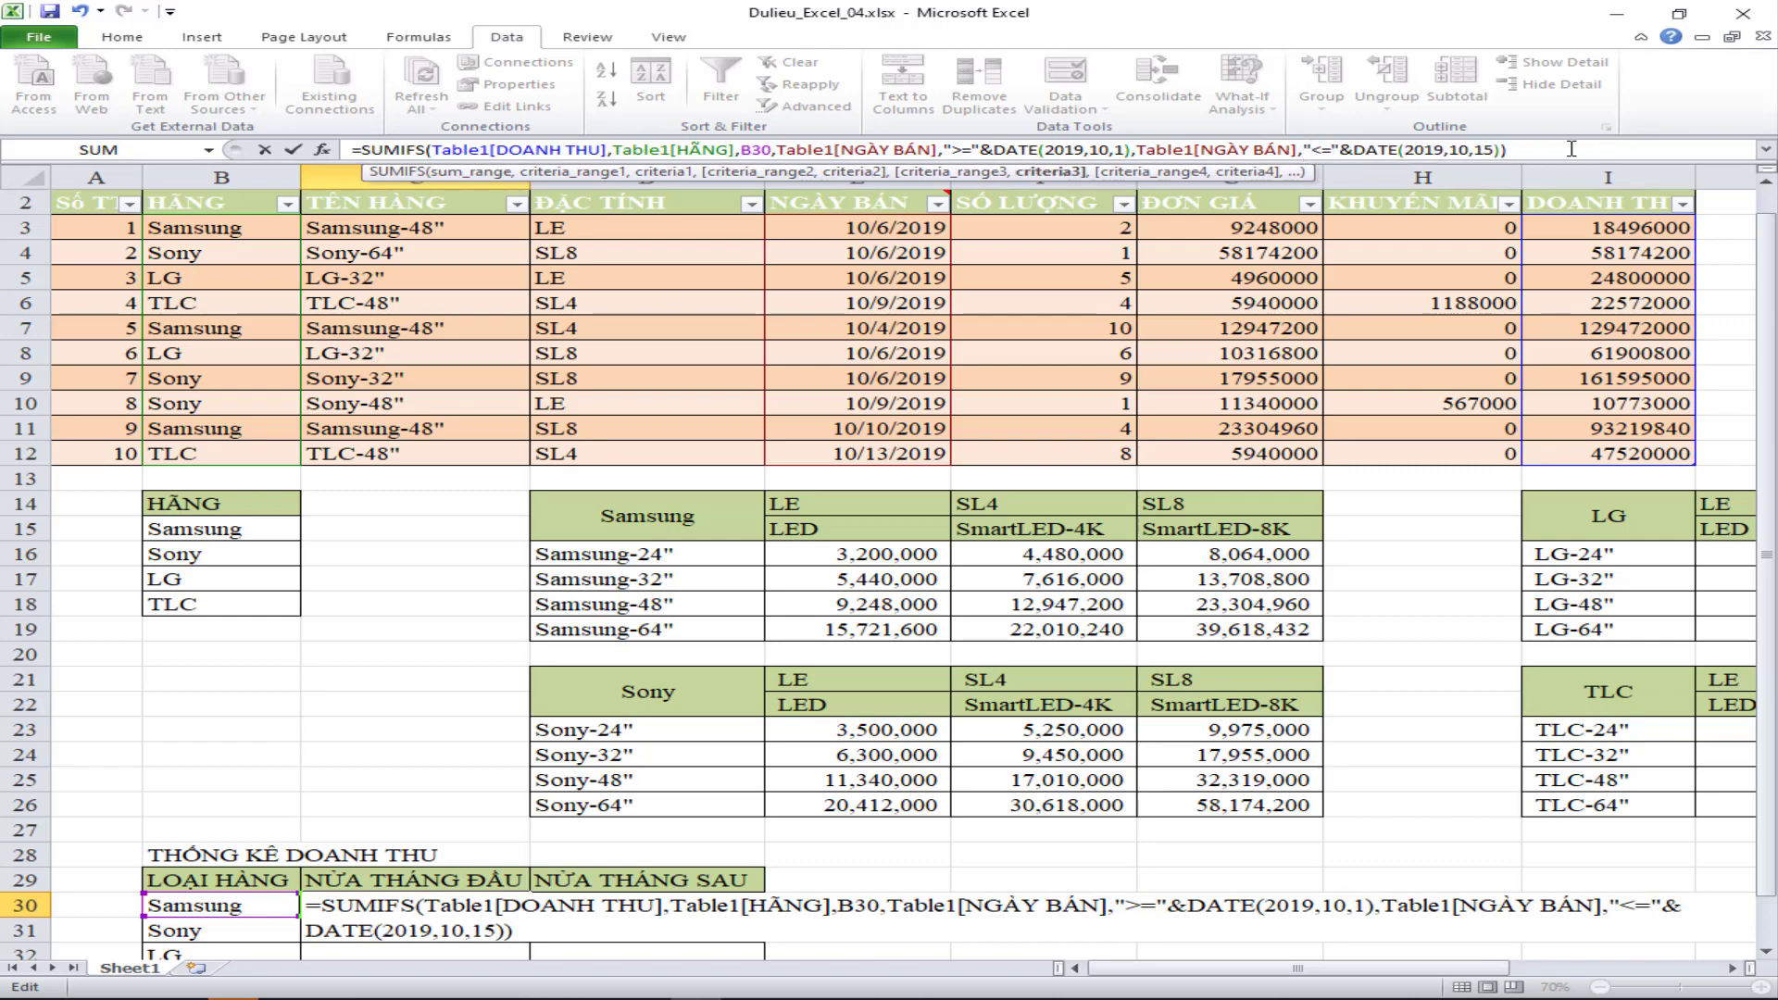
{"action": "key", "text": "Return"}
- Fill C30's first-half formula down to C33 for Sony, LG and TLC
{"action": "scroll", "coordinate": [553, 807], "scroll_direction": "down", "scroll_amount": 2}
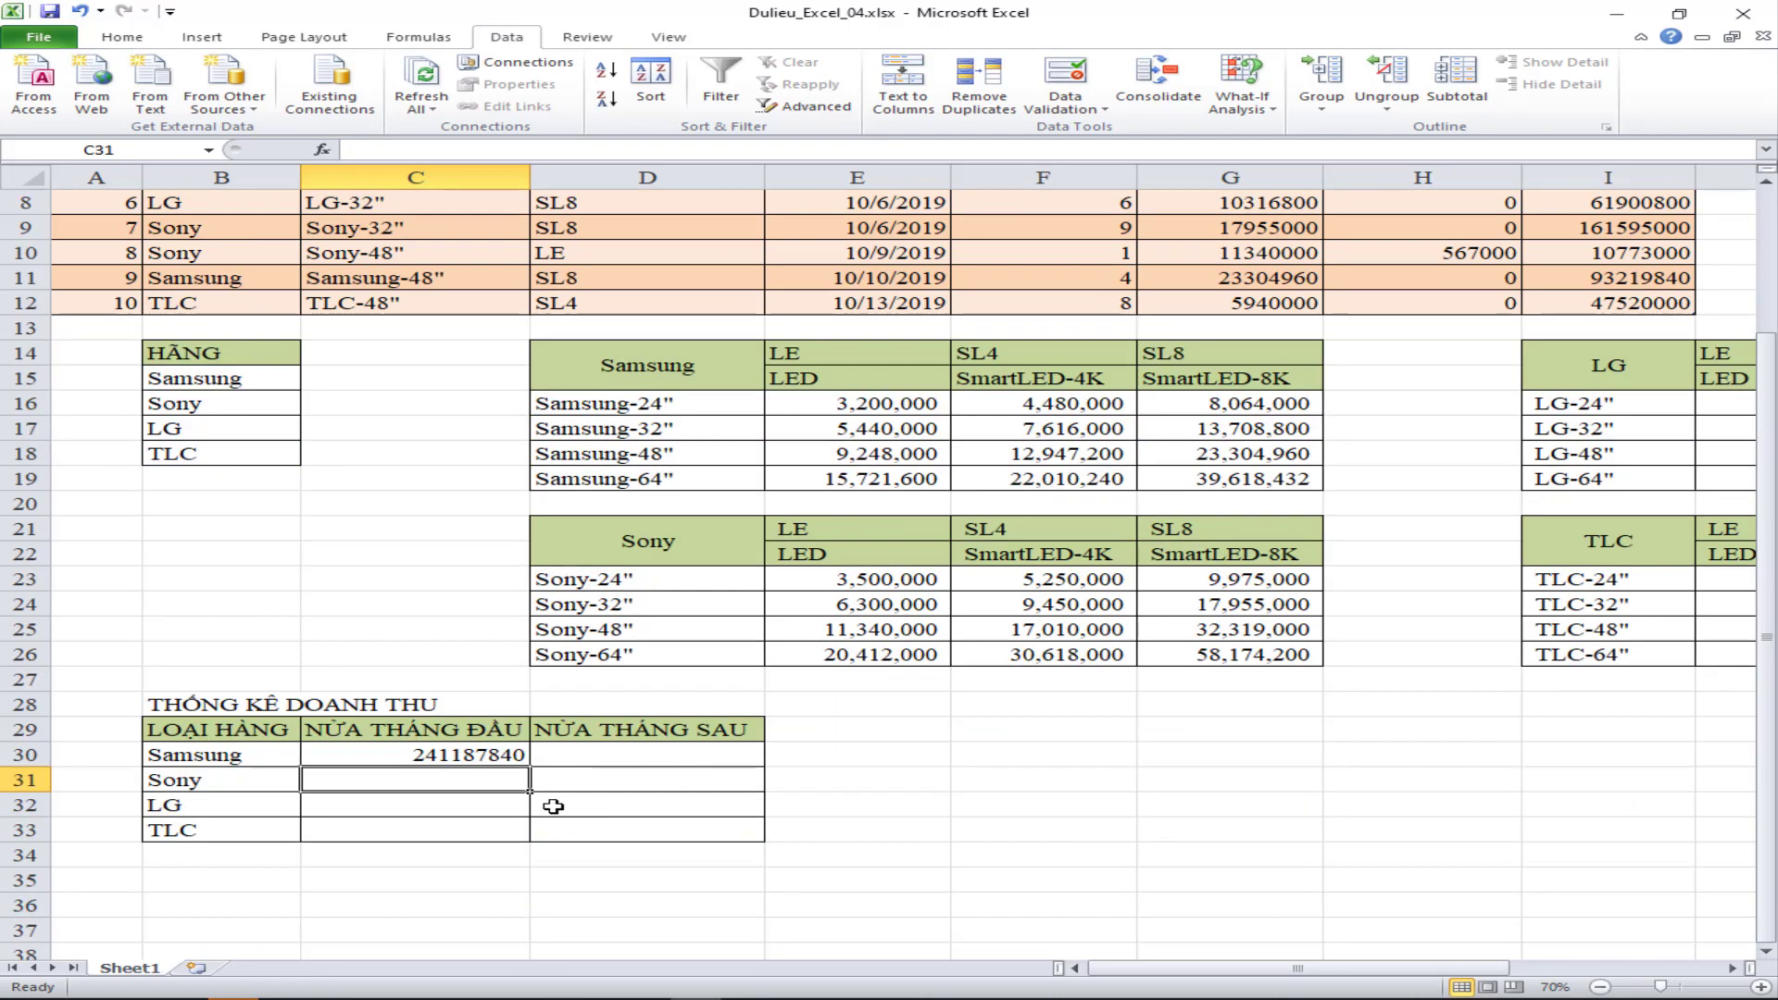
{"action": "left_click", "coordinate": [502, 757]}
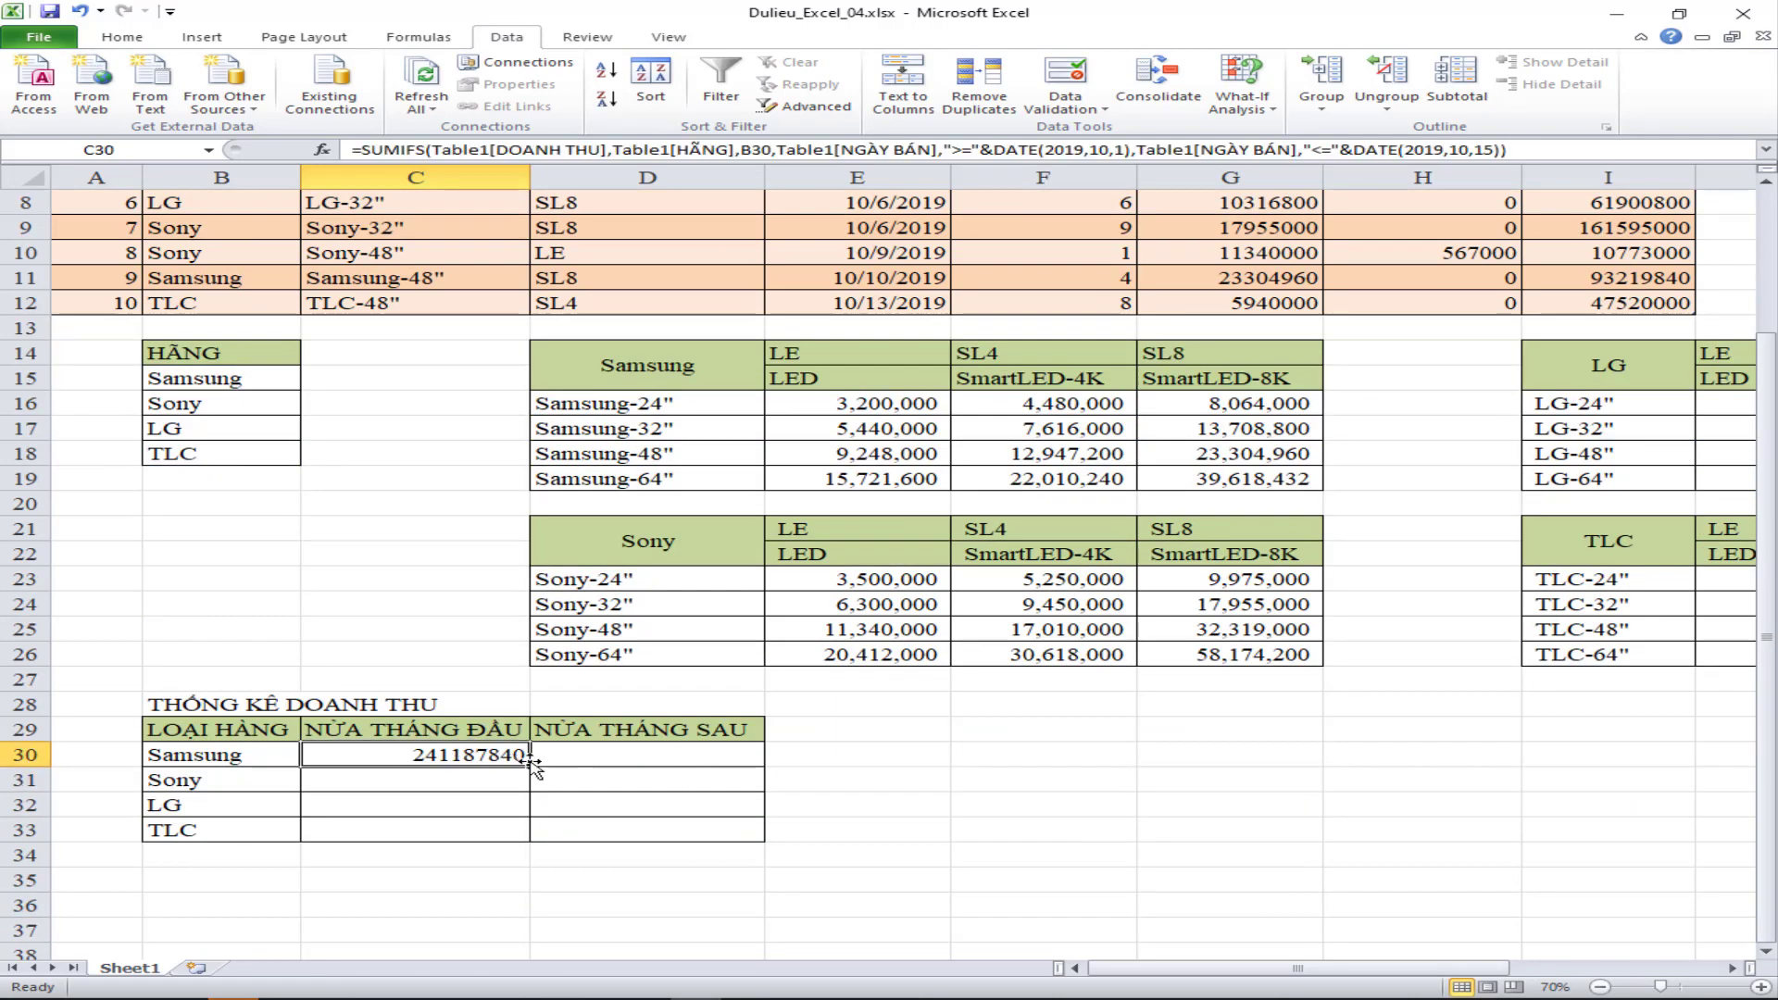
{"action": "left_click_drag", "start_coordinate": [532, 765], "coordinate": [523, 838]}
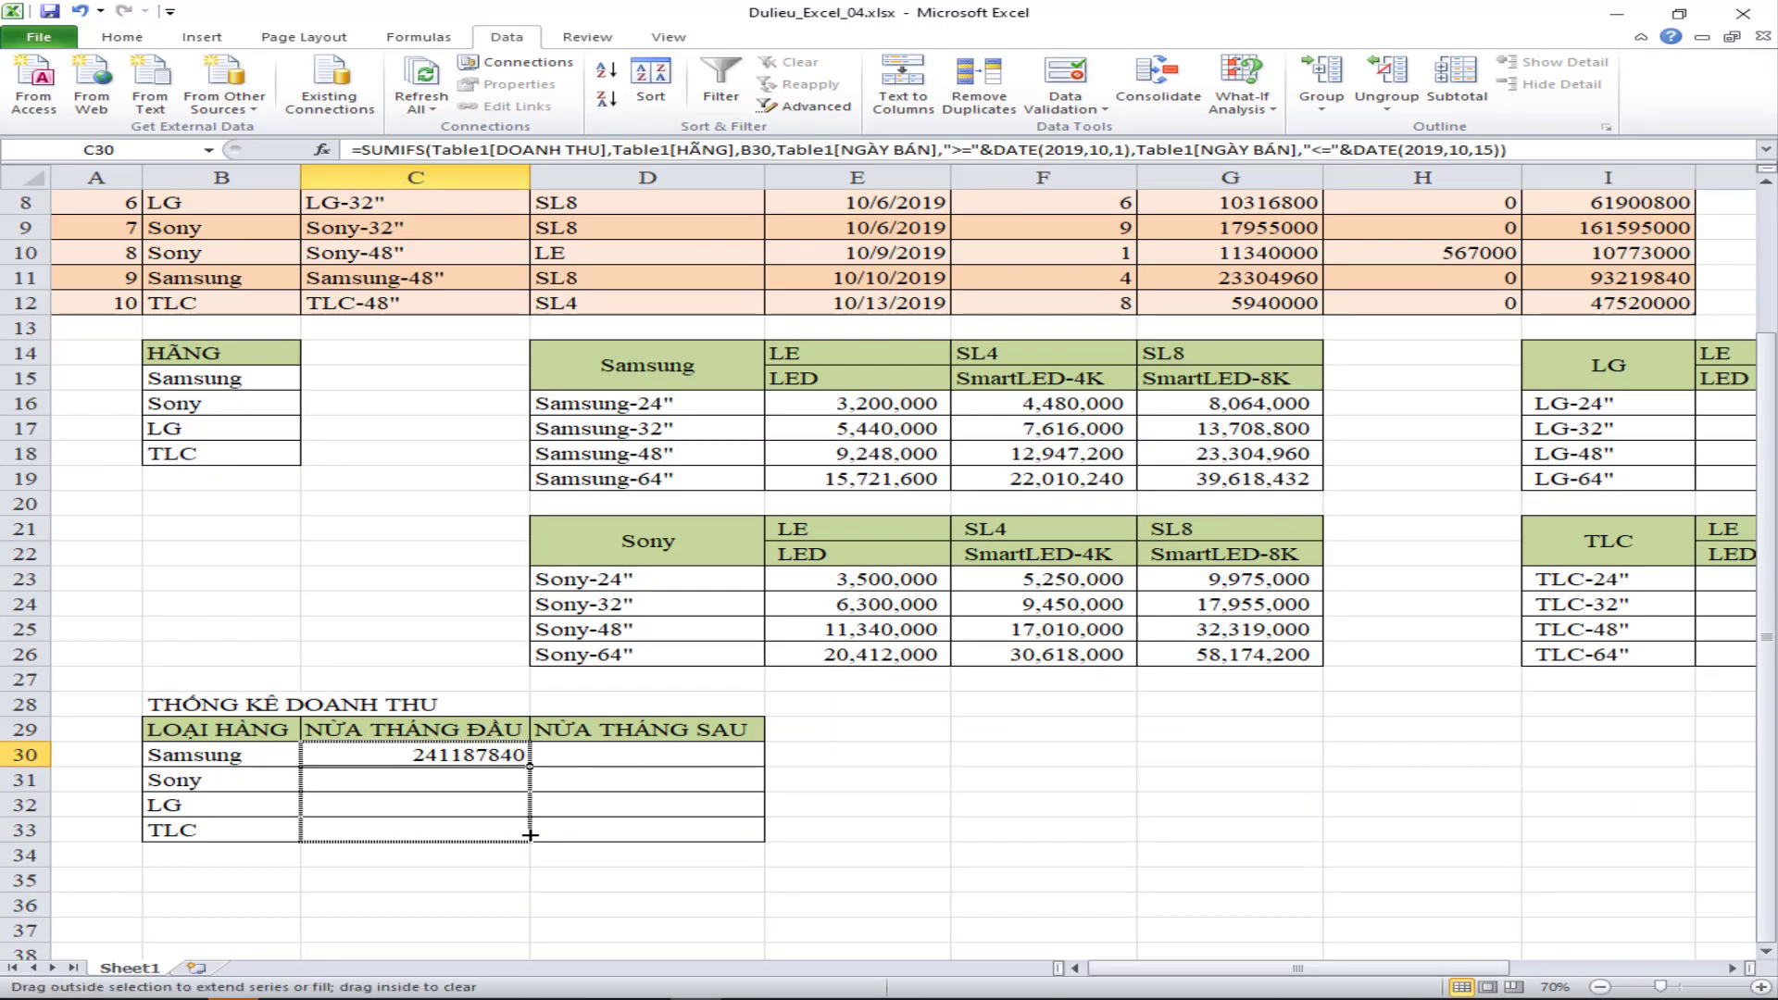
{"action": "left_click", "coordinate": [462, 758]}
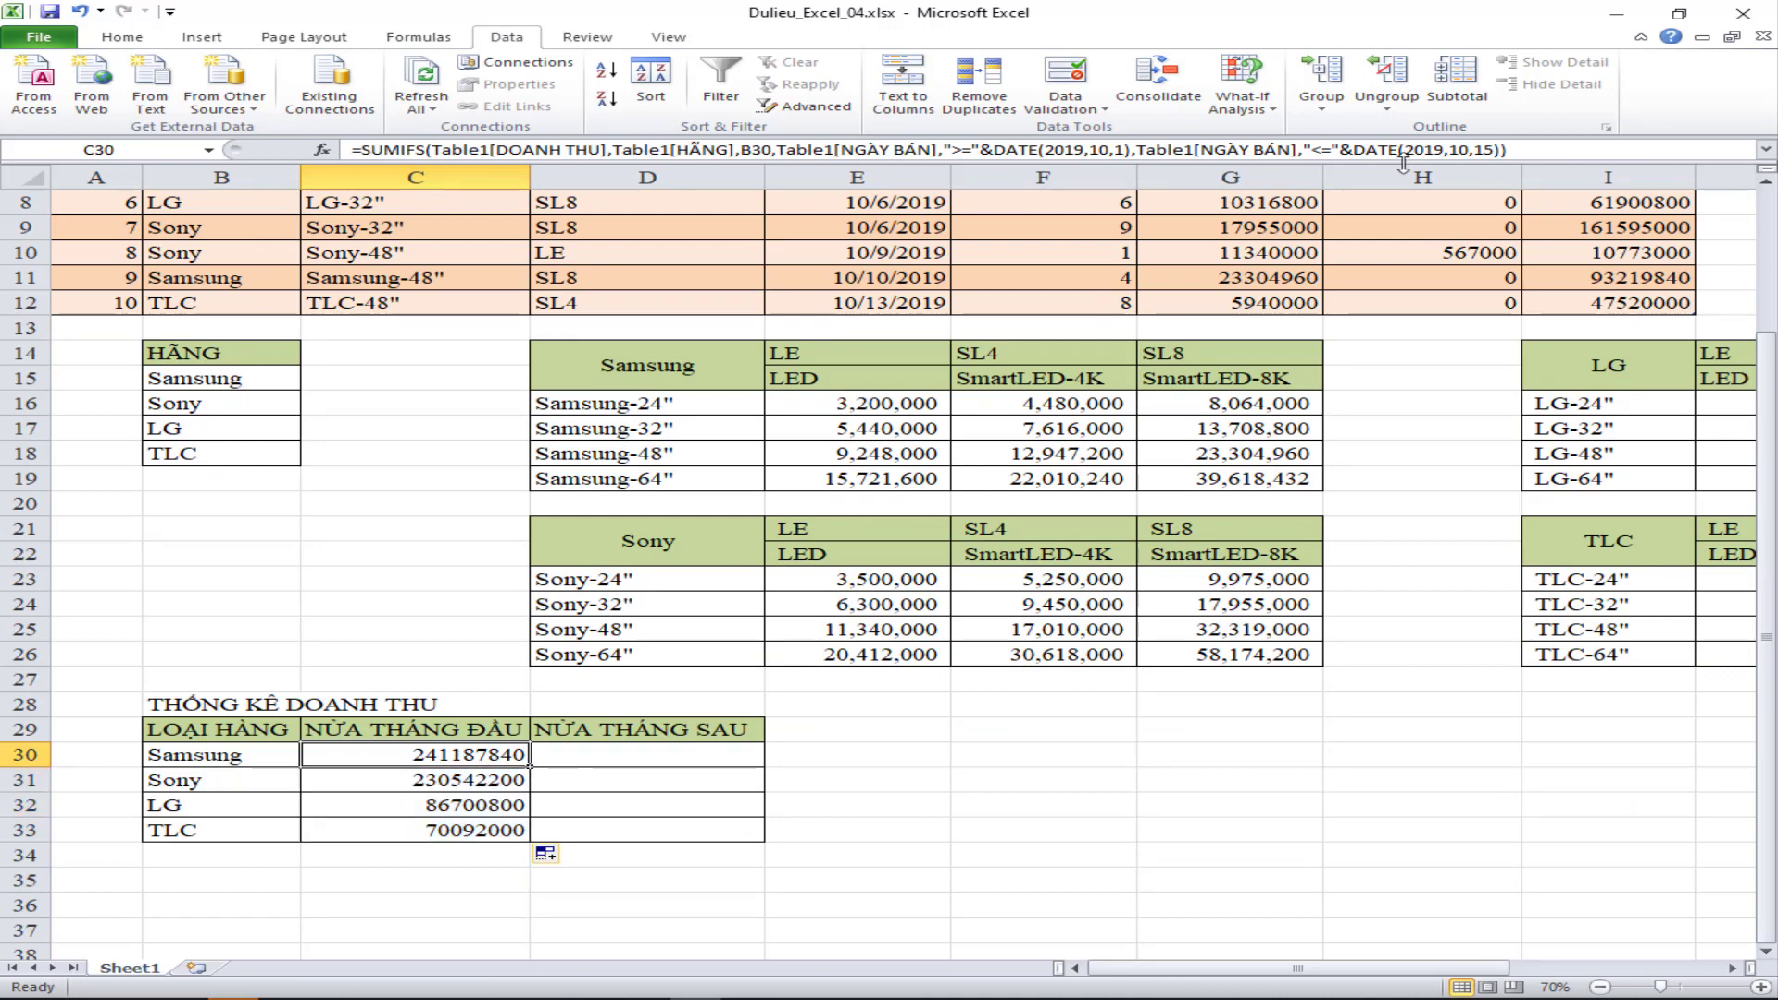
- Copy C30's SUMIFS formula text into cell D30
{"action": "left_click_drag", "start_coordinate": [1533, 156], "coordinate": [548, 131]}
{"action": "key", "text": "ctrl+c"}
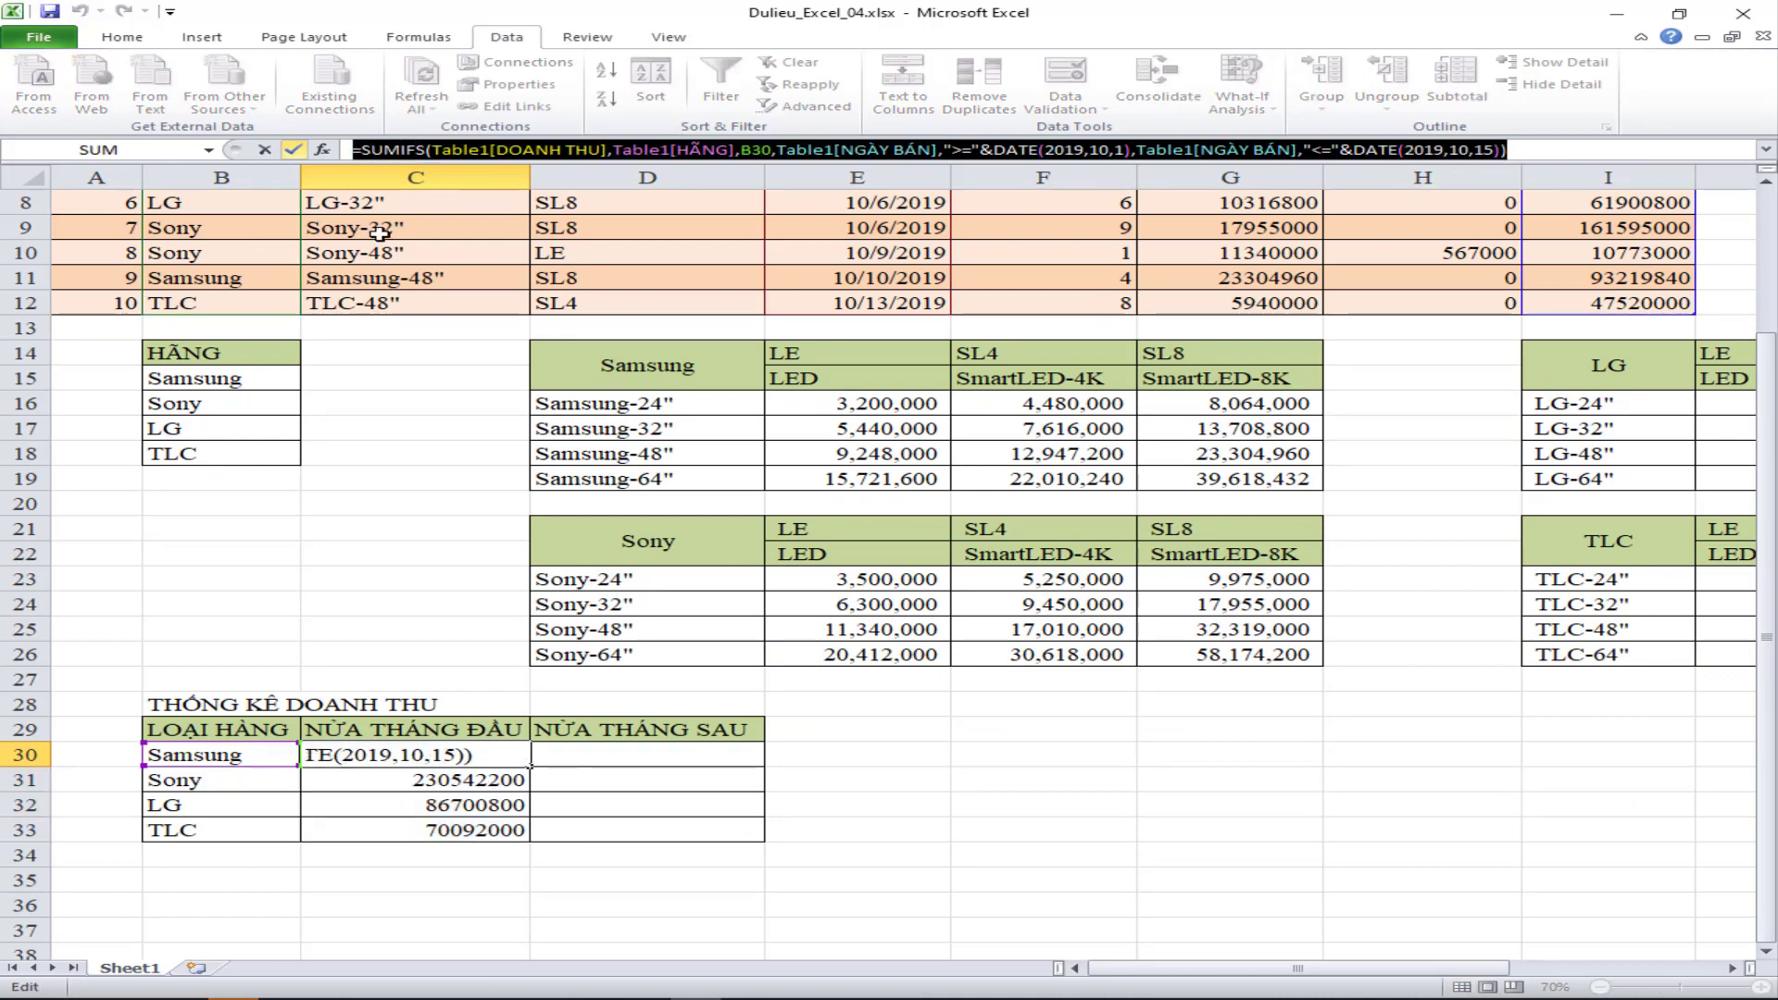
{"action": "left_click", "coordinate": [649, 754]}
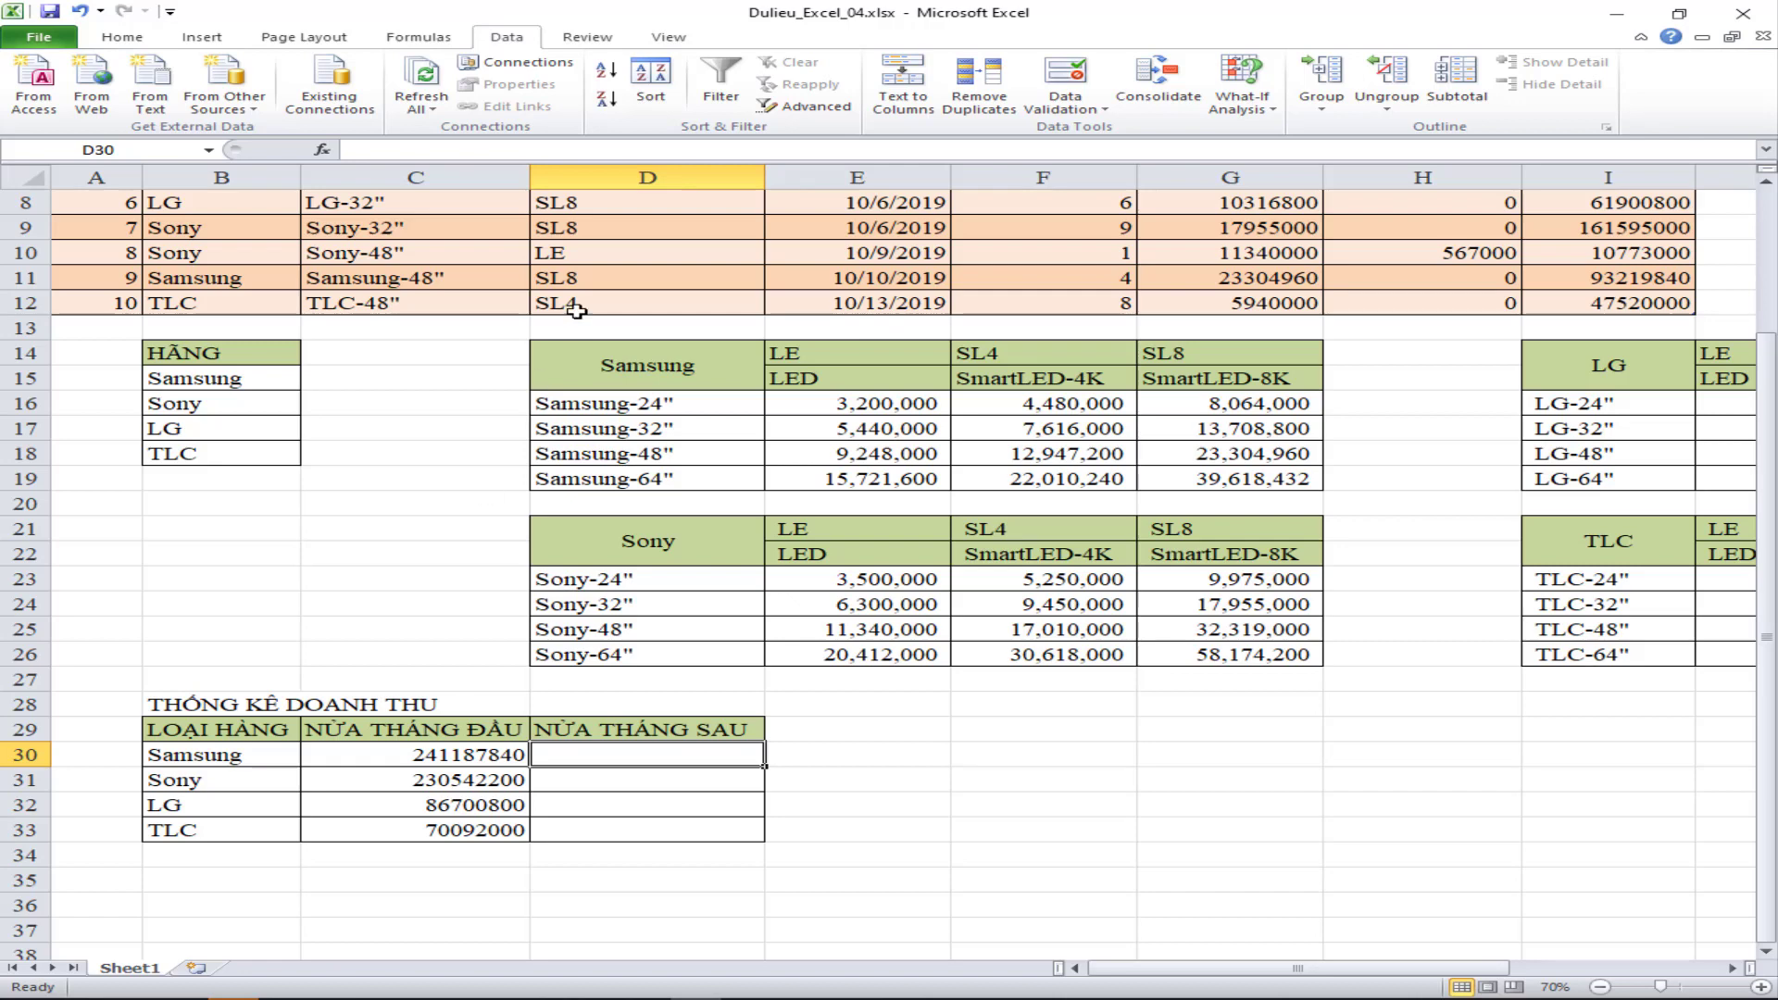
{"action": "left_click", "coordinate": [500, 150]}
{"action": "key", "text": "ctrl+v"}
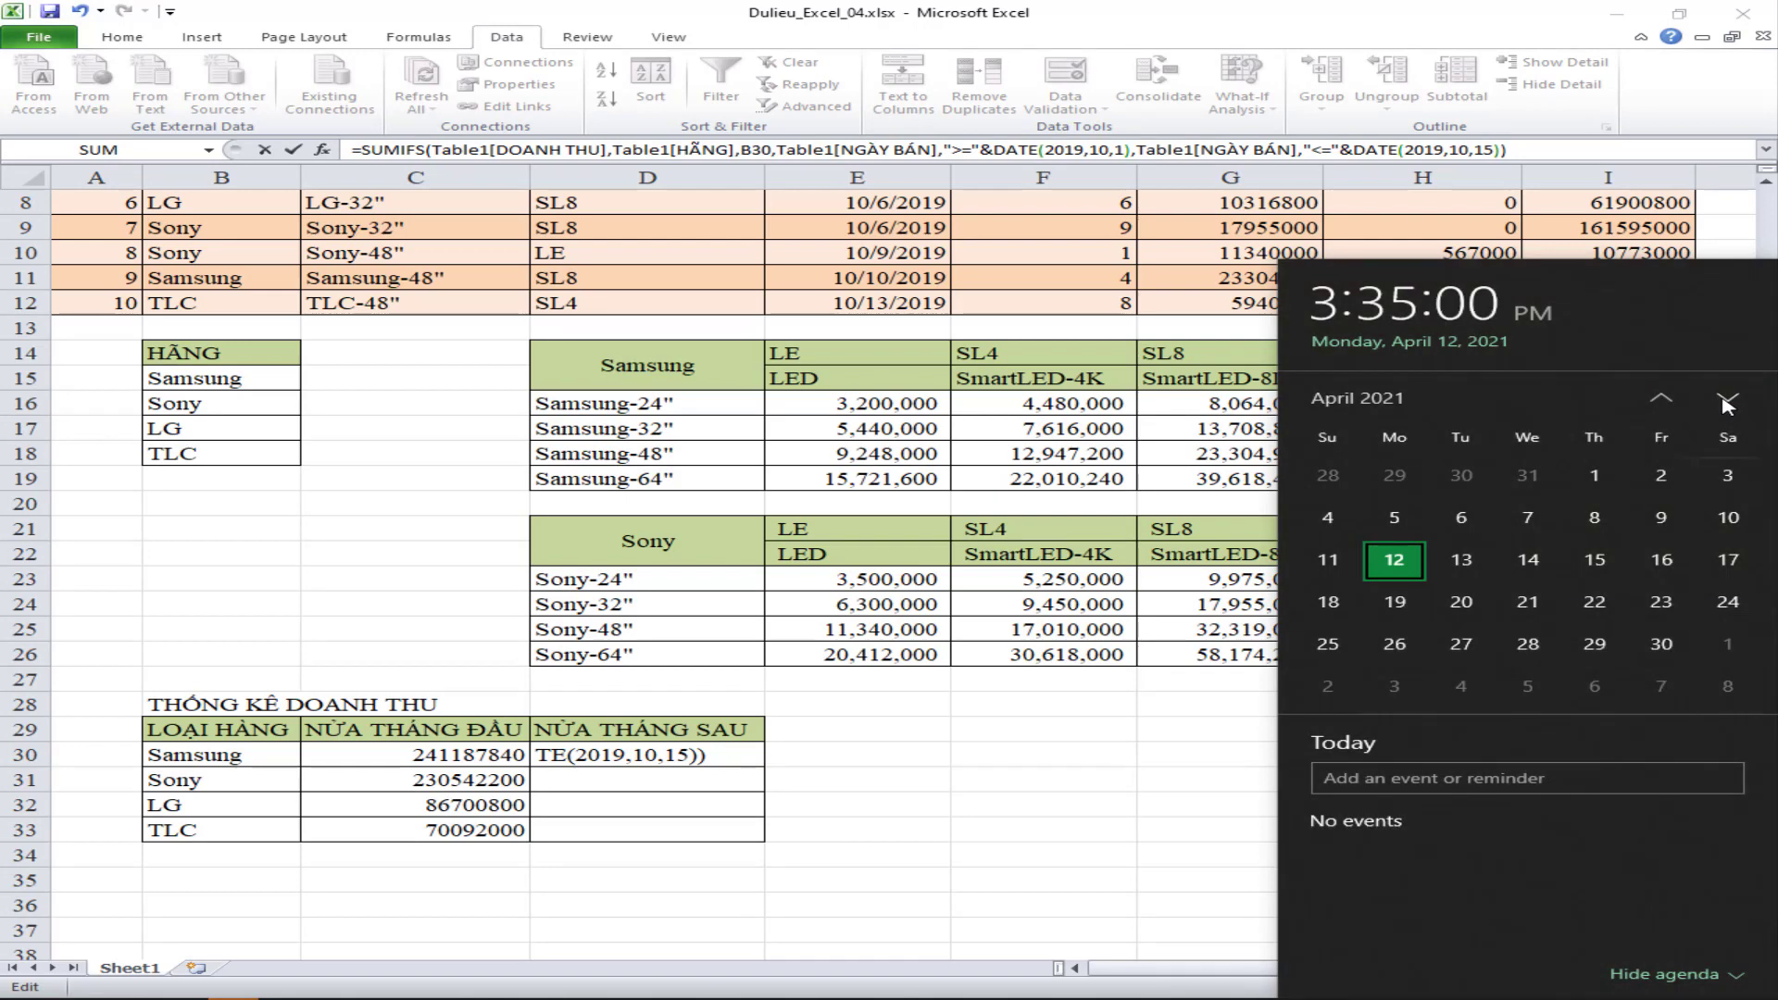
- Page the calendar forward to October 2021, close it, and return to the Word brief
{"action": "left_click", "coordinate": [1728, 400]}
{"action": "left_click", "coordinate": [1728, 400]}
{"action": "left_click", "coordinate": [1728, 400]}
{"action": "left_click", "coordinate": [1728, 400]}
{"action": "left_click", "coordinate": [1729, 400]}
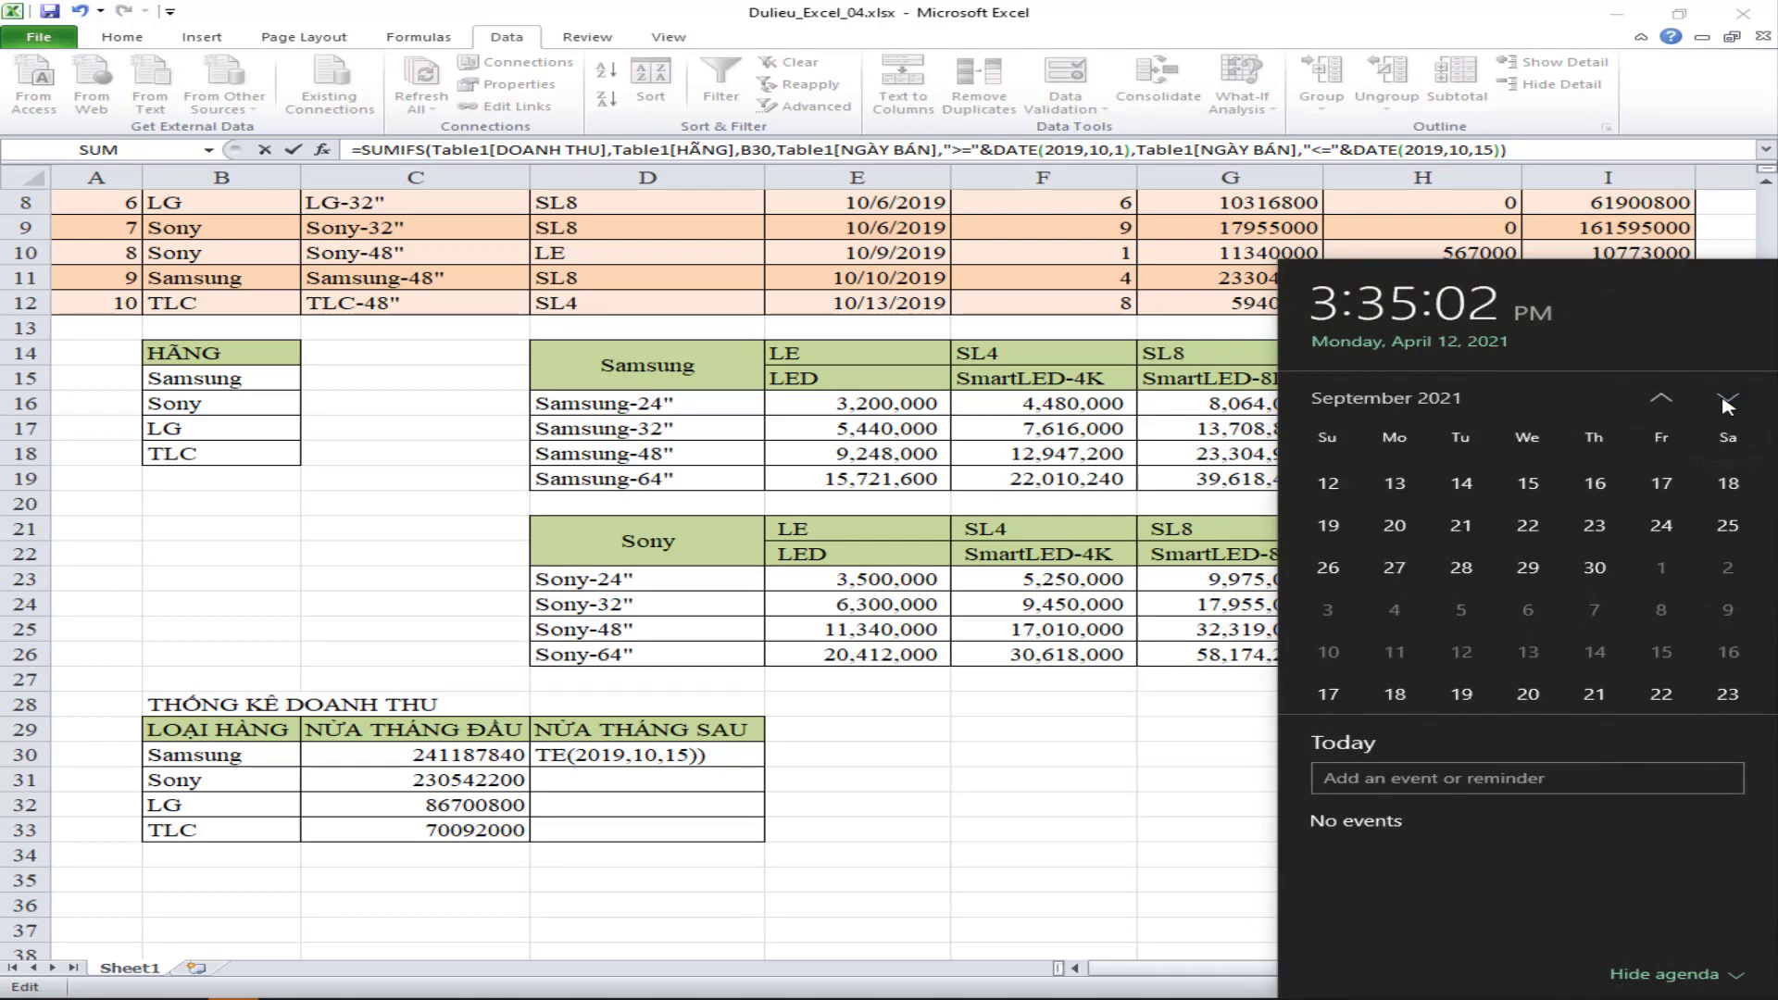
{"action": "left_click", "coordinate": [1728, 400]}
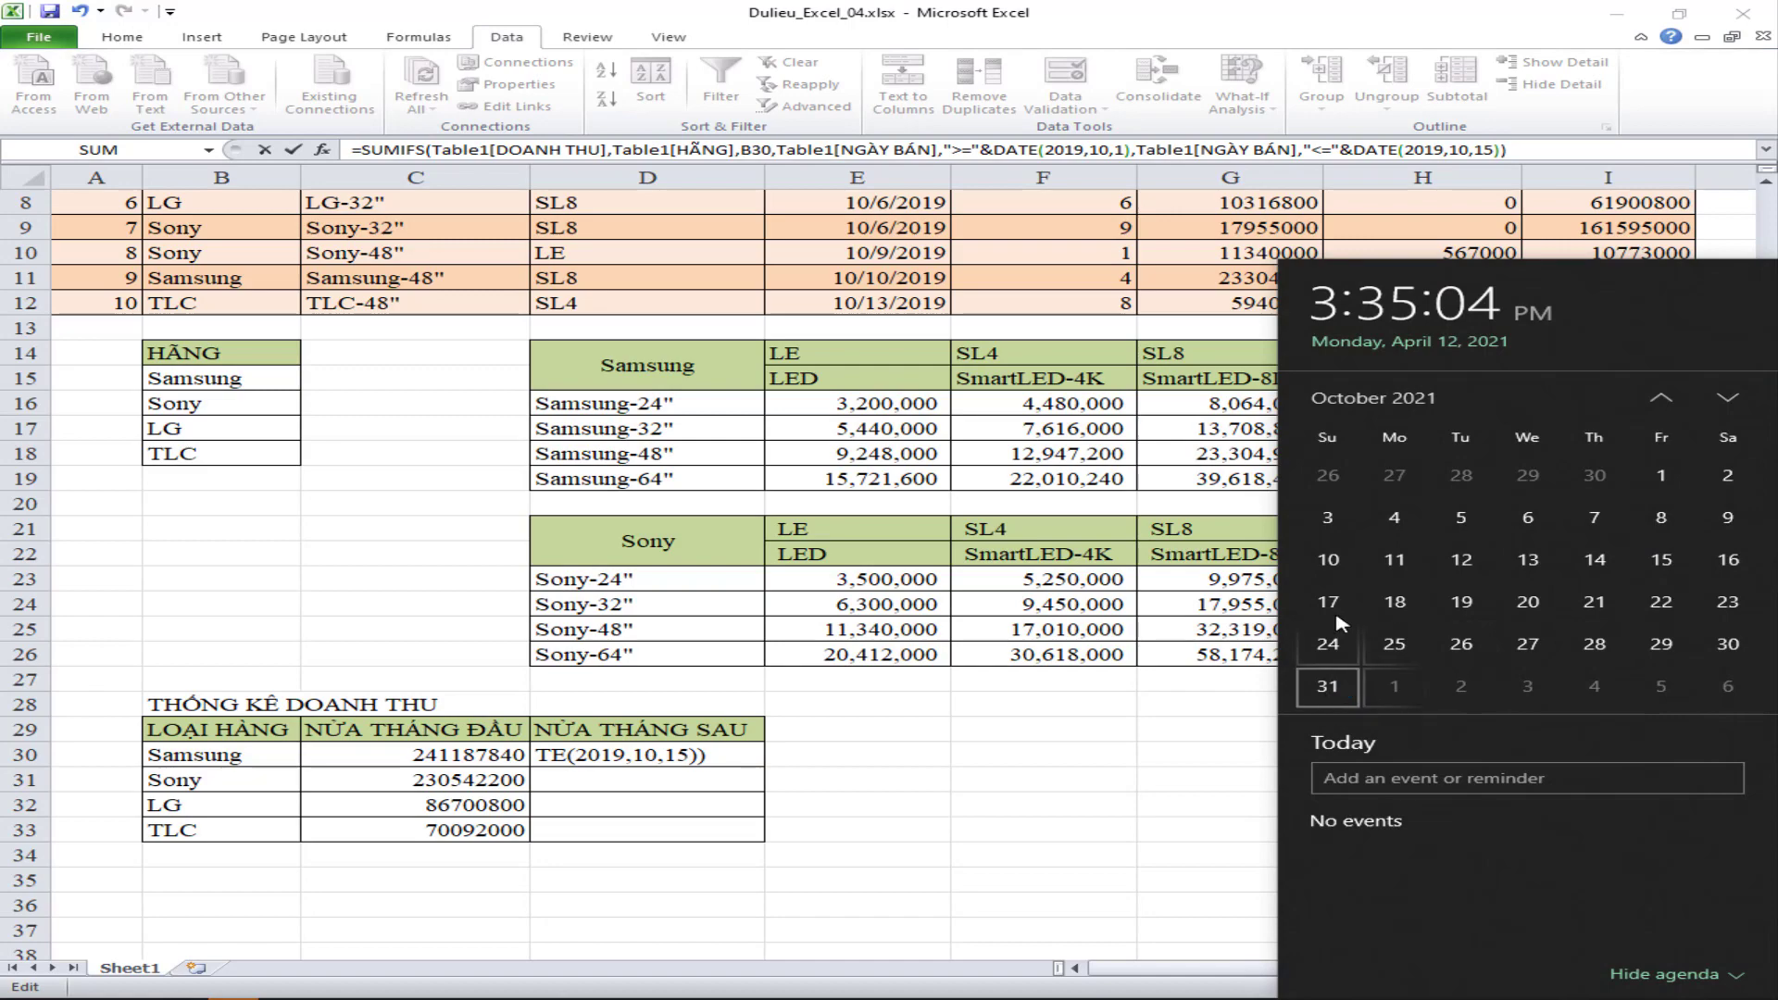
{"action": "left_click", "coordinate": [804, 501]}
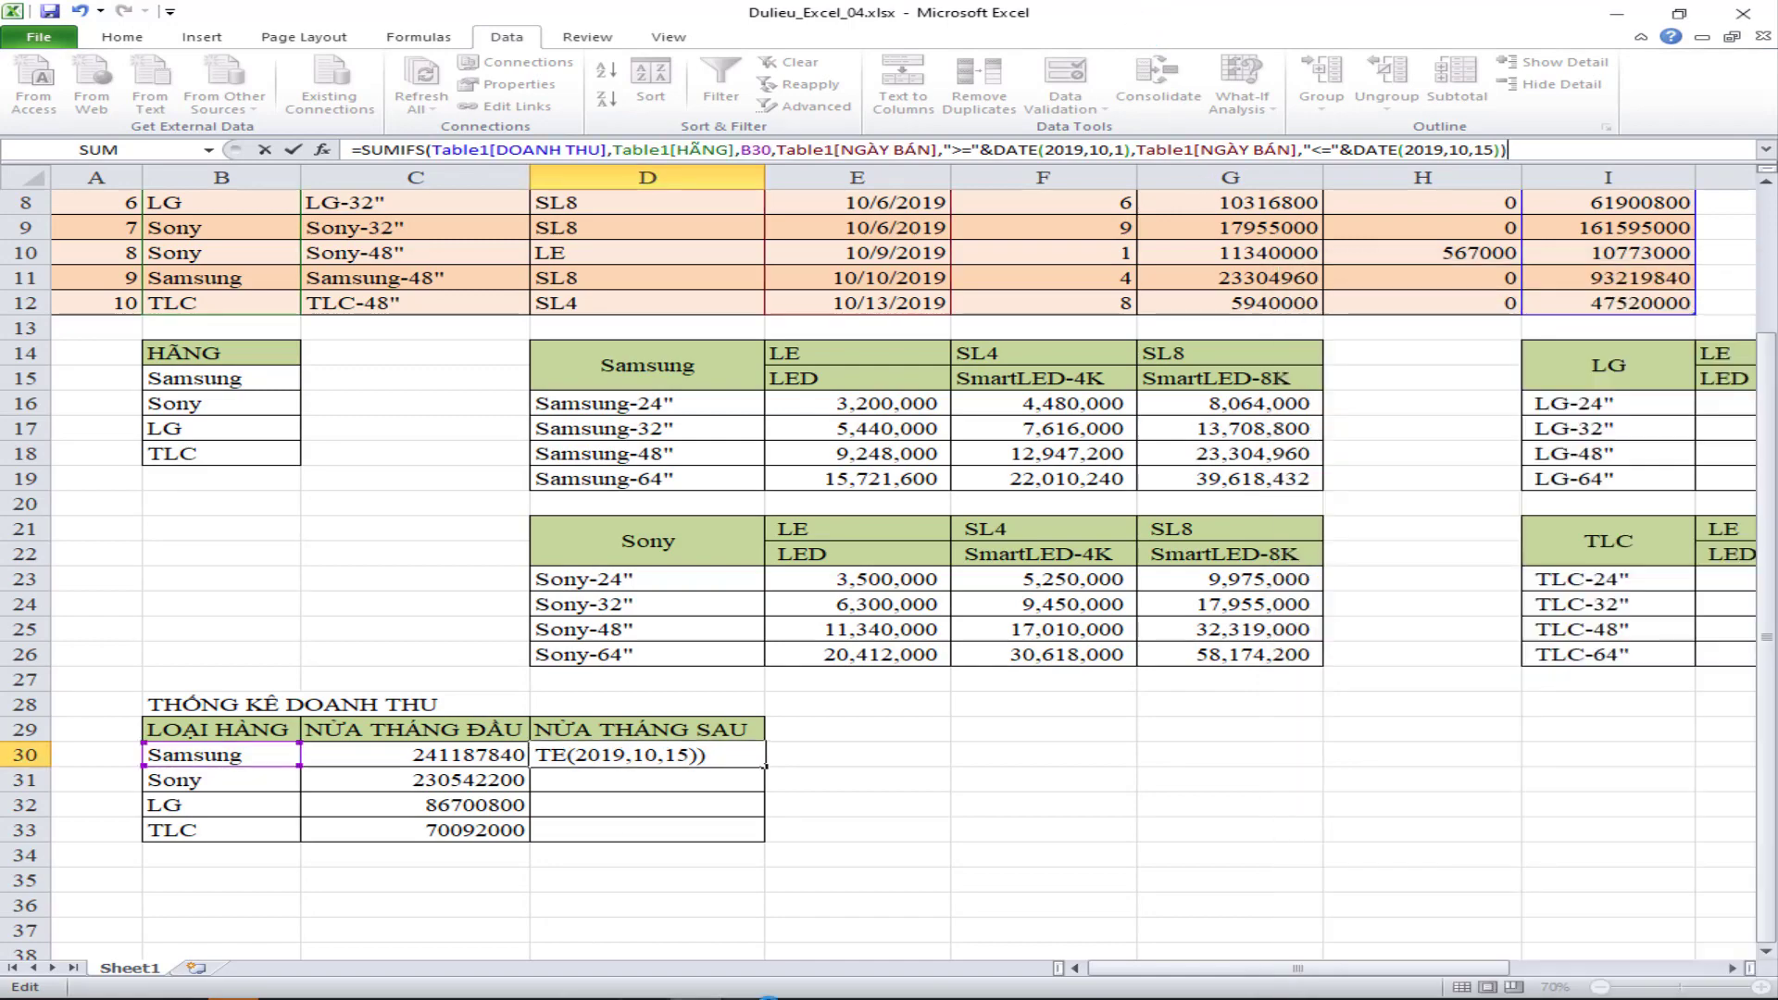
{"action": "key", "text": "Return"}
{"action": "key", "text": "alt+Tab"}
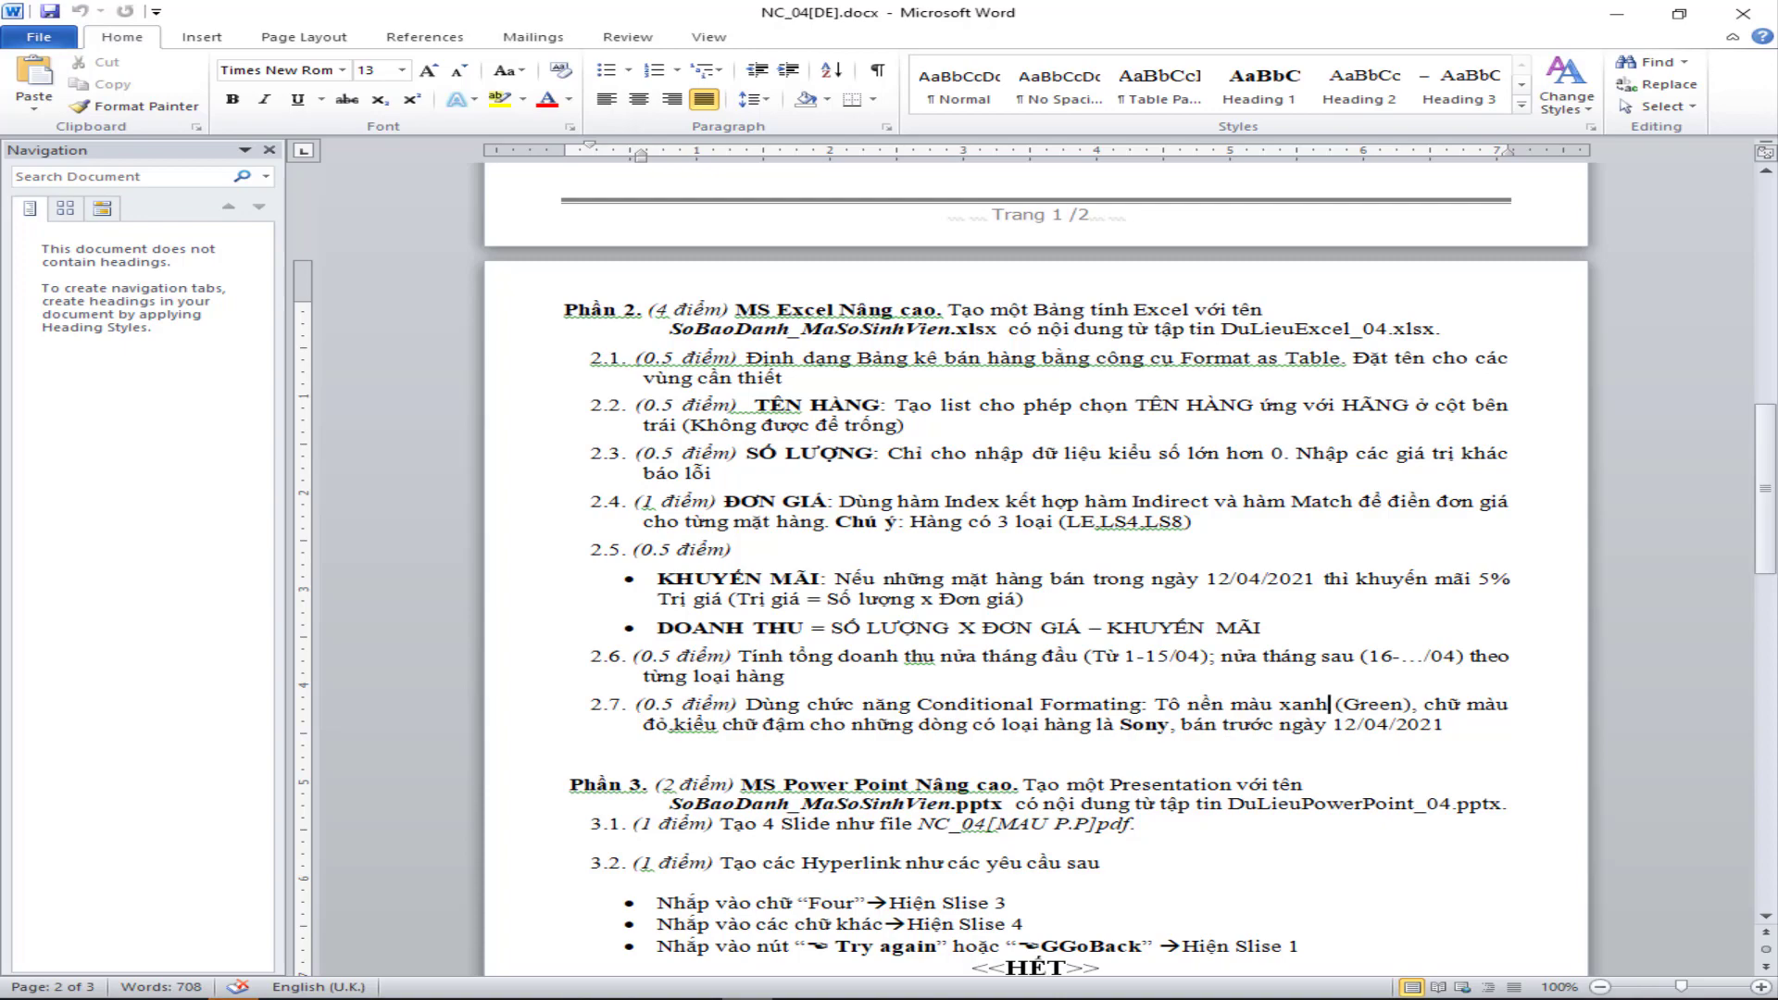
- Change D30's SUMIFS dates to DATE(2019,10,16) and DATE(2019,10,31)
{"action": "key", "text": "alt+Tab"}
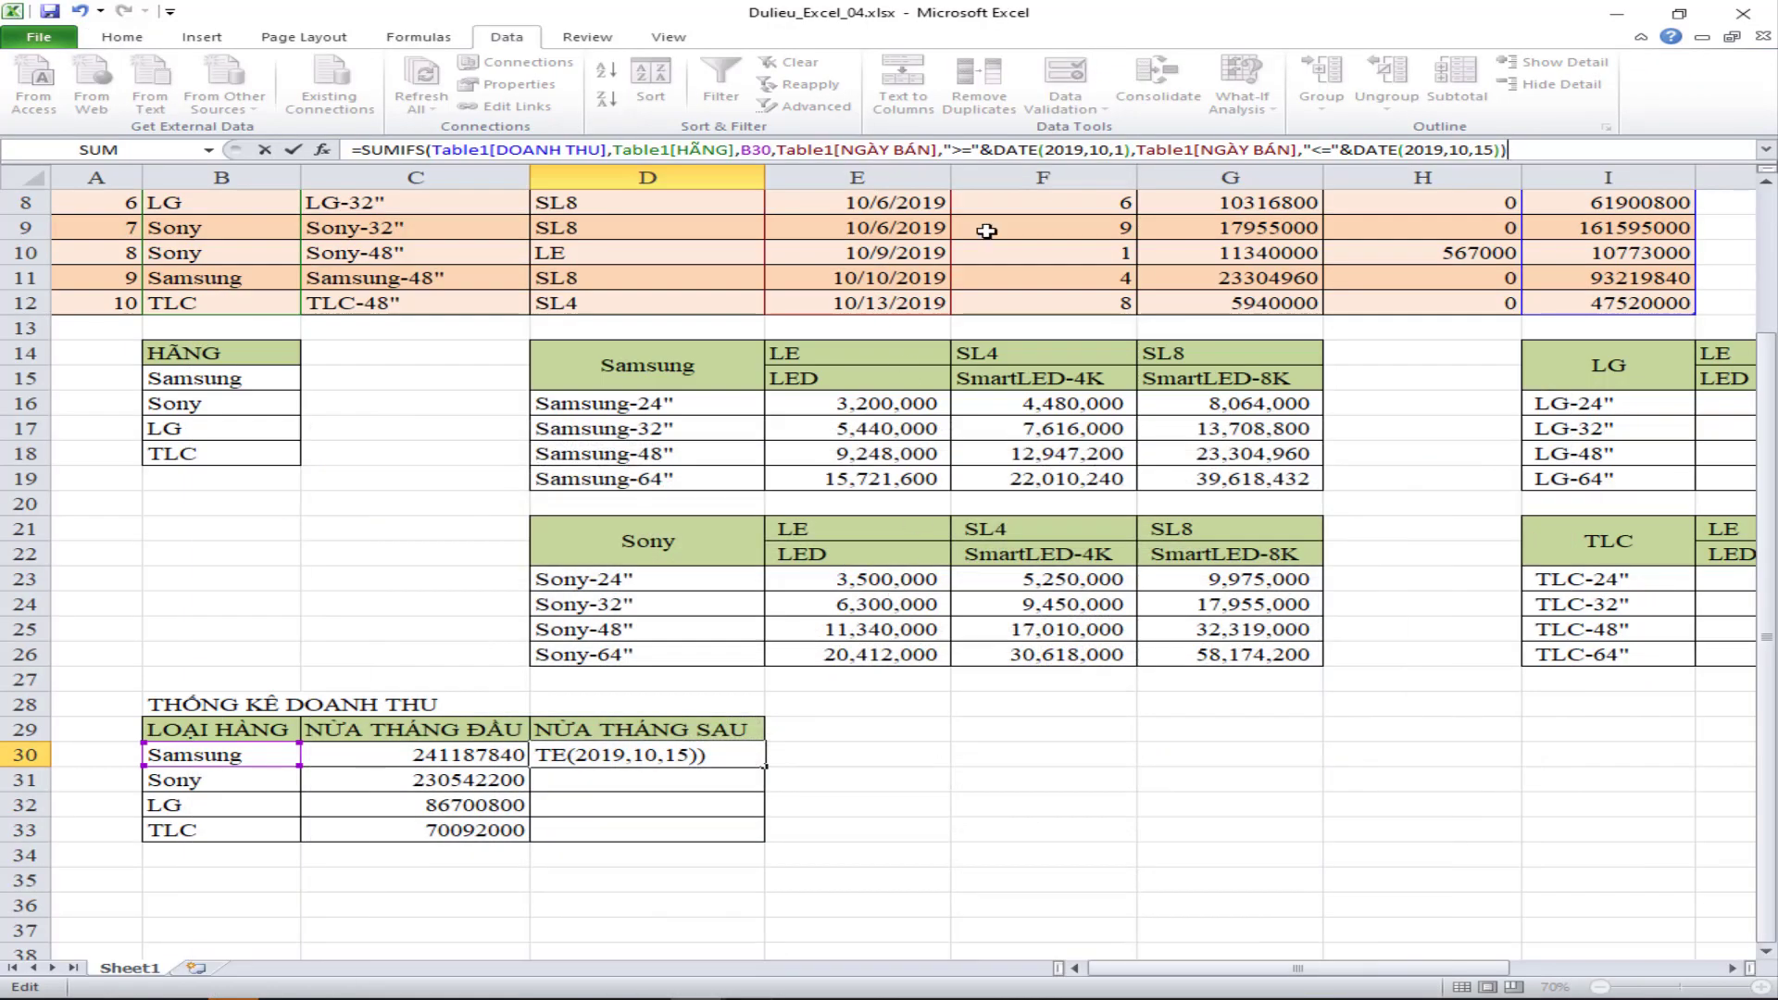
{"action": "left_click", "coordinate": [1124, 150]}
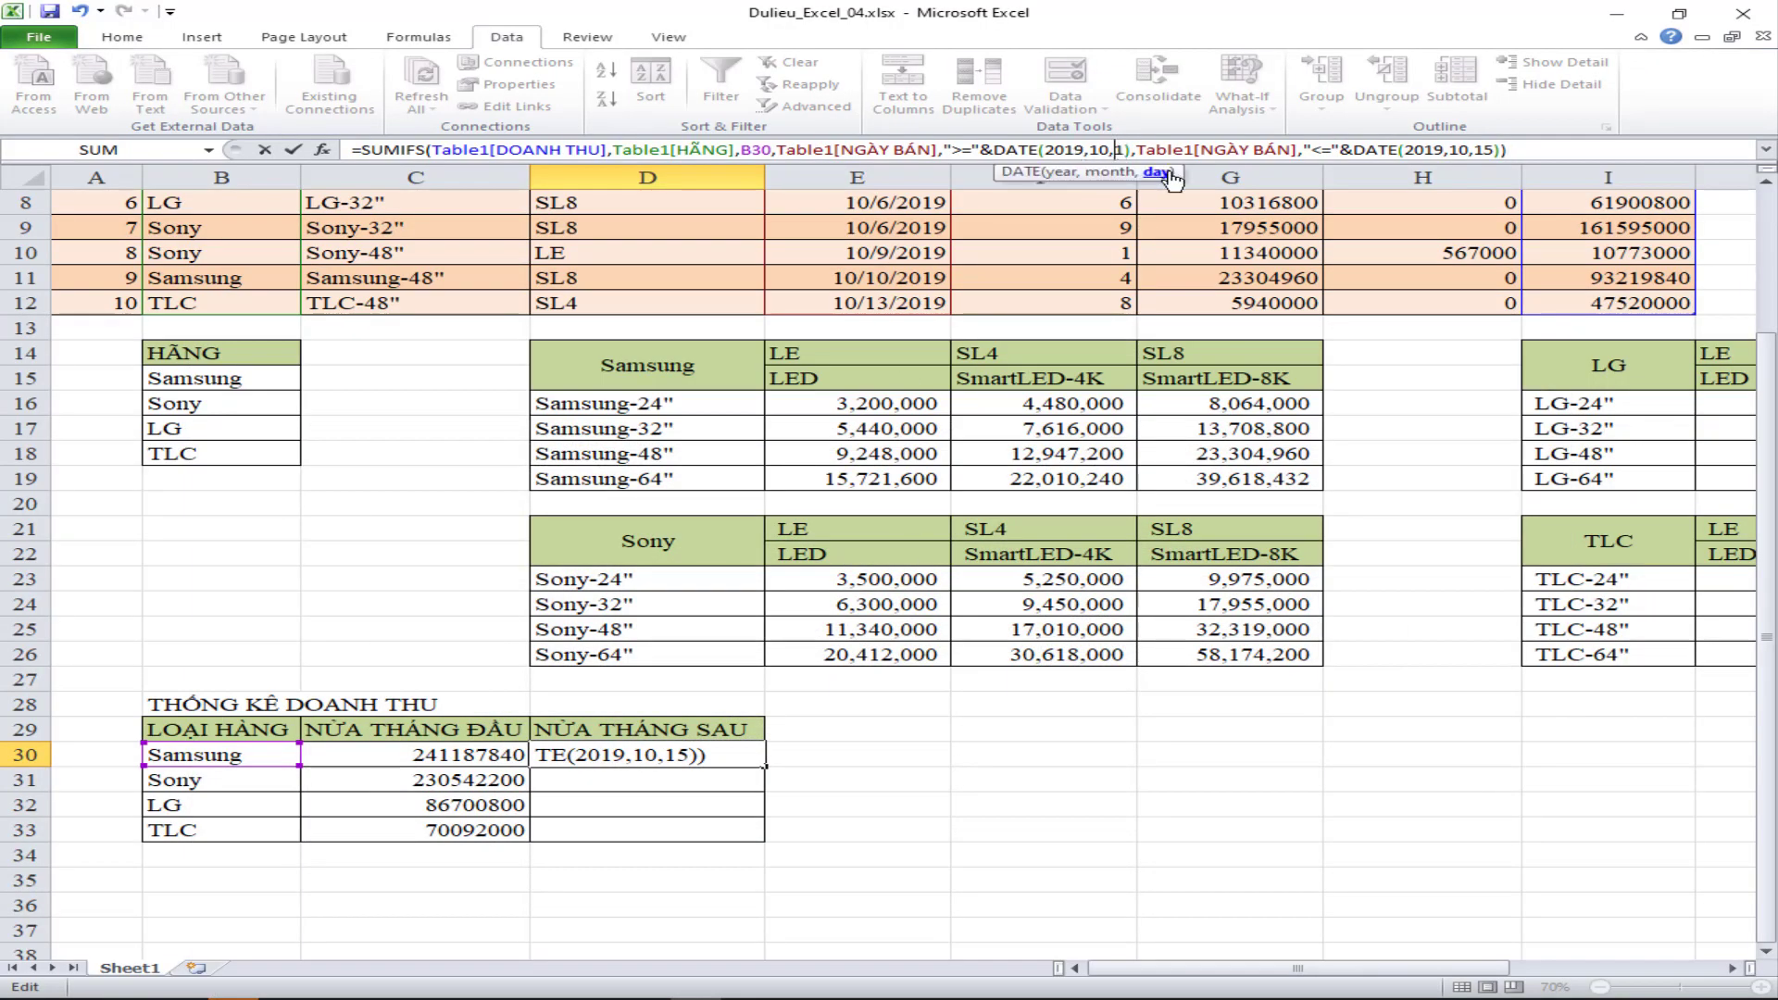
{"action": "type", "text": "6"}
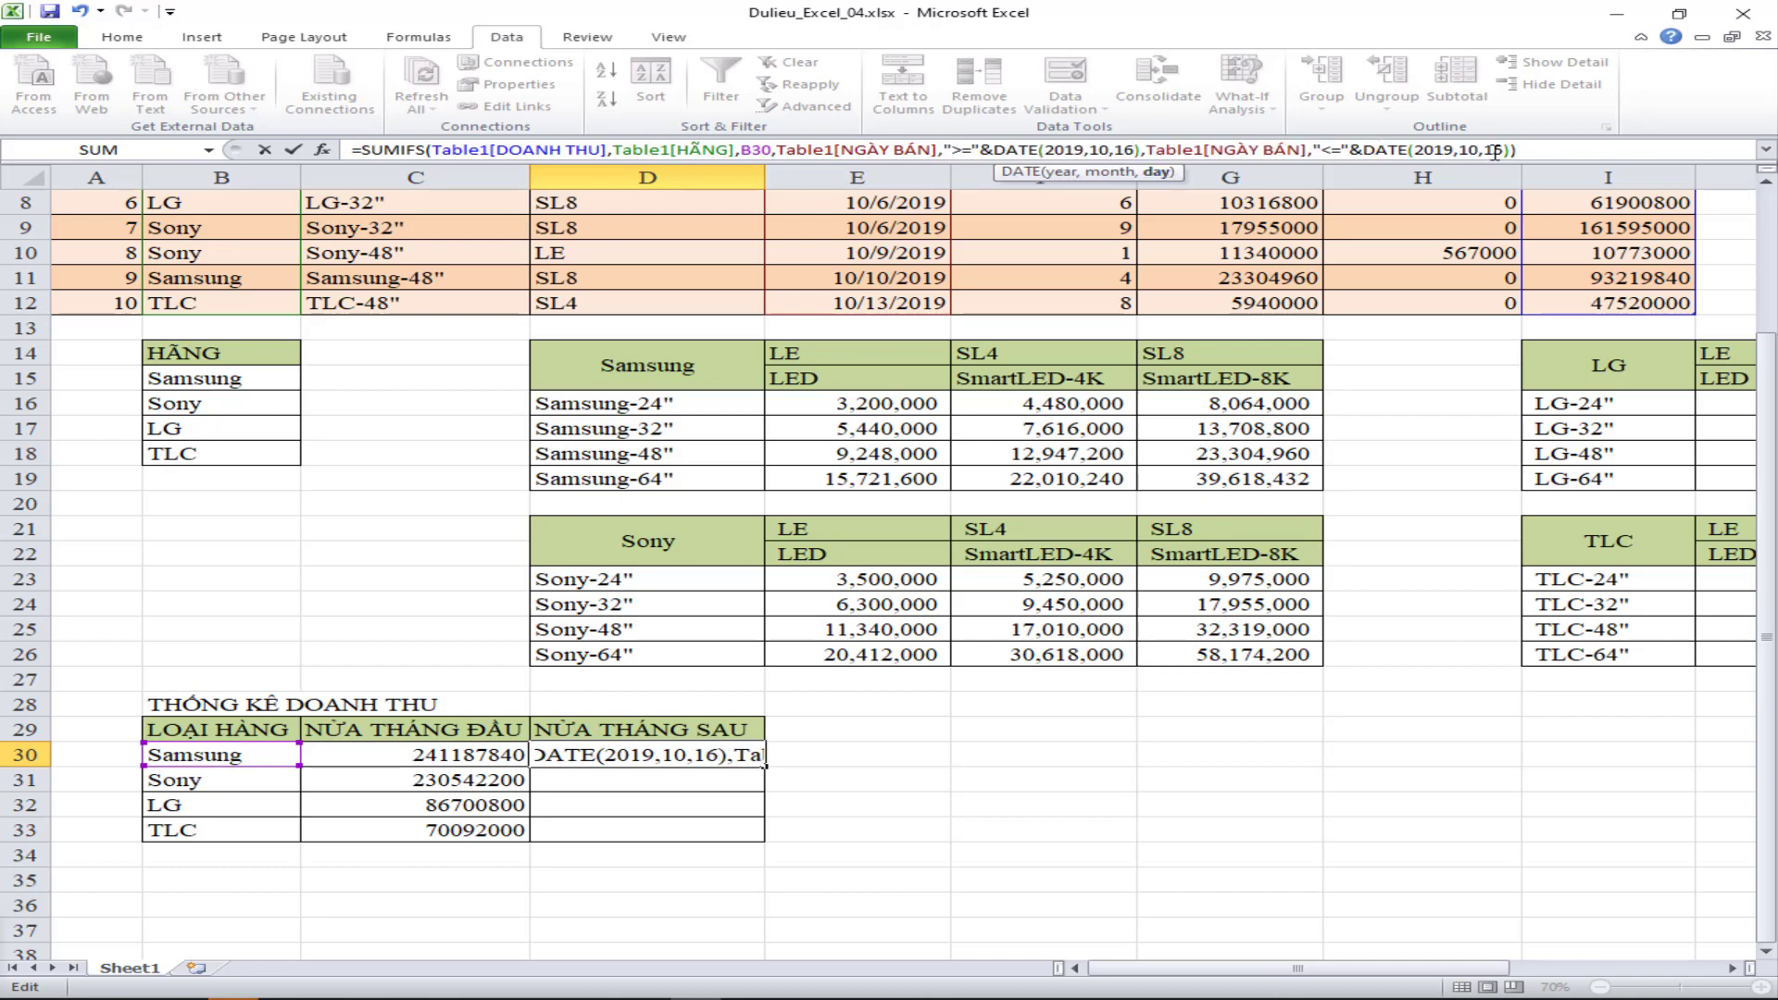
{"action": "double_click", "coordinate": [1495, 150]}
{"action": "type", "text": "31"}
{"action": "key", "text": "Return"}
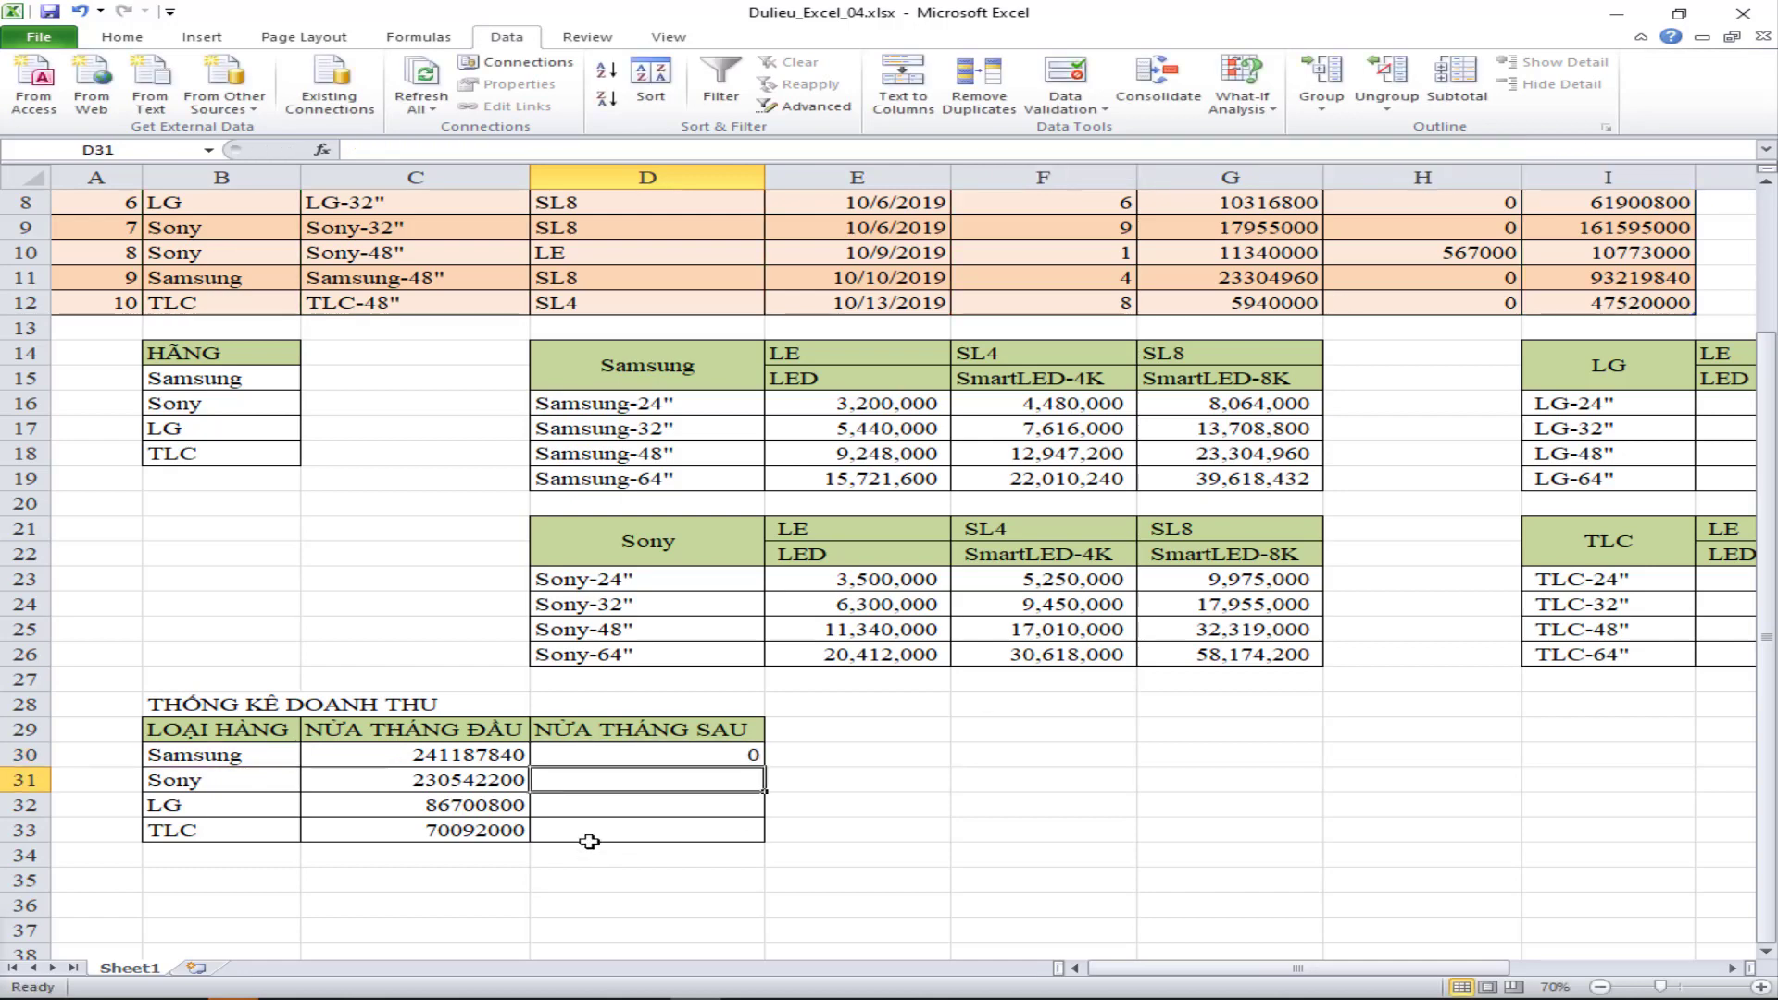
- Fill the second-half formula down to D33 for Sony, LG and TLC
{"action": "left_click", "coordinate": [604, 755]}
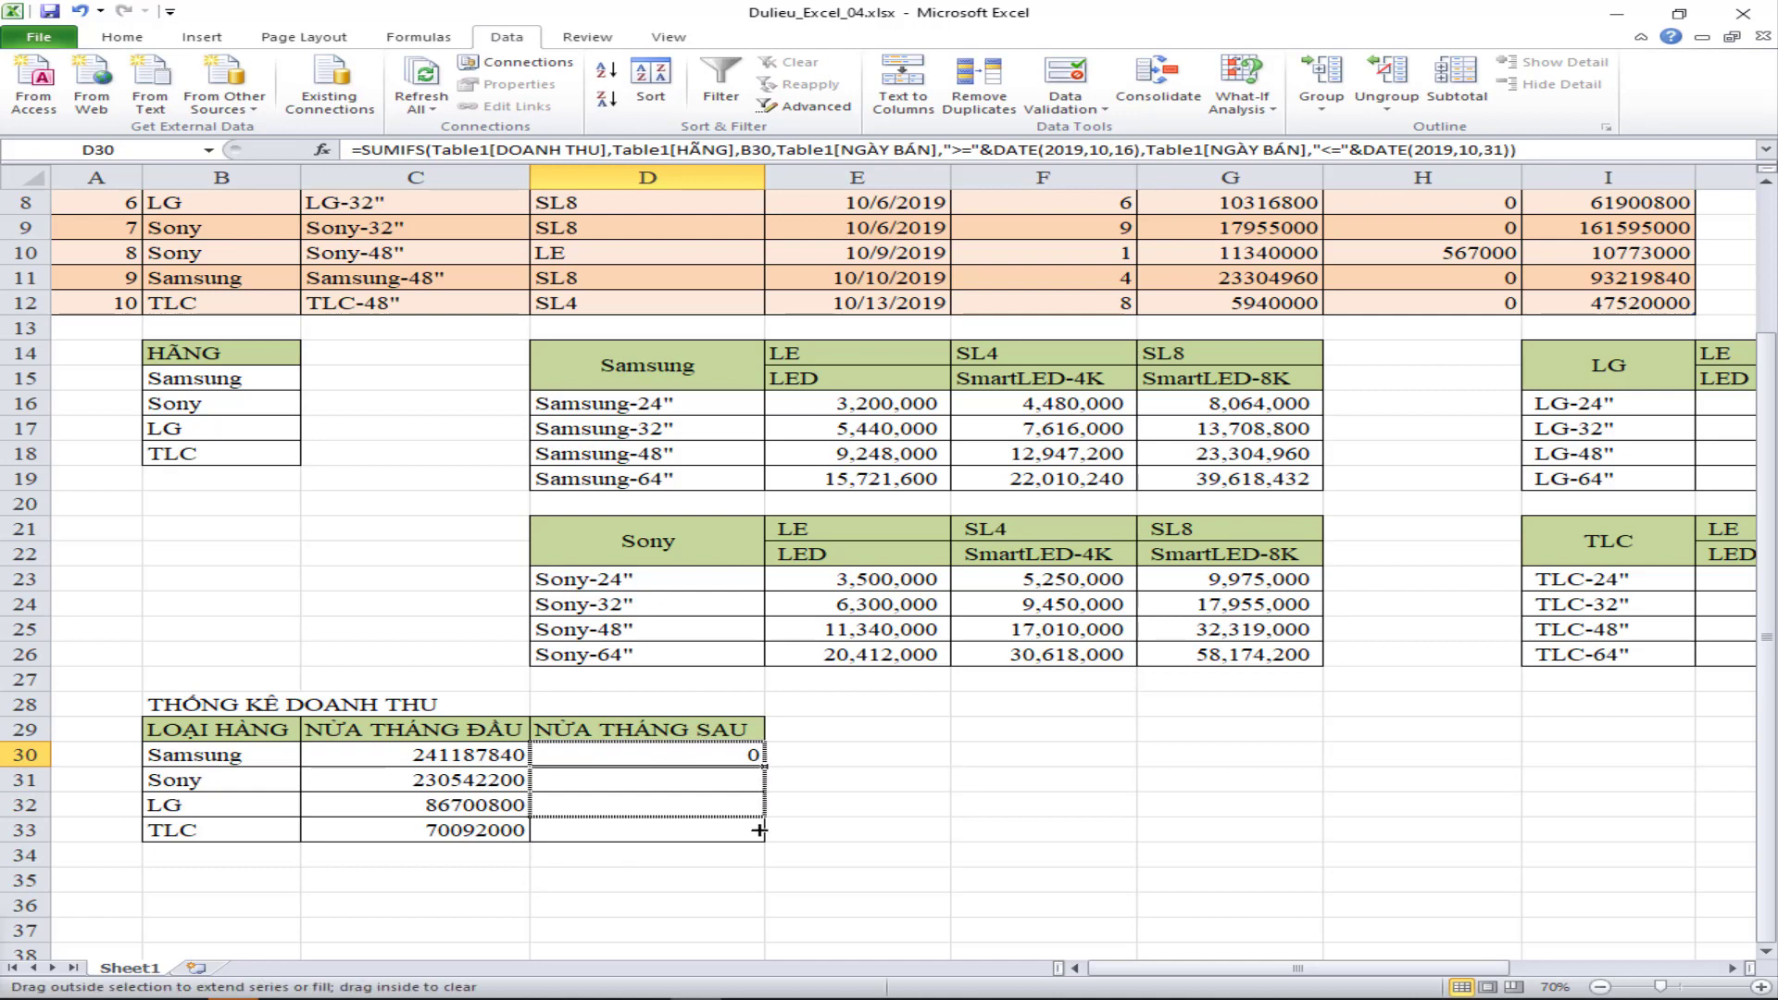
{"action": "left_click_drag", "start_coordinate": [765, 767], "coordinate": [765, 838]}
{"action": "left_click", "coordinate": [1073, 847]}
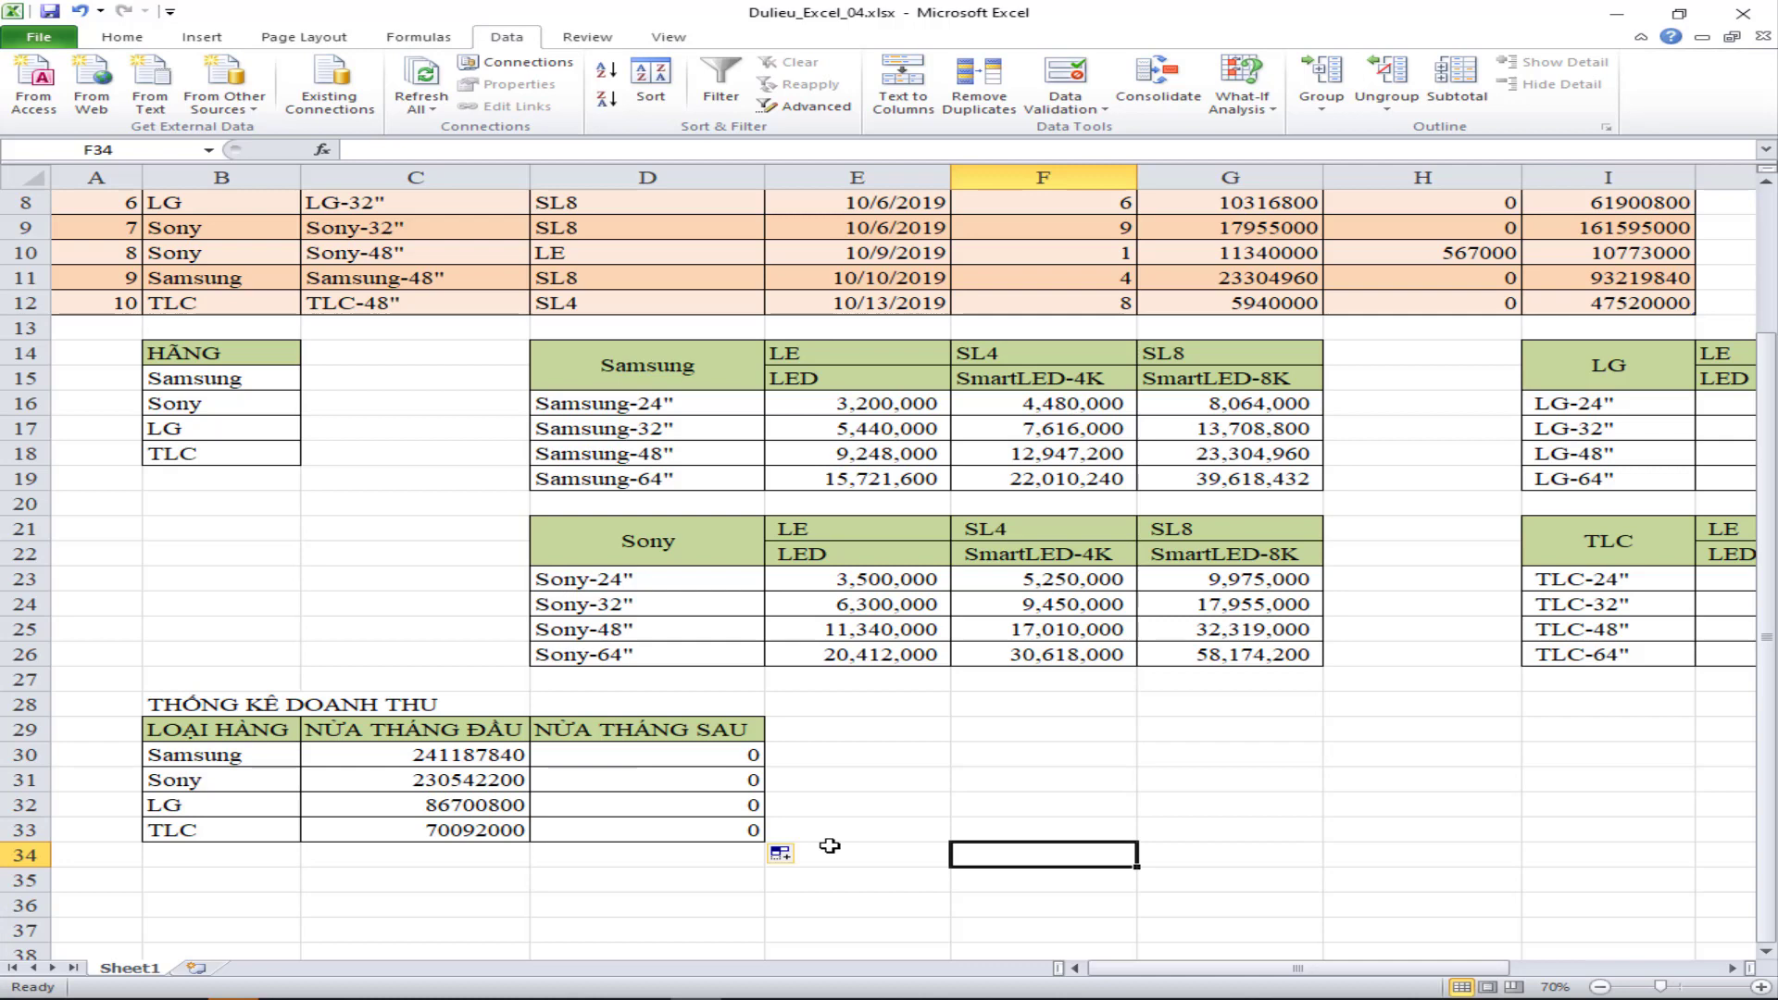
{"action": "left_click", "coordinate": [870, 720]}
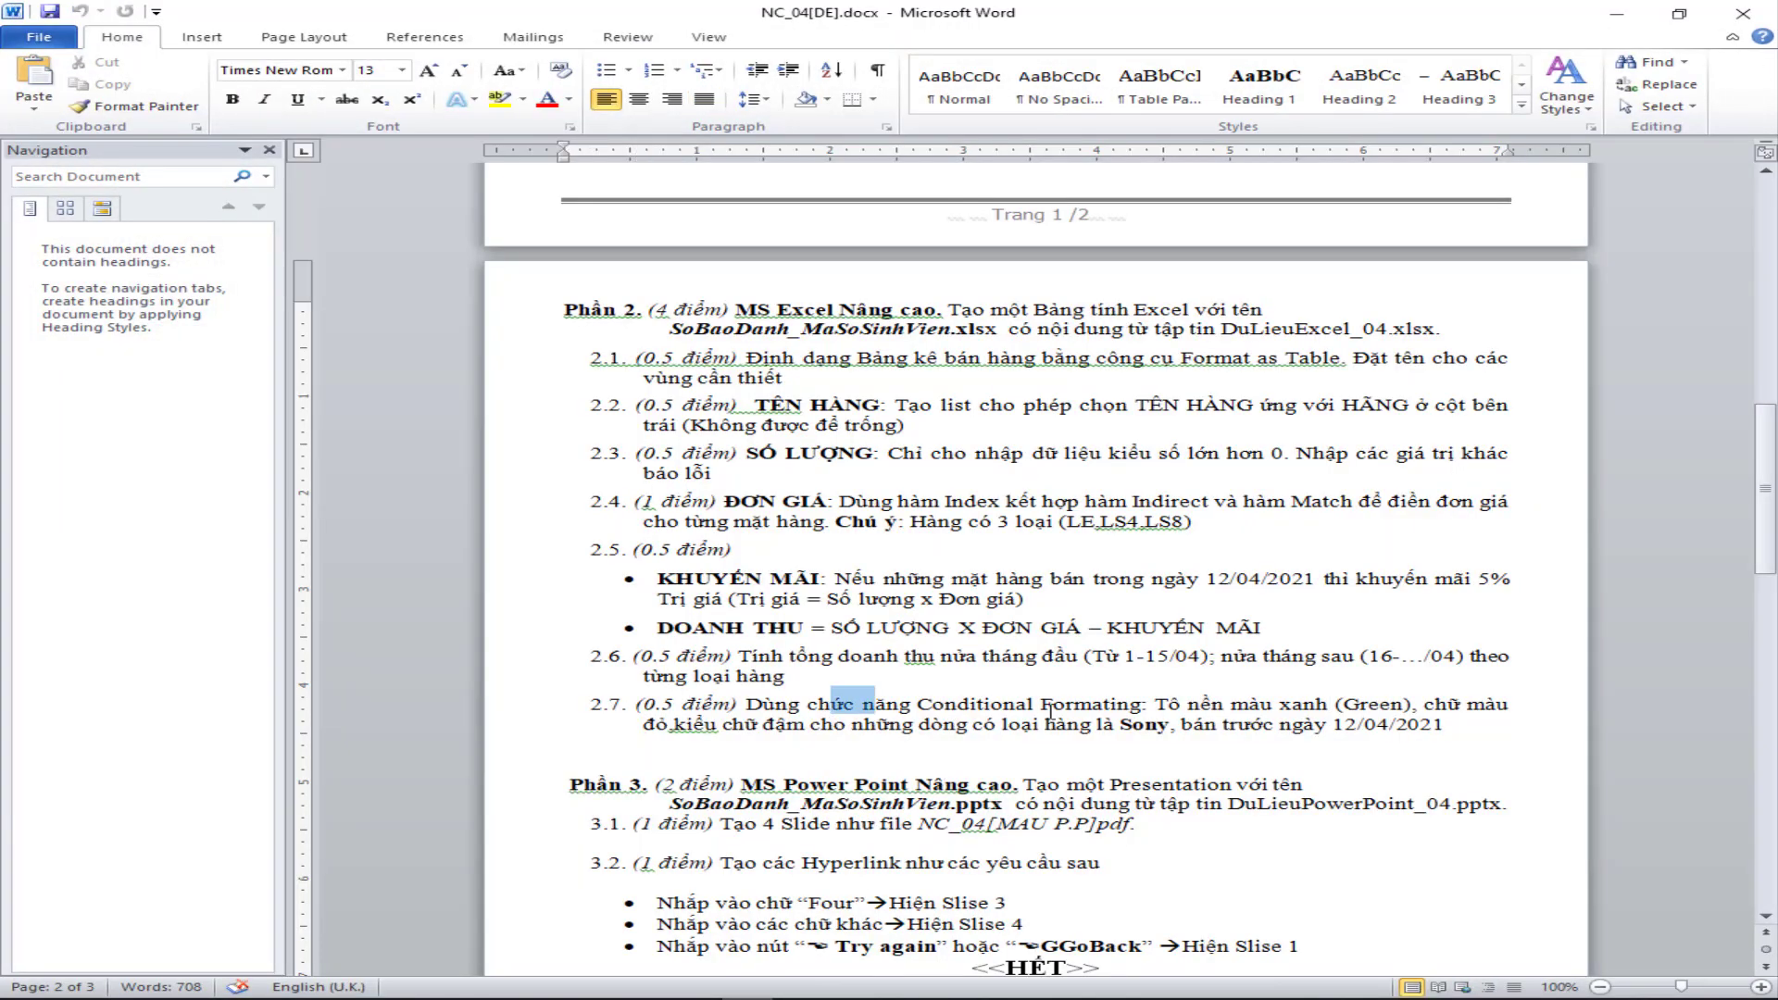
- Review task 2.7's conditional formatting requirement in the Word brief, then return to Excel
{"action": "left_click_drag", "start_coordinate": [808, 706], "coordinate": [1408, 734]}
{"action": "left_click", "coordinate": [1142, 741]}
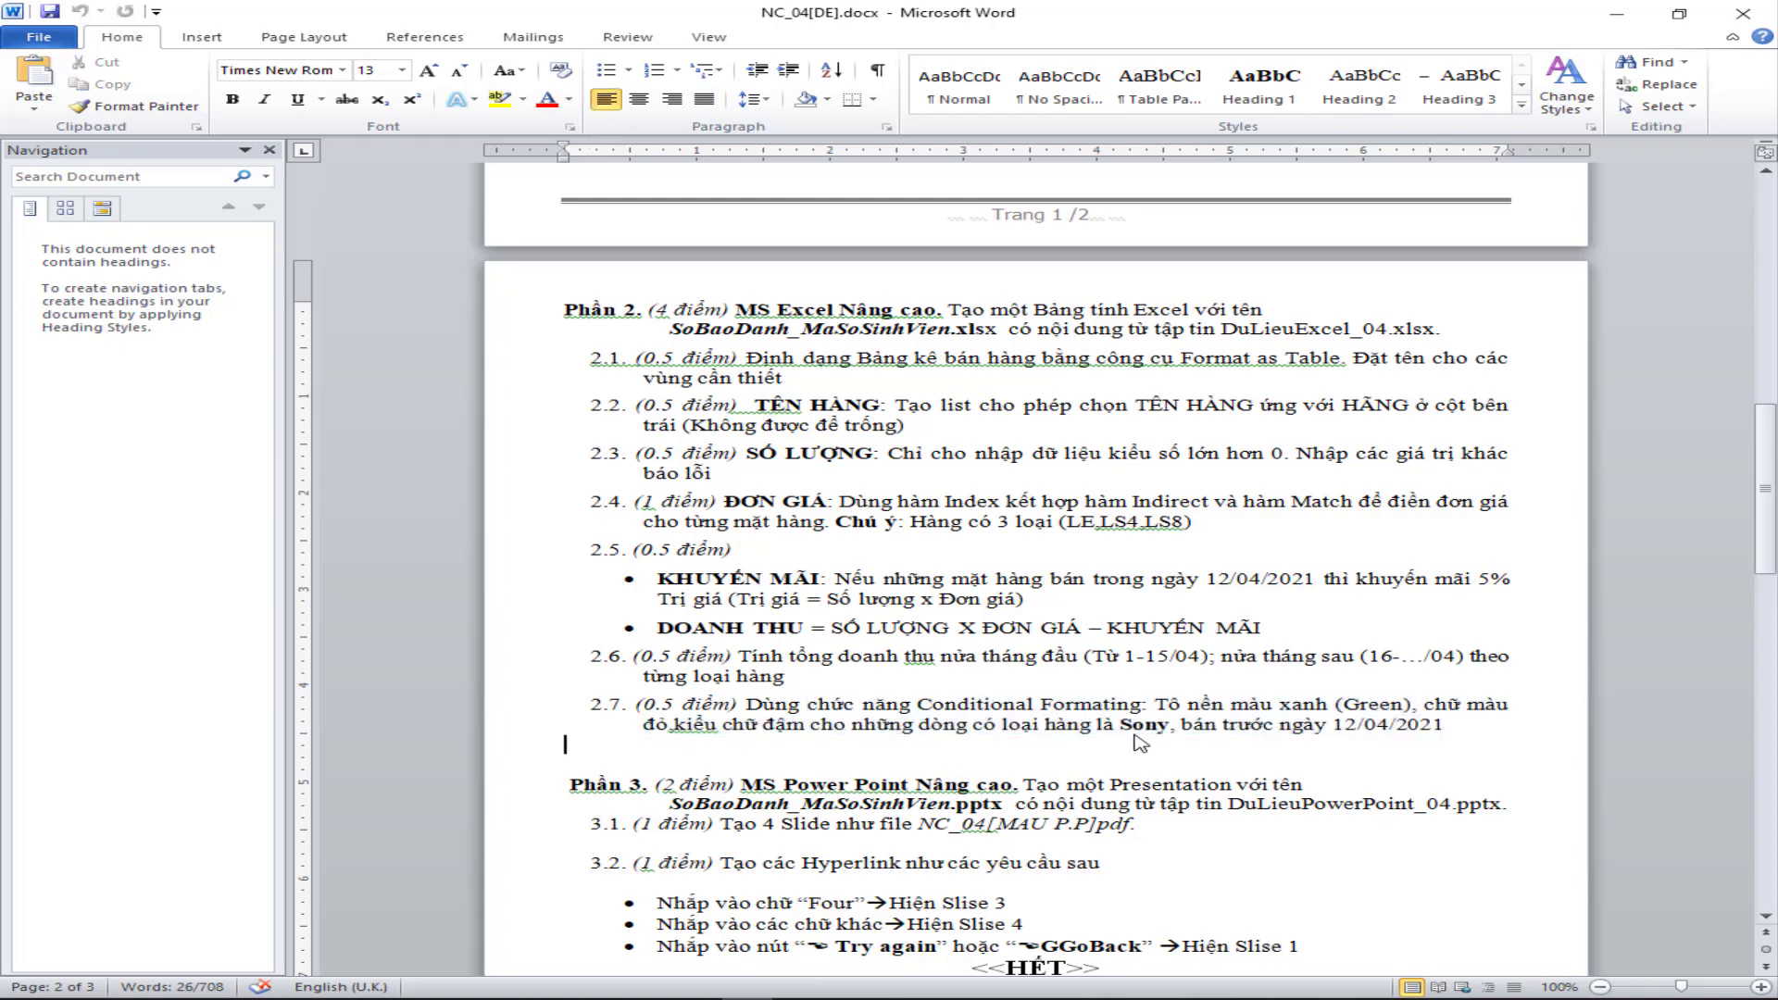
{"action": "left_click", "coordinate": [675, 760]}
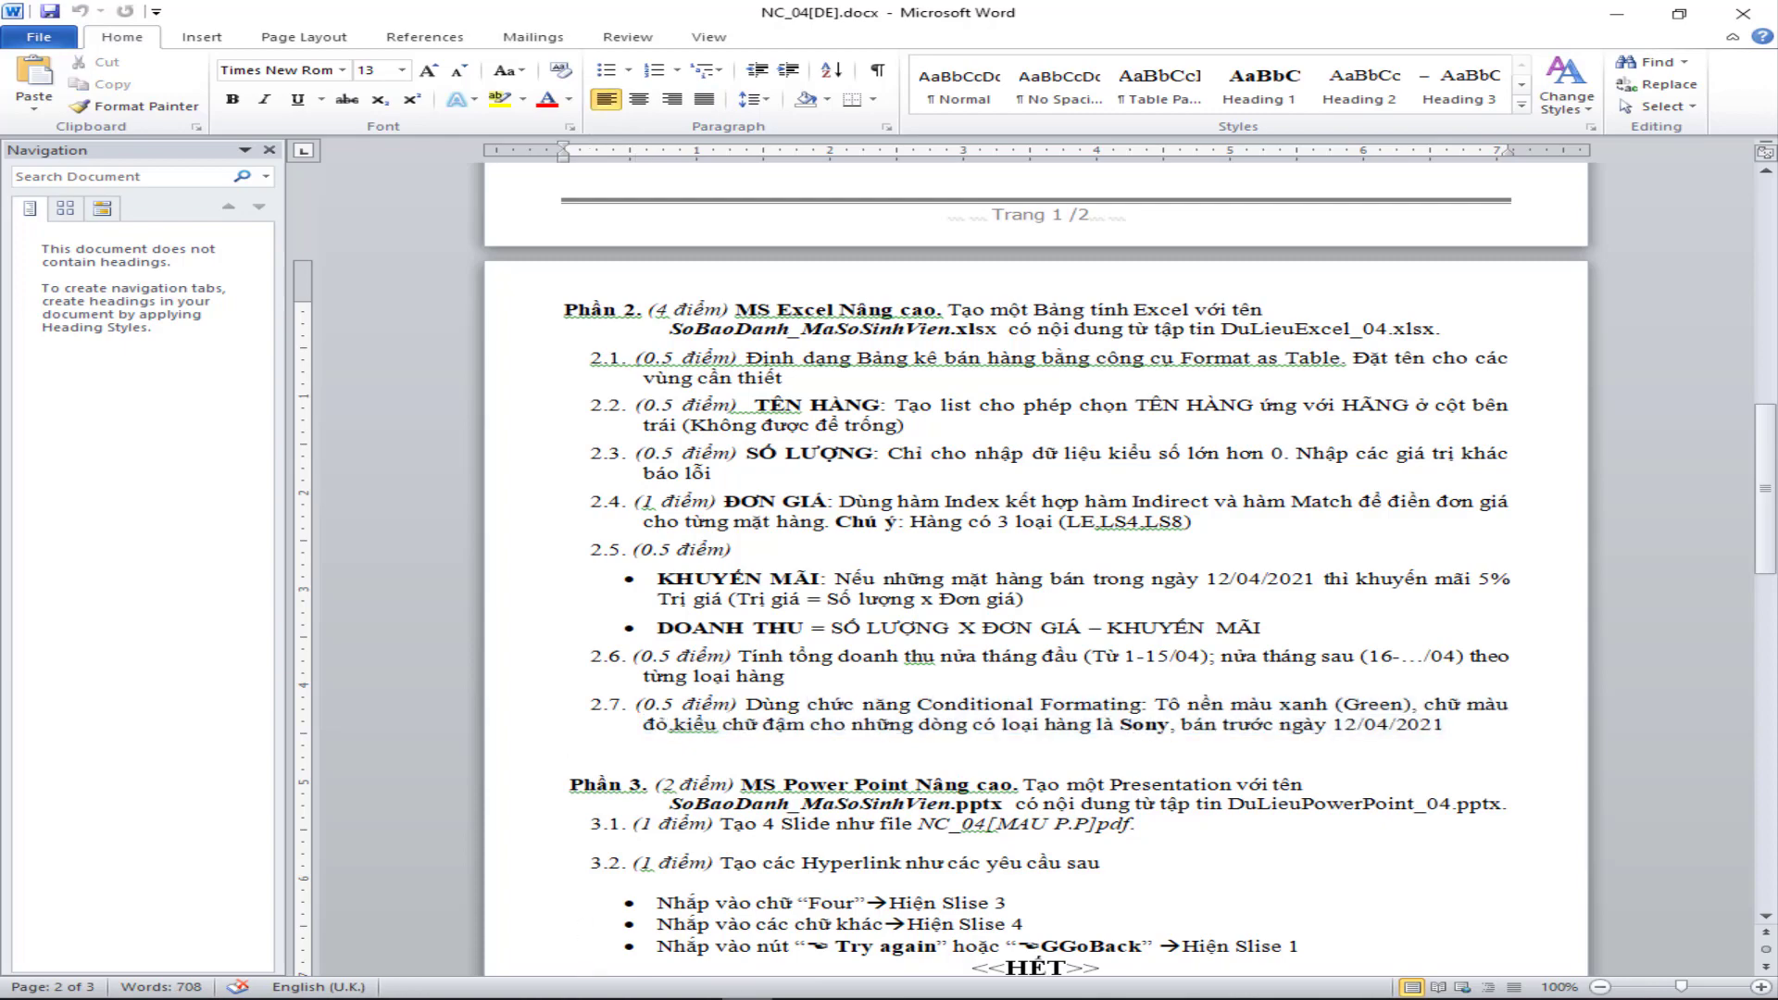
{"action": "key", "text": "alt+Tab"}
{"action": "scroll", "coordinate": [529, 504], "scroll_direction": "up", "scroll_amount": 3}
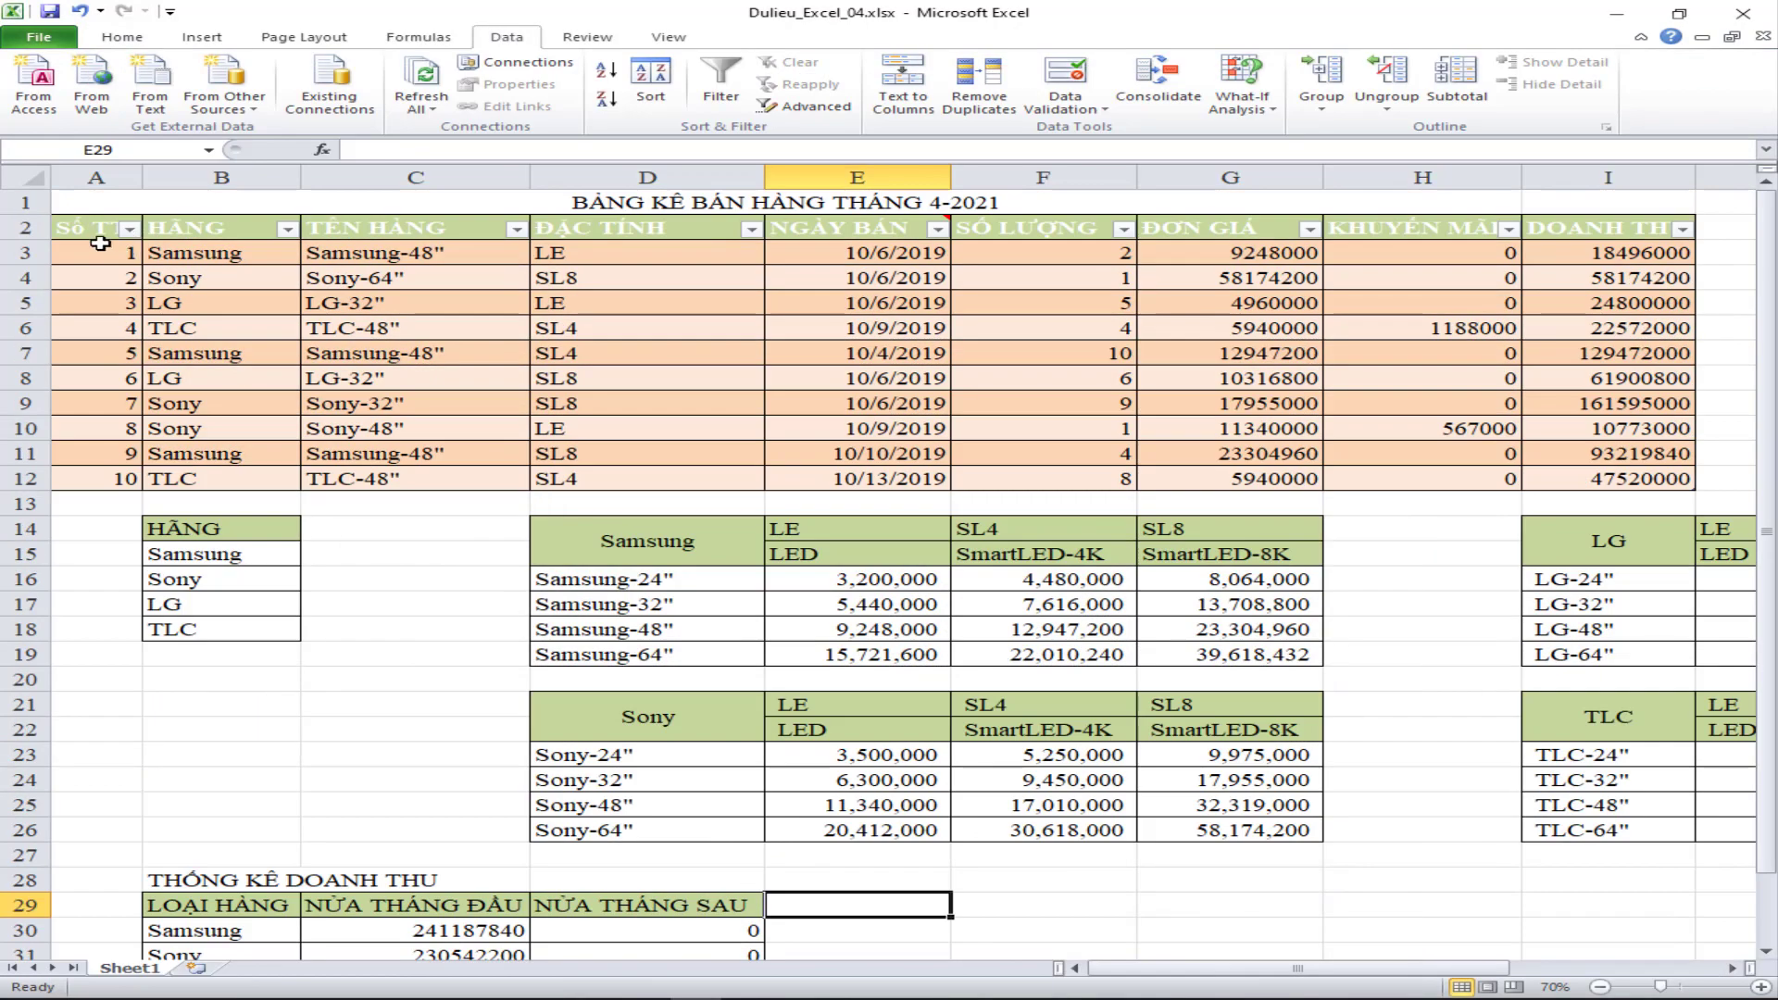
- Select A3:I12 and start a Conditional Formatting New Rule of the 'use a formula' type
{"action": "left_click_drag", "start_coordinate": [100, 244], "coordinate": [1686, 478]}
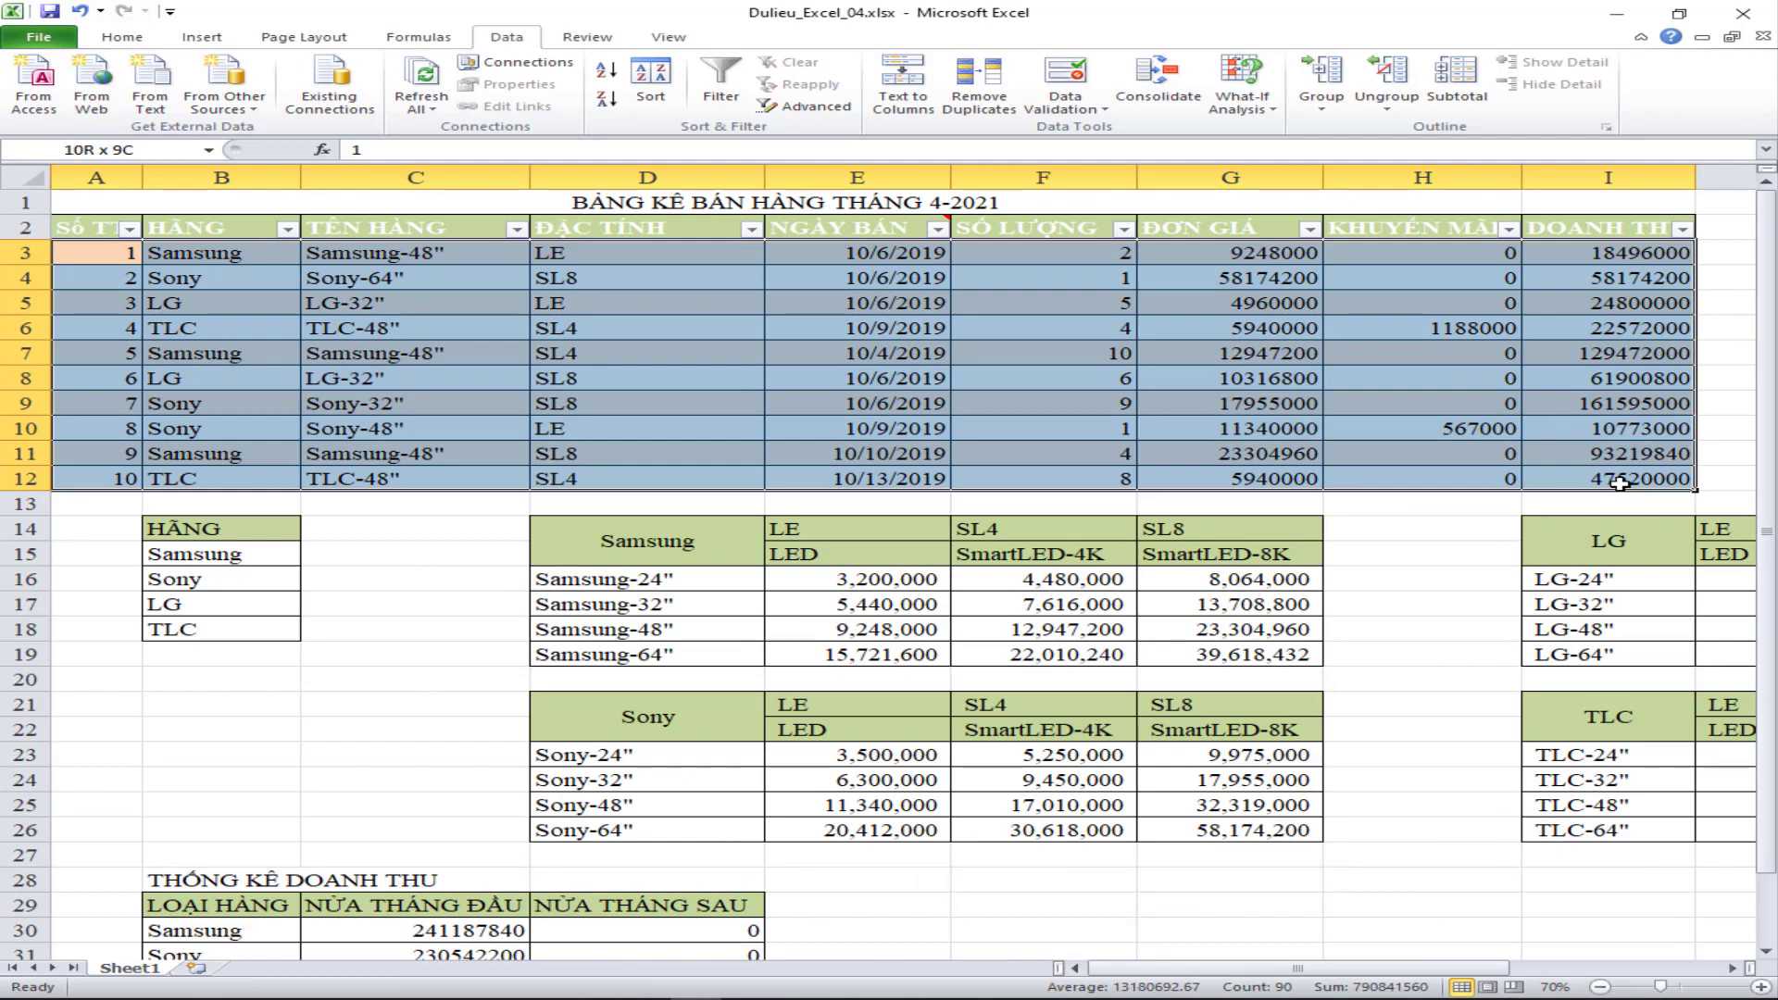
{"action": "left_click", "coordinate": [122, 37]}
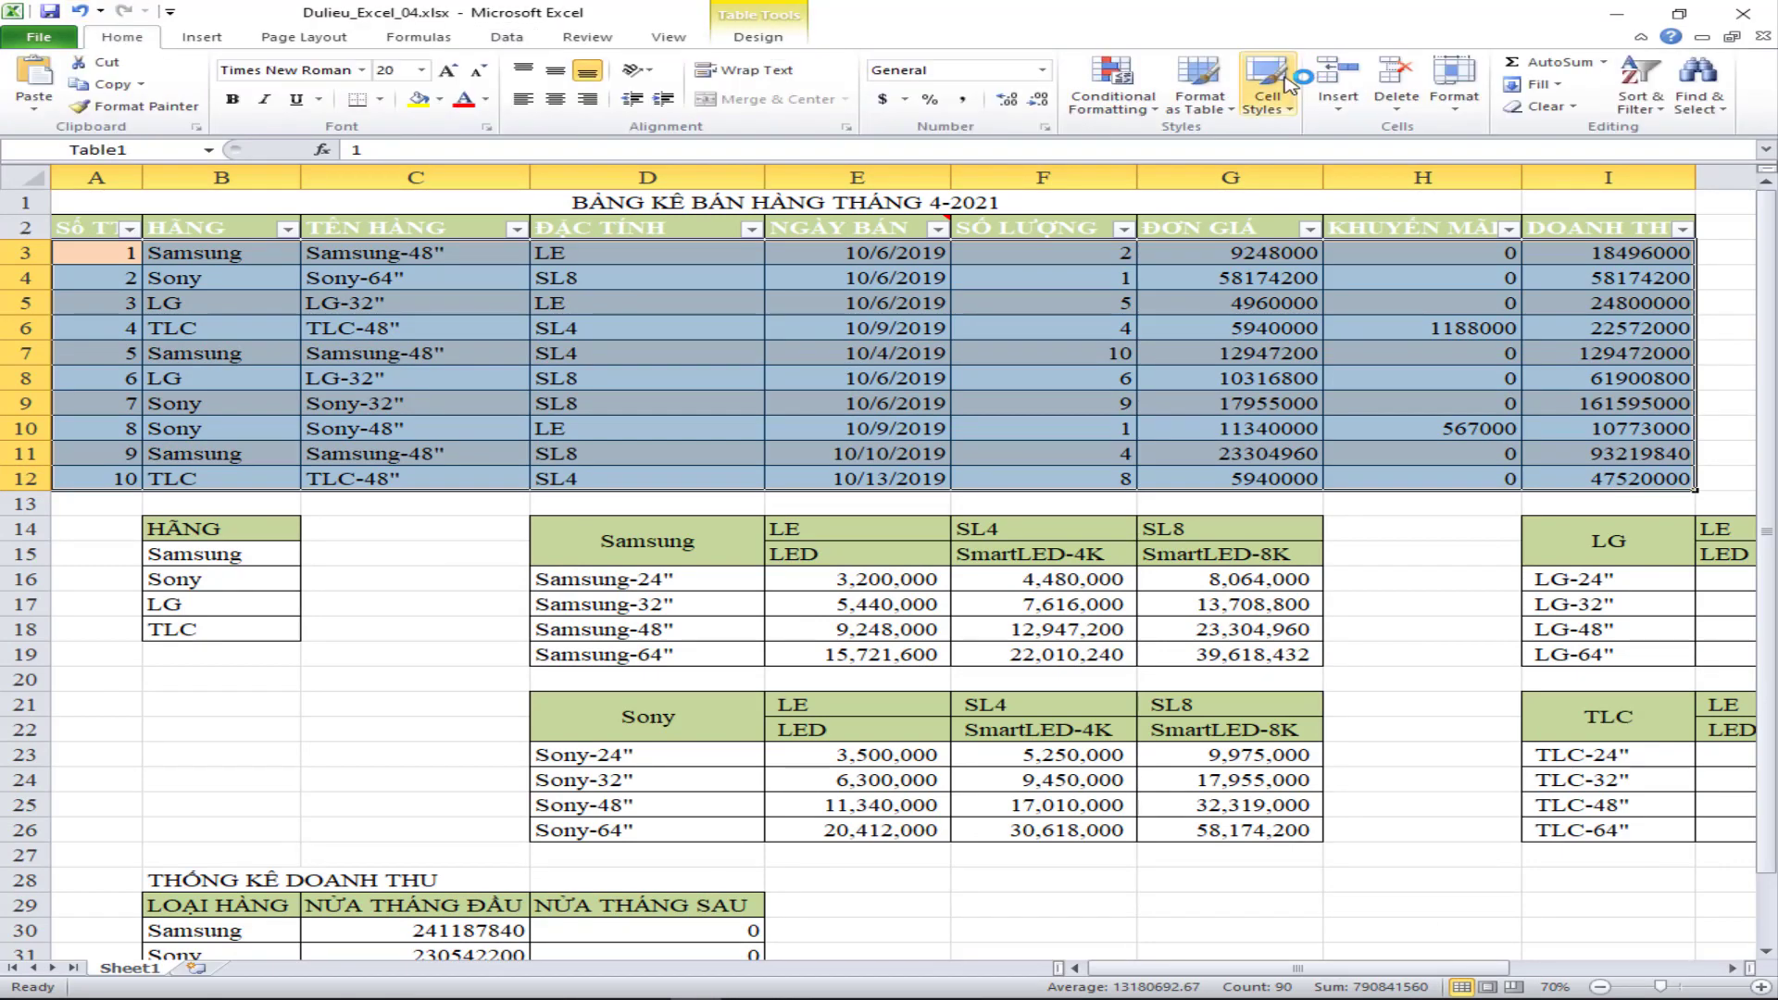
{"action": "left_click", "coordinate": [1124, 124]}
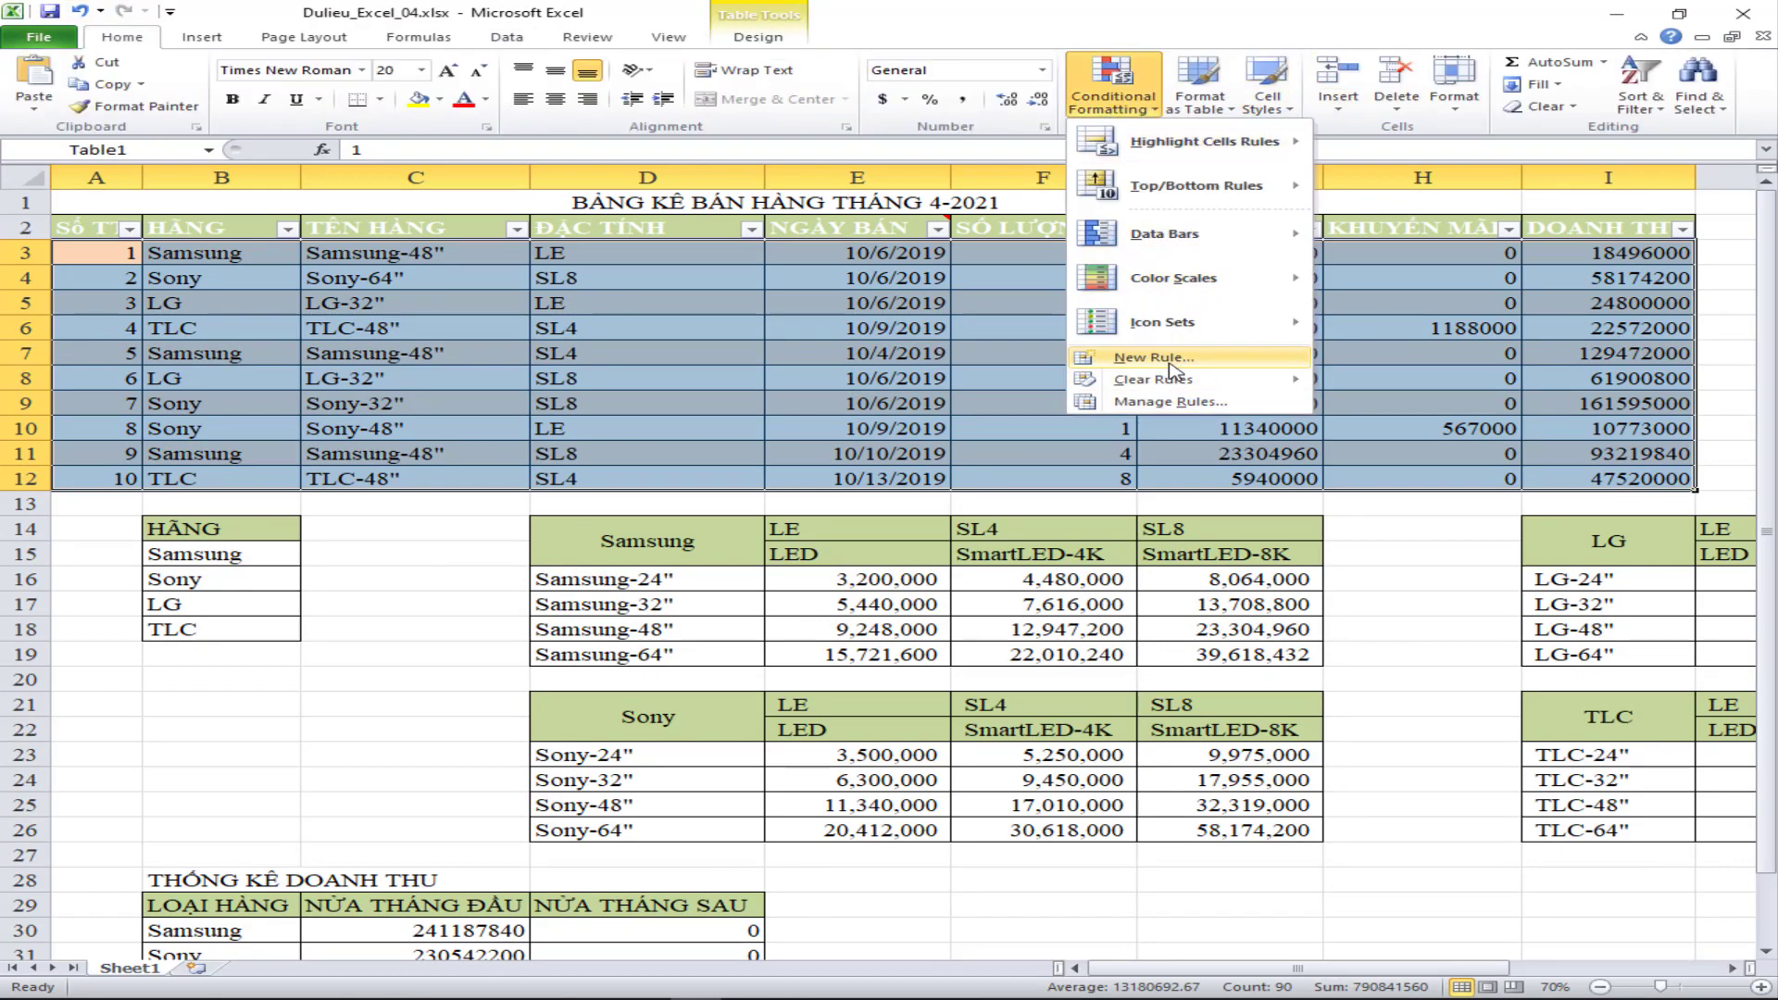
{"action": "left_click", "coordinate": [1201, 352]}
{"action": "left_click", "coordinate": [845, 621]}
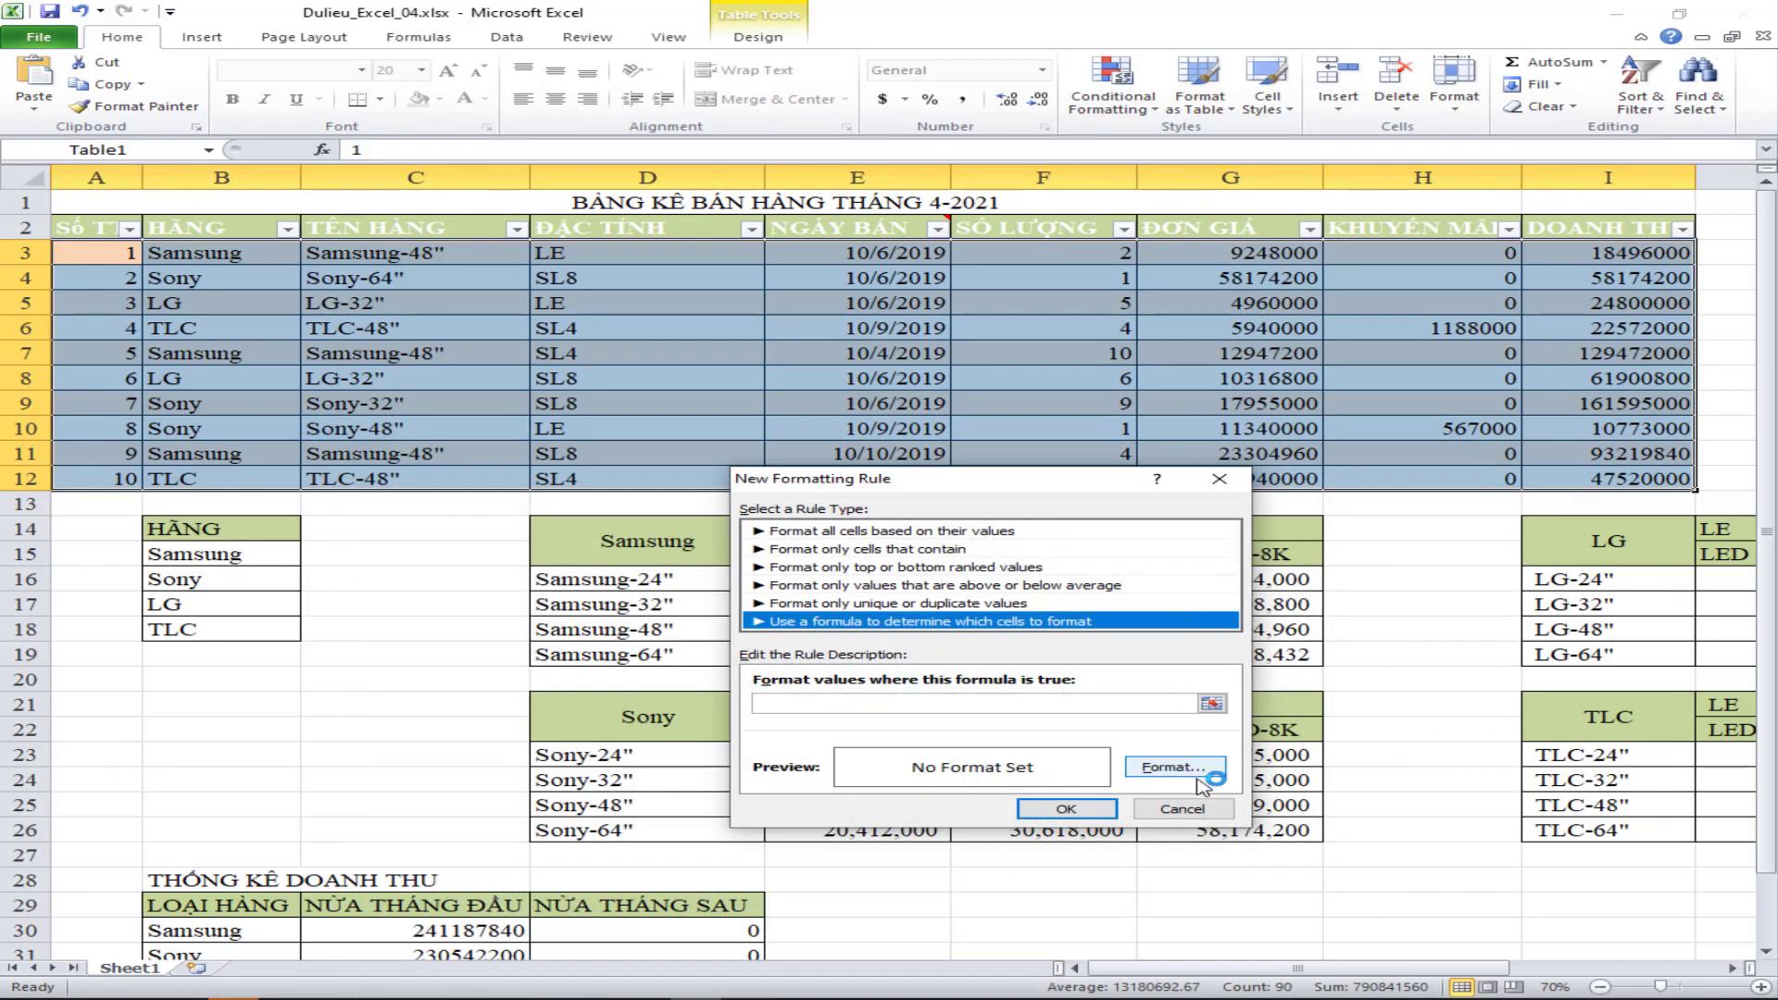
- Give the rule red font on green fill, then check the 12/04/2021 cutoff in Word
{"action": "left_click", "coordinate": [1175, 767]}
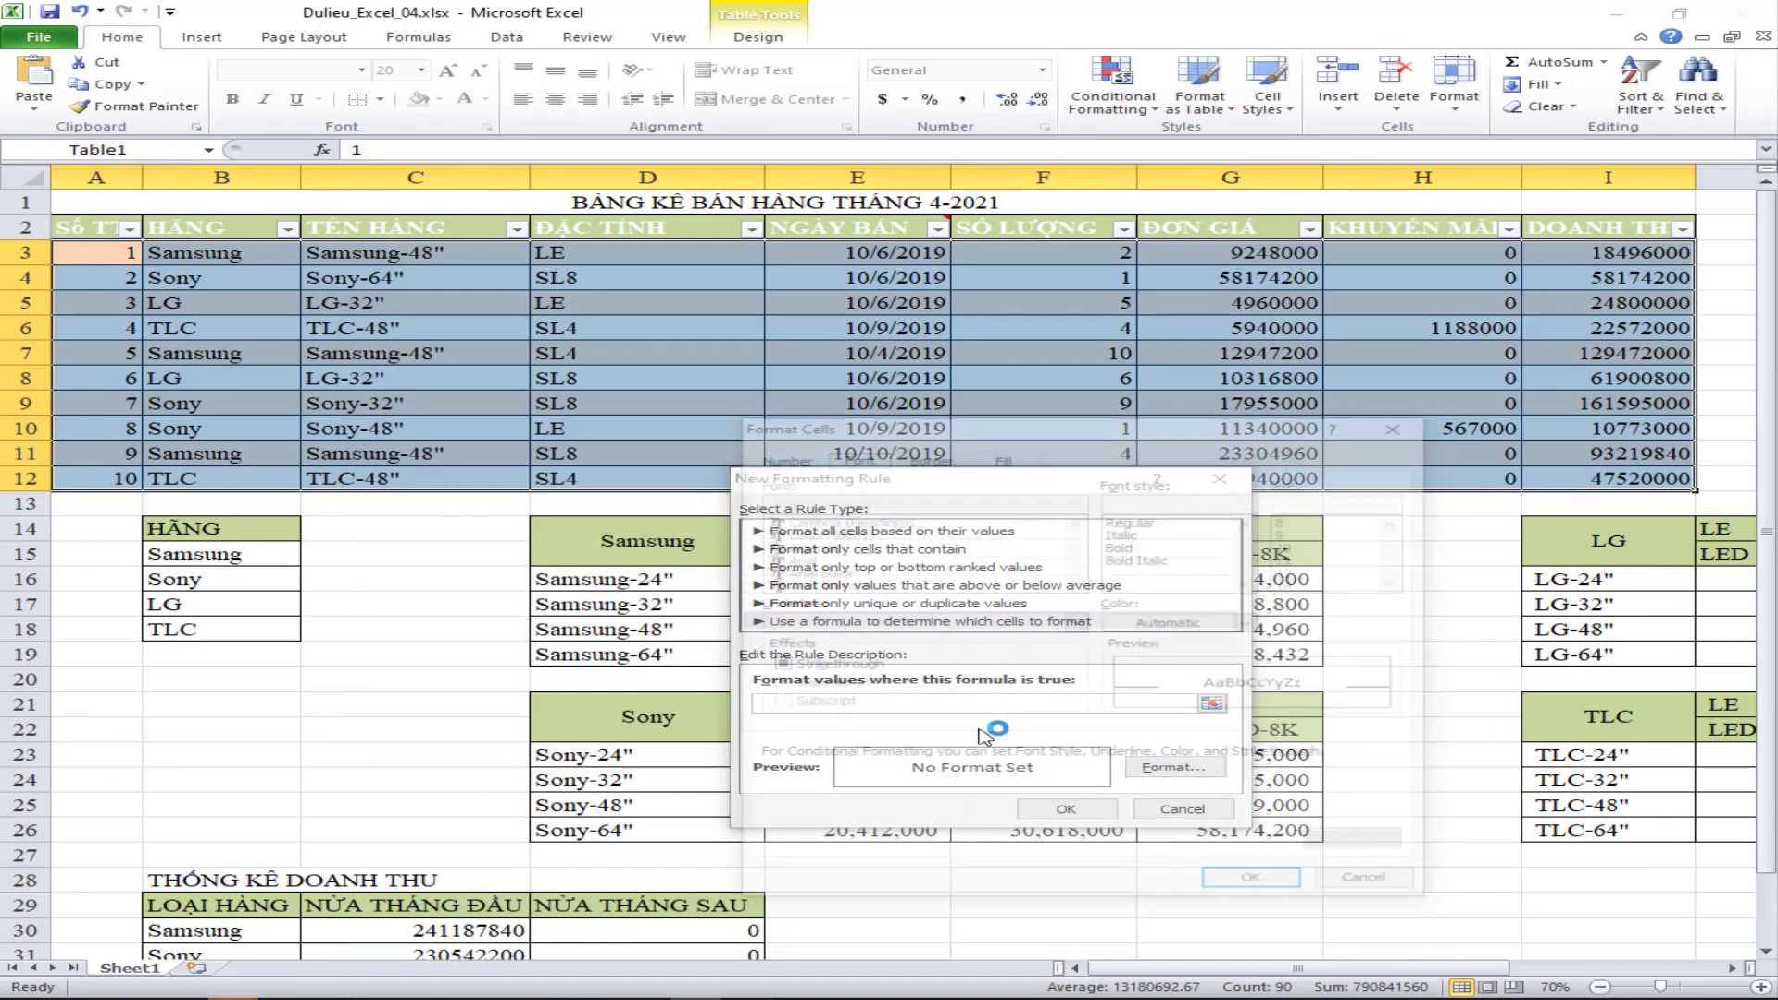
{"action": "left_click", "coordinate": [1251, 622]}
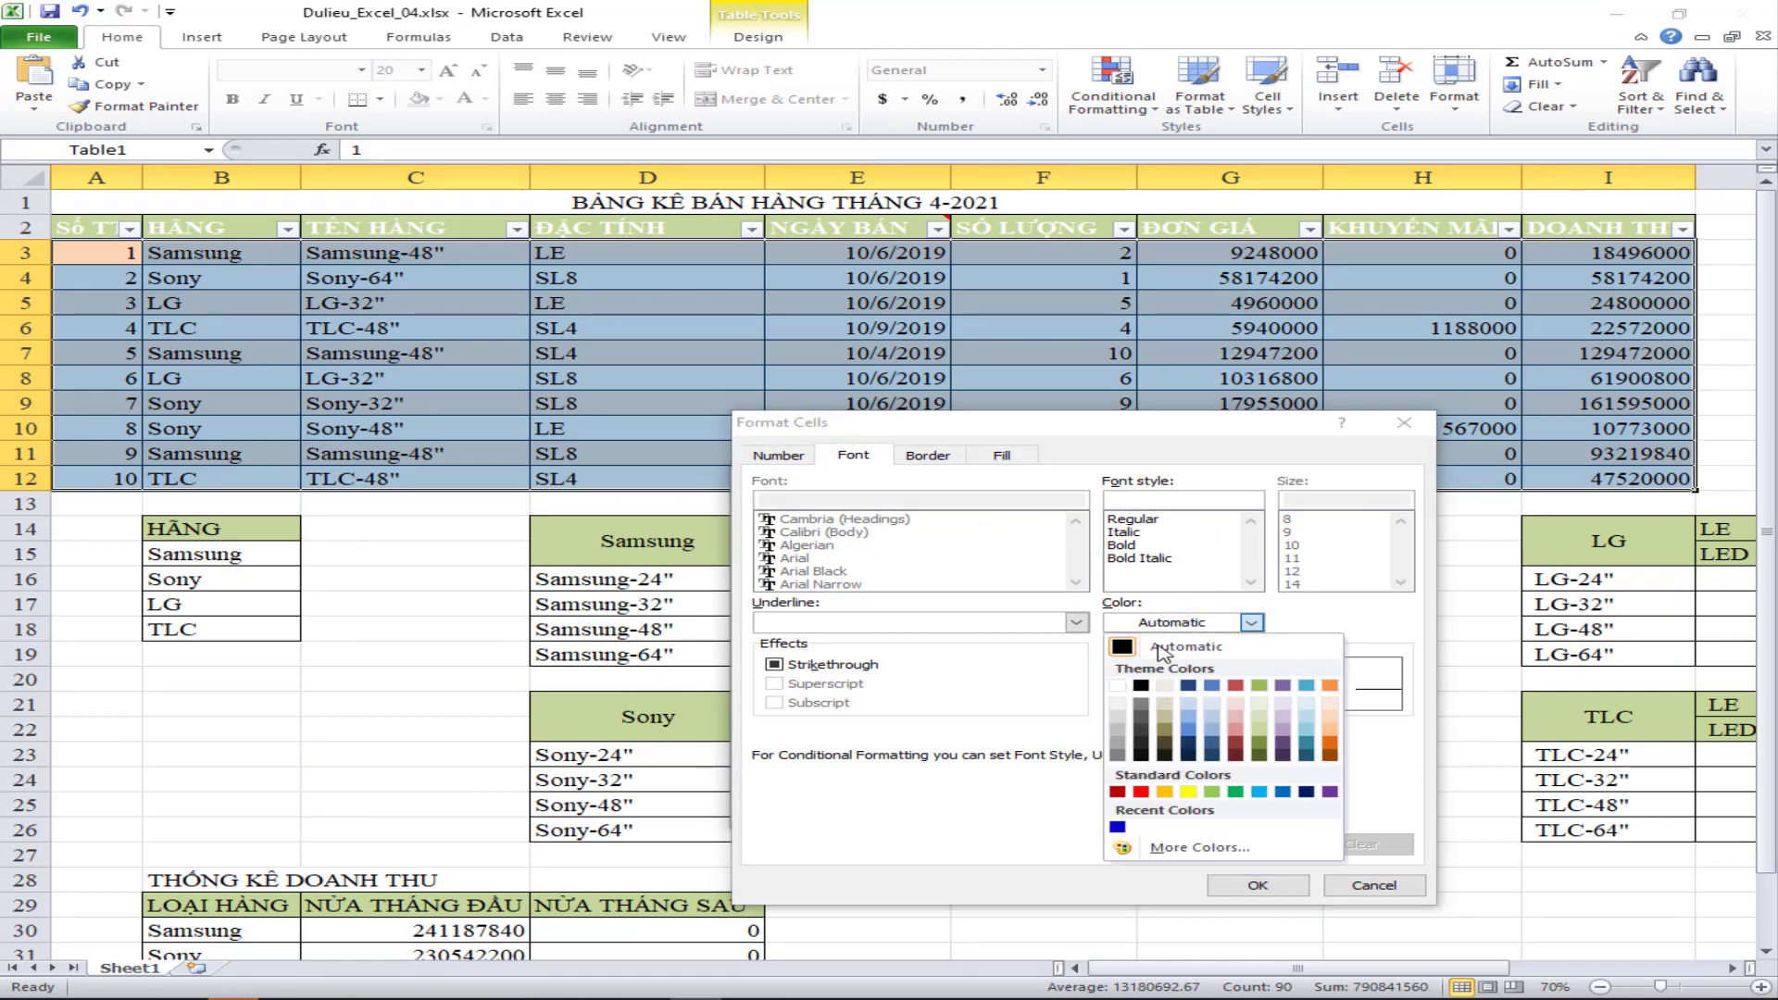
{"action": "left_click", "coordinate": [1141, 793]}
{"action": "left_click", "coordinate": [1003, 454]}
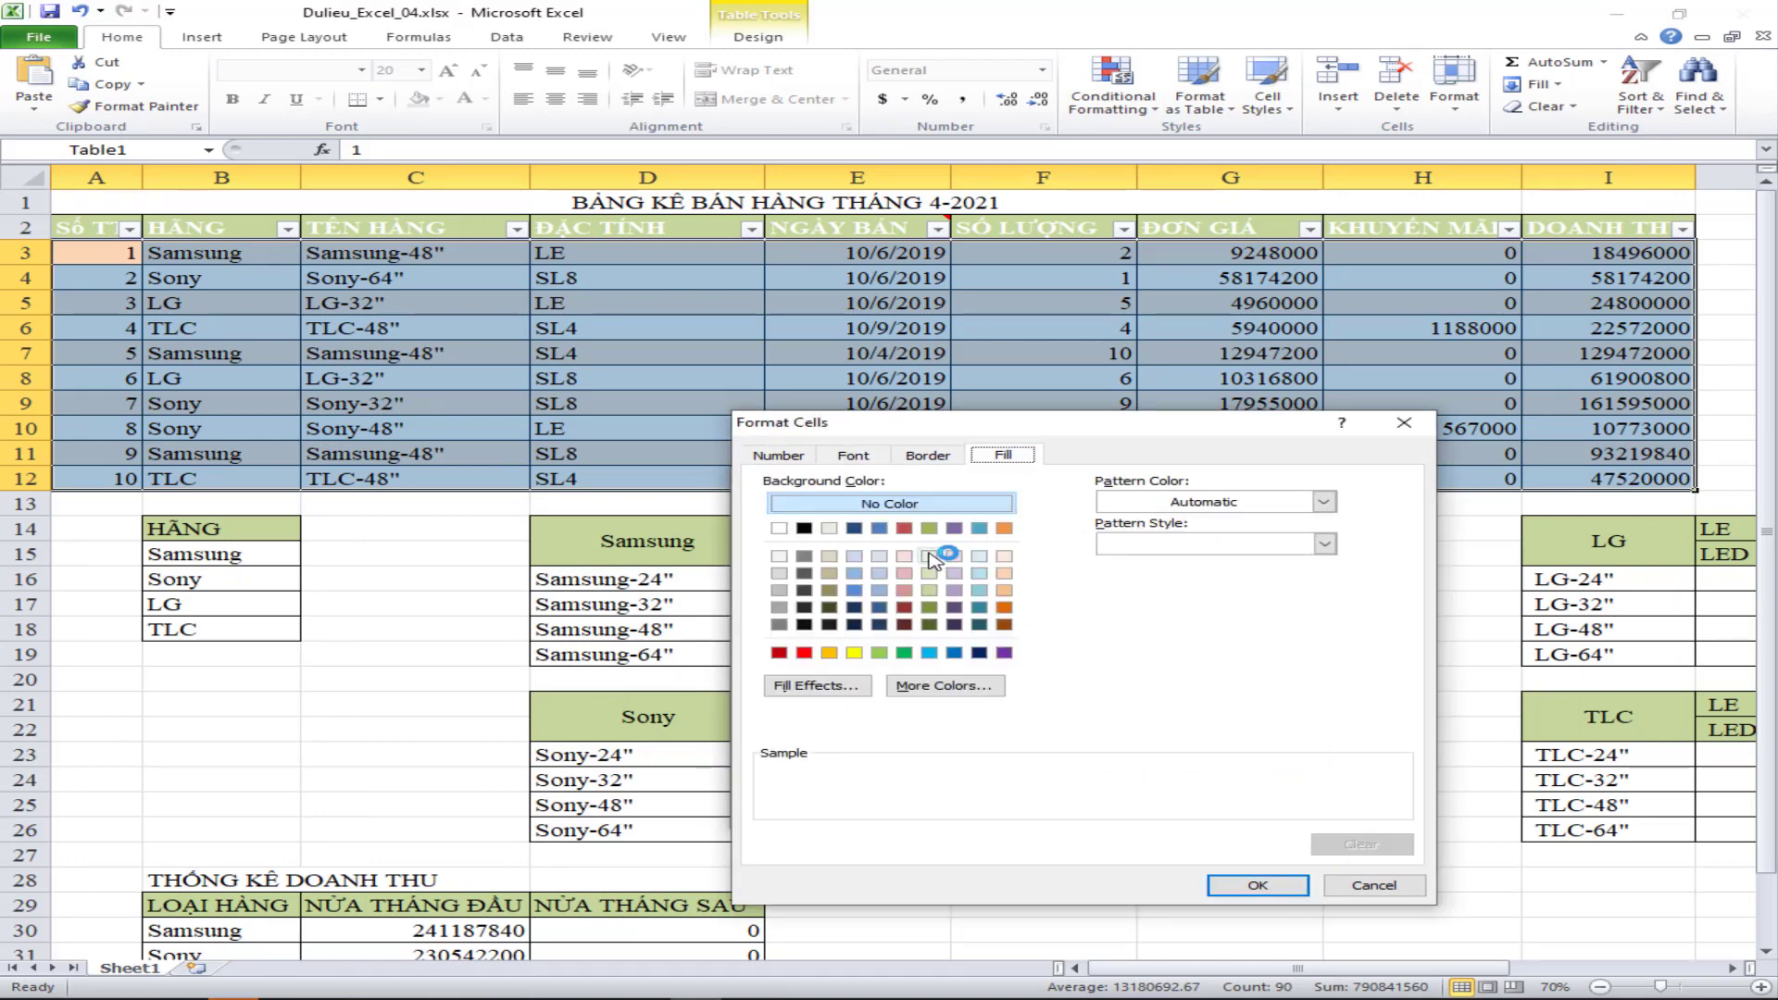
{"action": "left_click", "coordinate": [904, 653]}
{"action": "left_click", "coordinate": [1257, 885]}
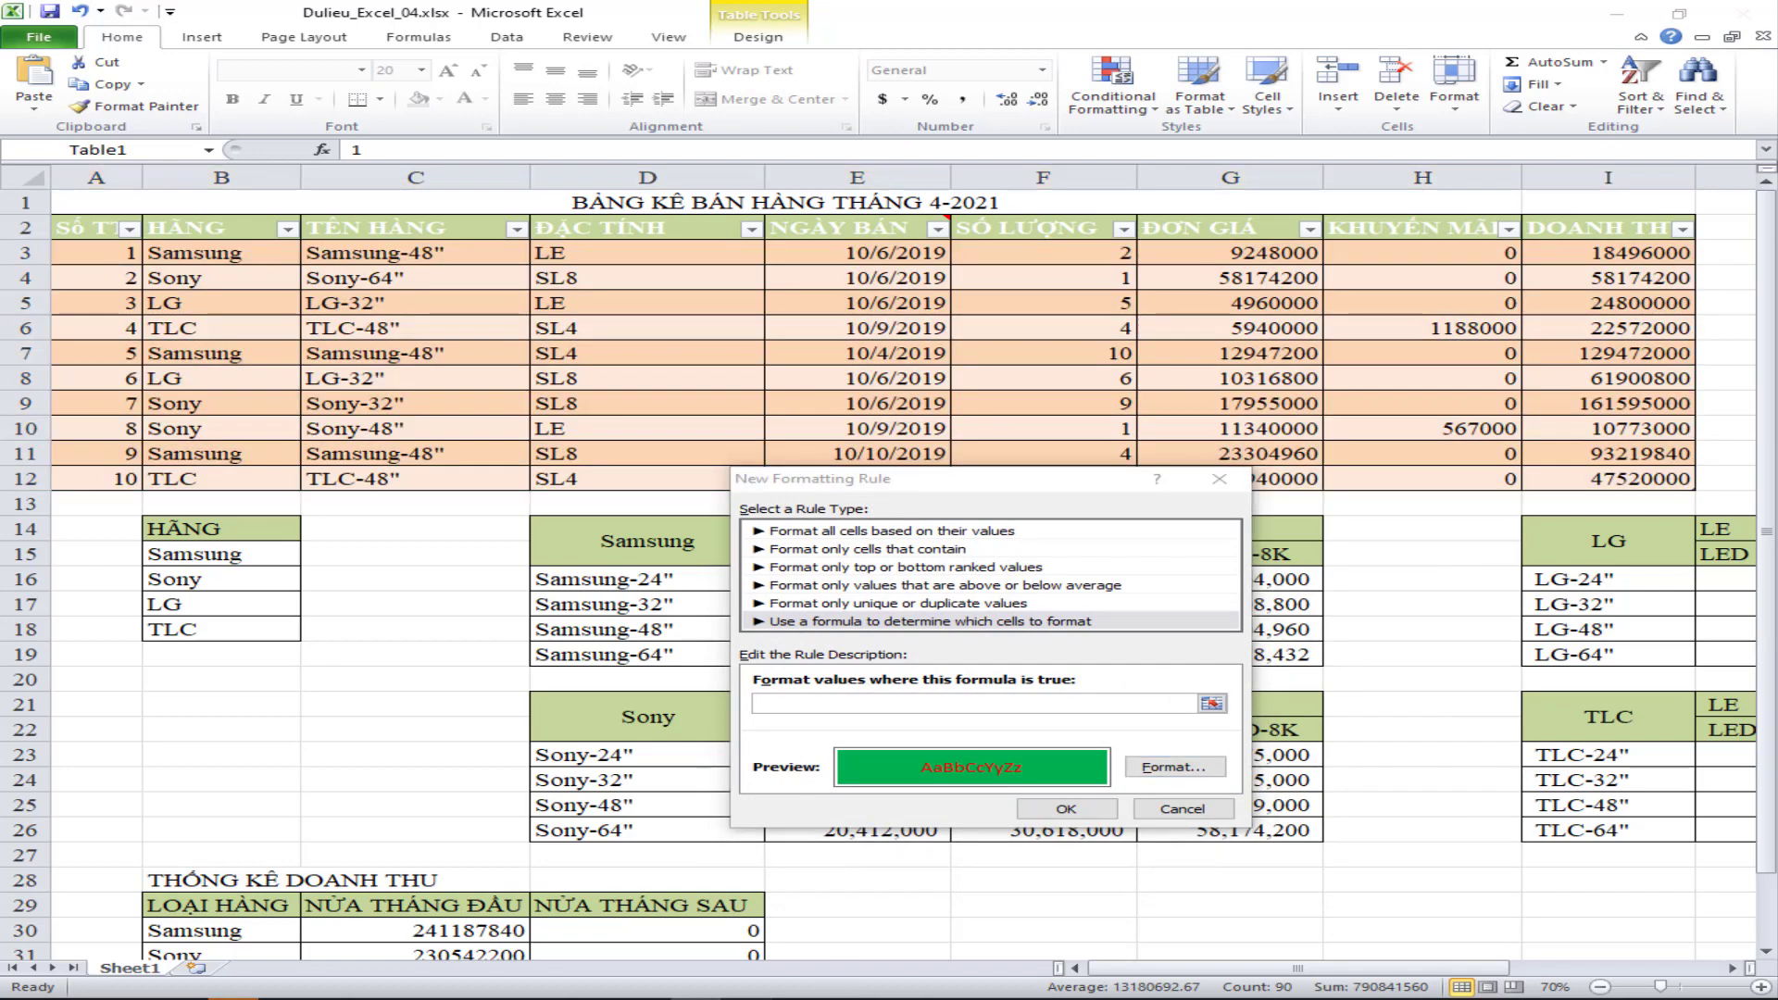
{"action": "key", "text": "alt+Tab"}
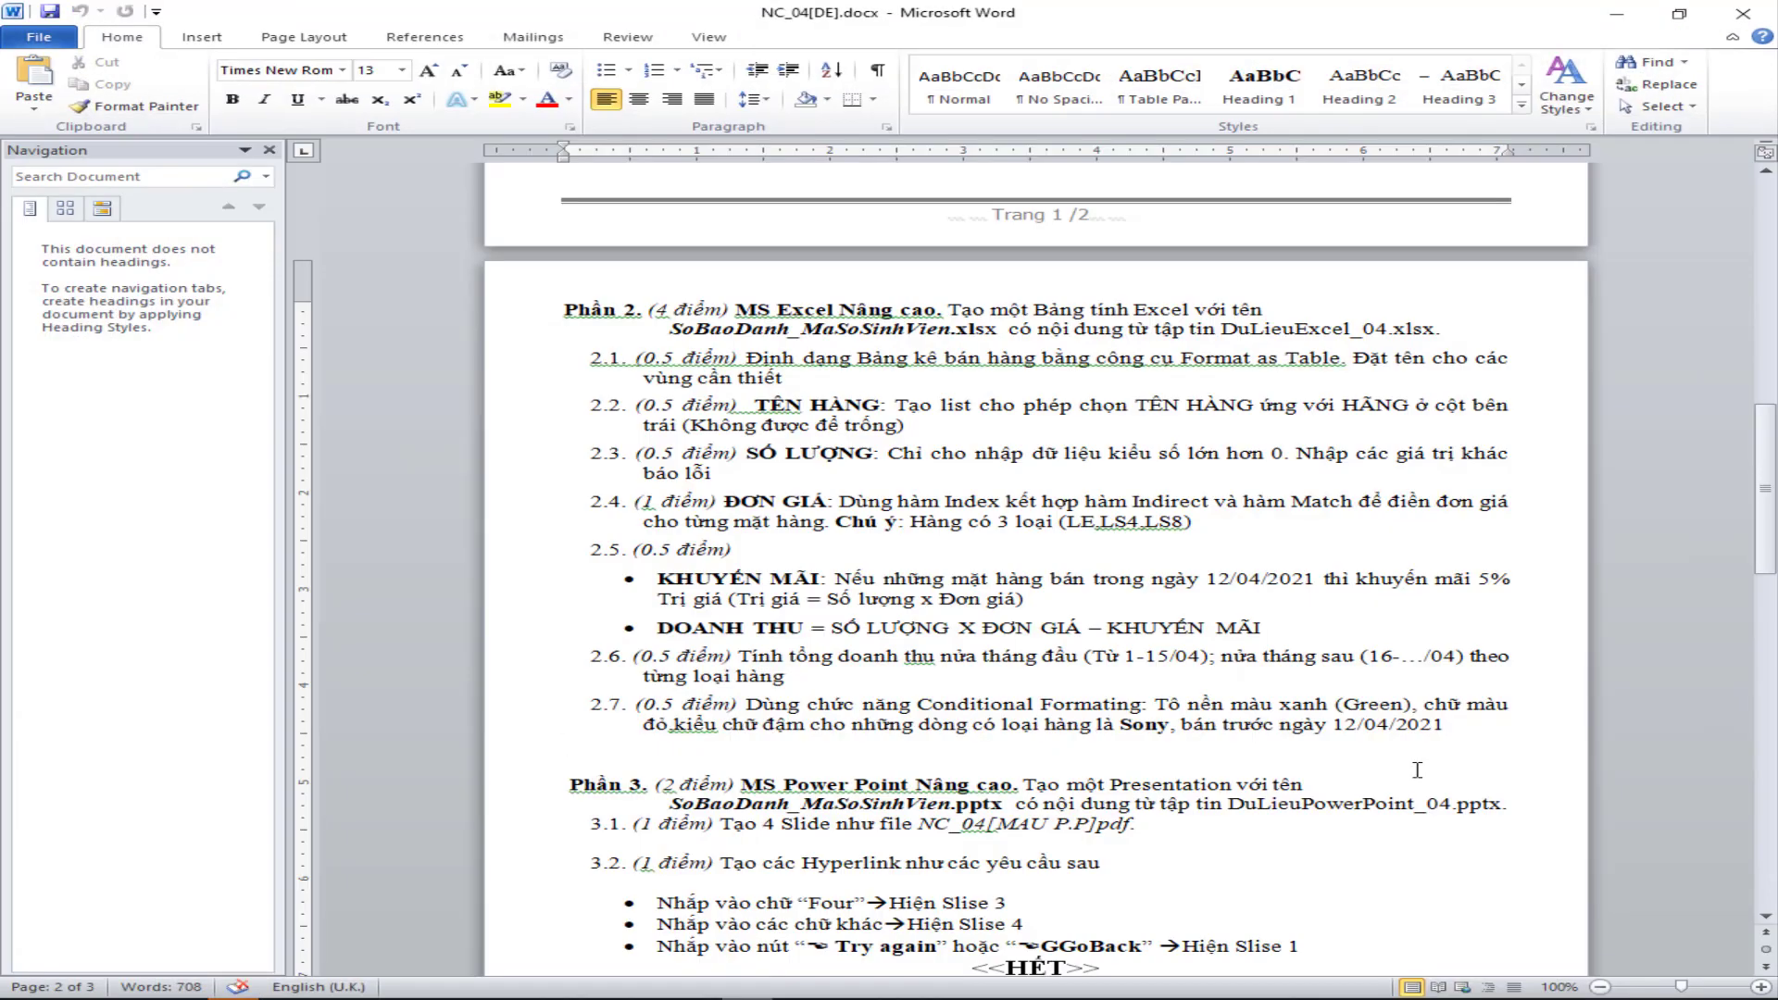
{"action": "left_click_drag", "start_coordinate": [1442, 724], "coordinate": [1294, 725]}
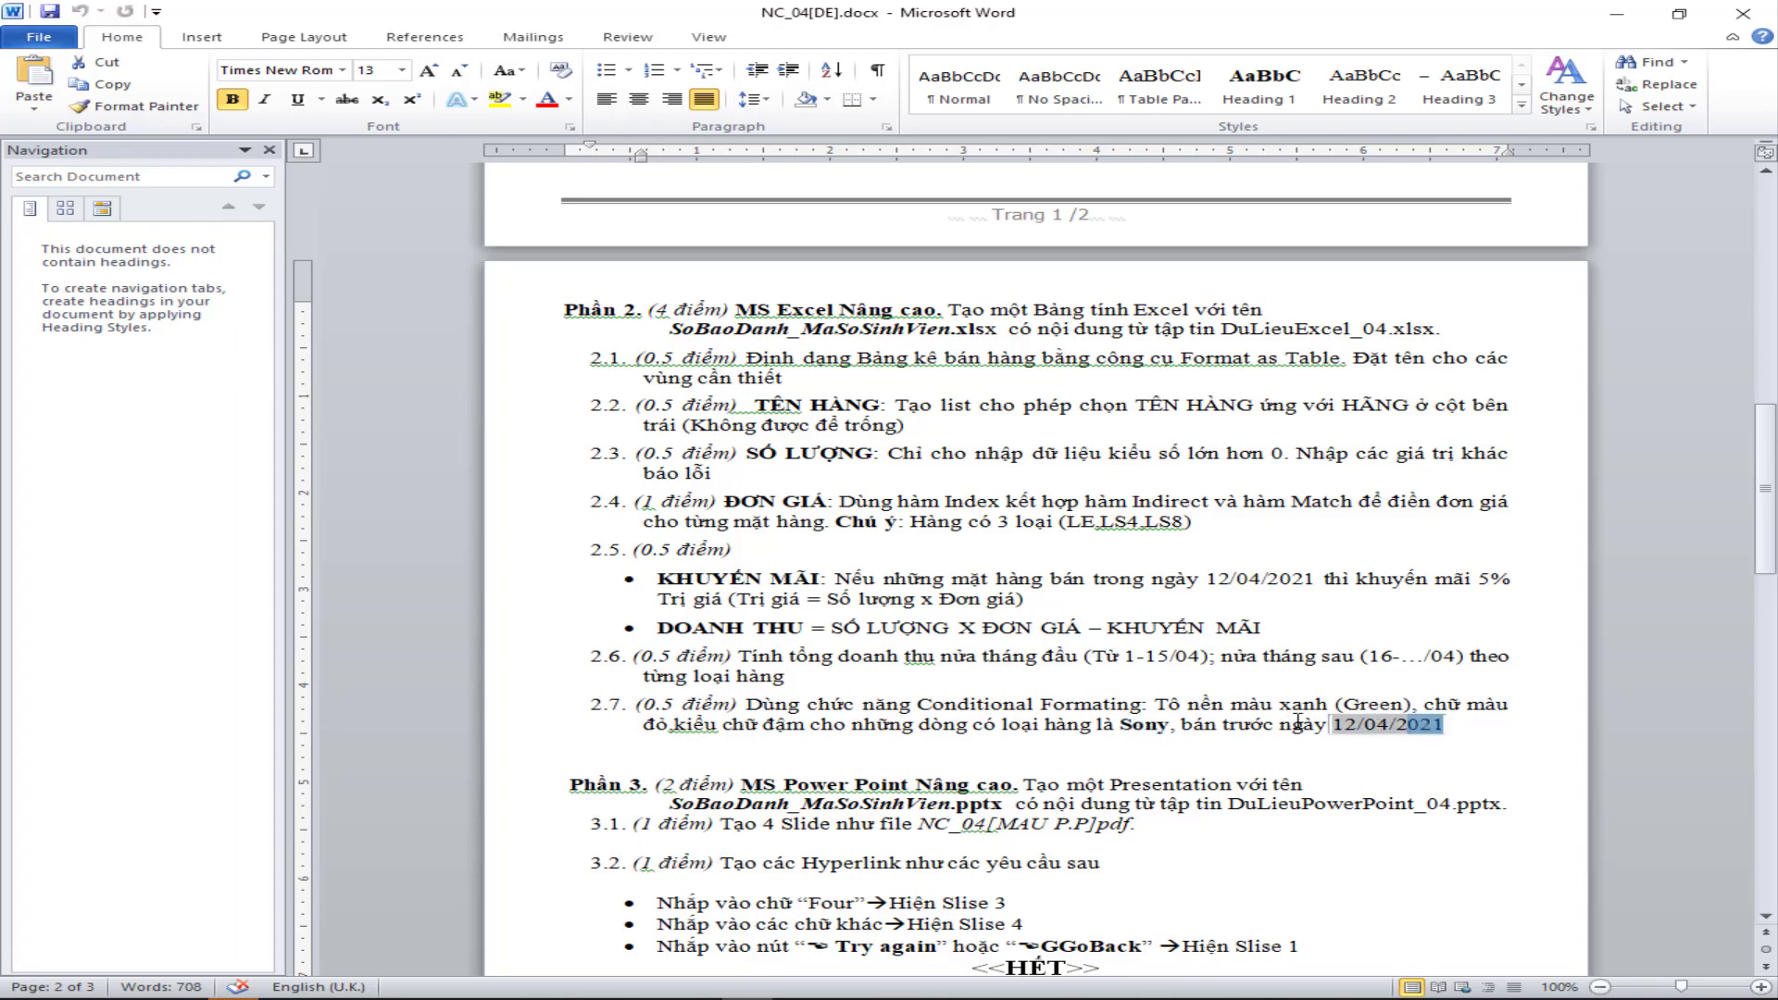
- Enter the rule formula =AND($B3="Sony",$E3<DATE(2019,10,9)) and apply it
{"action": "key", "text": "alt+Tab"}
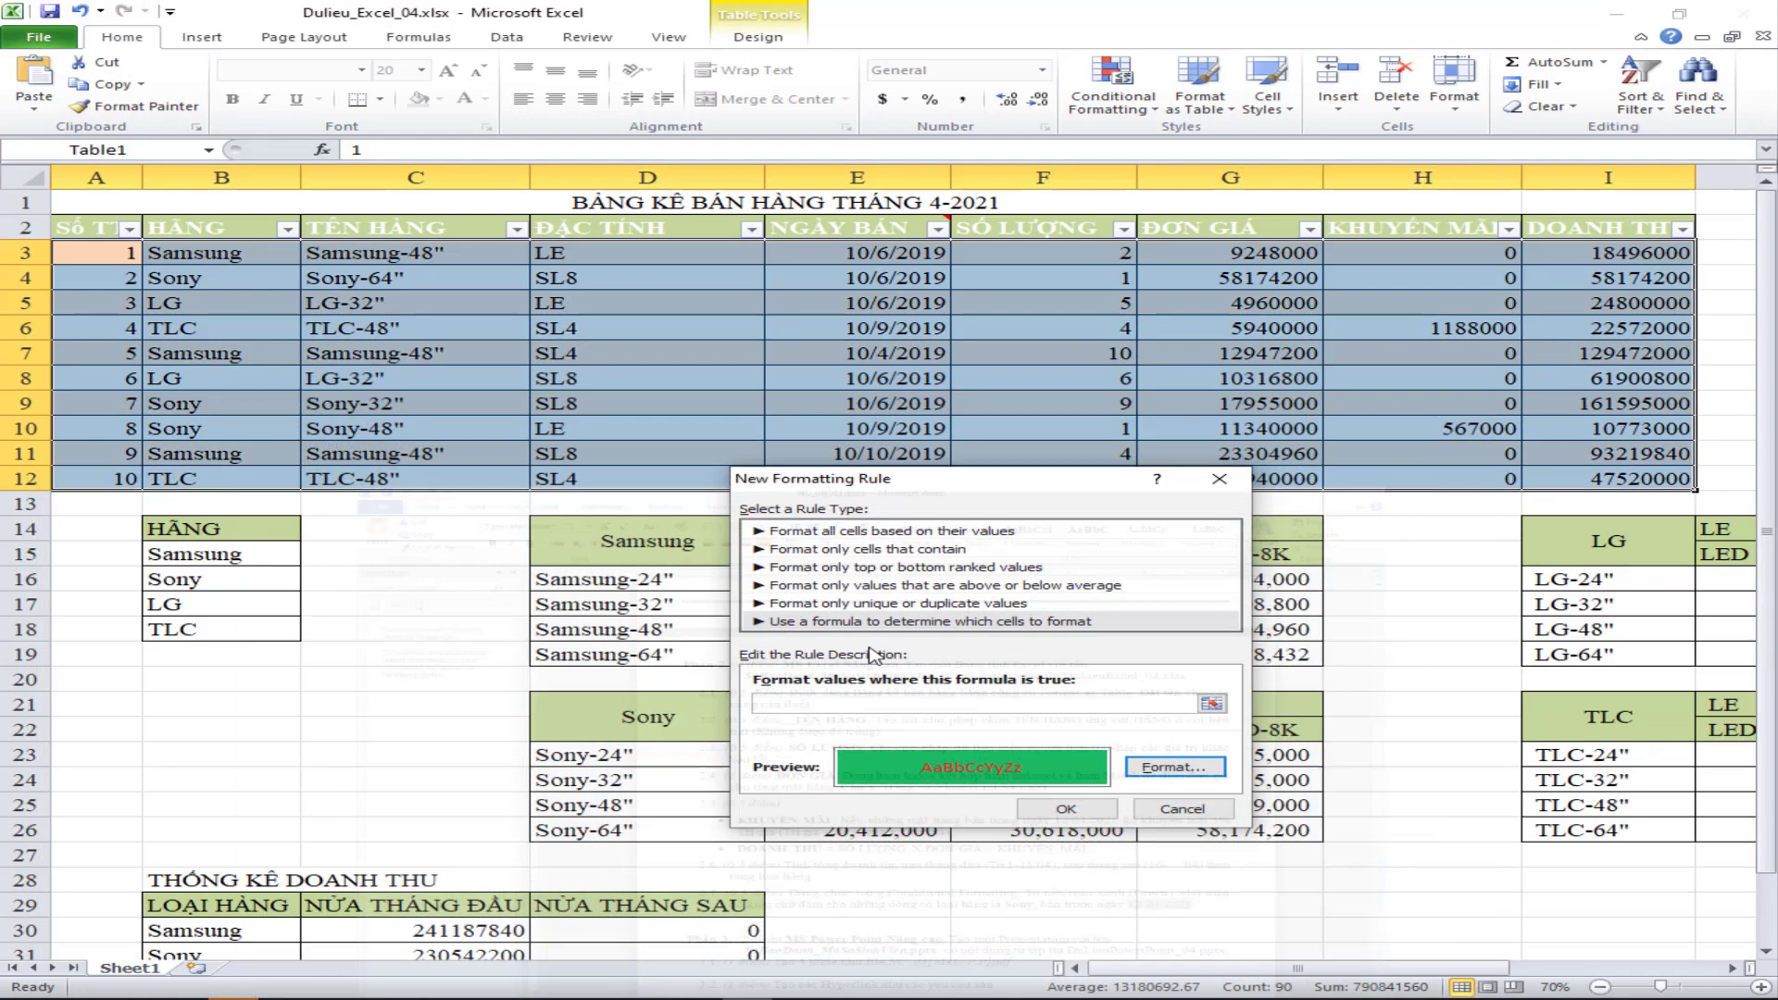
{"action": "left_click", "coordinate": [810, 702]}
{"action": "type", "text": "=AND(B3=\"Sony\",E3<DATE(2019,10,9"}
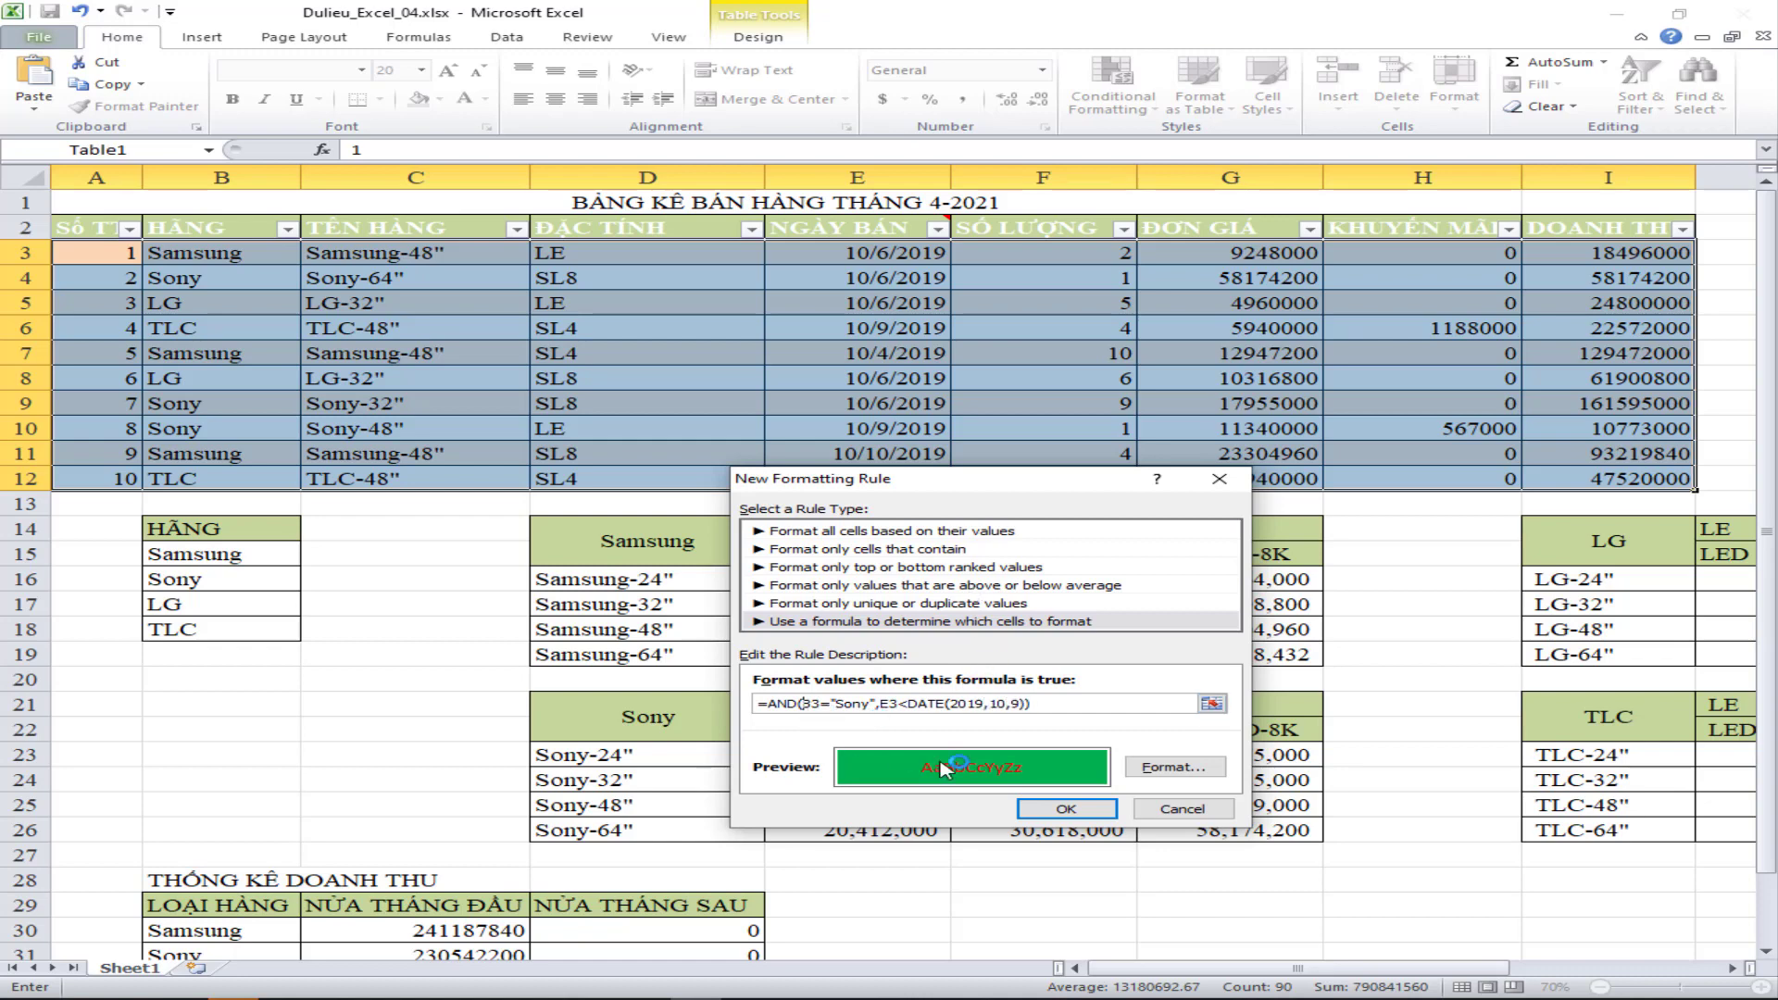
{"action": "type", "text": "$"}
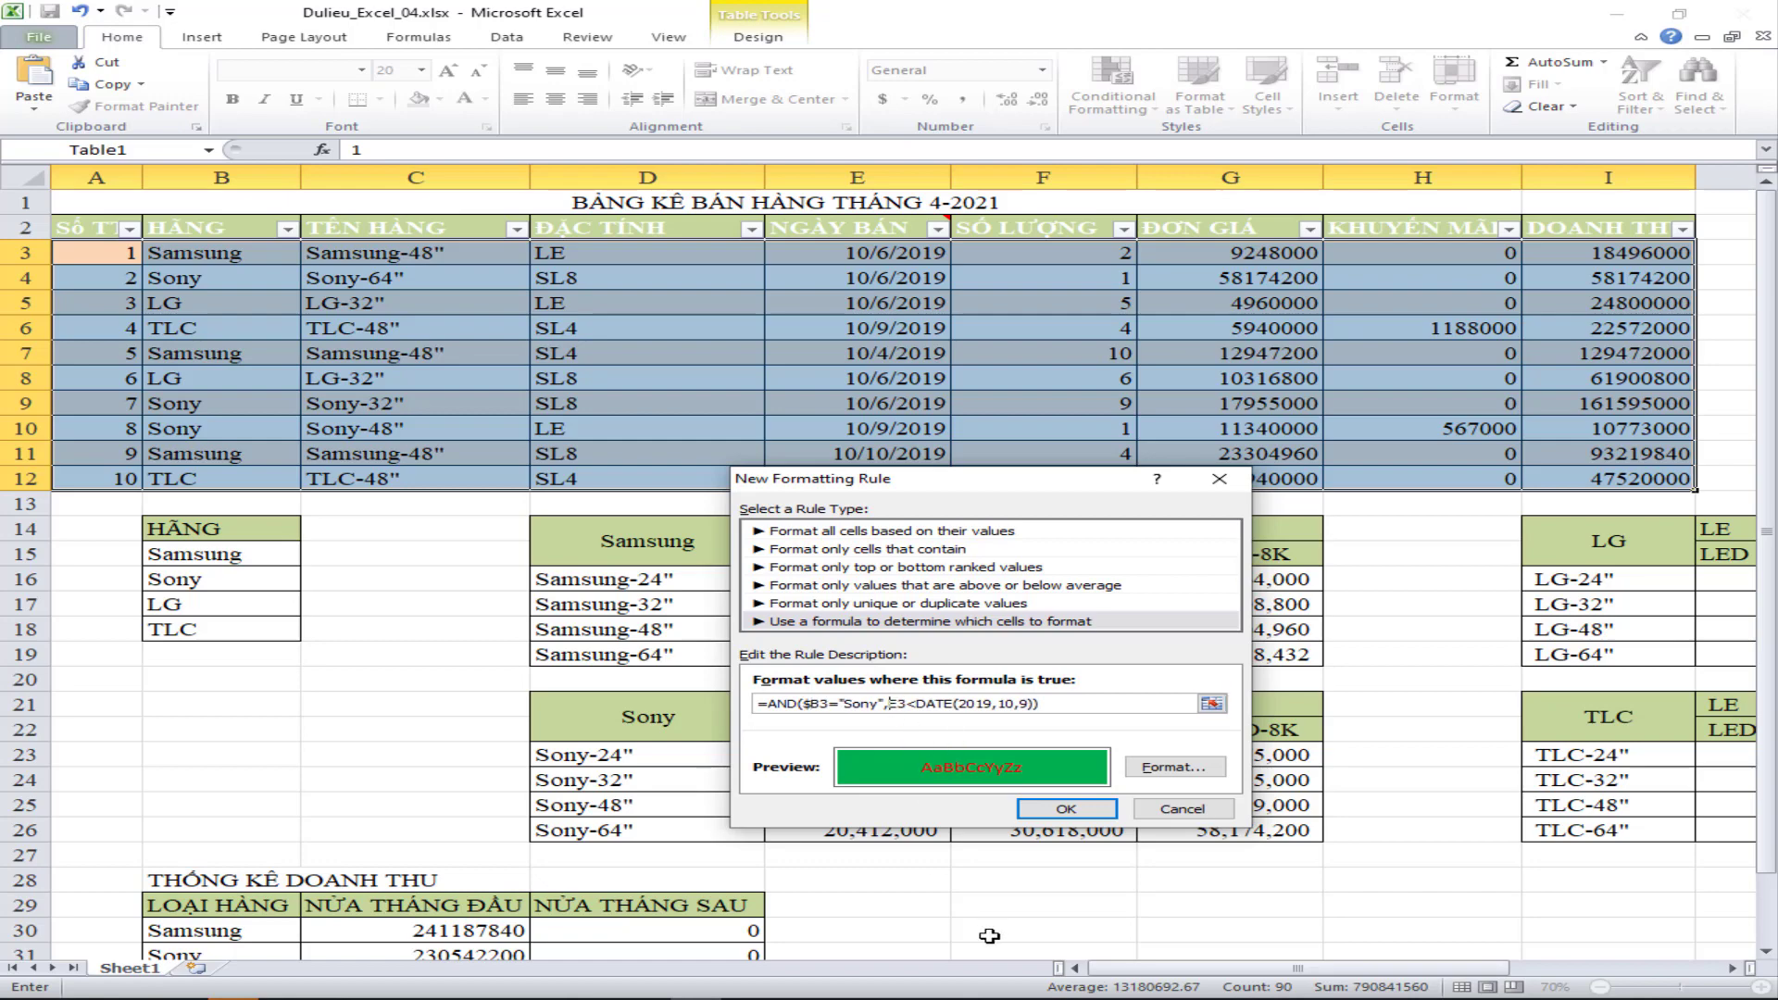
{"action": "left_click", "coordinate": [1065, 808]}
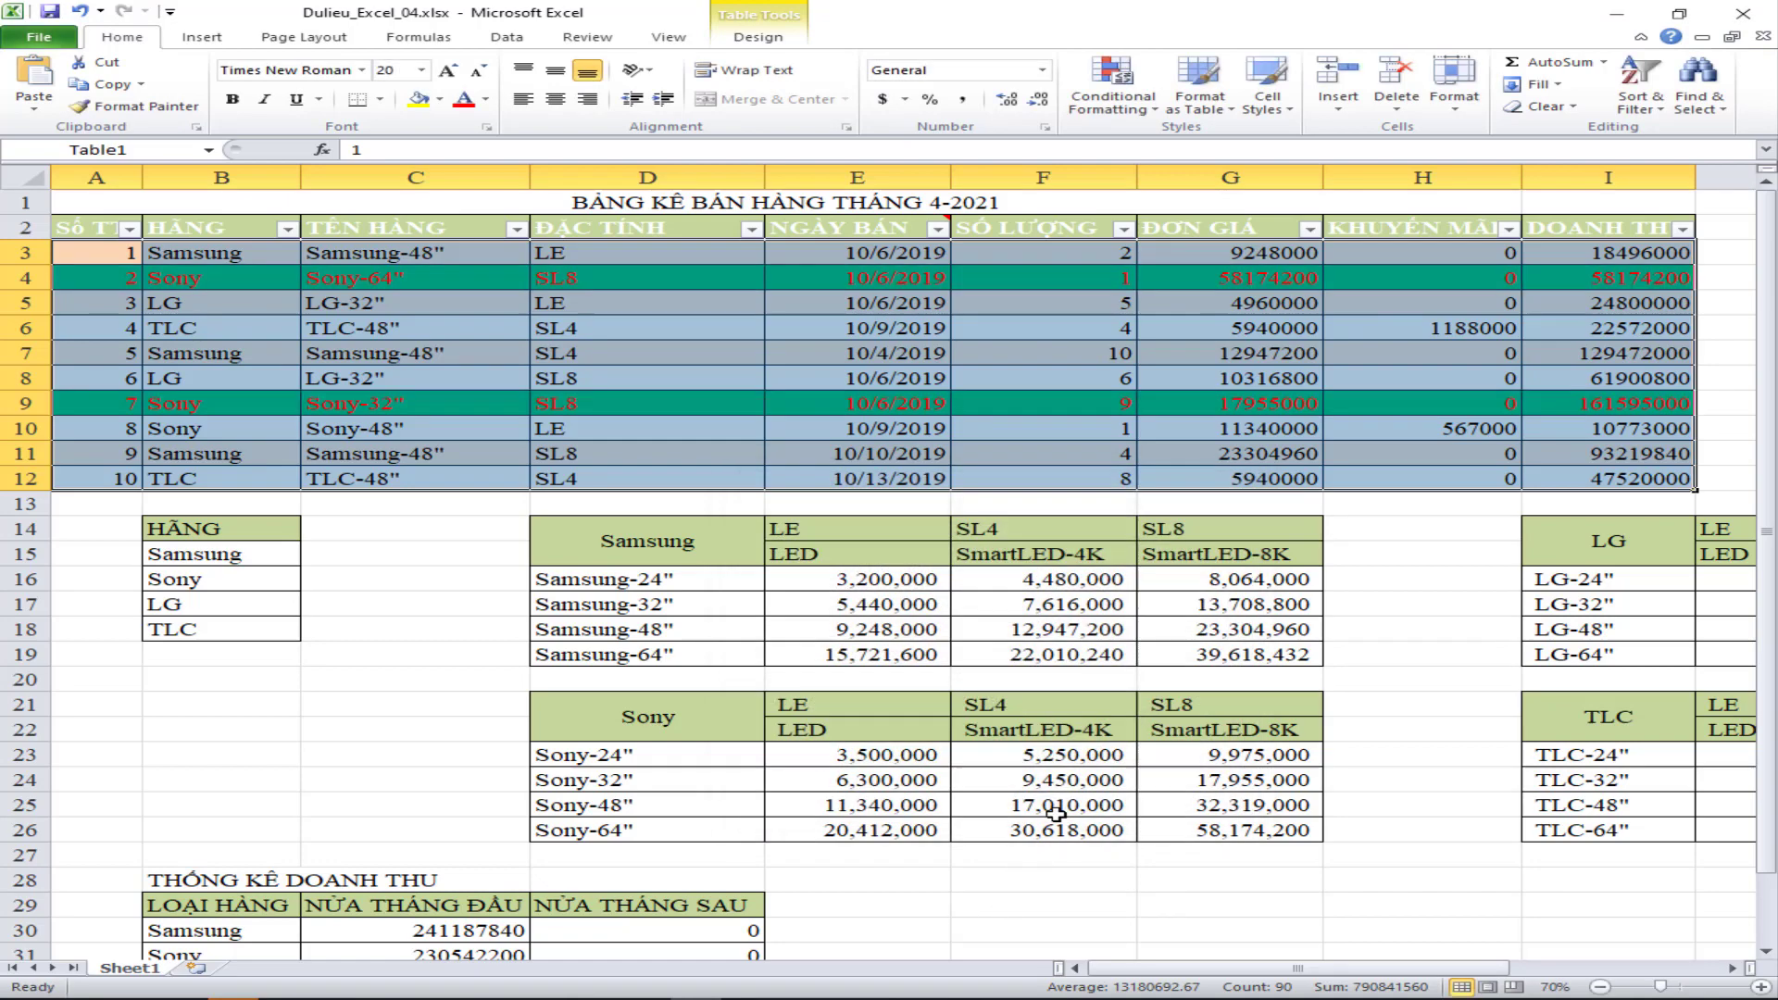
- Spot-check the highlighted Sony rows and their sale dates, then go back to the Word brief
{"action": "left_click", "coordinate": [776, 405]}
{"action": "left_click", "coordinate": [354, 255]}
{"action": "left_click", "coordinate": [819, 278]}
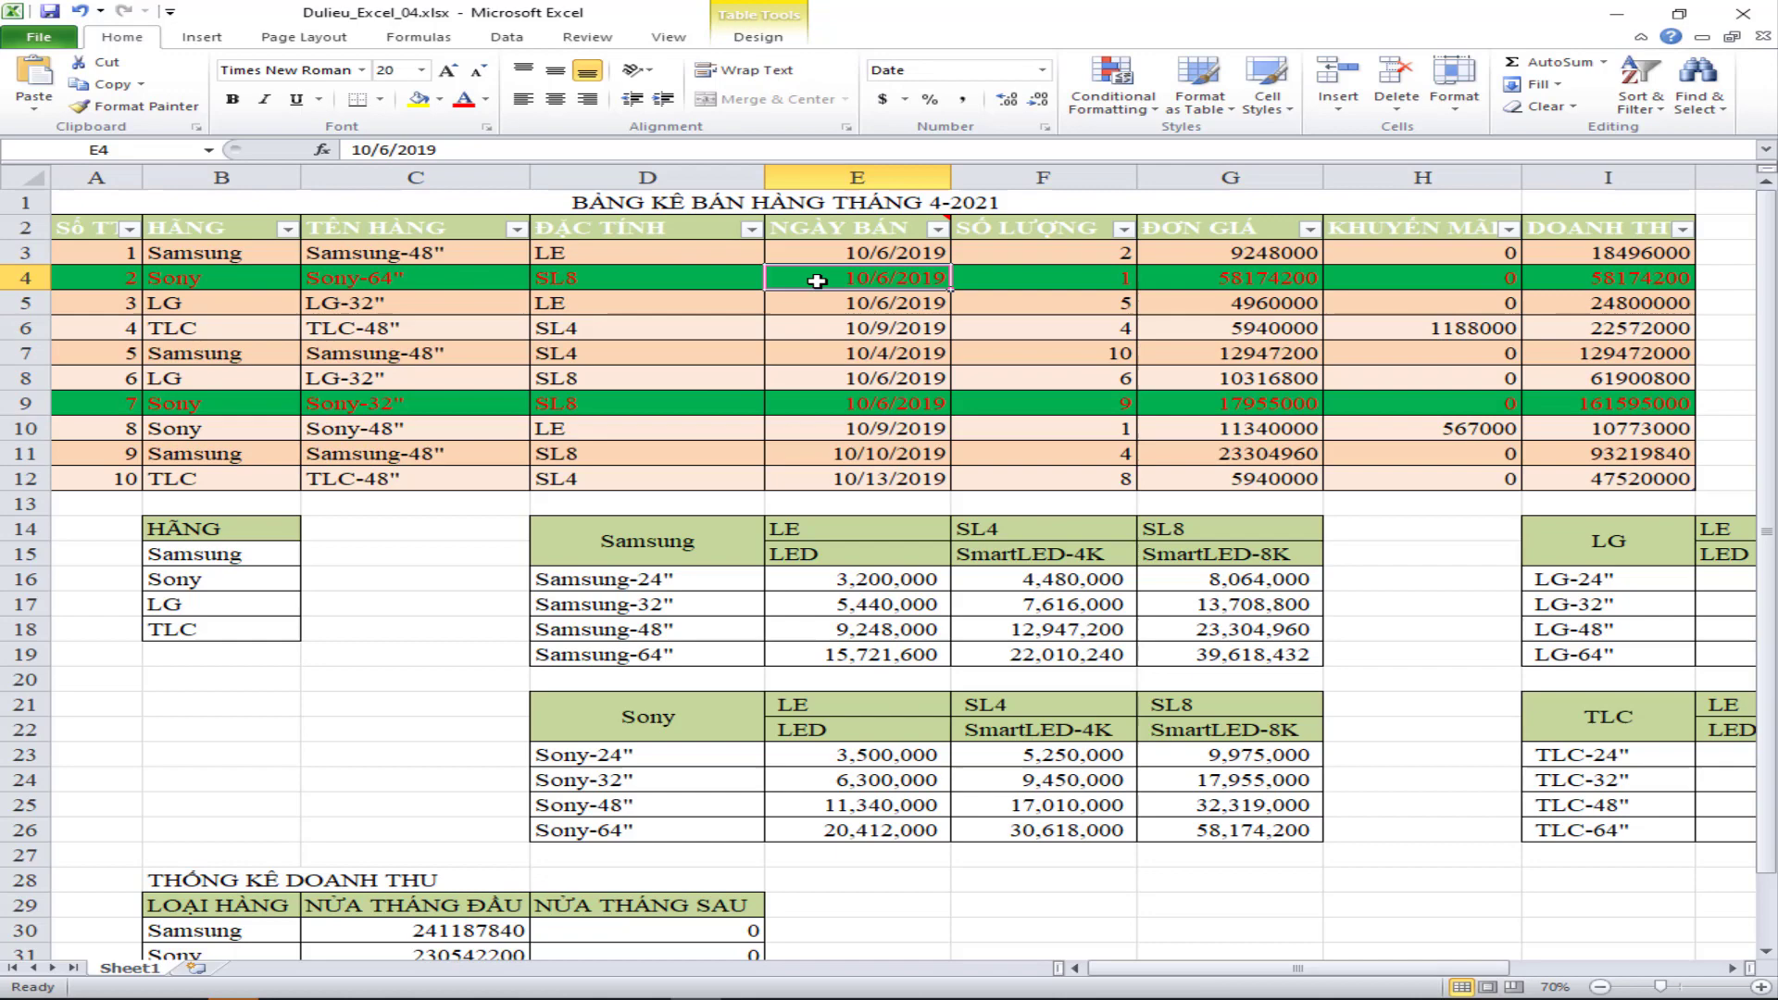
{"action": "left_click", "coordinate": [868, 410]}
{"action": "left_click", "coordinate": [885, 308]}
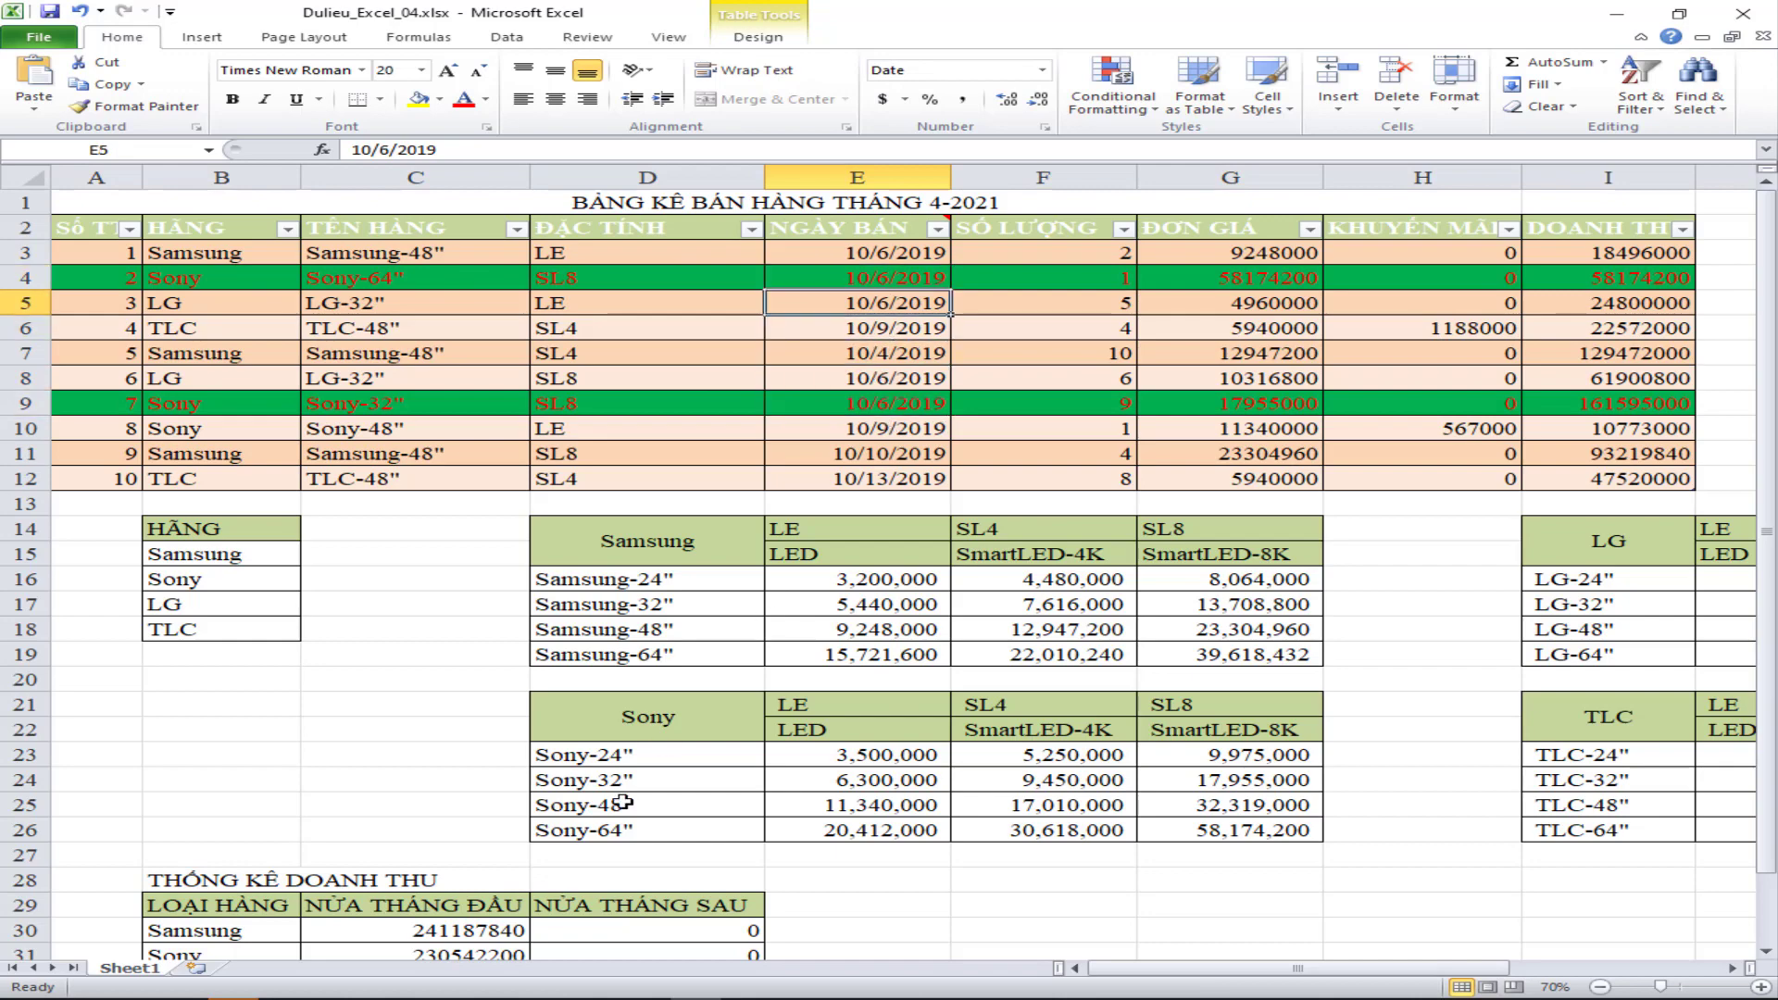
{"action": "left_click", "coordinate": [983, 898]}
{"action": "key", "text": "alt+Tab"}
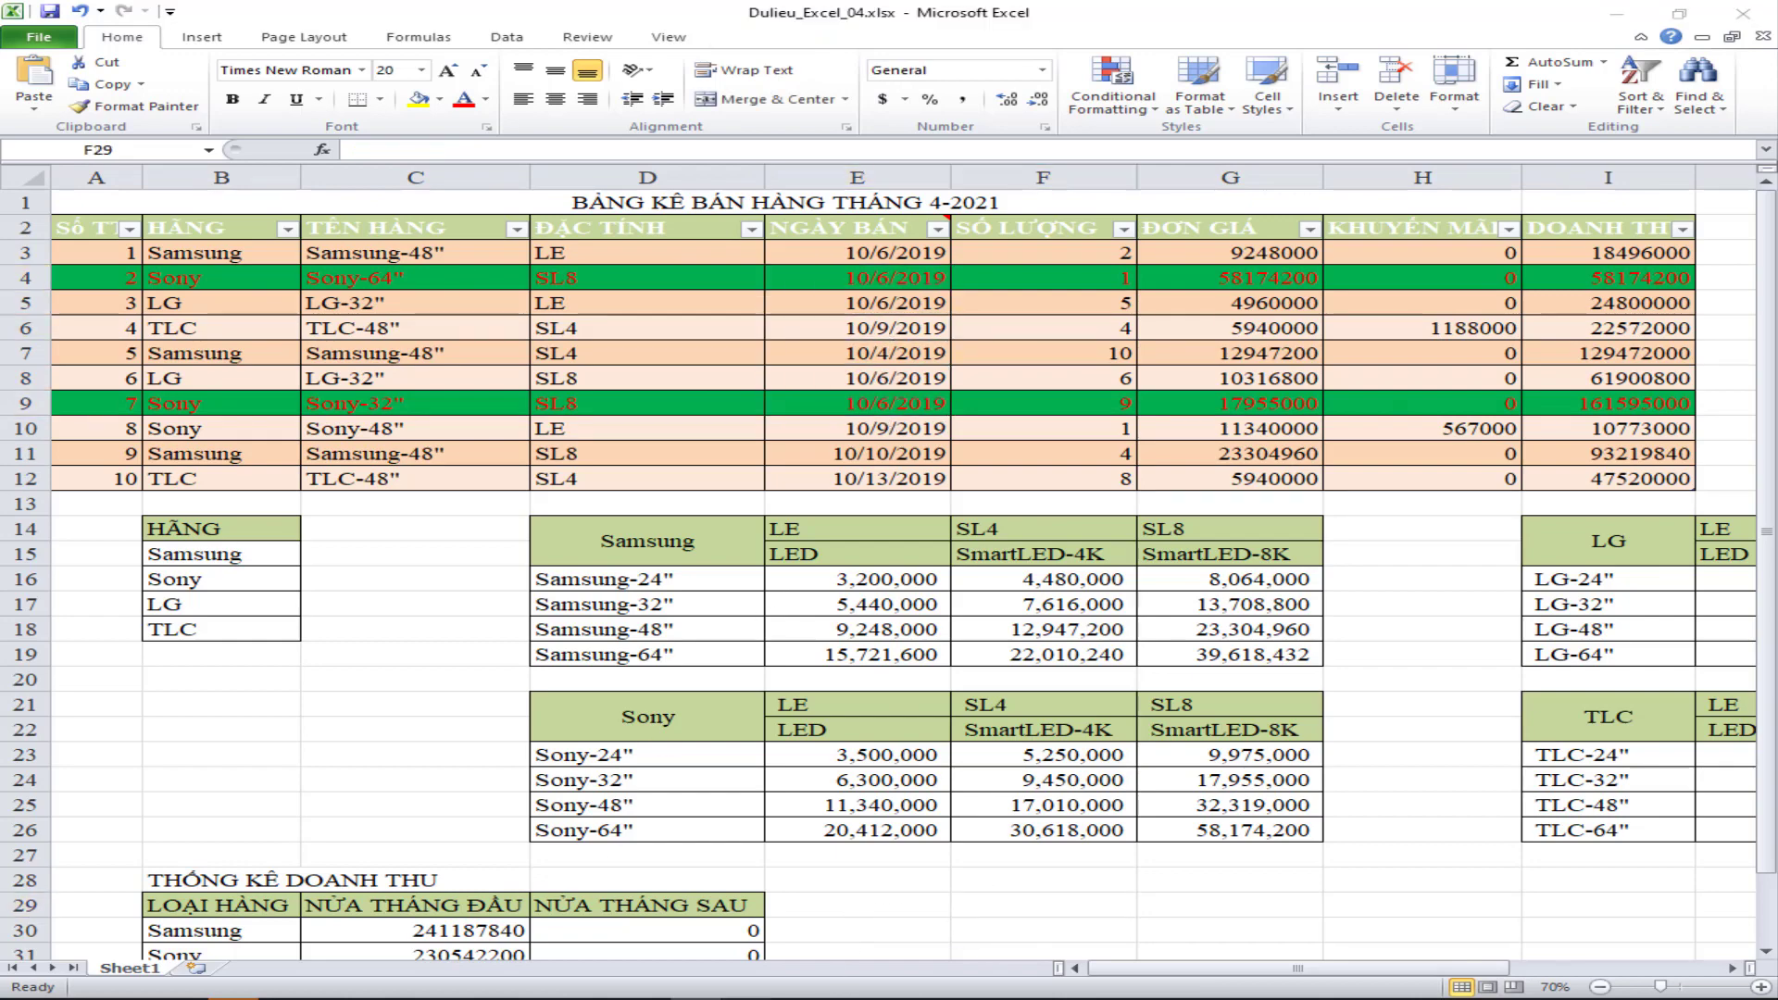
{"action": "left_click", "coordinate": [961, 739]}
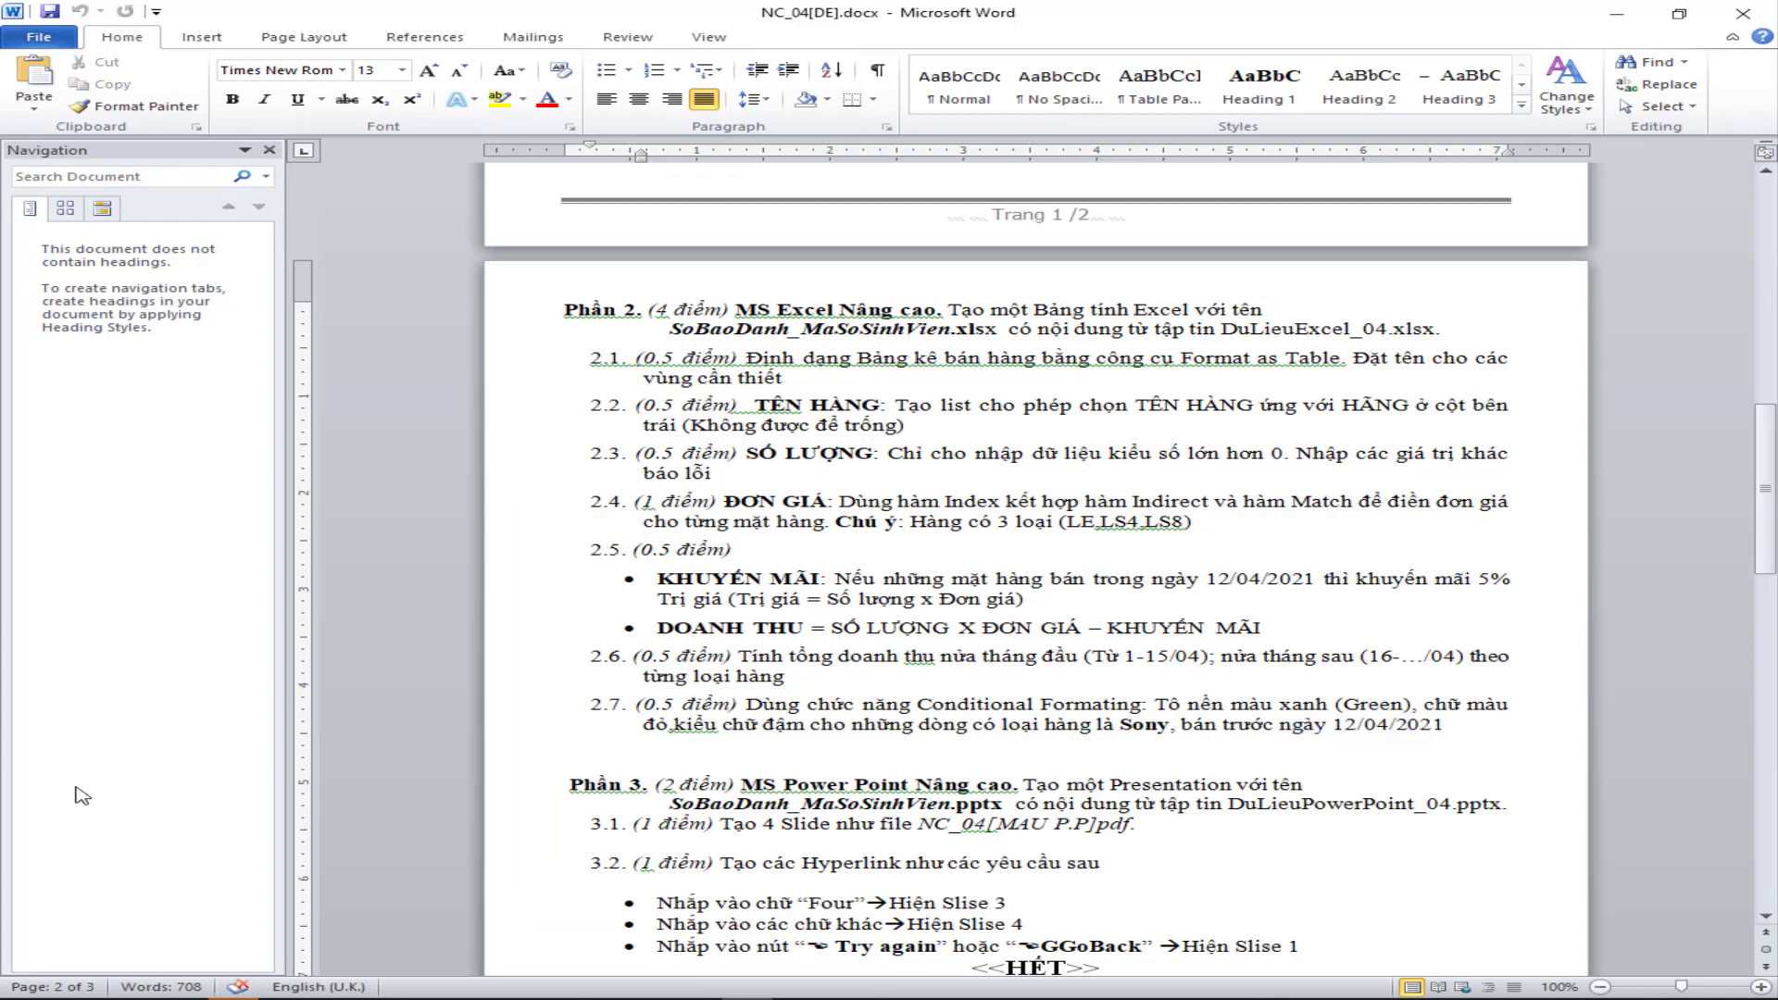